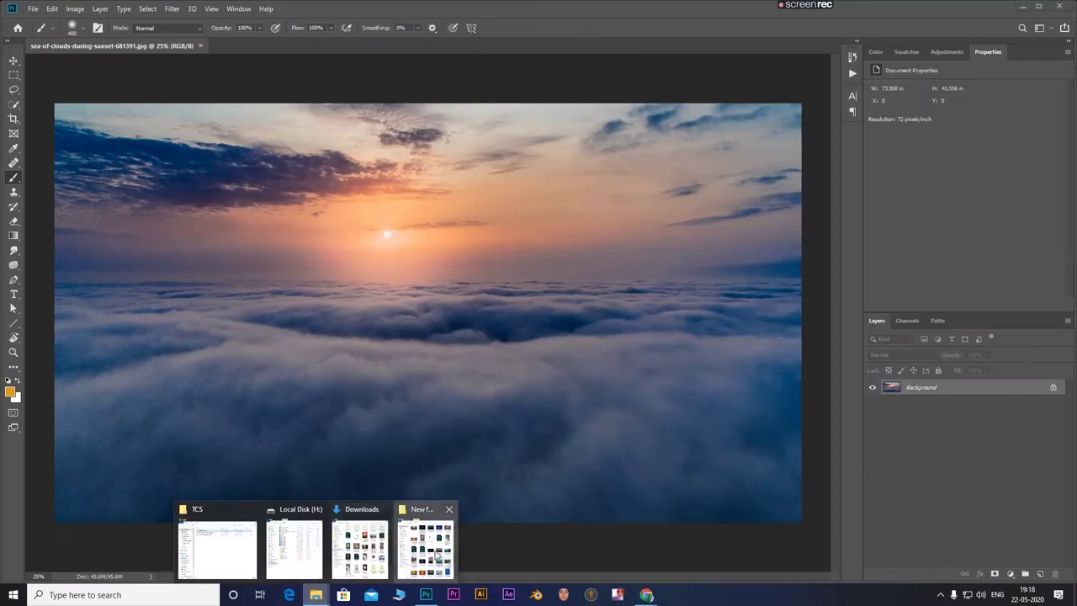
# Drag wood.png from the source-image folder into the cloud scene and reposition it.
pyautogui.click(362, 522)
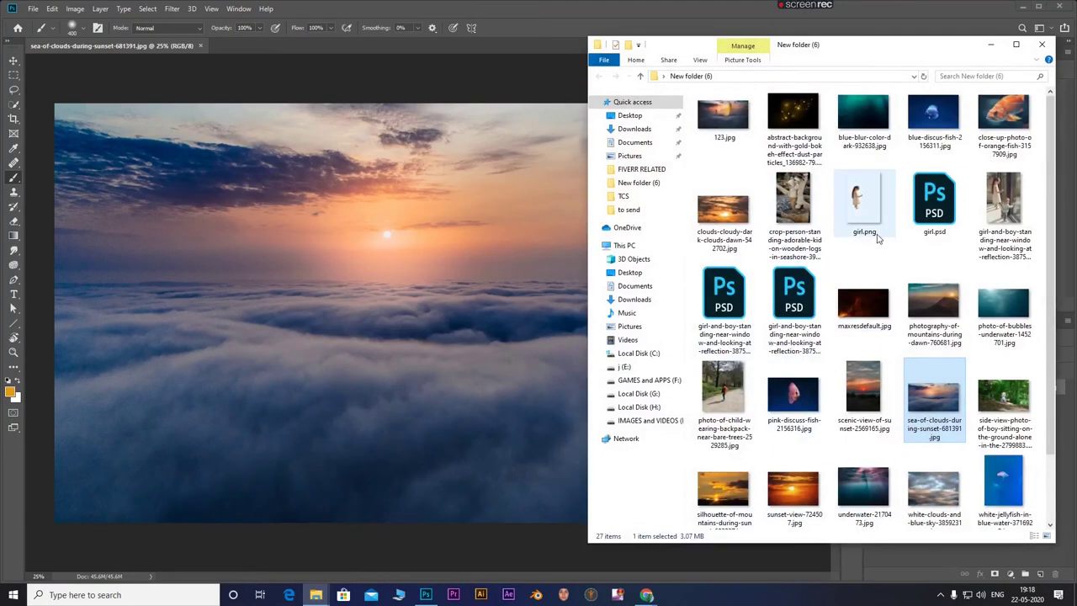
pyautogui.scroll(-2, 880, 237)
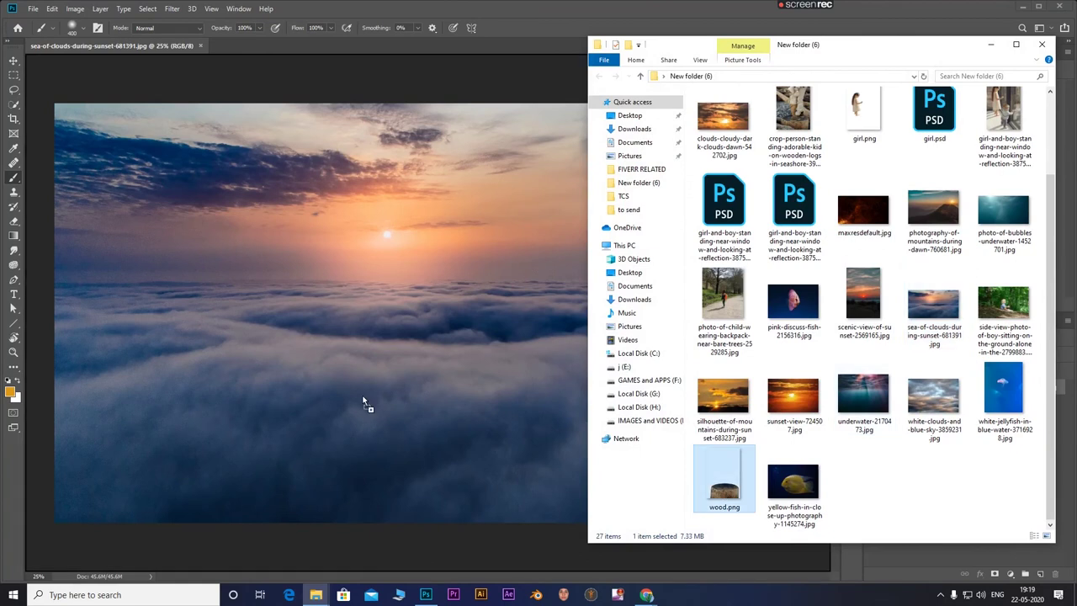
pyautogui.moveTo(724, 484); pyautogui.dragTo(366, 404)
pyautogui.moveTo(517, 409); pyautogui.dragTo(476, 353)
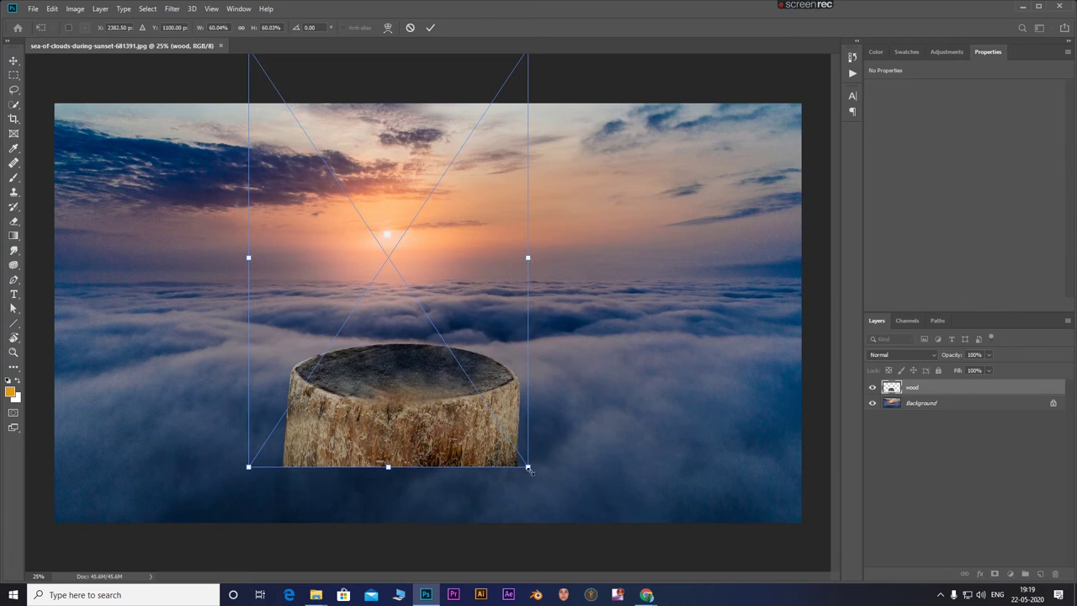
# Scale and distort the stump, move it left, commit, and add a layer mask.
pyautogui.moveTo(528, 468)
pyautogui.mouseDown()
pyautogui.moveTo(492, 478)
pyautogui.moveTo(558, 472)
pyautogui.mouseUp()
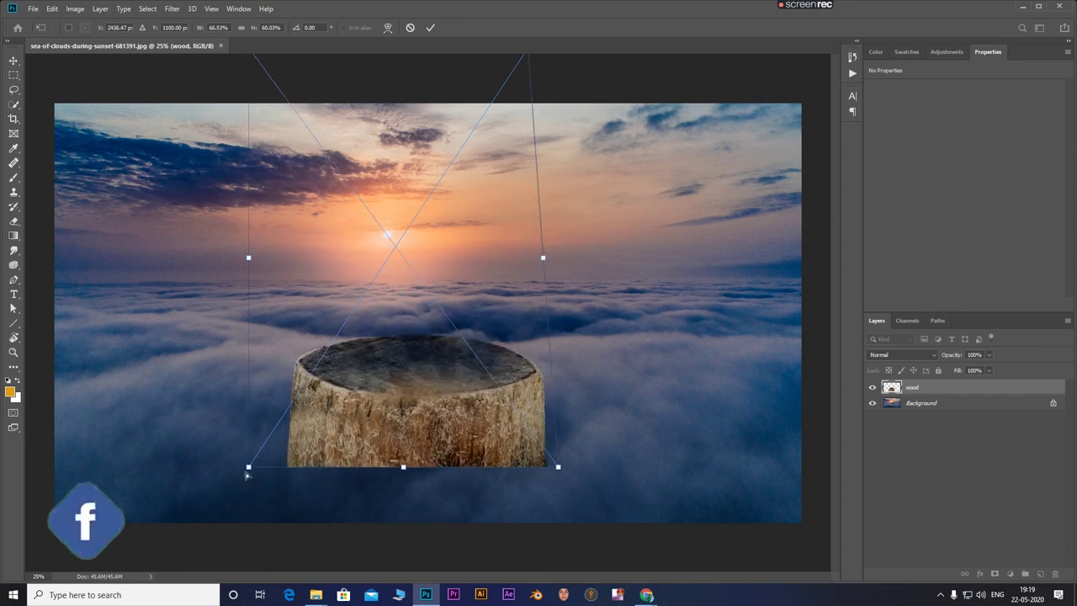
pyautogui.moveTo(239, 463); pyautogui.dragTo(190, 459)
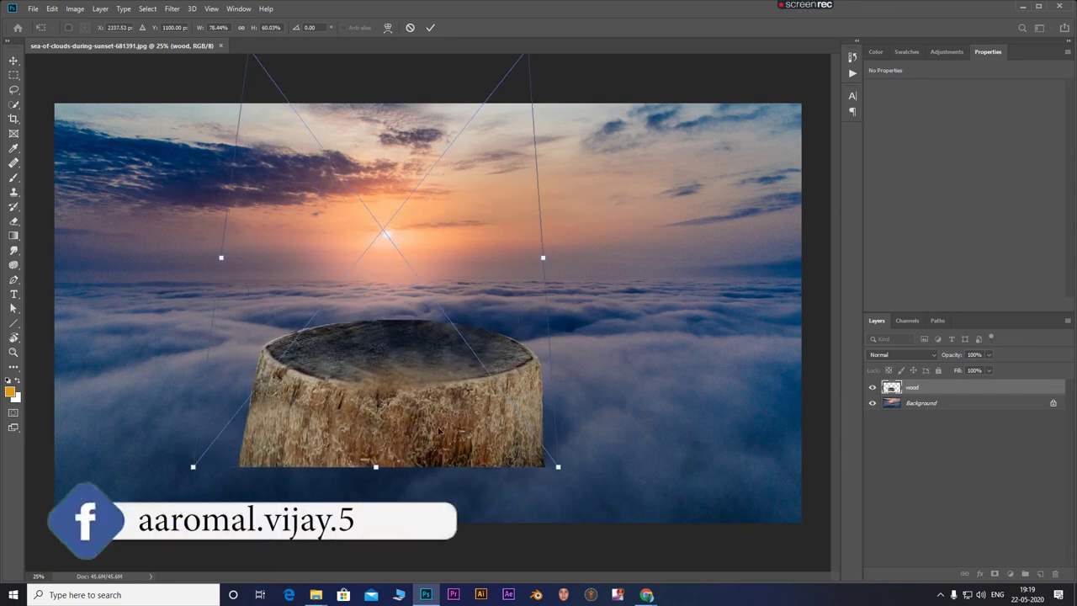
pyautogui.moveTo(440, 431); pyautogui.dragTo(357, 427)
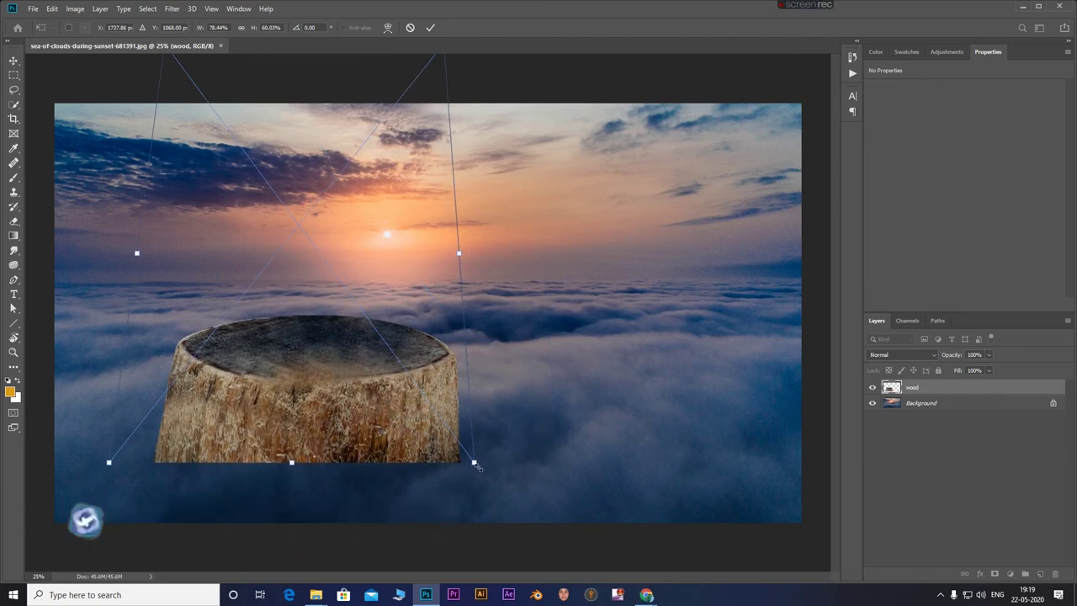
pyautogui.moveTo(477, 476); pyautogui.dragTo(400, 383)
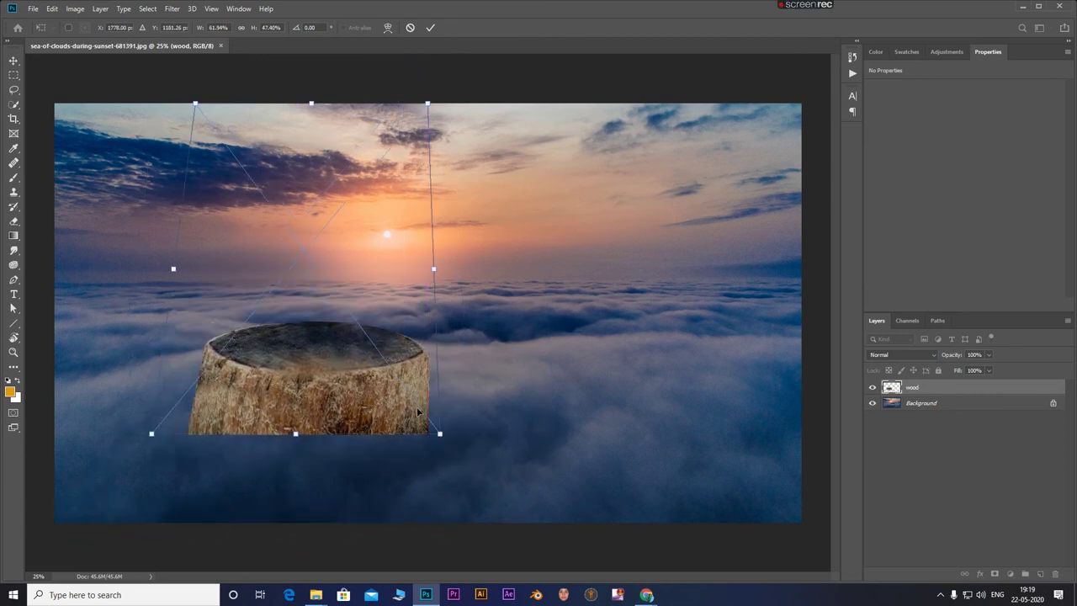
pyautogui.moveTo(401, 383)
pyautogui.mouseDown()
pyautogui.moveTo(400, 365)
pyautogui.moveTo(447, 365)
pyautogui.mouseUp()
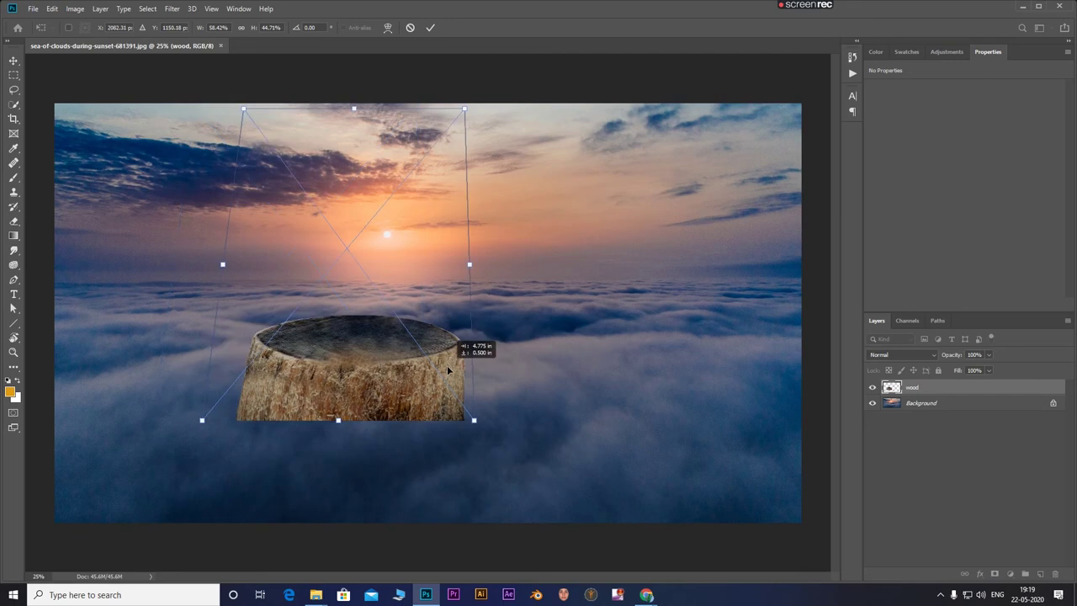
pyautogui.click(431, 28)
pyautogui.click(995, 574)
pyautogui.press('b')
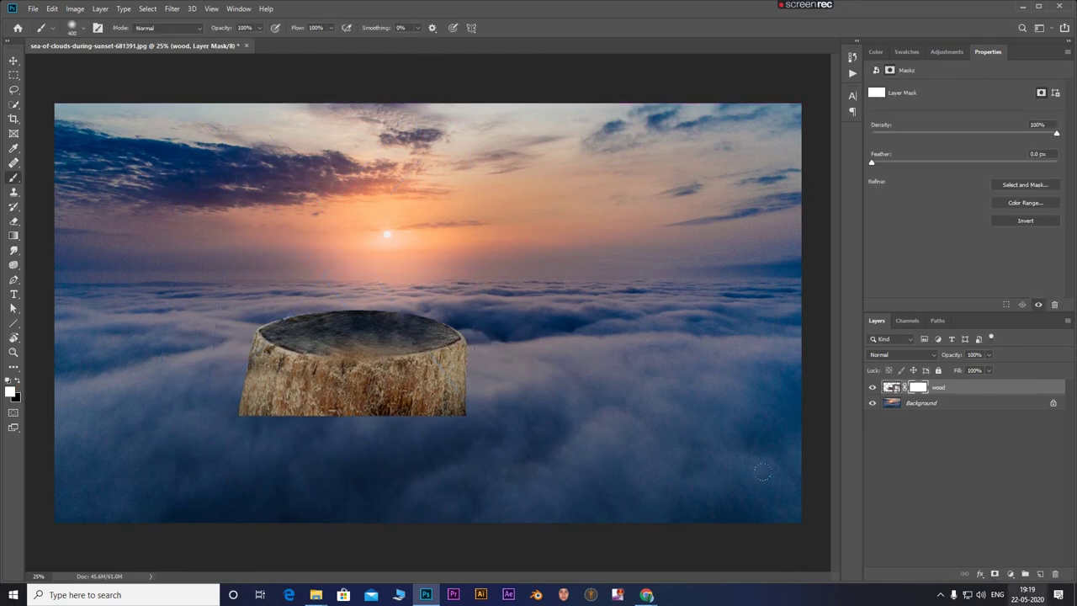
# Set a smaller soft brush and paint black on the stump's mask to hide its trunk.
pyautogui.click(72, 28)
pyautogui.moveTo(125, 66); pyautogui.dragTo(138, 65)
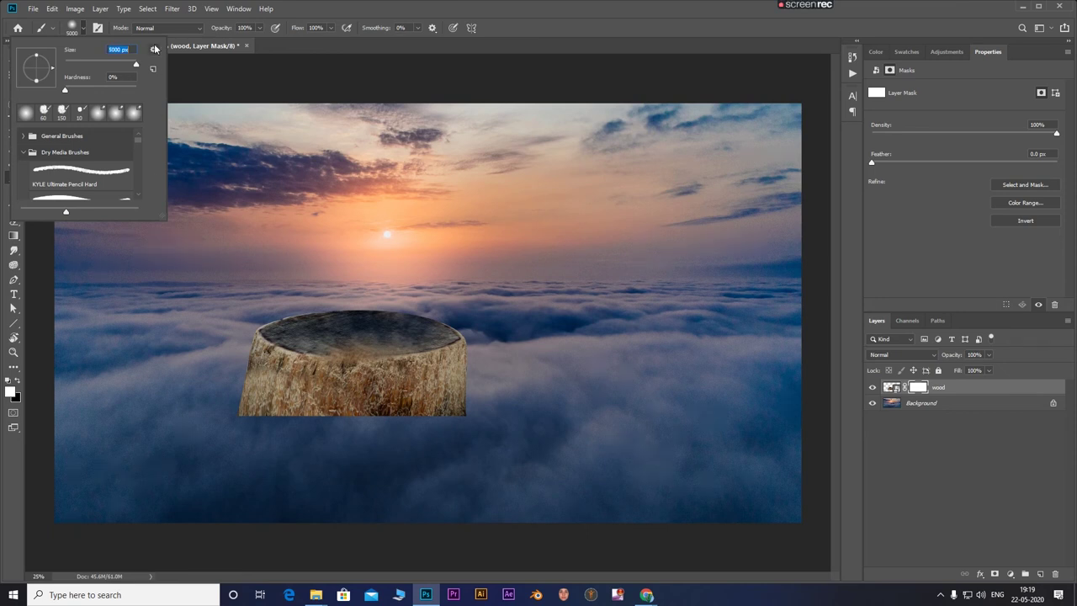
pyautogui.moveTo(138, 66); pyautogui.dragTo(115, 66)
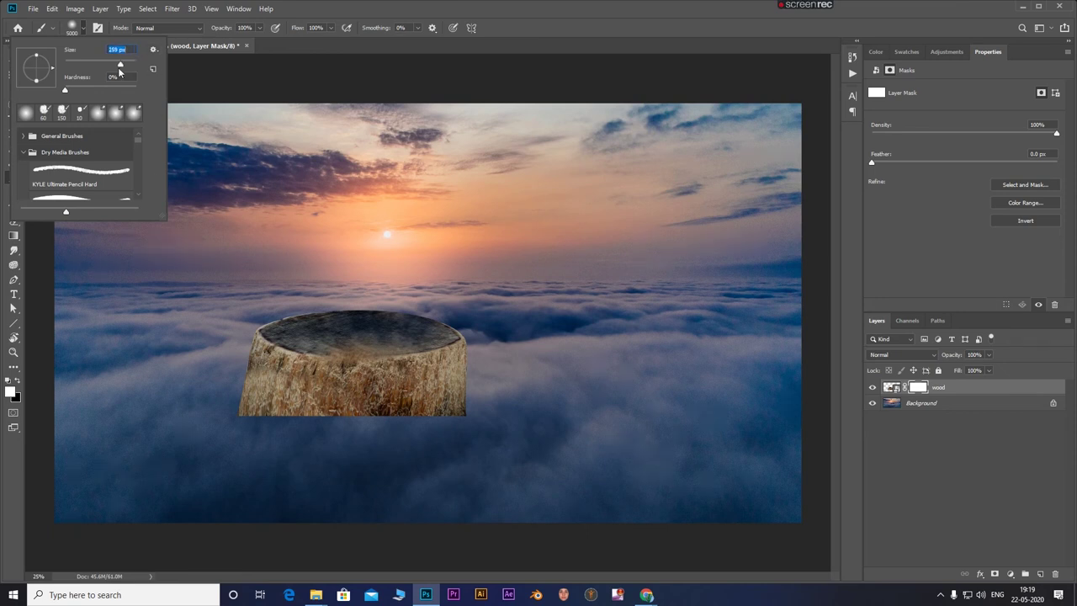
pyautogui.click(259, 431)
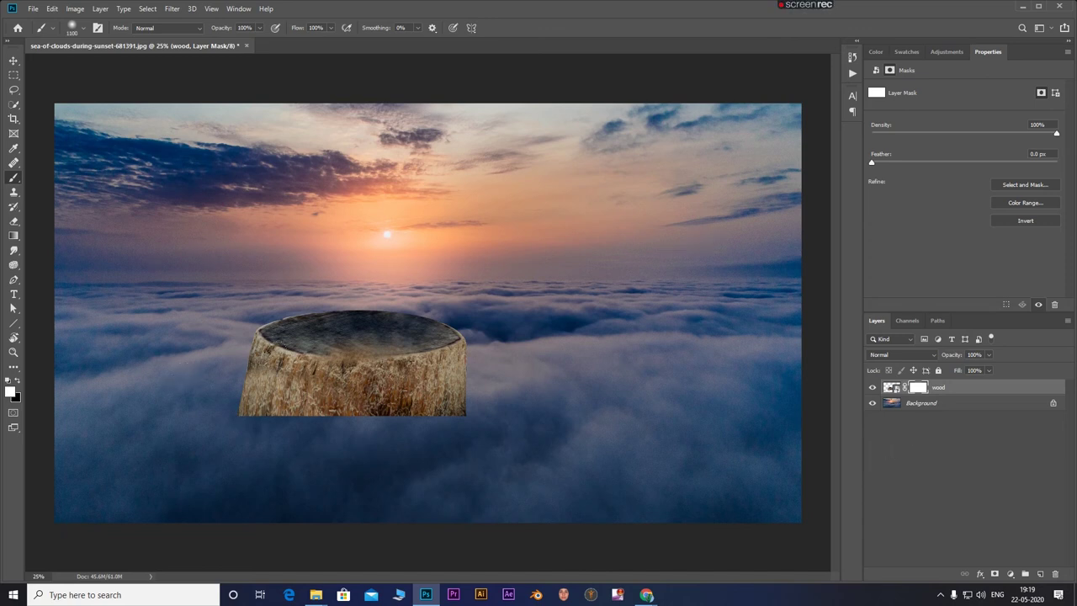
pyautogui.click(17, 381)
pyautogui.moveTo(244, 397)
pyautogui.mouseDown()
pyautogui.moveTo(442, 399)
pyautogui.moveTo(257, 353)
pyautogui.mouseUp()
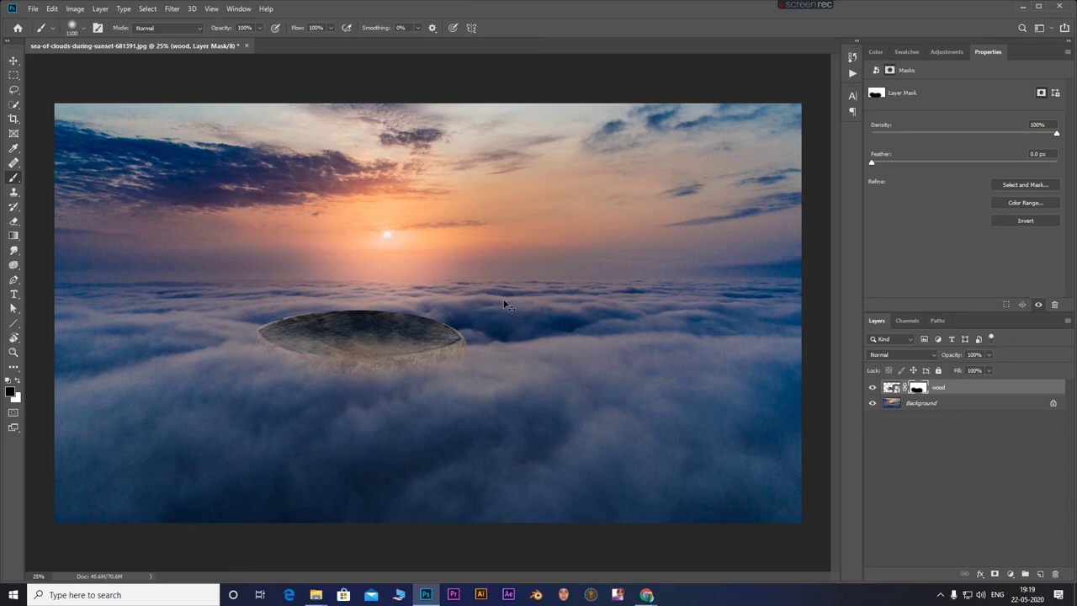
pyautogui.hotkey('ctrl', 't')
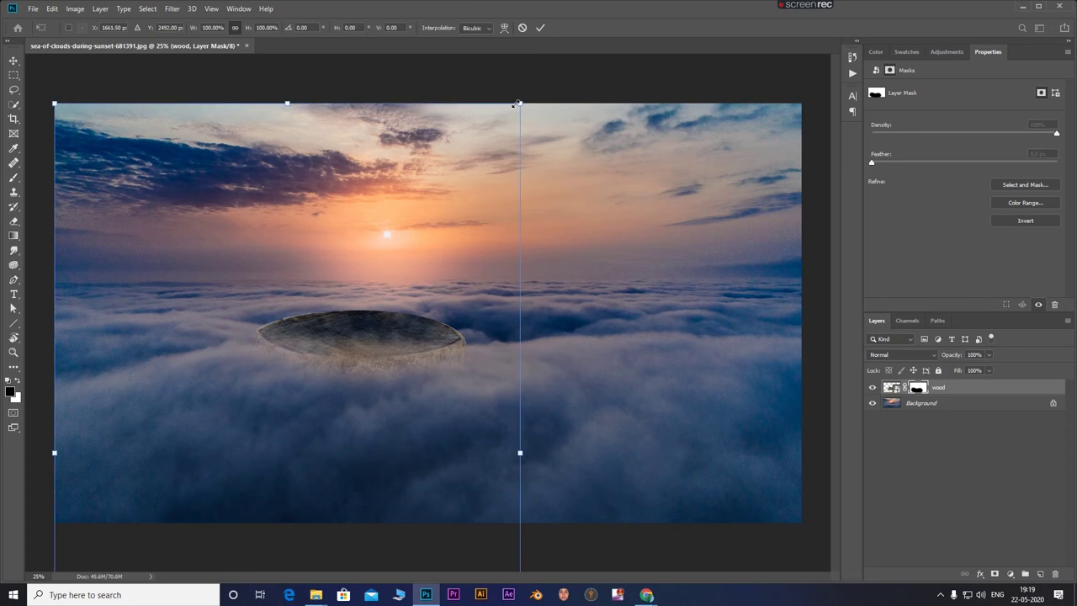
# Skew the stump into a flattened perspective disc placed low on the left.
pyautogui.moveTo(522, 102); pyautogui.dragTo(520, 148)
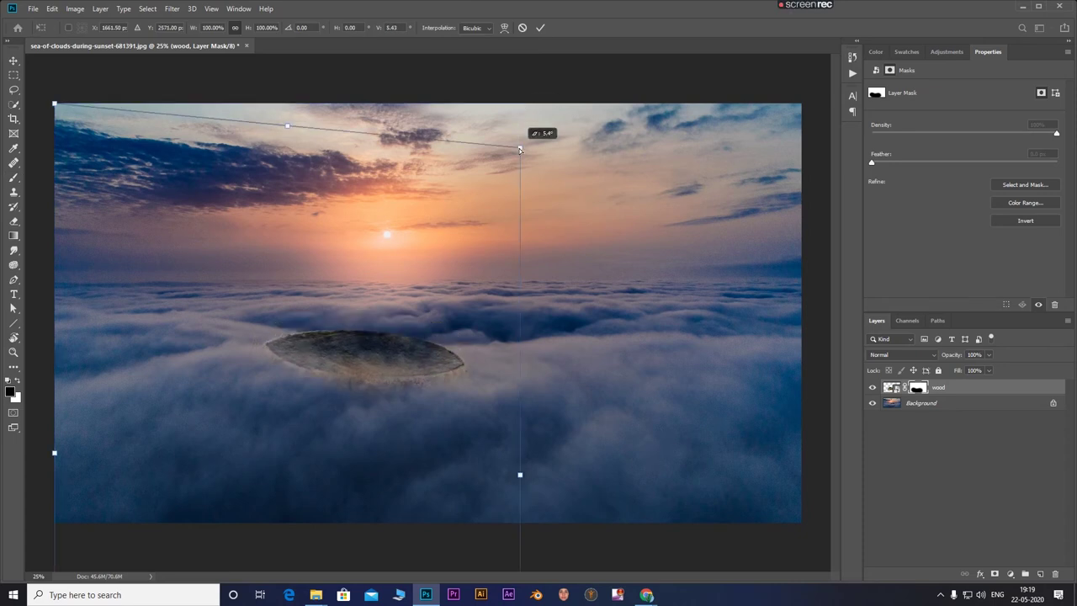
pyautogui.moveTo(57, 109)
pyautogui.mouseDown()
pyautogui.moveTo(88, 213)
pyautogui.moveTo(149, 177)
pyautogui.moveTo(124, 183)
pyautogui.moveTo(139, 177)
pyautogui.moveTo(91, 226)
pyautogui.moveTo(91, 214)
pyautogui.mouseUp()
pyautogui.moveTo(520, 149)
pyautogui.mouseDown()
pyautogui.moveTo(521, 197)
pyautogui.moveTo(519, 188)
pyautogui.mouseUp()
pyautogui.moveTo(414, 334); pyautogui.dragTo(395, 296)
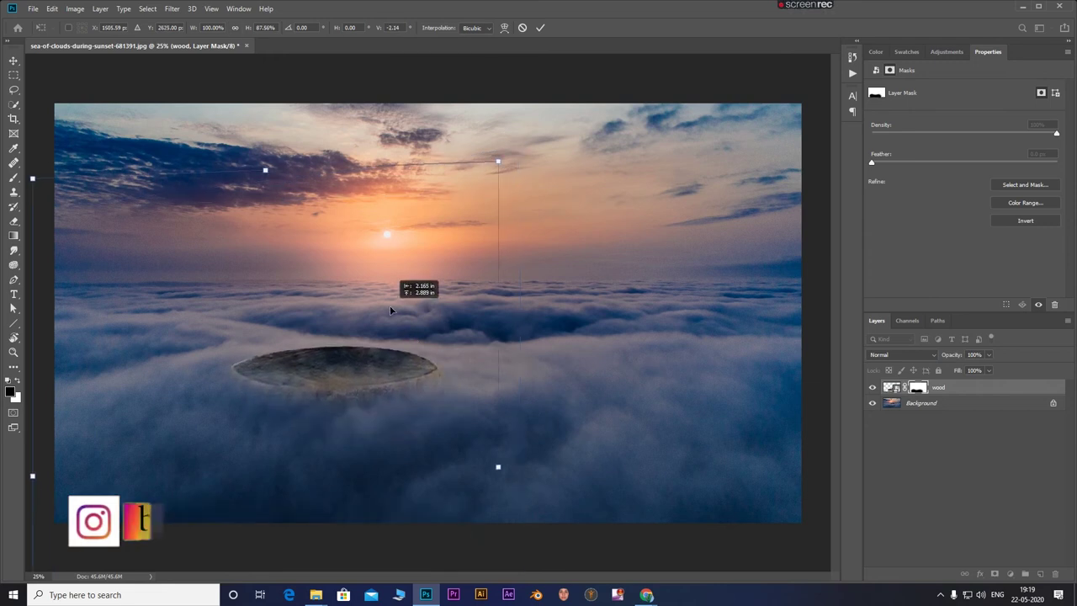
pyautogui.moveTo(484, 256); pyautogui.dragTo(486, 257)
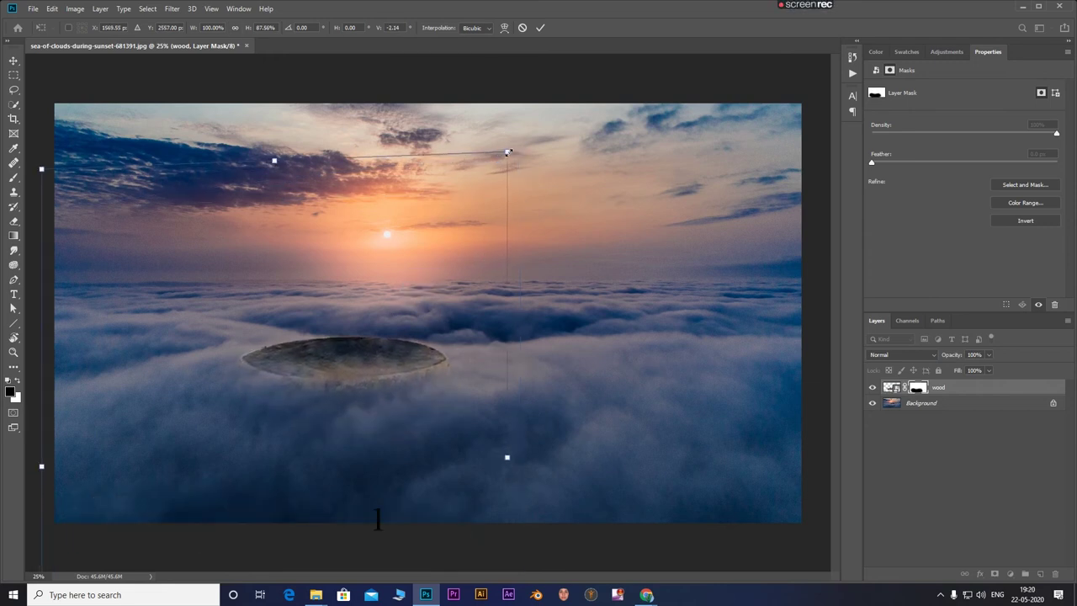
pyautogui.moveTo(512, 156); pyautogui.dragTo(509, 181)
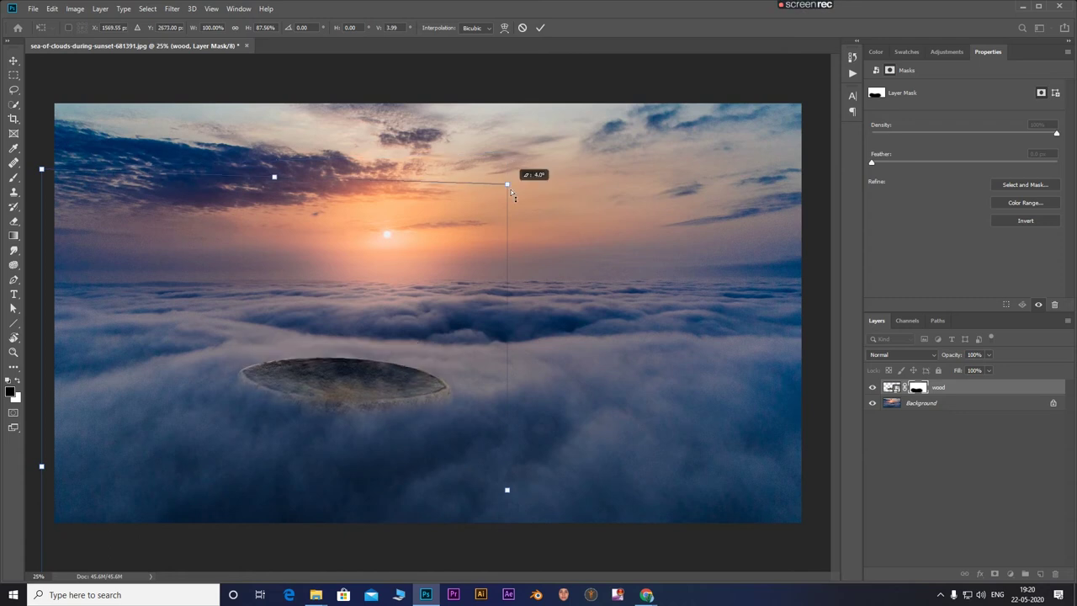
pyautogui.moveTo(109, 168); pyautogui.dragTo(143, 176)
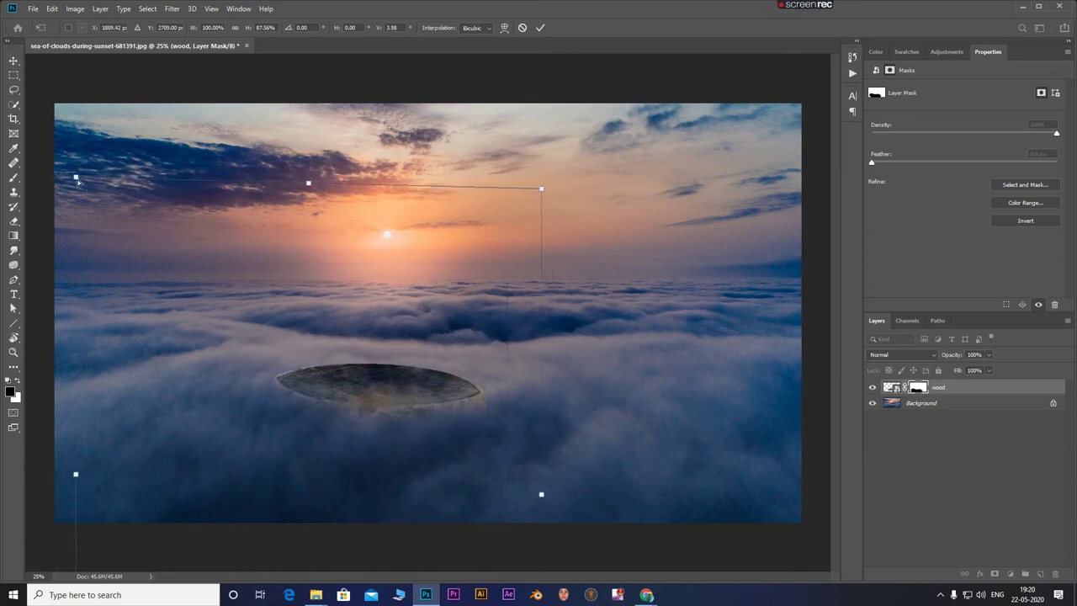
pyautogui.moveTo(75, 177); pyautogui.dragTo(66, 250)
pyautogui.moveTo(539, 191); pyautogui.dragTo(540, 211)
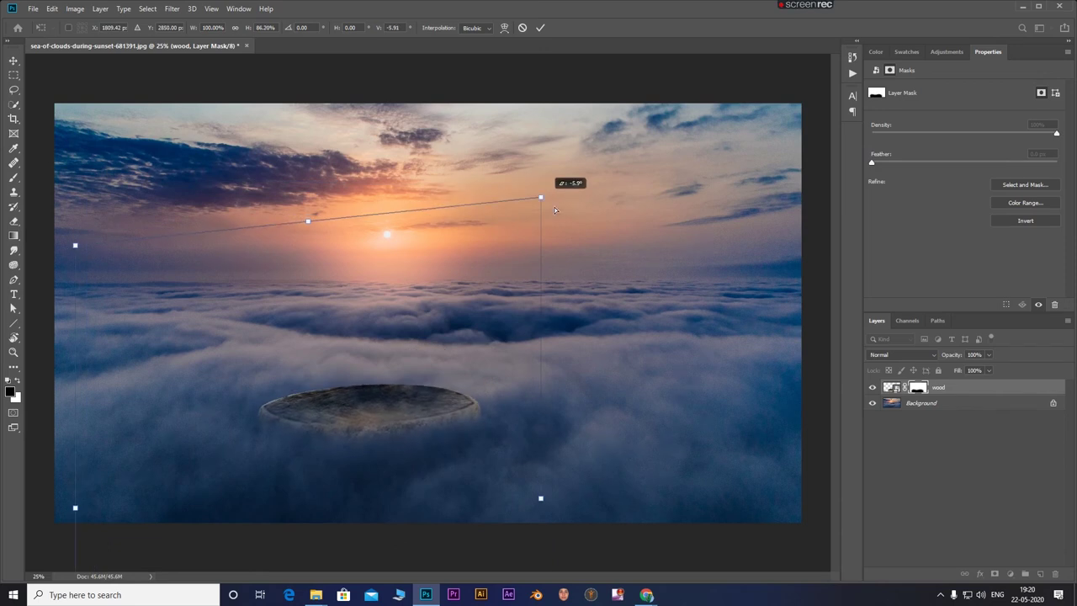
pyautogui.moveTo(414, 356)
pyautogui.mouseDown()
pyautogui.moveTo(384, 342)
pyautogui.moveTo(409, 353)
pyautogui.mouseUp()
pyautogui.moveTo(365, 429)
pyautogui.mouseDown()
pyautogui.moveTo(366, 409)
pyautogui.moveTo(306, 423)
pyautogui.mouseUp()
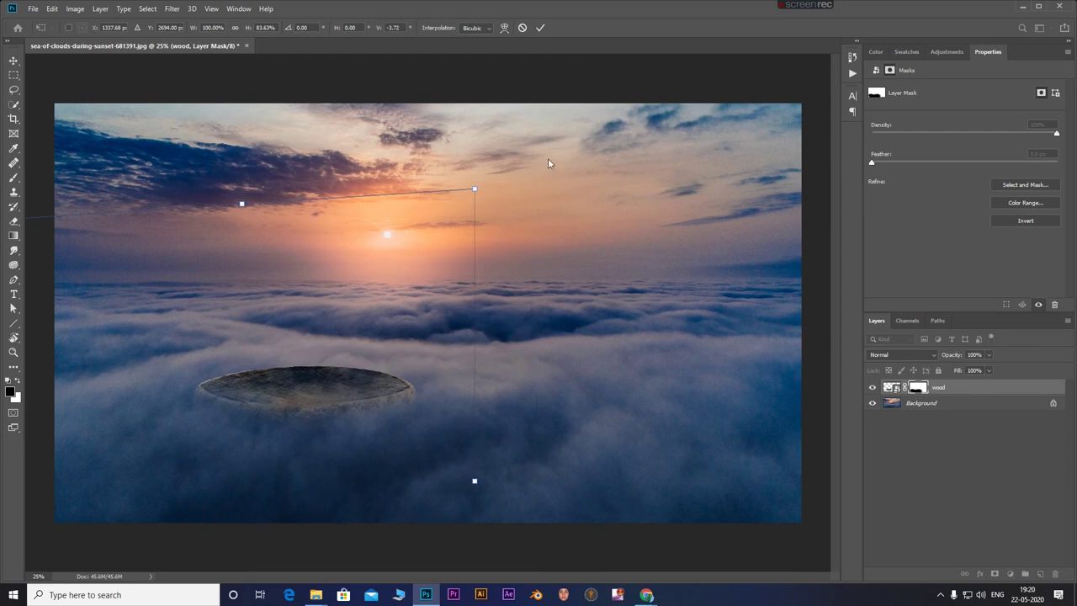
pyautogui.click(540, 28)
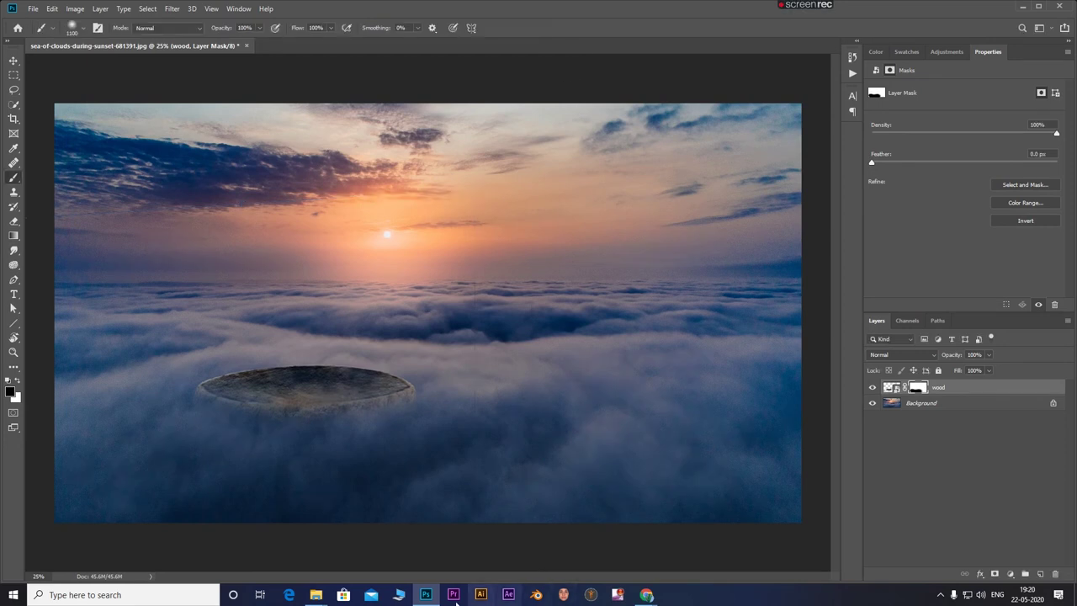
pyautogui.moveTo(316, 595)
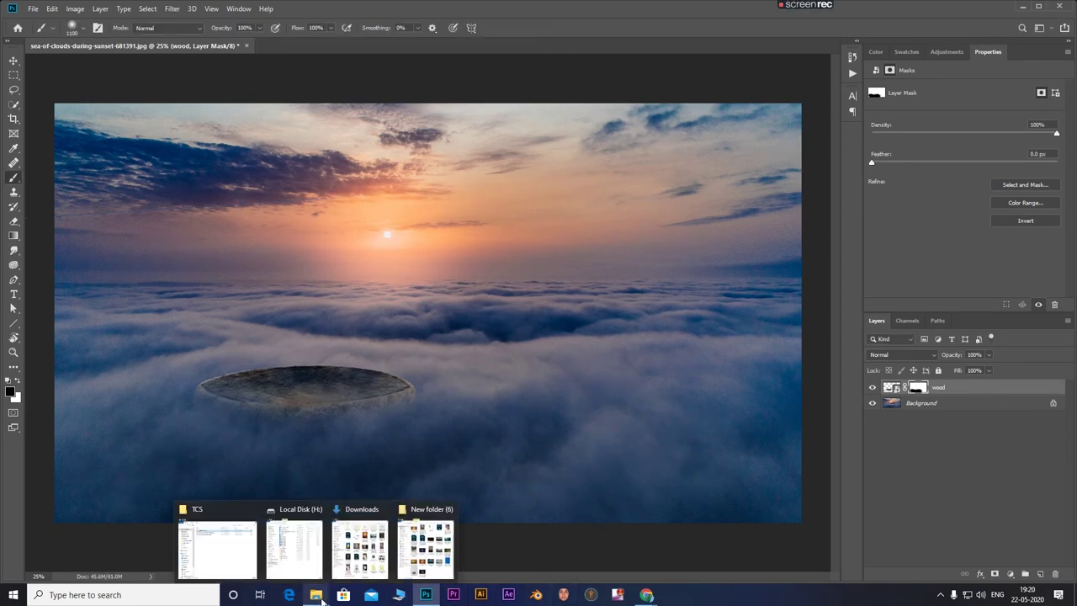
# Drag girl.png from the source-image folder into the scene.
pyautogui.click(431, 542)
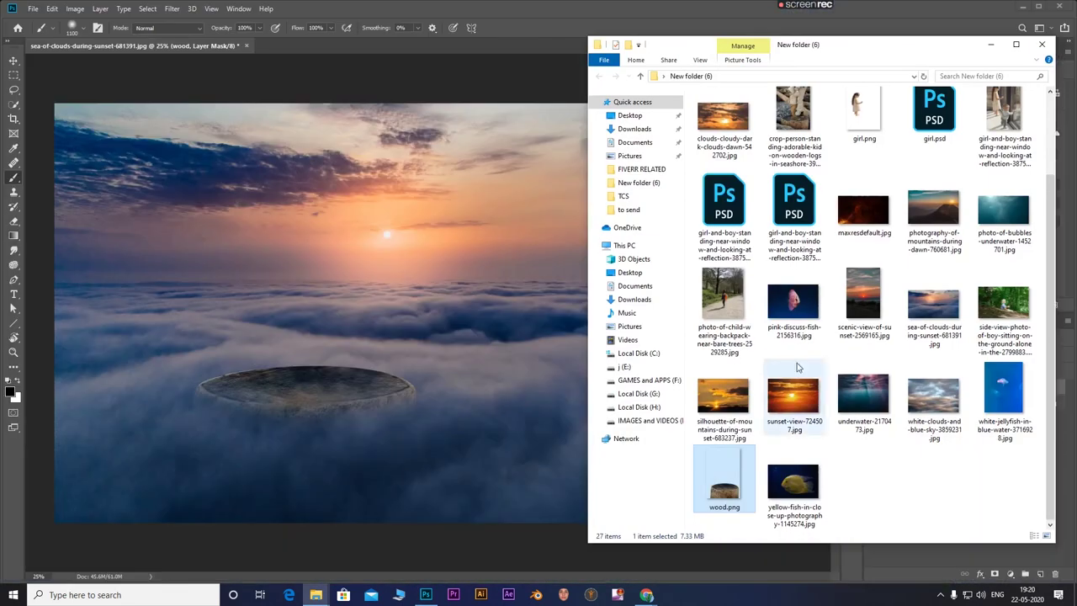
pyautogui.click(856, 122)
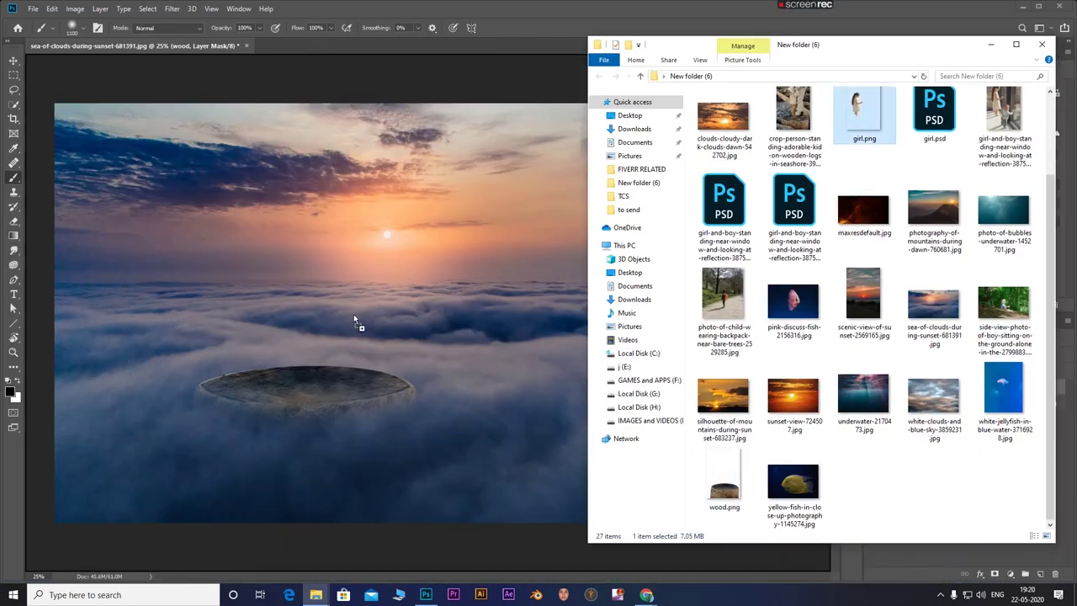
pyautogui.moveTo(856, 123); pyautogui.dragTo(353, 315)
# Scale the girl to about 38% and stand her on the stump's top.
pyautogui.moveTo(485, 374); pyautogui.dragTo(394, 366)
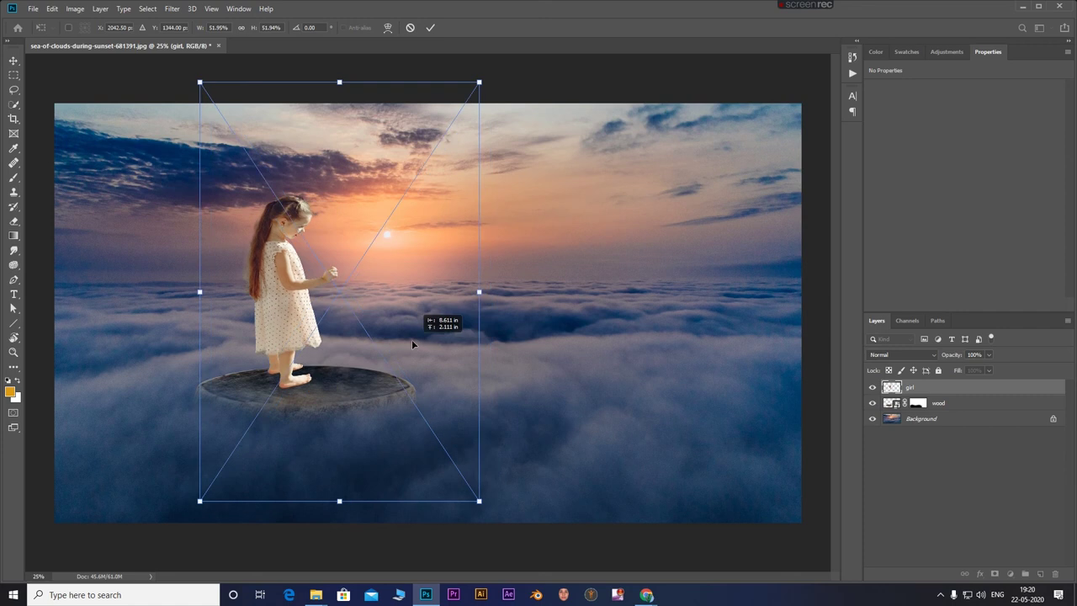
pyautogui.moveTo(478, 95); pyautogui.dragTo(449, 136)
pyautogui.moveTo(392, 290); pyautogui.dragTo(407, 279)
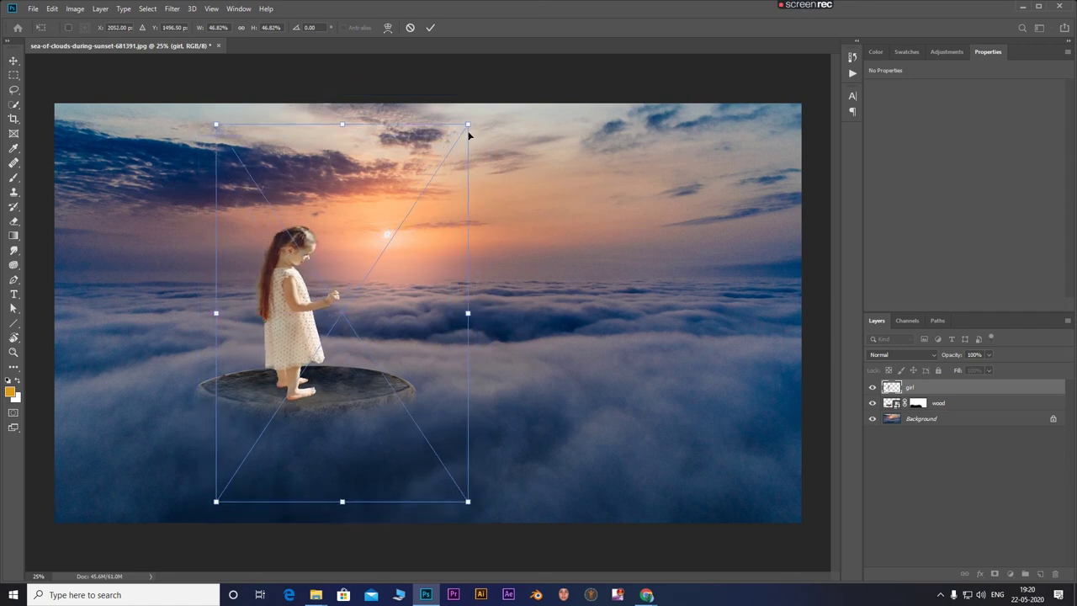
pyautogui.moveTo(468, 126); pyautogui.dragTo(421, 196)
pyautogui.moveTo(389, 289); pyautogui.dragTo(410, 271)
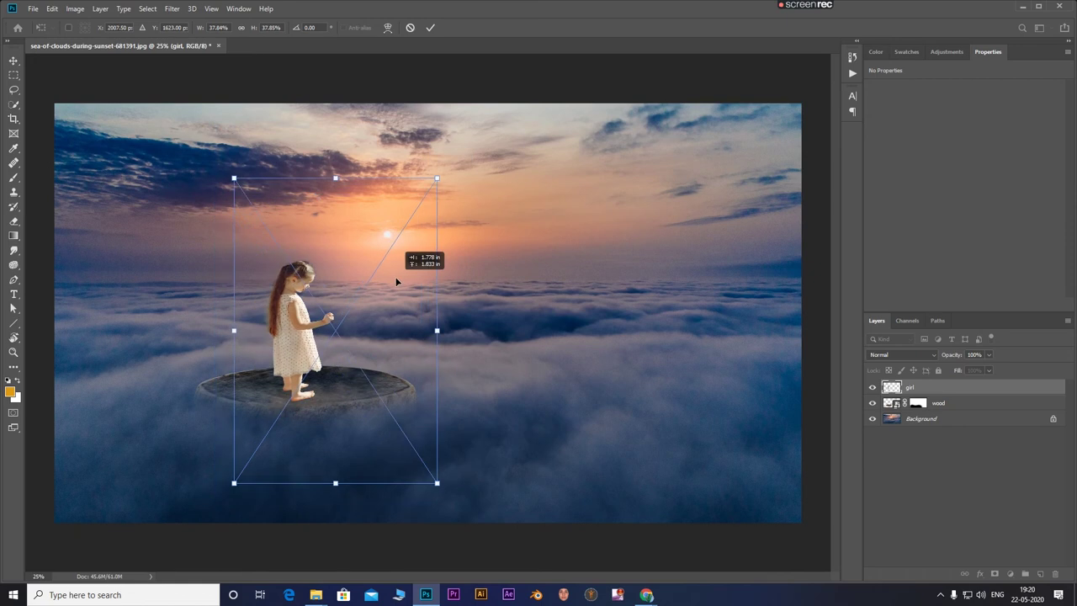
pyautogui.click(430, 28)
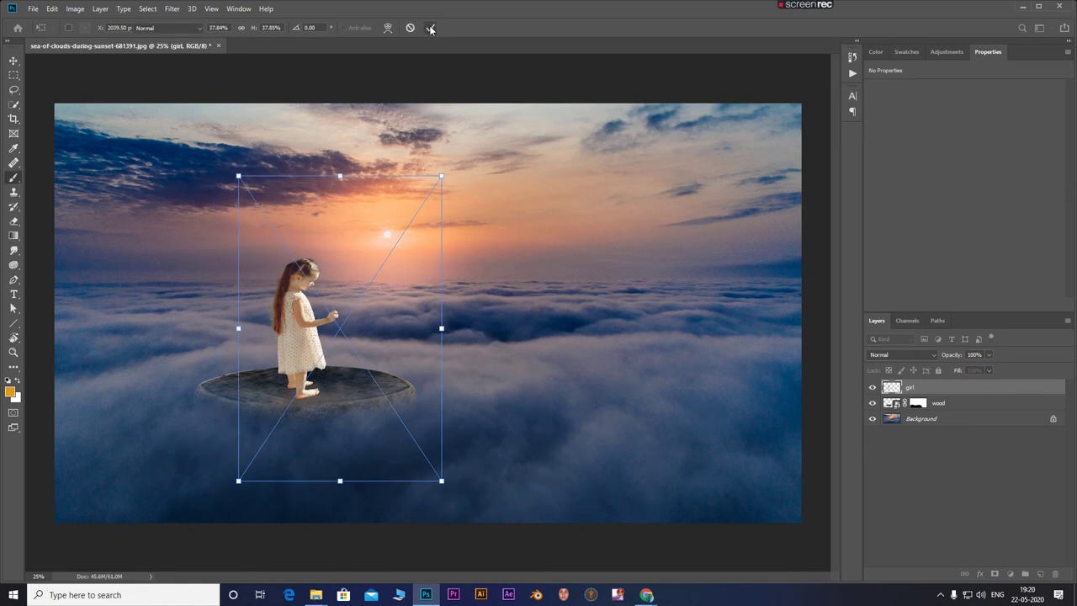
# Add a Curves layer clipped to the girl and a fully desaturating Hue/Saturation layer.
pyautogui.click(1011, 574)
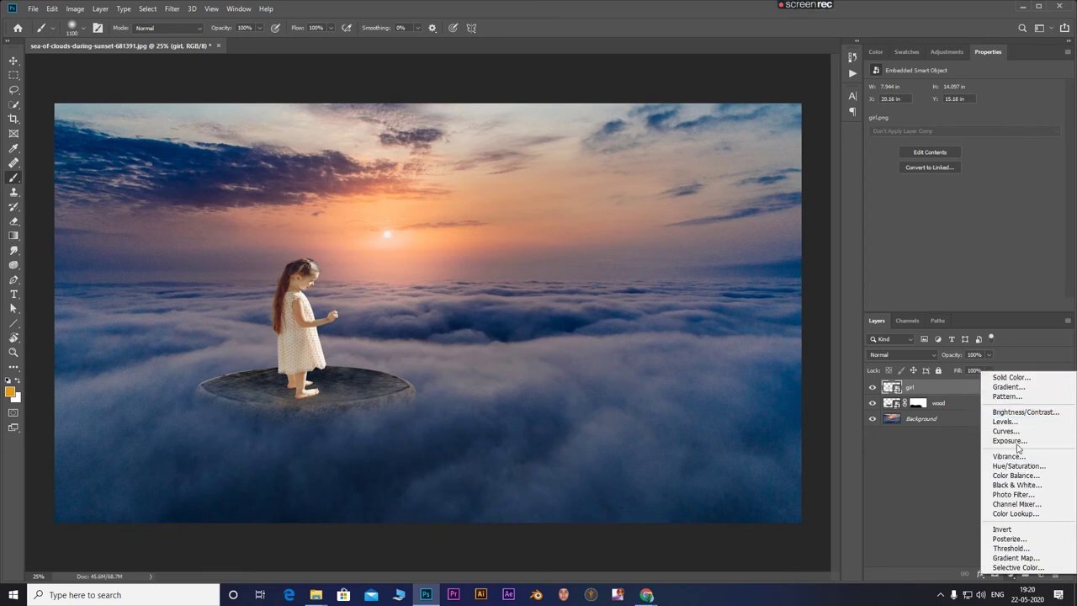
pyautogui.click(1015, 431)
pyautogui.click(1003, 576)
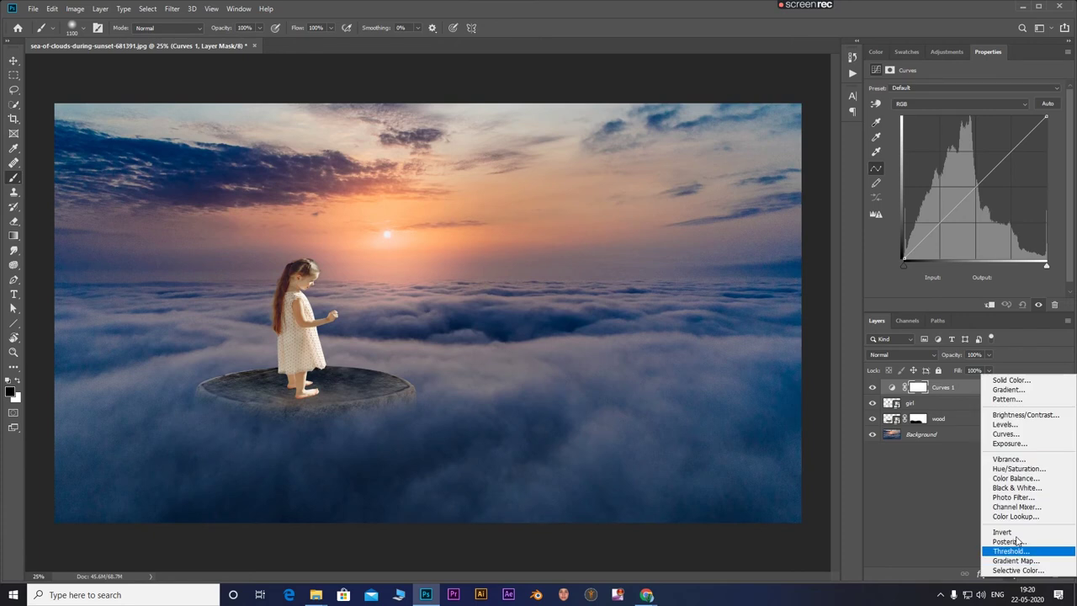
pyautogui.click(1008, 470)
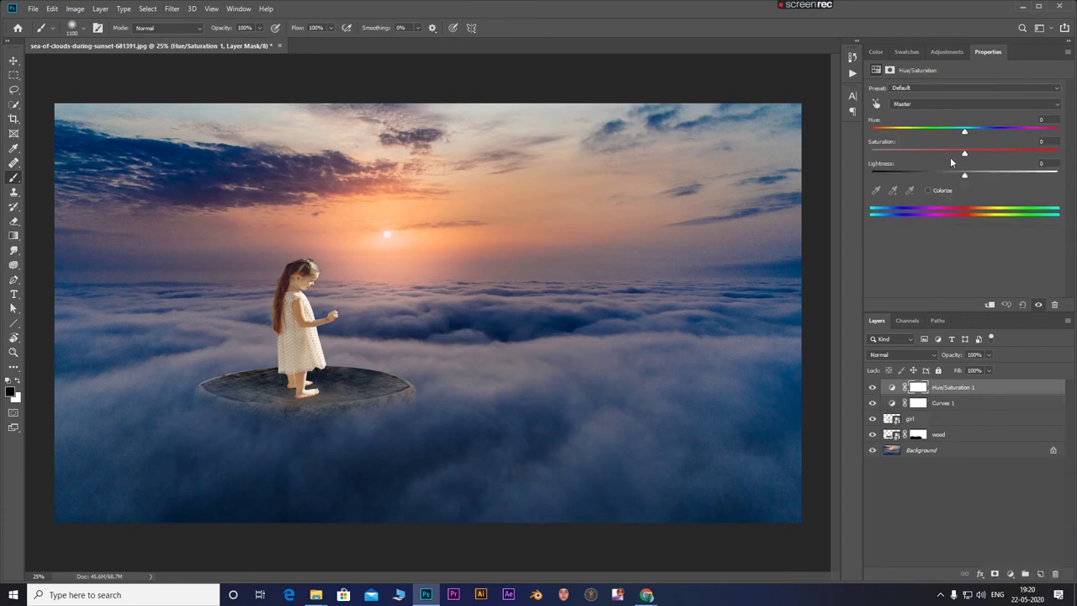
pyautogui.moveTo(966, 152); pyautogui.dragTo(860, 155)
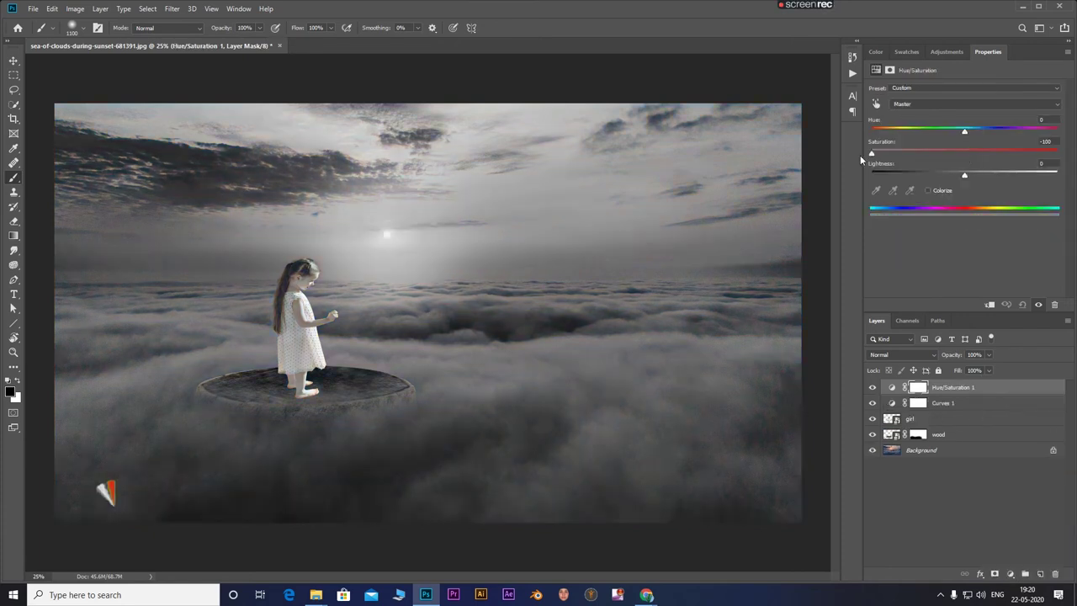
pyautogui.click(960, 406)
pyautogui.keyDown('alt'); pyautogui.click(913, 412); pyautogui.keyUp('alt')
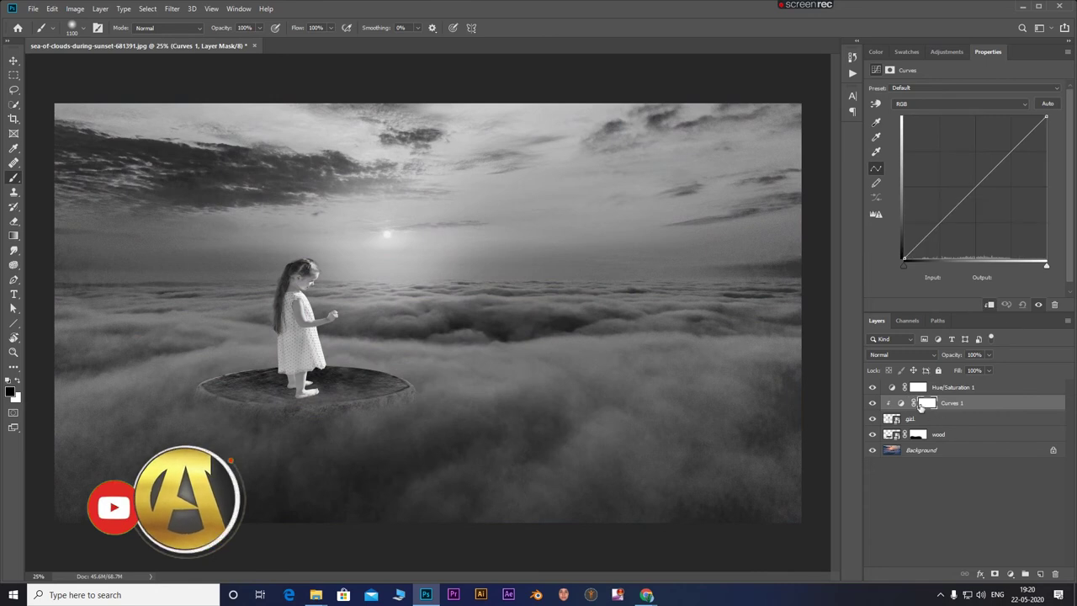
# Use the Targeted Adjustment tool to pull down the girl's midtones, highlights and shadows.
pyautogui.click(876, 102)
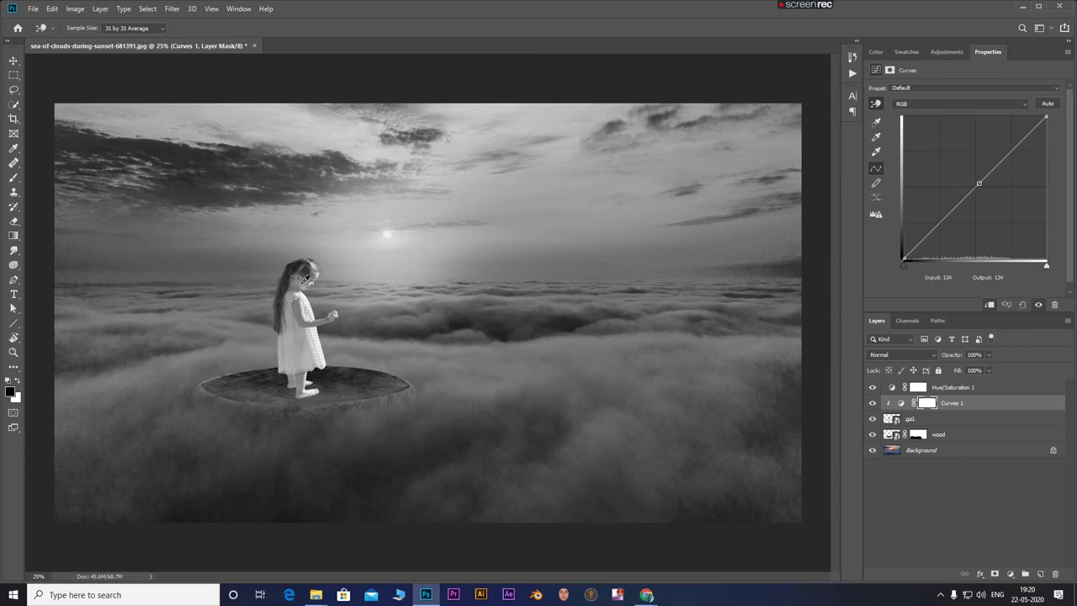
pyautogui.moveTo(305, 276); pyautogui.dragTo(305, 296)
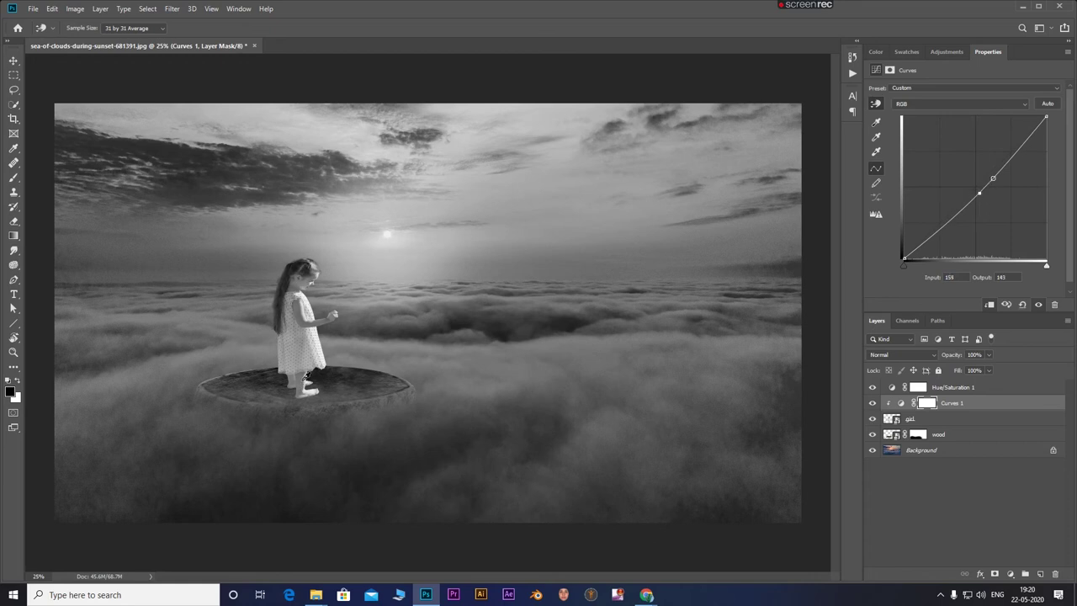
pyautogui.moveTo(305, 381)
pyautogui.mouseDown()
pyautogui.moveTo(301, 403)
pyautogui.moveTo(290, 362)
pyautogui.mouseUp()
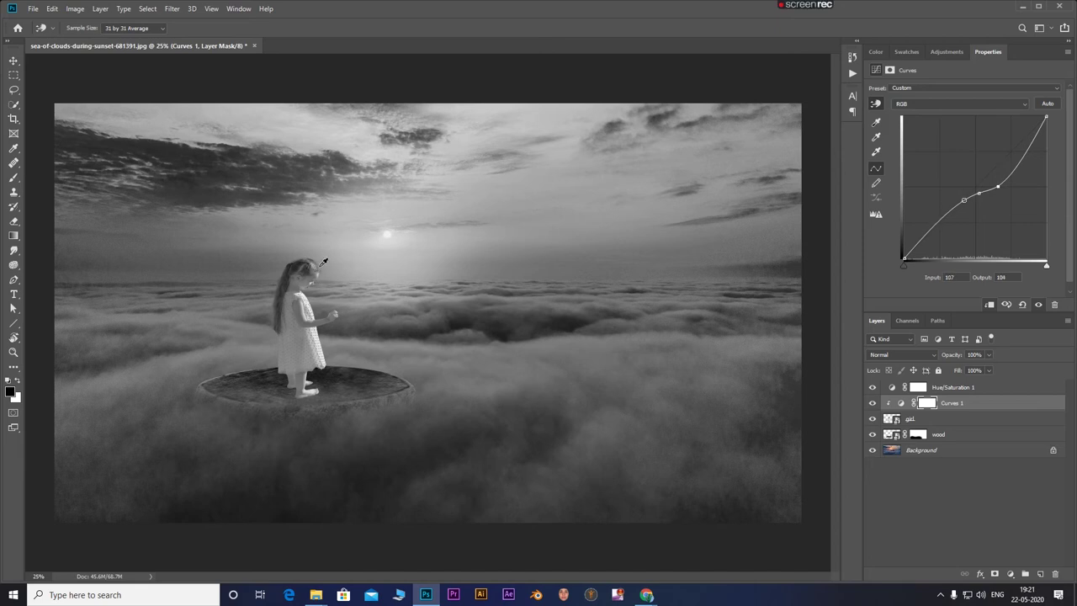
pyautogui.moveTo(291, 266); pyautogui.dragTo(286, 284)
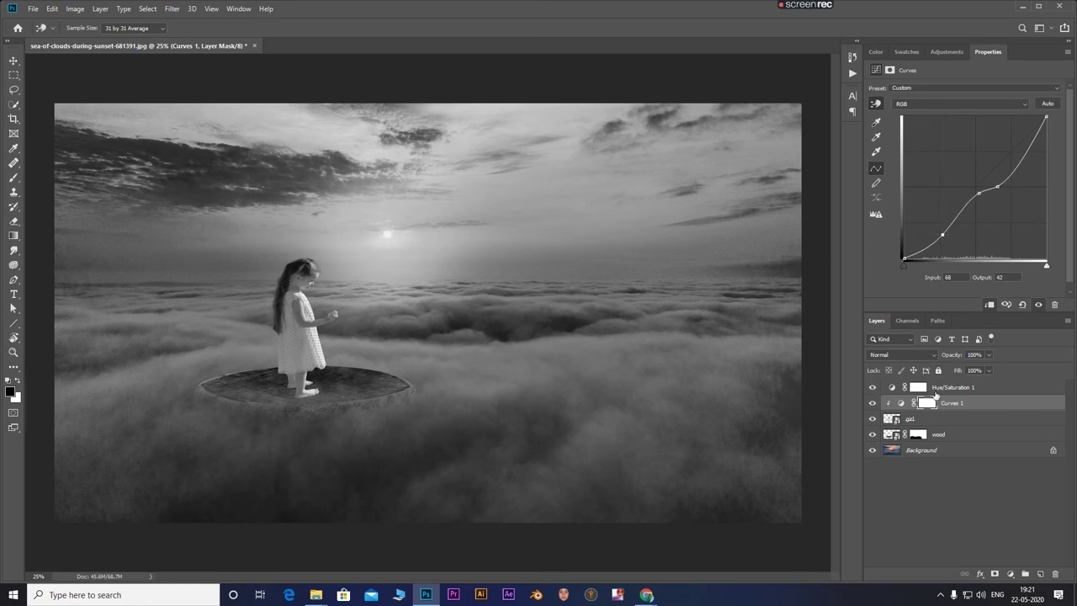
# Reduce the Hue/Saturation desaturation to -47 and zoom in to check the girl's colours.
pyautogui.click(872, 388)
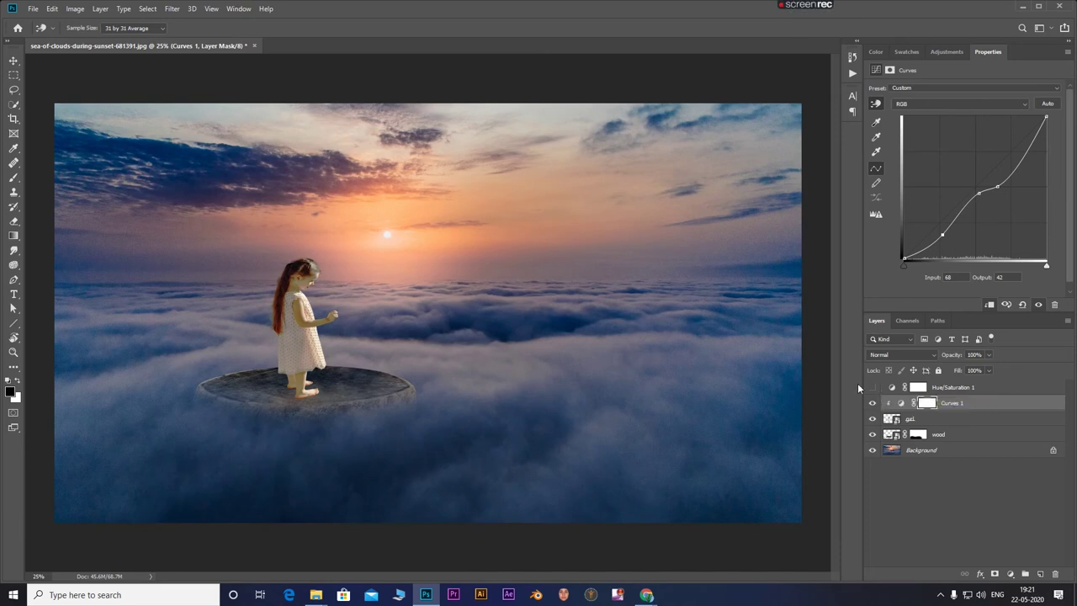
pyautogui.click(873, 387)
pyautogui.click(993, 389)
pyautogui.press('b')
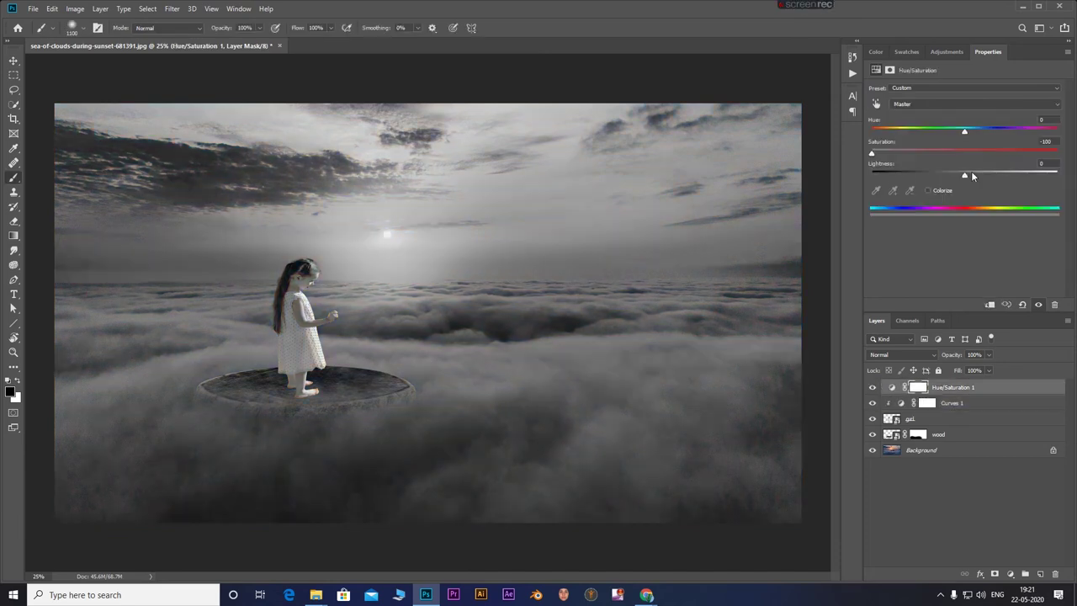
pyautogui.moveTo(875, 157); pyautogui.dragTo(922, 158)
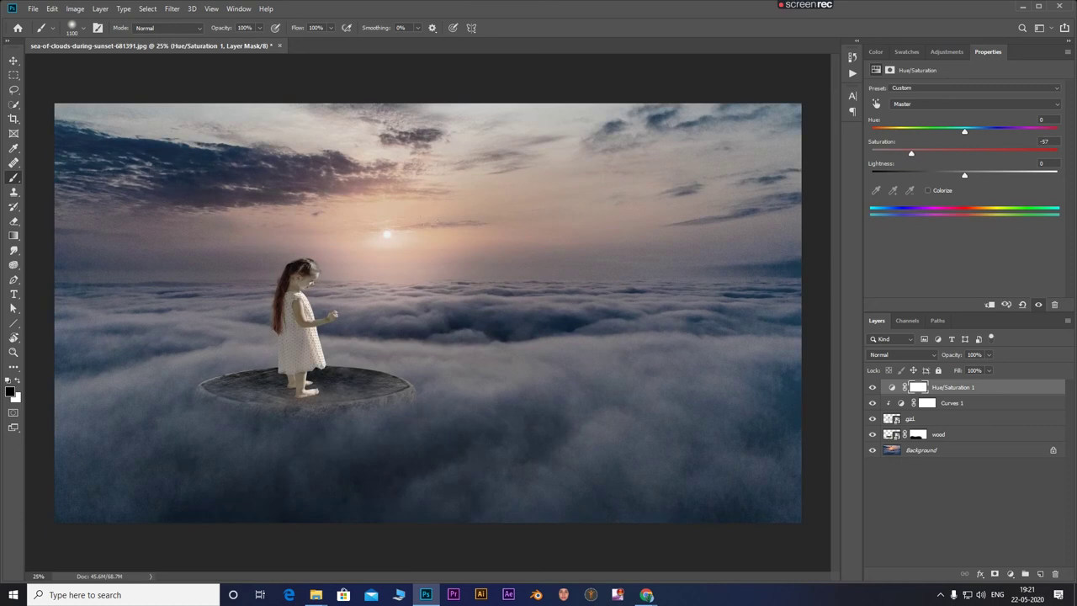
pyautogui.moveTo(282, 280); pyautogui.dragTo(522, 278)
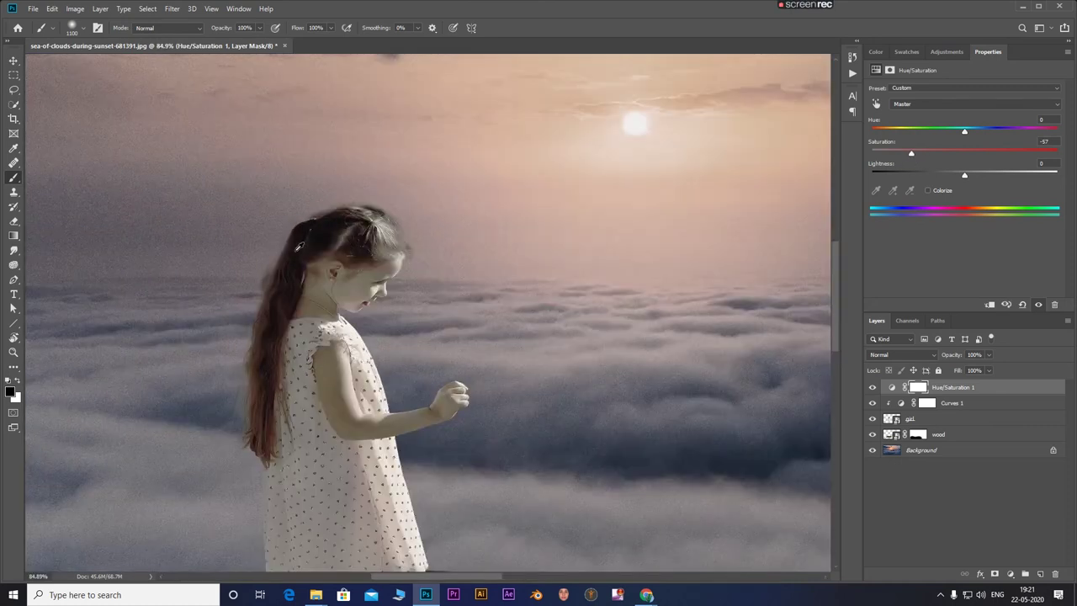
pyautogui.scroll(-5, 299, 245)
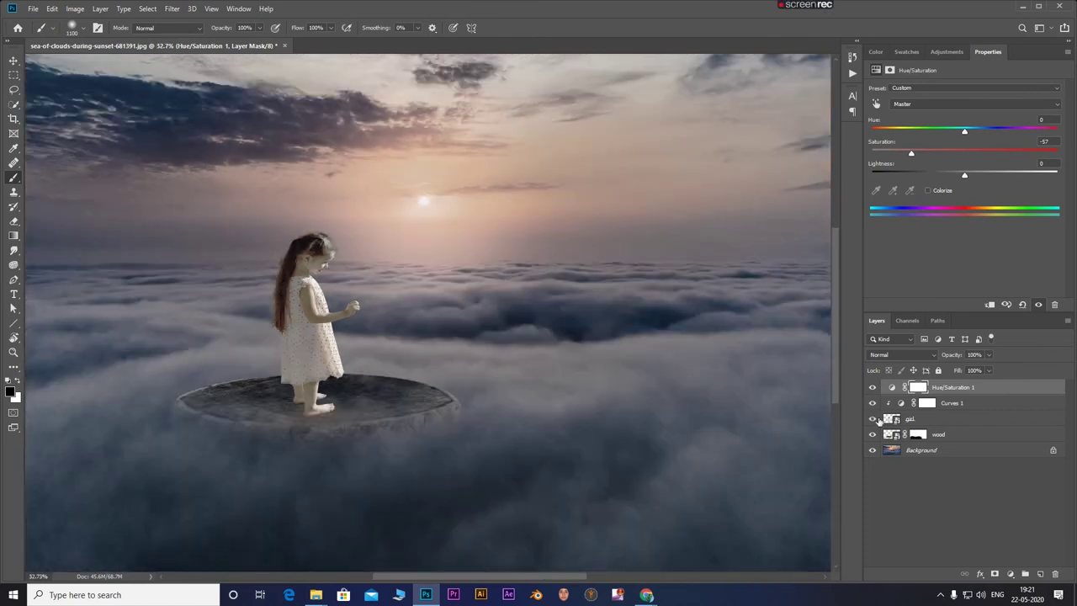
# Add a white layer mask to the girl layer.
pyautogui.click(902, 419)
pyautogui.click(995, 573)
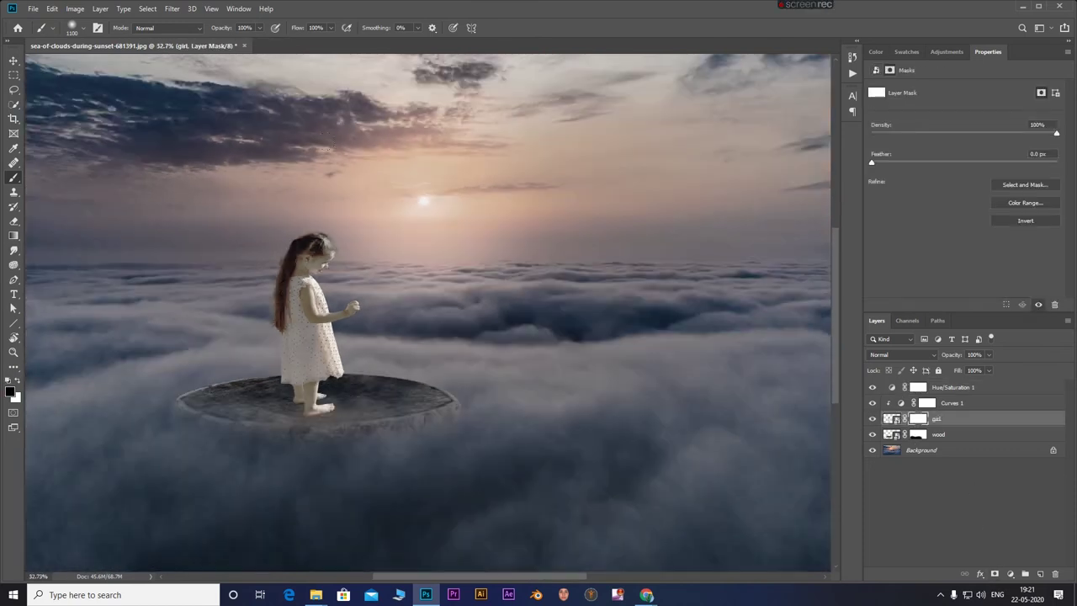
pyautogui.scroll(3, 278, 240)
# Replace the girl's mask with one built from her outline selection.
pyautogui.click(14, 250)
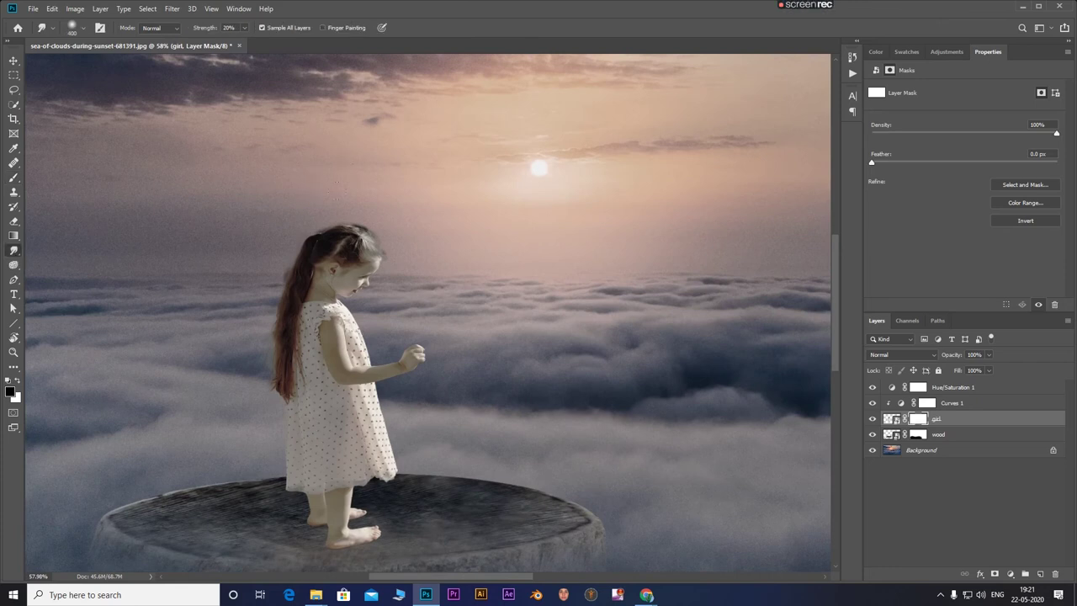
pyautogui.press('x')
pyautogui.click(890, 419)
pyautogui.click(924, 423)
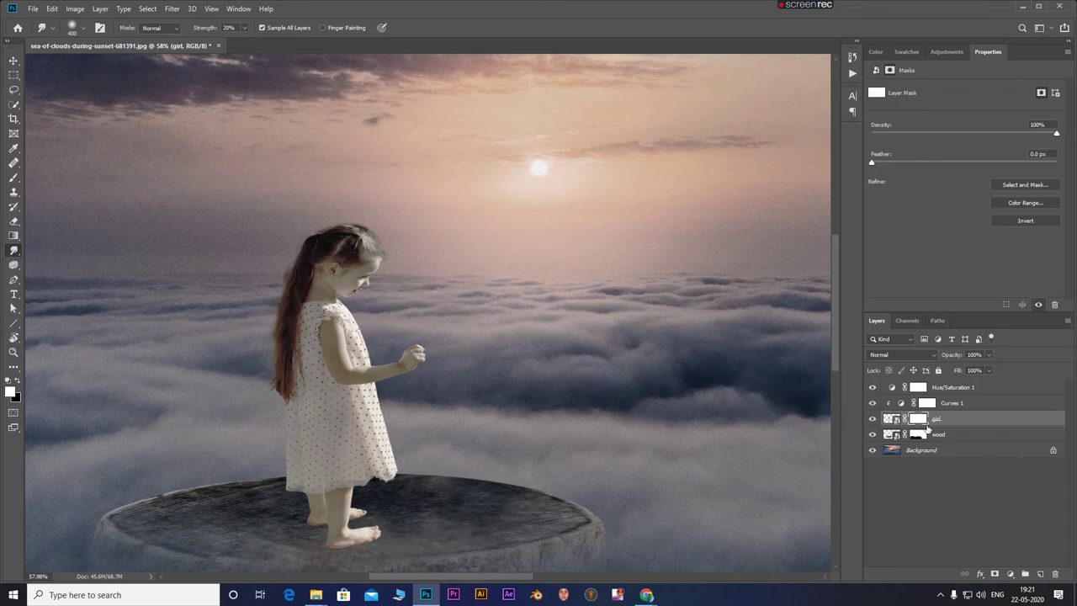
pyautogui.press('Delete')
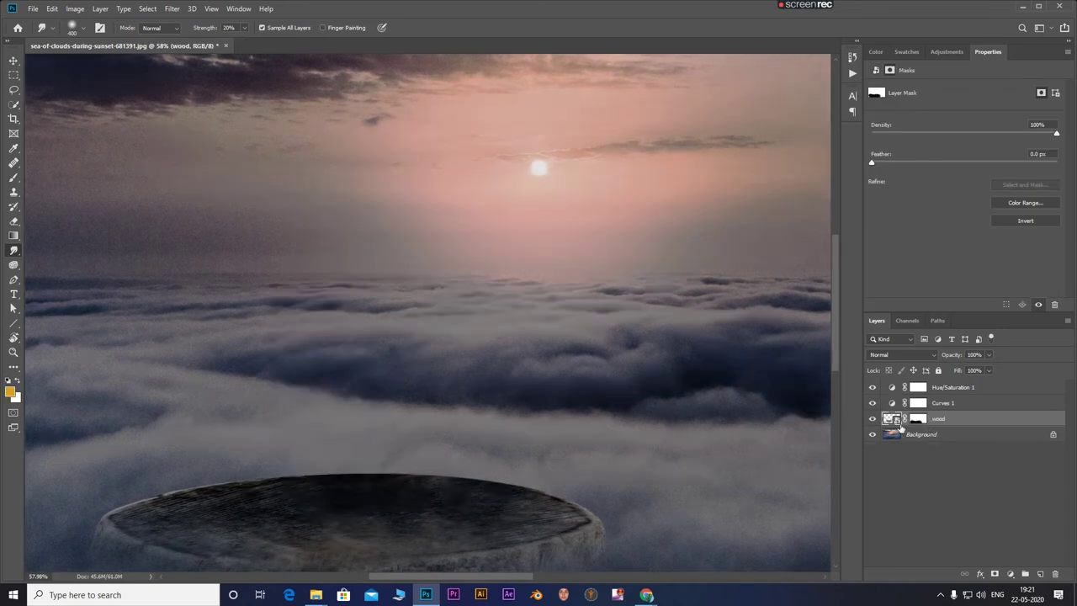
pyautogui.hotkey('ctrl', 'z')
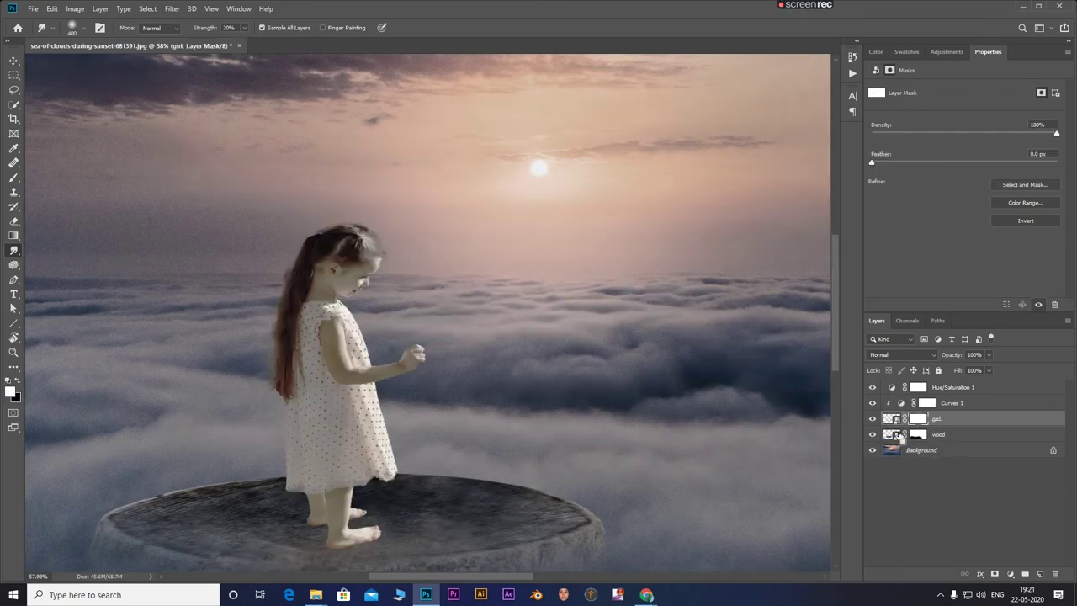
pyautogui.hotkey('ctrl', 'z')
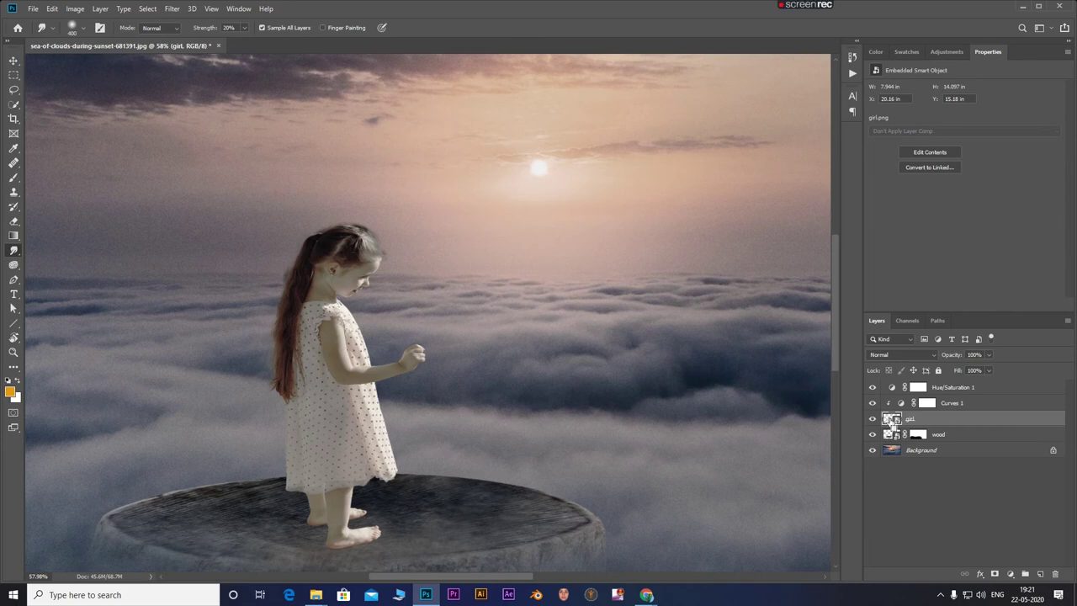
pyautogui.keyDown('ctrl'); pyautogui.click(891, 420); pyautogui.keyUp('ctrl')
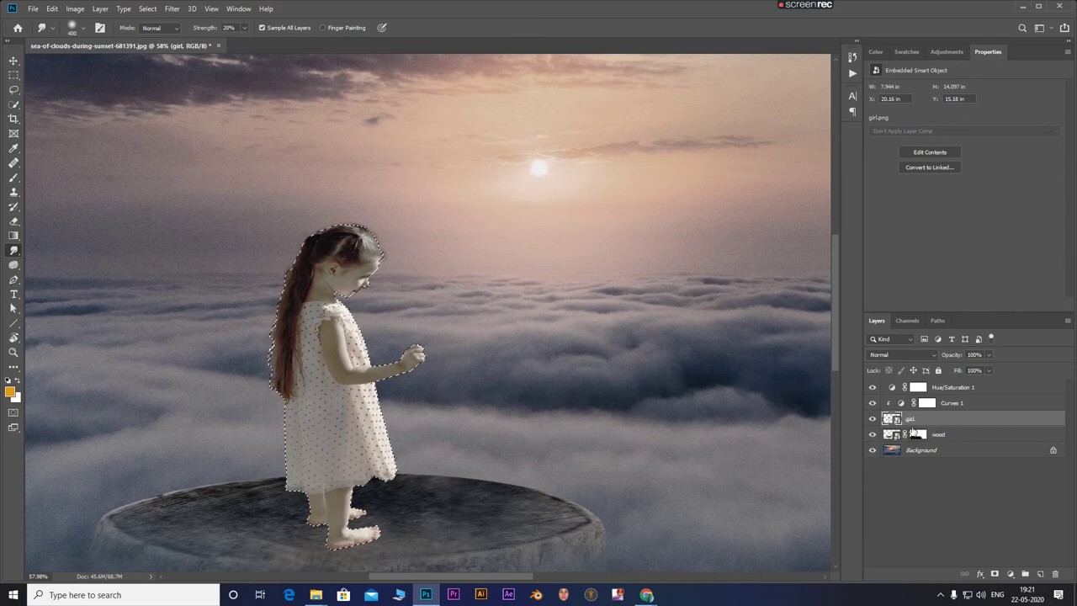
pyautogui.click(995, 574)
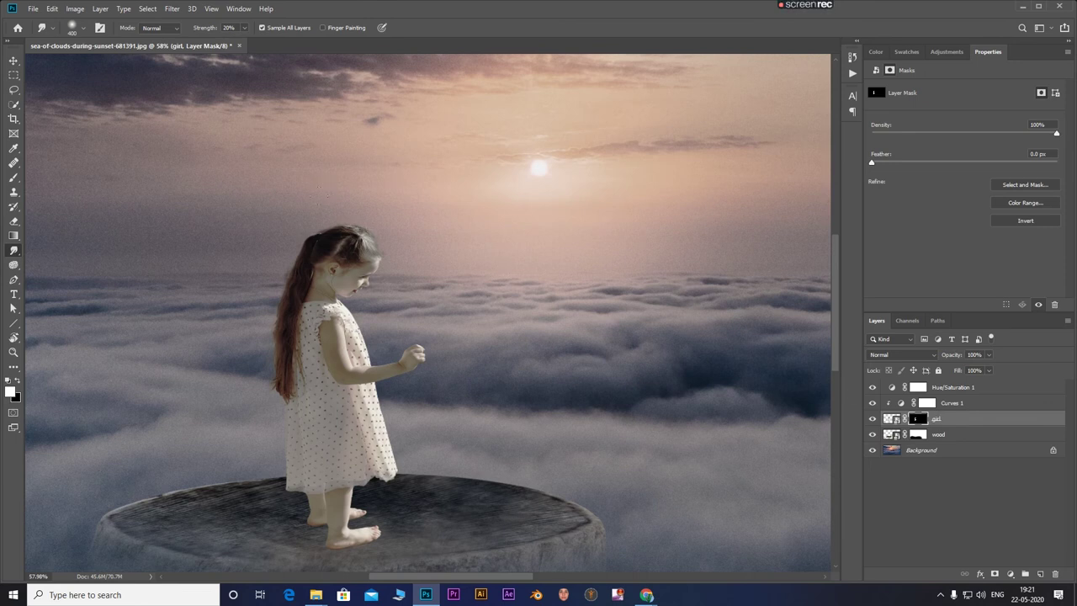
# Smudge the top of the girl's hair and the right edge of her dress.
pyautogui.moveTo(334, 179); pyautogui.dragTo(240, 191)
pyautogui.moveTo(389, 408); pyautogui.dragTo(388, 467)
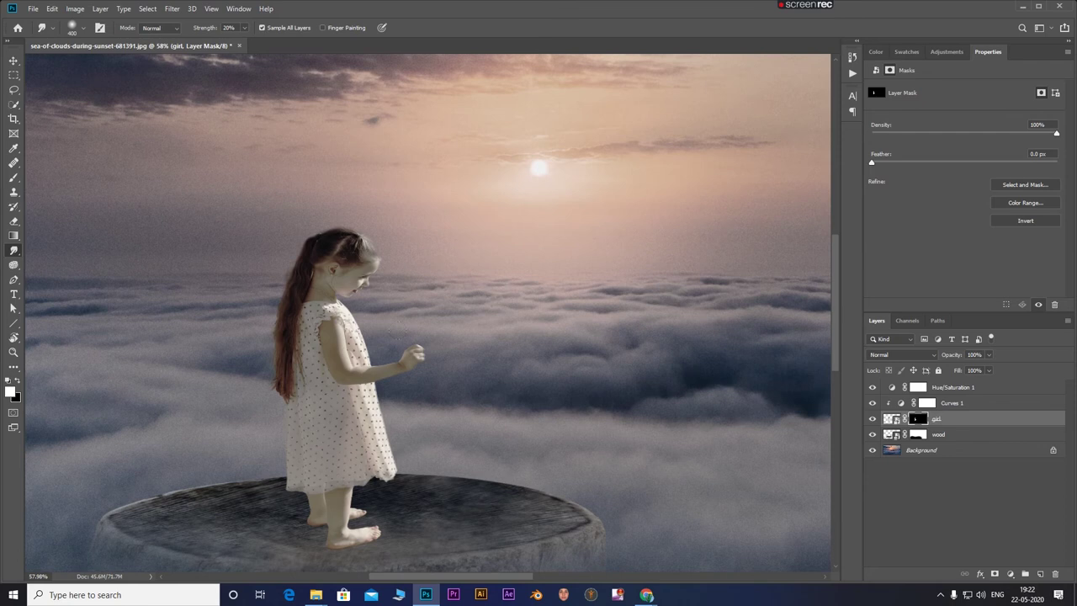
pyautogui.scroll(-3, 421, 366)
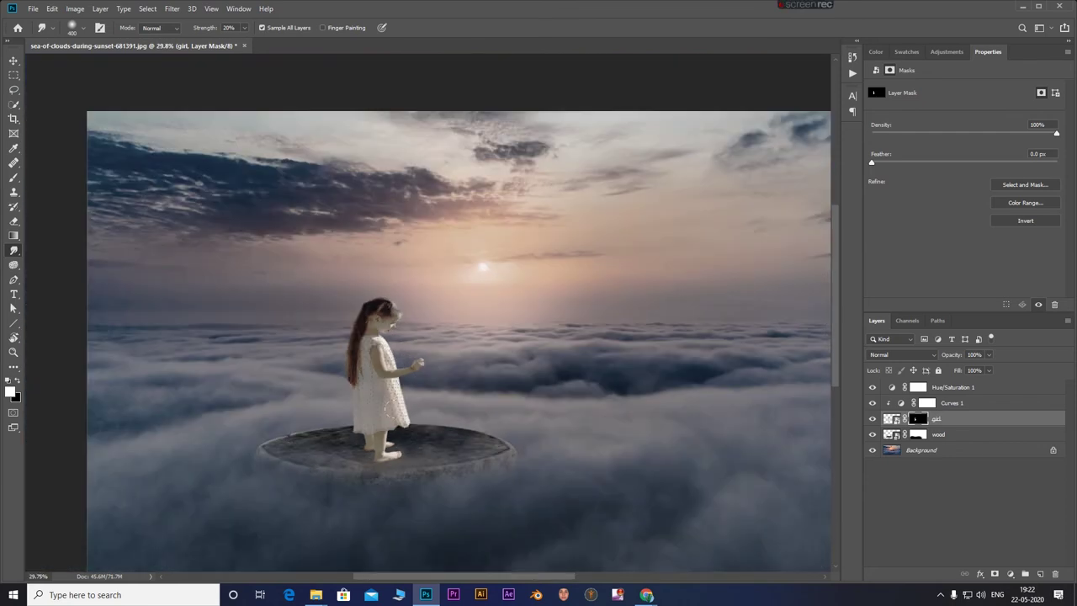
# Duplicate the girl layer and flip the copy vertically.
pyautogui.click(956, 425)
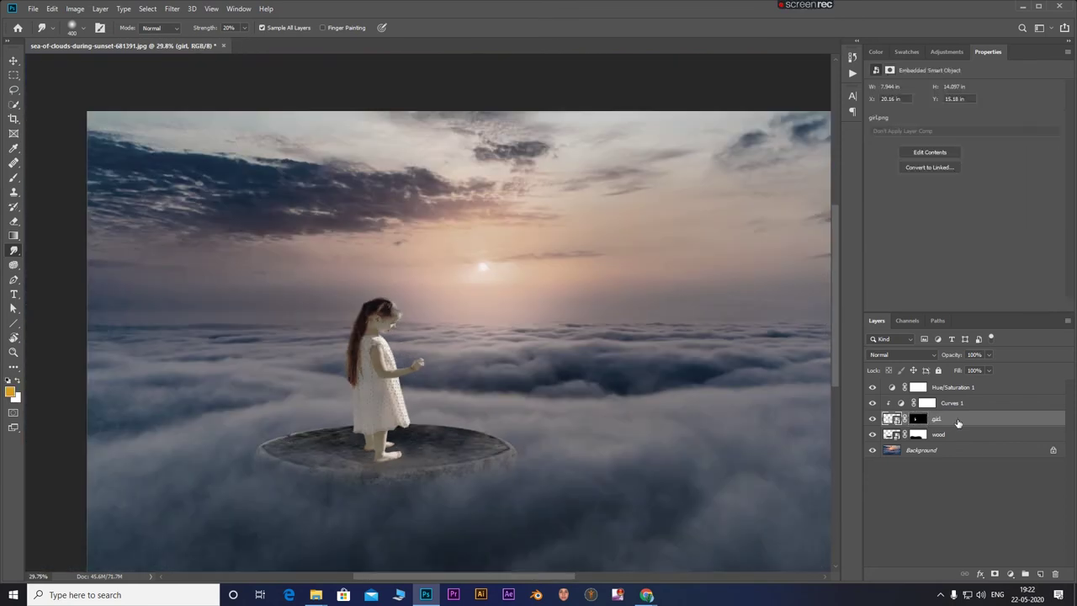
pyautogui.hotkey('ctrl', 'j')
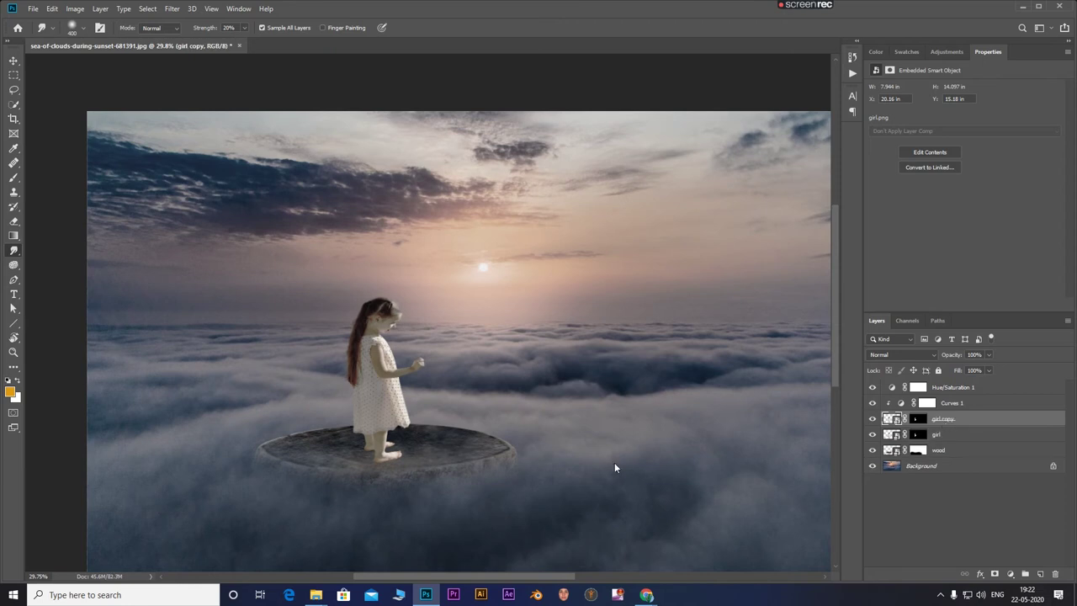
pyautogui.hotkey('ctrl', 't')
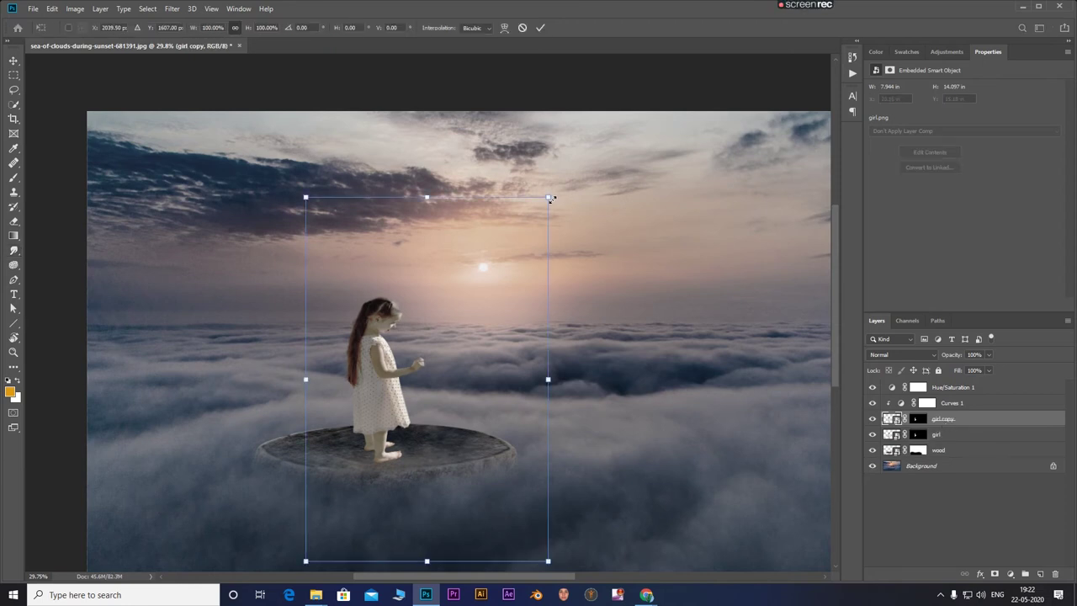
pyautogui.scroll(-2, 458, 263)
pyautogui.rightClick(459, 262)
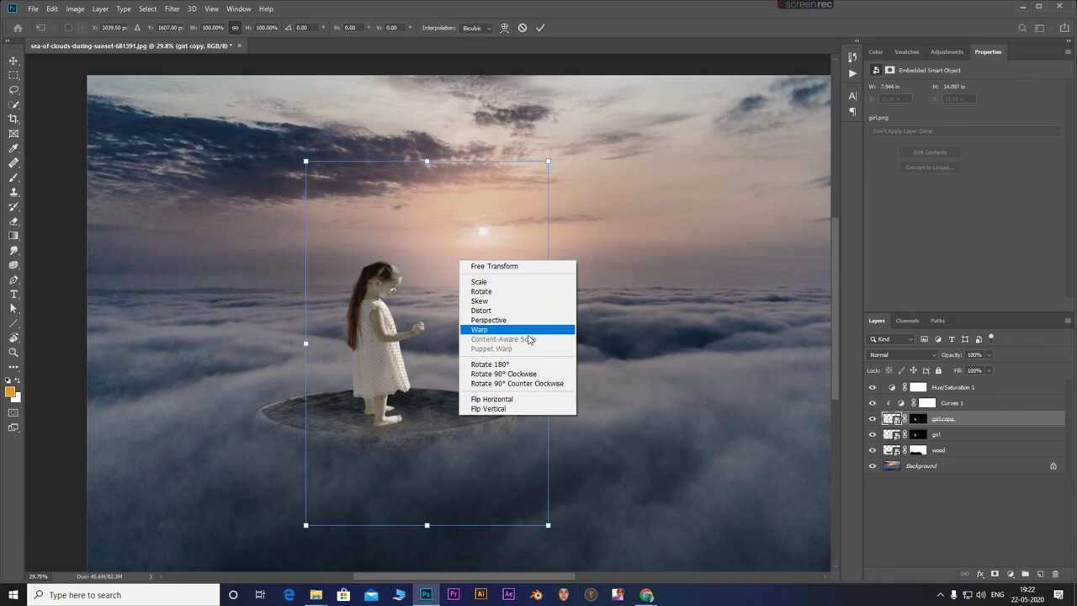
pyautogui.click(505, 401)
pyautogui.rightClick(469, 292)
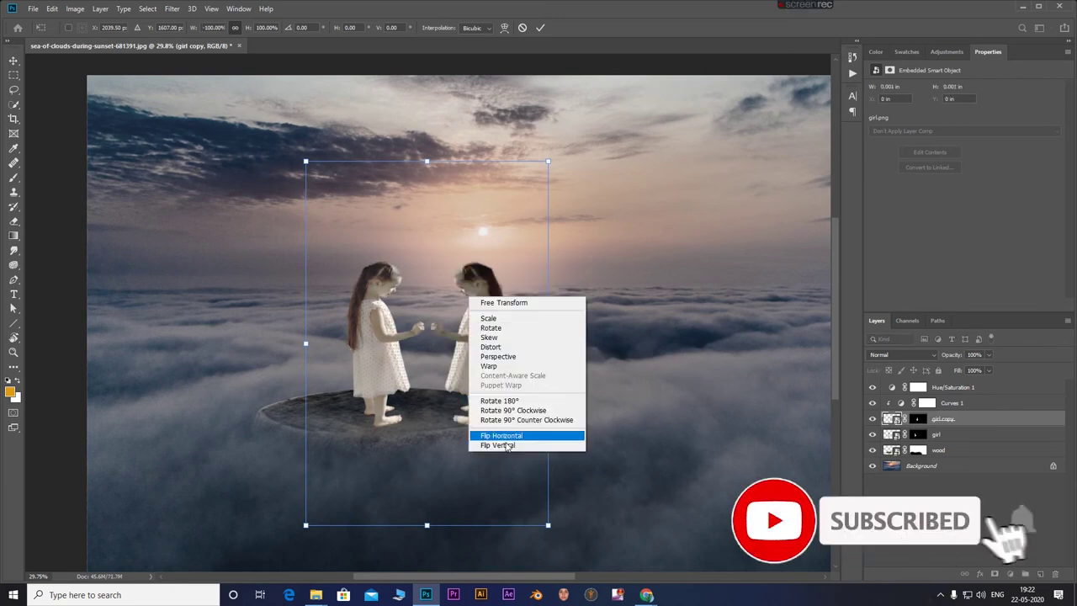
pyautogui.click(506, 446)
pyautogui.rightClick(481, 347)
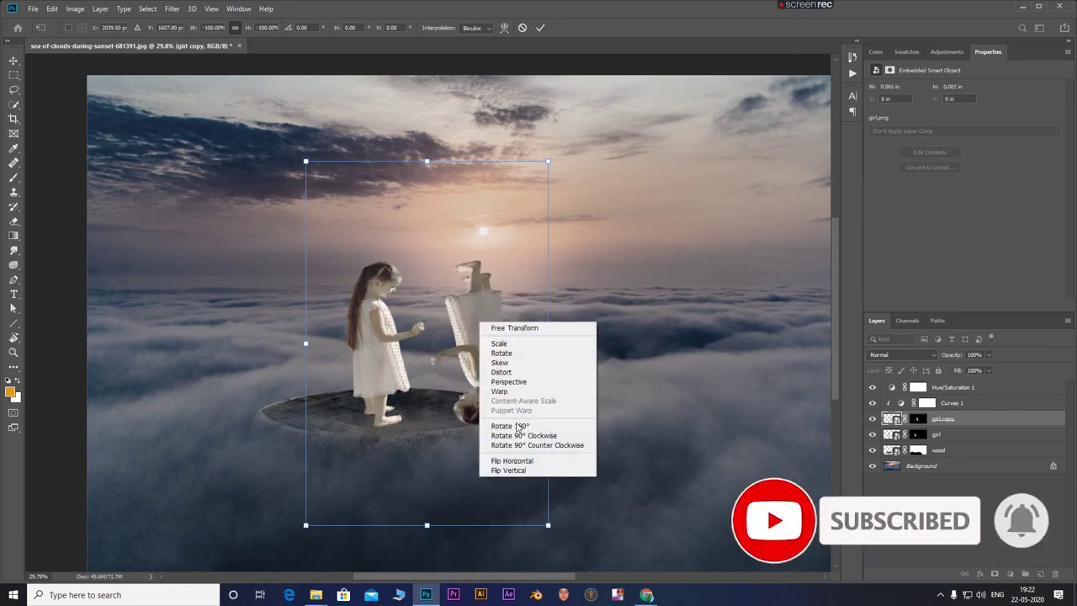
pyautogui.click(505, 459)
# Place the flipped copy under the stump, narrowed to 85% and rotated 5°, beneath the original girl.
pyautogui.moveTo(502, 339); pyautogui.dragTo(492, 494)
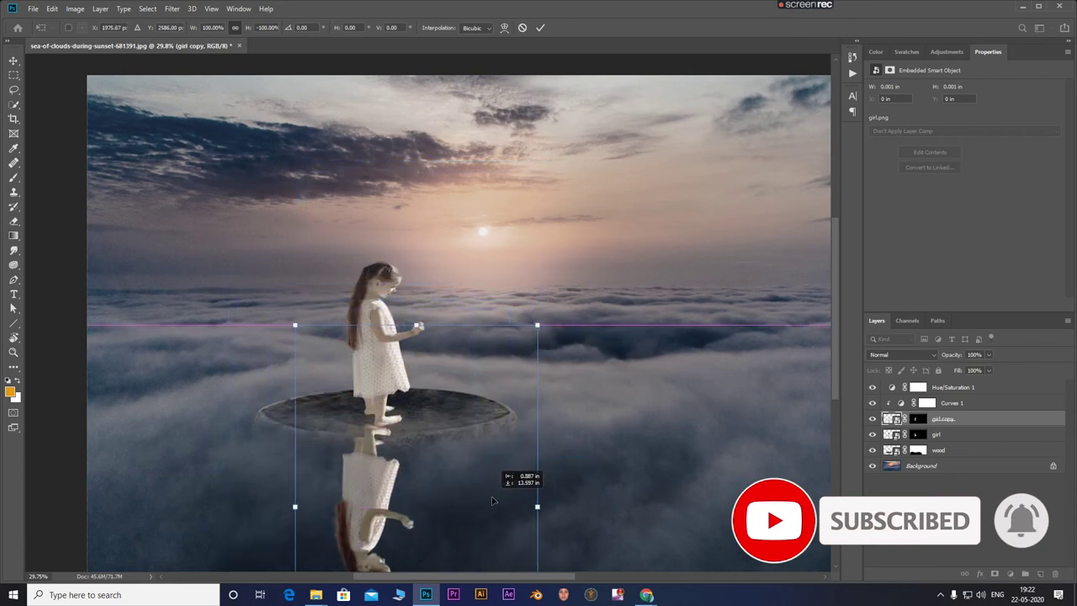
pyautogui.moveTo(254, 320); pyautogui.dragTo(299, 274)
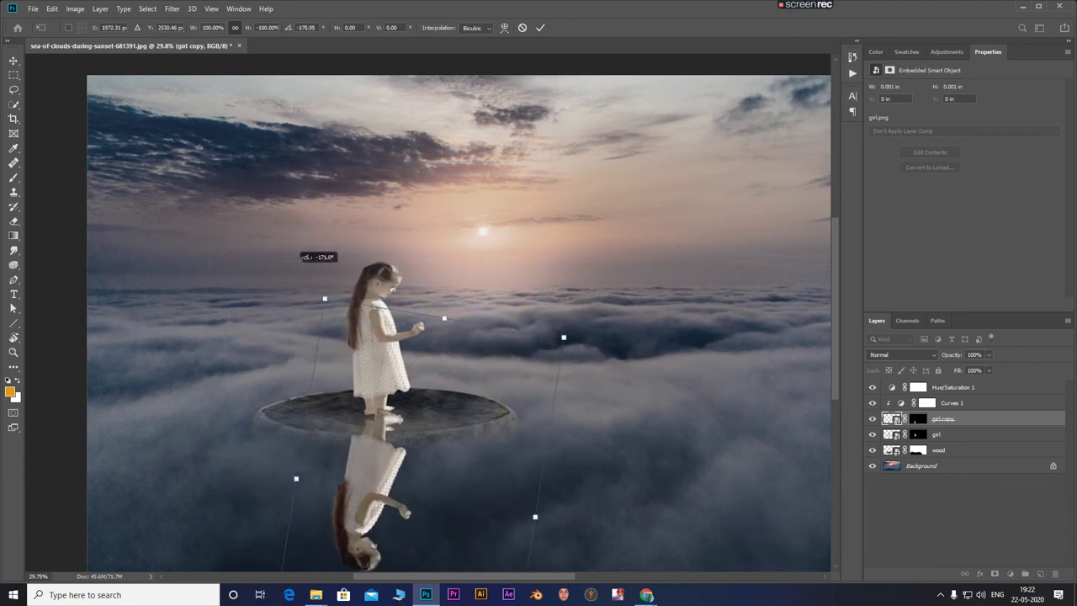
pyautogui.moveTo(393, 460); pyautogui.dragTo(374, 464)
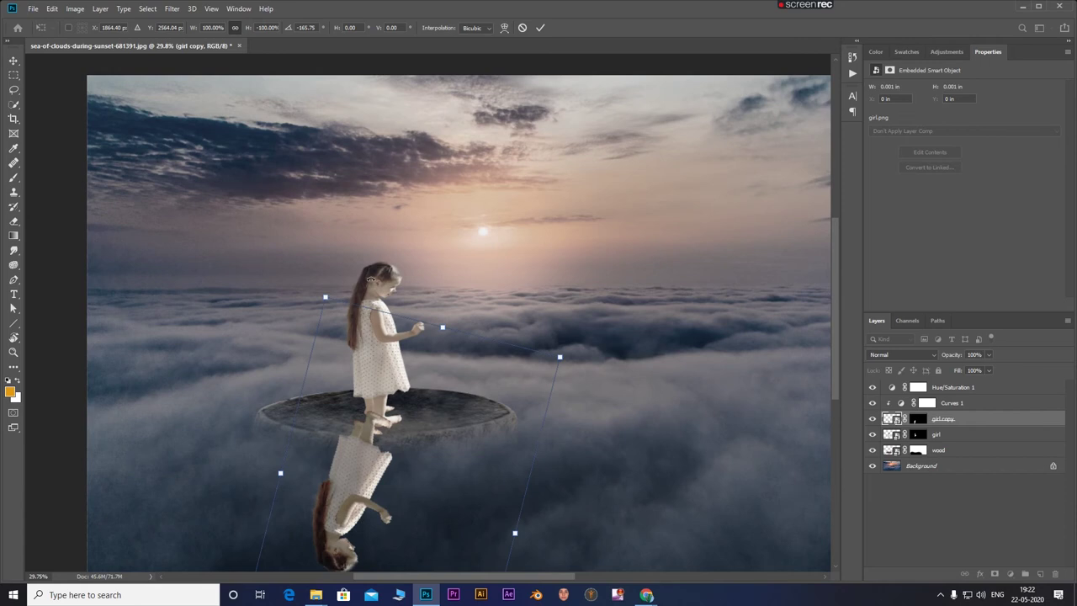
pyautogui.scroll(-2, 502, 503)
pyautogui.moveTo(515, 482); pyautogui.dragTo(495, 463)
pyautogui.moveTo(421, 459); pyautogui.dragTo(364, 446)
pyautogui.moveTo(561, 285); pyautogui.dragTo(559, 294)
pyautogui.moveTo(416, 349)
pyautogui.mouseDown()
pyautogui.moveTo(418, 367)
pyautogui.moveTo(408, 359)
pyautogui.mouseUp()
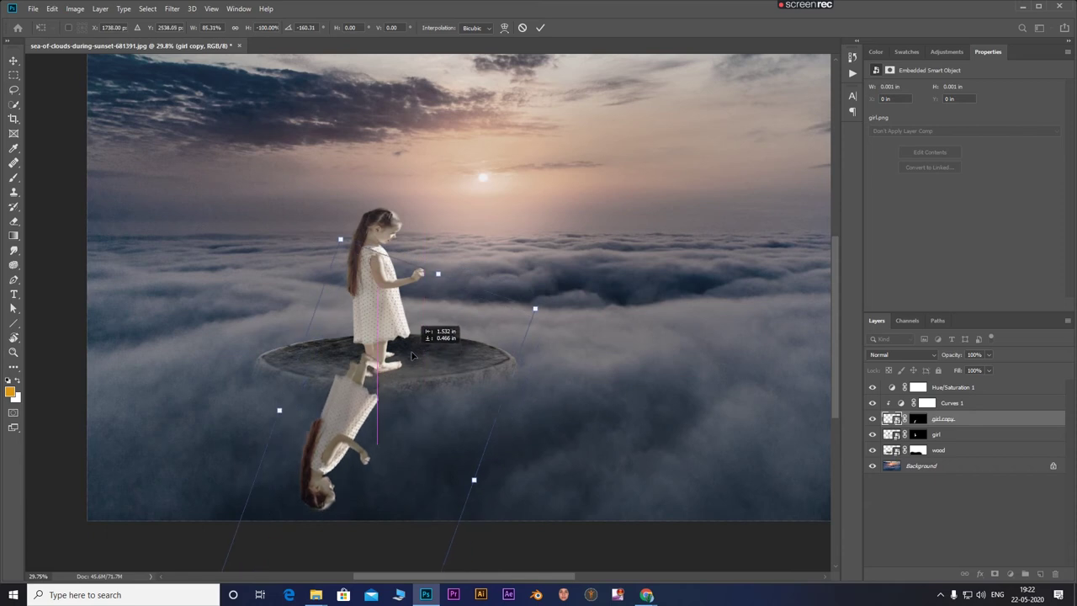
pyautogui.press('Return')
pyautogui.moveTo(976, 430); pyautogui.dragTo(974, 441)
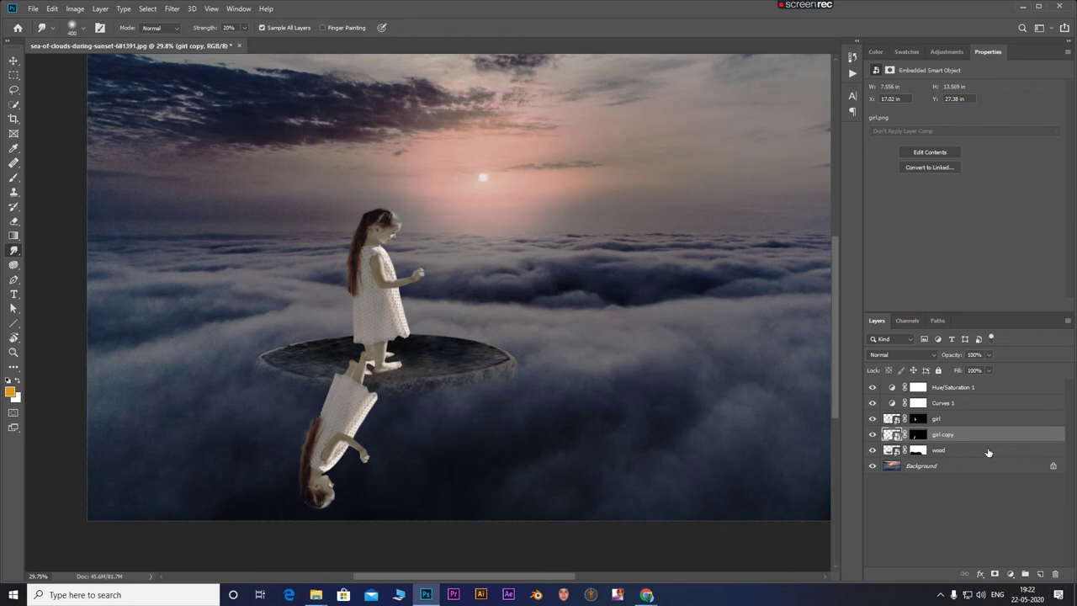
# Clip both adjustments, set saturation to -27, and compare the girl with and without Curves.
pyautogui.keyDown('alt'); pyautogui.click(944, 408); pyautogui.keyUp('alt')
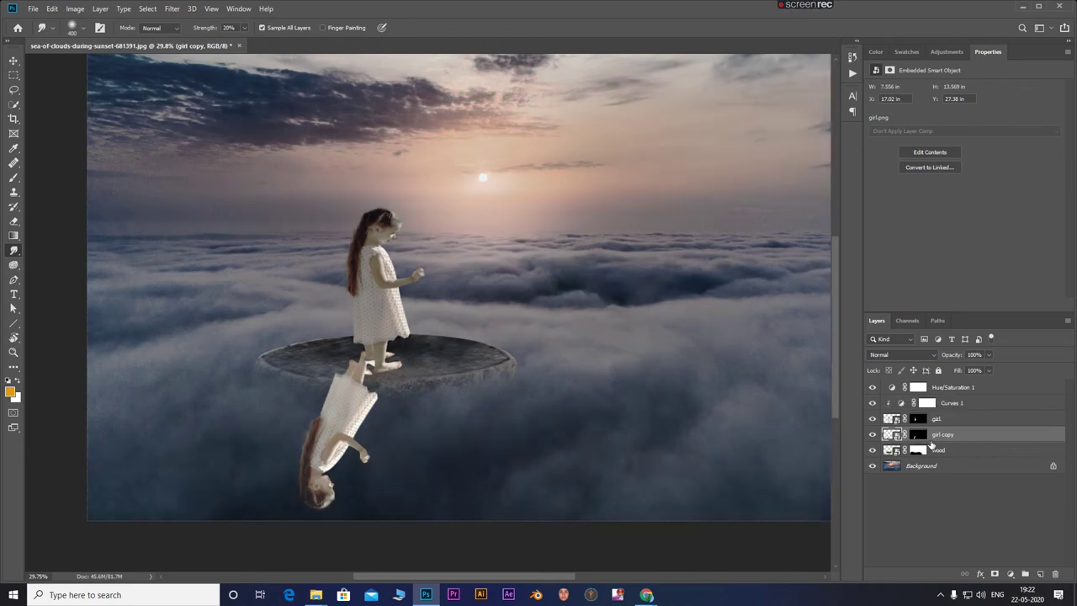
pyautogui.keyDown('alt'); pyautogui.click(943, 390); pyautogui.keyUp('alt')
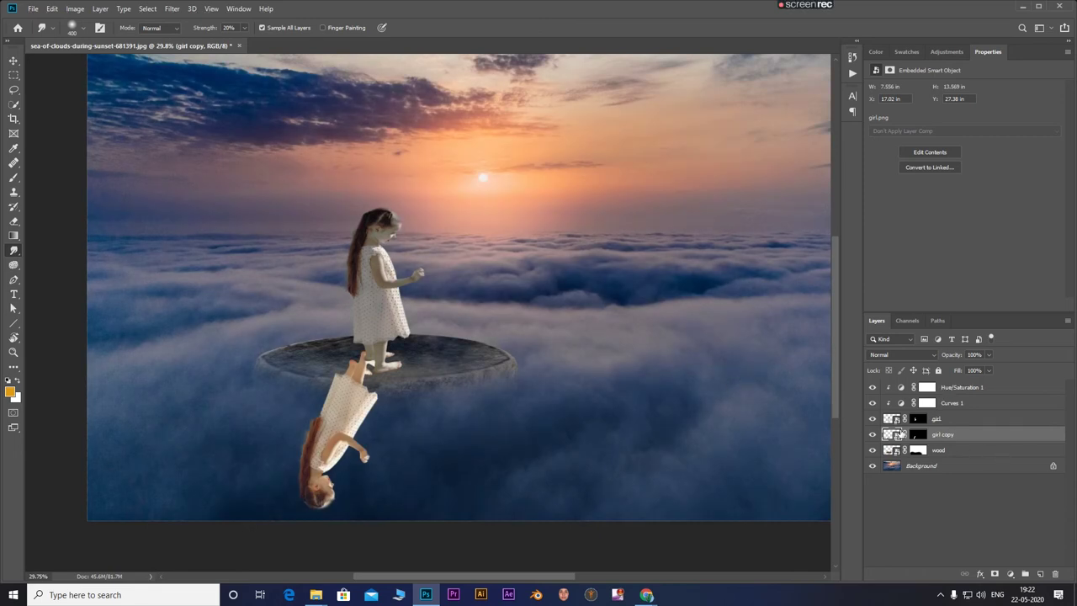
pyautogui.click(903, 389)
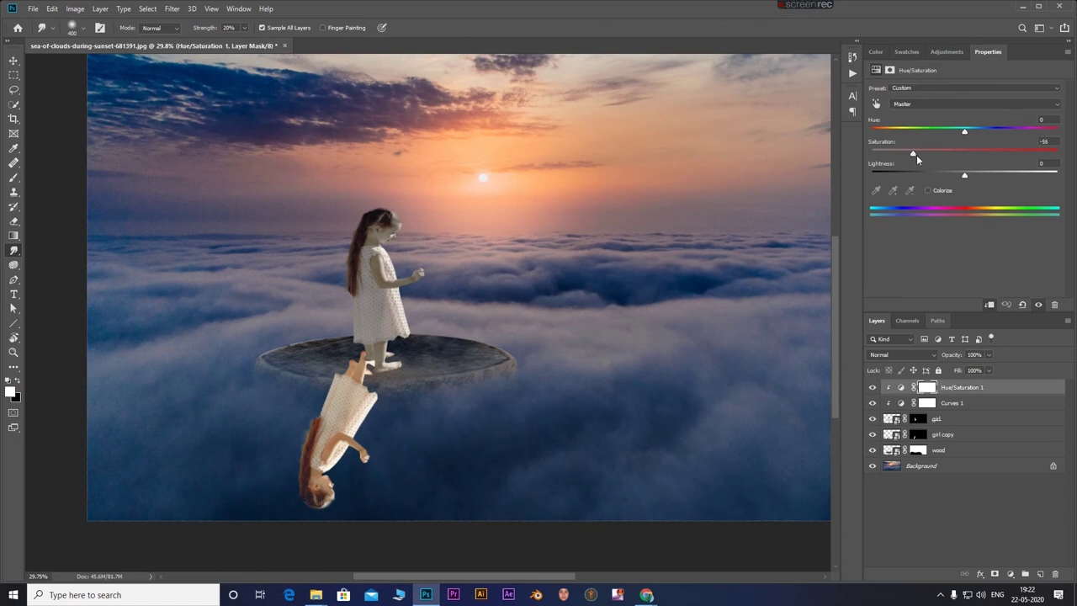
pyautogui.moveTo(931, 155)
pyautogui.mouseDown()
pyautogui.moveTo(958, 155)
pyautogui.moveTo(939, 171)
pyautogui.mouseUp()
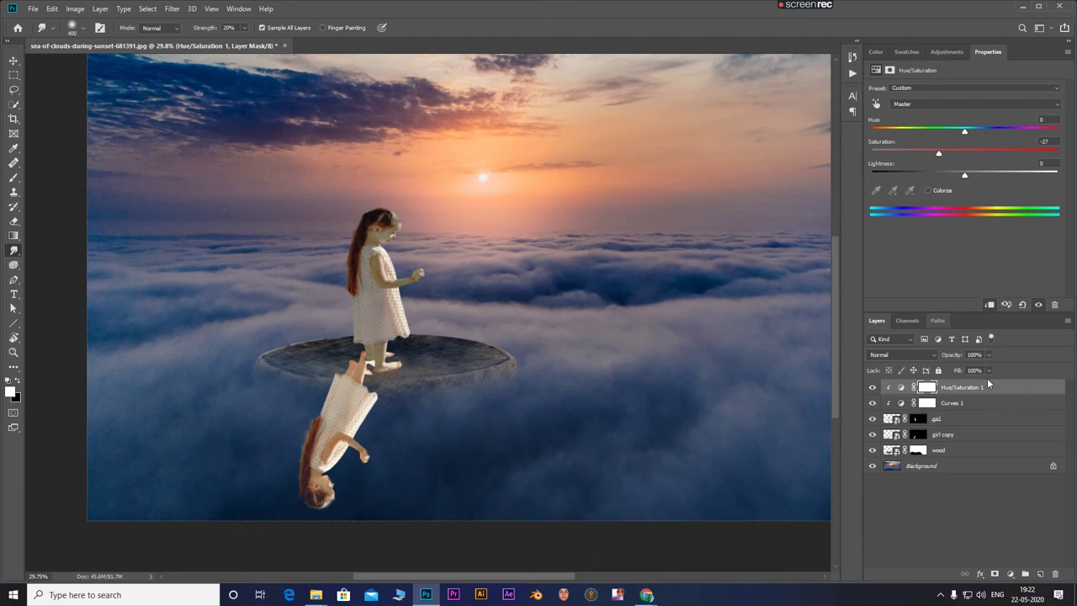
pyautogui.click(987, 405)
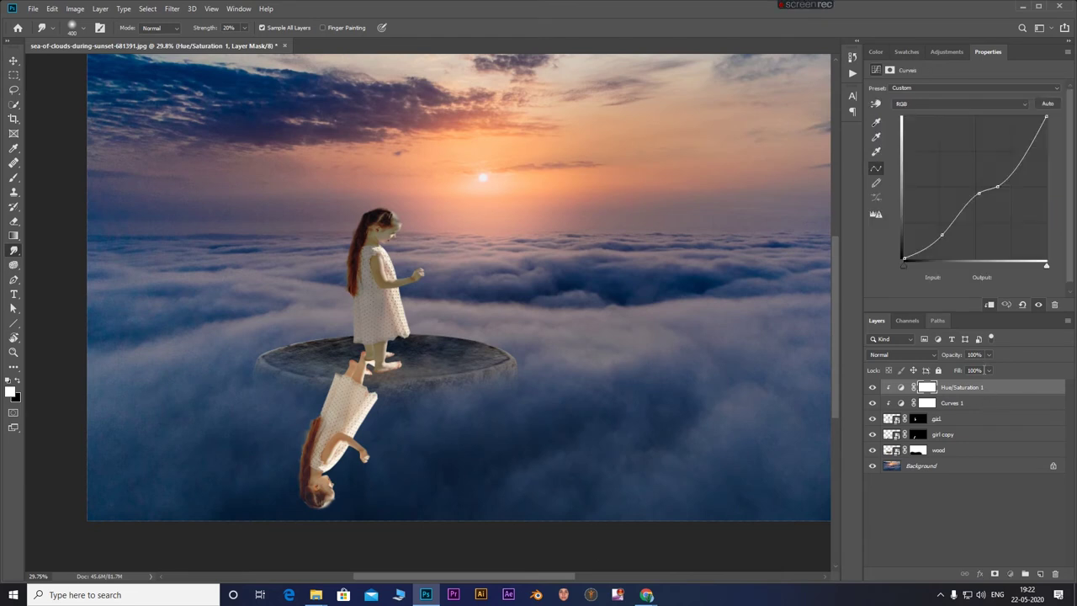
pyautogui.click(872, 403)
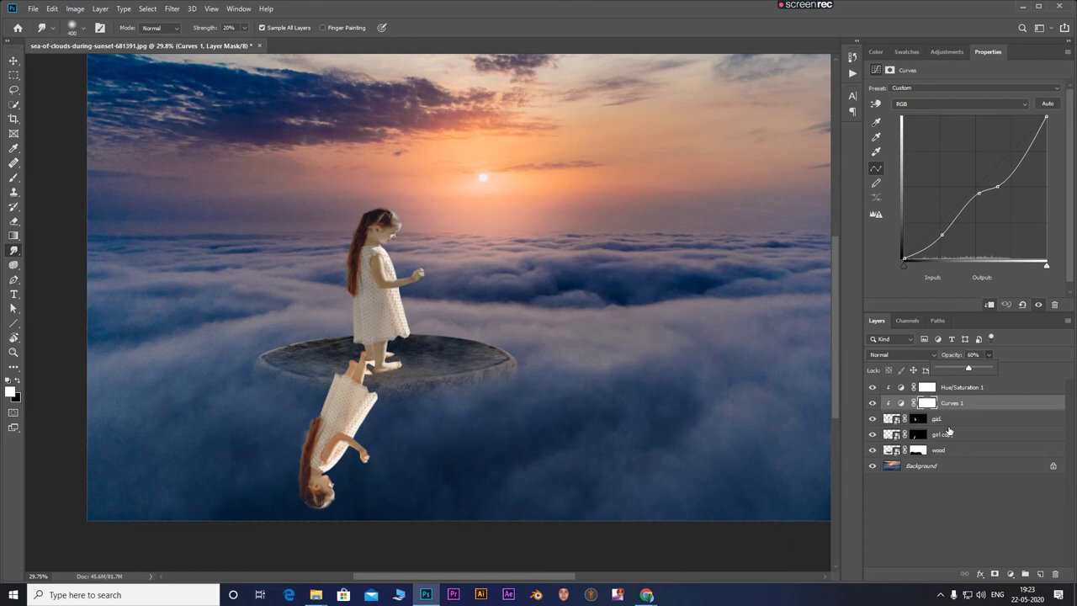
pyautogui.click(892, 436)
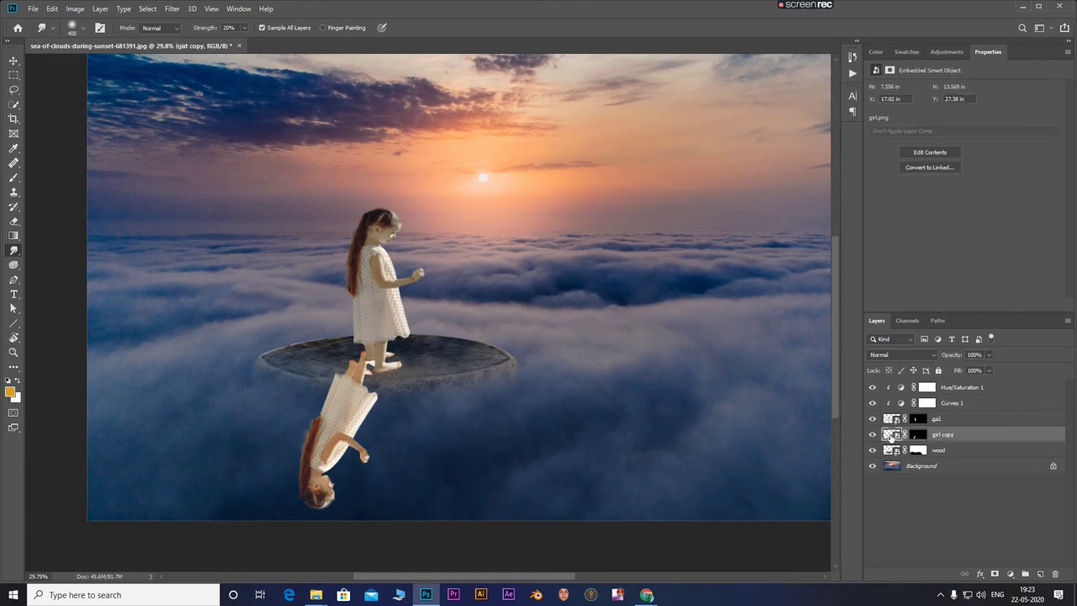
# Select the reflected girl's outline, rasterize its smart object, and rotate it slightly.
pyautogui.keyDown('ctrl'); pyautogui.click(891, 435); pyautogui.keyUp('ctrl')
pyautogui.click(371, 367)
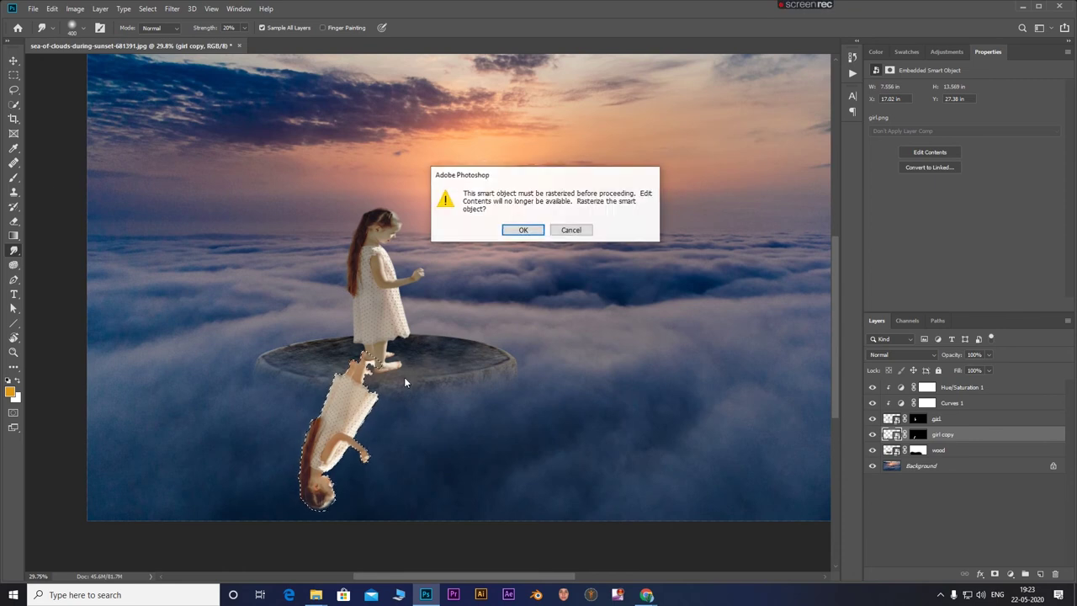
pyautogui.click(524, 230)
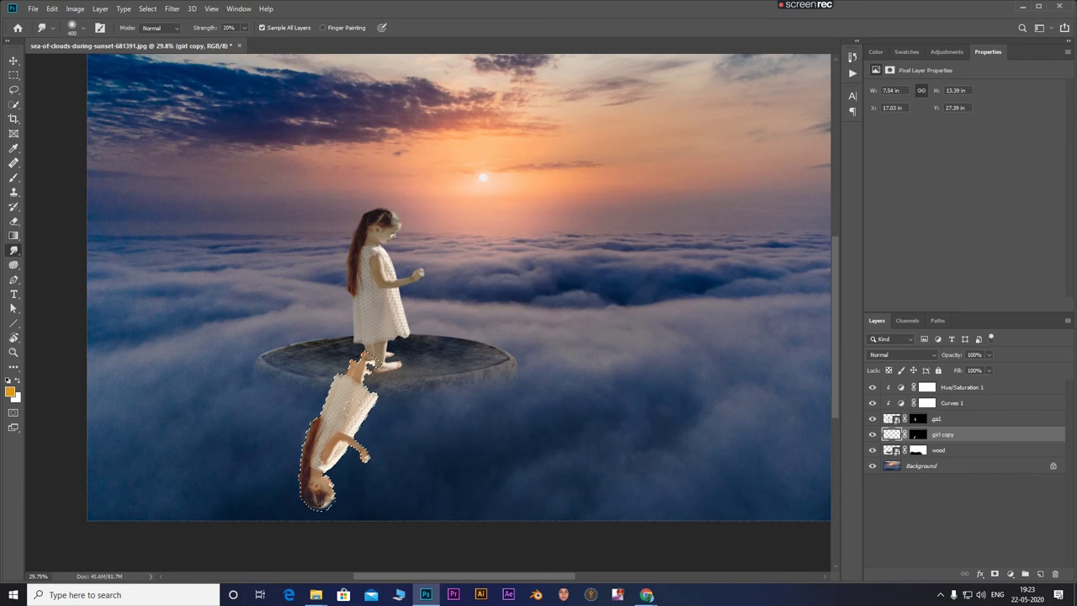
pyautogui.hotkey('ctrl', 't')
pyautogui.moveTo(330, 473); pyautogui.dragTo(320, 473)
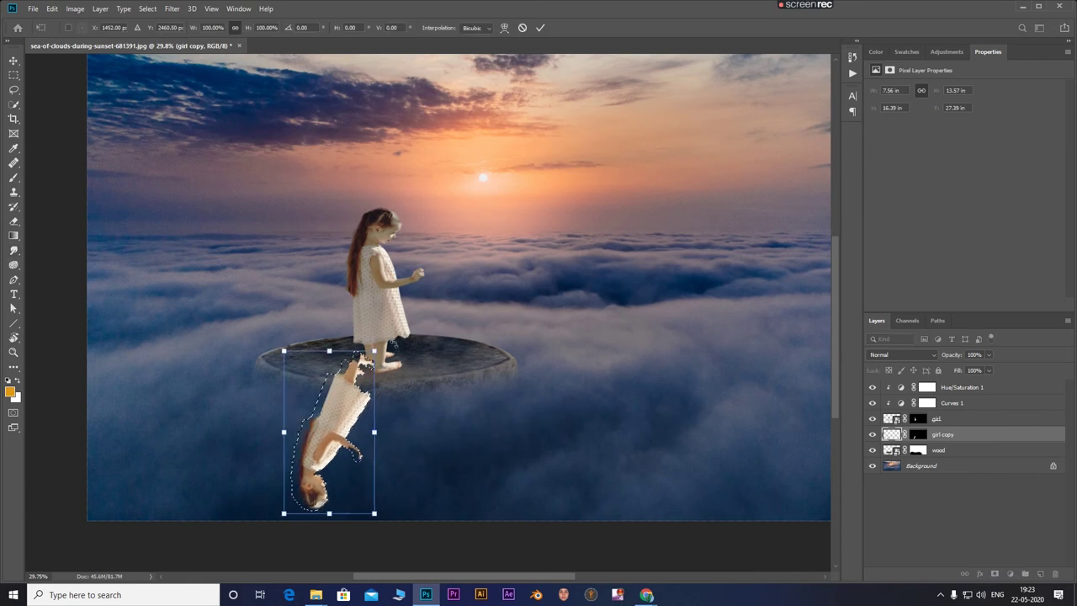
pyautogui.moveTo(394, 341); pyautogui.dragTo(408, 357)
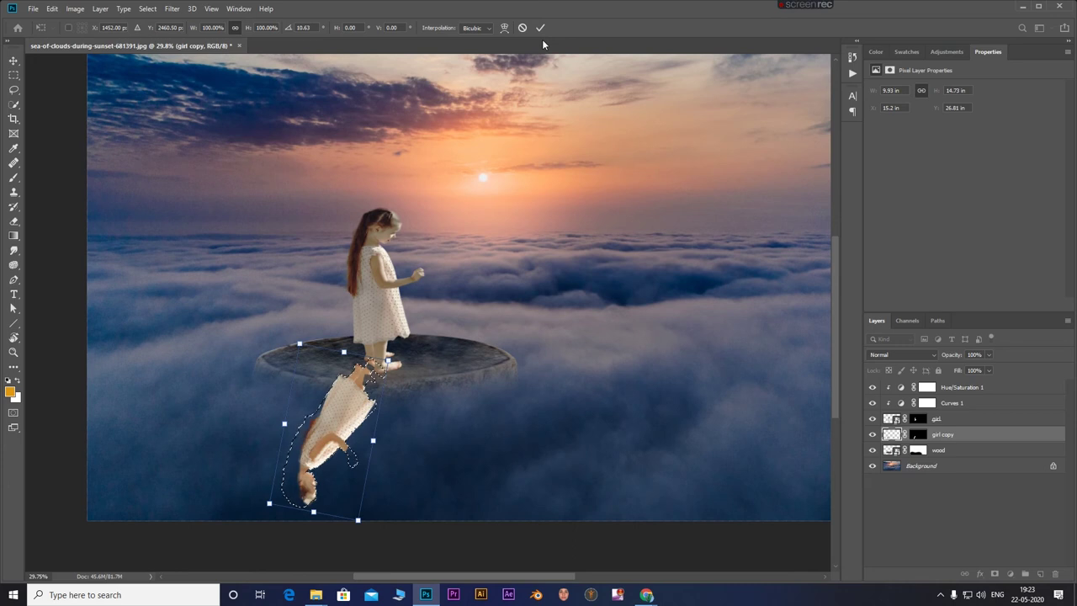
pyautogui.press('Return')
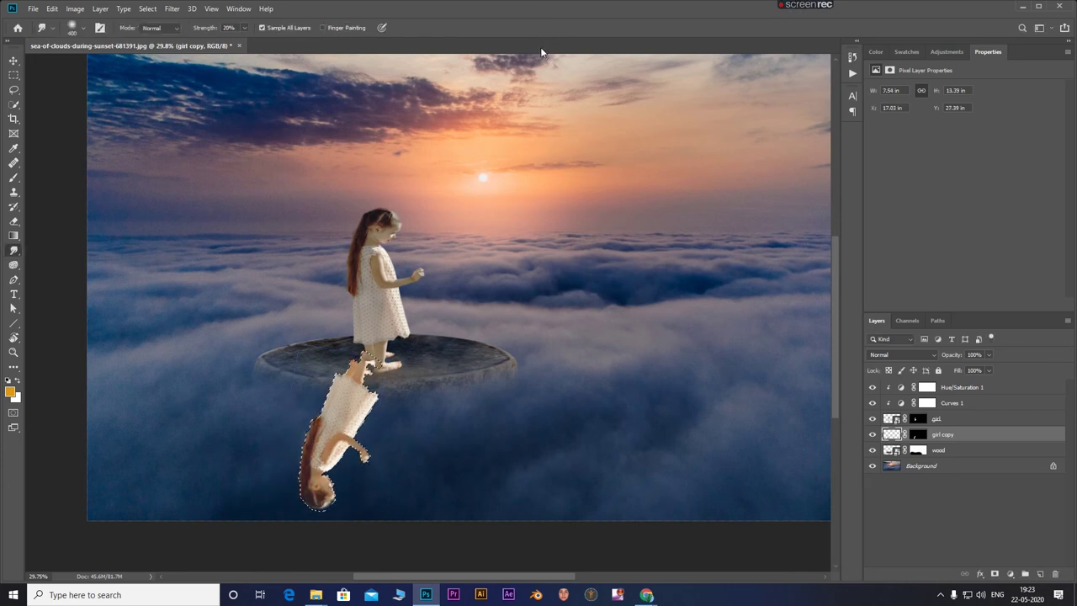
# Rotate the reflection about 12.57° and distort its corners to stretch it toward the lower left.
pyautogui.hotkey('ctrl', 't')
pyautogui.moveTo(402, 335); pyautogui.dragTo(379, 390)
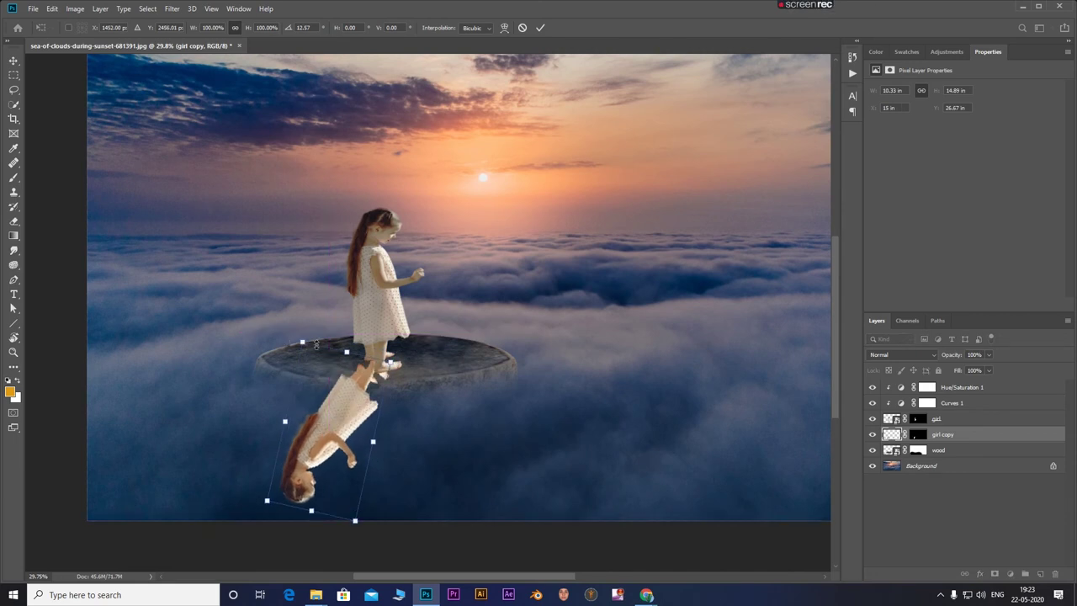
pyautogui.moveTo(303, 342); pyautogui.dragTo(313, 340)
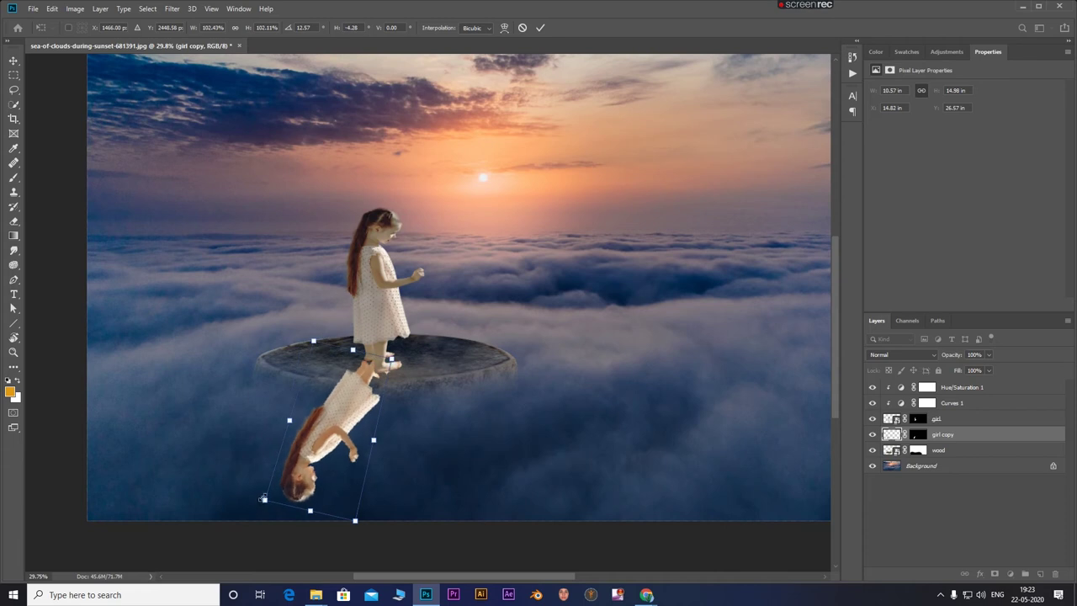
pyautogui.moveTo(269, 507); pyautogui.dragTo(160, 483)
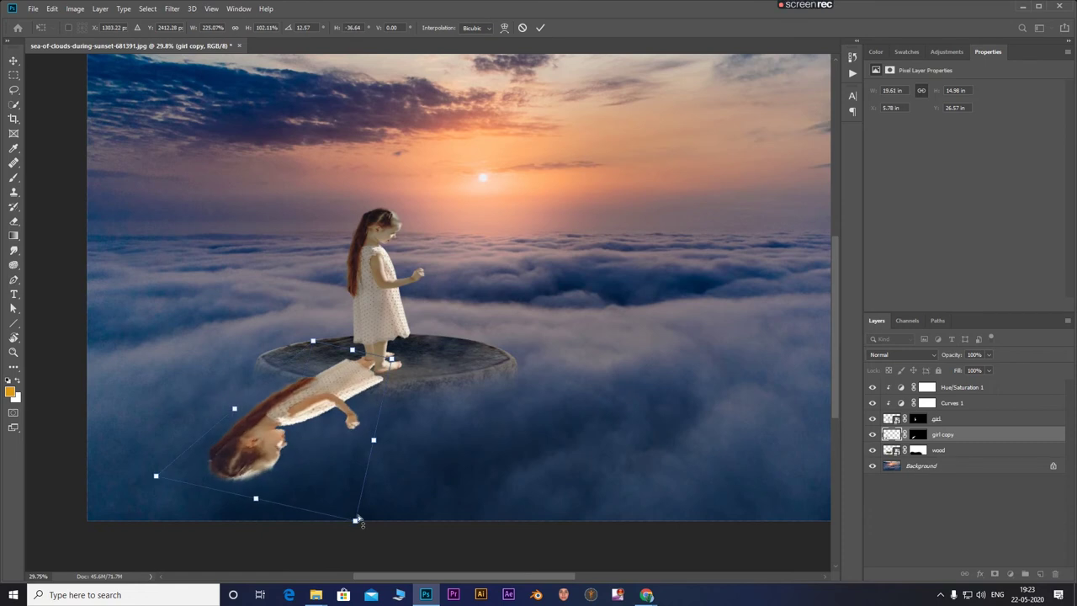
pyautogui.moveTo(357, 524); pyautogui.dragTo(294, 473)
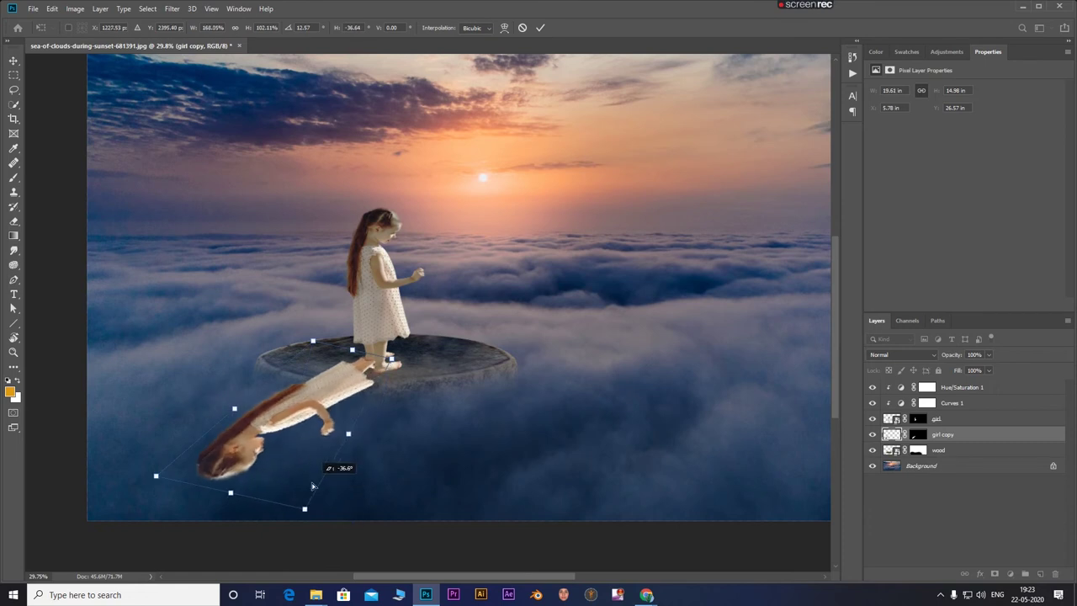
pyautogui.moveTo(392, 360)
pyautogui.mouseDown()
pyautogui.moveTo(394, 373)
pyautogui.moveTo(408, 362)
pyautogui.mouseUp()
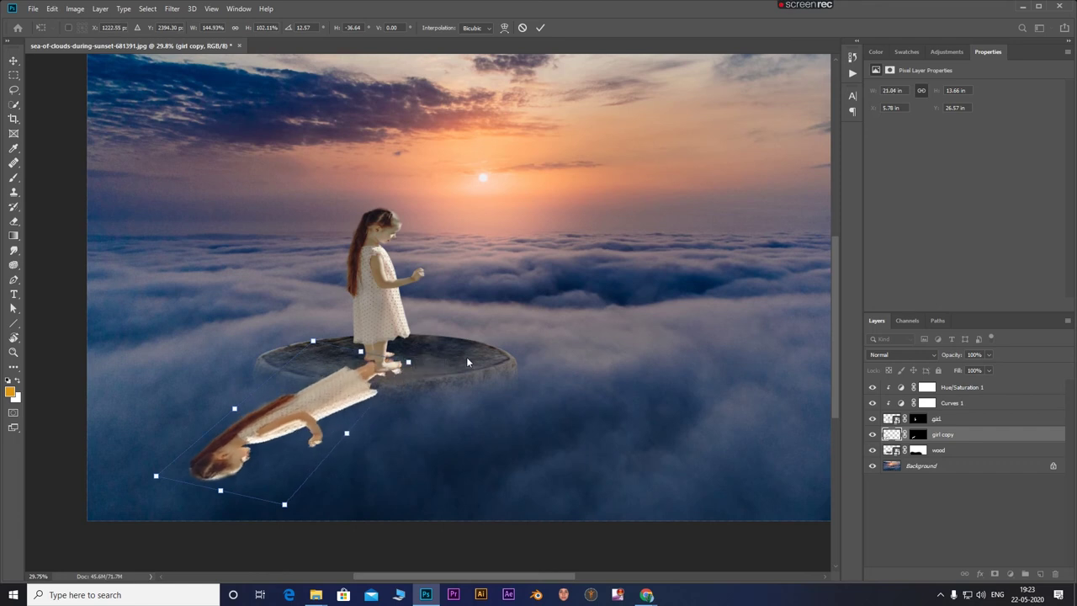
pyautogui.click(540, 28)
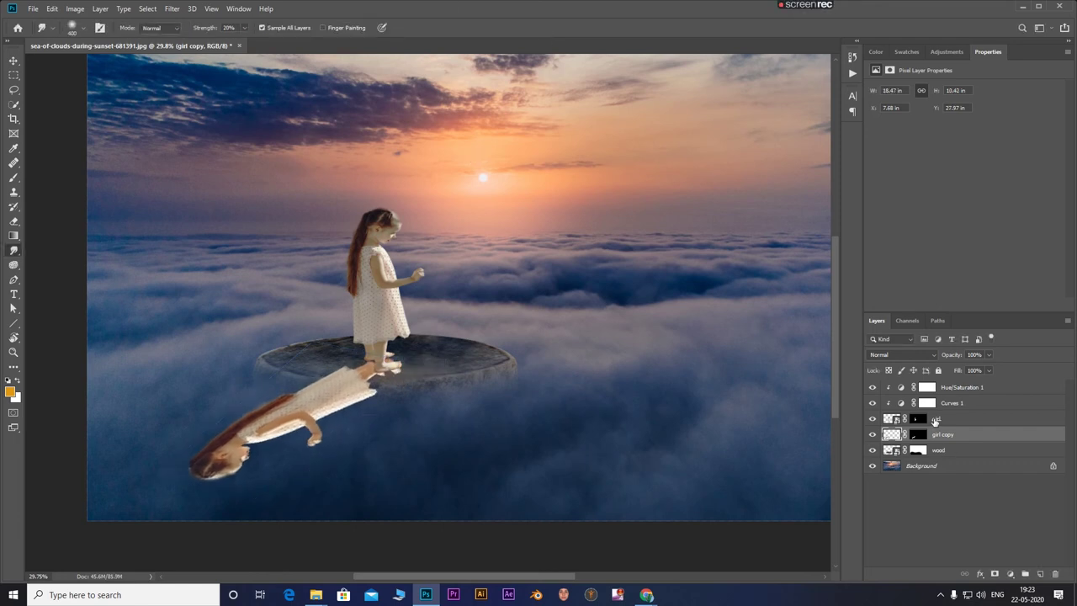
pyautogui.click(1012, 575)
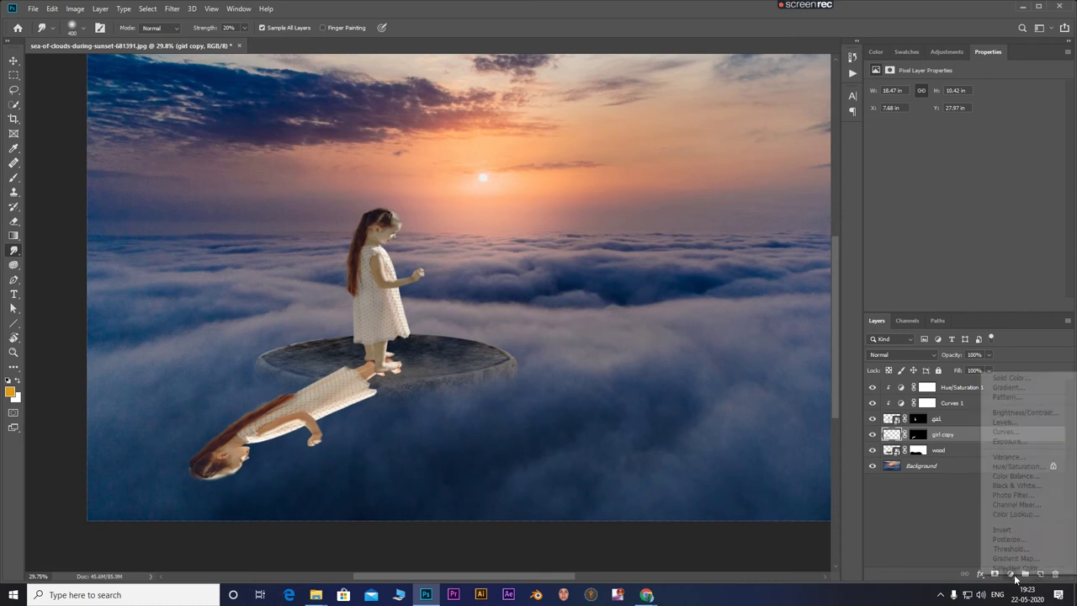
pyautogui.click(1002, 379)
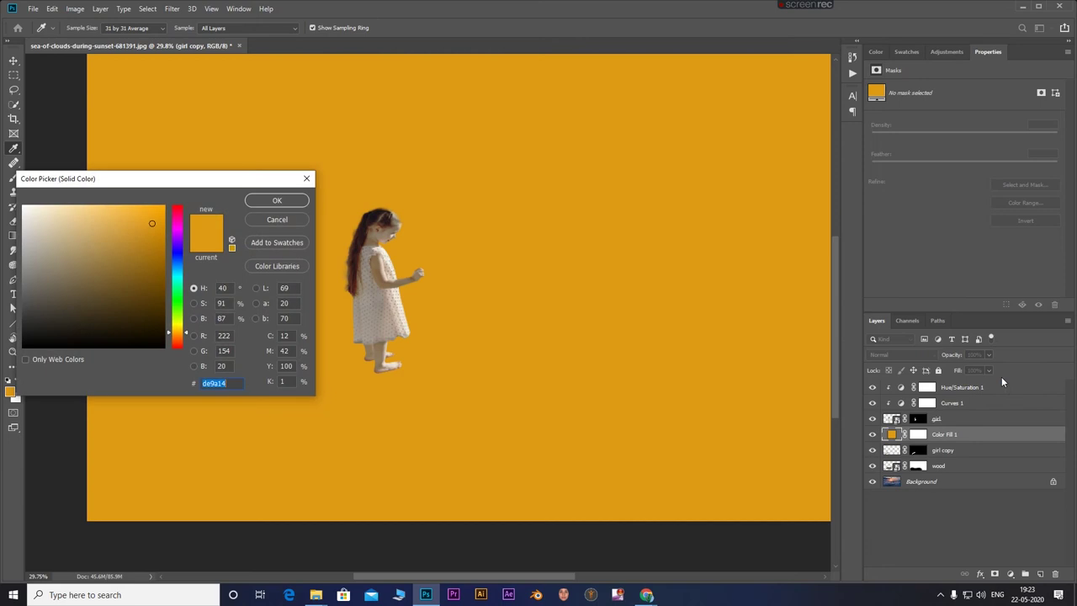
pyautogui.click(305, 183)
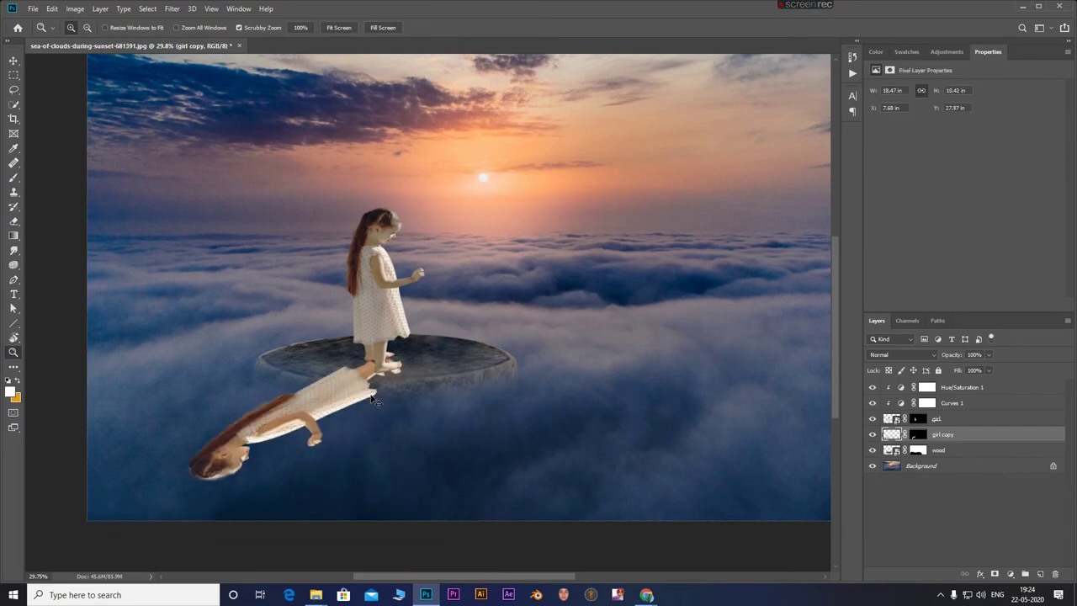
# Fill the reflection's outline with solid black on a new Layer 1, then deselect.
pyautogui.keyDown('ctrl'); pyautogui.click(893, 435); pyautogui.keyUp('ctrl')
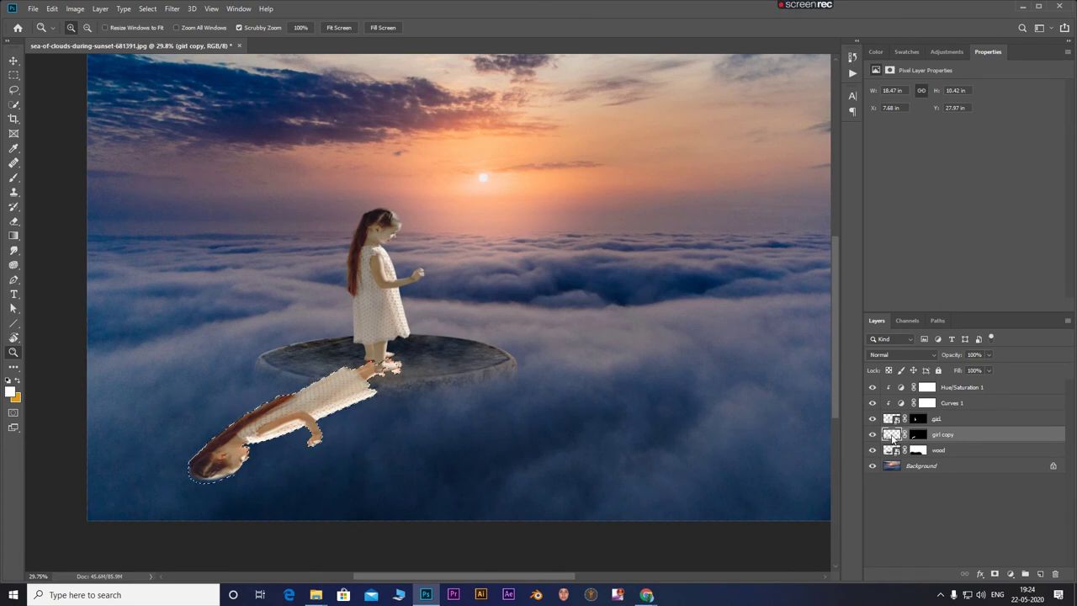
pyautogui.click(1041, 573)
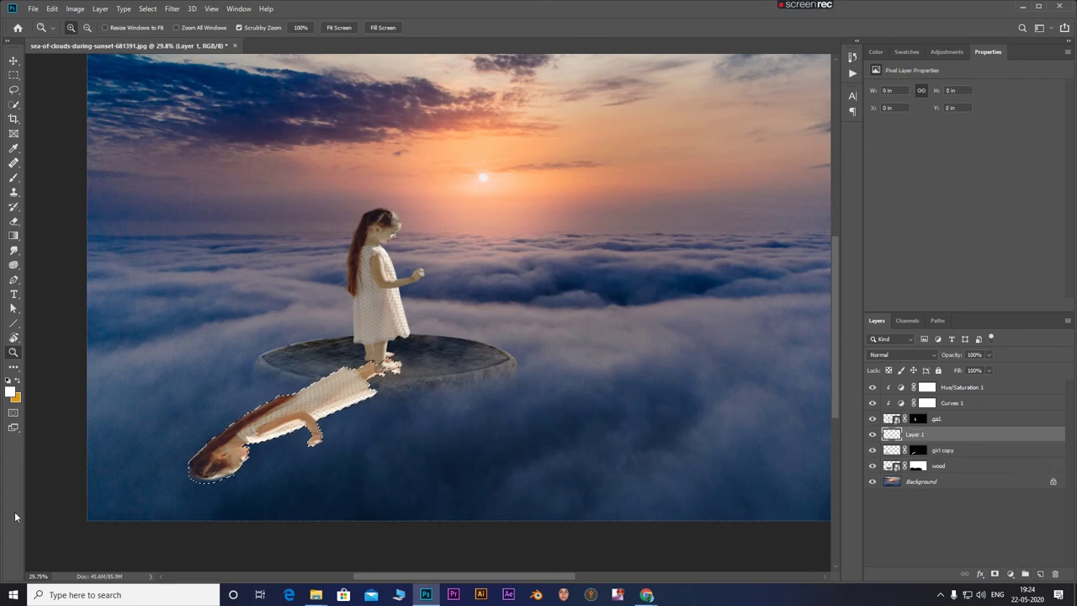
pyautogui.click(8, 381)
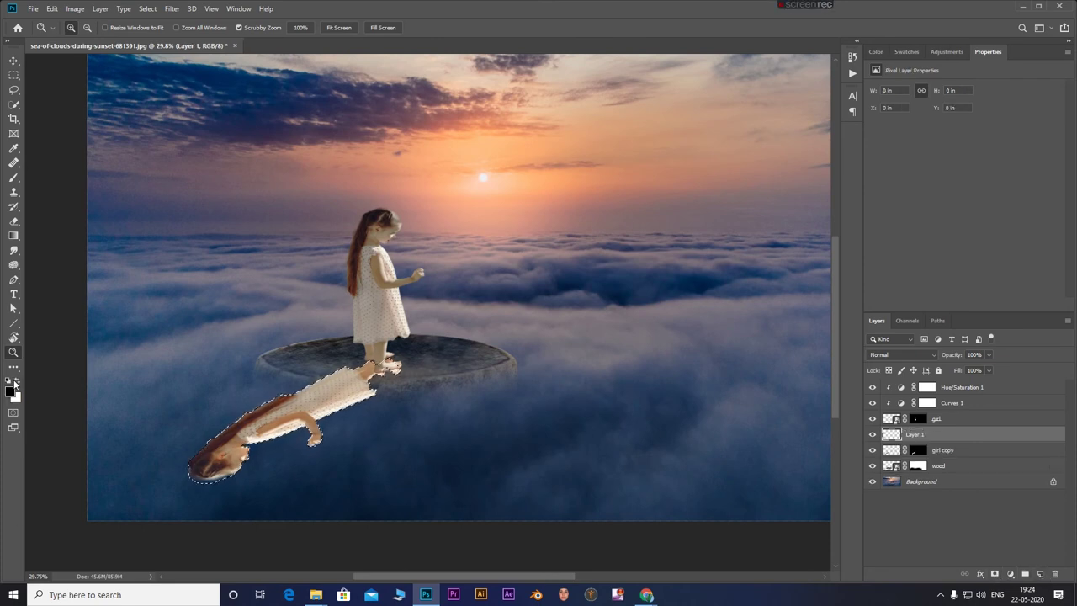
pyautogui.hotkey('alt', 'BackSpace')
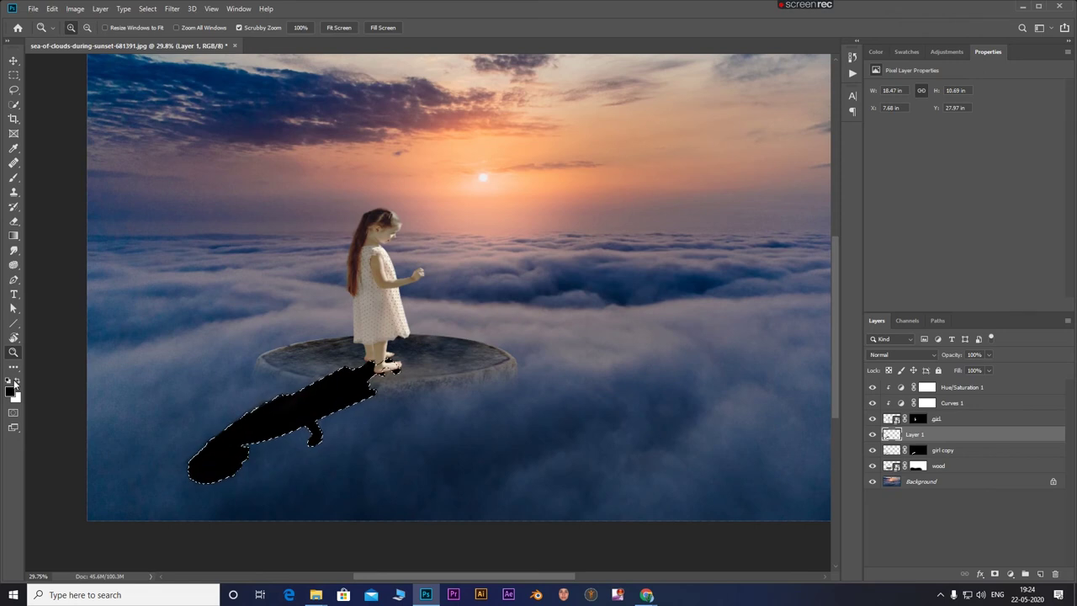
pyautogui.hotkey('ctrl', 'd')
pyautogui.click(172, 9)
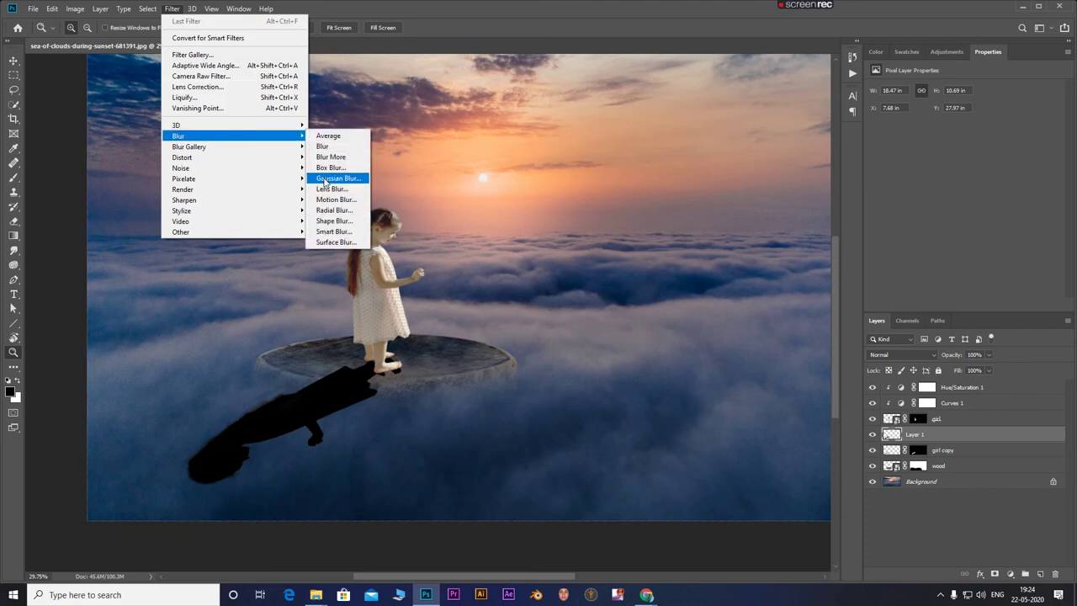
# Blur Layer 1's black shadow with a 20-pixel Gaussian Blur and hide the girl copy layer.
pyautogui.moveTo(178, 136)
pyautogui.click(325, 179)
pyautogui.moveTo(840, 301)
pyautogui.mouseDown()
pyautogui.moveTo(797, 303)
pyautogui.moveTo(815, 290)
pyautogui.mouseUp()
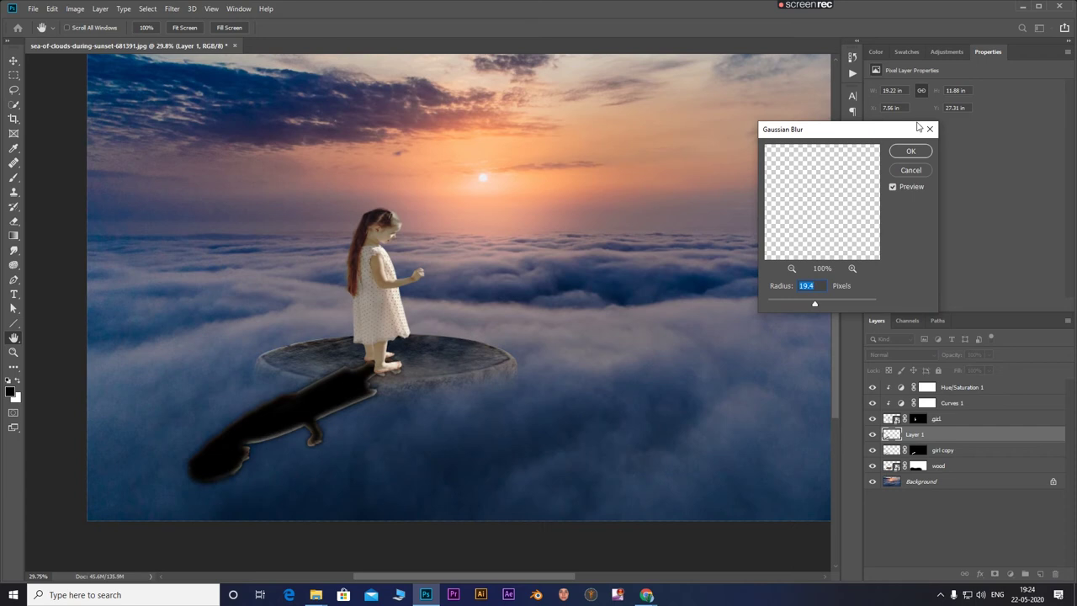
pyautogui.write('20')
pyautogui.click(912, 151)
pyautogui.press('z')
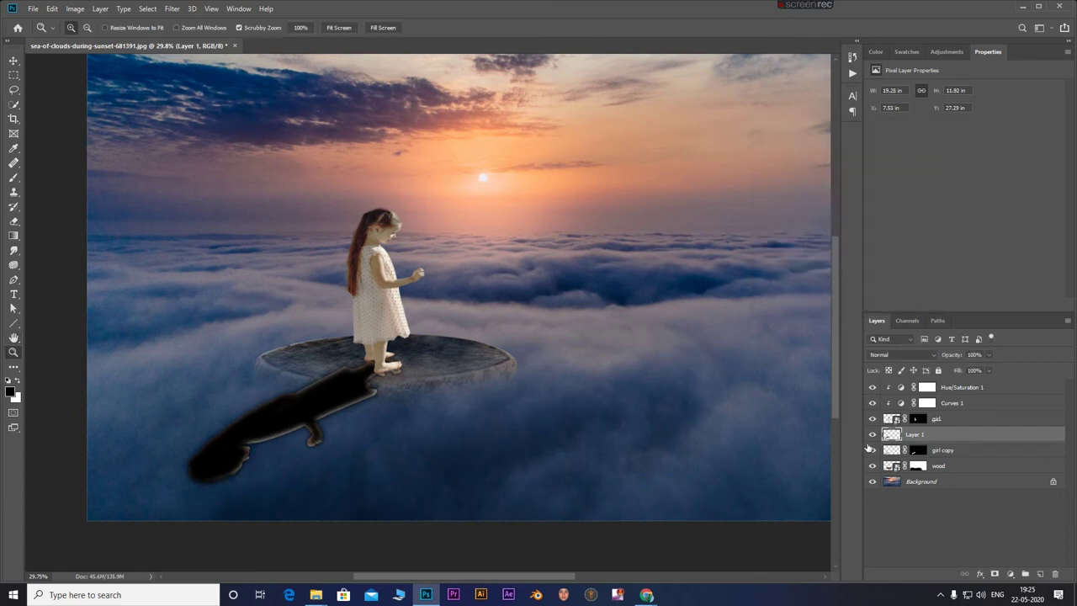
pyautogui.click(872, 451)
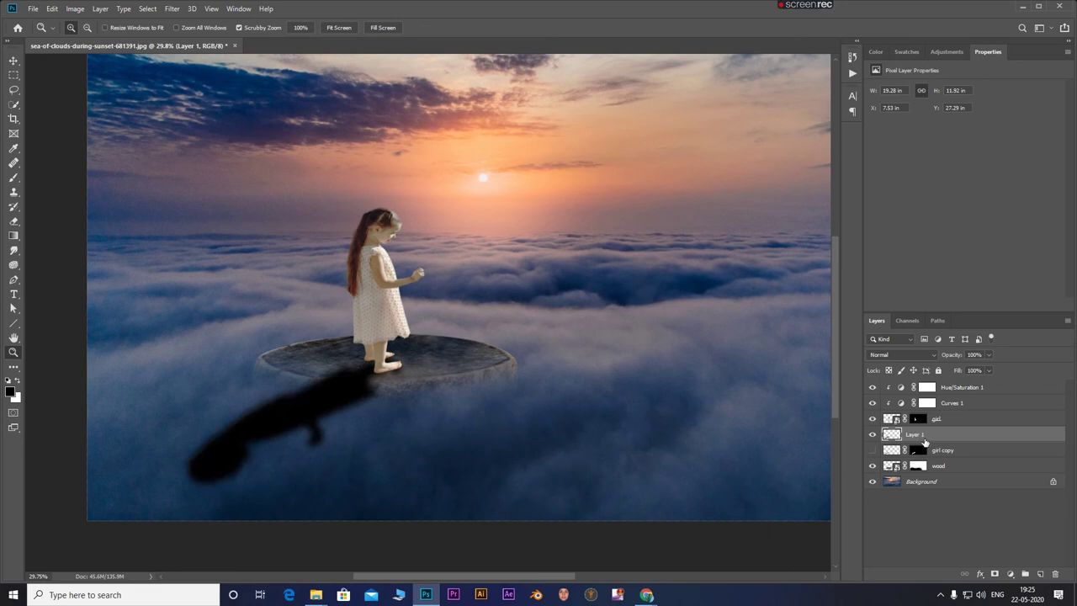
# Move Layer 1 above the wood layer, clip it, and shift the shadow up-left with Free Transform.
pyautogui.moveTo(951, 433); pyautogui.dragTo(952, 473)
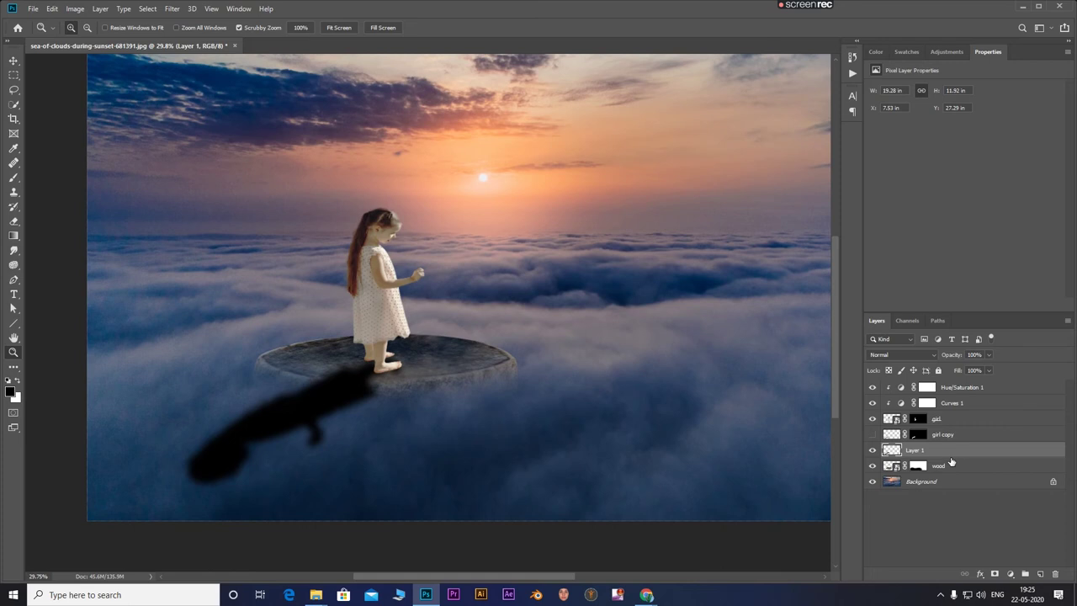
pyautogui.keyDown('alt'); pyautogui.click(951, 459); pyautogui.keyUp('alt')
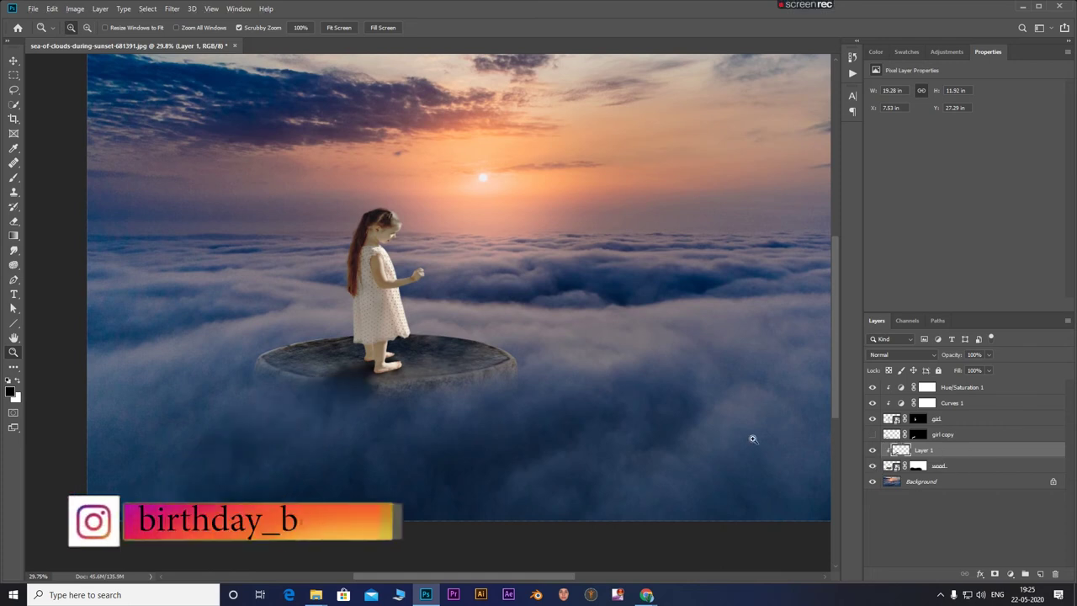
pyautogui.click(872, 450)
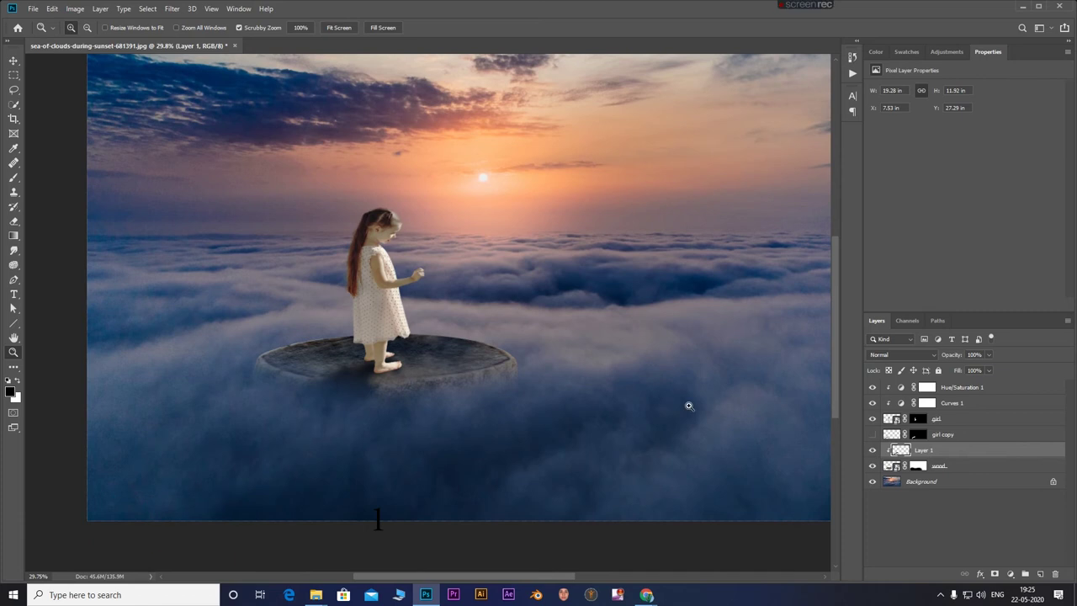
pyautogui.hotkey('ctrl', 't')
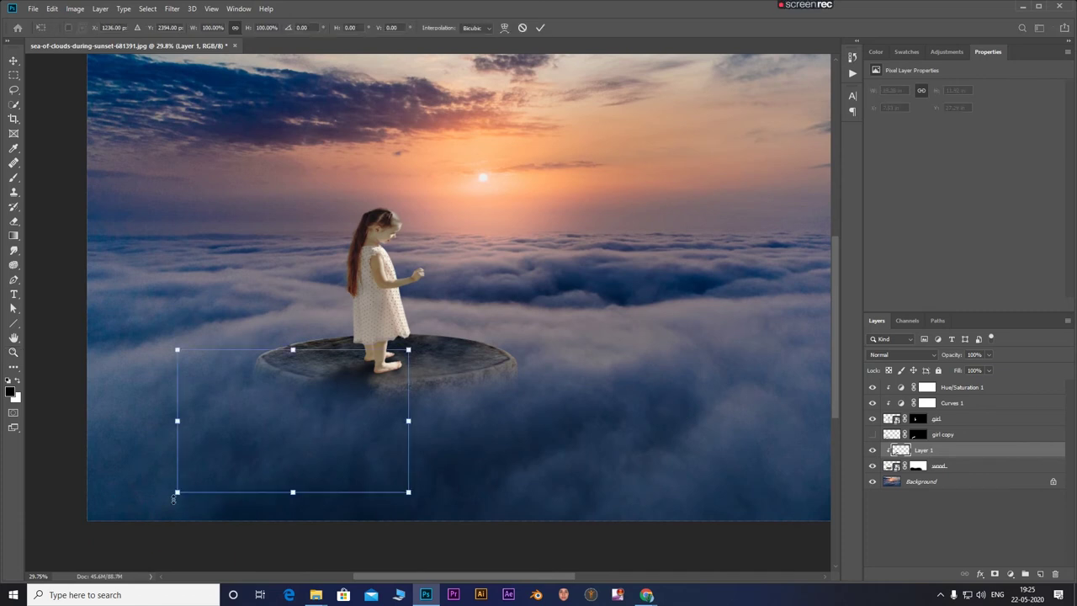
pyautogui.moveTo(163, 498); pyautogui.dragTo(157, 466)
pyautogui.moveTo(359, 451); pyautogui.dragTo(347, 433)
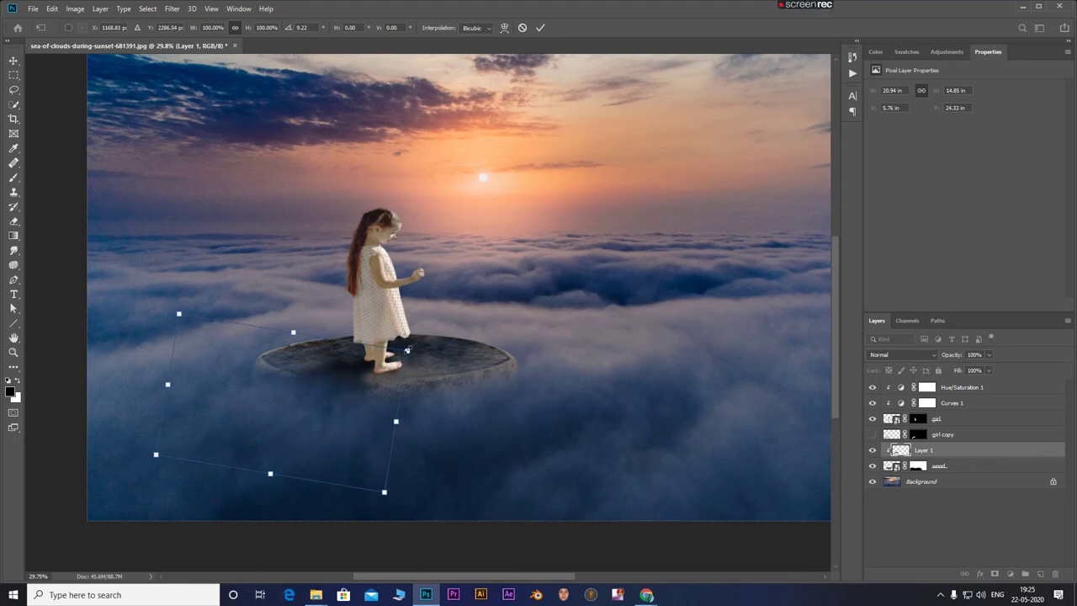
pyautogui.press('z')
pyautogui.click(542, 28)
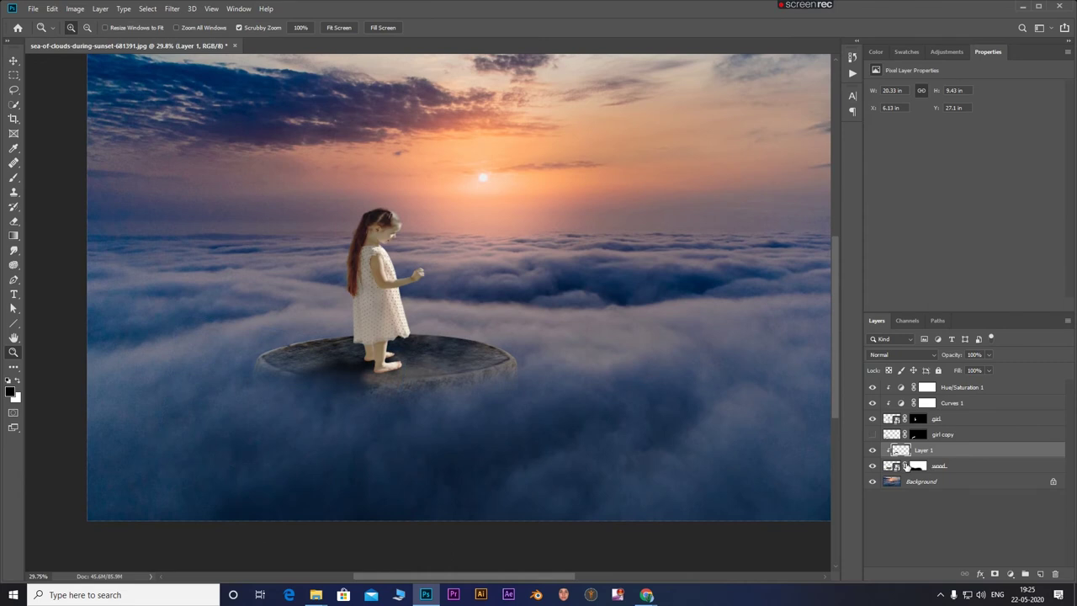
# Duplicate the shadow as Layer 1 copy, clip it to the layer below, and zoom out to fit.
pyautogui.hotkey('ctrl', 'j')
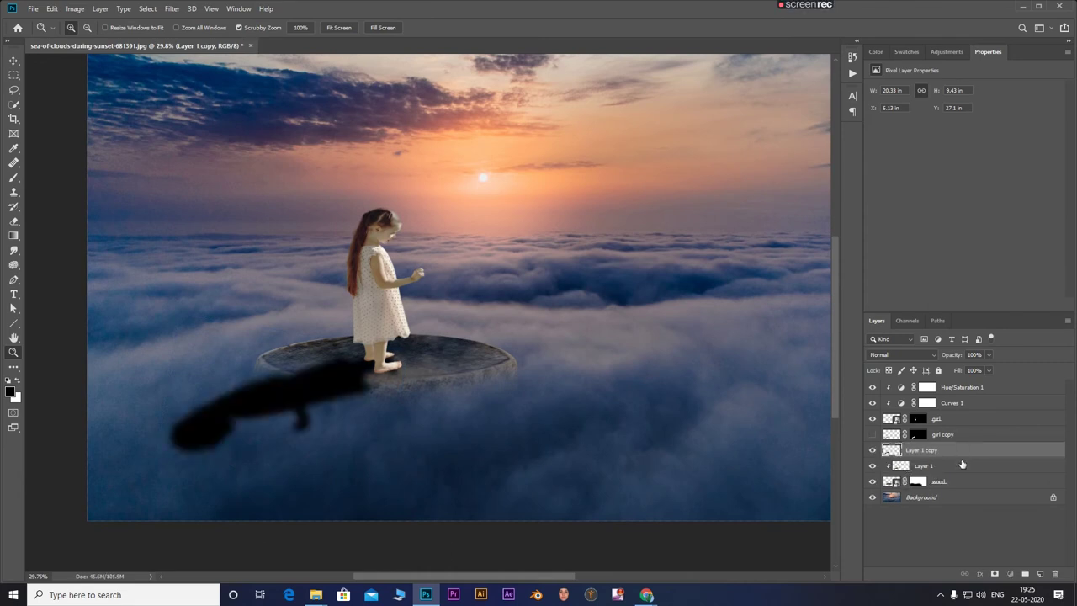
pyautogui.keyDown('alt'); pyautogui.click(962, 458); pyautogui.keyUp('alt')
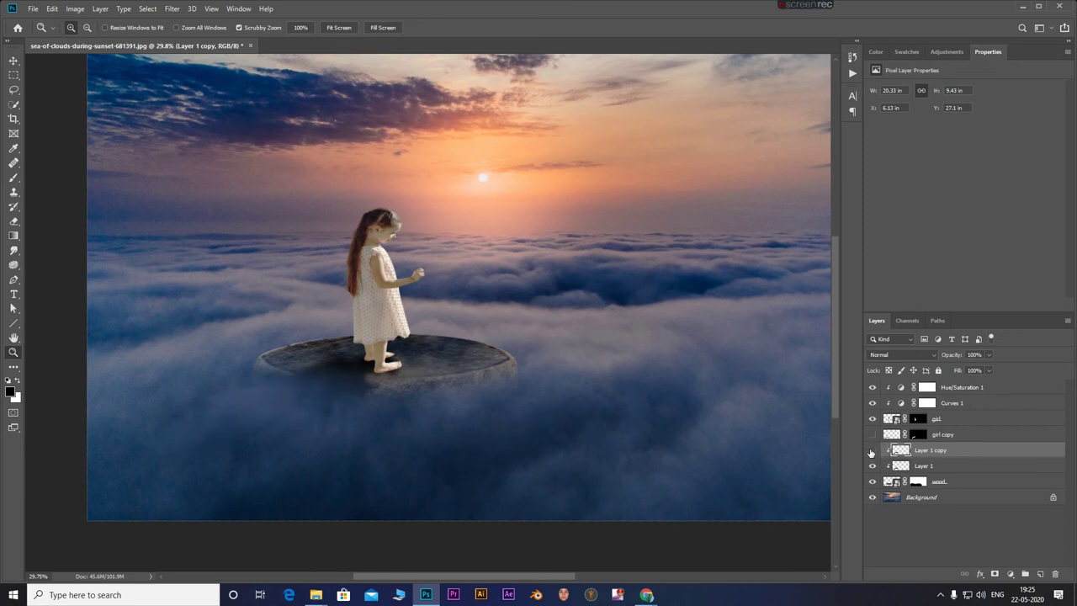
pyautogui.moveTo(451, 379); pyautogui.dragTo(312, 370)
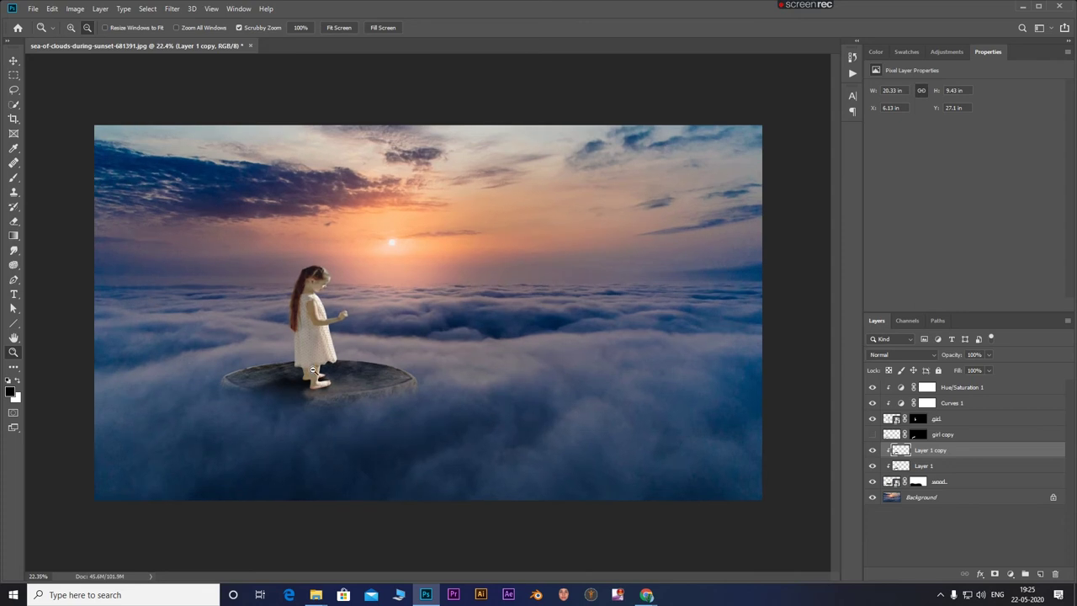
pyautogui.moveTo(253, 338); pyautogui.dragTo(264, 340)
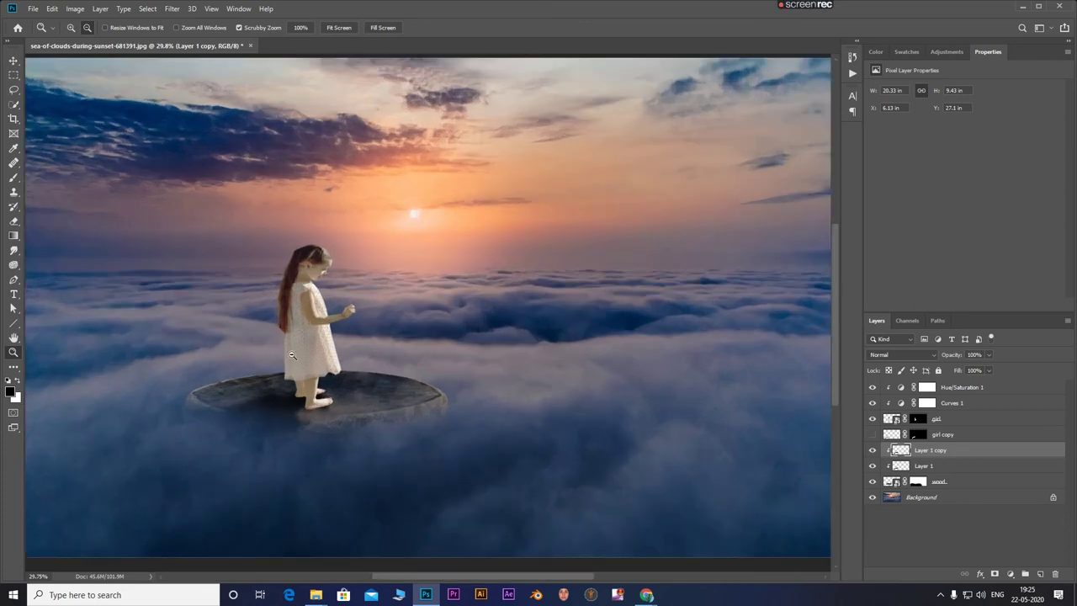
pyautogui.keyDown('alt'); pyautogui.click(292, 355); pyautogui.keyUp('alt')
pyautogui.click(919, 497)
# Duplicate the Background, move the copy to the top, and apply a 155-pixel Gaussian Blur.
pyautogui.hotkey('ctrl', 'j')
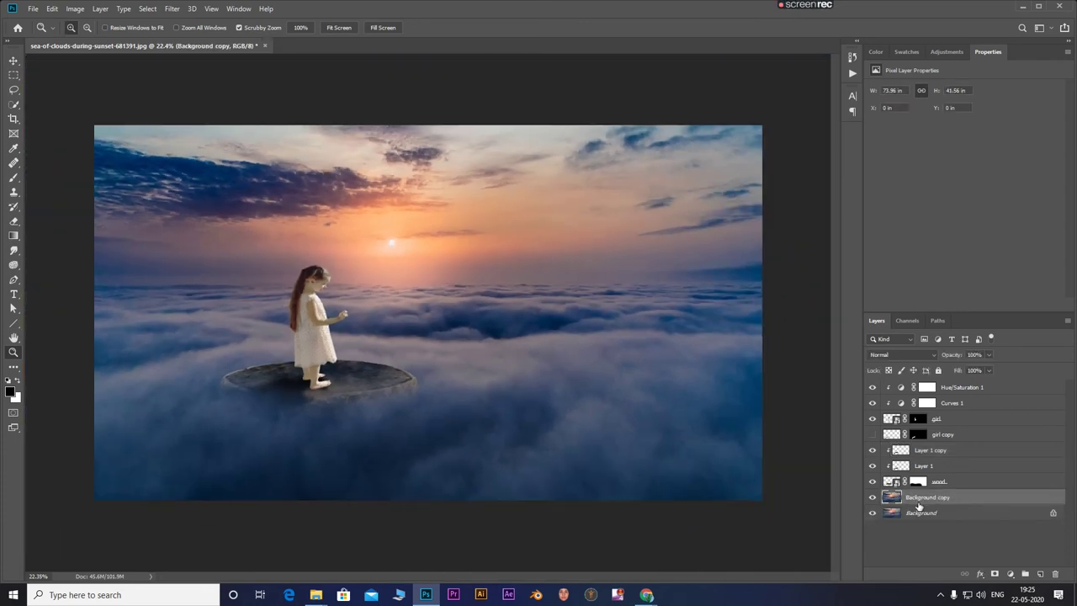
pyautogui.moveTo(968, 500); pyautogui.dragTo(957, 387)
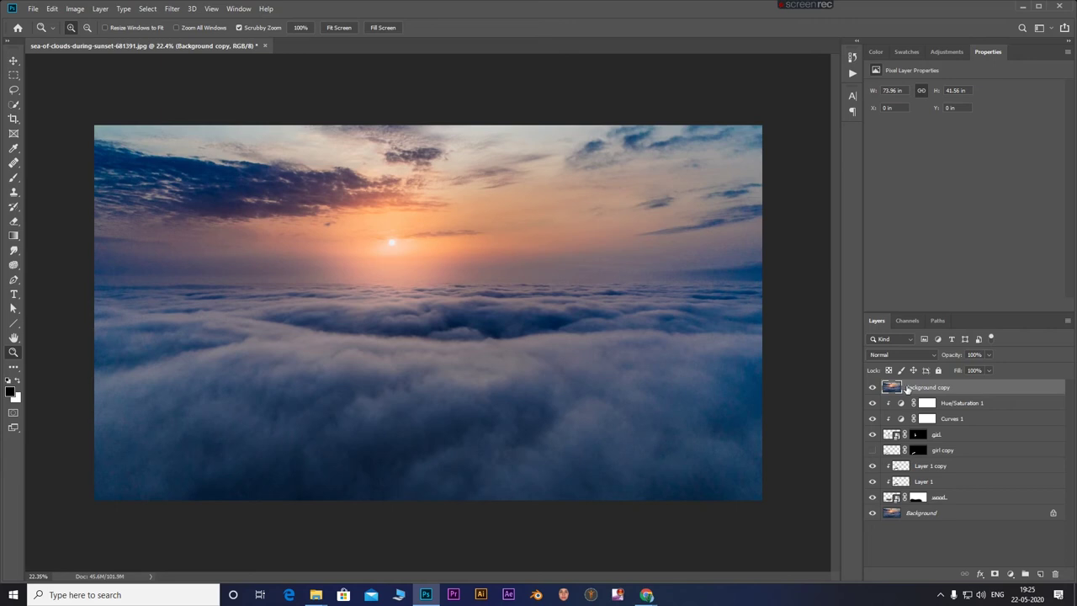
pyautogui.click(173, 9)
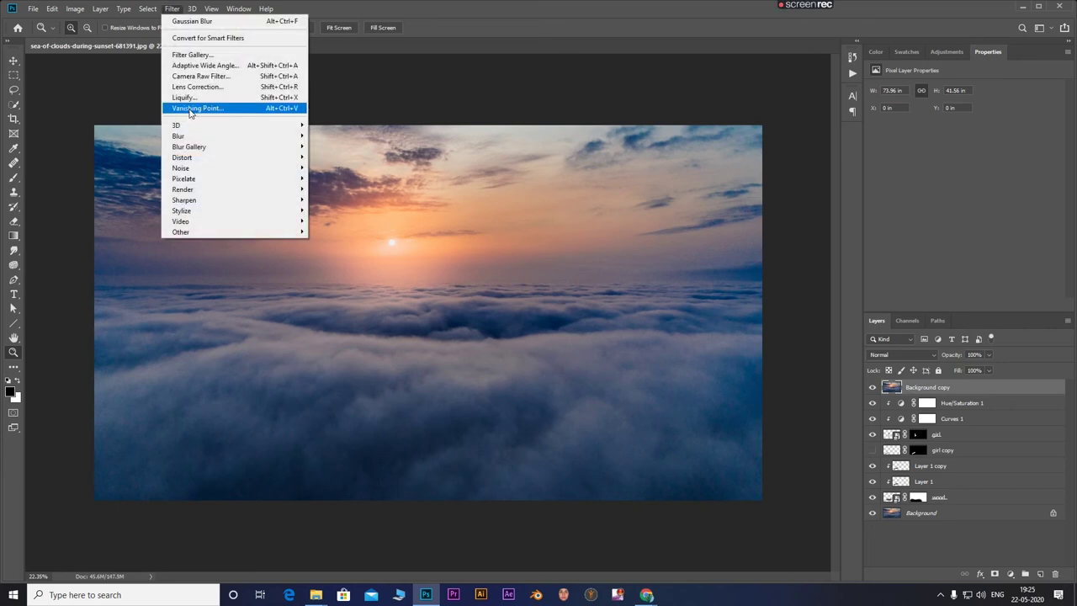
pyautogui.click(333, 176)
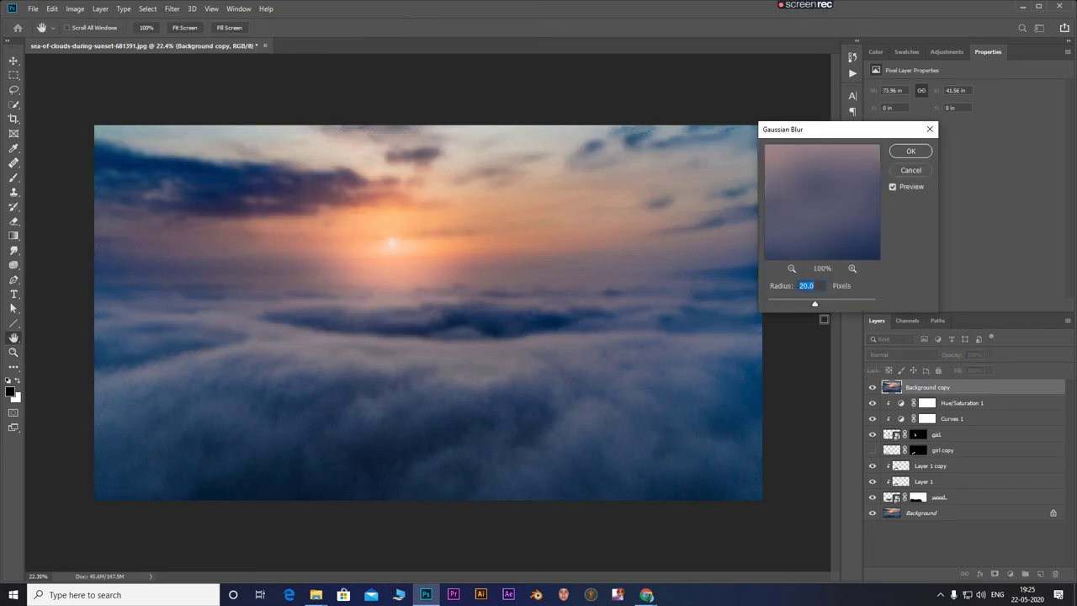
pyautogui.moveTo(845, 302); pyautogui.dragTo(866, 303)
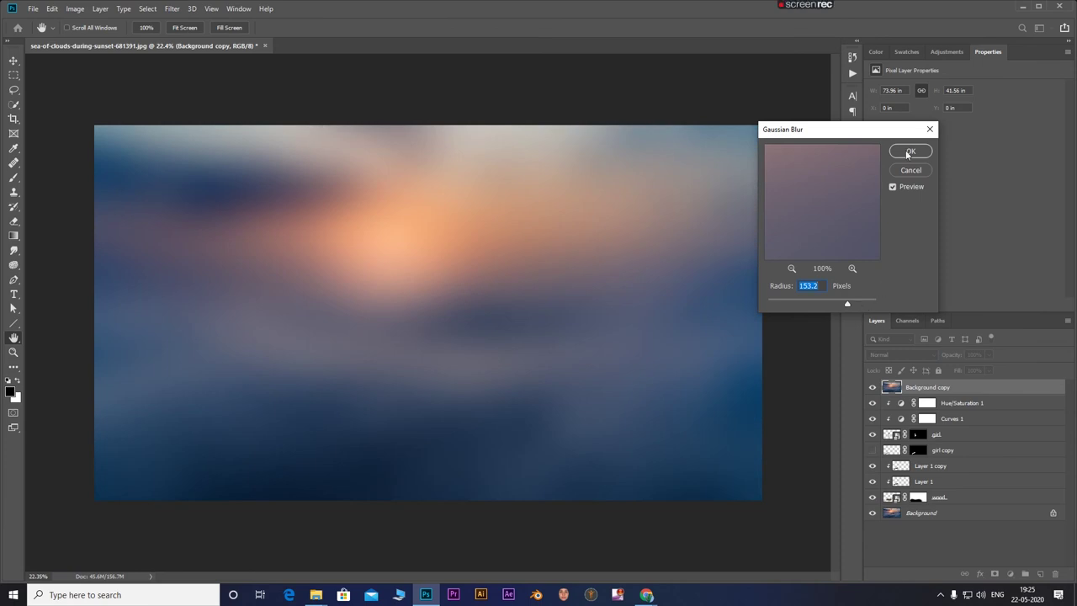
pyautogui.write('155')
pyautogui.click(902, 155)
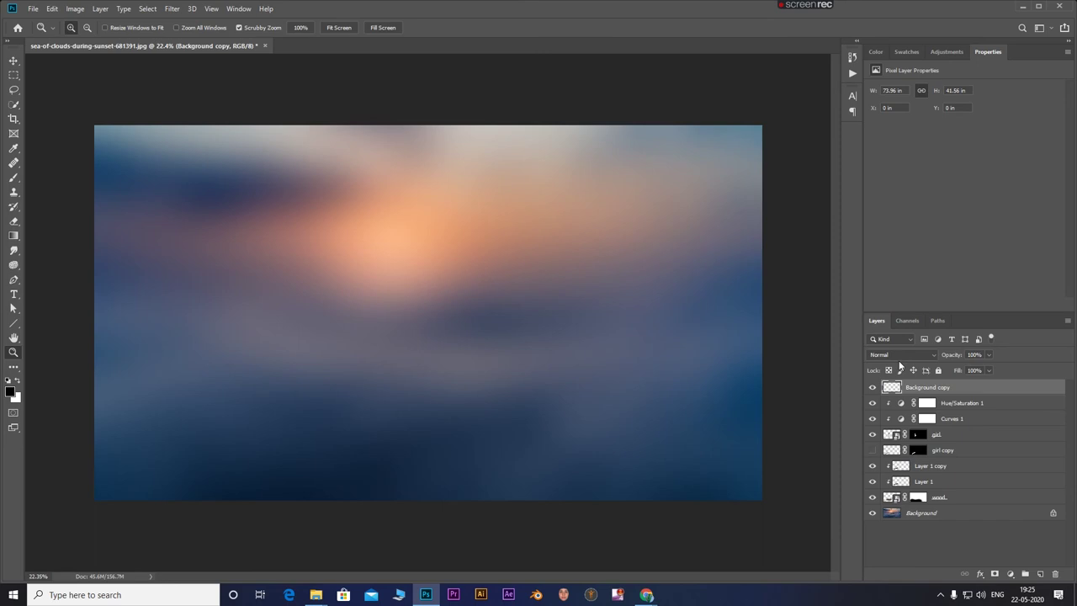
# Set the blurred sky copy to Color blend mode, clip it, and lower its opacity to 40%.
pyautogui.click(900, 354)
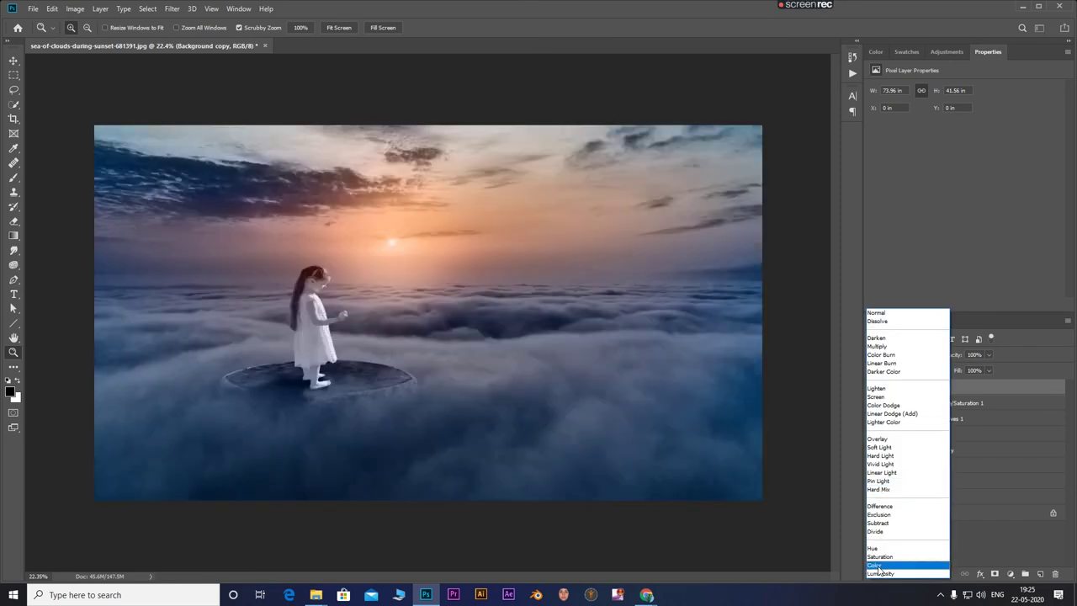
pyautogui.click(875, 565)
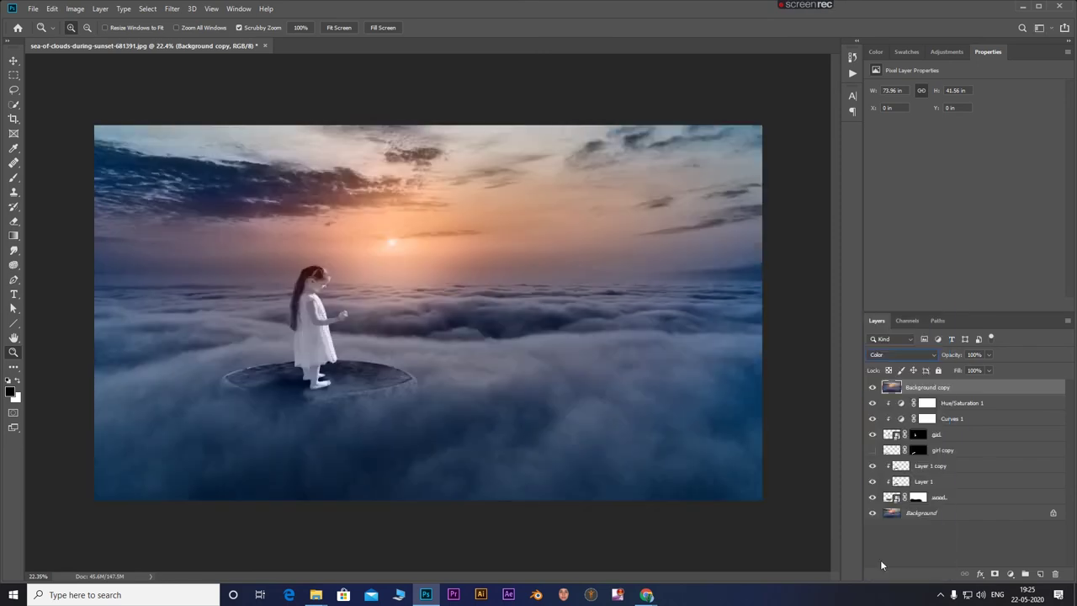
pyautogui.keyDown('alt'); pyautogui.click(949, 395); pyautogui.keyUp('alt')
pyautogui.click(989, 354)
pyautogui.moveTo(989, 362)
pyautogui.mouseDown()
pyautogui.moveTo(940, 377)
pyautogui.moveTo(1002, 385)
pyautogui.moveTo(978, 393)
pyautogui.mouseUp()
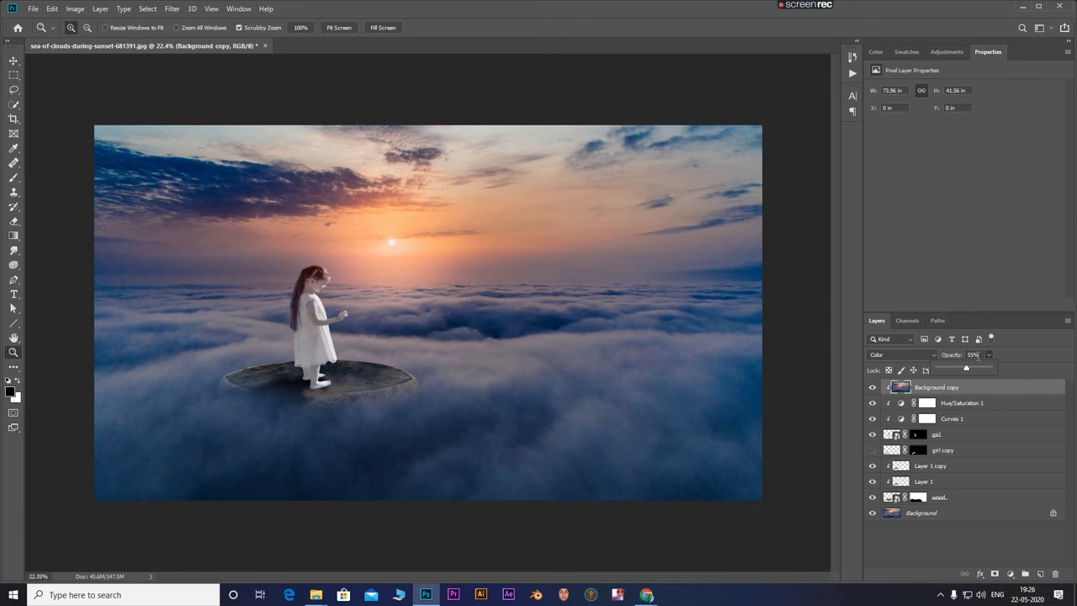
pyautogui.moveTo(966, 368); pyautogui.dragTo(966, 368)
pyautogui.write('40')
pyautogui.click(881, 561)
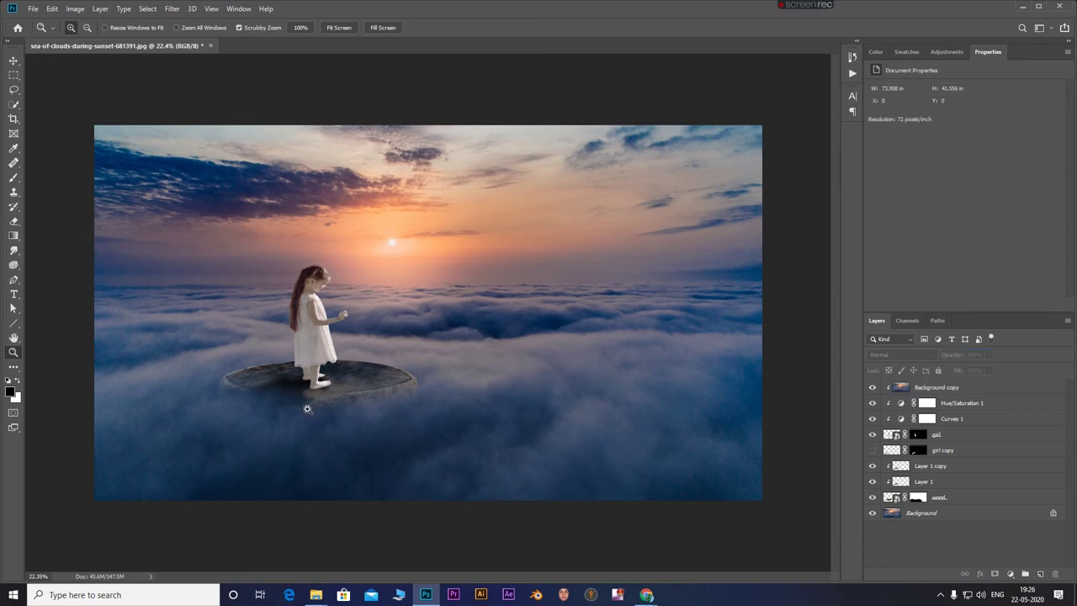
# Zoom in on the girl's feet, add a new Layer 2, and set a 133 px soft brush.
pyautogui.moveTo(310, 394); pyautogui.dragTo(286, 360)
pyautogui.click(286, 360)
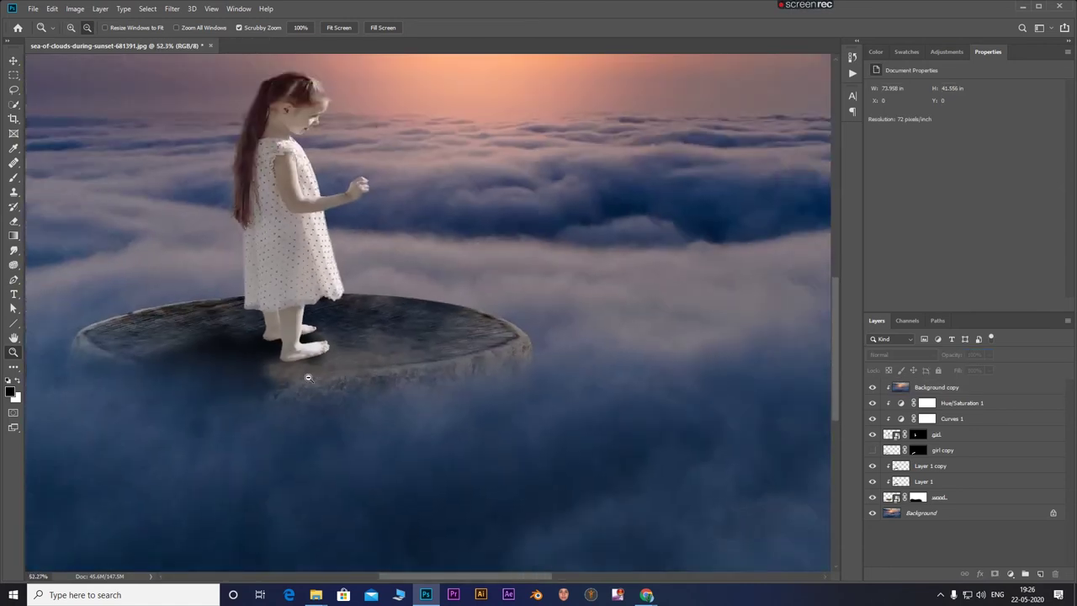
pyautogui.click(300, 380)
pyautogui.click(408, 344)
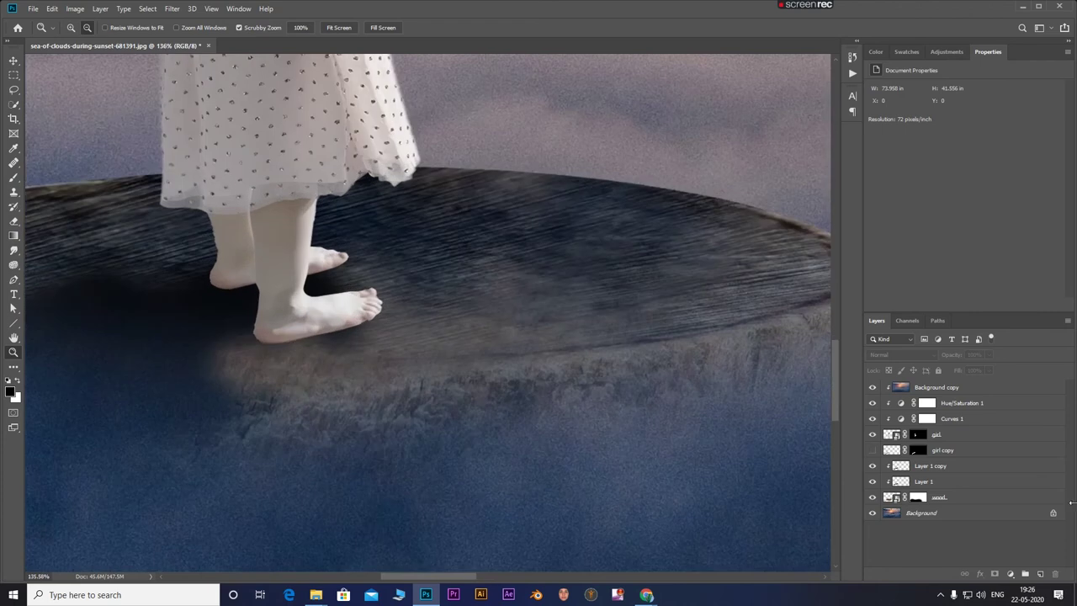
pyautogui.click(1040, 573)
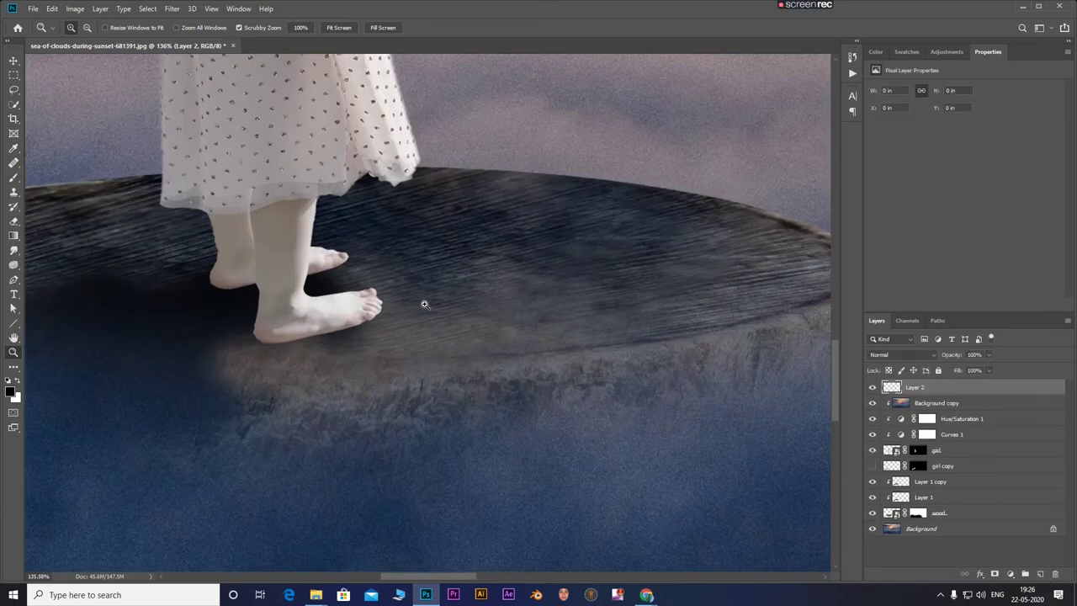
pyautogui.press('b')
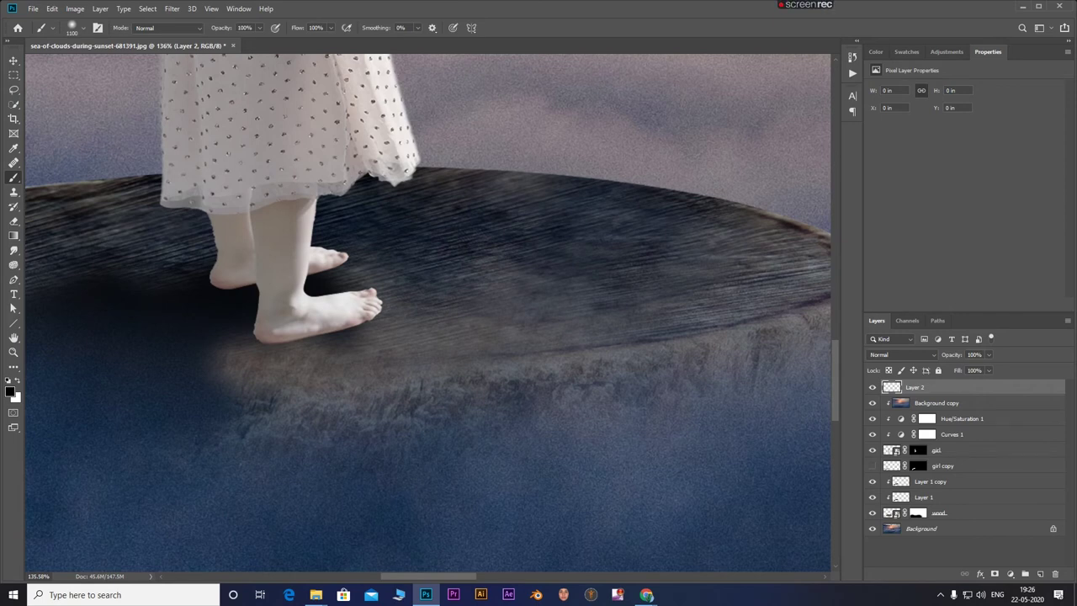
pyautogui.click(83, 29)
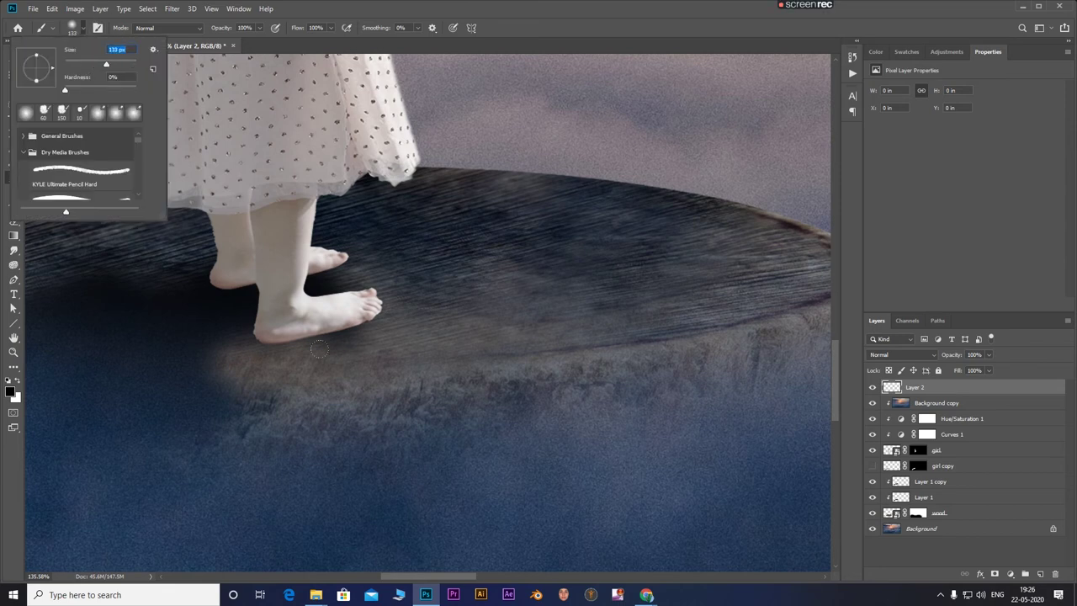
pyautogui.press('Return')
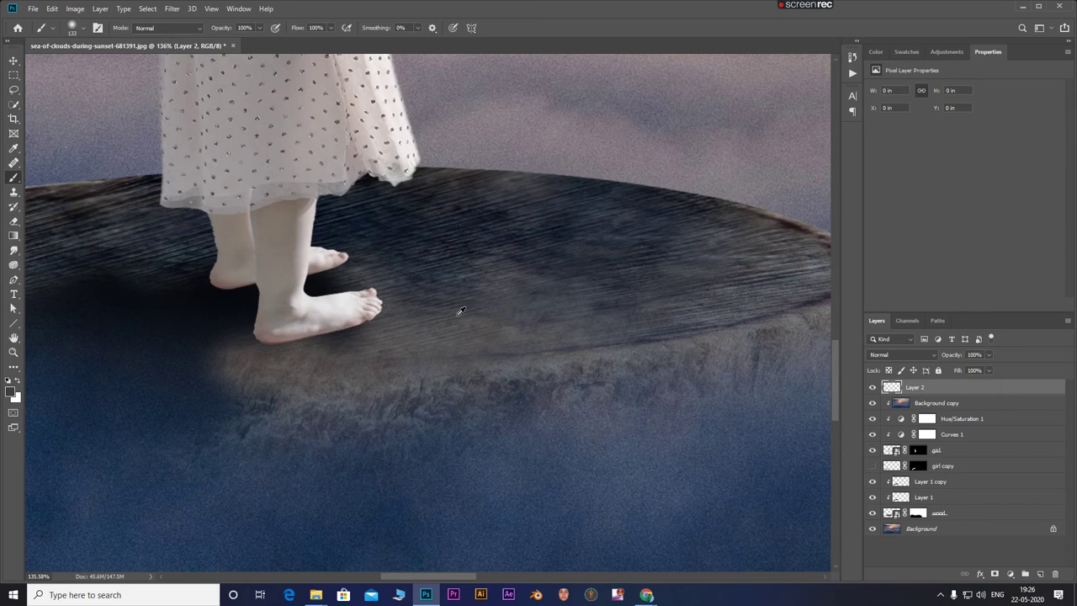
# Paint soft dark shade over the feet and sampled blue mist below them and along the rock.
pyautogui.moveTo(362, 324); pyautogui.dragTo(274, 318)
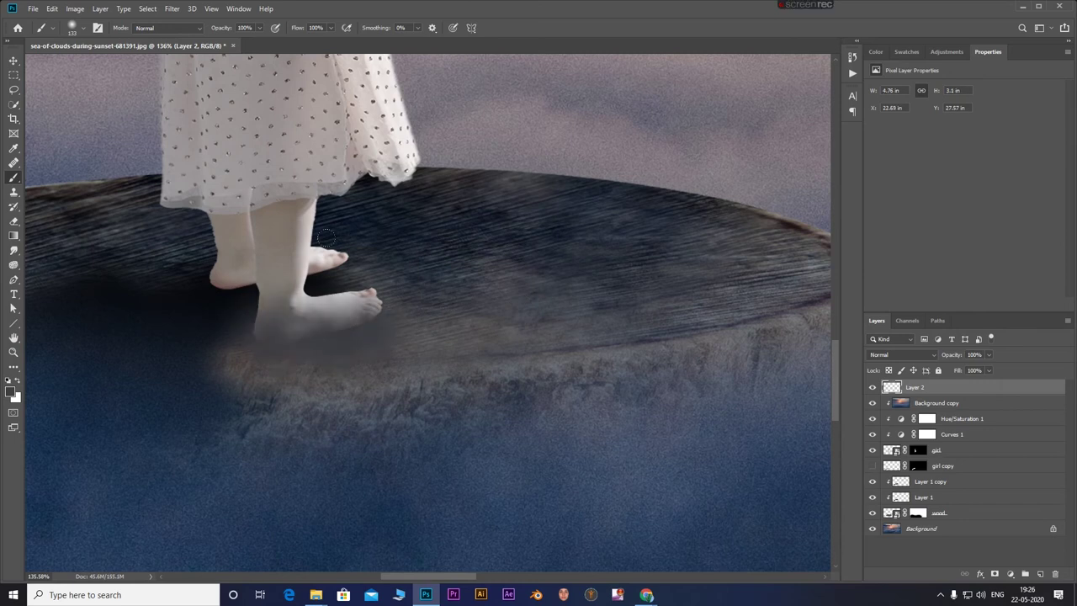
pyautogui.moveTo(362, 303); pyautogui.dragTo(336, 241)
pyautogui.moveTo(170, 250); pyautogui.dragTo(131, 305)
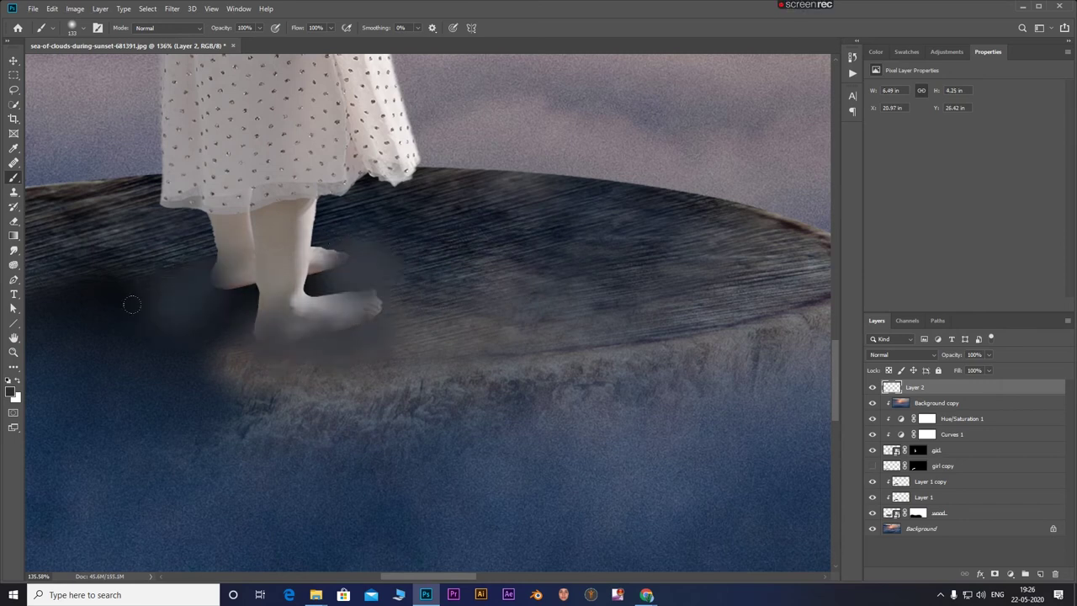
pyautogui.keyDown('alt'); pyautogui.click(330, 500); pyautogui.keyUp('alt')
pyautogui.moveTo(552, 412); pyautogui.dragTo(286, 391)
pyautogui.moveTo(539, 395); pyautogui.dragTo(589, 371)
pyautogui.moveTo(319, 396); pyautogui.dragTo(354, 379)
pyautogui.moveTo(539, 354); pyautogui.dragTo(657, 345)
# Paint mist over the dress edge, near the hand and hair, plus an orange glow above the head.
pyautogui.hotkey('ctrl', '0')
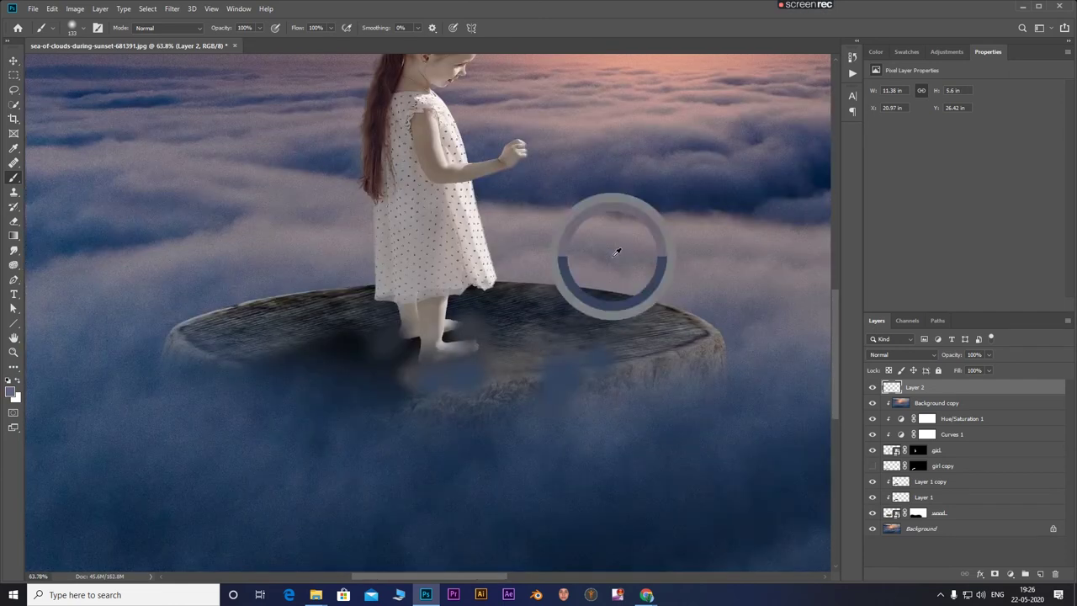
pyautogui.moveTo(480, 257)
pyautogui.mouseDown()
pyautogui.moveTo(471, 193)
pyautogui.moveTo(517, 154)
pyautogui.mouseUp()
pyautogui.keyDown('alt'); pyautogui.click(577, 197); pyautogui.keyUp('alt')
pyautogui.scroll(-2, 661, 238)
pyautogui.scroll(2, 621, 249)
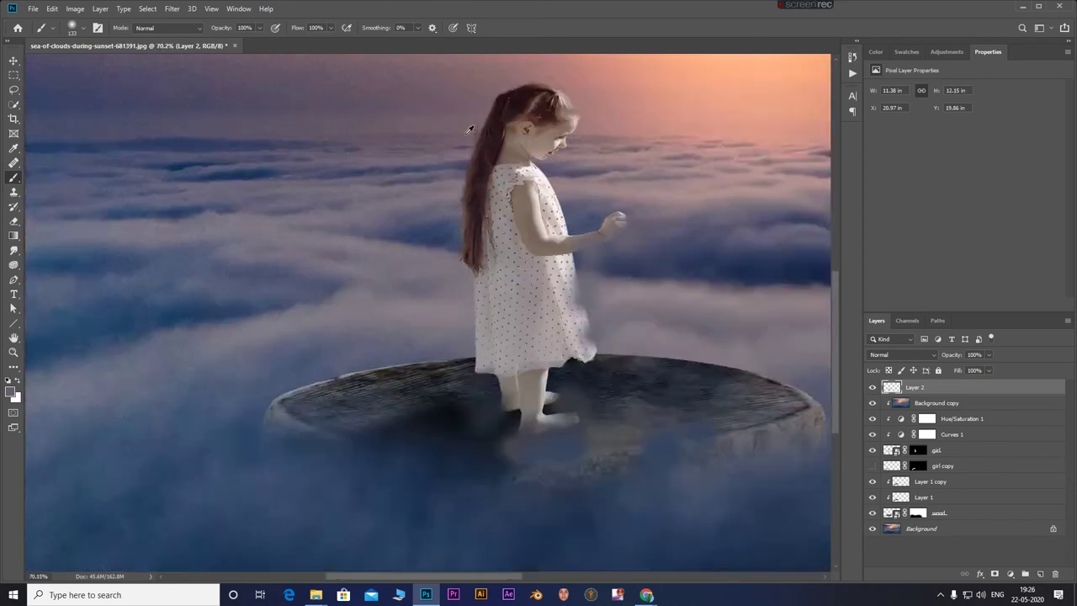
pyautogui.scroll(1, 505, 210)
pyautogui.moveTo(459, 125)
pyautogui.mouseDown()
pyautogui.moveTo(438, 253)
pyautogui.moveTo(425, 239)
pyautogui.mouseUp()
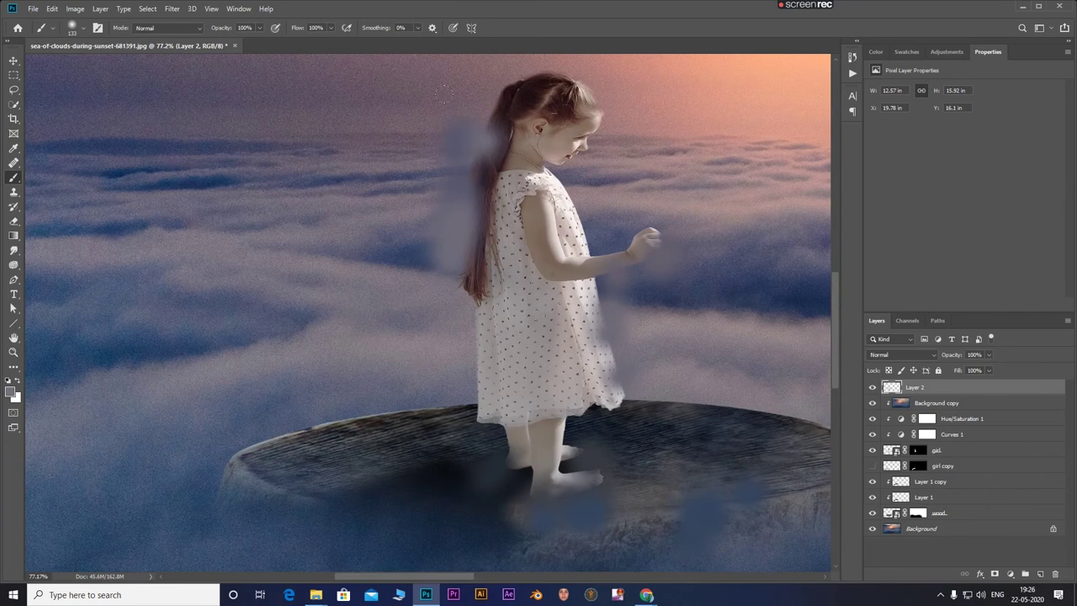
pyautogui.scroll(-2, 513, 94)
pyautogui.scroll(1, 569, 202)
pyautogui.keyDown('alt'); pyautogui.click(568, 202); pyautogui.keyUp('alt')
pyautogui.moveTo(569, 225)
pyautogui.mouseDown()
pyautogui.moveTo(536, 240)
pyautogui.moveTo(568, 223)
pyautogui.moveTo(627, 256)
pyautogui.mouseUp()
pyautogui.scroll(-3, 696, 317)
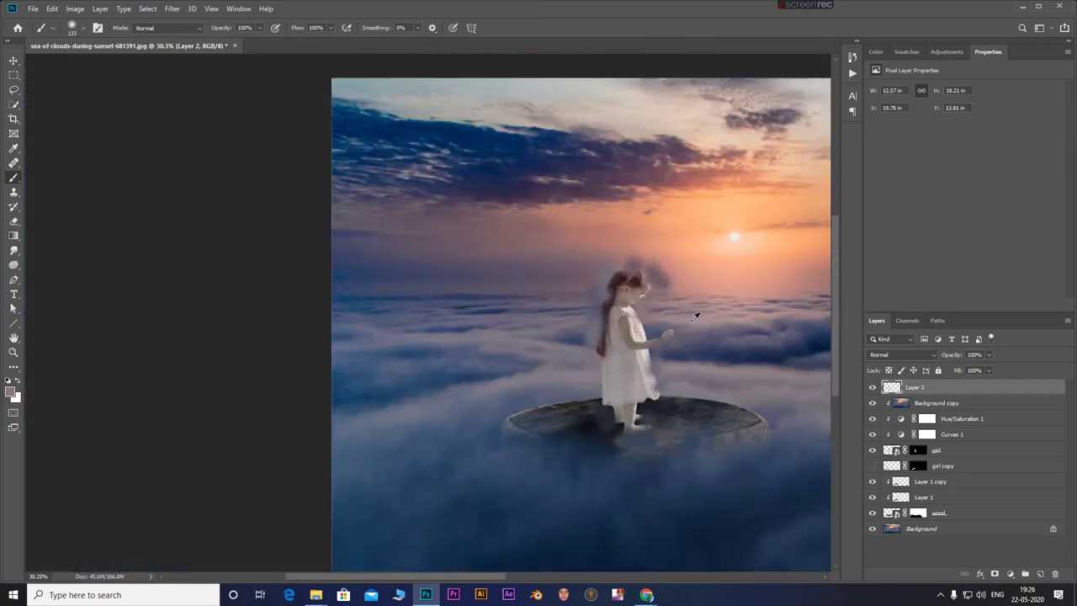
pyautogui.scroll(2, 543, 374)
# Paint white cloud from the feet to the rock edge, undo stray strokes, and add cloud left of the girl.
pyautogui.moveTo(586, 364)
pyautogui.mouseDown()
pyautogui.moveTo(442, 400)
pyautogui.moveTo(439, 439)
pyautogui.mouseUp()
pyautogui.scroll(-1, 278, 378)
pyautogui.scroll(-1, 278, 378)
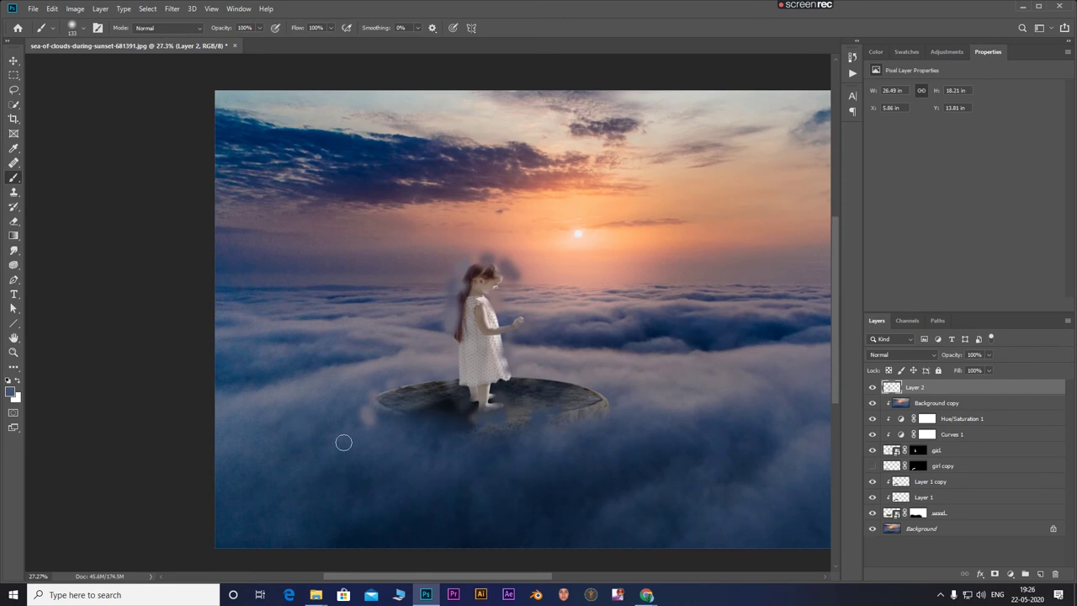
pyautogui.moveTo(344, 440); pyautogui.dragTo(417, 489)
pyautogui.moveTo(648, 543); pyautogui.dragTo(690, 532)
pyautogui.moveTo(753, 476); pyautogui.dragTo(732, 509)
pyautogui.hotkey('ctrl', 'z')
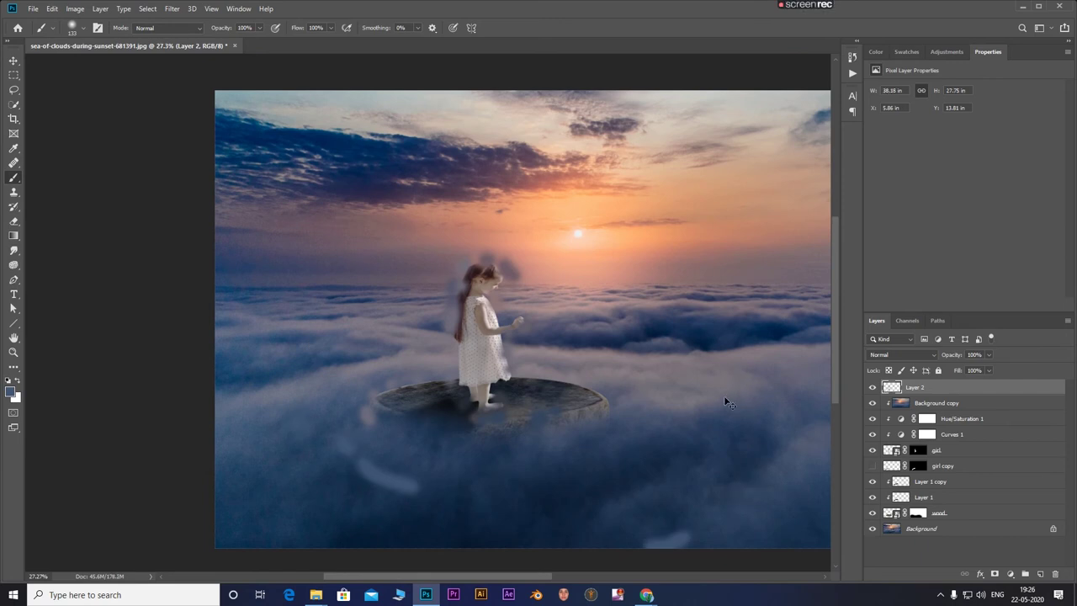
pyautogui.hotkey('ctrl', 'z')
pyautogui.hotkey('ctrl', 'z')
pyautogui.hotkey('ctrl', 'z')
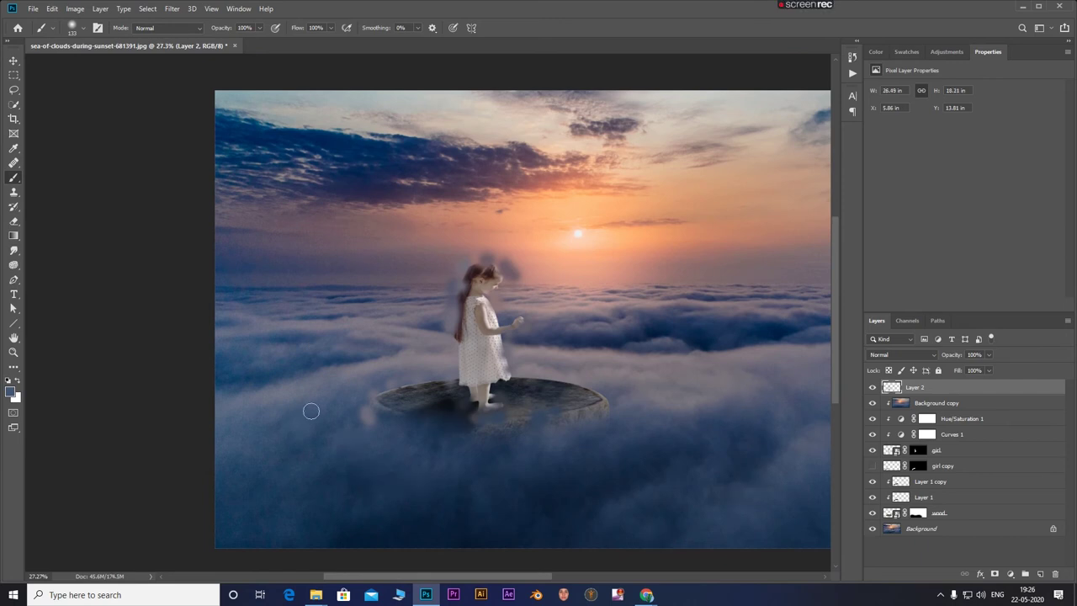
pyautogui.press('z')
pyautogui.press('b')
pyautogui.moveTo(322, 393)
pyautogui.mouseDown()
pyautogui.moveTo(336, 324)
pyautogui.moveTo(392, 354)
pyautogui.mouseUp()
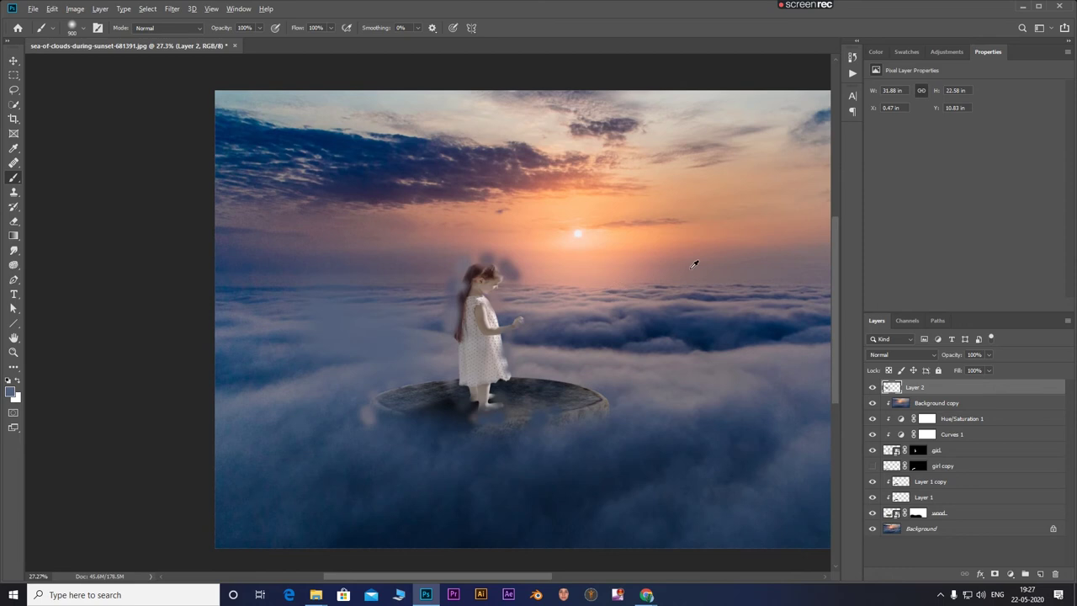
# Paint sampled orange glow right of the sun, undoing the stroke over the girl's head.
pyautogui.keyDown('alt'); pyautogui.click(679, 228); pyautogui.keyUp('alt')
pyautogui.moveTo(732, 286); pyautogui.dragTo(762, 245)
pyautogui.keyDown('alt'); pyautogui.click(494, 206); pyautogui.keyUp('alt')
pyautogui.moveTo(387, 253); pyautogui.dragTo(538, 253)
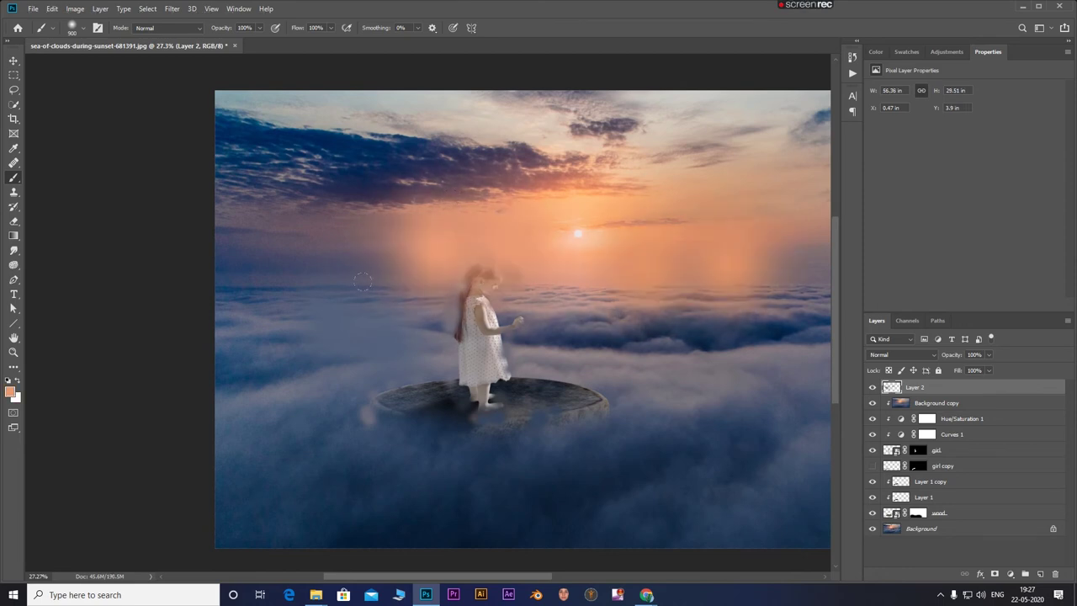
pyautogui.hotkey('ctrl', 'z')
# Paint dark bluish-grey haze left of the glow and light orange haze over clouds right of the girl.
pyautogui.keyDown('alt'); pyautogui.click(333, 252); pyautogui.keyUp('alt')
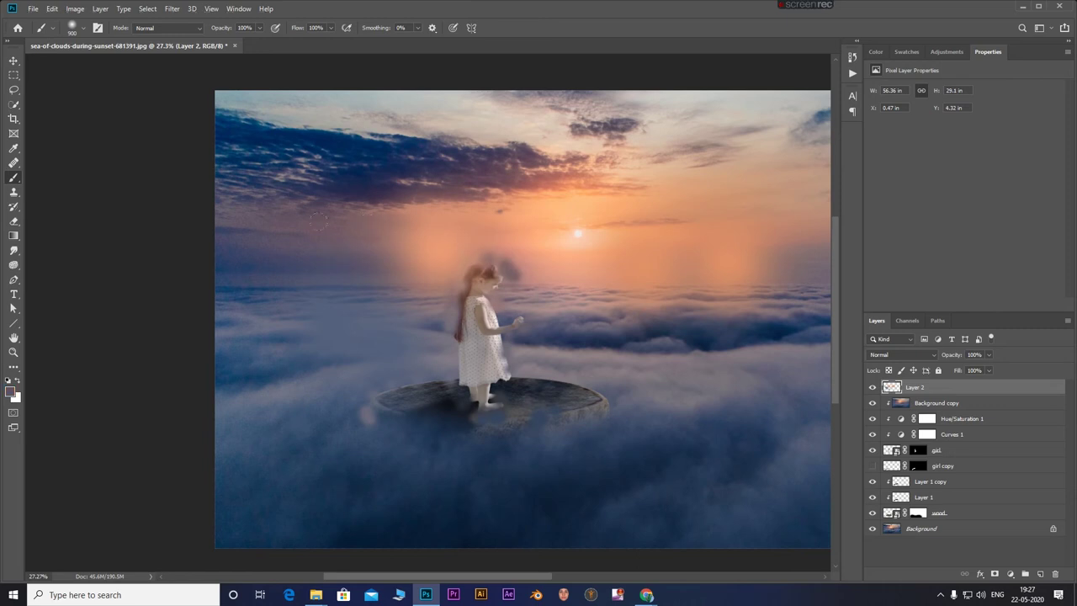
pyautogui.moveTo(379, 253); pyautogui.dragTo(378, 181)
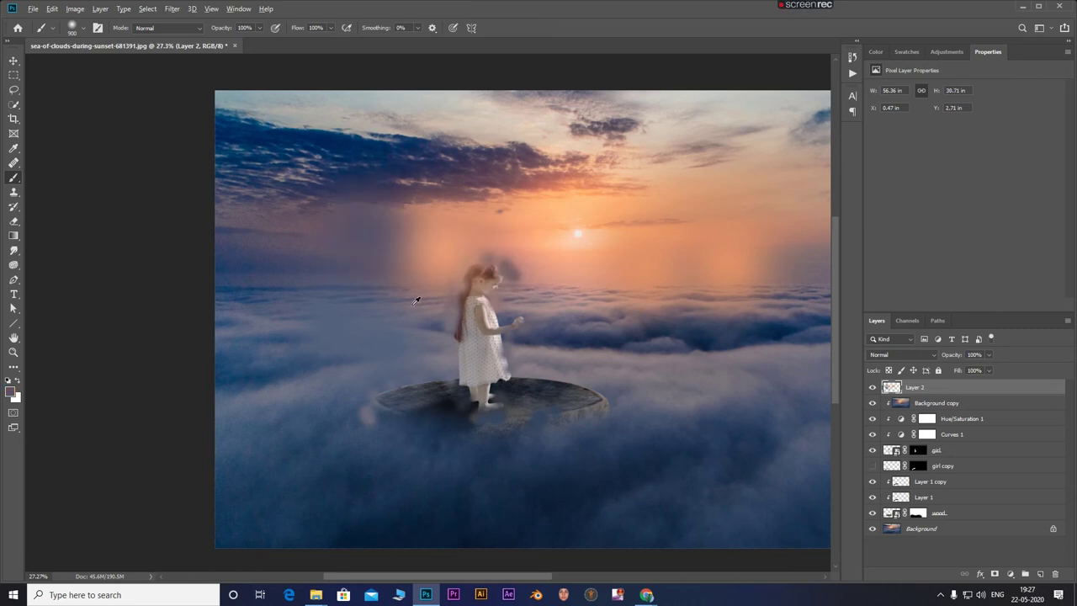
pyautogui.keyDown('alt'); pyautogui.click(584, 274); pyautogui.keyUp('alt')
pyautogui.moveTo(584, 286); pyautogui.dragTo(641, 397)
pyautogui.scroll(-2, 412, 354)
pyautogui.scroll(1, 412, 355)
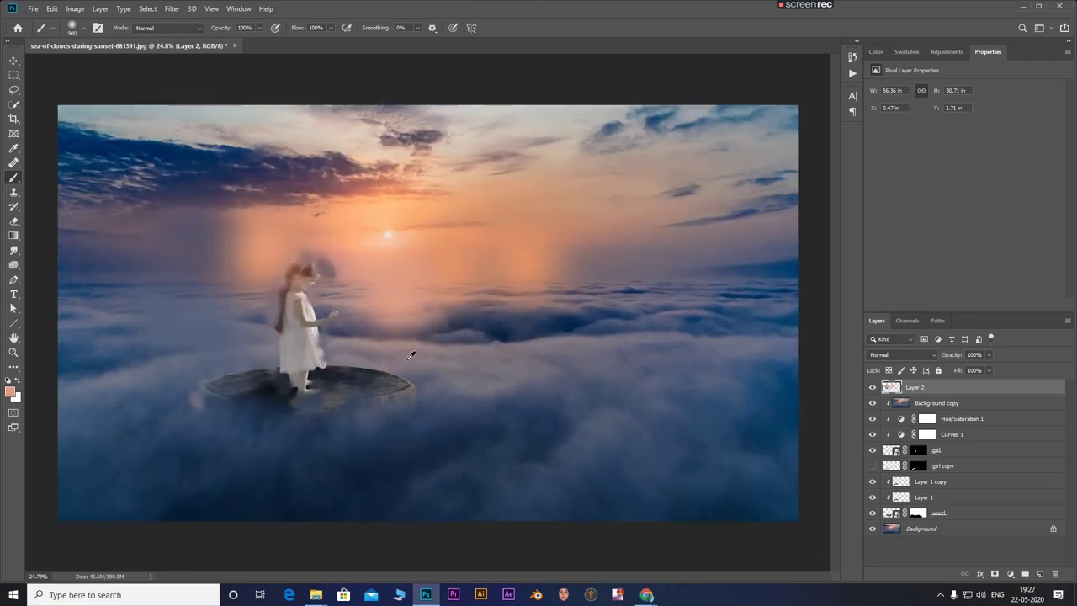
pyautogui.click(172, 8)
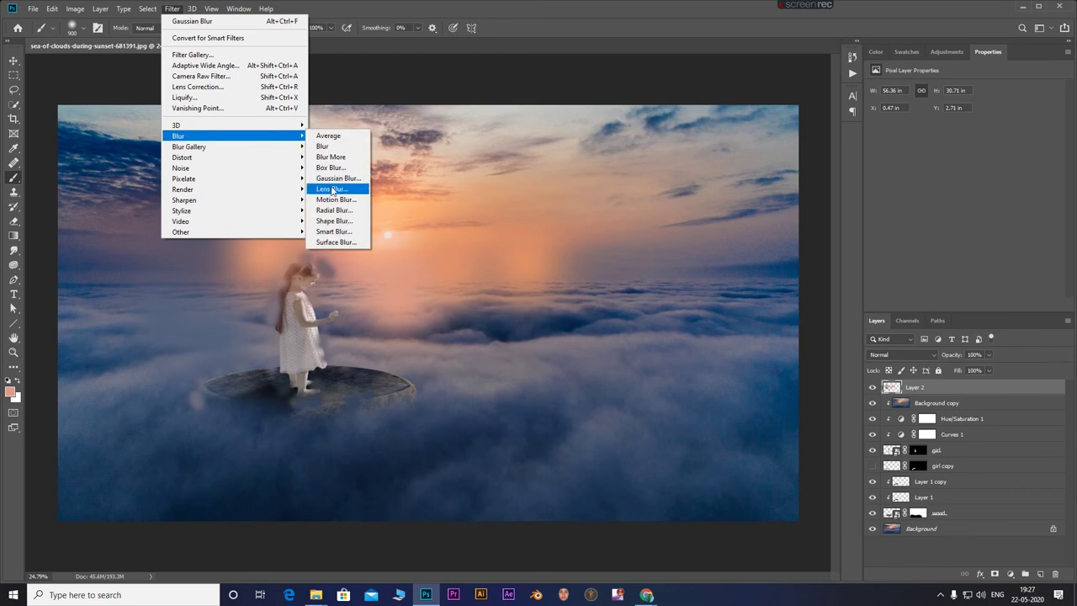
# Apply a 160-pixel Gaussian Blur to Layer 2's painted glow.
pyautogui.click(335, 178)
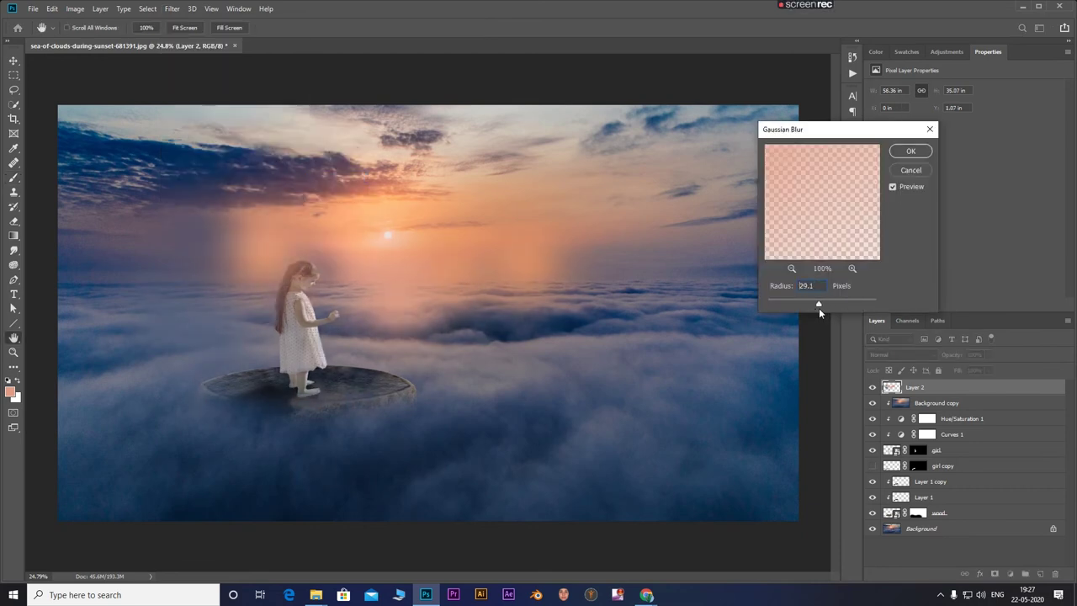
pyautogui.moveTo(819, 307)
pyautogui.mouseDown()
pyautogui.moveTo(864, 308)
pyautogui.moveTo(849, 305)
pyautogui.mouseUp()
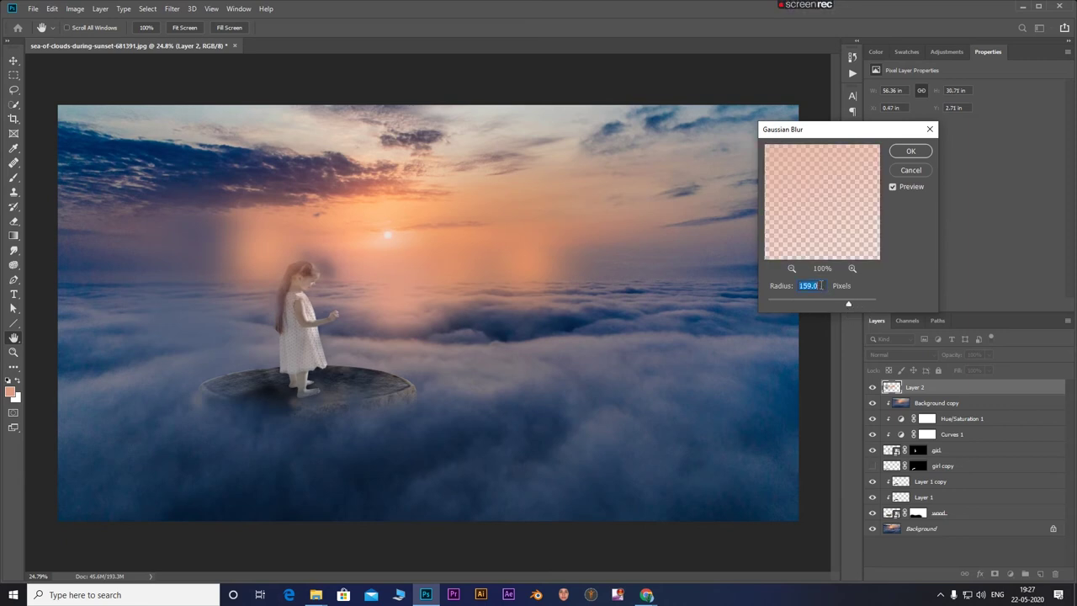
pyautogui.click(822, 285)
pyautogui.moveTo(821, 285); pyautogui.dragTo(755, 287)
pyautogui.write('160')
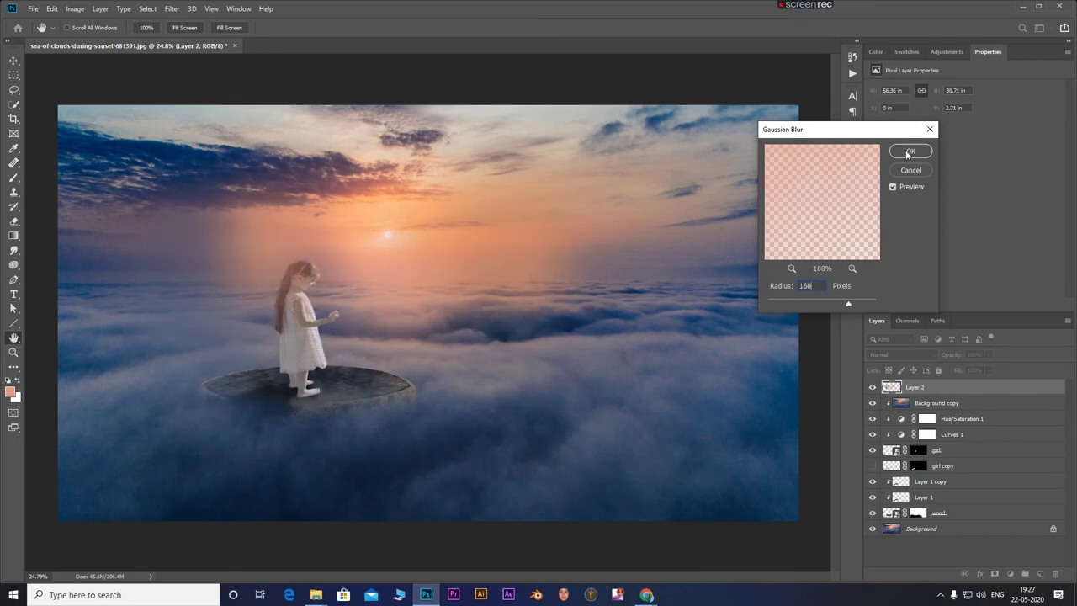
pyautogui.click(911, 151)
# Lower Layer 2's opacity to 74% to fade the glow.
pyautogui.click(989, 354)
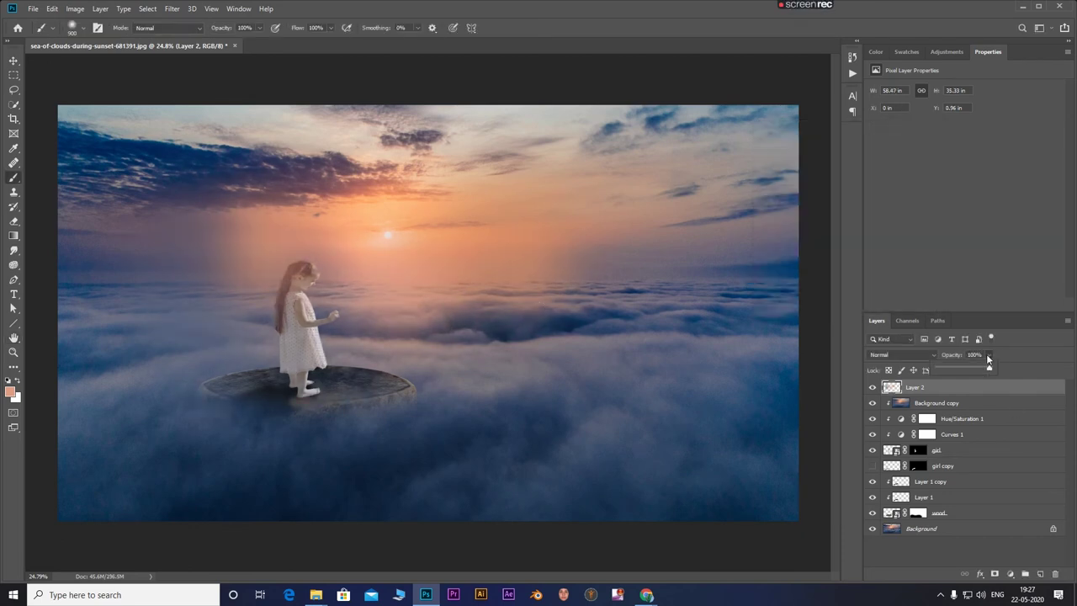
pyautogui.moveTo(980, 371)
pyautogui.mouseDown()
pyautogui.moveTo(914, 372)
pyautogui.moveTo(966, 372)
pyautogui.mouseUp()
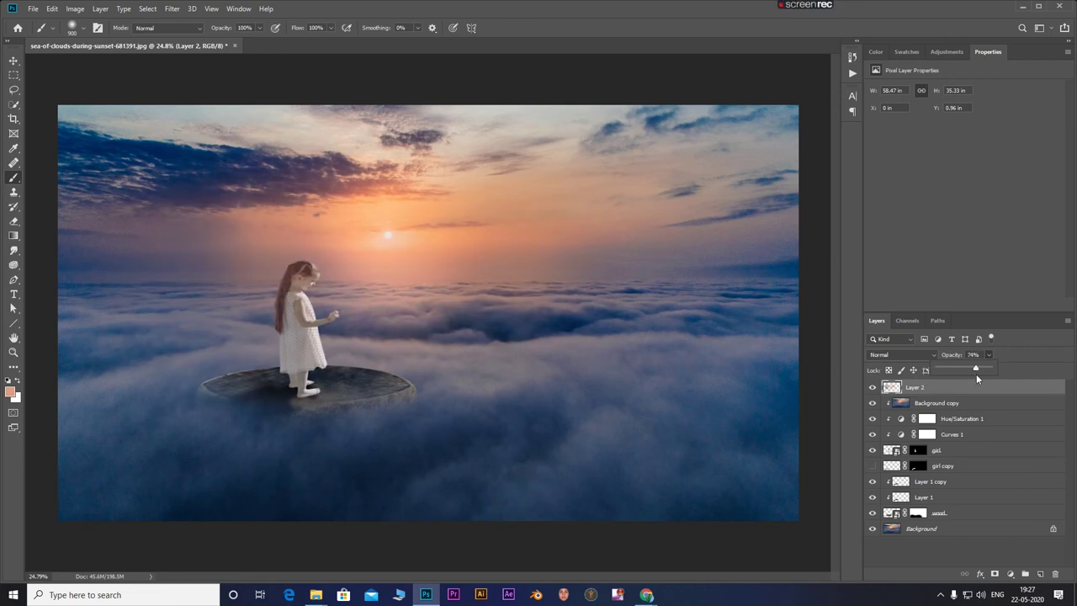
pyautogui.click(976, 373)
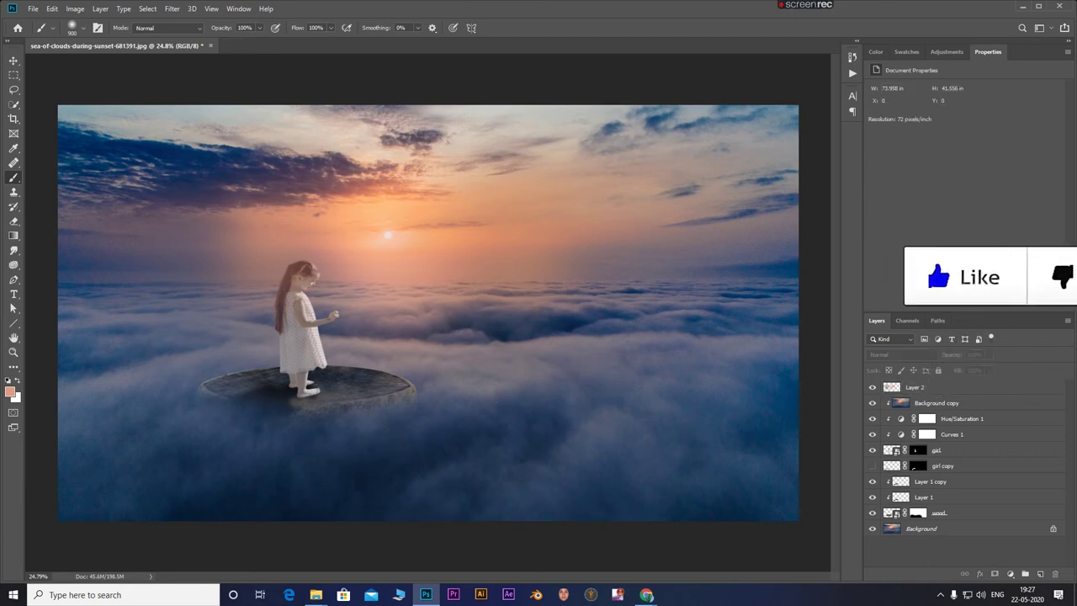
# On a new Layer 3, paint black with a smaller brush under and around the girl's feet.
pyautogui.click(1040, 574)
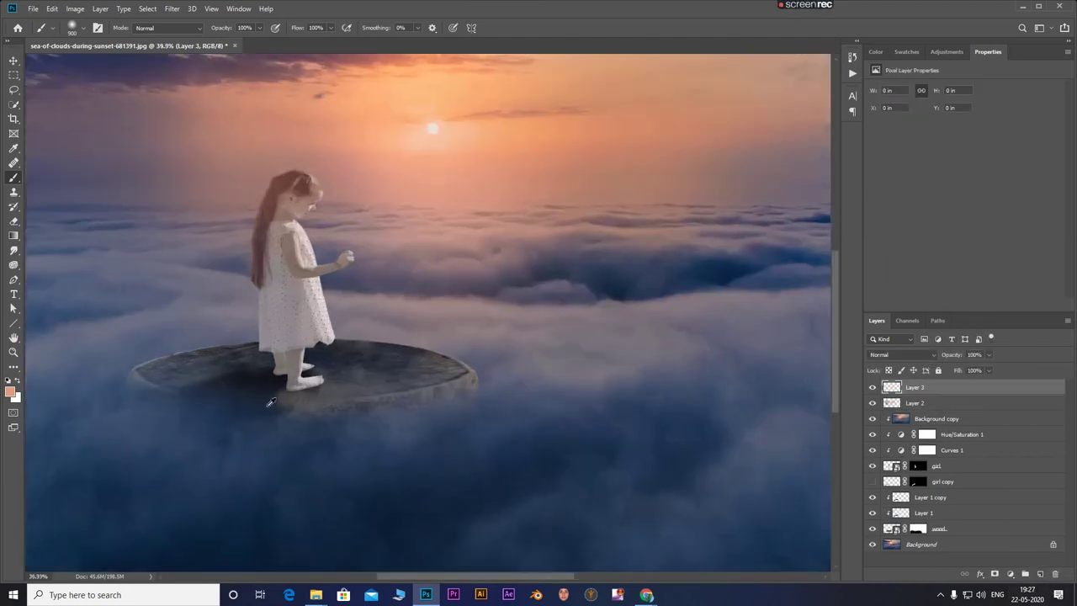
pyautogui.scroll(3, 323, 403)
pyautogui.scroll(3, 366, 385)
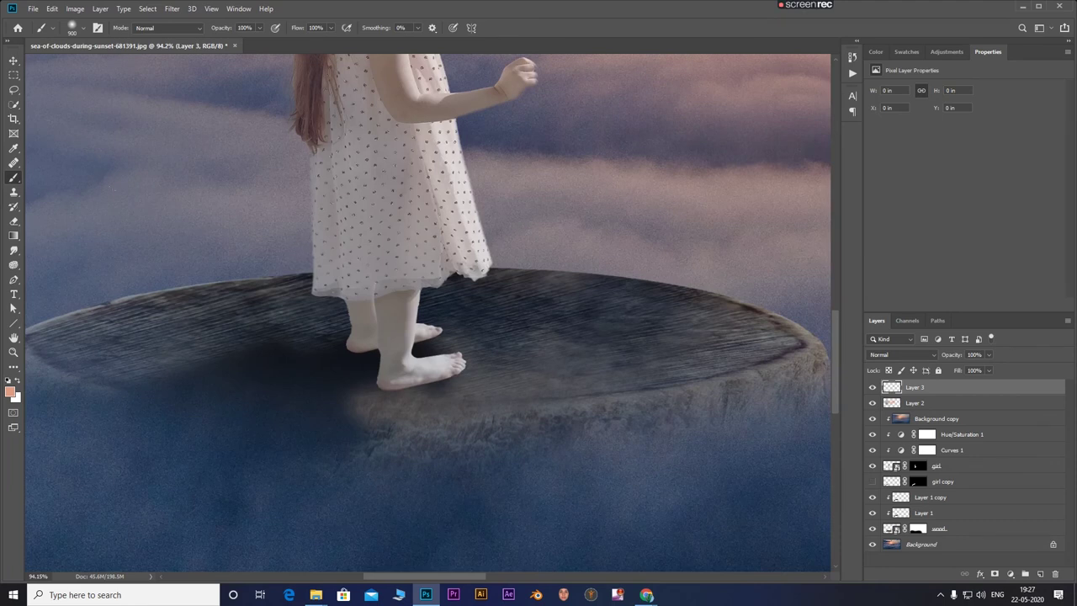
pyautogui.press('d')
pyautogui.press('[')
pyautogui.press('[')
pyautogui.moveTo(370, 370); pyautogui.dragTo(531, 341)
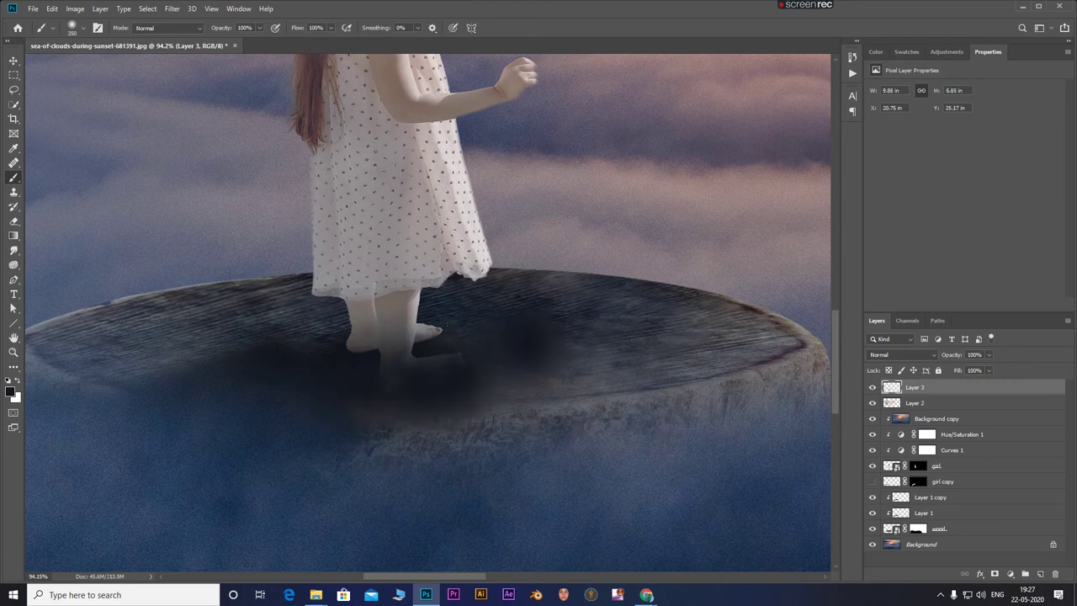
pyautogui.moveTo(286, 333); pyautogui.dragTo(404, 425)
pyautogui.moveTo(463, 371); pyautogui.dragTo(555, 421)
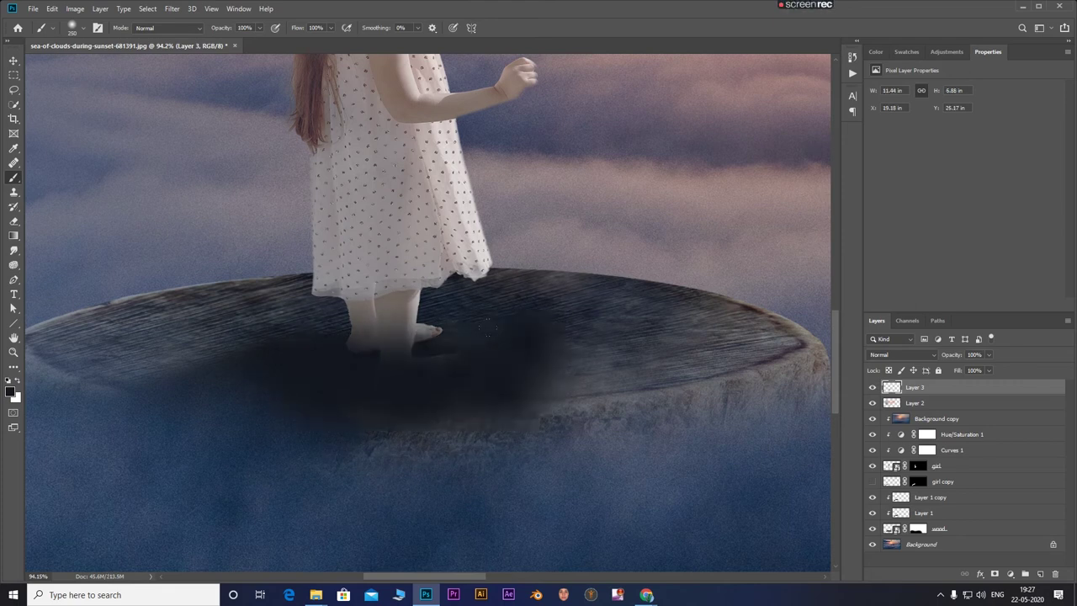
pyautogui.moveTo(539, 337); pyautogui.dragTo(589, 392)
pyautogui.moveTo(412, 433); pyautogui.dragTo(370, 446)
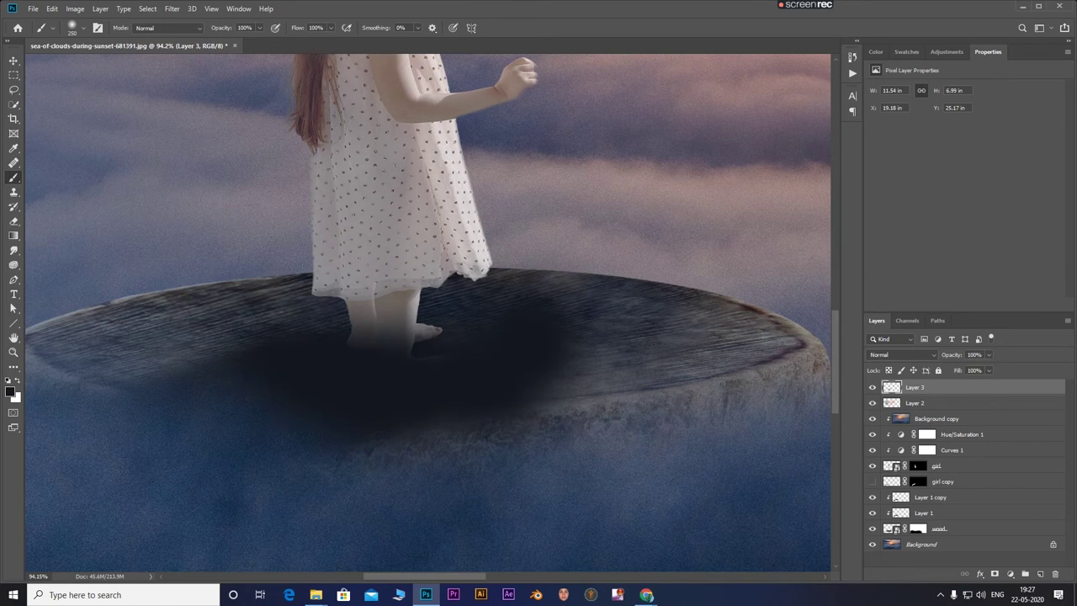
pyautogui.moveTo(396, 324); pyautogui.dragTo(353, 285)
pyautogui.moveTo(419, 284); pyautogui.dragTo(425, 345)
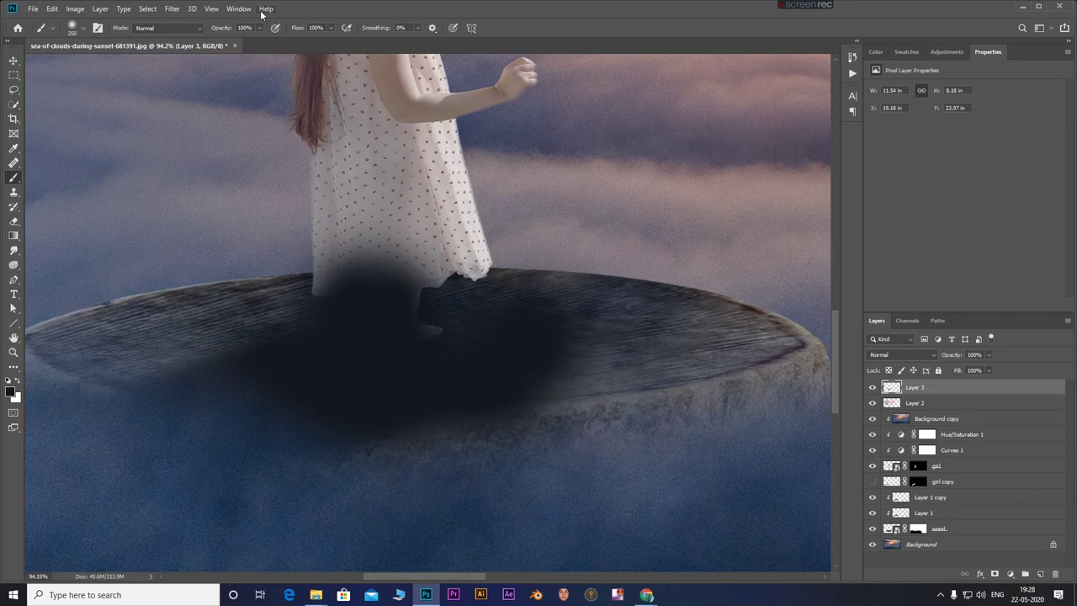
# Reapply the last Gaussian Blur to soften the shadow, then nudge Layer 3 slightly with Free Transform.
pyautogui.click(172, 9)
pyautogui.click(202, 23)
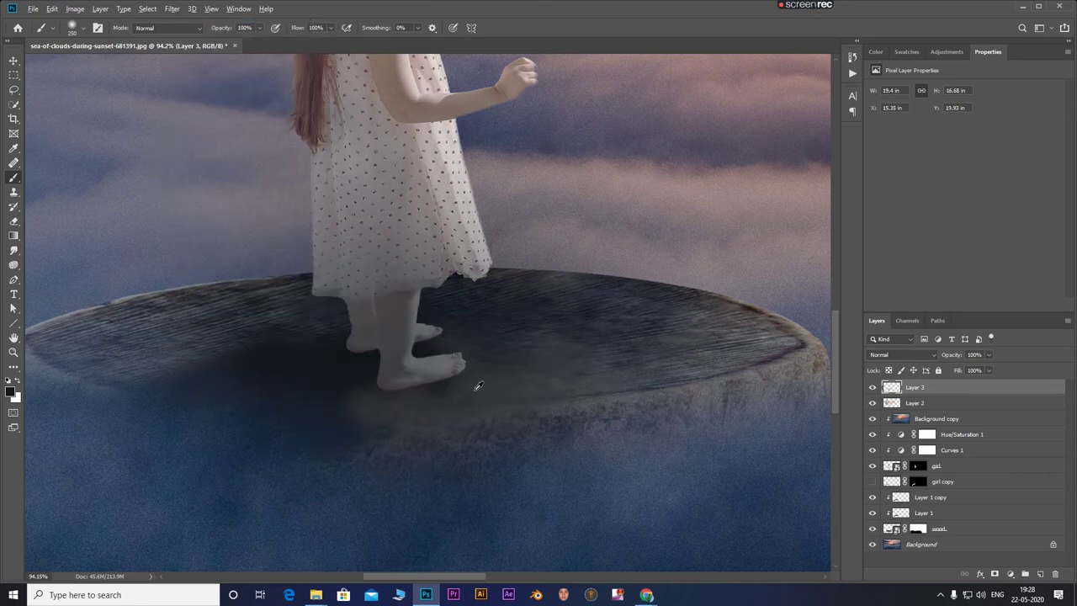
pyautogui.scroll(-4, 477, 386)
pyautogui.scroll(-3, 379, 370)
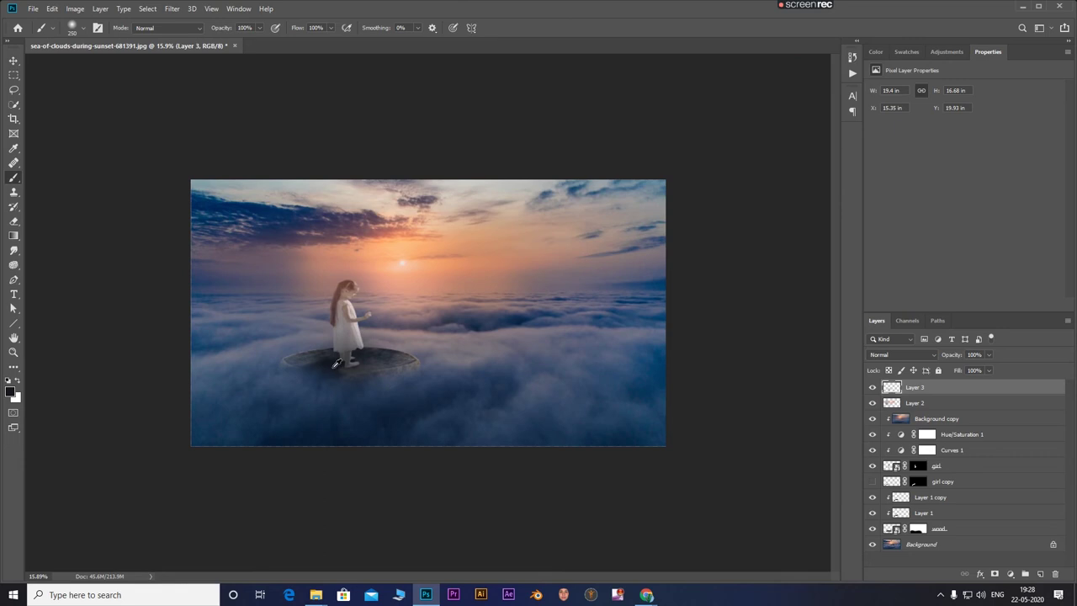
pyautogui.scroll(2, 335, 364)
pyautogui.scroll(2, 336, 363)
pyautogui.scroll(1, 335, 364)
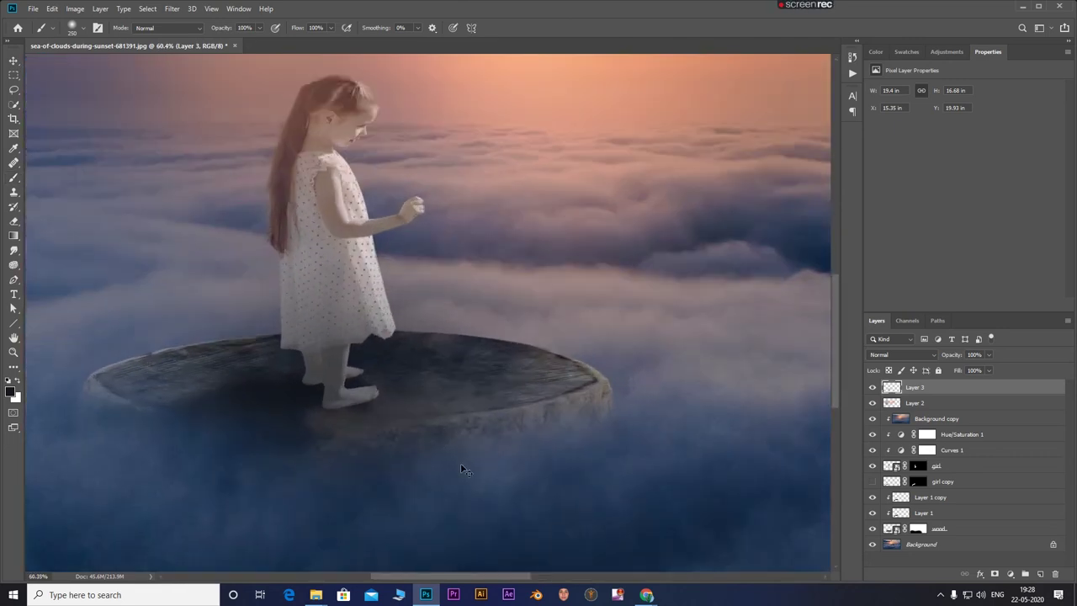
pyautogui.hotkey('ctrl', 't')
pyautogui.moveTo(464, 379); pyautogui.dragTo(453, 378)
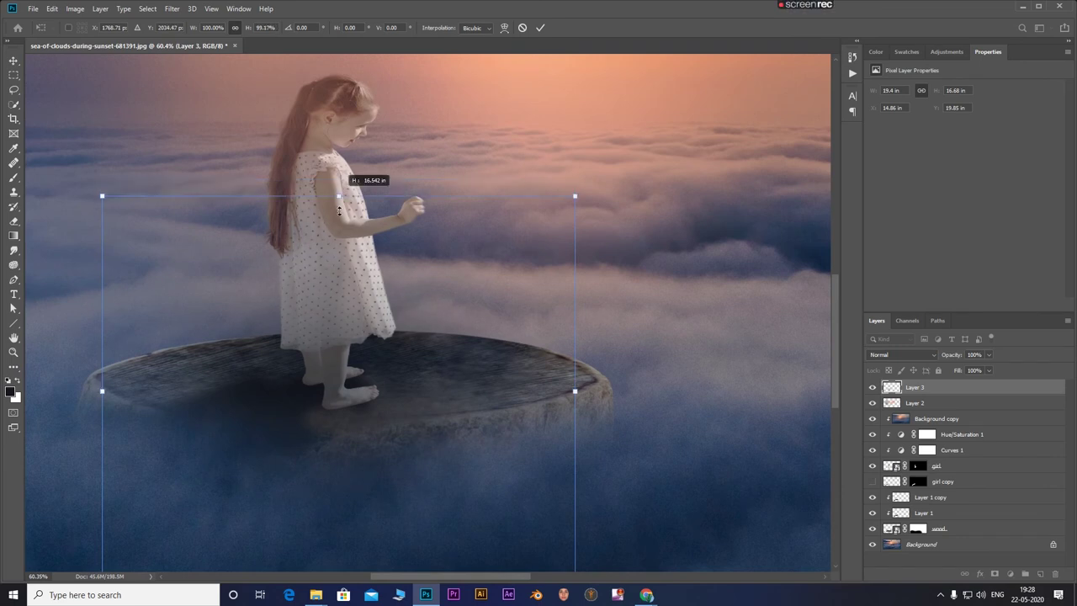
# Squash the foot shadow vertically with Free Transform and move it up under the feet.
pyautogui.moveTo(340, 179); pyautogui.dragTo(340, 277)
pyautogui.moveTo(390, 421)
pyautogui.mouseDown()
pyautogui.moveTo(387, 383)
pyautogui.moveTo(401, 357)
pyautogui.mouseUp()
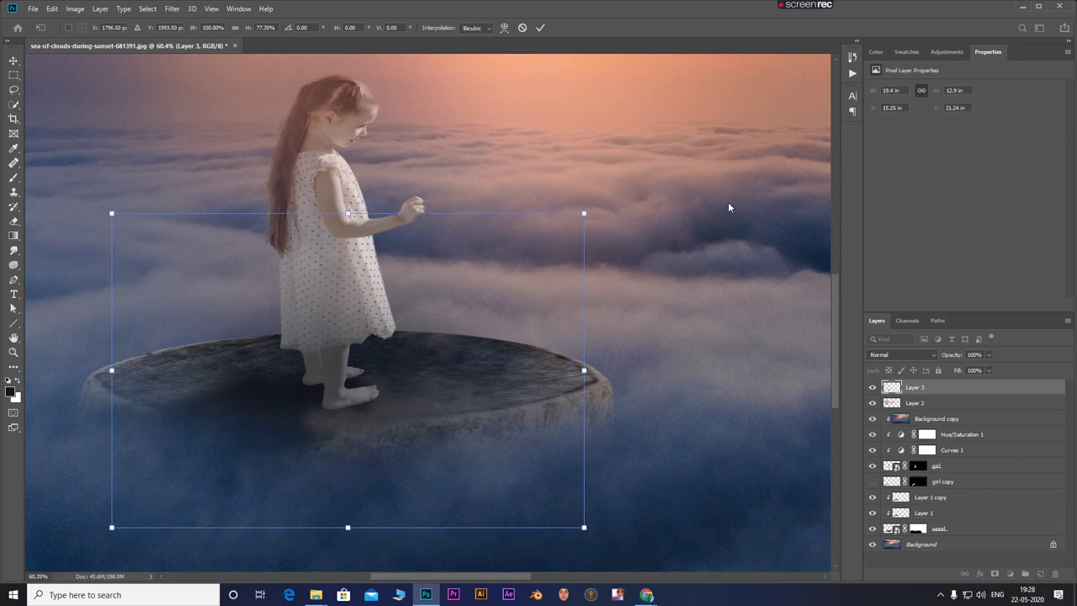
pyautogui.click(539, 30)
# Duplicate the shadow as Layer 3 copy and lower its opacity to 20%.
pyautogui.hotkey('ctrl', 'j')
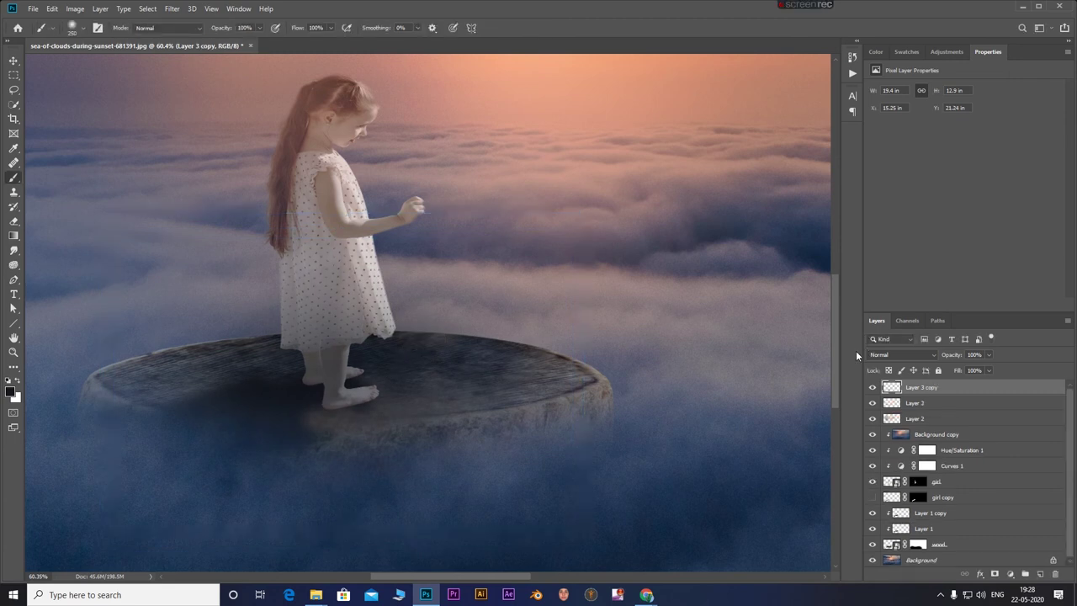
pyautogui.click(991, 355)
pyautogui.moveTo(963, 371); pyautogui.dragTo(947, 373)
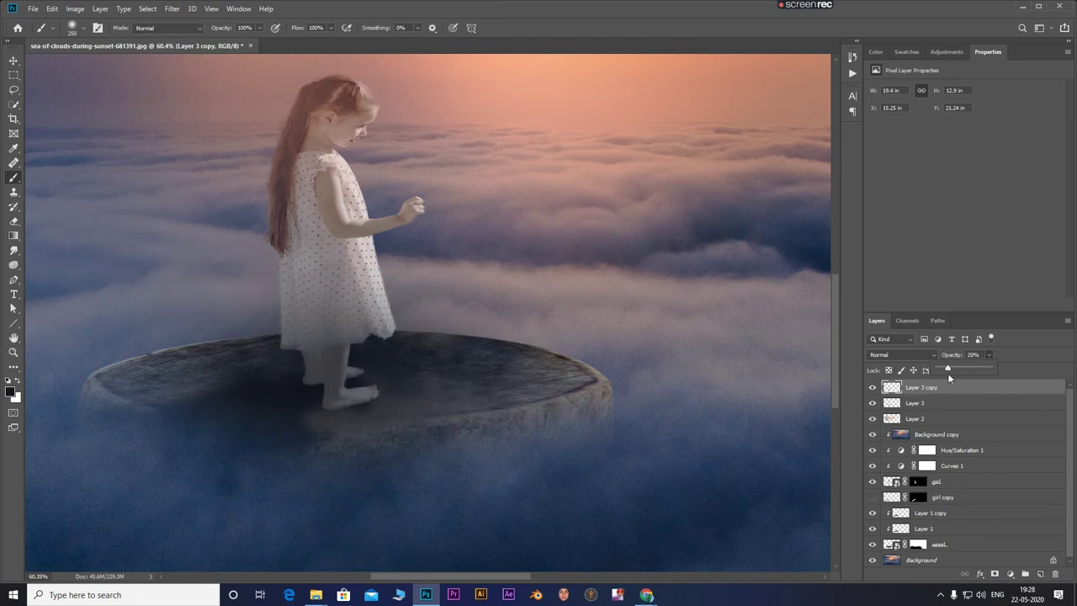
pyautogui.scroll(-3, 373, 431)
pyautogui.scroll(-2, 374, 432)
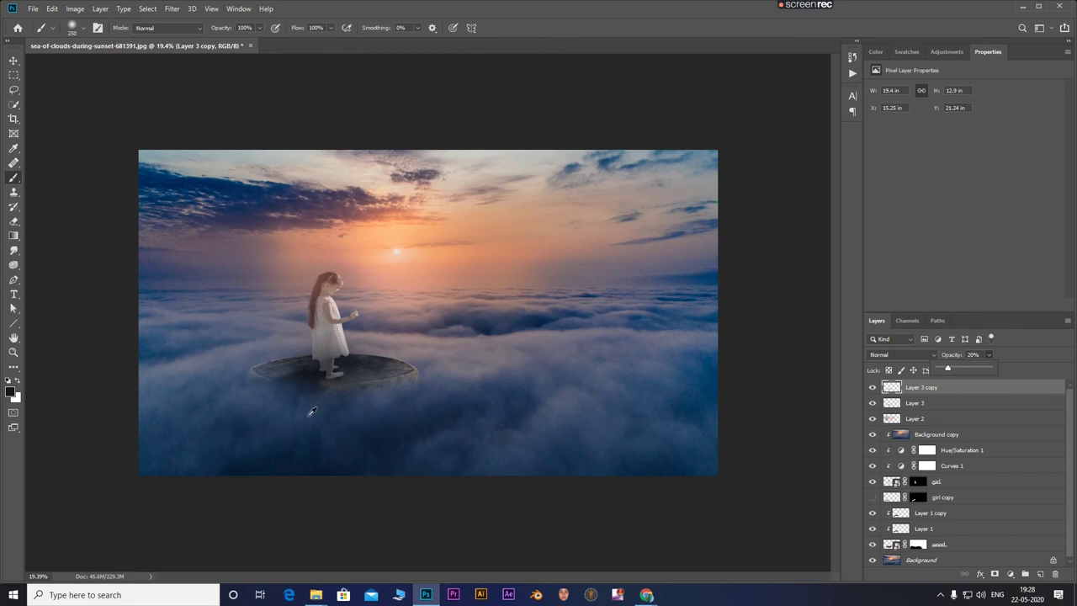
pyautogui.scroll(1, 317, 314)
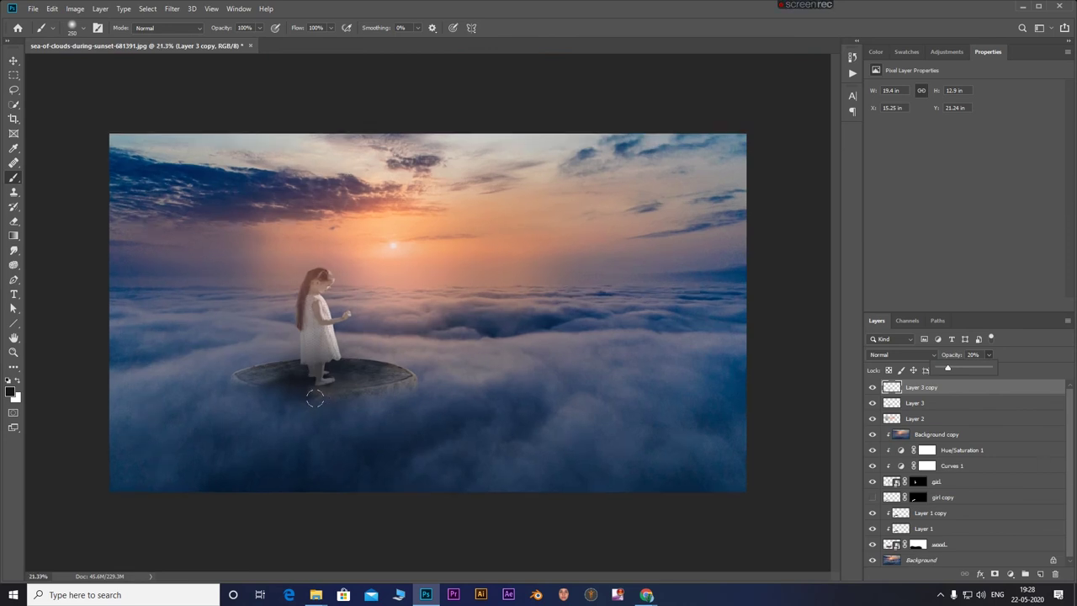
pyautogui.scroll(2, 315, 400)
pyautogui.scroll(3, 248, 428)
pyautogui.scroll(2, 361, 332)
pyautogui.scroll(1, 240, 273)
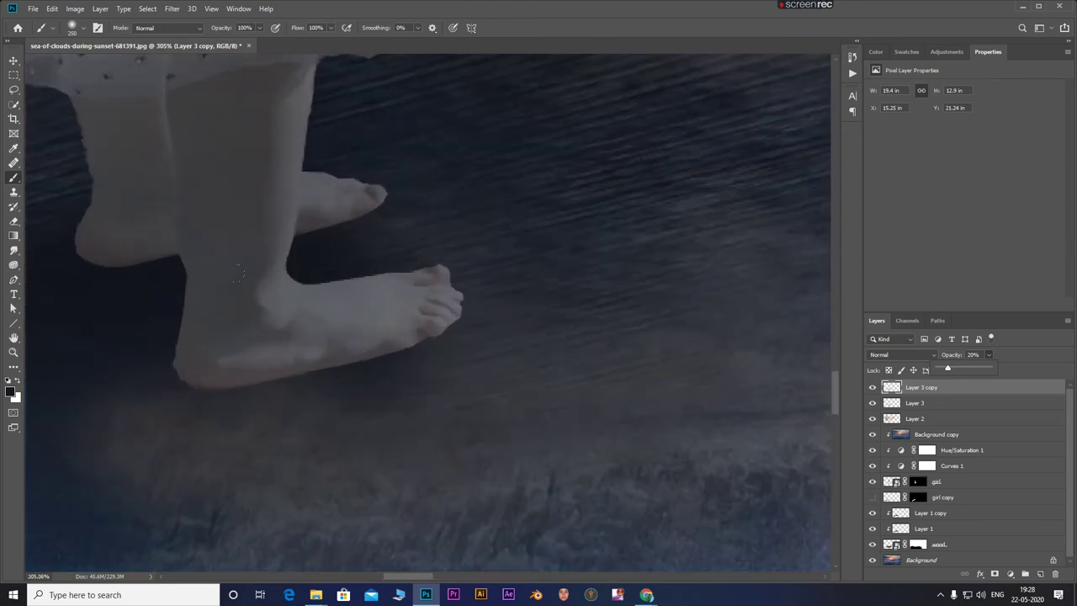
pyautogui.click(239, 223)
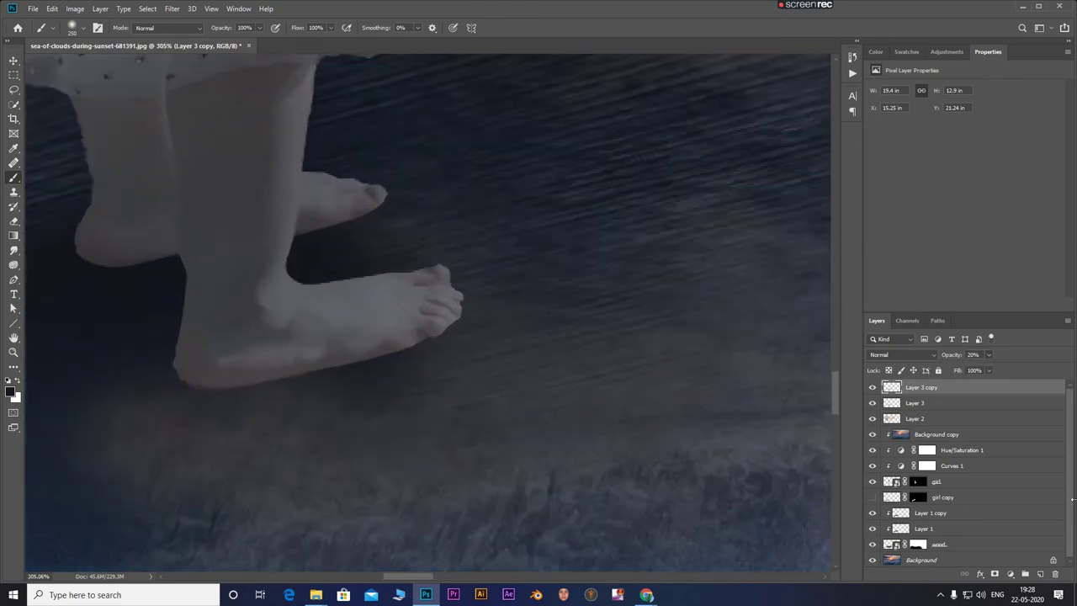
# On a new Layer 4, paint dark shadows under the feet and heel, then place it below the girl layer.
pyautogui.click(1041, 574)
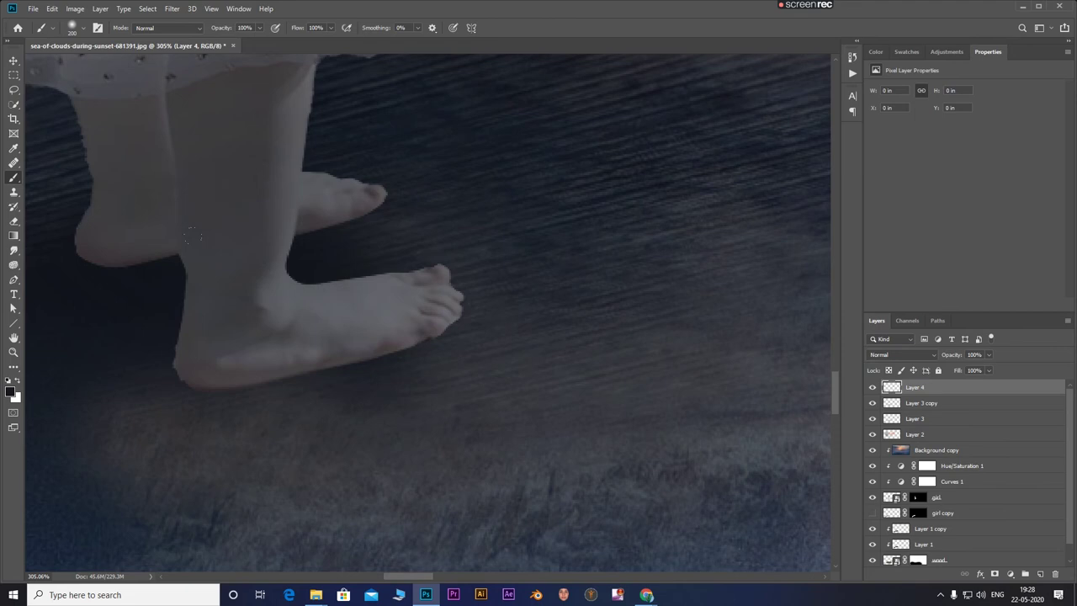
pyautogui.moveTo(154, 368)
pyautogui.mouseDown()
pyautogui.moveTo(277, 384)
pyautogui.moveTo(340, 373)
pyautogui.moveTo(467, 307)
pyautogui.moveTo(432, 252)
pyautogui.moveTo(444, 309)
pyautogui.mouseUp()
pyautogui.moveTo(356, 189); pyautogui.dragTo(291, 231)
pyautogui.moveTo(141, 251); pyautogui.dragTo(69, 253)
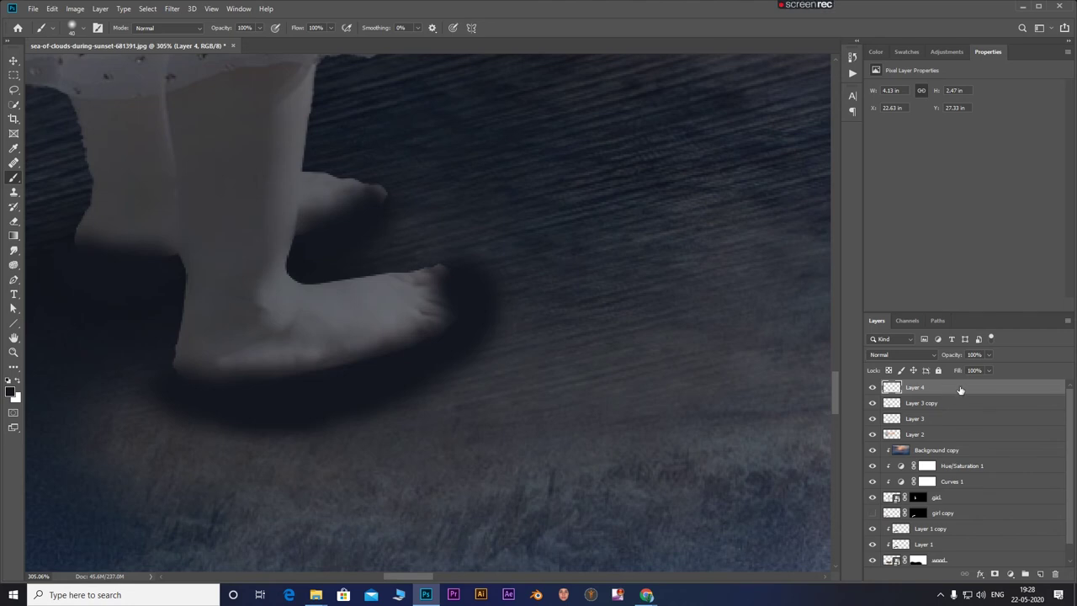
pyautogui.moveTo(959, 392); pyautogui.dragTo(983, 512)
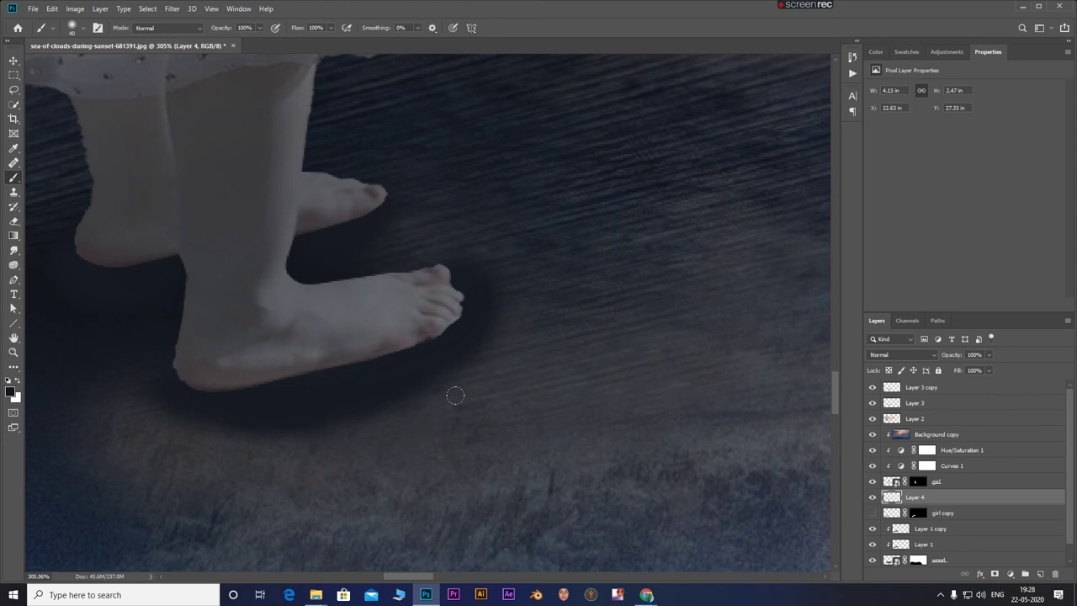
# Apply a Gaussian Blur with radius 1 to the Layer 4 shadows and view the whole composite.
pyautogui.scroll(-3, 474, 396)
pyautogui.scroll(-4, 471, 398)
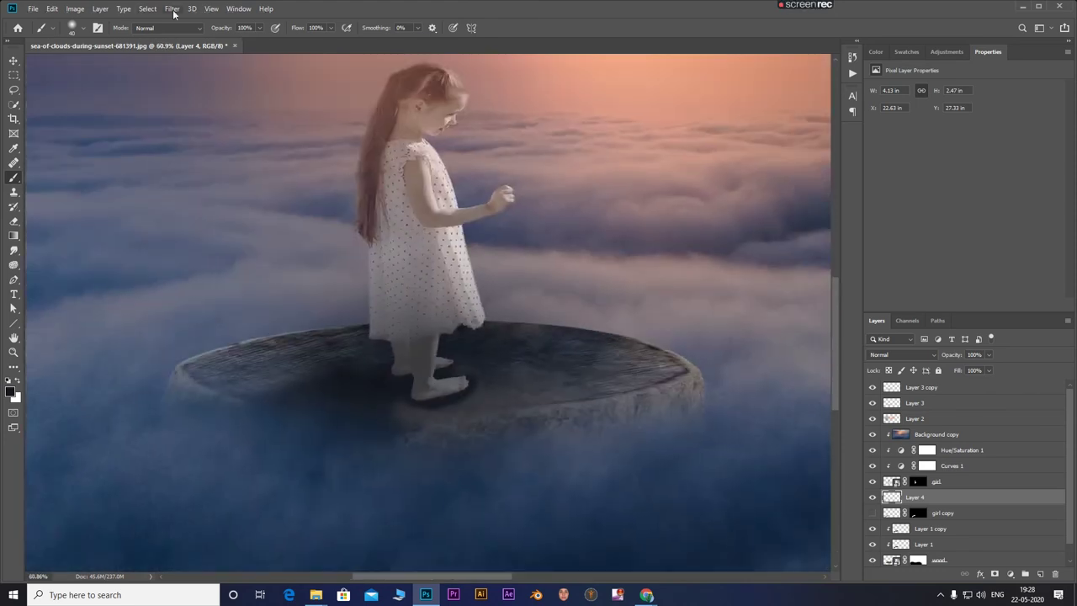
pyautogui.click(173, 10)
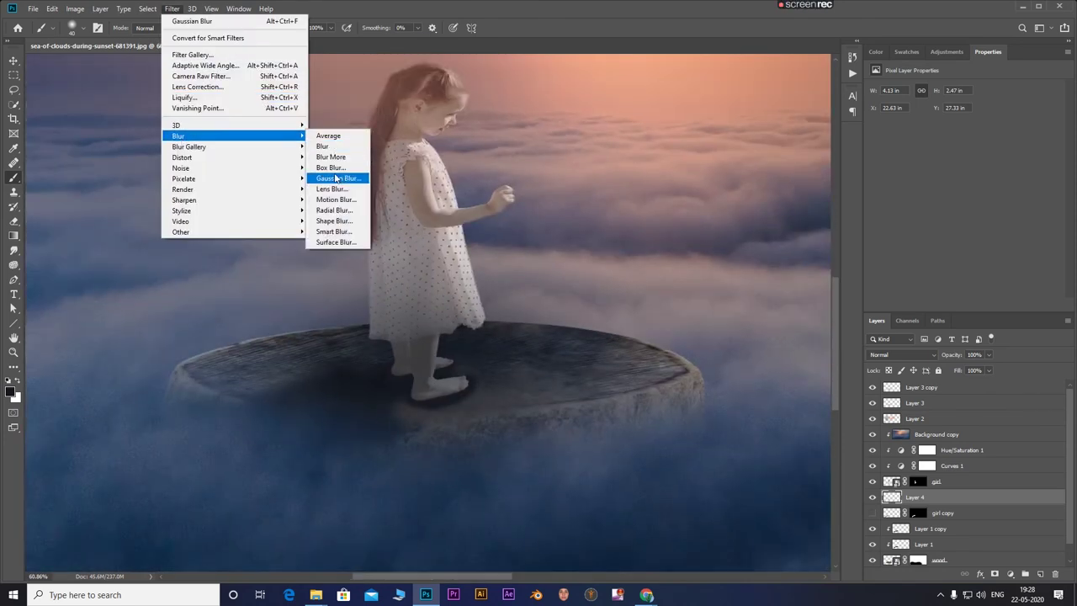
pyautogui.click(337, 178)
pyautogui.moveTo(846, 303); pyautogui.dragTo(813, 310)
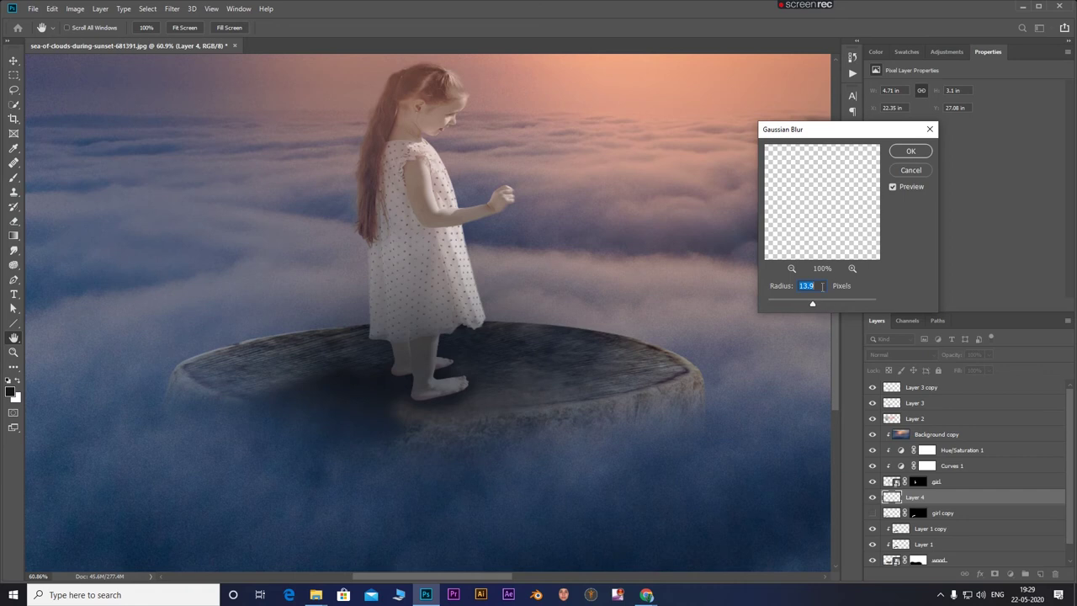
pyautogui.write('1')
pyautogui.click(909, 149)
pyautogui.press('b')
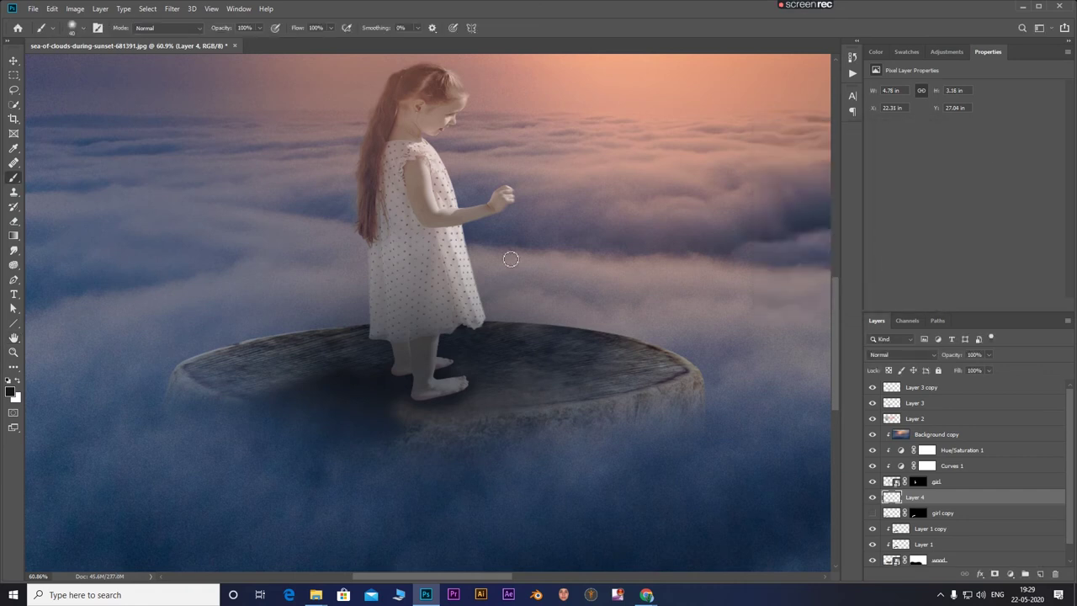
pyautogui.scroll(-4, 455, 278)
pyautogui.scroll(-2, 430, 311)
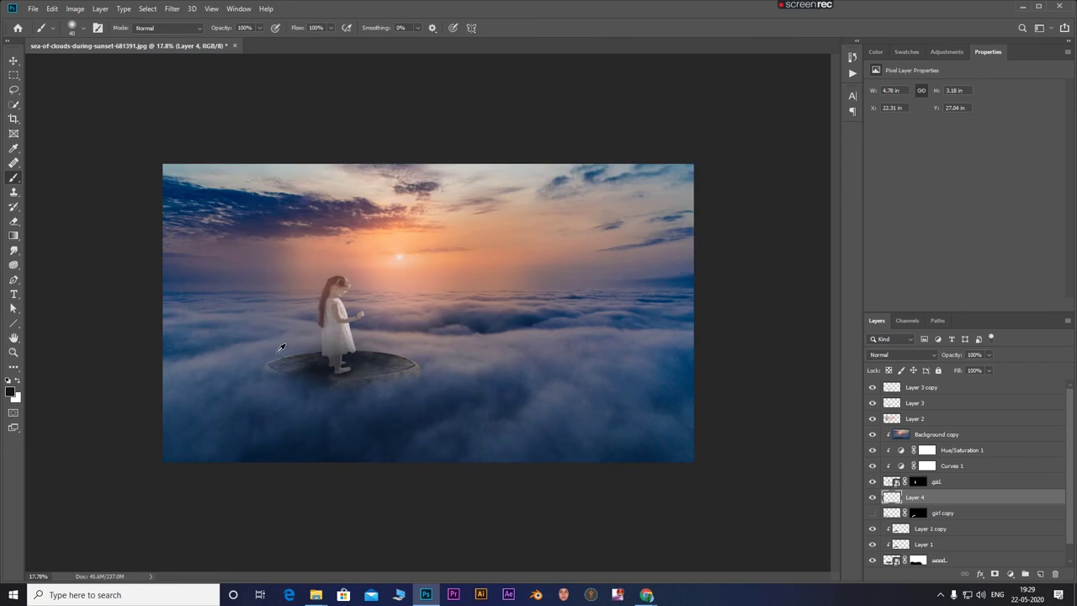
pyautogui.scroll(3, 390, 406)
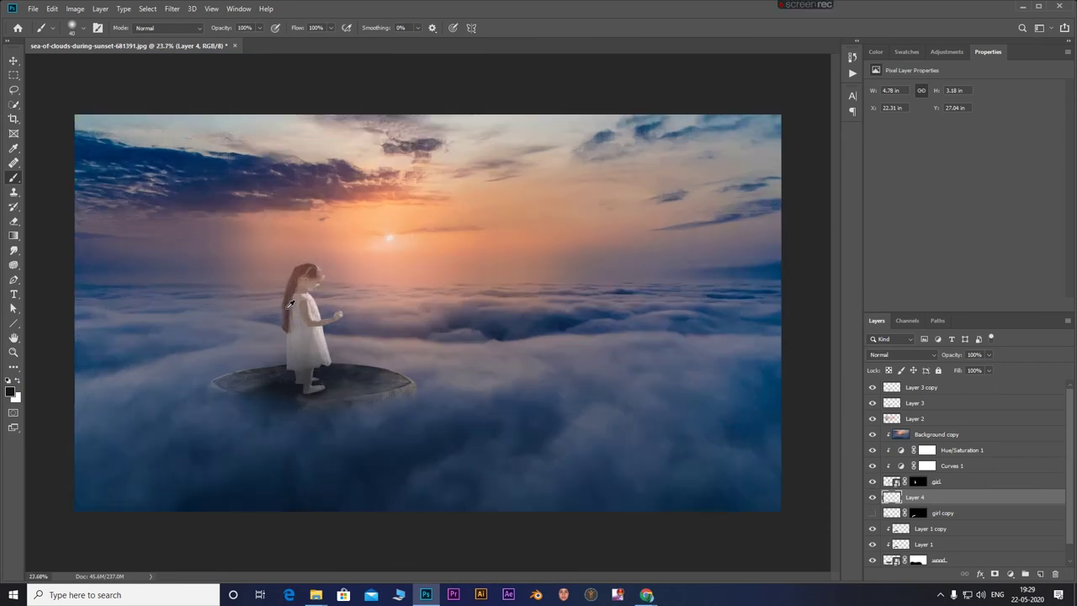
pyautogui.scroll(-3, 773, 452)
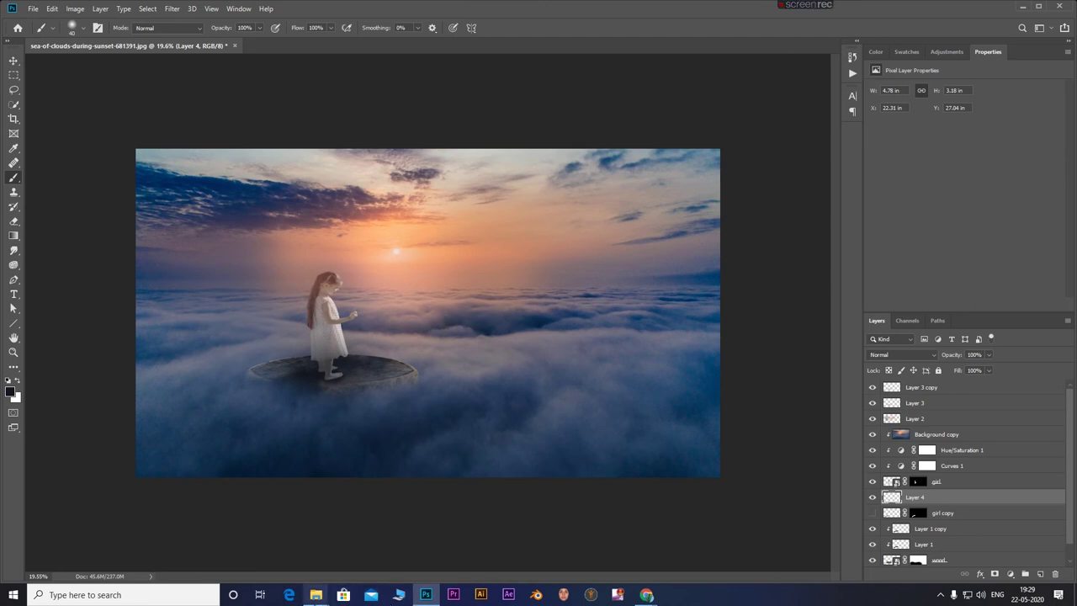
pyautogui.moveTo(315, 595)
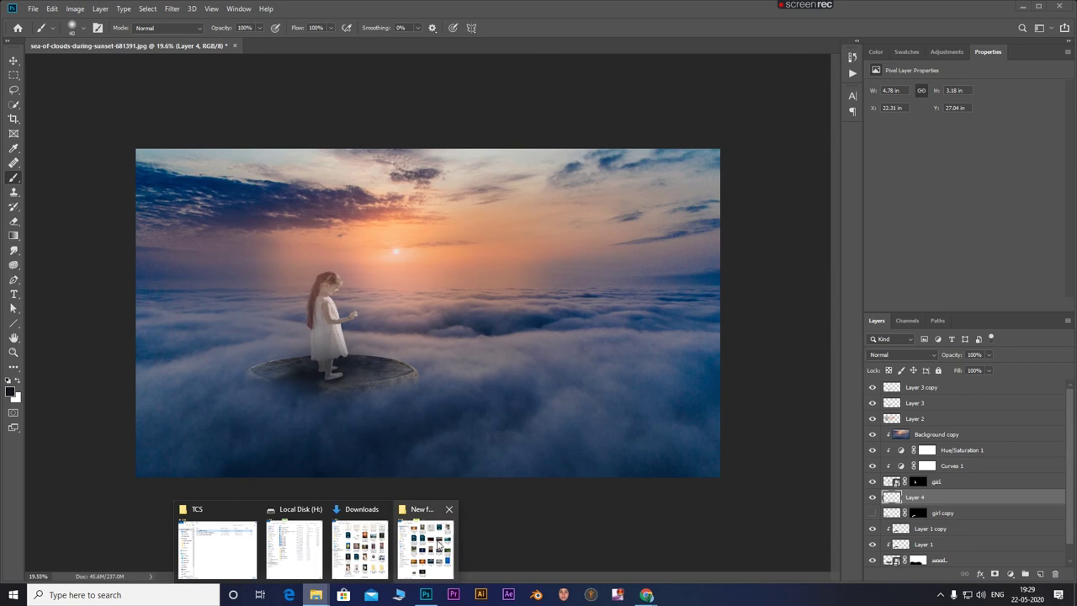
# Open blue-discus-fish-2156311.jpg from the New folder (6) Explorer window into Photoshop.
pyautogui.click(434, 547)
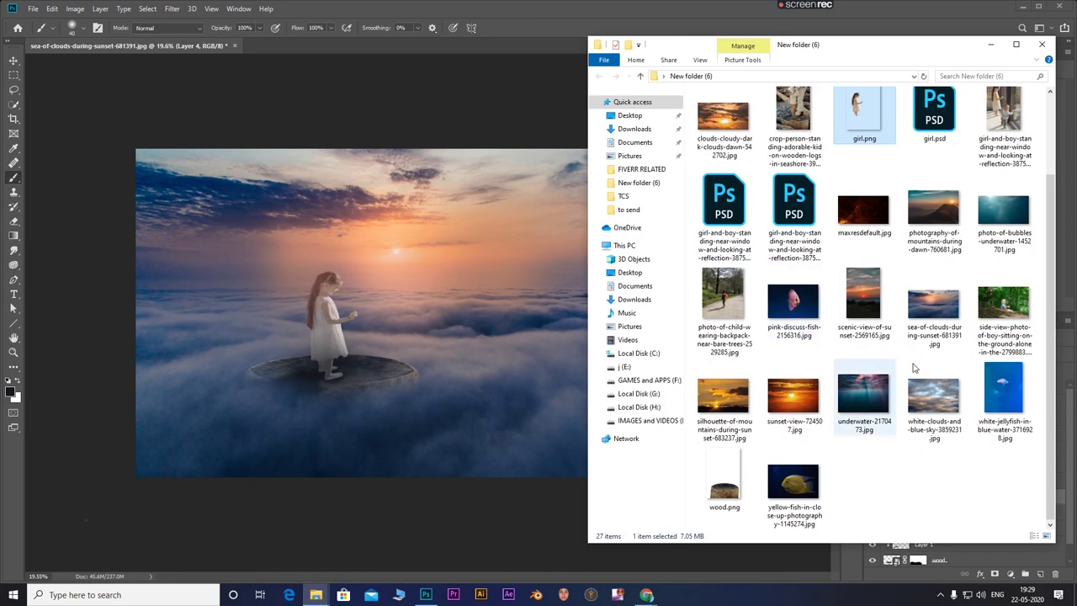
pyautogui.scroll(1, 872, 160)
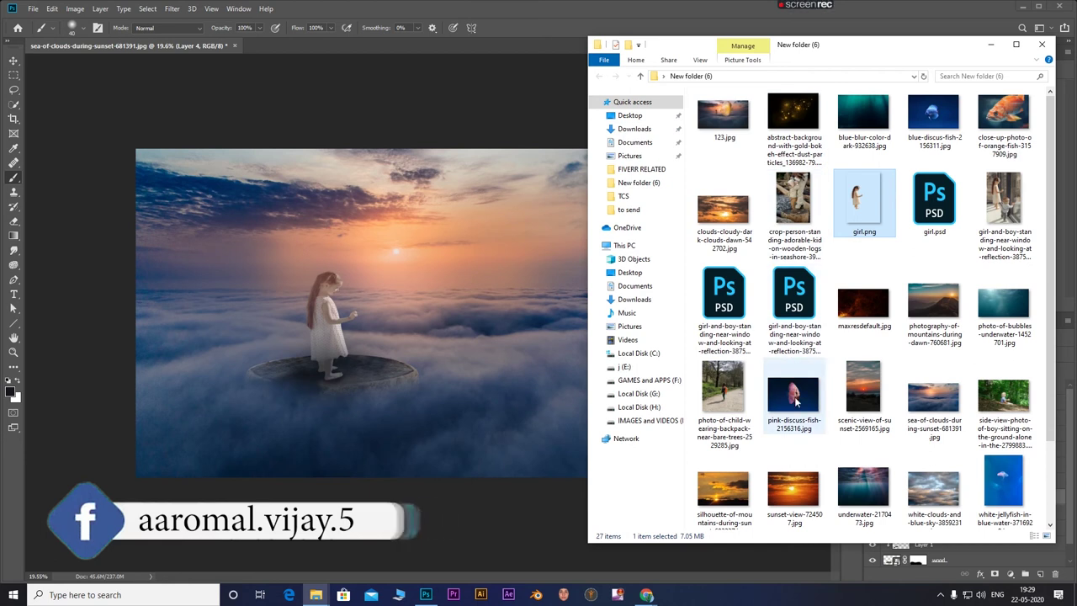
pyautogui.doubleClick(935, 114)
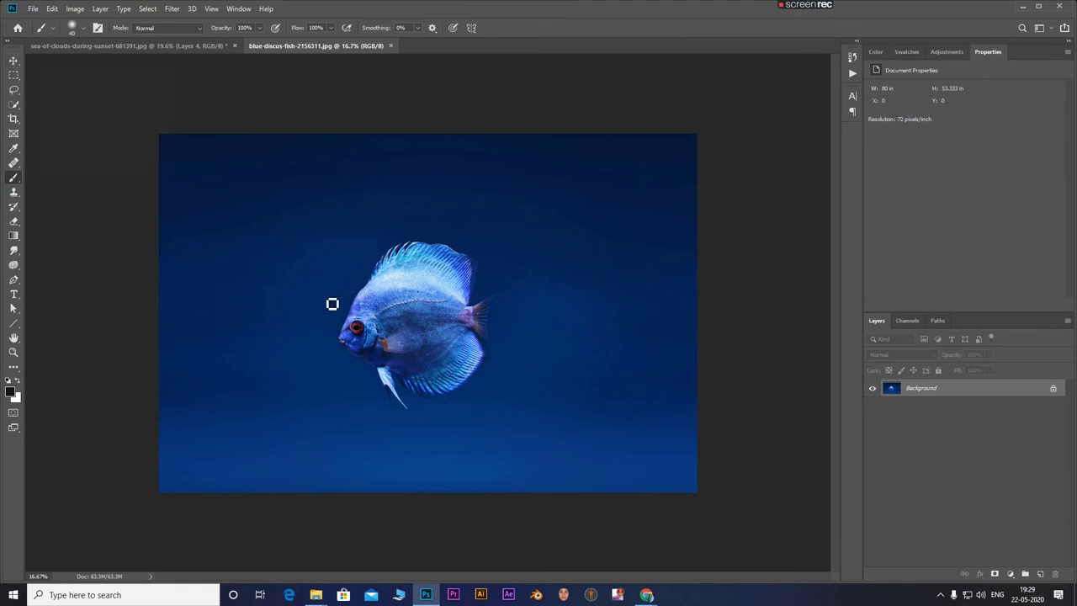
# Auto-select the discus fish with Select Subject, trying a layer mask and then undoing it.
pyautogui.click(15, 105)
pyautogui.click(296, 27)
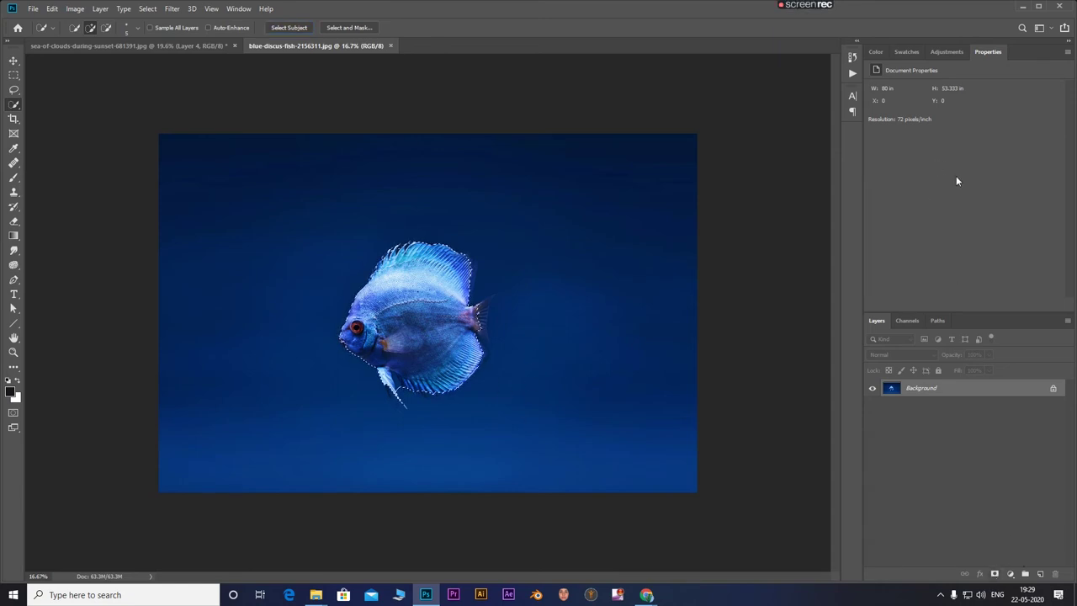
pyautogui.click(995, 575)
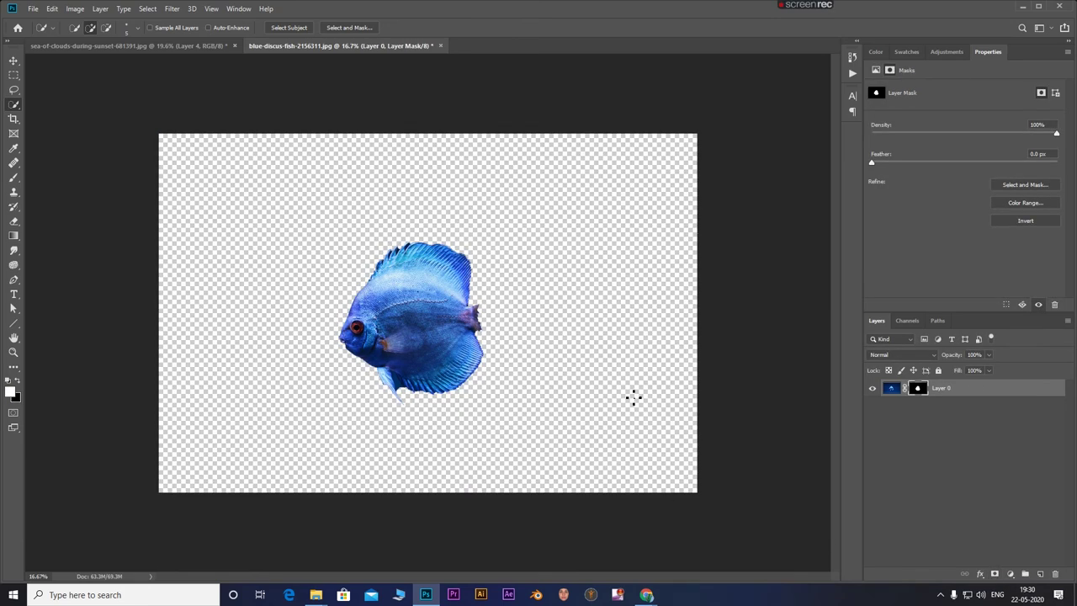
pyautogui.hotkey('ctrl', 'z')
# Add the upper tail fin down to its tip to the Quick Selection.
pyautogui.scroll(2, 505, 340)
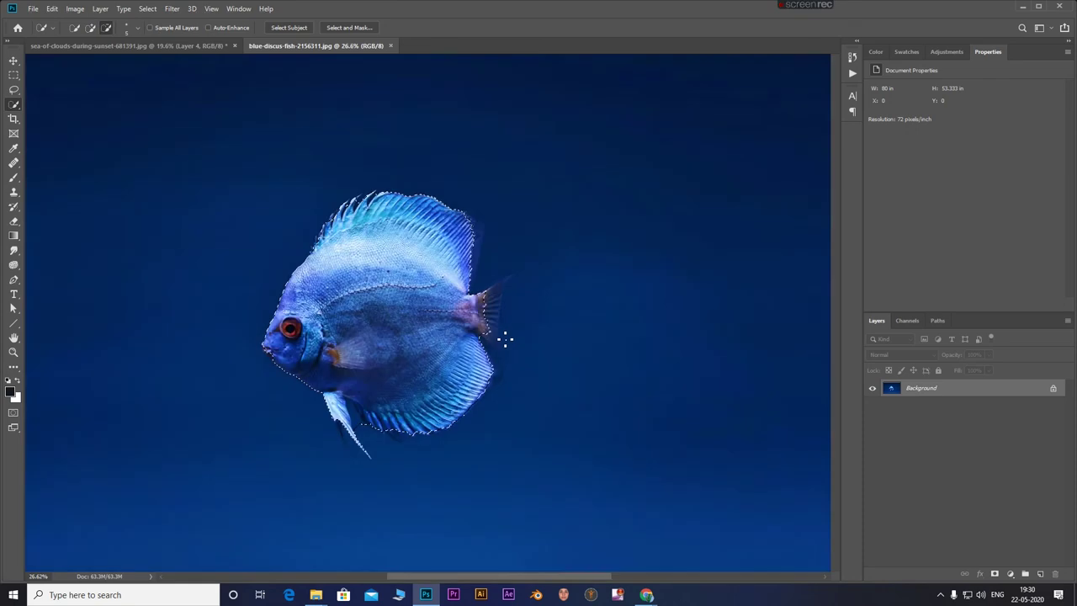
pyautogui.scroll(2, 505, 341)
pyautogui.scroll(2, 505, 340)
pyautogui.scroll(2, 516, 247)
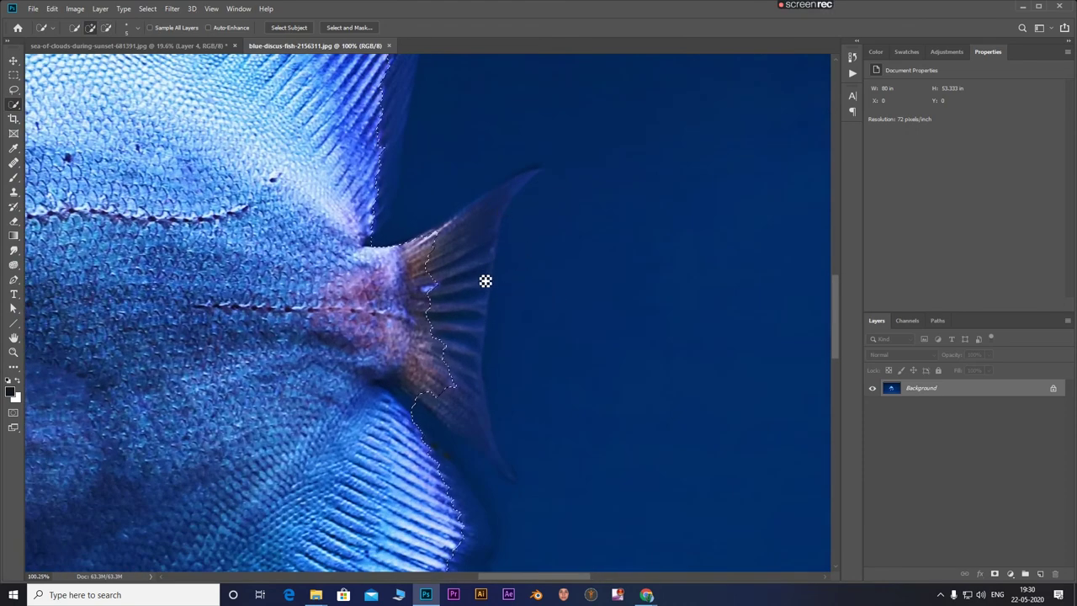
pyautogui.click(496, 215)
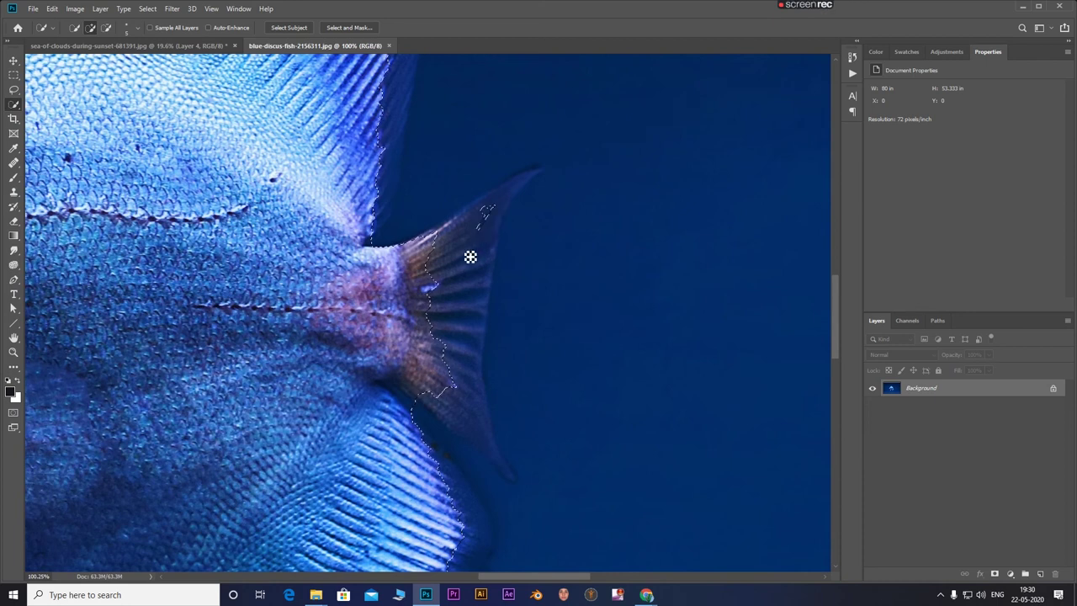
pyautogui.moveTo(441, 319)
pyautogui.mouseDown()
pyautogui.moveTo(544, 175)
pyautogui.moveTo(488, 269)
pyautogui.moveTo(533, 183)
pyautogui.moveTo(497, 230)
pyautogui.moveTo(483, 390)
pyautogui.moveTo(472, 361)
pyautogui.moveTo(461, 433)
pyautogui.moveTo(558, 505)
pyautogui.moveTo(494, 457)
pyautogui.mouseUp()
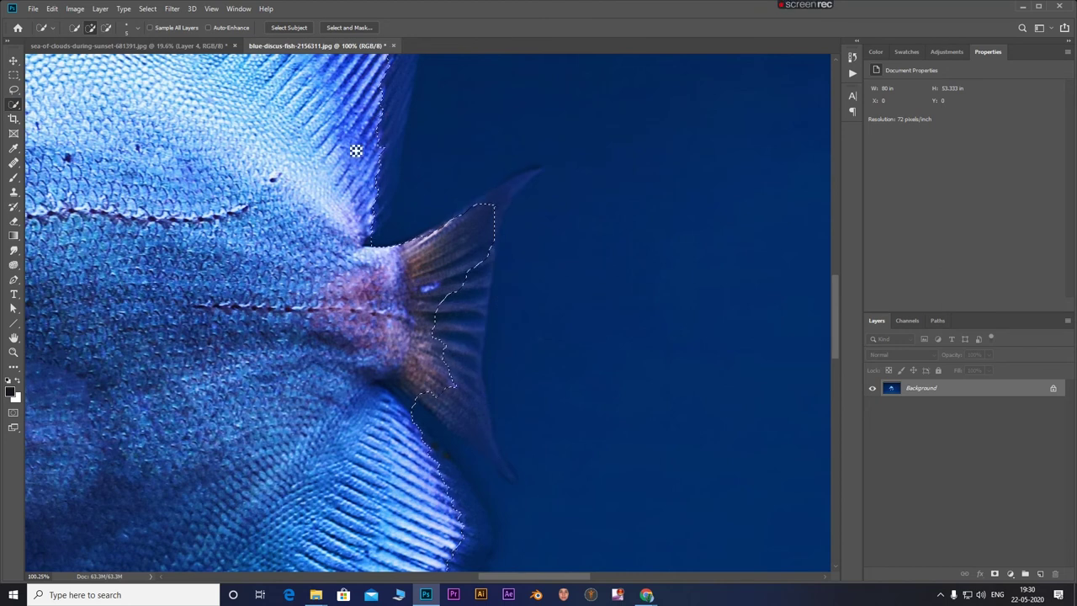
# In Select and Mask, lower the red overlay opacity and choose the Refine Edge Brush.
pyautogui.click(350, 26)
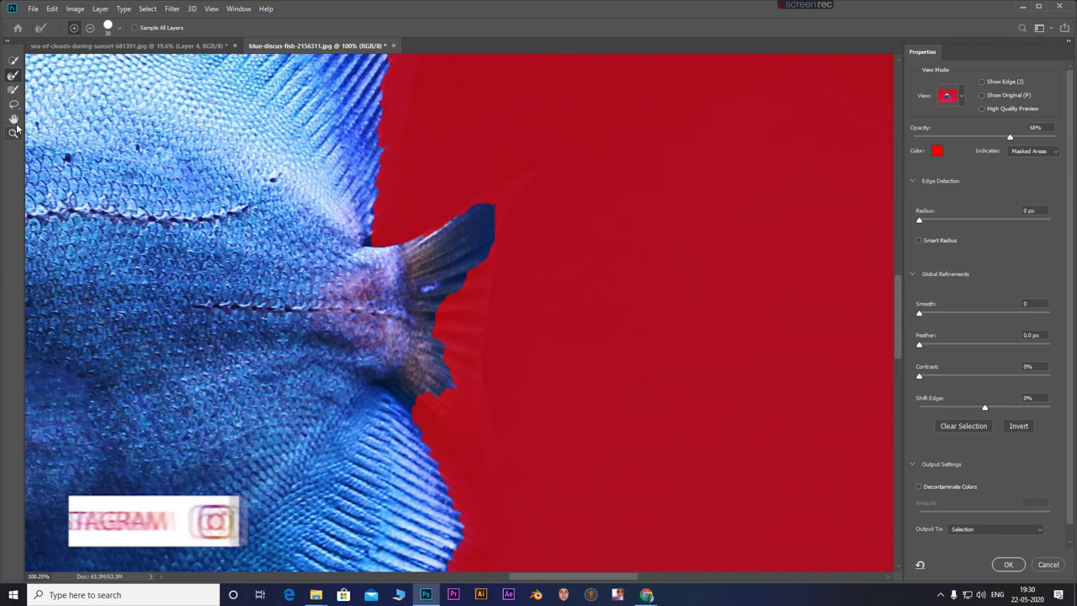
pyautogui.click(14, 91)
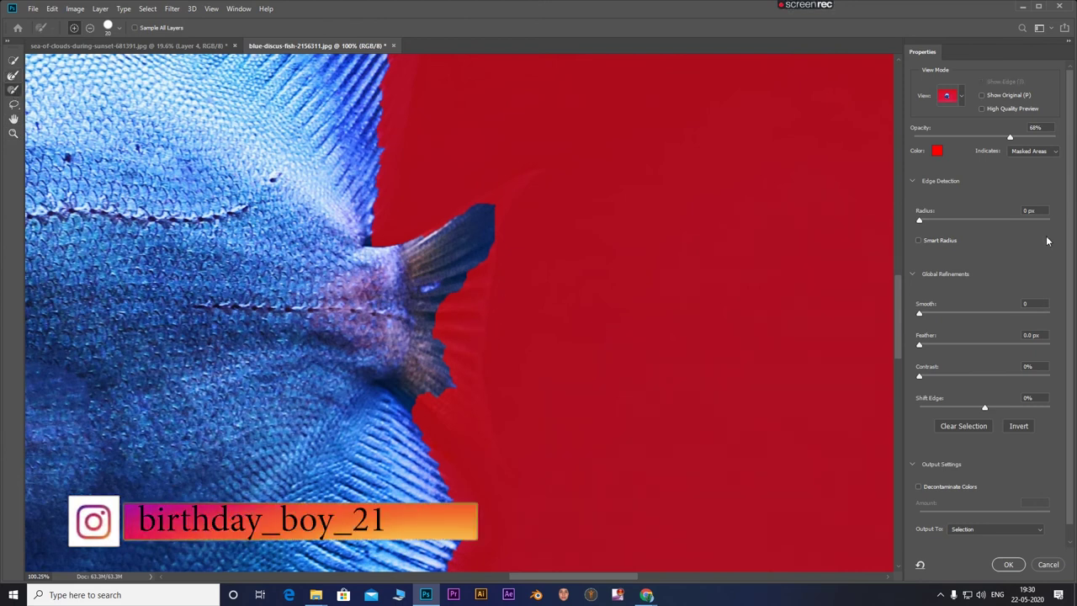
pyautogui.moveTo(1011, 136); pyautogui.dragTo(958, 137)
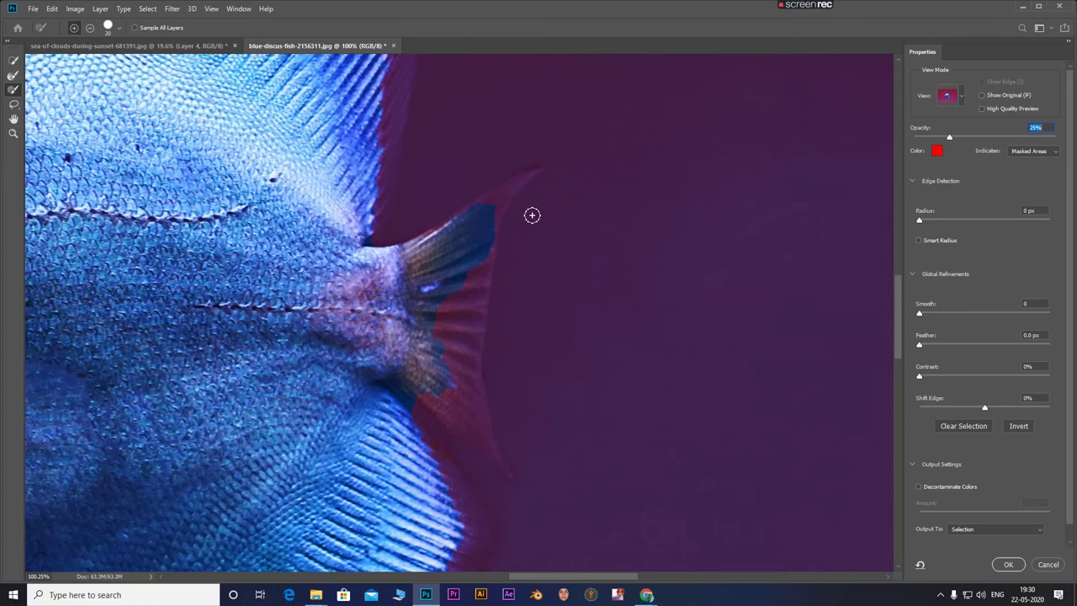
pyautogui.press('alt')
# Confirm the edge refinement and begin a Pen path along the tail fin edge.
pyautogui.click(1049, 565)
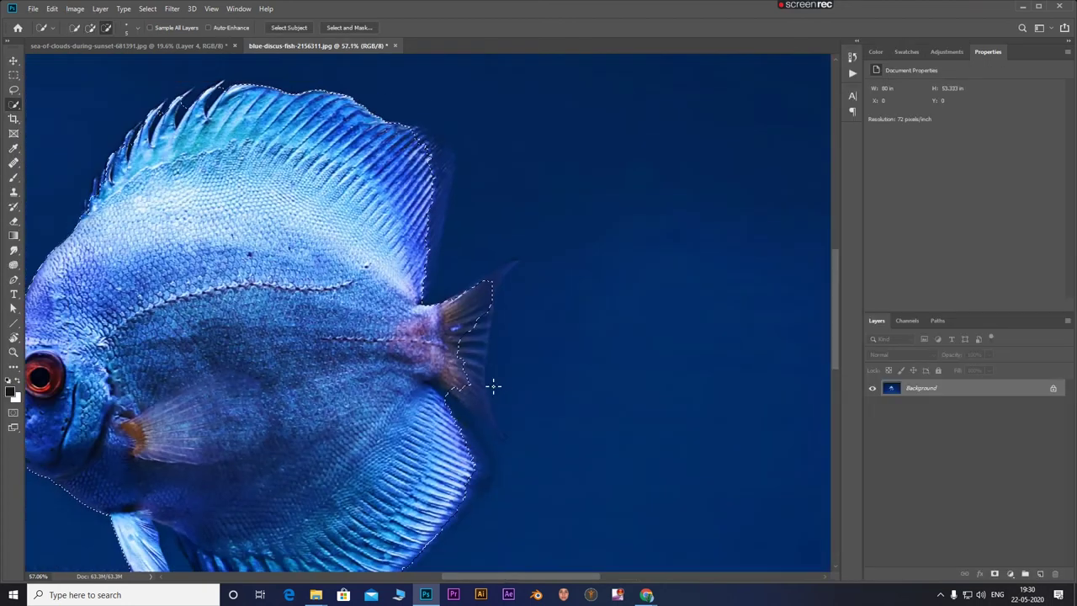
pyautogui.scroll(3, 534, 281)
pyautogui.press('p')
pyautogui.click(394, 314)
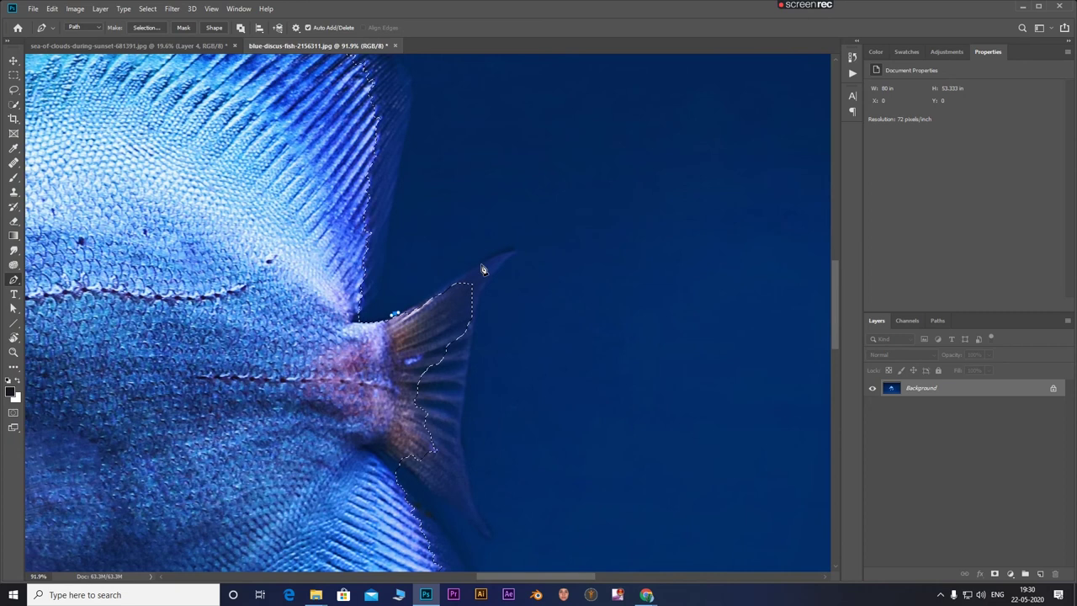
pyautogui.moveTo(503, 252); pyautogui.dragTo(509, 253)
pyautogui.moveTo(474, 320); pyautogui.dragTo(474, 333)
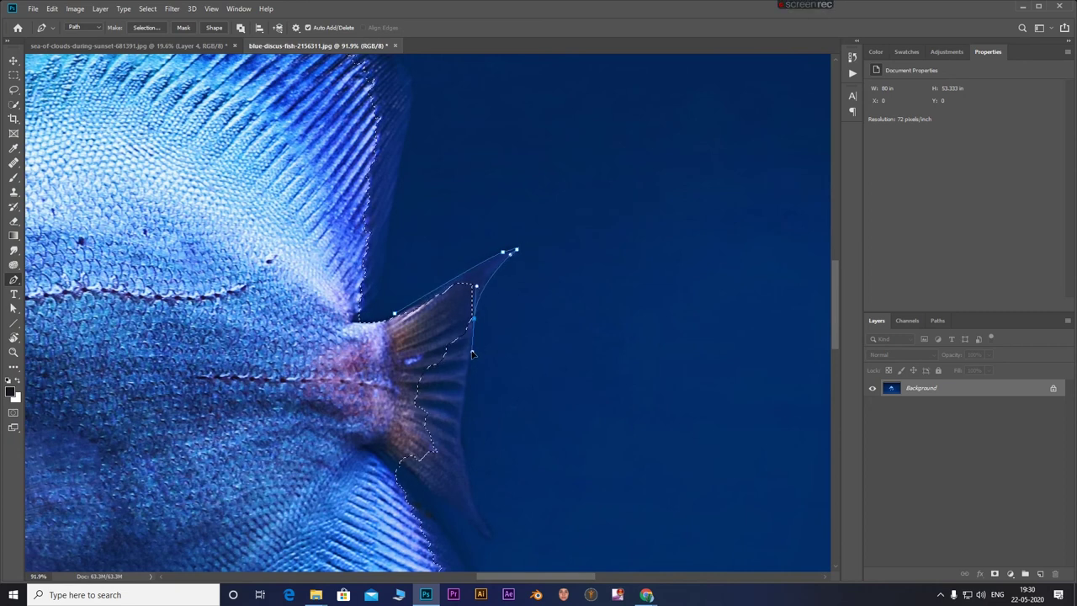
pyautogui.click(472, 500)
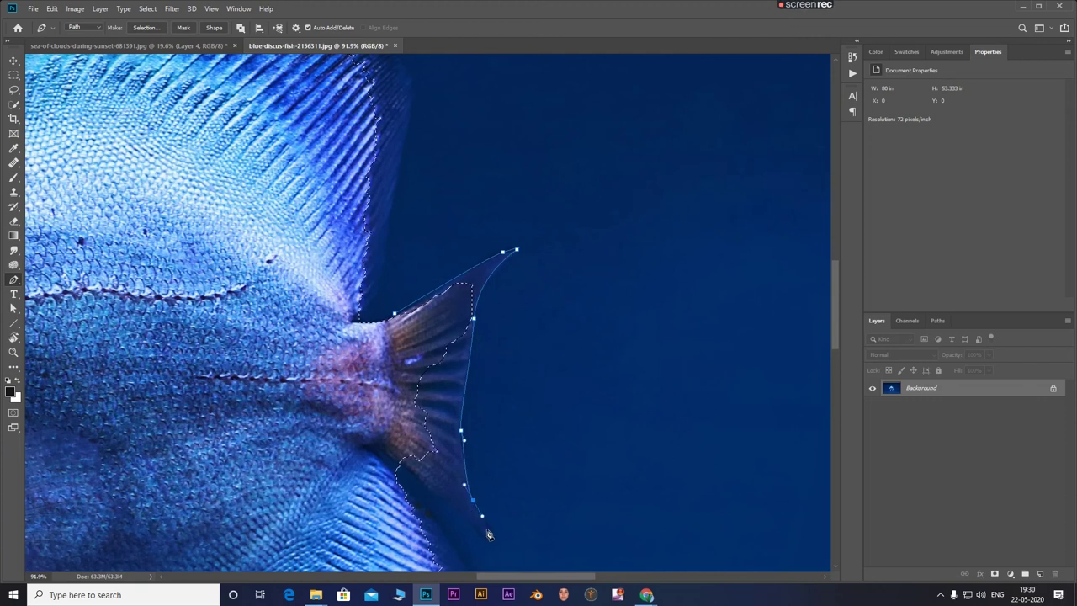
pyautogui.moveTo(493, 537); pyautogui.dragTo(497, 546)
pyautogui.moveTo(416, 475)
pyautogui.mouseDown()
pyautogui.moveTo(407, 472)
pyautogui.moveTo(422, 484)
pyautogui.mouseUp()
# Extend the Pen path with curved and corner points along the lower fin edge.
pyautogui.scroll(-2, 419, 471)
pyautogui.scroll(-6, 437, 455)
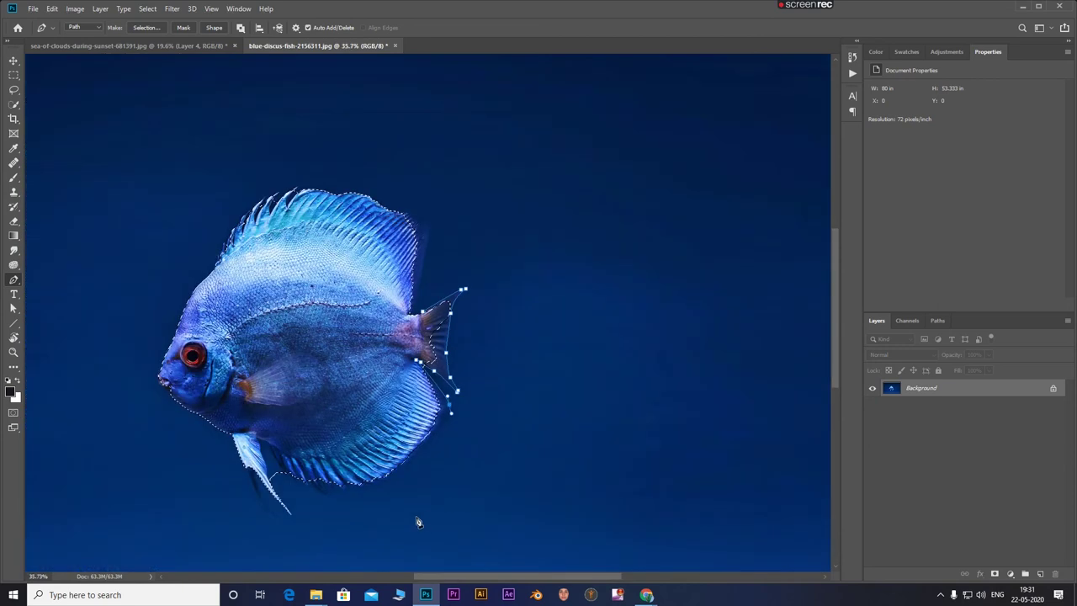
pyautogui.scroll(5, 418, 517)
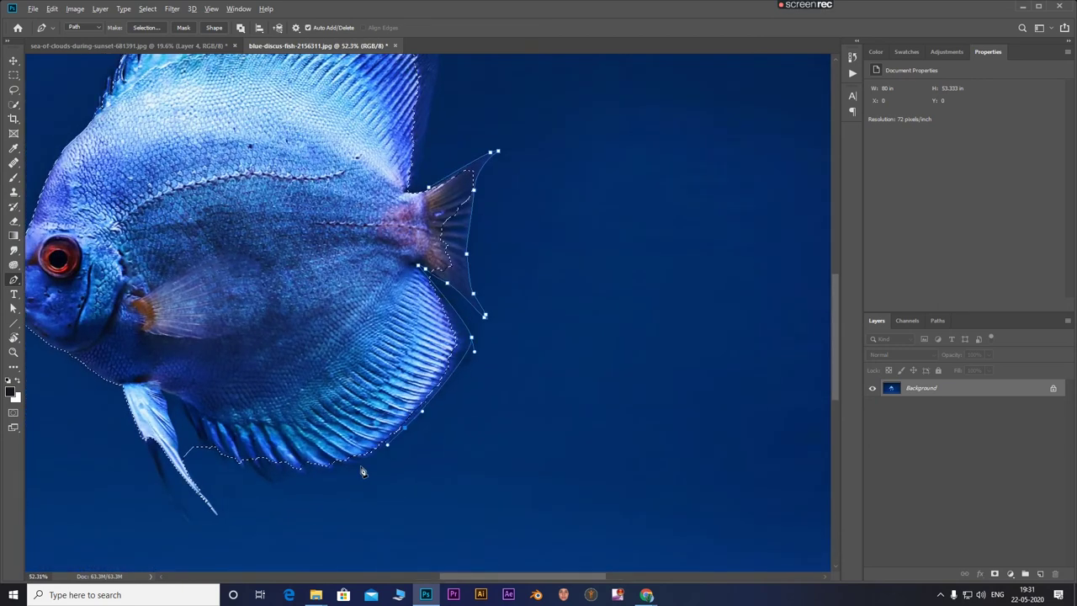
pyautogui.scroll(4, 363, 472)
pyautogui.scroll(2, 361, 463)
pyautogui.click(436, 408)
pyautogui.moveTo(408, 433); pyautogui.dragTo(422, 435)
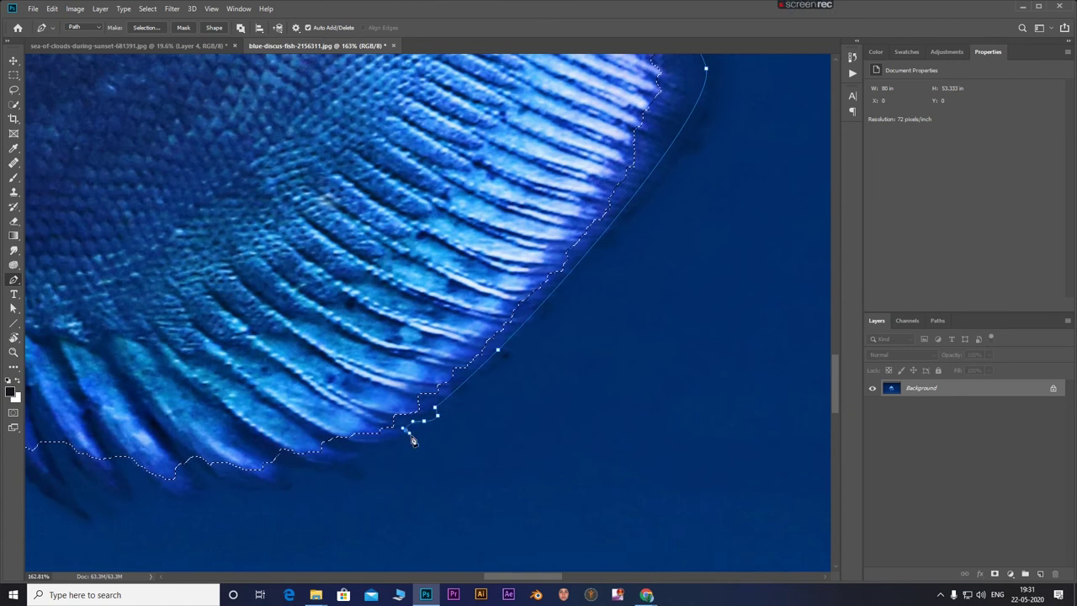
pyautogui.moveTo(364, 457); pyautogui.dragTo(354, 474)
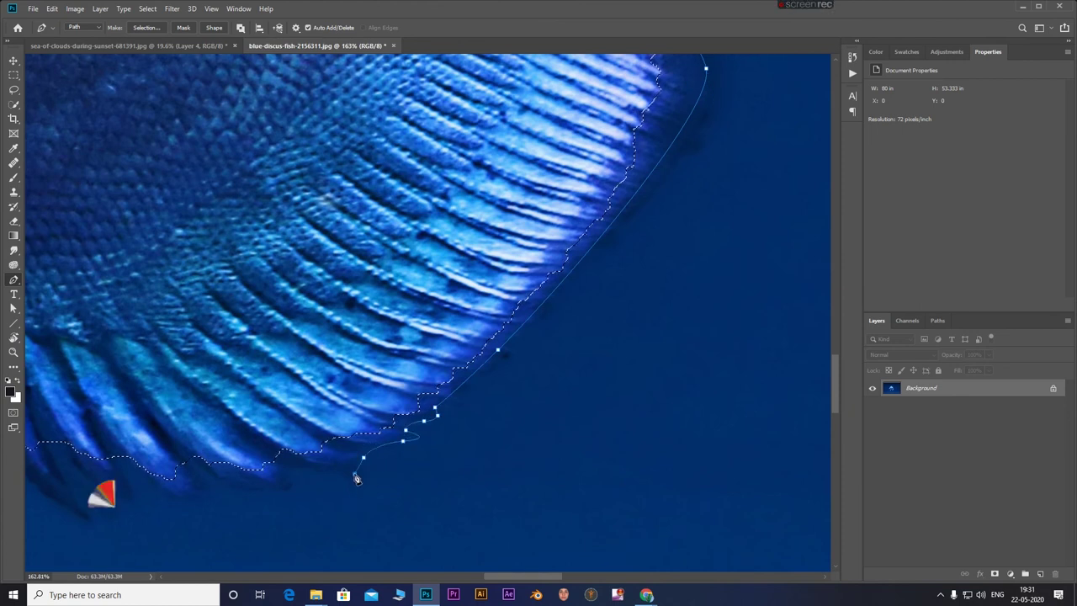
pyautogui.click(310, 468)
pyautogui.moveTo(283, 457); pyautogui.dragTo(292, 486)
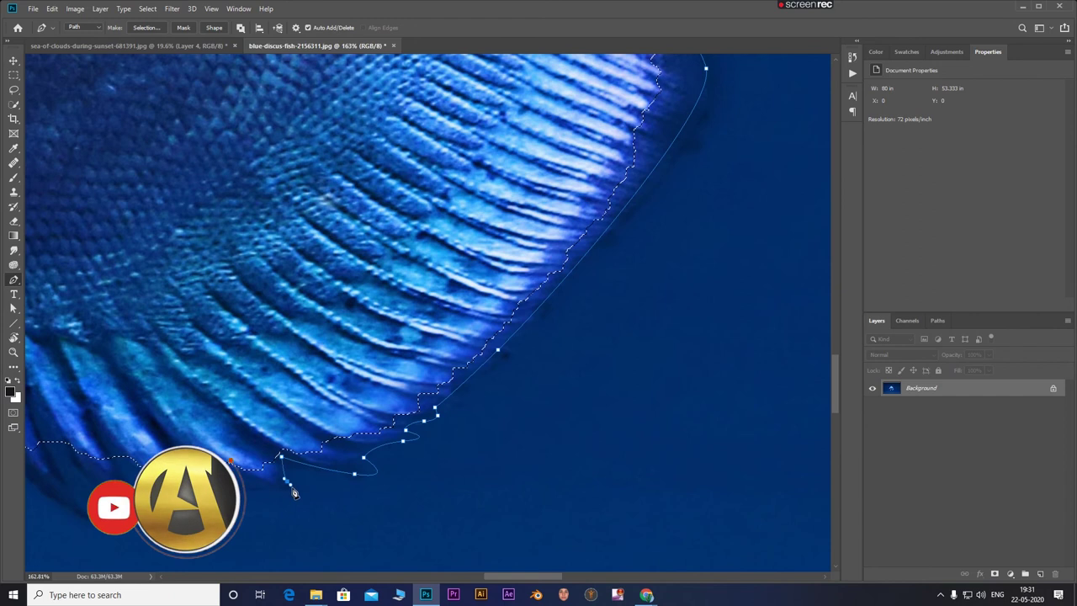
pyautogui.moveTo(172, 438)
pyautogui.mouseDown()
pyautogui.moveTo(202, 495)
pyautogui.moveTo(117, 476)
pyautogui.mouseUp()
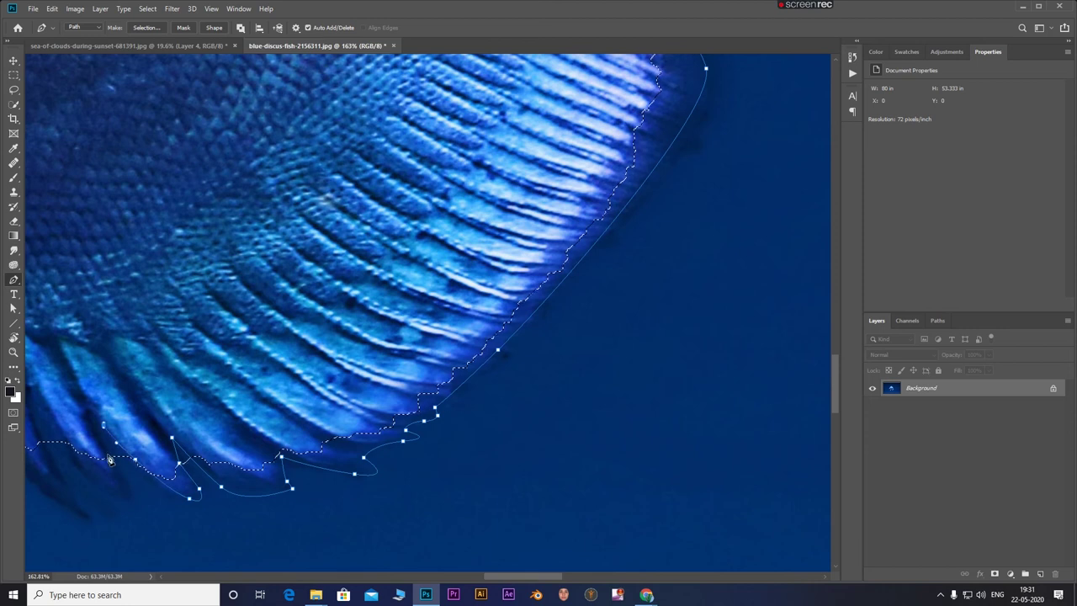
# Trace the path around each jagged lower fin ray tip.
pyautogui.scroll(-3, 129, 487)
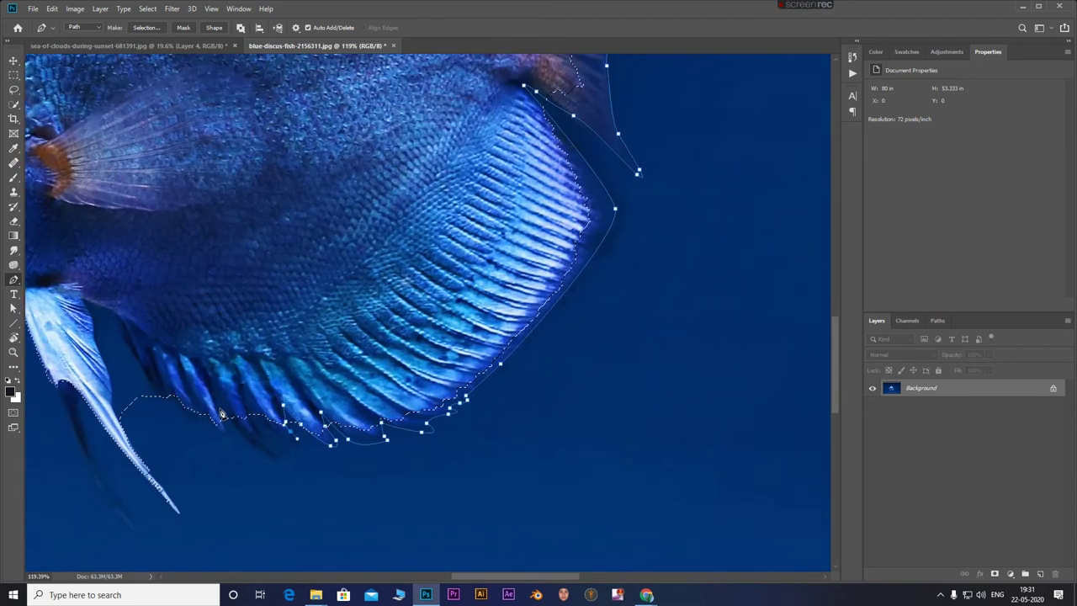
pyautogui.scroll(5, 300, 469)
pyautogui.moveTo(426, 497); pyautogui.dragTo(368, 484)
pyautogui.moveTo(325, 424)
pyautogui.mouseDown()
pyautogui.moveTo(268, 336)
pyautogui.moveTo(266, 376)
pyautogui.mouseUp()
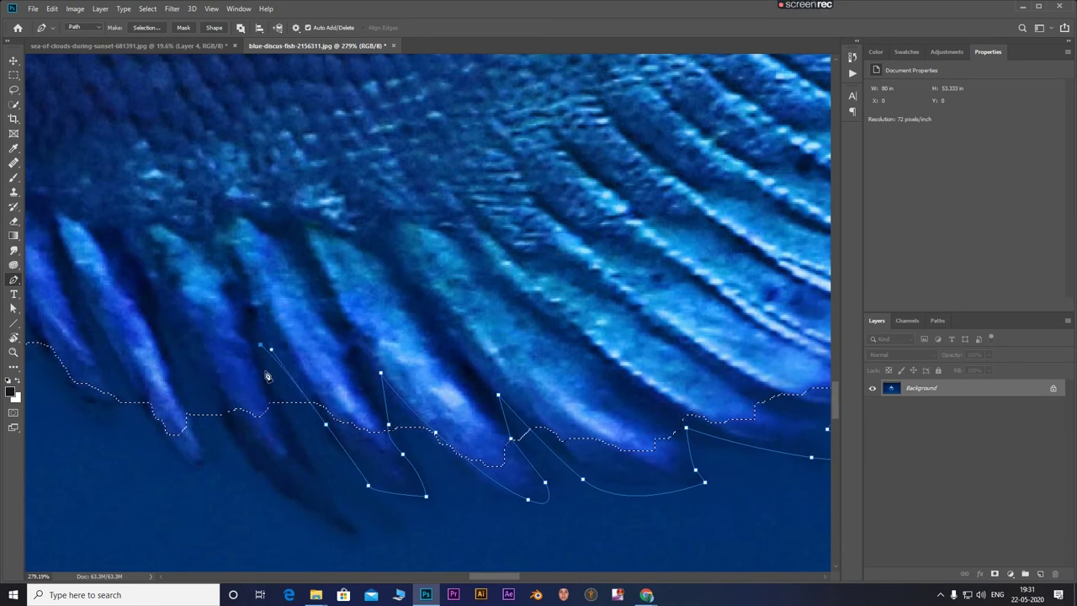
pyautogui.moveTo(349, 520); pyautogui.dragTo(368, 536)
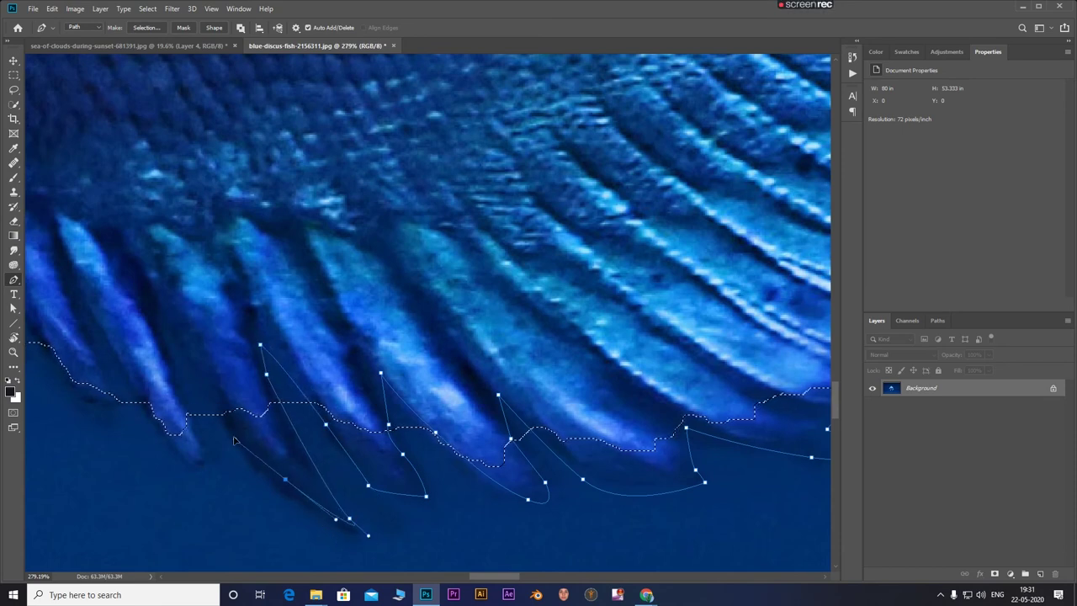
pyautogui.moveTo(226, 418); pyautogui.dragTo(202, 371)
pyautogui.click(200, 366)
pyautogui.click(184, 391)
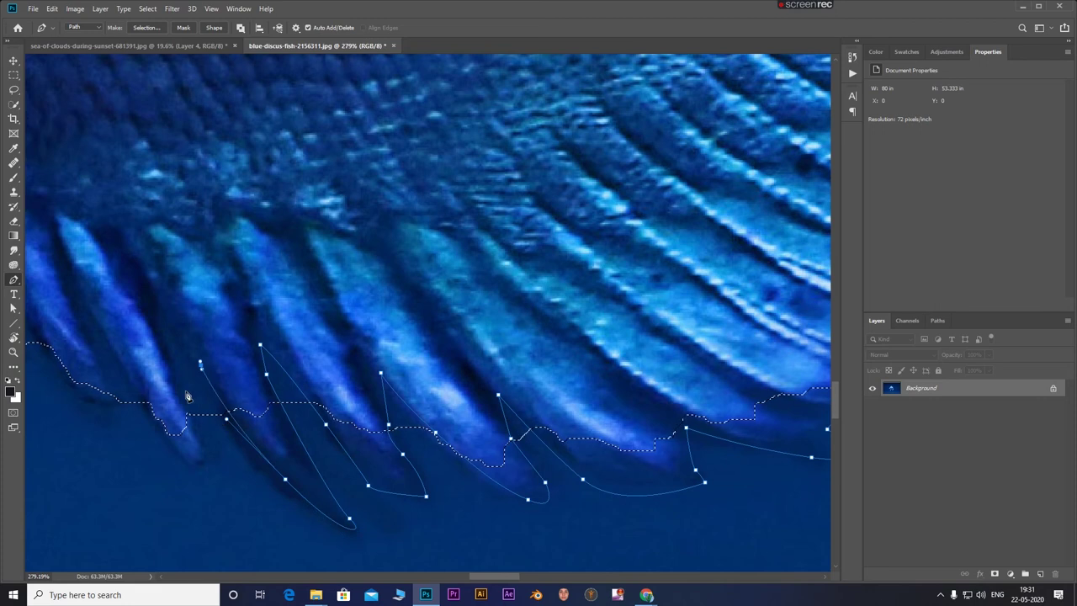
pyautogui.scroll(-5, 197, 484)
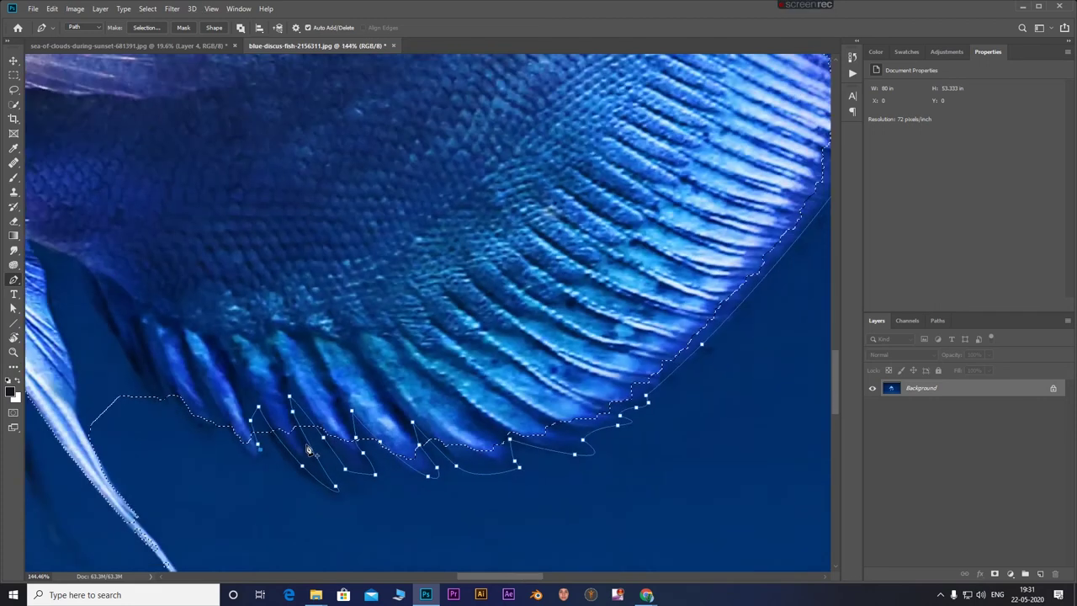
pyautogui.scroll(5, 219, 479)
pyautogui.moveTo(253, 469); pyautogui.dragTo(229, 460)
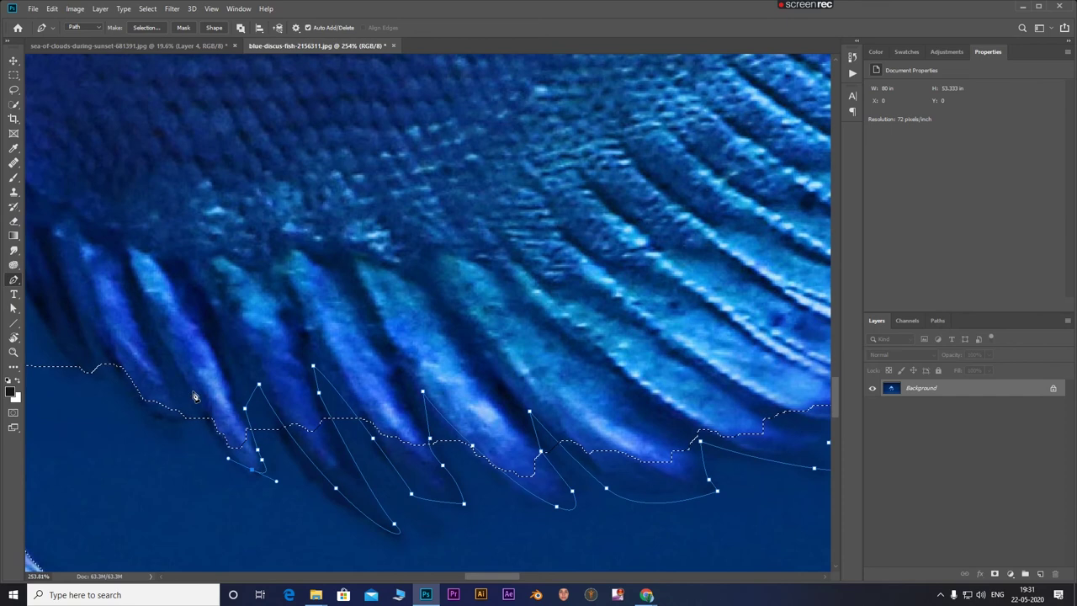
pyautogui.scroll(-2, 160, 361)
pyautogui.scroll(-2, 210, 375)
pyautogui.scroll(3, 305, 391)
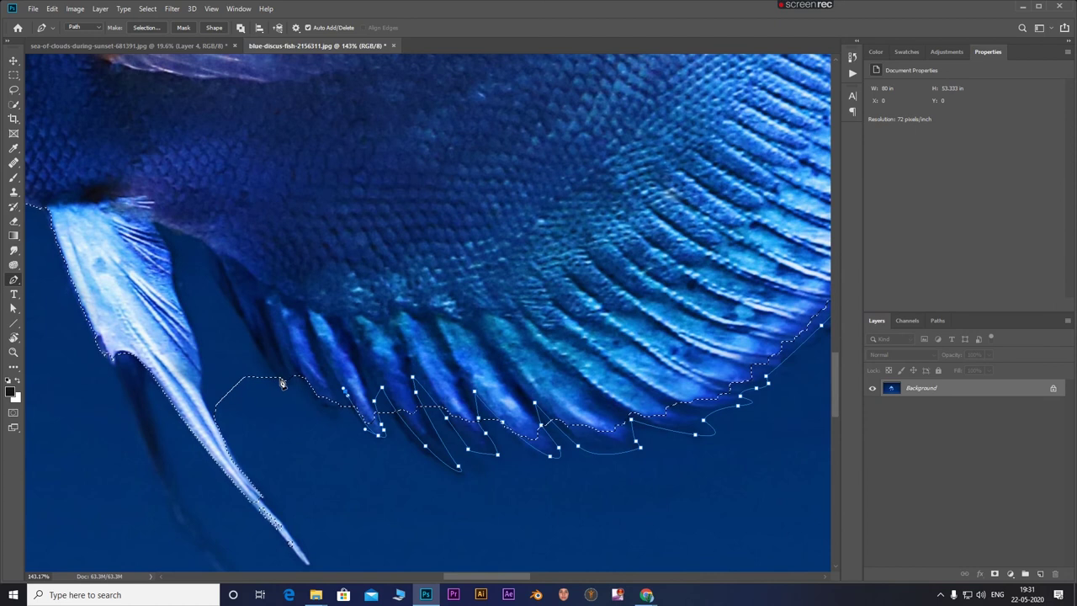
pyautogui.scroll(-3, 333, 375)
# Convert the traced lower fin path into part of the selection.
pyautogui.scroll(-2, 387, 387)
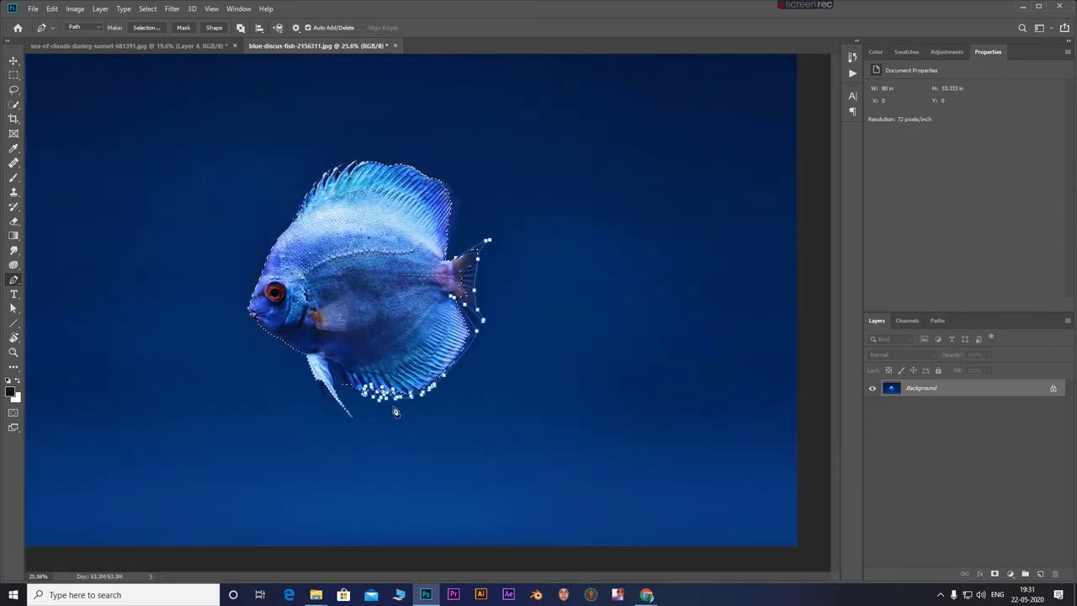
pyautogui.scroll(1, 421, 401)
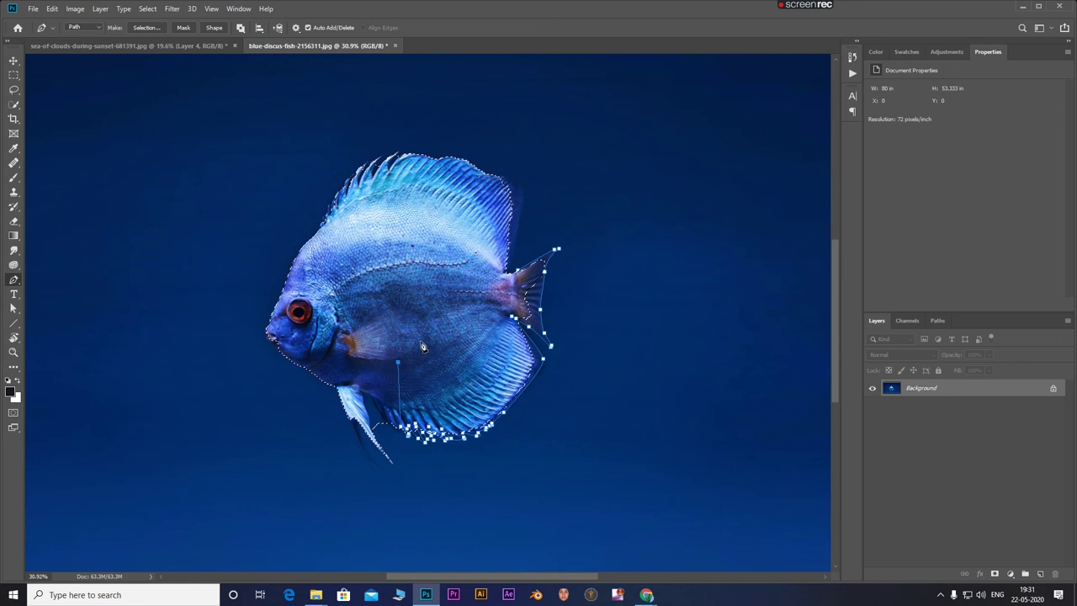
pyautogui.press('Escape')
pyautogui.scroll(3, 523, 212)
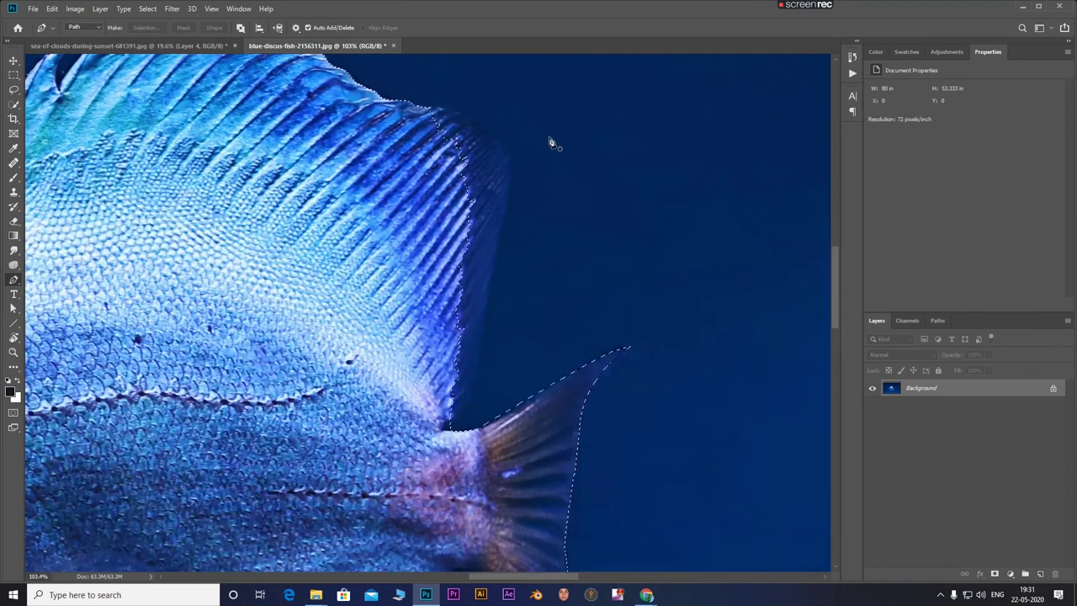
# Pen-trace the top fin's outer edge and add it to the selection with Ctrl+Enter.
pyautogui.click(420, 108)
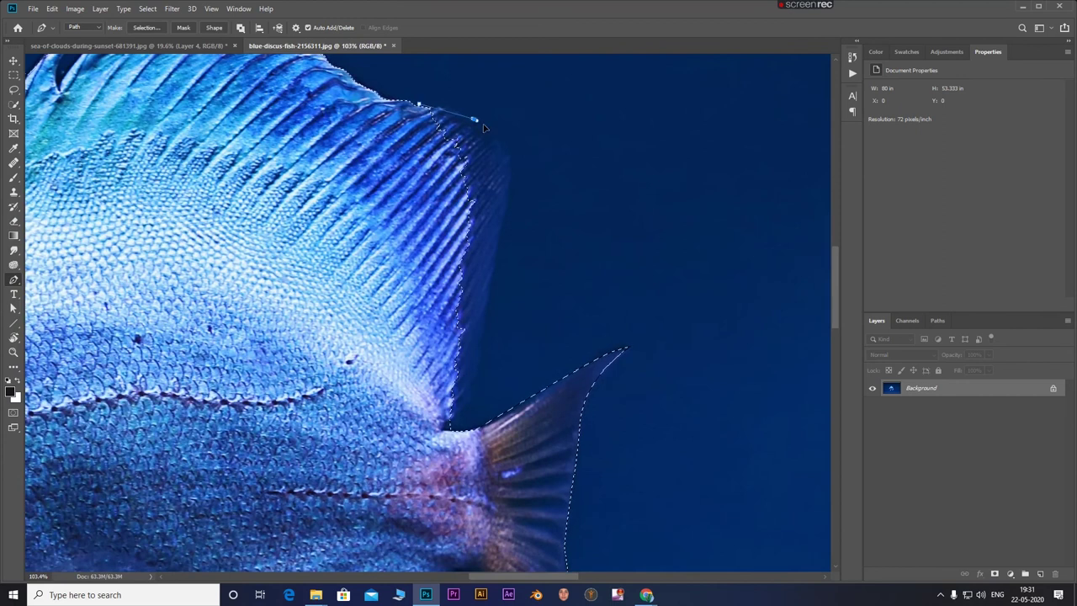
pyautogui.moveTo(492, 288); pyautogui.dragTo(492, 316)
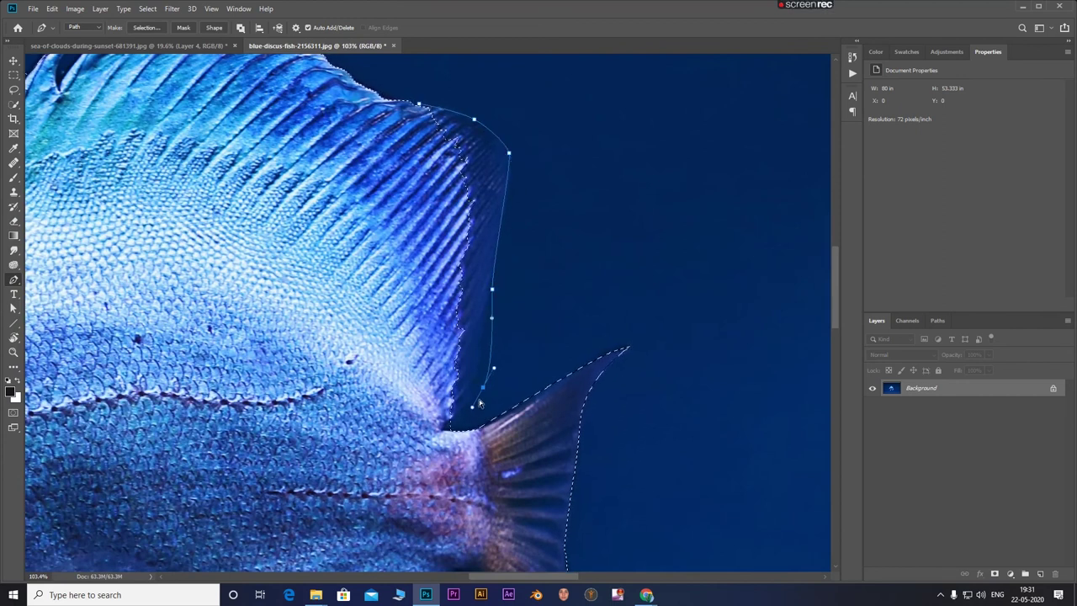
pyautogui.moveTo(485, 354); pyautogui.dragTo(481, 371)
pyautogui.click(452, 424)
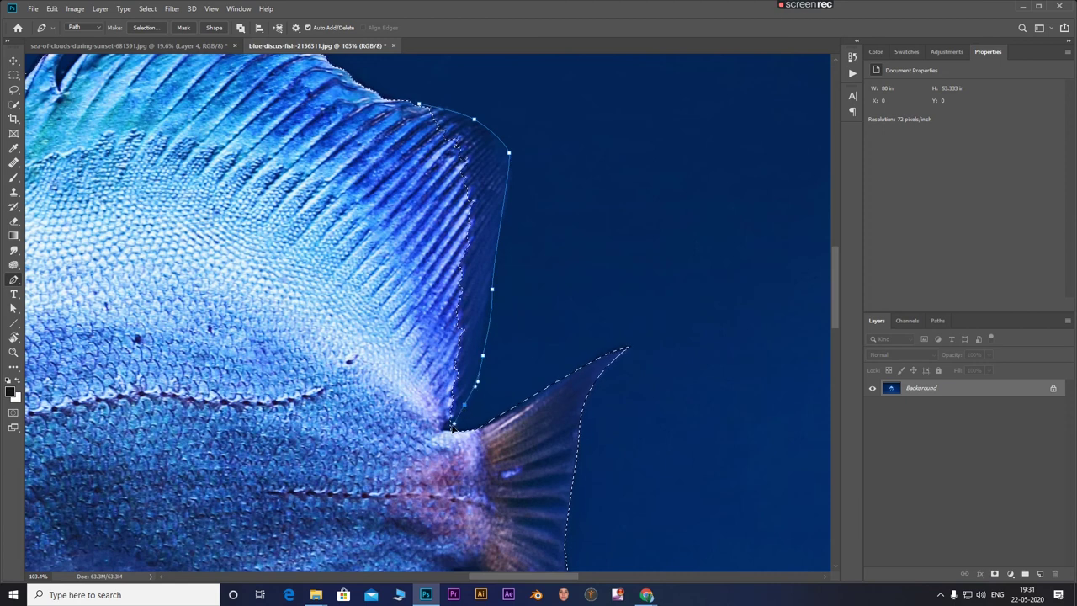
pyautogui.moveTo(384, 438); pyautogui.dragTo(313, 214)
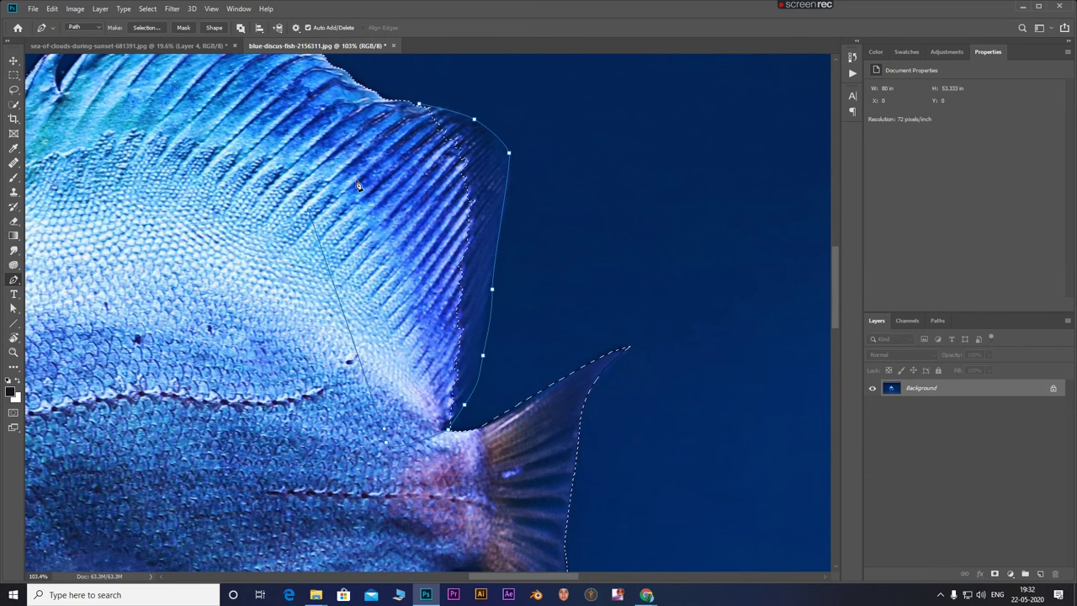
pyautogui.hotkey('ctrl', 'Return')
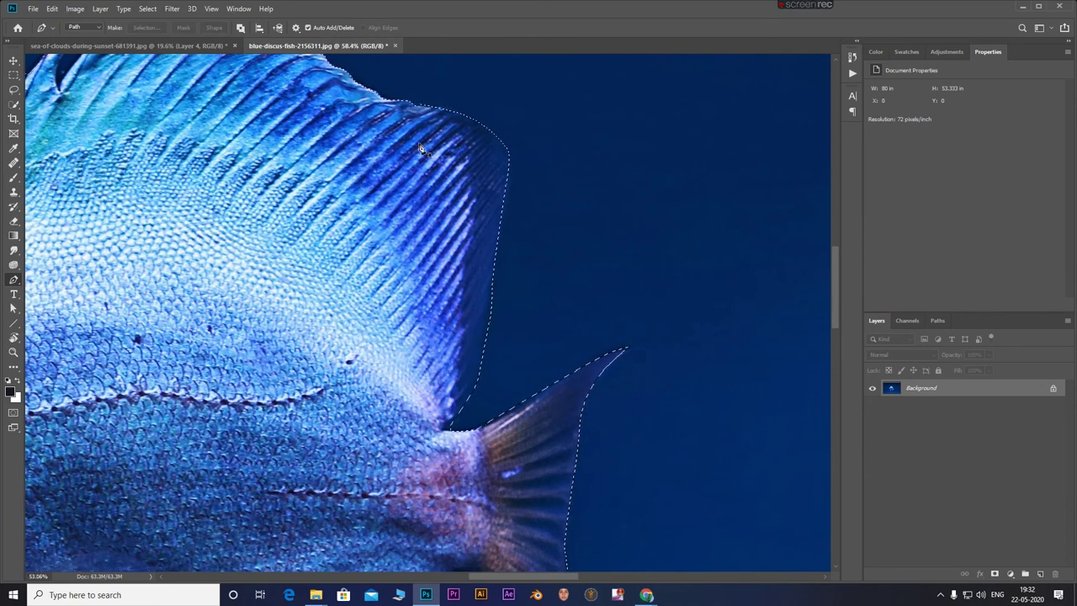
# Pen-trace the long trailing lower fin to its tip and add it to the selection.
pyautogui.scroll(-5, 420, 155)
pyautogui.scroll(5, 396, 323)
pyautogui.scroll(2, 396, 323)
pyautogui.scroll(-3, 404, 320)
pyautogui.scroll(3, 367, 370)
pyautogui.moveTo(419, 472); pyautogui.dragTo(442, 495)
pyautogui.click(447, 499)
pyautogui.click(463, 519)
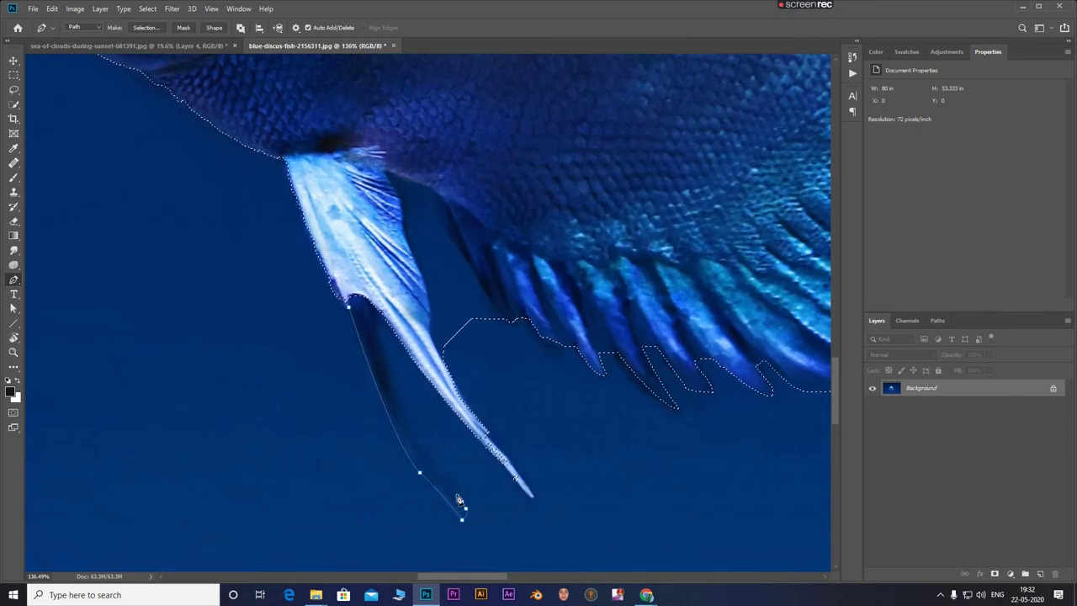
pyautogui.moveTo(381, 349); pyautogui.dragTo(376, 313)
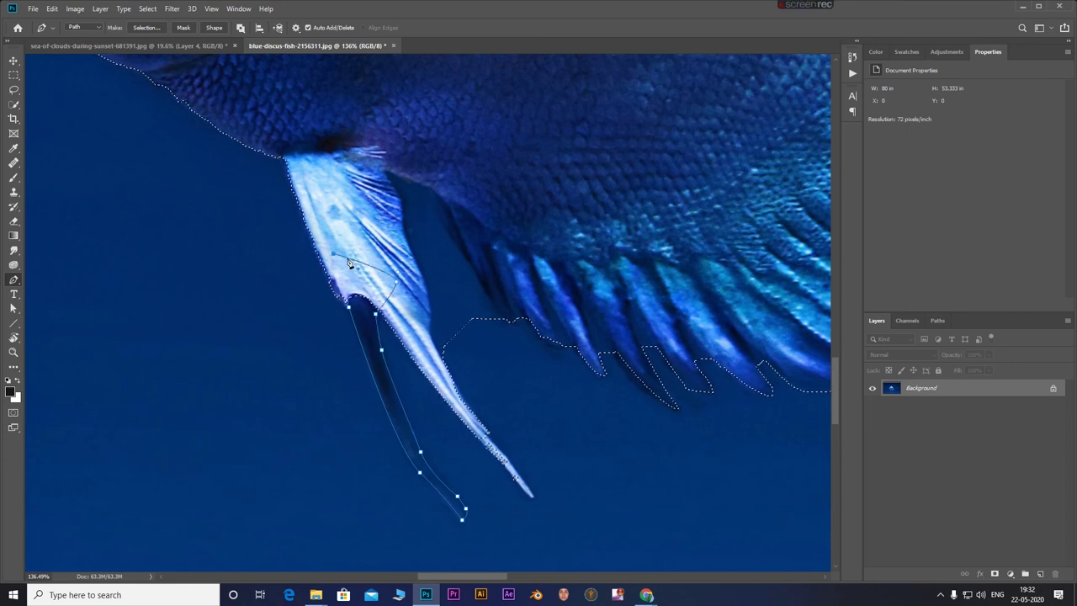
pyautogui.hotkey('ctrl', 'Return')
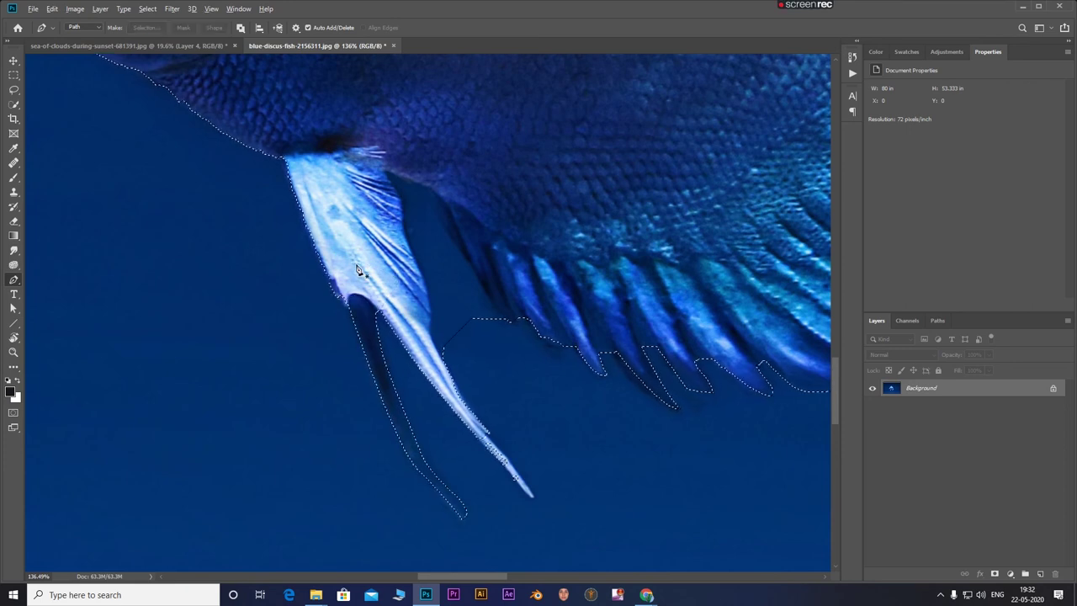
pyautogui.scroll(-3, 329, 281)
pyautogui.scroll(-3, 329, 281)
pyautogui.scroll(-2, 329, 281)
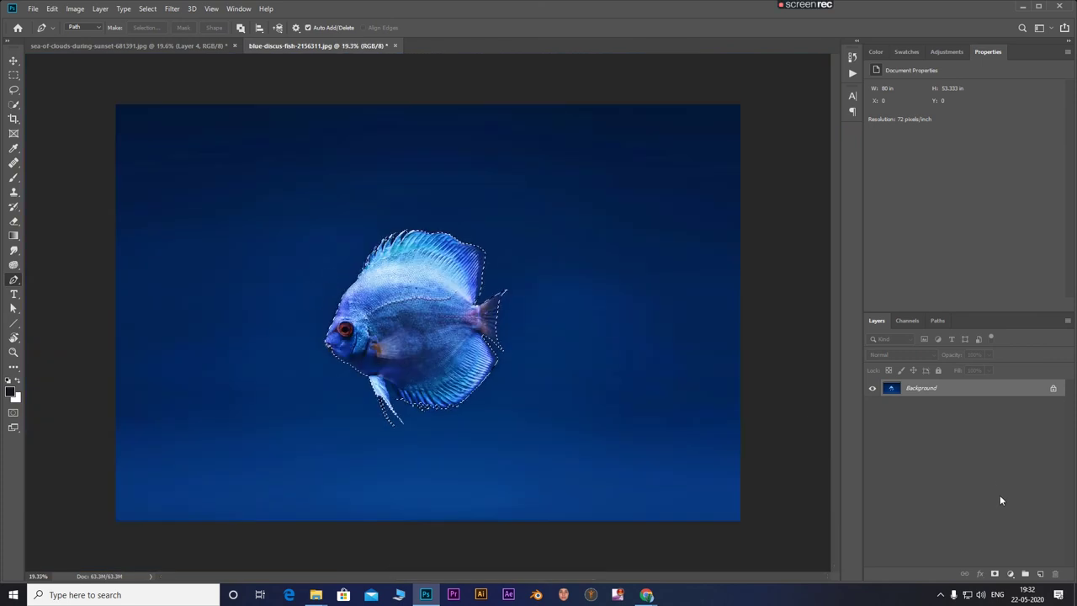
# Mask the fish's background and drag the cut-out fish into the cloud composite.
pyautogui.click(994, 574)
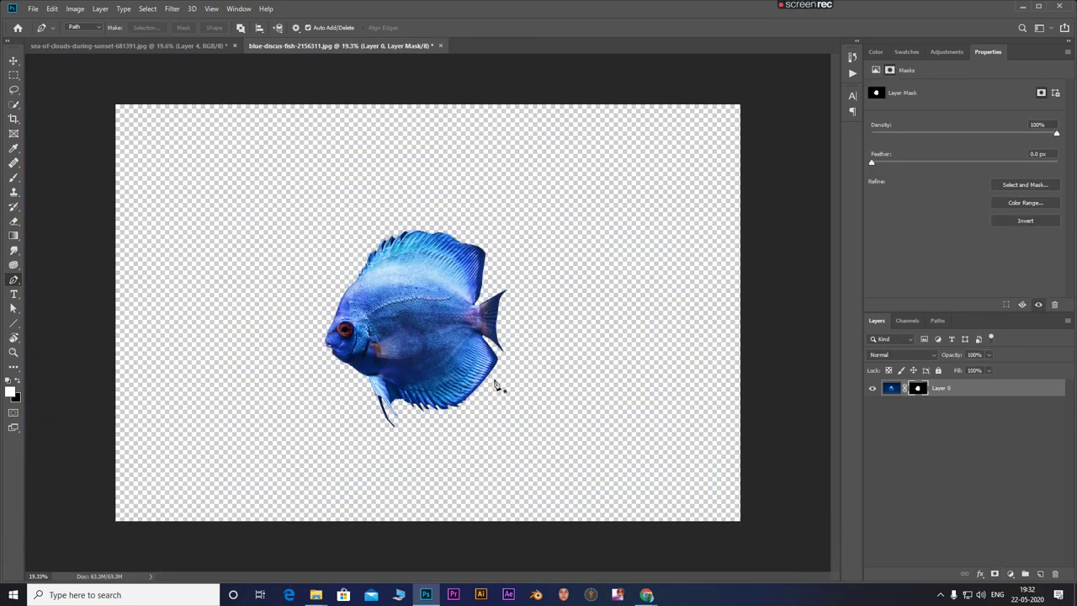
pyautogui.click(13, 61)
pyautogui.moveTo(388, 262); pyautogui.dragTo(192, 11)
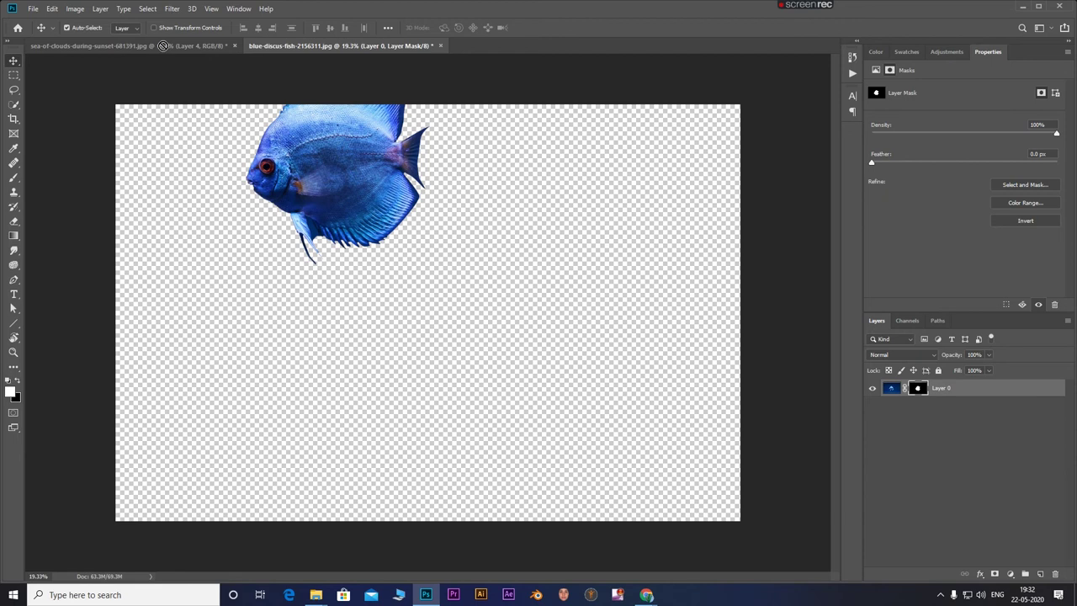
pyautogui.moveTo(164, 45); pyautogui.dragTo(554, 328)
# Scale the fish to about 81% facing the girl and move Layer 5 to the top.
pyautogui.hotkey('ctrl', 't')
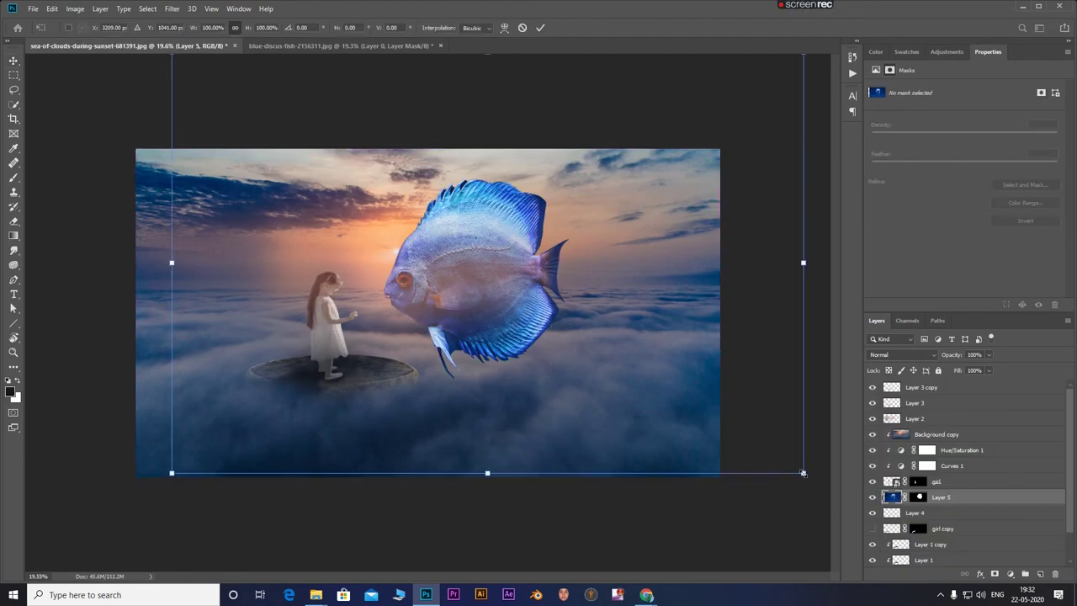
pyautogui.moveTo(803, 473); pyautogui.dragTo(681, 392)
pyautogui.moveTo(483, 259)
pyautogui.mouseDown()
pyautogui.moveTo(554, 315)
pyautogui.moveTo(545, 311)
pyautogui.mouseUp()
pyautogui.click(540, 28)
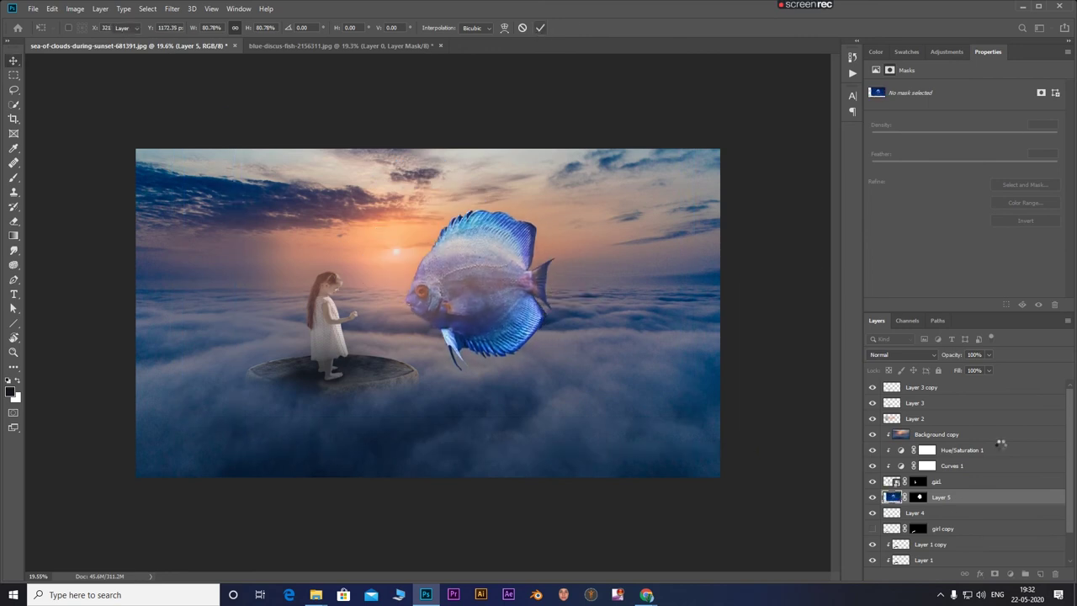
pyautogui.click(989, 500)
pyautogui.moveTo(995, 502); pyautogui.dragTo(979, 386)
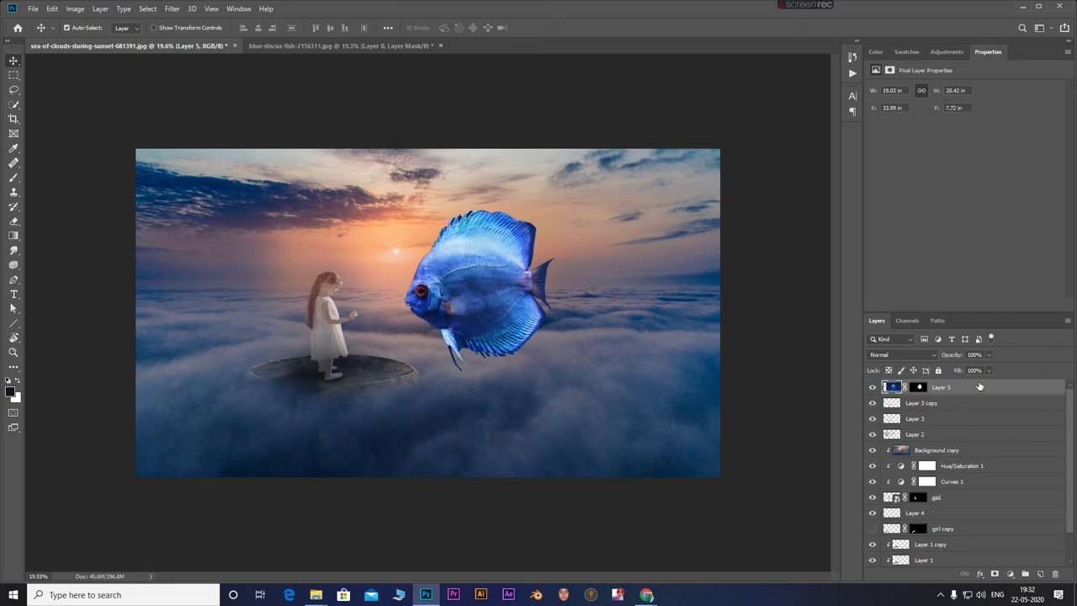
# Group Layer 2, Layer 3 and Layer 3 copy into Group 1 and duplicate it.
pyautogui.keyDown('shift'); pyautogui.click(933, 435); pyautogui.keyUp('shift')
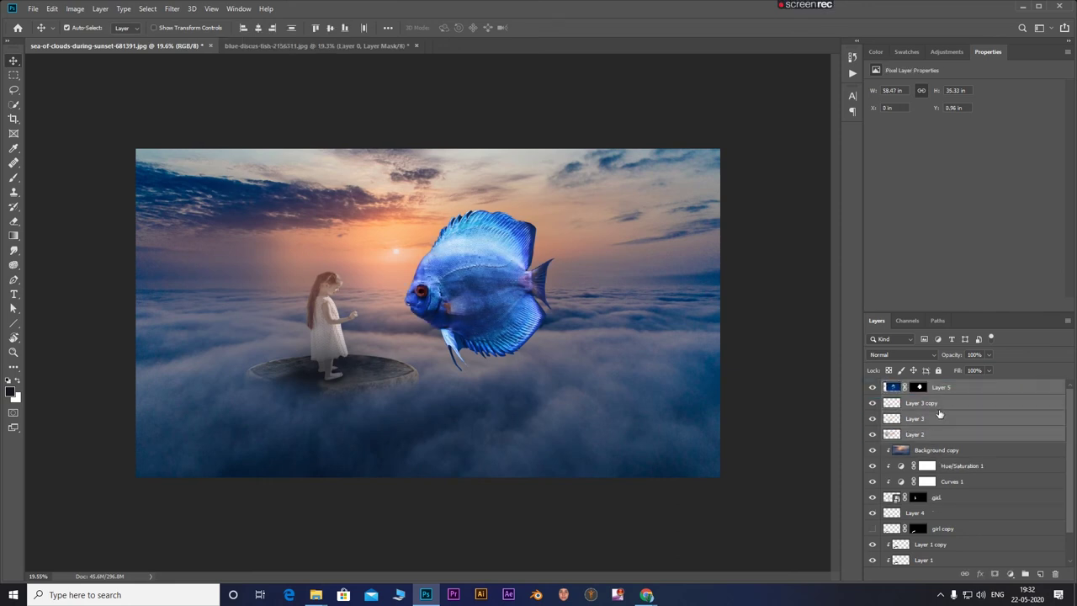
pyautogui.click(943, 405)
pyautogui.keyDown('shift'); pyautogui.click(936, 435); pyautogui.keyUp('shift')
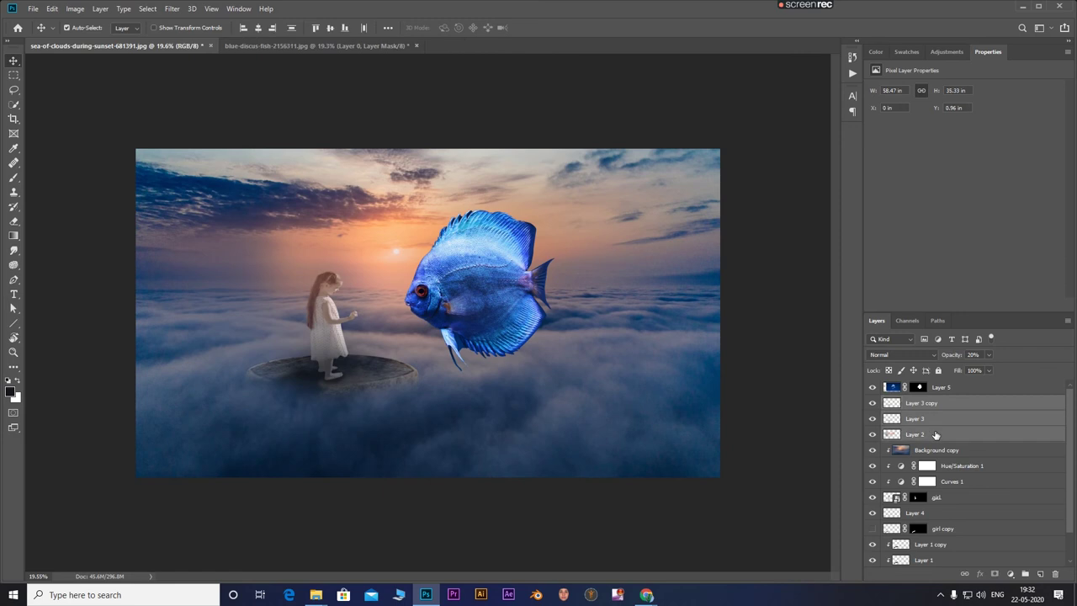
pyautogui.hotkey('ctrl', 'g')
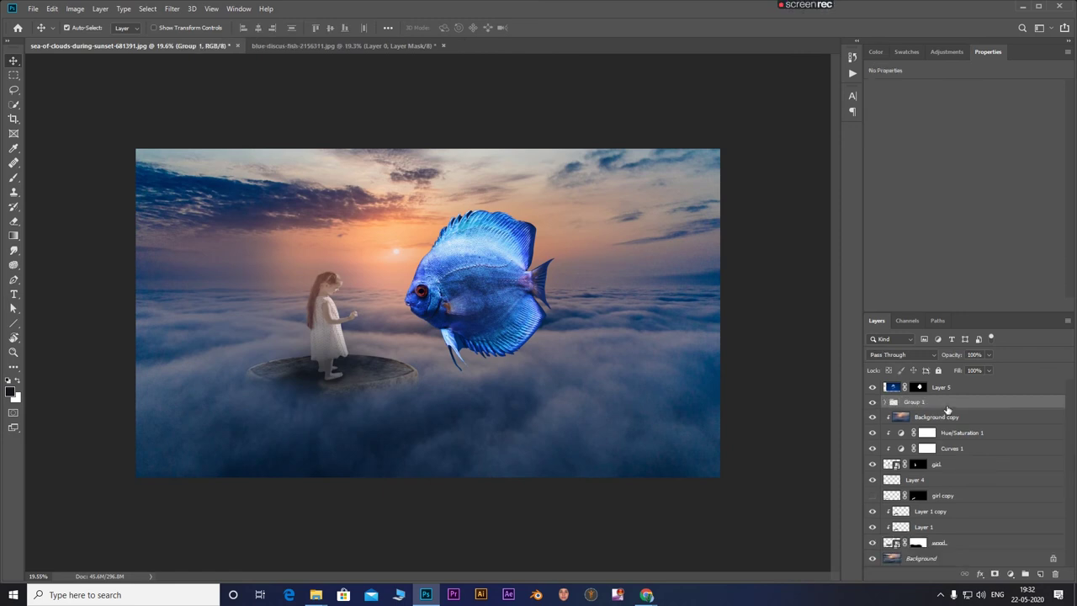
pyautogui.hotkey('ctrl', 'j')
# Move Group 1 copy above the fish layer, Layer 5, and expand it.
pyautogui.moveTo(947, 404); pyautogui.dragTo(949, 386)
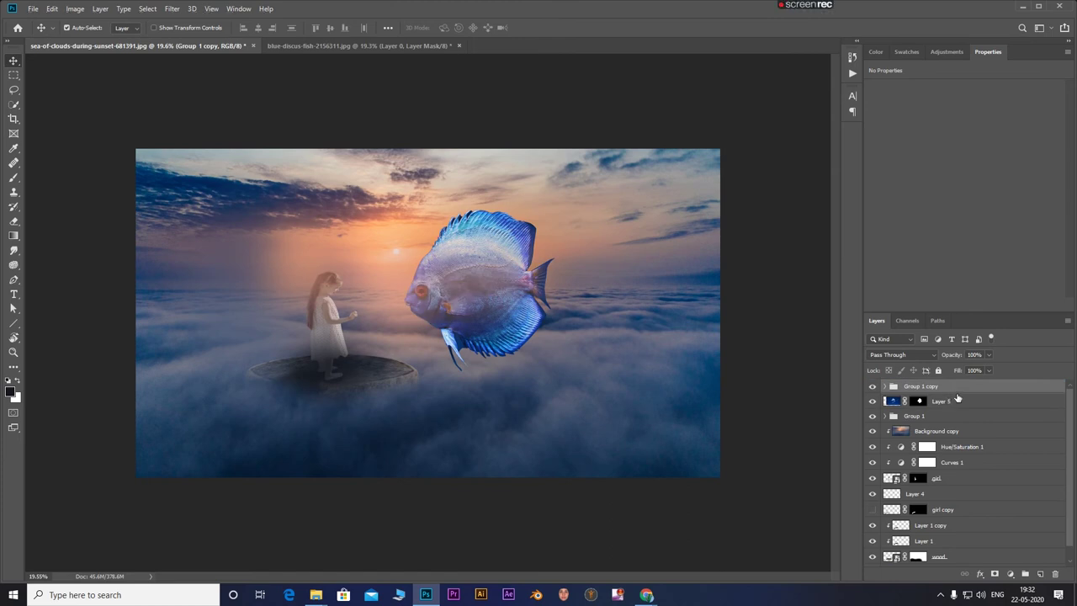
pyautogui.keyDown('ctrl'); pyautogui.click(958, 393); pyautogui.keyUp('ctrl')
pyautogui.click(968, 389)
pyautogui.click(709, 519)
pyautogui.click(932, 391)
pyautogui.click(964, 402)
pyautogui.click(916, 417)
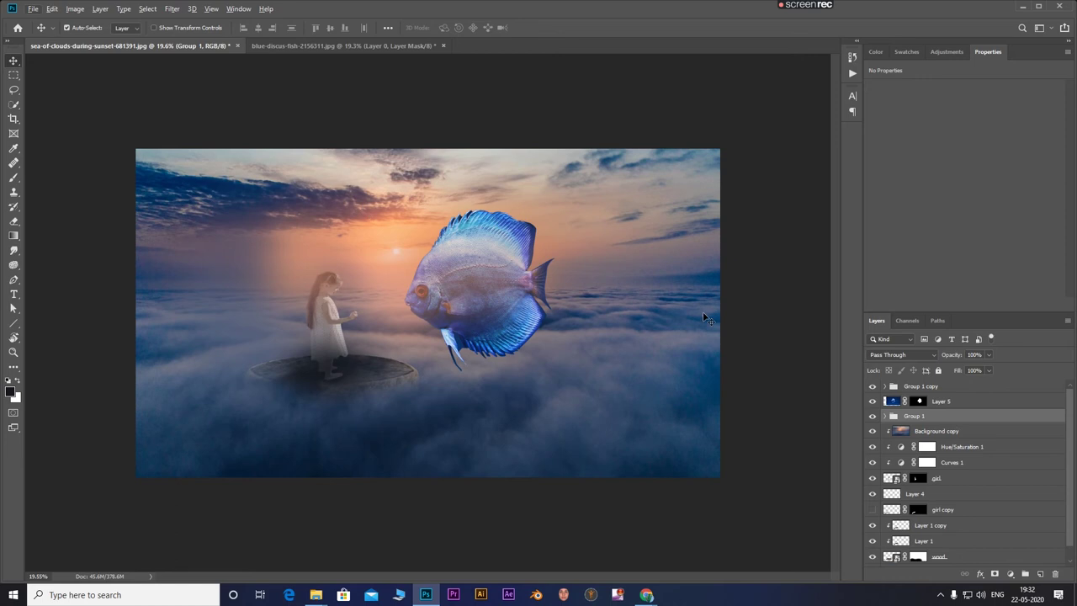
pyautogui.rightClick(952, 388)
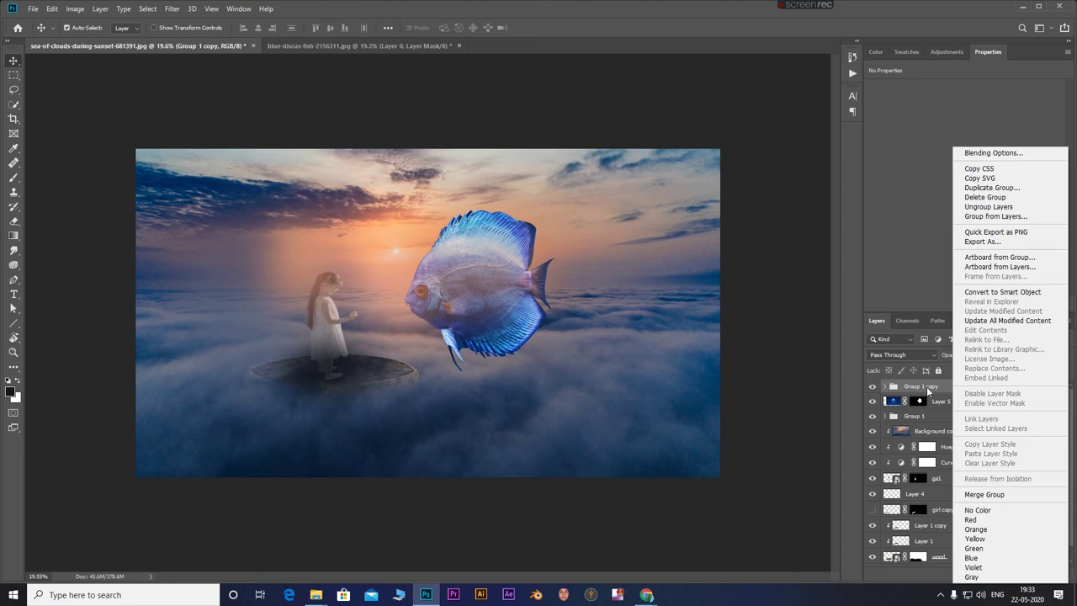
pyautogui.click(929, 389)
pyautogui.click(885, 387)
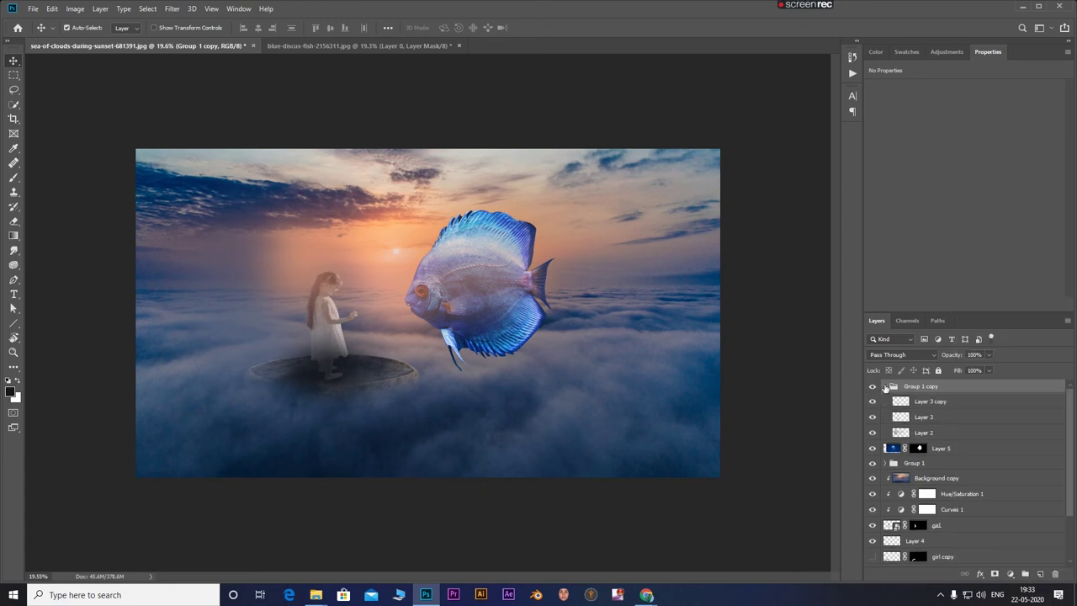
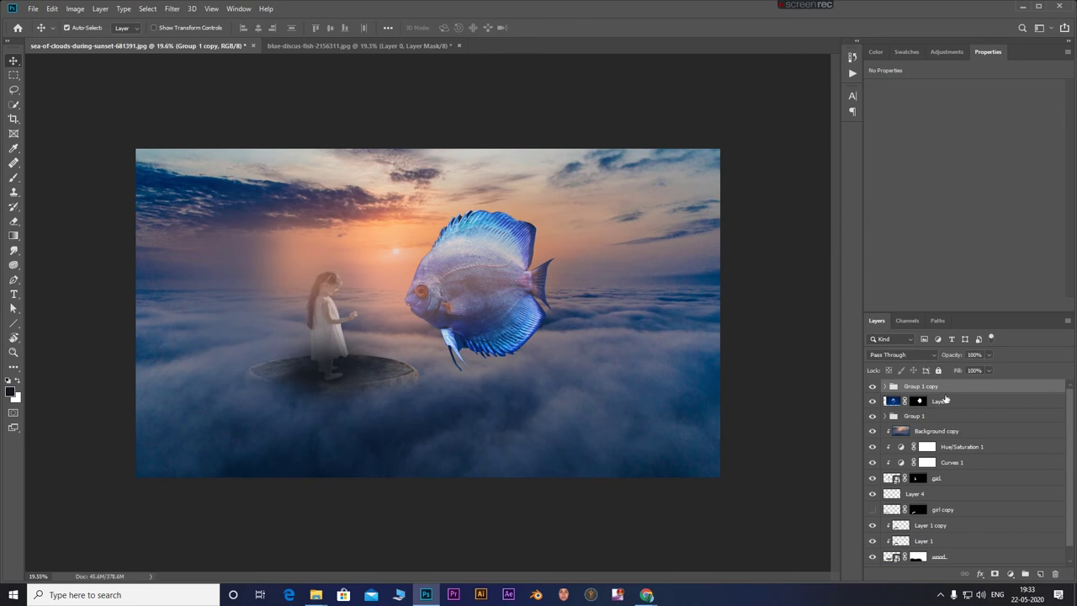
# Ungroup Group 1 copy and clip Layer 2, Layer 3 and Layer 3 copy to the fish Layer 5.
pyautogui.click(960, 400)
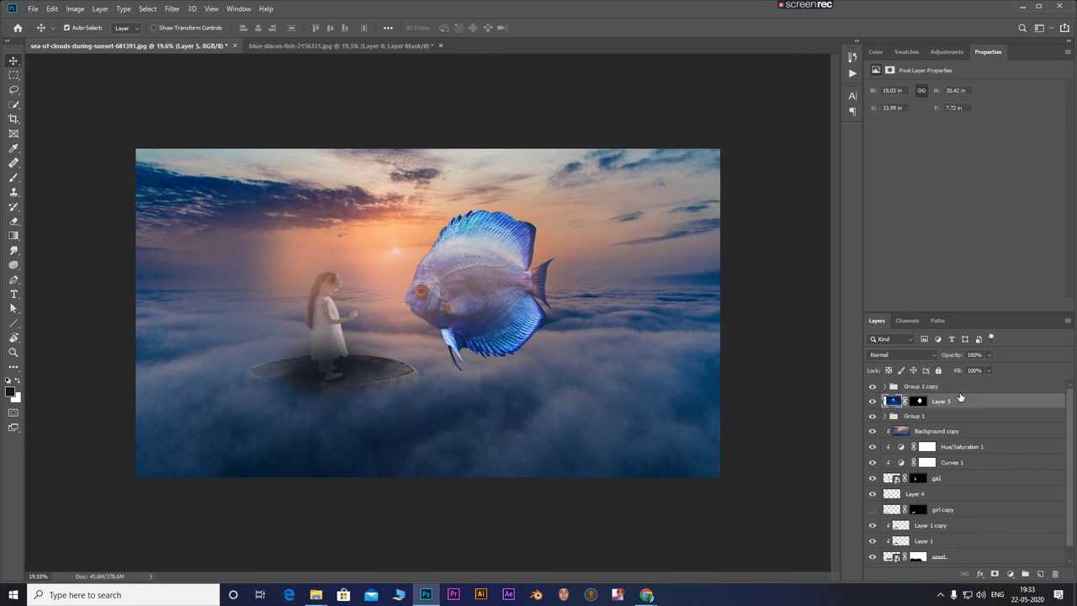
pyautogui.click(884, 387)
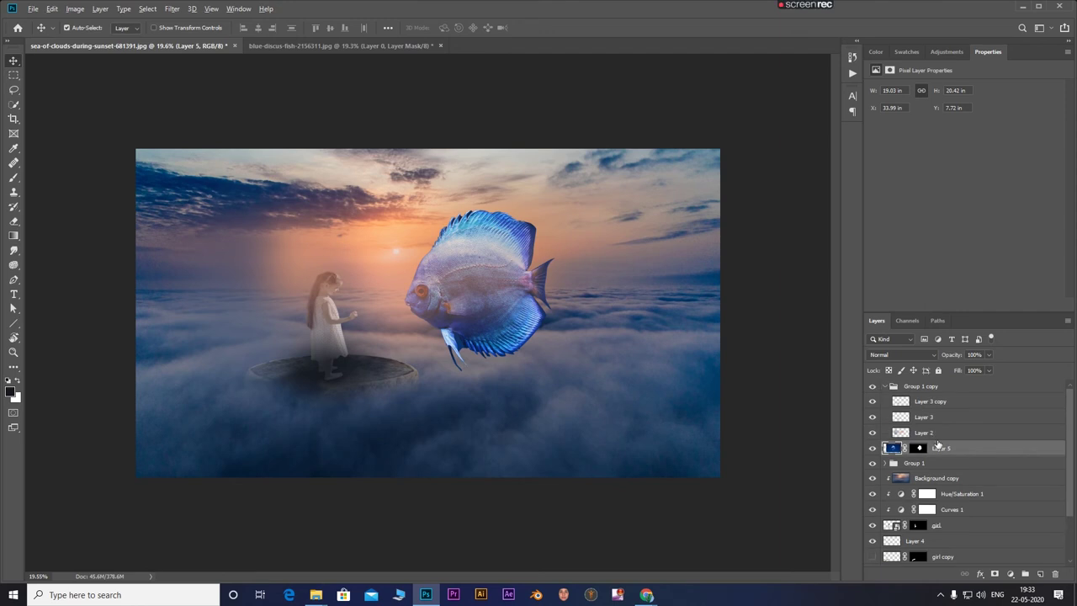
pyautogui.rightClick(930, 386)
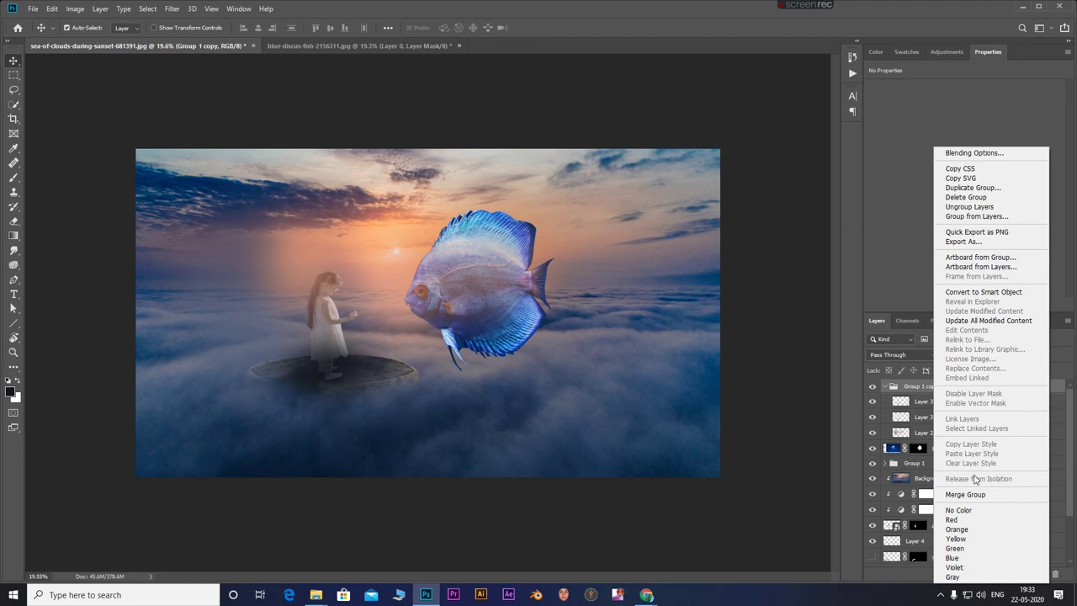
pyautogui.click(977, 206)
pyautogui.keyDown('alt'); pyautogui.click(934, 426); pyautogui.keyUp('alt')
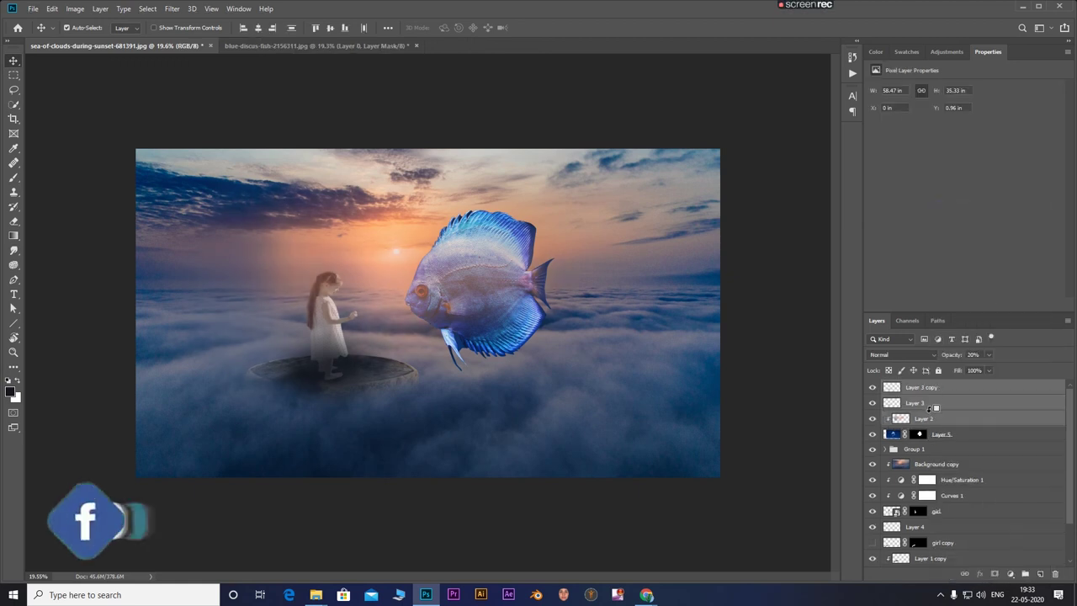
pyautogui.keyDown('alt'); pyautogui.click(930, 410); pyautogui.keyUp('alt')
pyautogui.keyDown('alt'); pyautogui.click(930, 395); pyautogui.keyUp('alt')
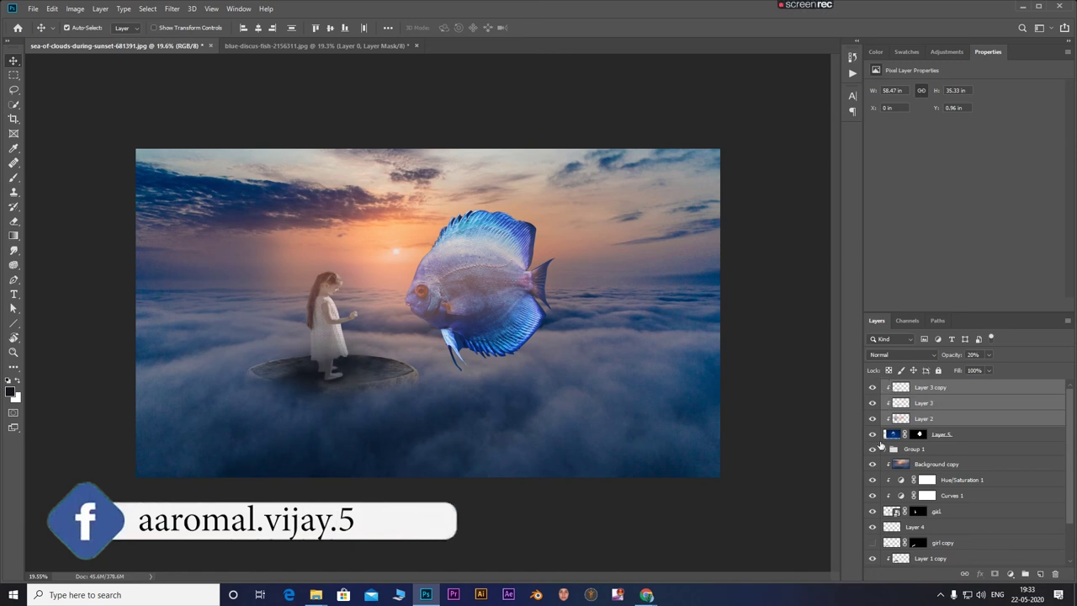
# Scale the clipped fish layers to about 130%, shift them up-left, and add an empty layer on top.
pyautogui.hotkey('ctrl', 't')
pyautogui.moveTo(600, 437); pyautogui.dragTo(736, 521)
pyautogui.moveTo(598, 410)
pyautogui.mouseDown()
pyautogui.moveTo(557, 388)
pyautogui.moveTo(563, 371)
pyautogui.mouseUp()
pyautogui.click(540, 28)
pyautogui.click(957, 388)
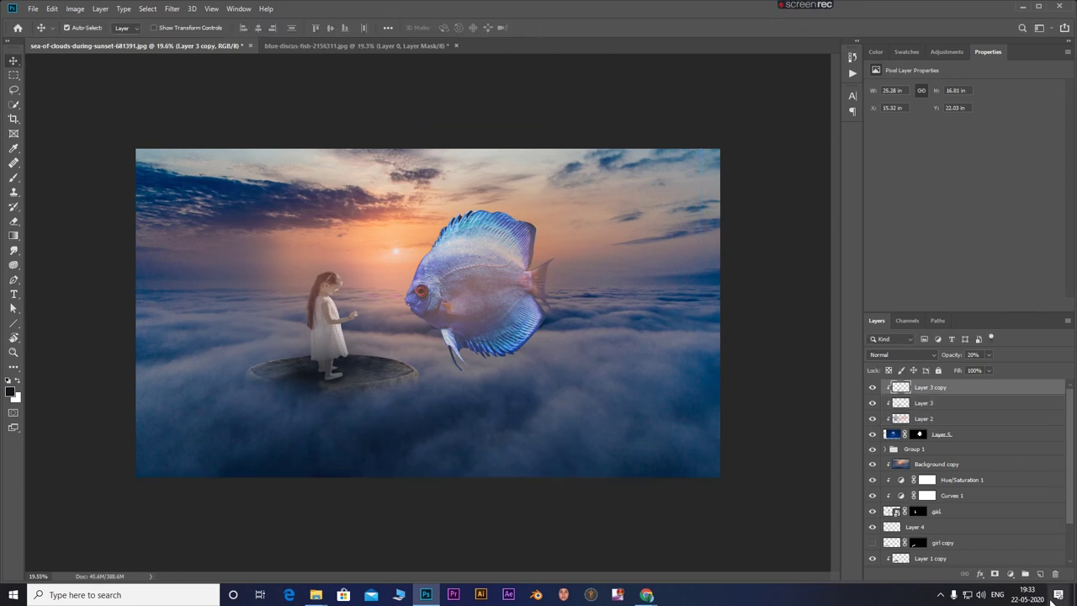
pyautogui.click(1025, 573)
# Clip Layer 6 to the fish and paint sampled cloud blue over its lower body, tail and back.
pyautogui.moveTo(935, 389); pyautogui.dragTo(928, 392)
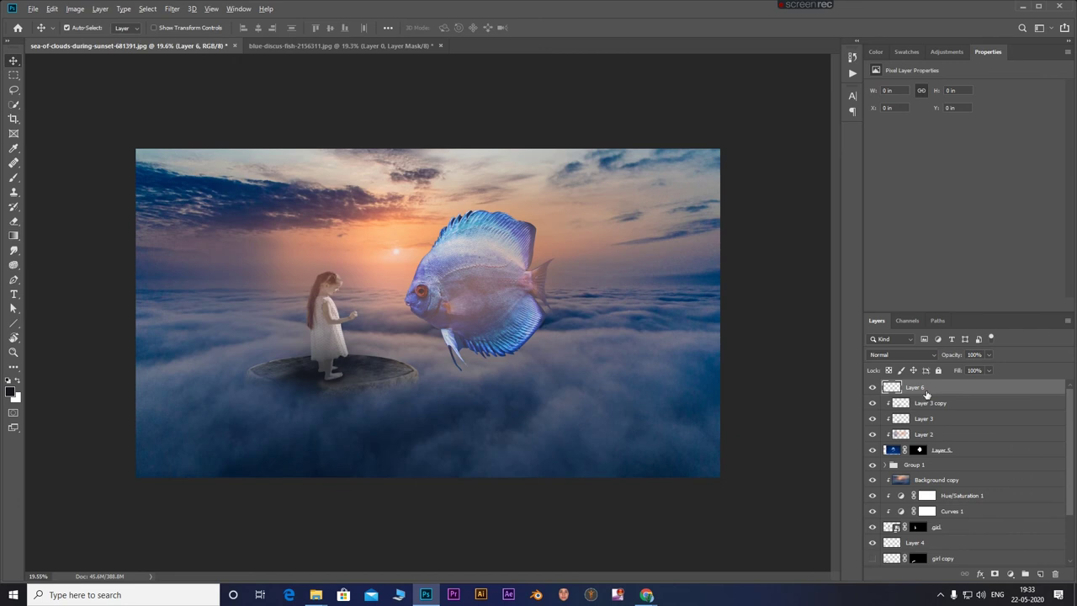
pyautogui.keyDown('alt'); pyautogui.click(930, 389); pyautogui.keyUp('alt')
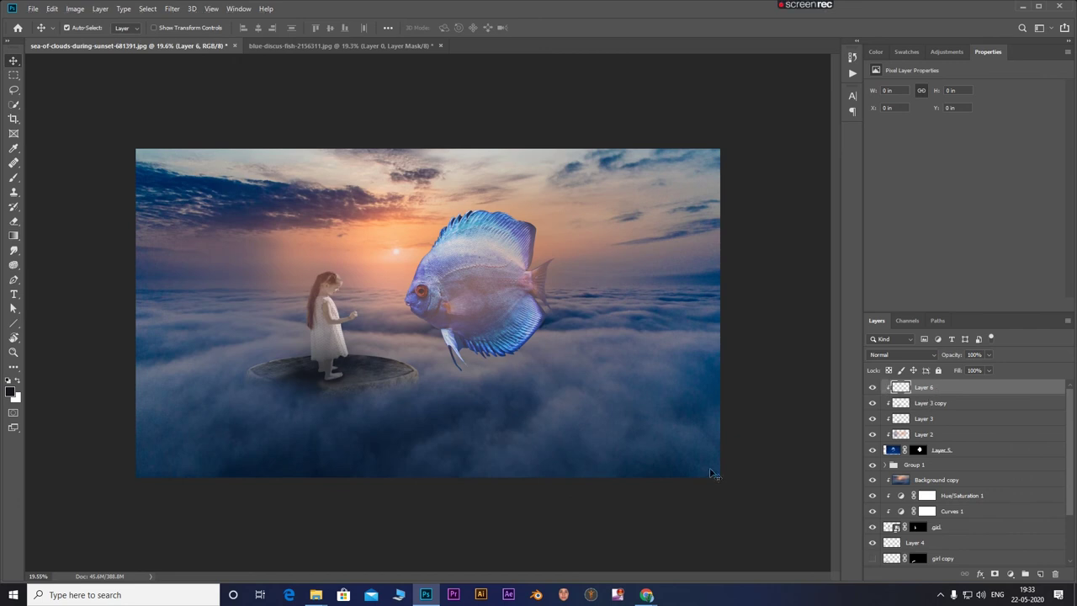
pyautogui.press('b')
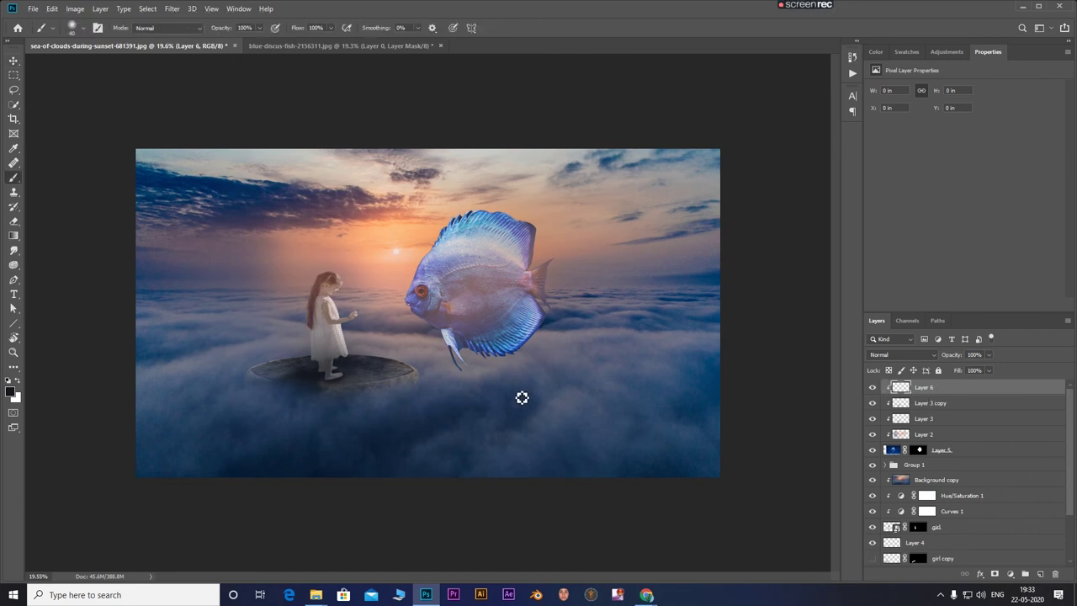
pyautogui.keyDown('alt'); pyautogui.click(477, 374); pyautogui.keyUp('alt')
pyautogui.moveTo(441, 345)
pyautogui.mouseDown()
pyautogui.moveTo(514, 341)
pyautogui.moveTo(543, 313)
pyautogui.mouseUp()
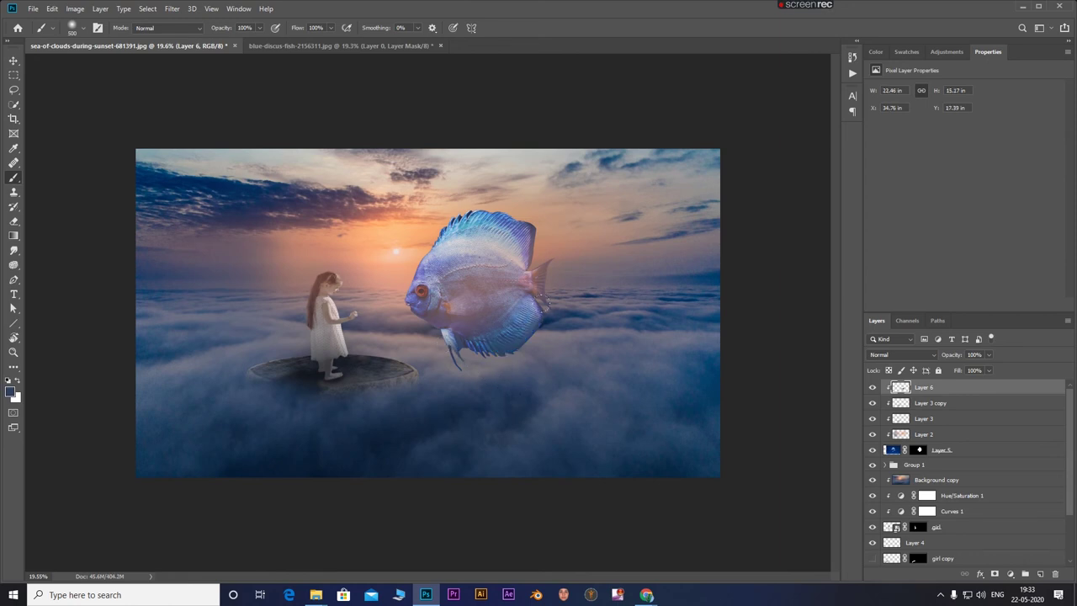
pyautogui.moveTo(556, 262); pyautogui.dragTo(527, 350)
pyautogui.moveTo(451, 343); pyautogui.dragTo(430, 341)
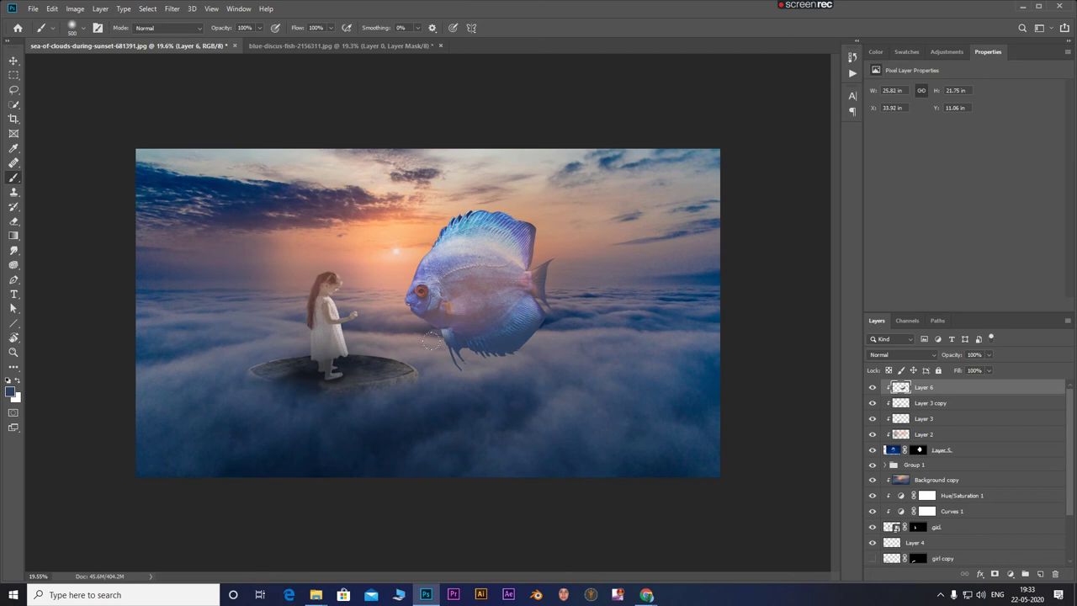
pyautogui.moveTo(538, 288)
pyautogui.mouseDown()
pyautogui.moveTo(466, 199)
pyautogui.moveTo(532, 229)
pyautogui.mouseUp()
# Sample sunset and sky colours and lighten the fish's upper body with whitish paint.
pyautogui.keyDown('alt'); pyautogui.click(405, 219); pyautogui.keyUp('alt')
pyautogui.keyDown('alt'); pyautogui.click(404, 240); pyautogui.keyUp('alt')
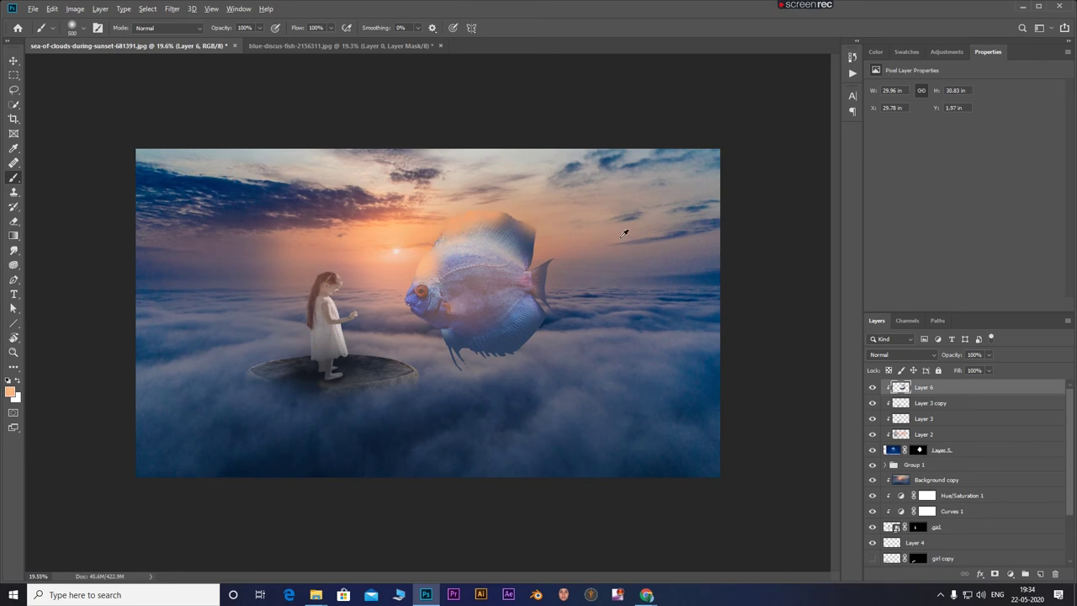
pyautogui.keyDown('alt'); pyautogui.click(339, 330); pyautogui.keyUp('alt')
pyautogui.moveTo(425, 271); pyautogui.dragTo(532, 268)
# Apply a Gaussian Blur of about 161.8 pixels to the paint on Layer 6.
pyautogui.click(172, 8)
pyautogui.moveTo(178, 135)
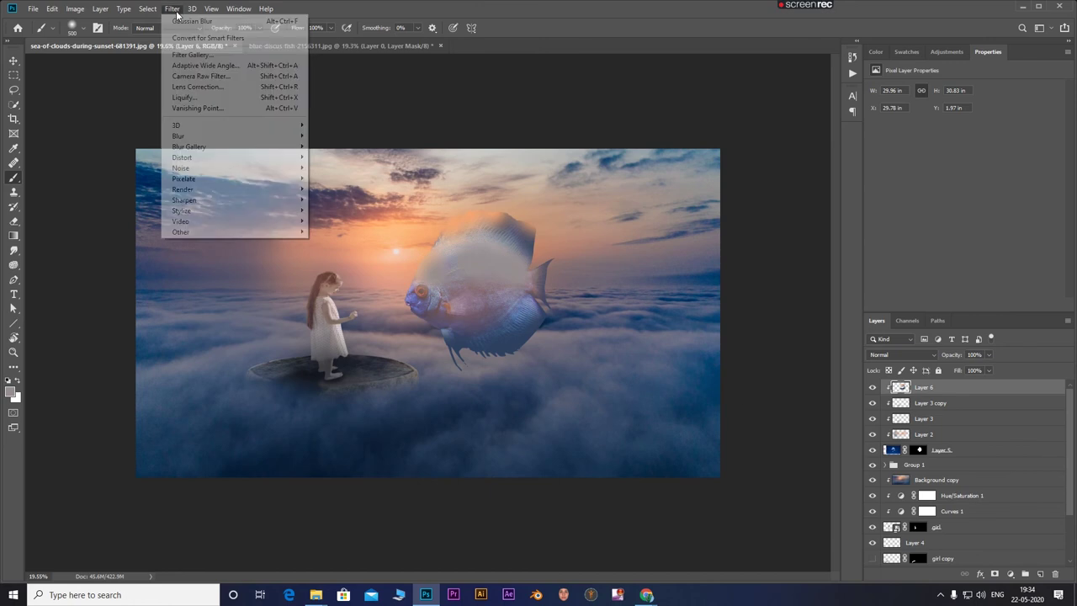
pyautogui.click(319, 180)
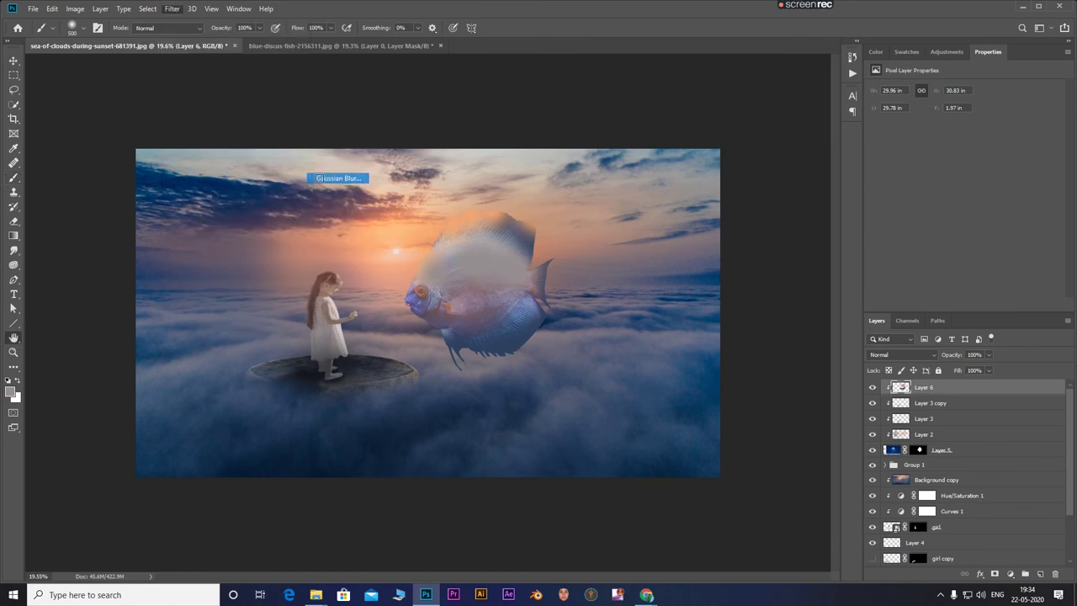
pyautogui.click(849, 302)
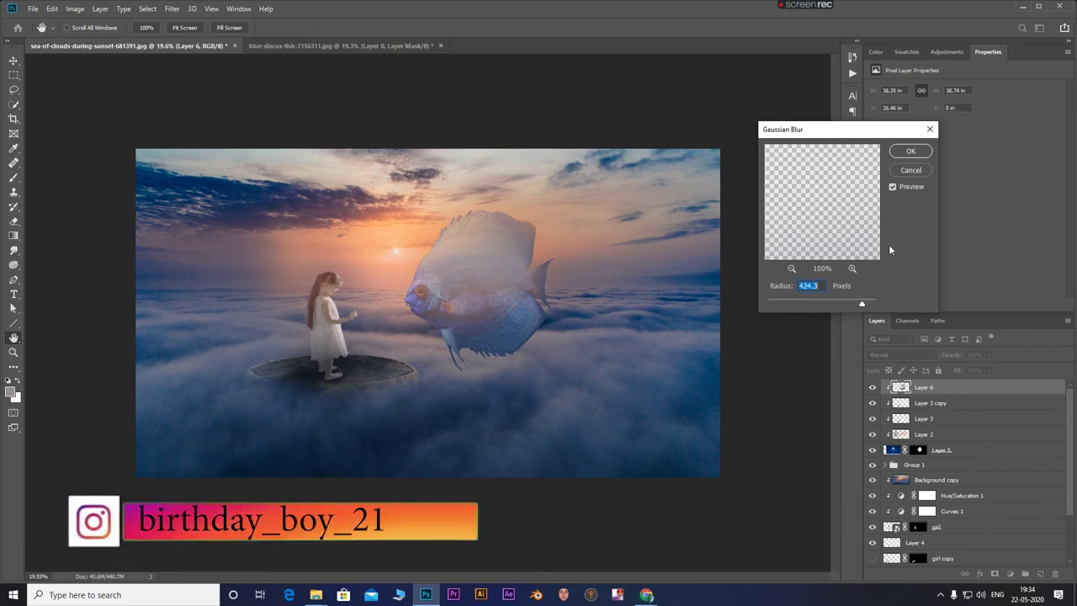
pyautogui.click(906, 153)
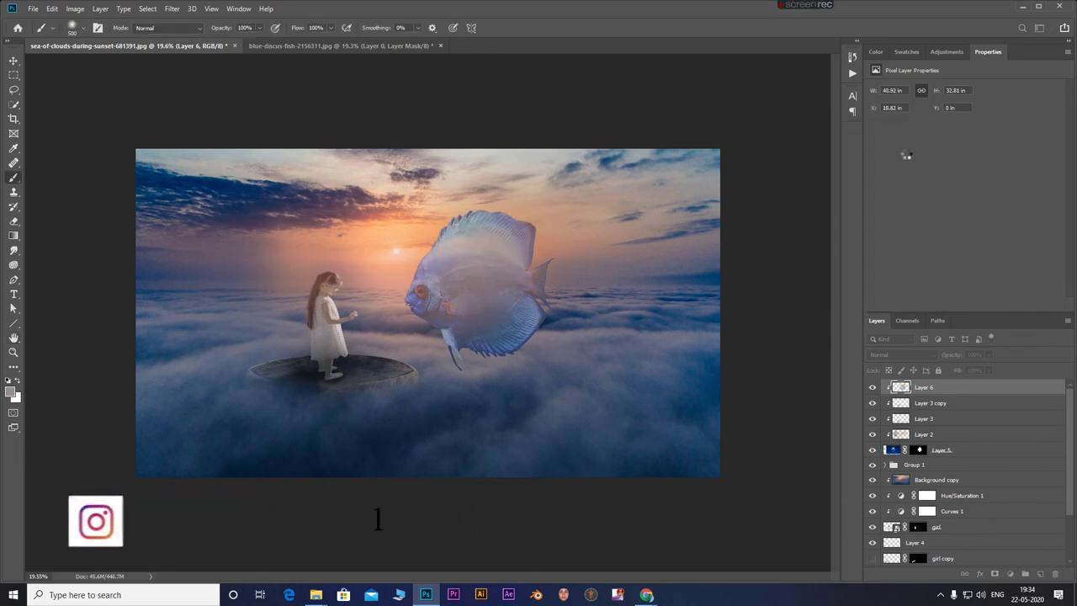
# Apply a further Gaussian Blur with a 200-pixel radius.
pyautogui.click(172, 8)
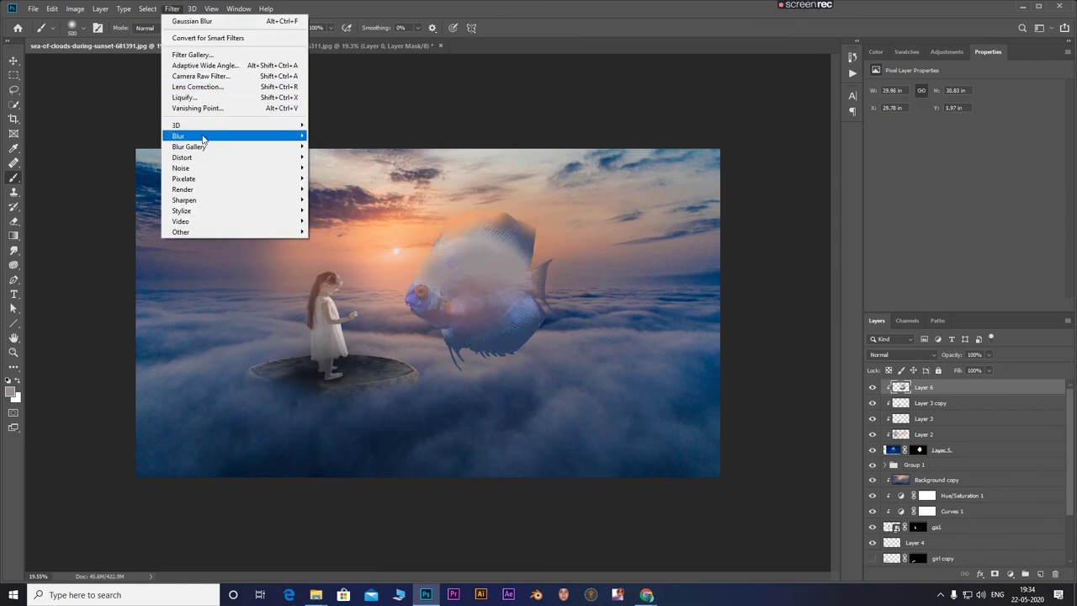
pyautogui.click(333, 179)
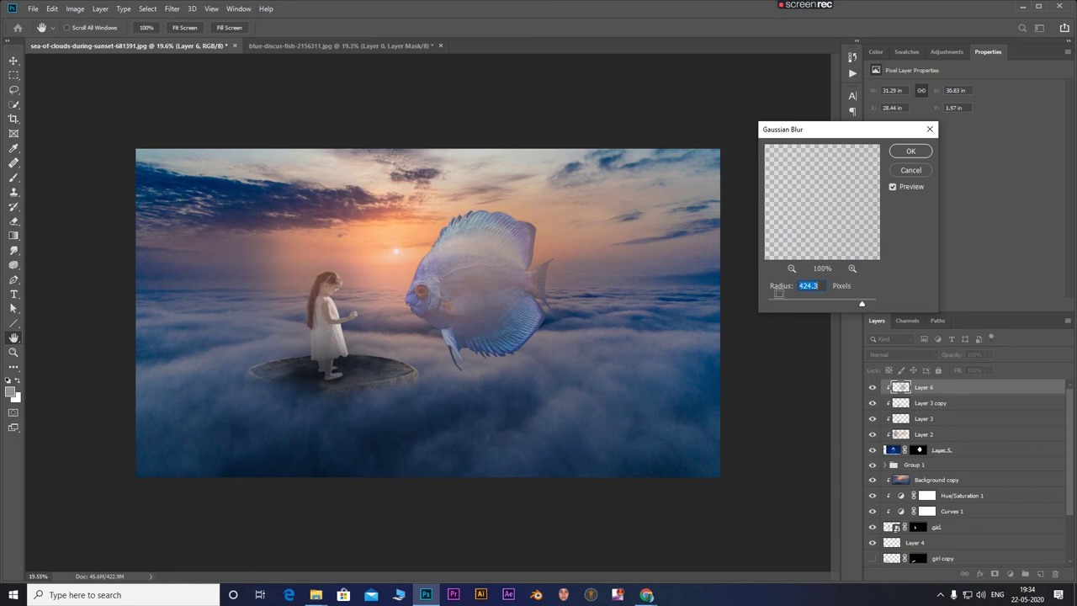
pyautogui.write('20')
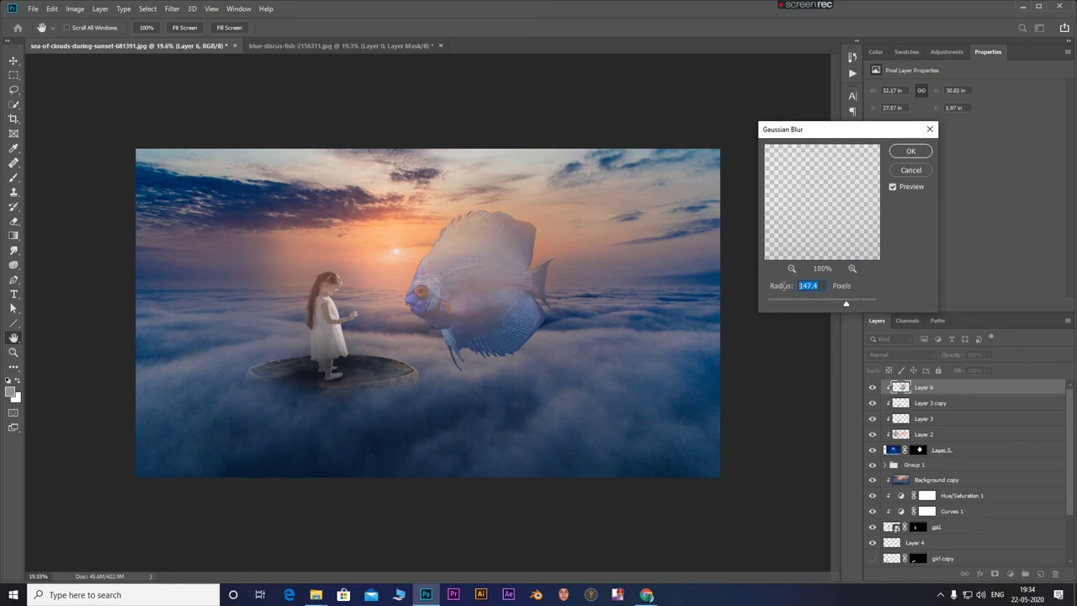
pyautogui.write('0')
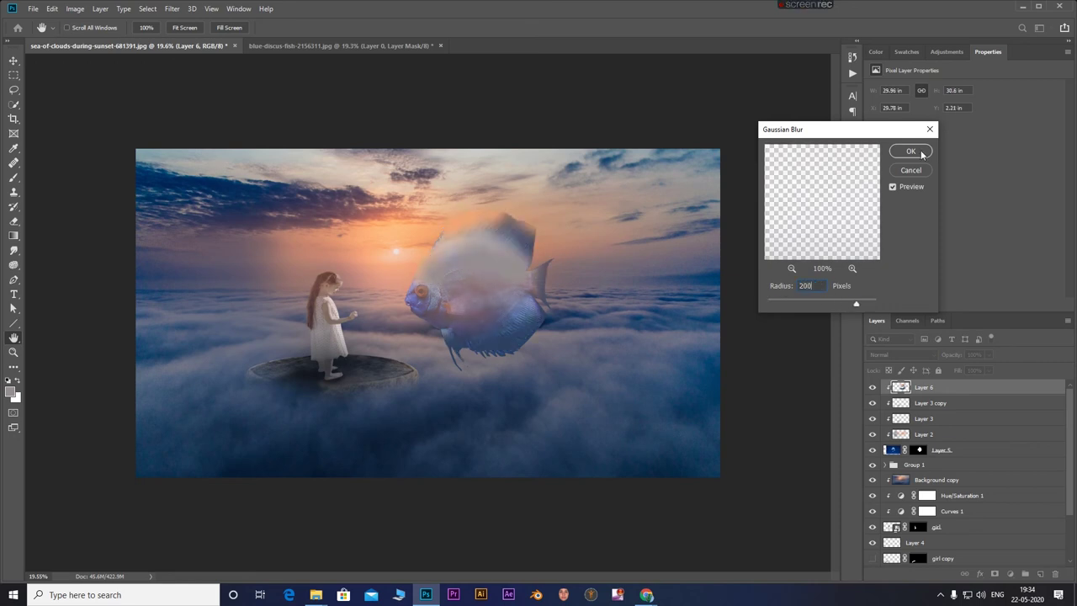
pyautogui.click(910, 151)
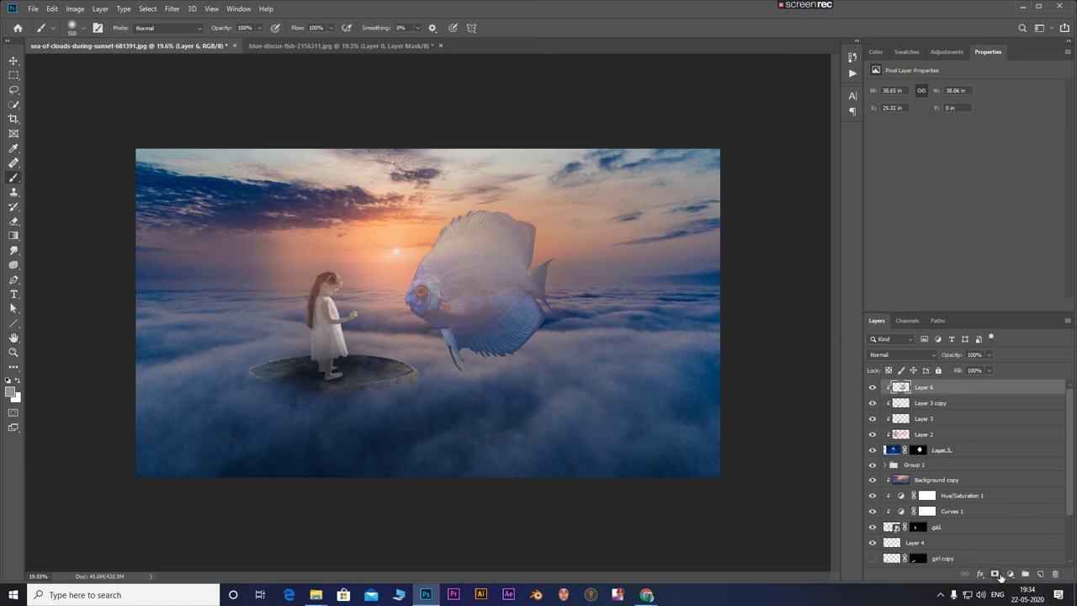
# Add a mask to Layer 6 and paint black at 47% opacity over the fish's top fin.
pyautogui.click(1025, 574)
pyautogui.click(259, 29)
pyautogui.click(233, 40)
pyautogui.click(516, 235)
pyautogui.press('x')
pyautogui.moveTo(454, 242); pyautogui.dragTo(518, 238)
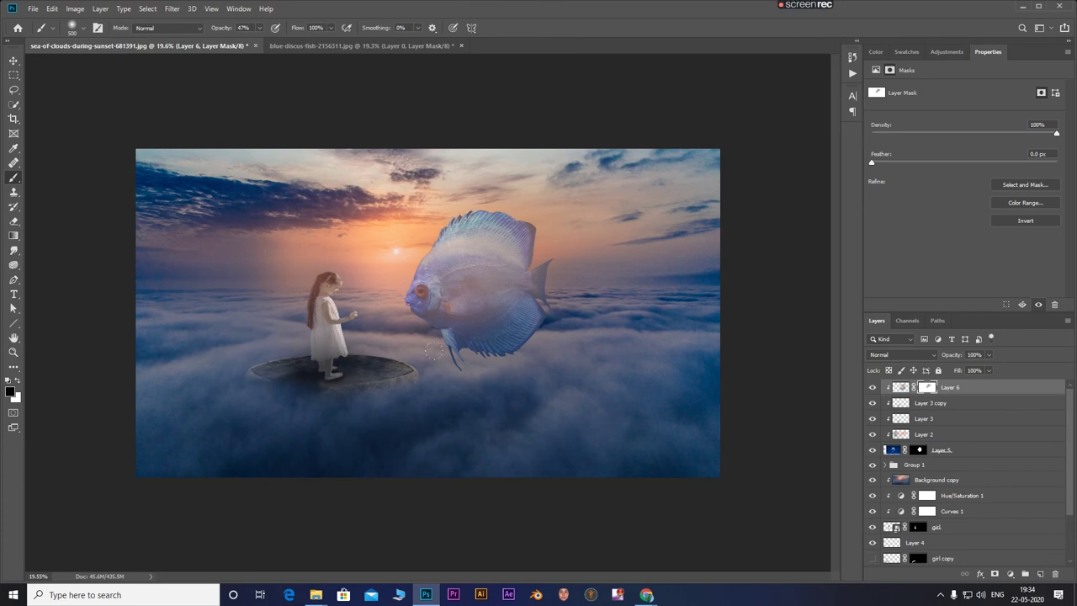
pyautogui.press('x')
pyautogui.scroll(-2, 423, 373)
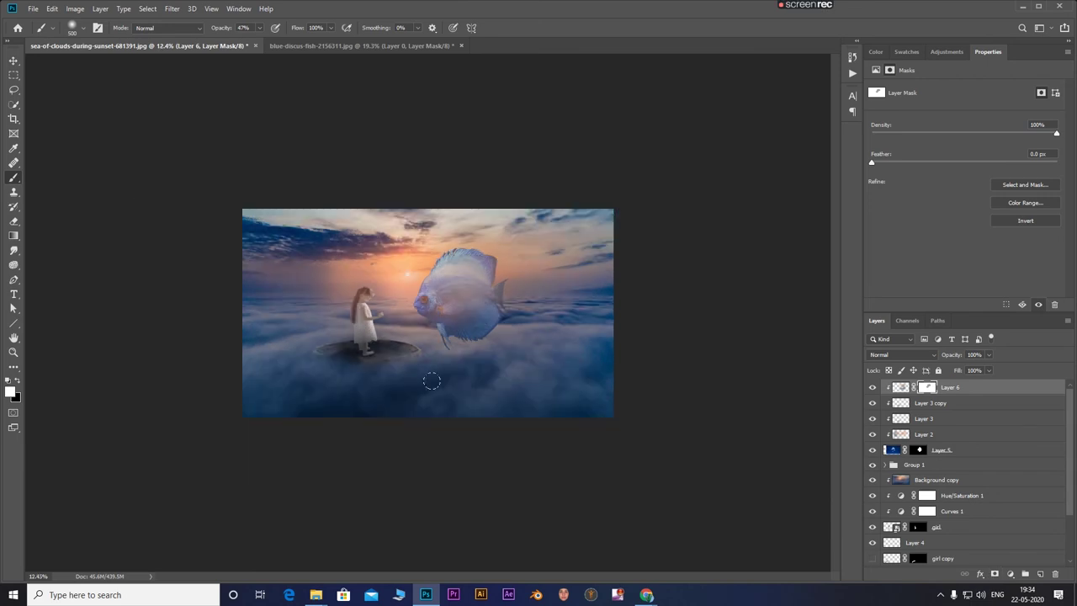
pyautogui.scroll(1, 427, 378)
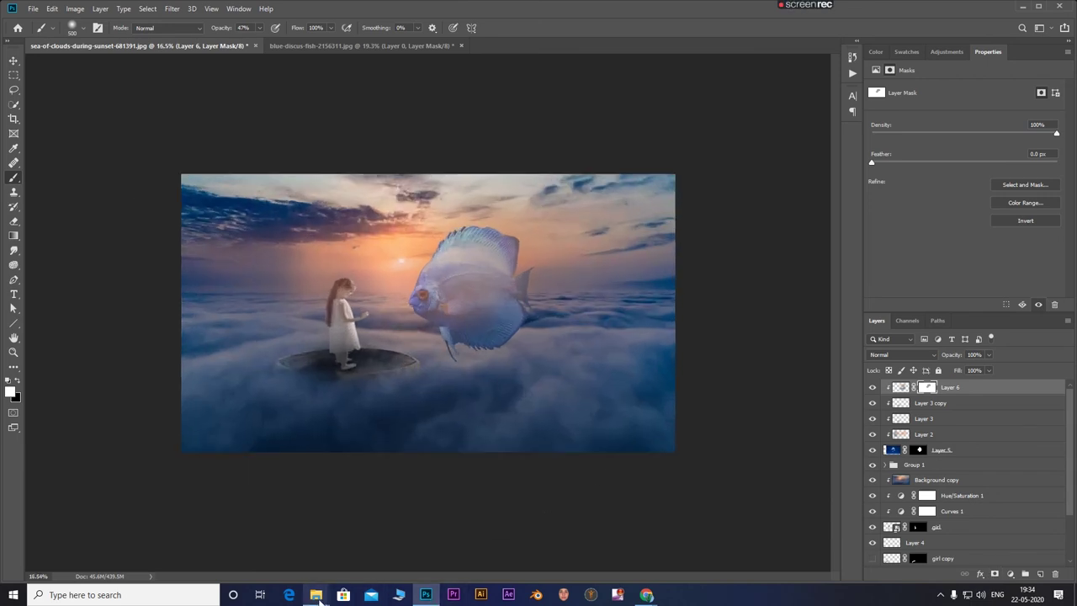
# Place underwater-2170473.jpg into the composition and enlarge it to about 148% to cover the canvas.
pyautogui.moveTo(316, 595)
pyautogui.click(442, 545)
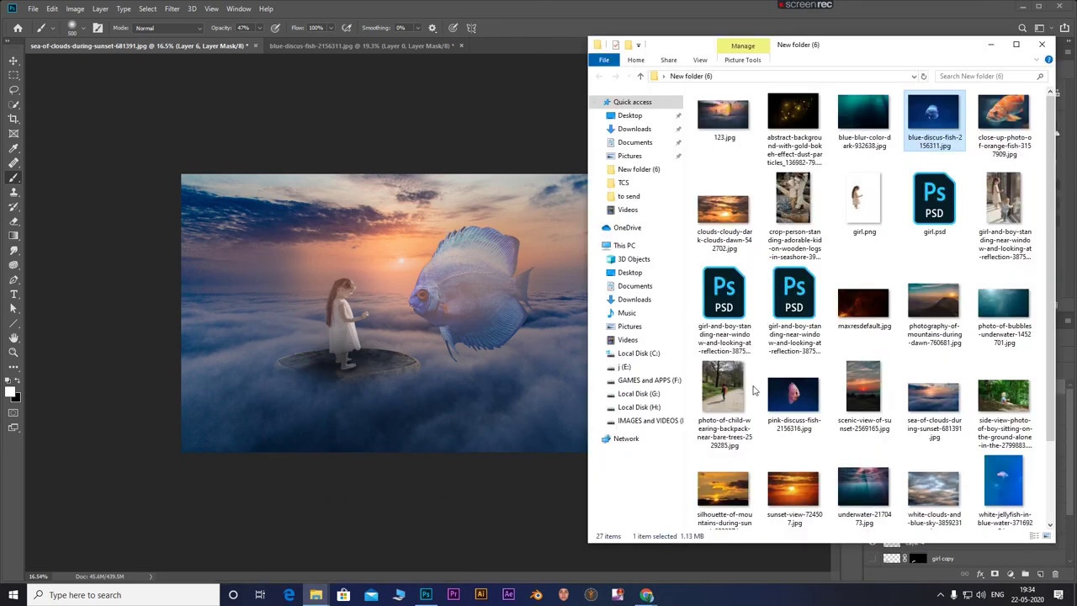
pyautogui.moveTo(788, 393); pyautogui.dragTo(379, 311)
pyautogui.moveTo(545, 329); pyautogui.dragTo(477, 324)
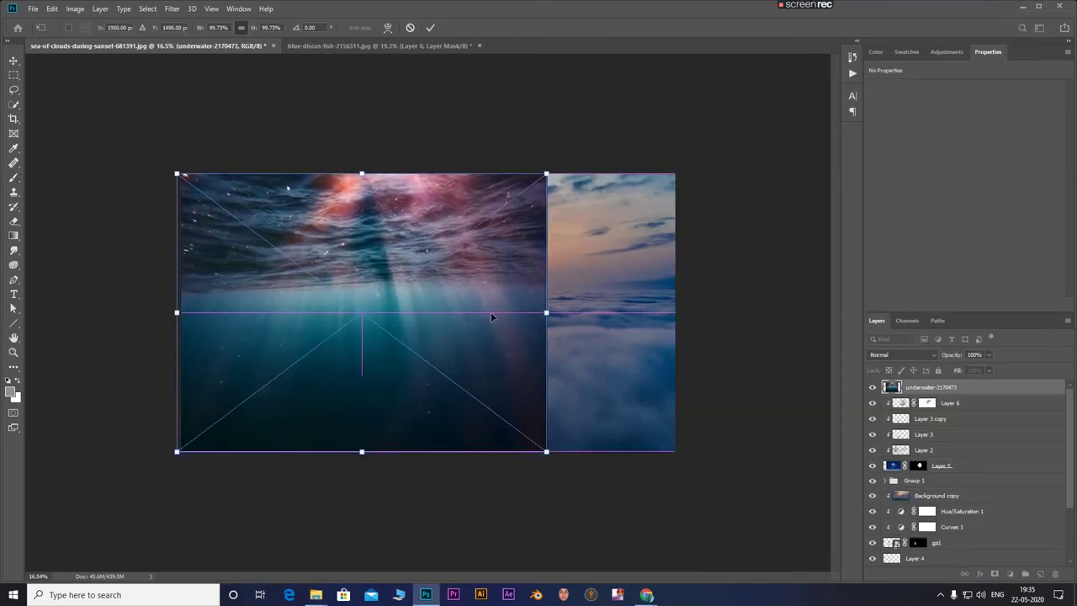
pyautogui.moveTo(547, 174)
pyautogui.mouseDown()
pyautogui.moveTo(684, 162)
pyautogui.moveTo(726, 42)
pyautogui.mouseUp()
pyautogui.moveTo(649, 152)
pyautogui.mouseDown()
pyautogui.moveTo(630, 256)
pyautogui.moveTo(636, 208)
pyautogui.mouseUp()
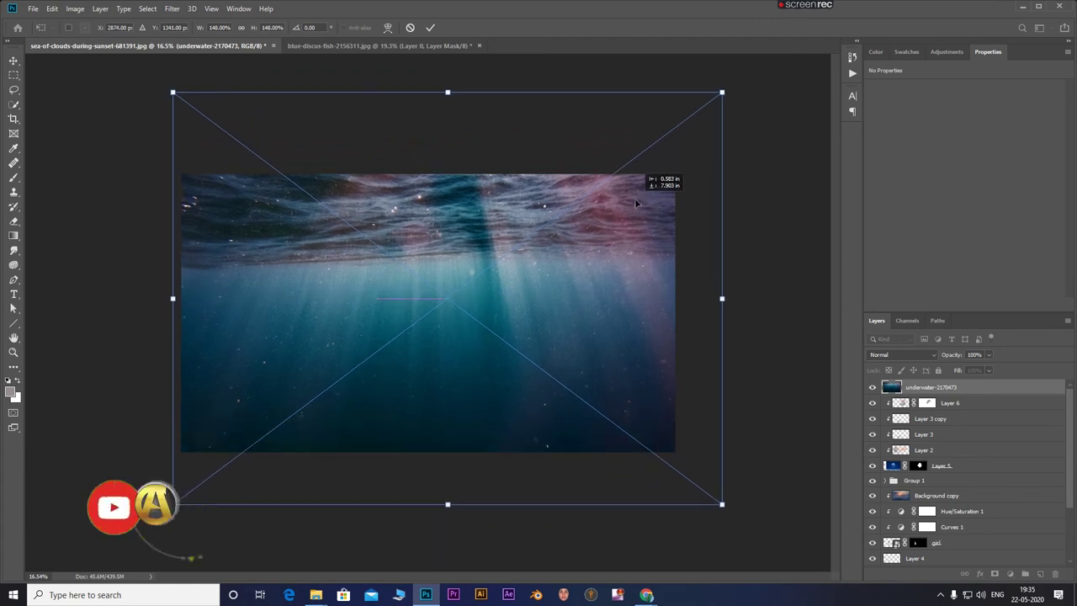
pyautogui.click(431, 28)
pyautogui.click(905, 355)
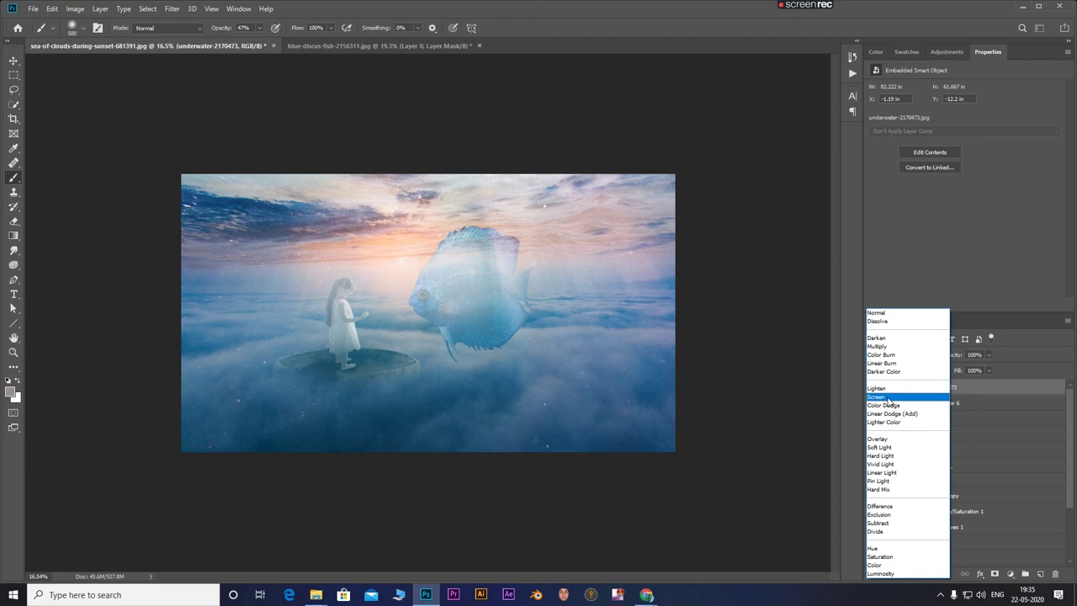
# Set the underwater-2170473 layer to Overlay at 100% opacity and add a layer mask.
pyautogui.click(886, 439)
pyautogui.click(989, 356)
pyautogui.moveTo(992, 371); pyautogui.dragTo(971, 375)
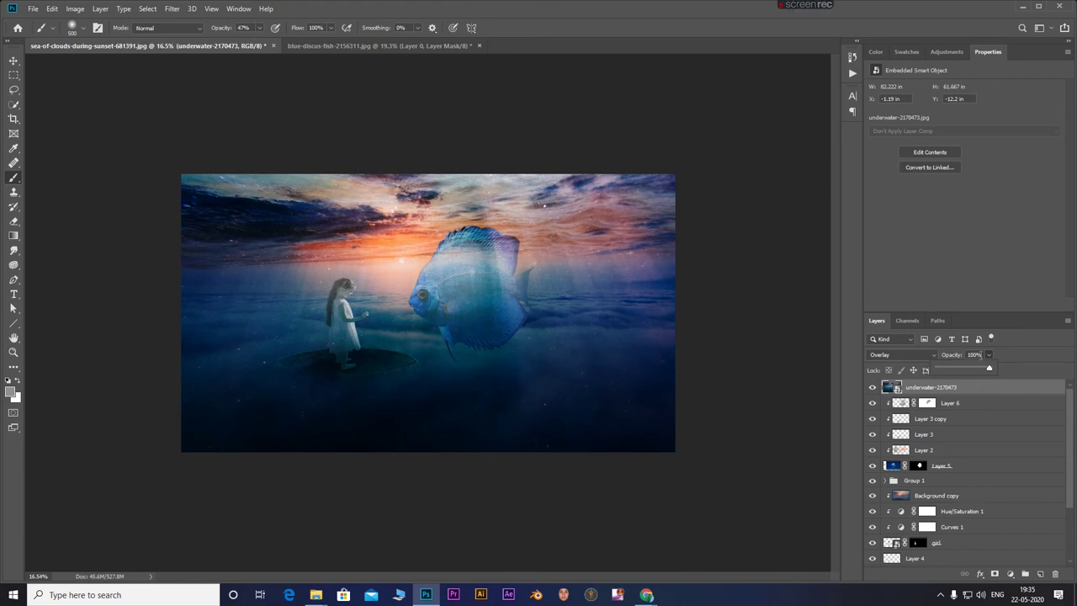
pyautogui.click(962, 356)
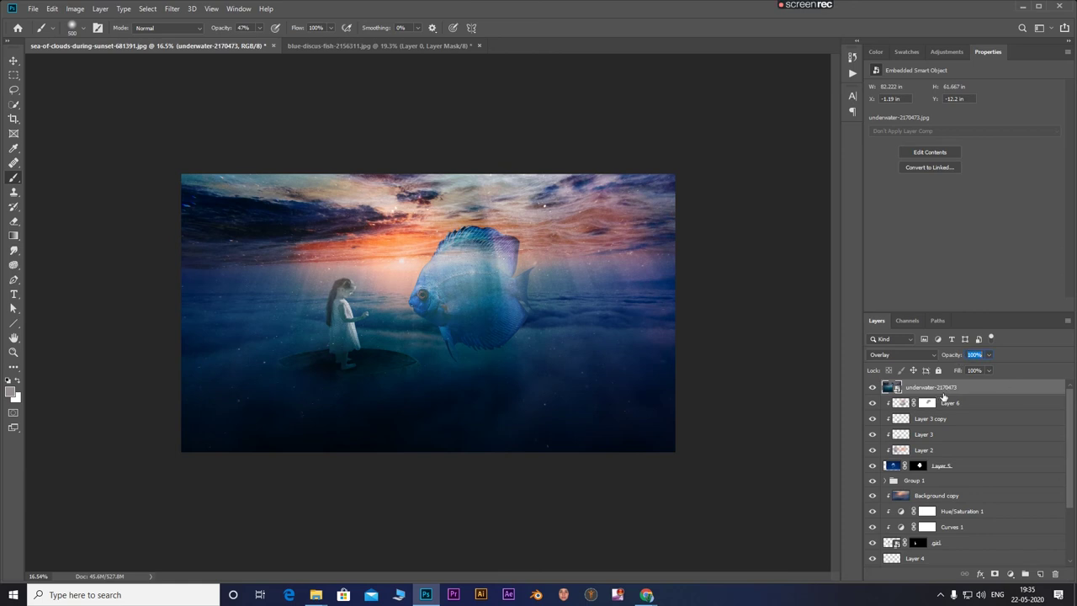
pyautogui.click(994, 574)
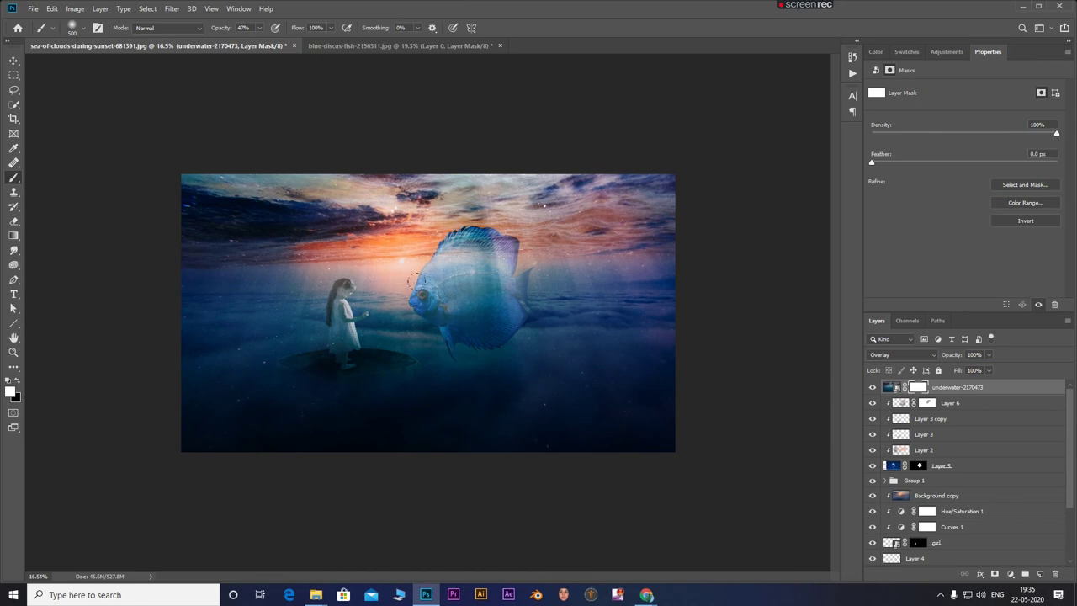
# With a larger black brush, hide the water texture around the girl, the fish and lower-left corner.
pyautogui.press(']')
pyautogui.press(']')
pyautogui.press('x')
pyautogui.click(274, 279)
pyautogui.click(216, 274)
pyautogui.click(336, 340)
pyautogui.click(421, 343)
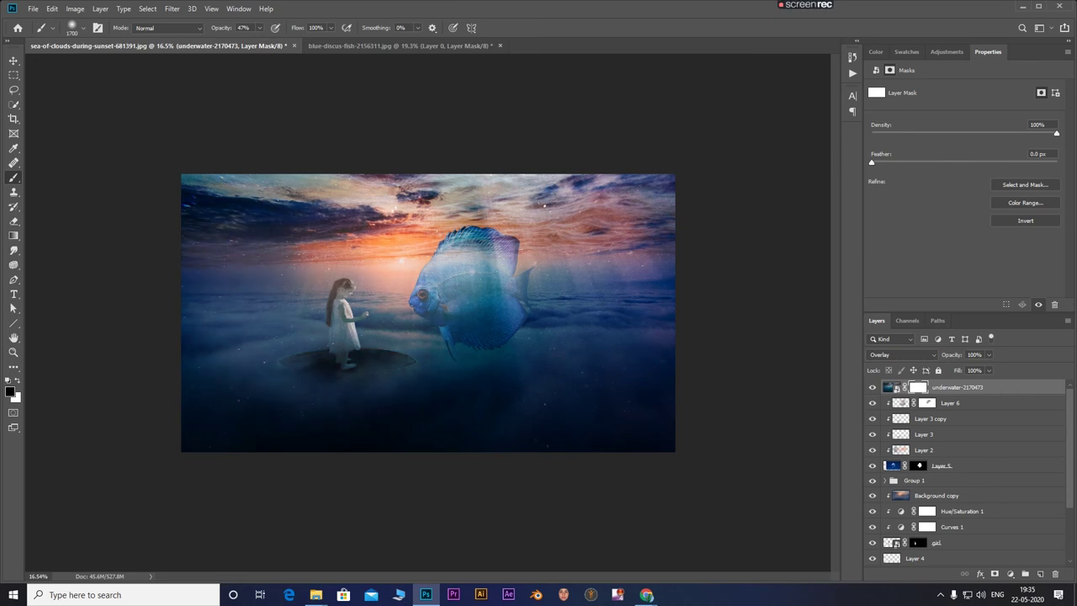
pyautogui.click(491, 330)
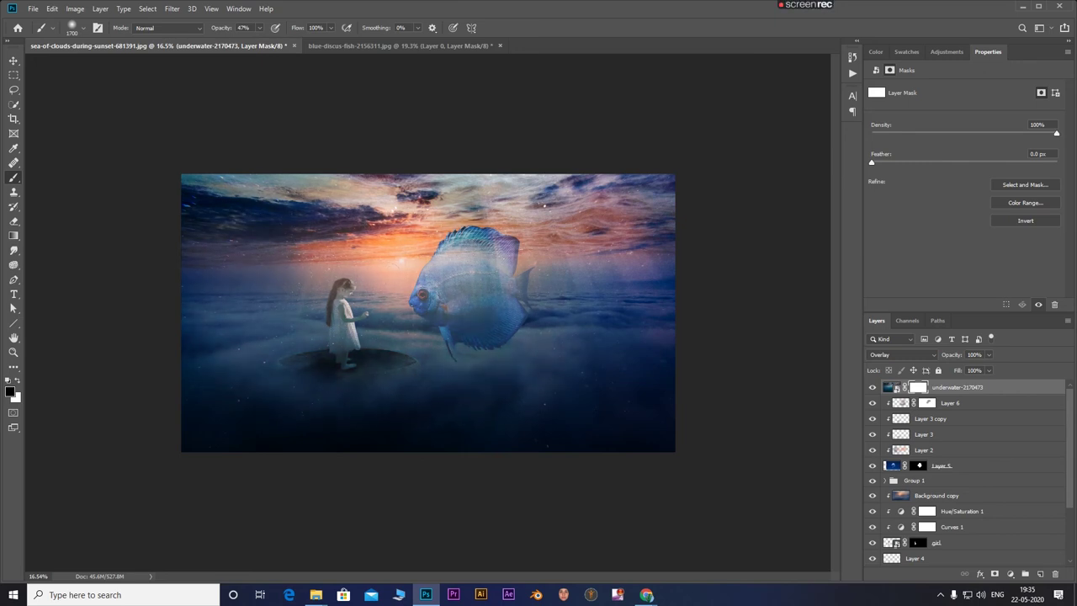
pyautogui.click(202, 400)
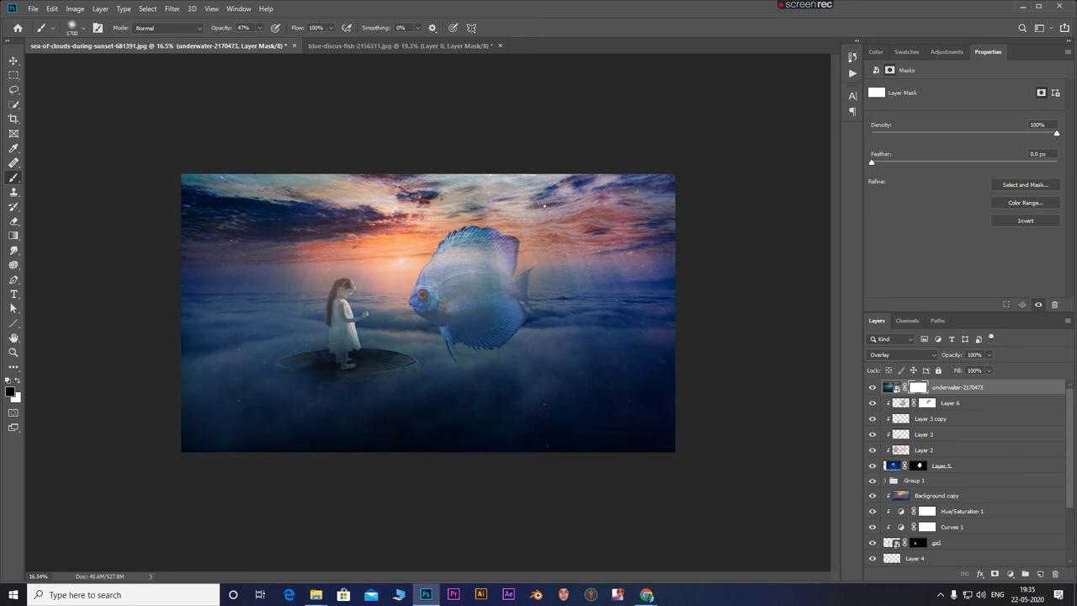
# Fade the texture along the top of the sky, the lower clouds and the right side.
pyautogui.click(292, 172)
pyautogui.click(210, 172)
pyautogui.click(399, 172)
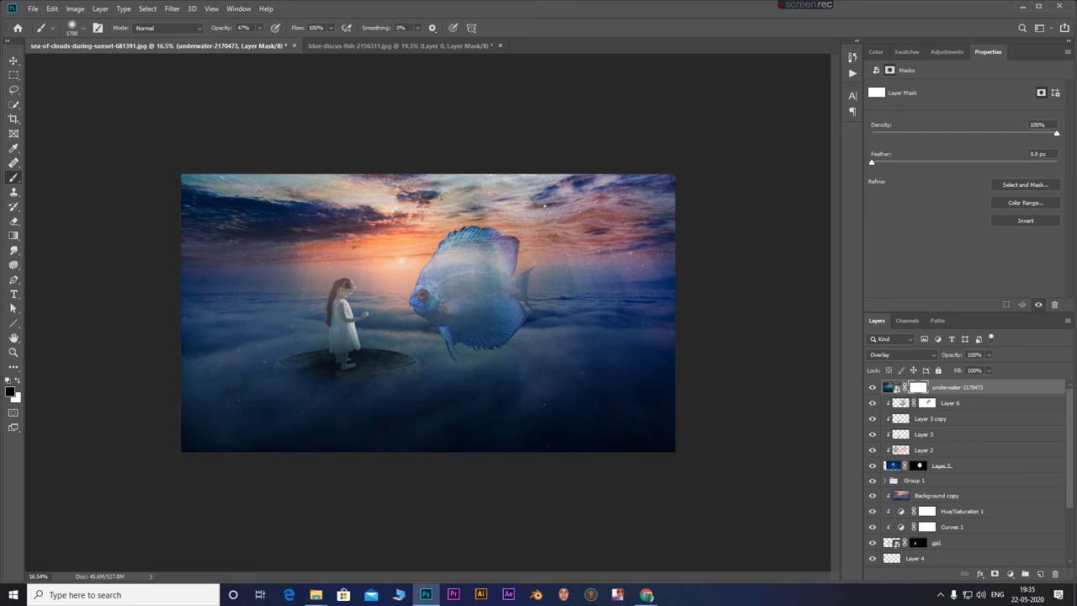
pyautogui.moveTo(480, 430)
pyautogui.mouseDown()
pyautogui.moveTo(640, 395)
pyautogui.moveTo(648, 337)
pyautogui.mouseUp()
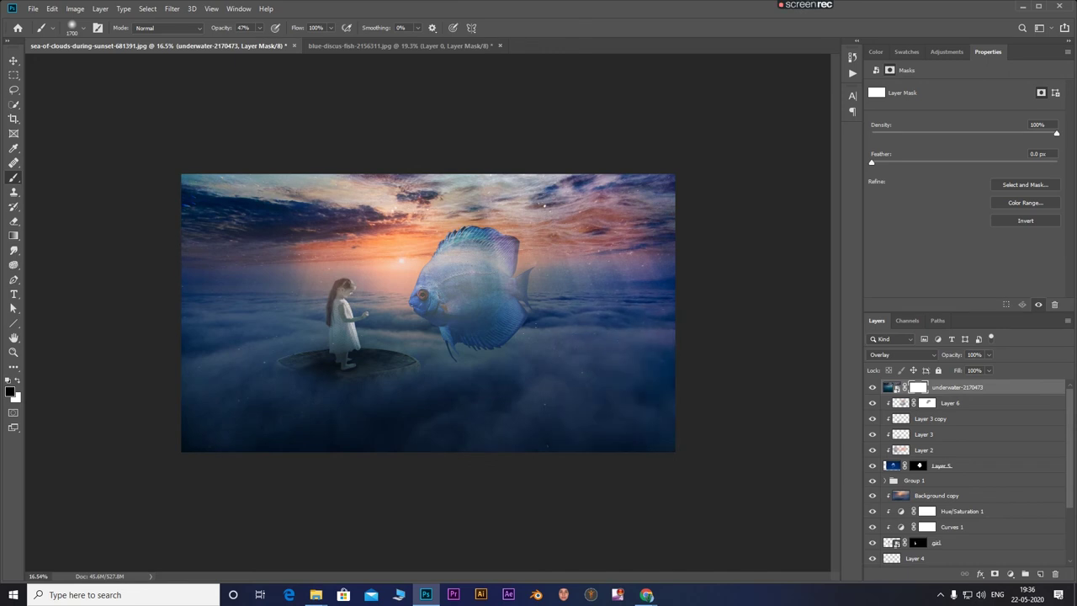
pyautogui.moveTo(657, 278); pyautogui.dragTo(614, 202)
pyautogui.moveTo(669, 181); pyautogui.dragTo(192, 179)
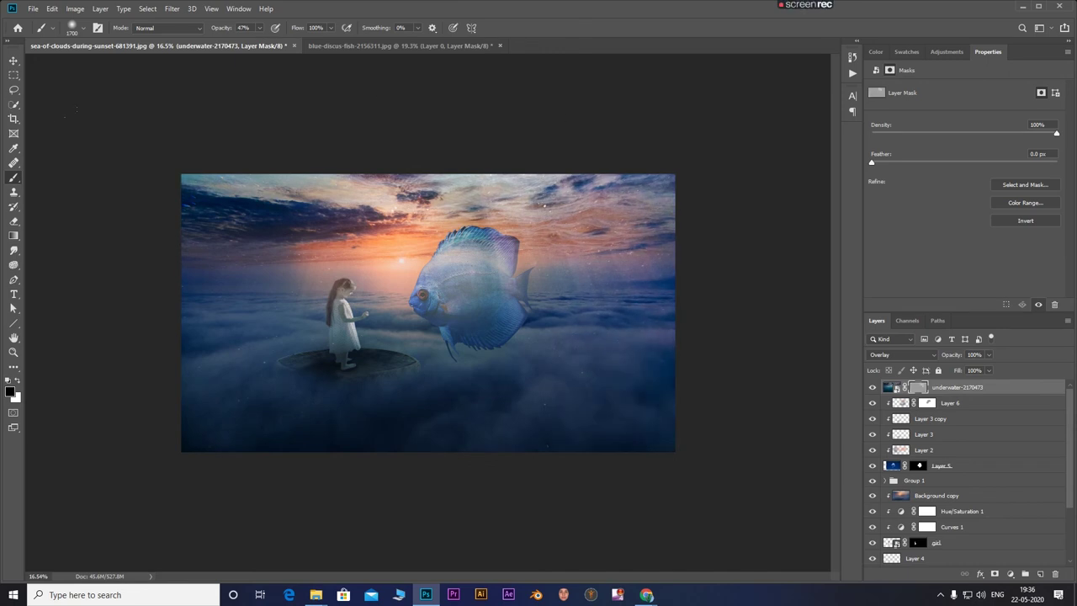
# Paint the texture back along the top sky edge, then fade it again around the girl.
pyautogui.press('x')
pyautogui.moveTo(665, 185)
pyautogui.mouseDown()
pyautogui.moveTo(274, 160)
pyautogui.moveTo(168, 170)
pyautogui.mouseUp()
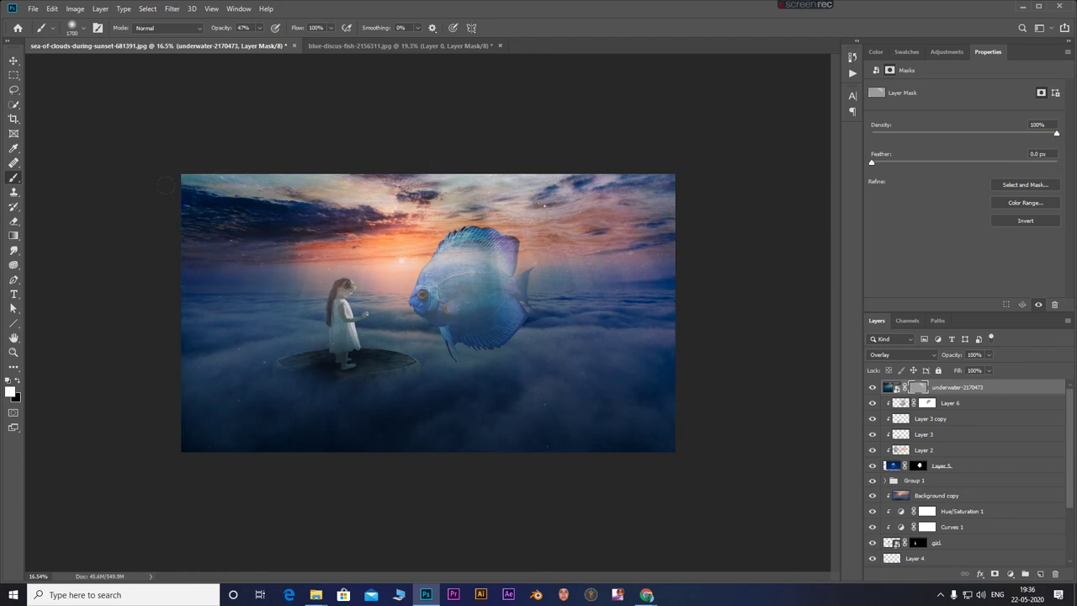
pyautogui.press('x')
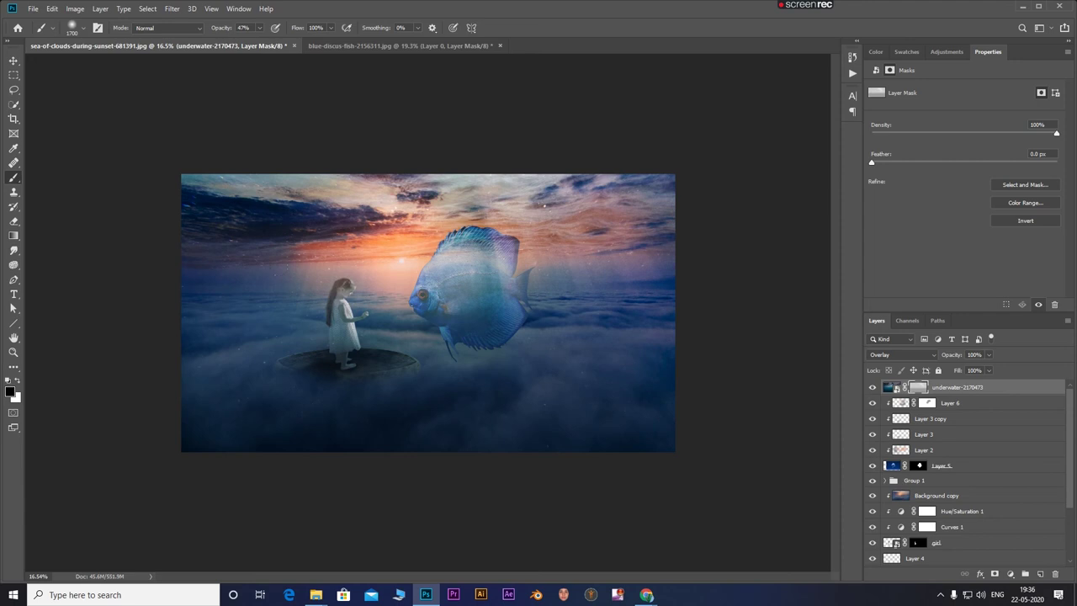
pyautogui.moveTo(303, 328); pyautogui.dragTo(387, 335)
pyautogui.click(337, 327)
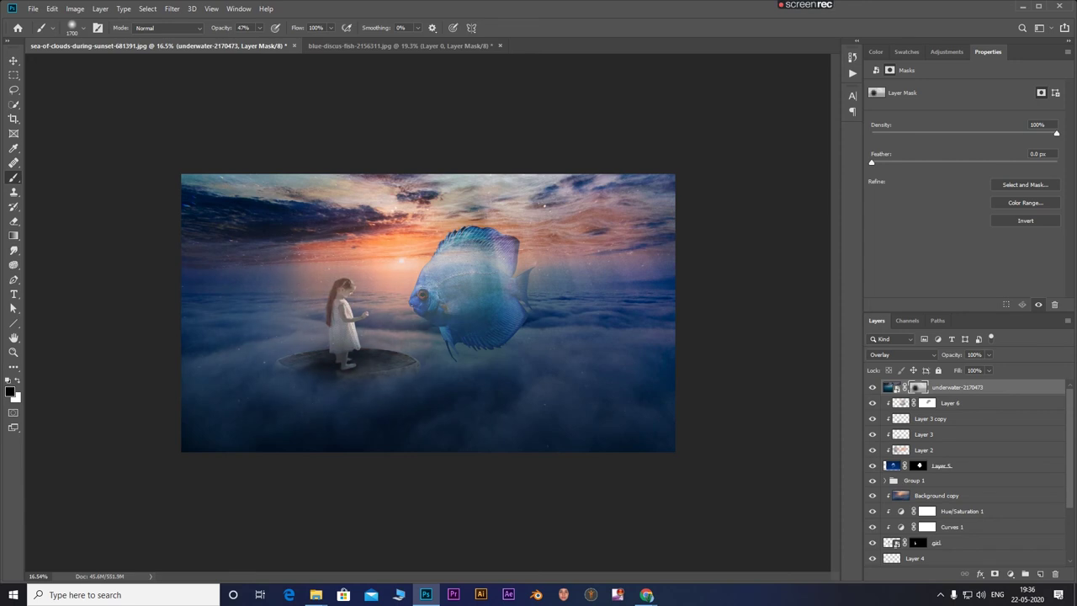
# Fade the texture along the lower-left edge, around the fish and clouds, and near the bottom.
pyautogui.moveTo(225, 359); pyautogui.dragTo(192, 345)
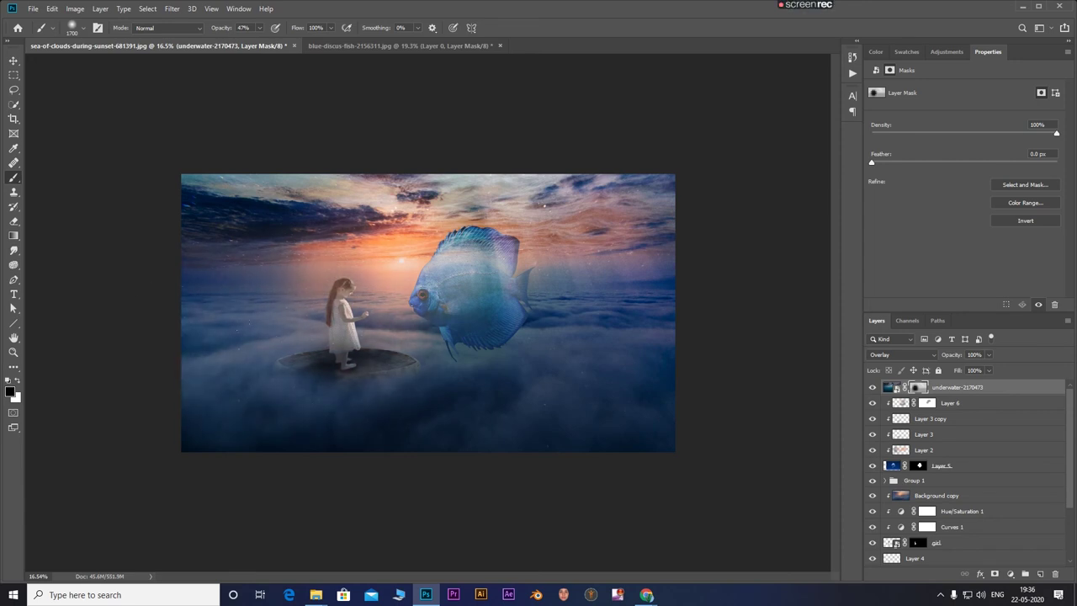
pyautogui.click(452, 429)
pyautogui.click(450, 351)
pyautogui.click(472, 407)
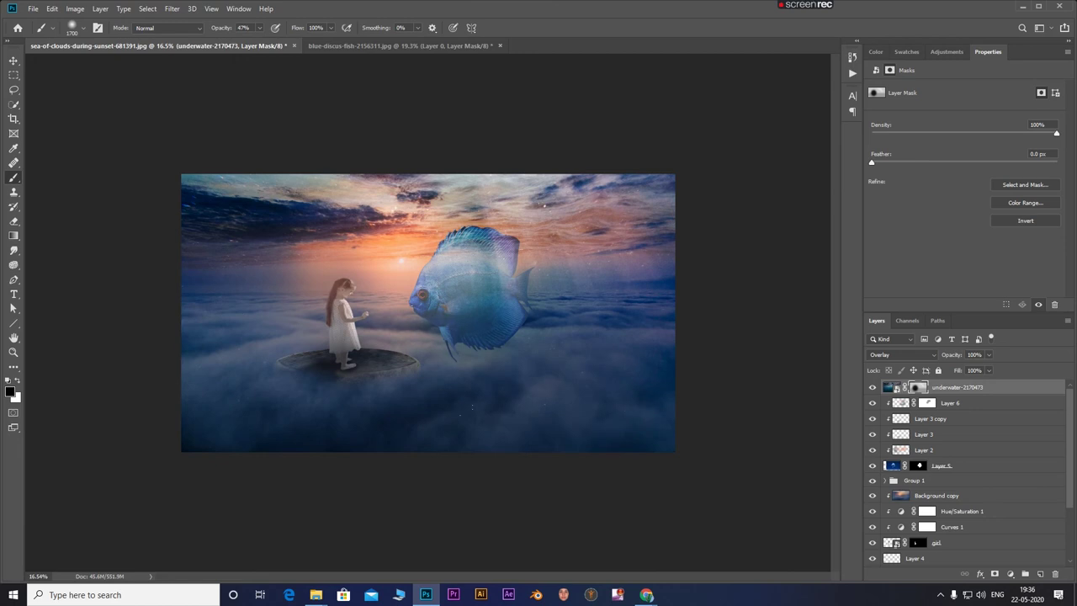
pyautogui.click(575, 364)
pyautogui.click(188, 442)
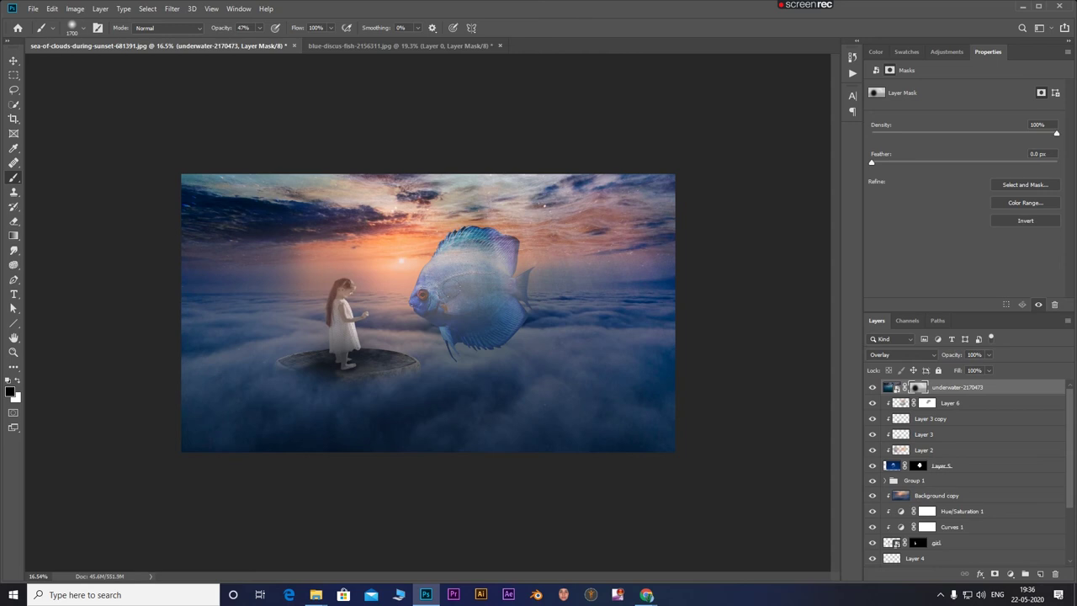
# Restore the water texture near the left horizon with white paint.
pyautogui.press('x')
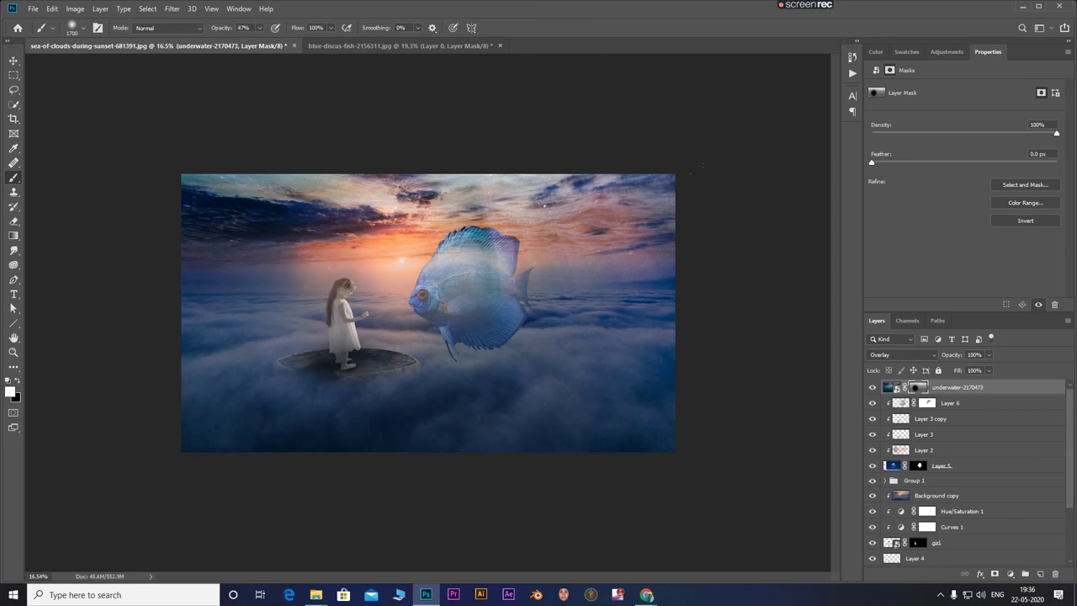
pyautogui.click(179, 262)
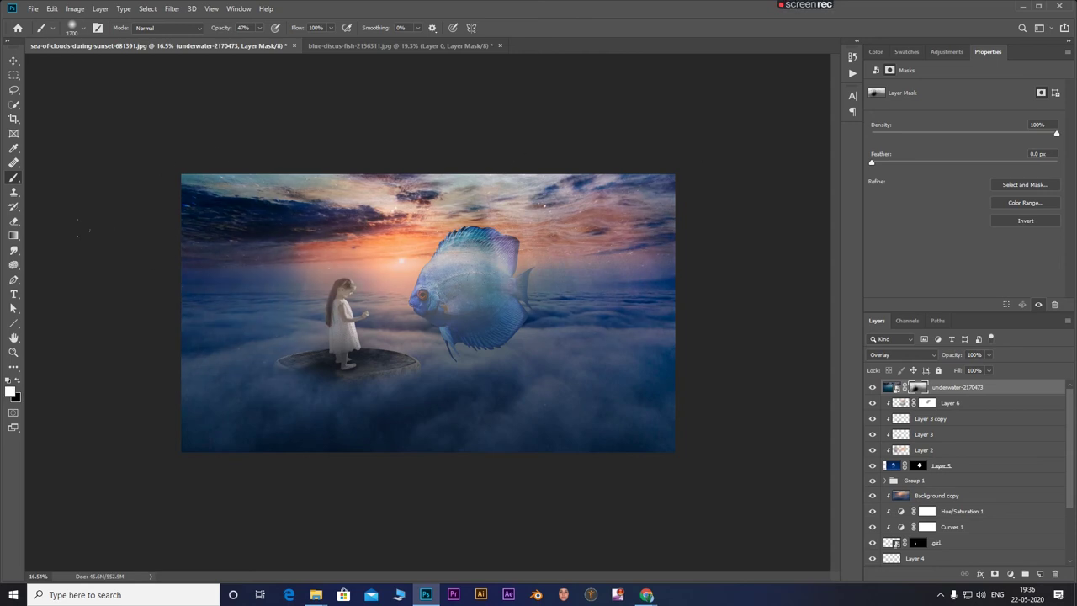
pyautogui.scroll(5, 395, 282)
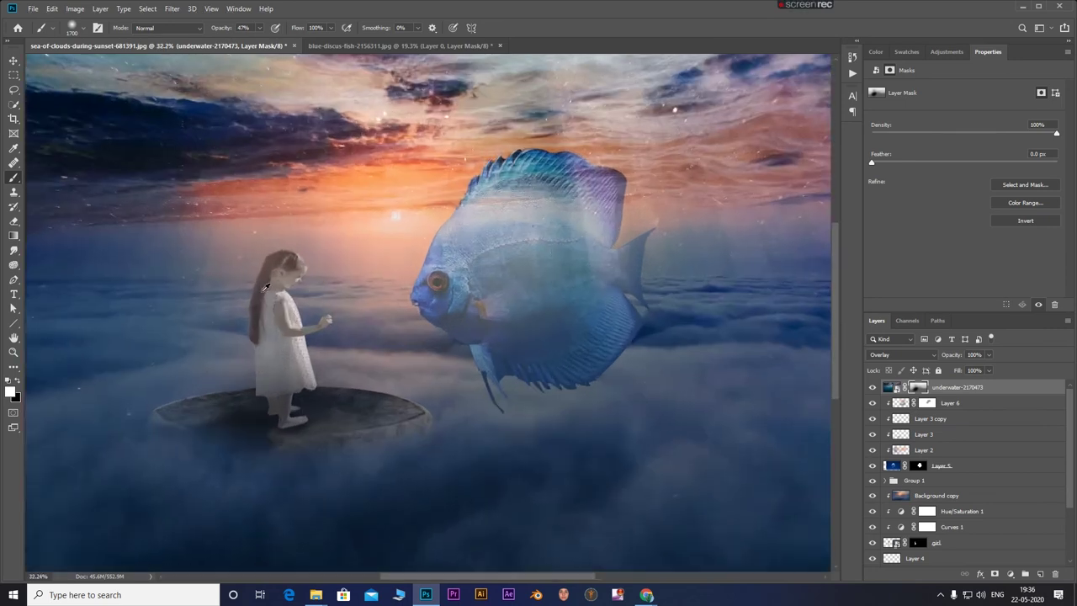
pyautogui.scroll(2, 216, 283)
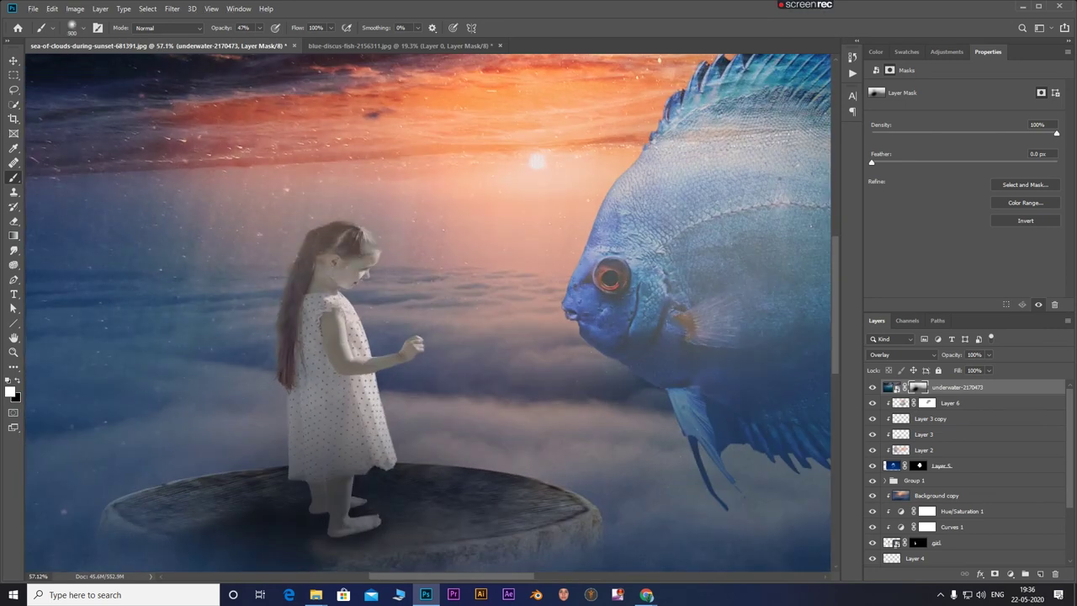
pyautogui.scroll(-4, 571, 223)
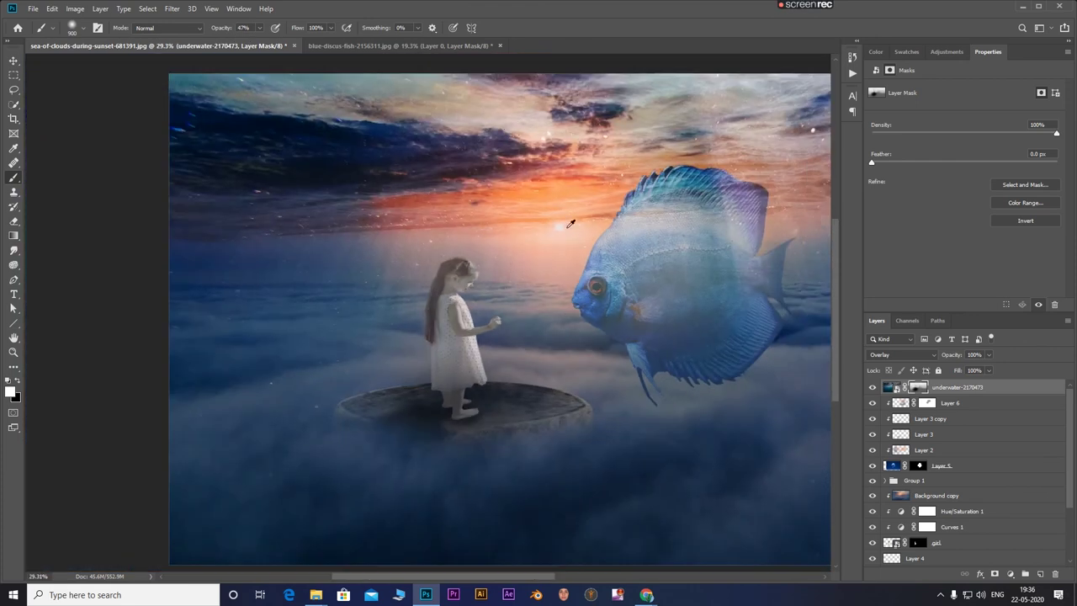
pyautogui.scroll(-2, 619, 333)
pyautogui.scroll(2, 360, 313)
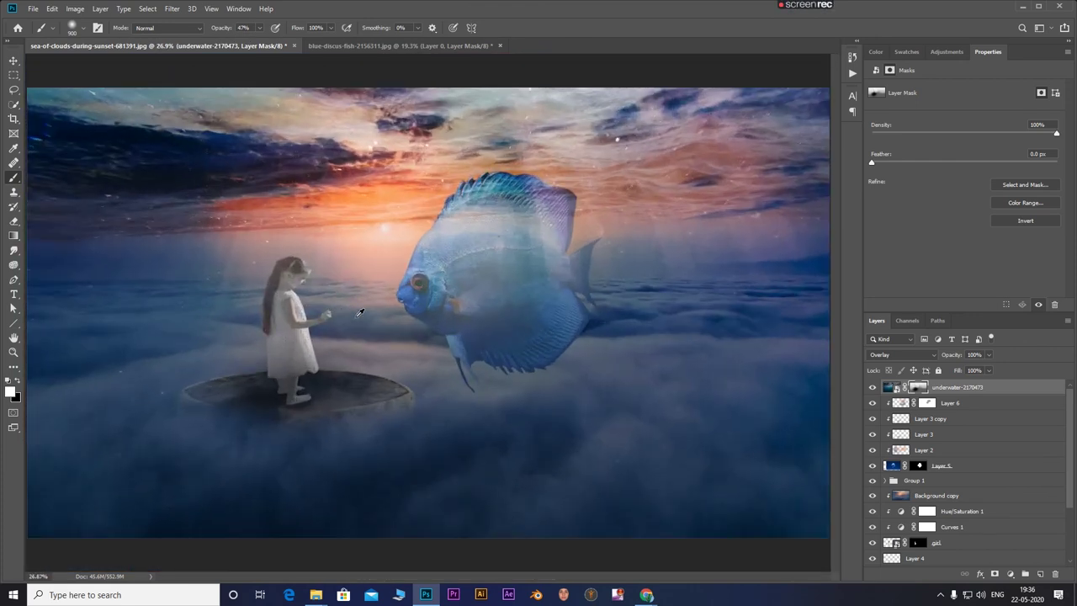
pyautogui.scroll(-2, 910, 544)
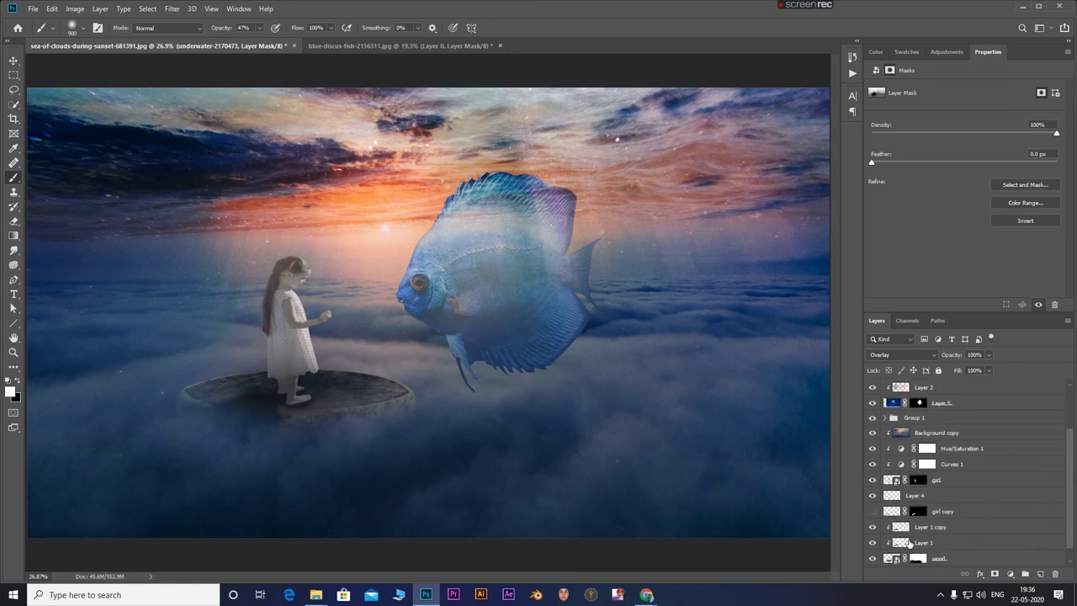
pyautogui.click(948, 483)
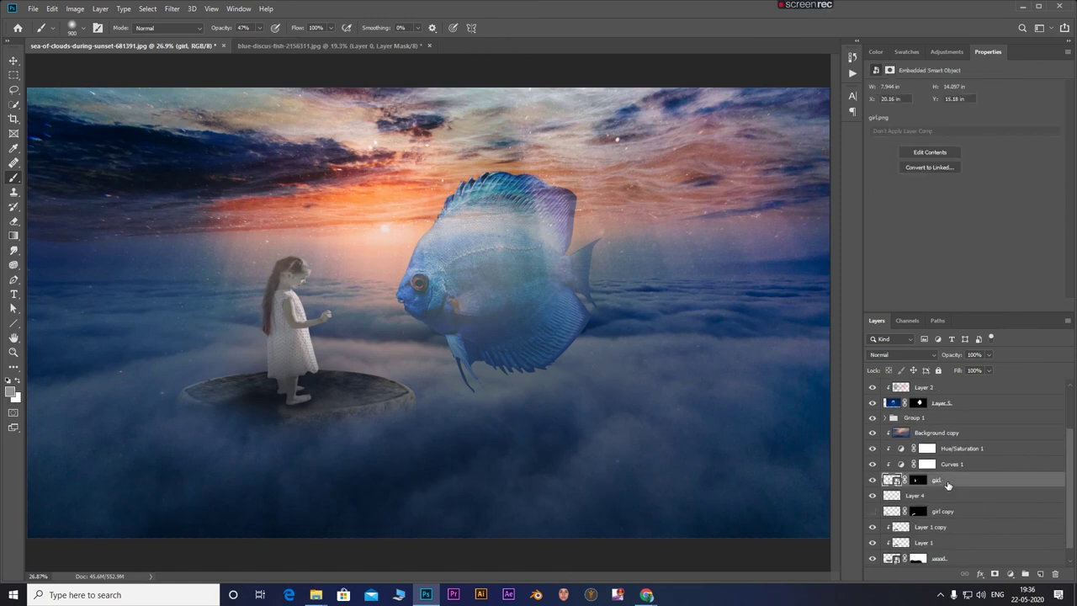
# Bring a girl layer copy to the top of the stack and align it over the original girl.
pyautogui.scroll(3, 1069, 489)
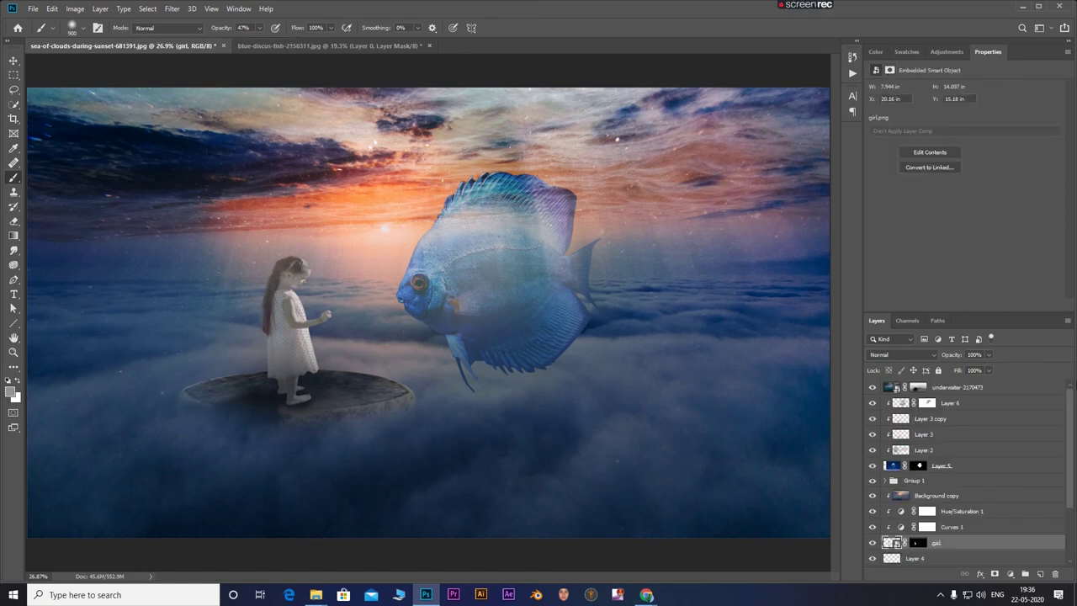
pyautogui.click(1010, 389)
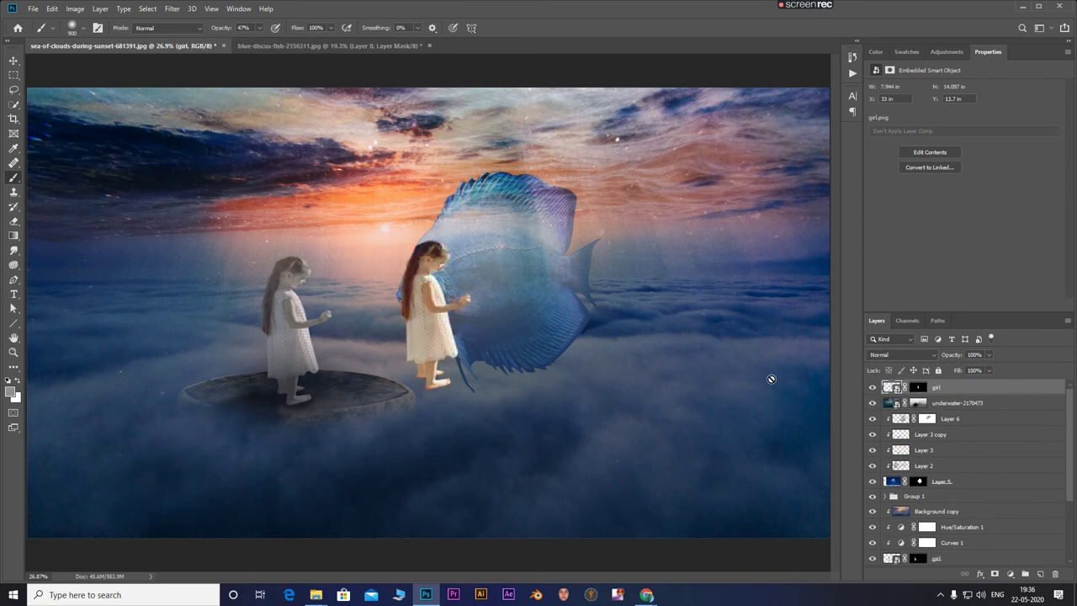
pyautogui.hotkey('ctrl', 't')
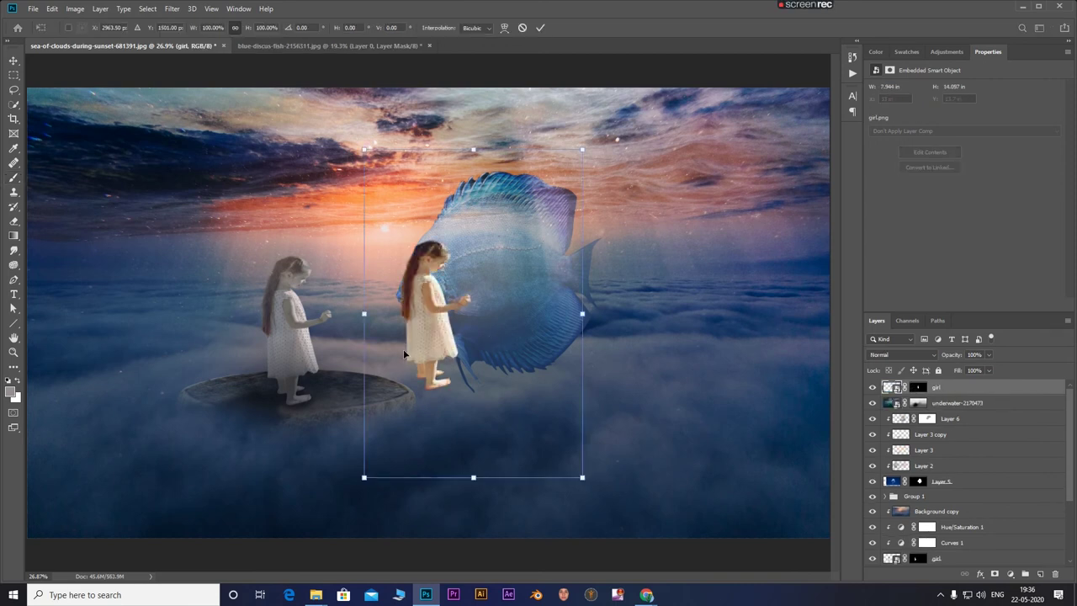
pyautogui.moveTo(404, 355); pyautogui.dragTo(278, 363)
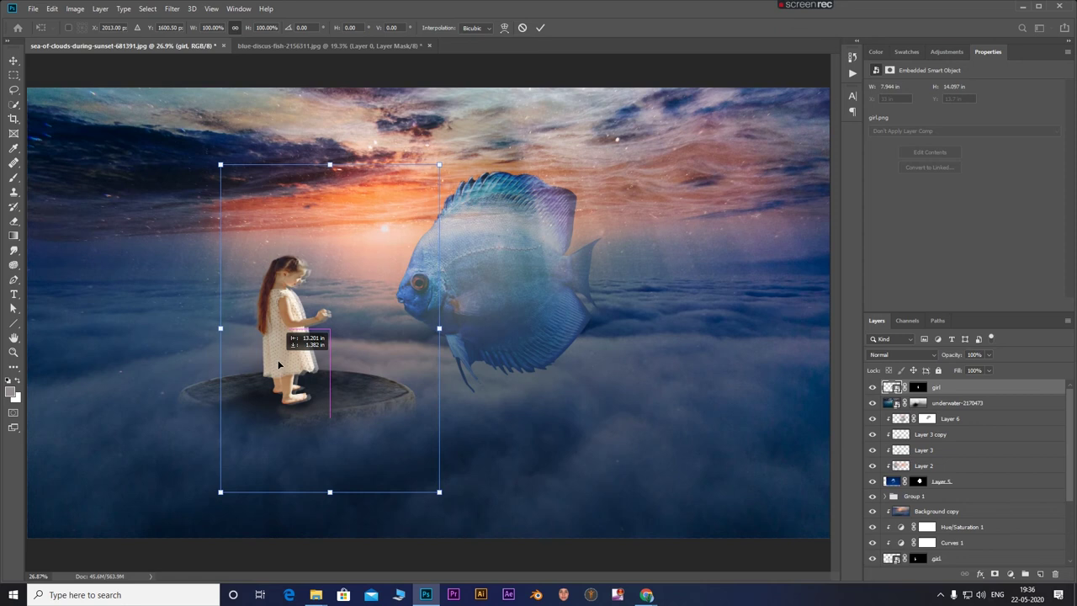
pyautogui.moveTo(278, 363); pyautogui.dragTo(293, 364)
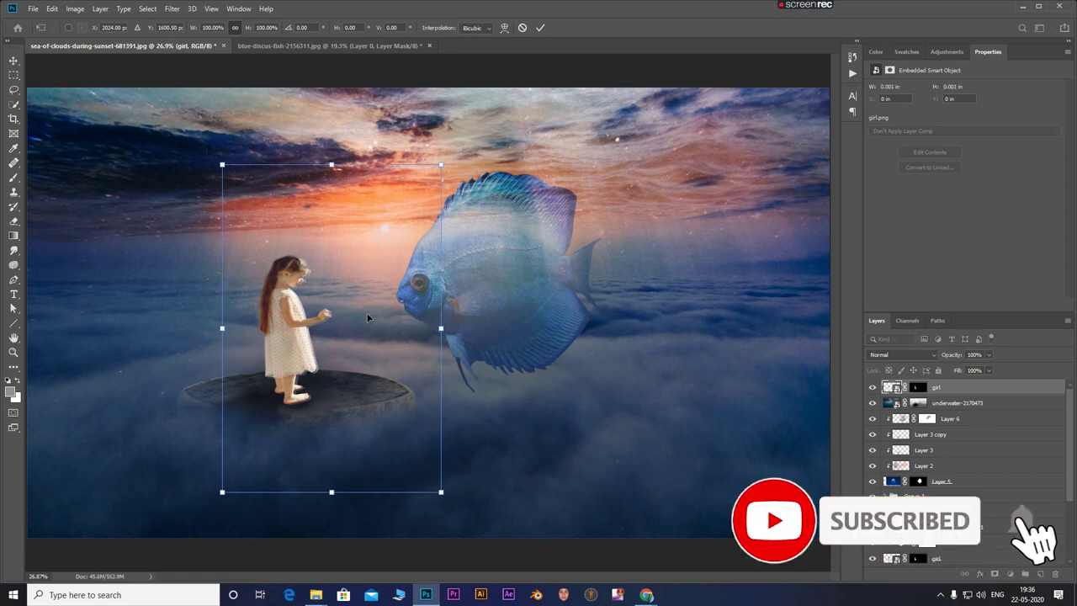
pyautogui.moveTo(366, 316); pyautogui.dragTo(369, 318)
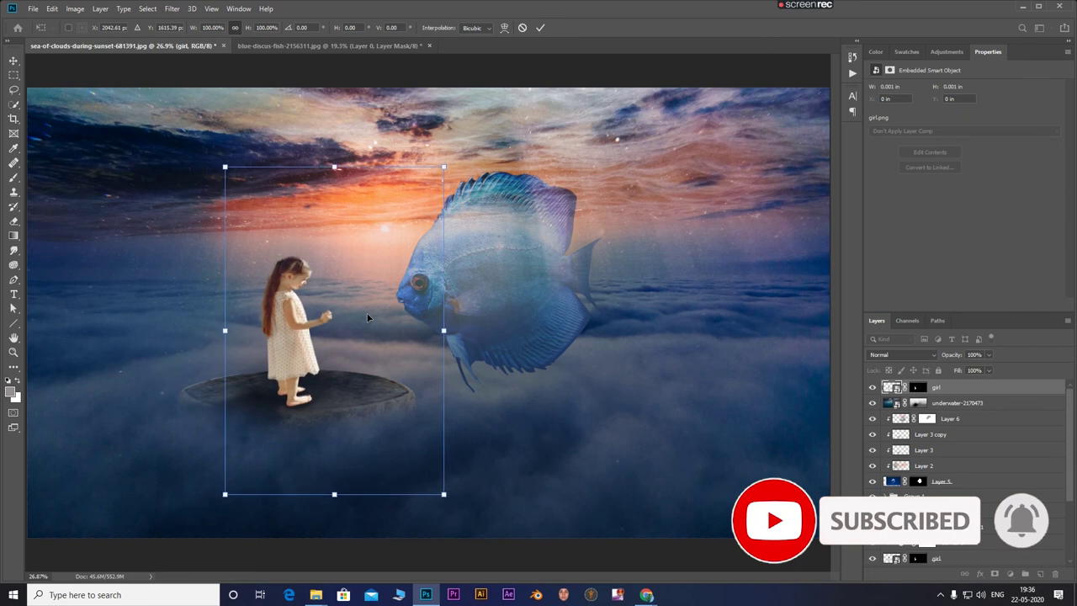
pyautogui.click(542, 28)
pyautogui.press('b')
pyautogui.click(900, 354)
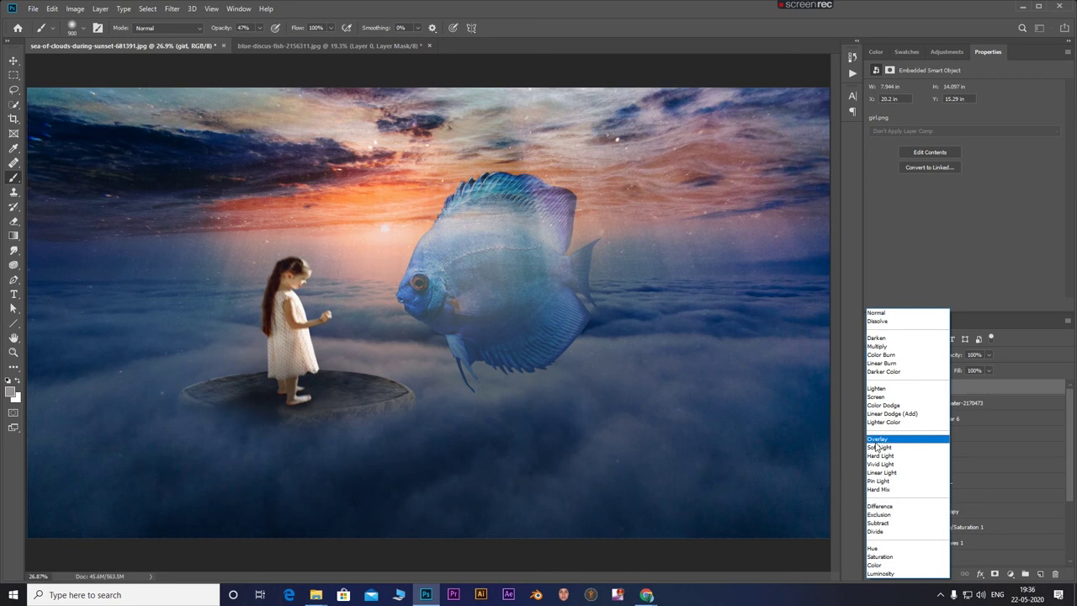
# Try brightening blend modes on the girl copy and settle on Overlay.
pyautogui.press('Up')
pyautogui.press('Up')
pyautogui.press('Return')
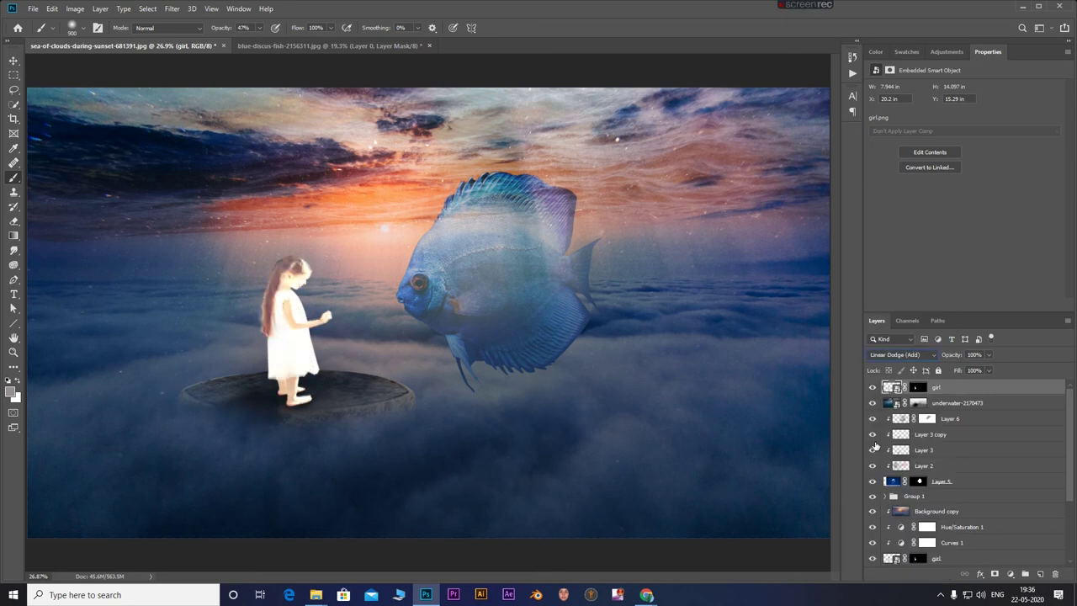
pyautogui.press('Down')
pyautogui.press('Down')
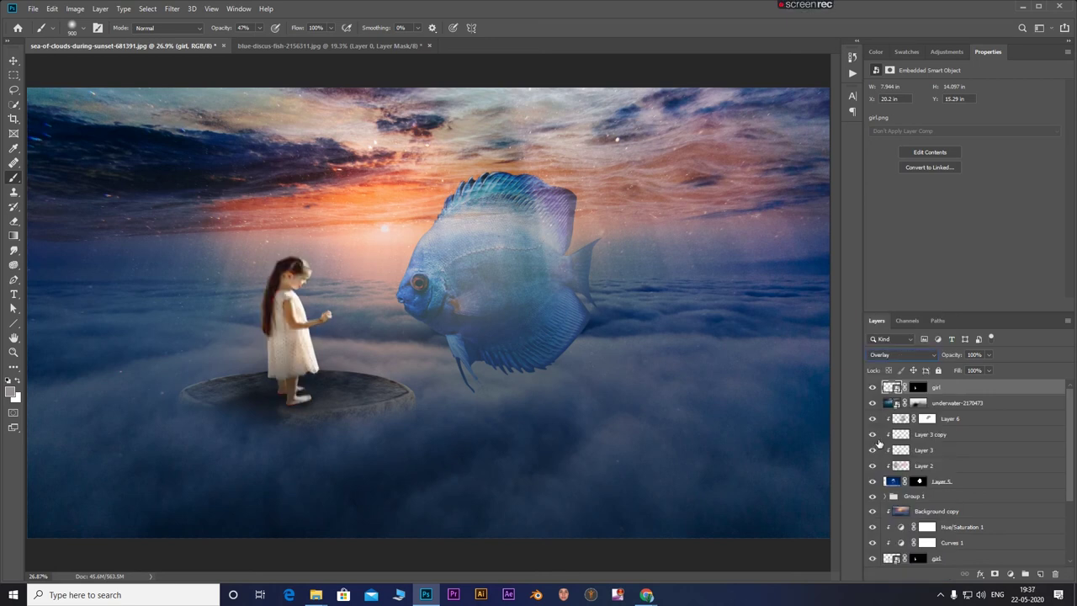
pyautogui.click(893, 356)
pyautogui.click(1036, 345)
# Nudge the girl copy with the arrow keys into tighter alignment over the original girl.
pyautogui.hotkey('ctrl', 'r')
pyautogui.hotkey('ctrl', 't')
pyautogui.press('Left')
pyautogui.press('Left')
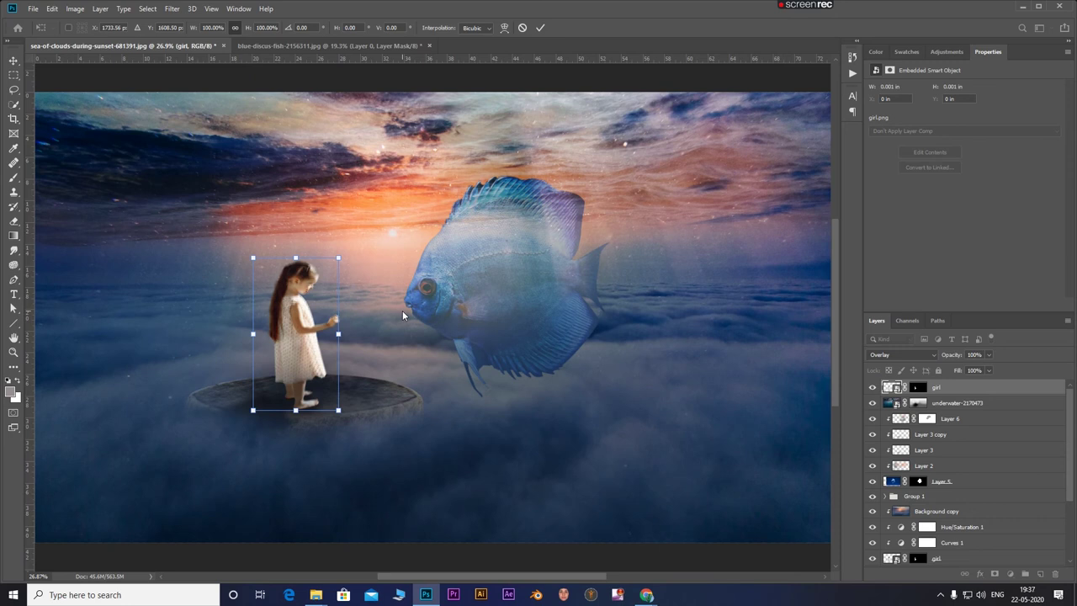
pyautogui.press('Right')
pyautogui.press('Right')
pyautogui.press('Up')
pyautogui.press('Up')
pyautogui.press('Right')
pyautogui.press('Up')
pyautogui.press('Up')
pyautogui.press('Left')
pyautogui.press('Left')
pyautogui.press('Left')
pyautogui.press('Left')
pyautogui.press('Right')
pyautogui.press('Right')
pyautogui.press('Right')
# Drag the girl slightly down onto the stone platform and commit the placement.
pyautogui.scroll(1, 272, 362)
pyautogui.scroll(1, 272, 362)
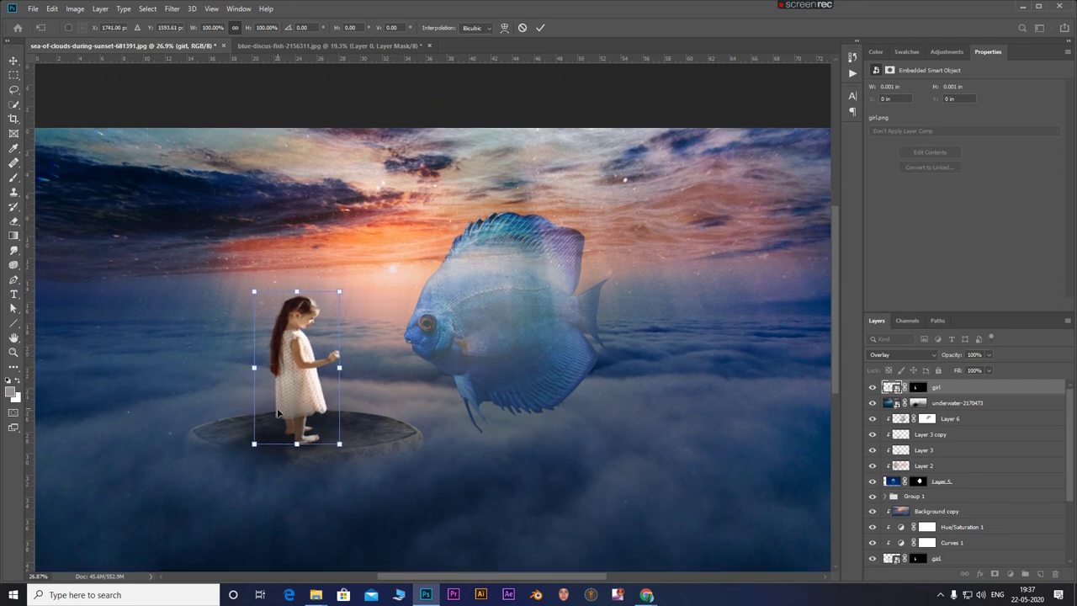
pyautogui.scroll(1, 278, 353)
pyautogui.scroll(3, 286, 336)
pyautogui.scroll(1, 296, 321)
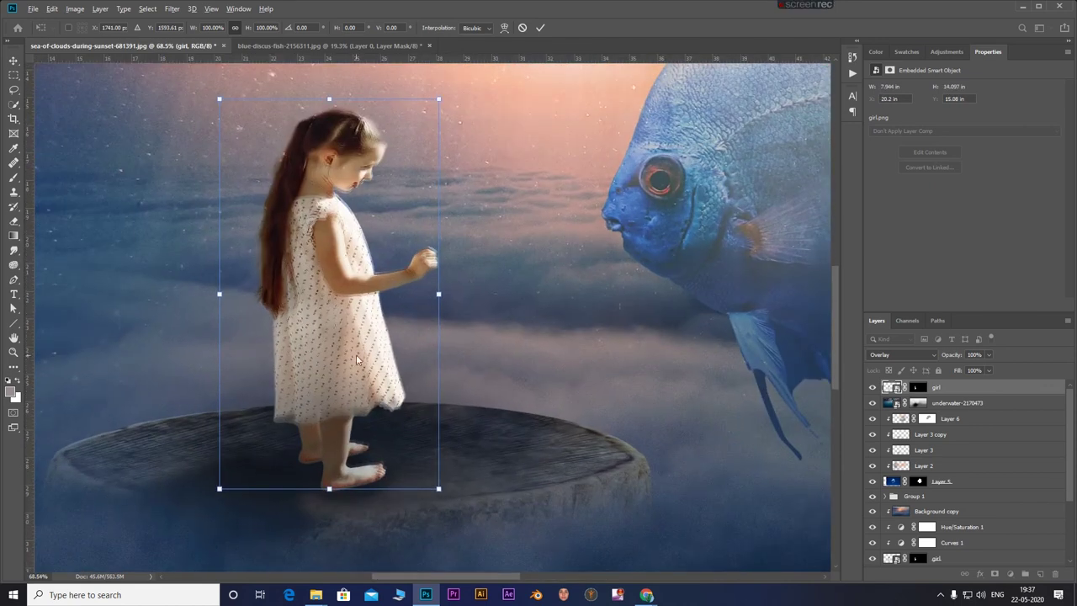
pyautogui.moveTo(364, 373); pyautogui.dragTo(365, 381)
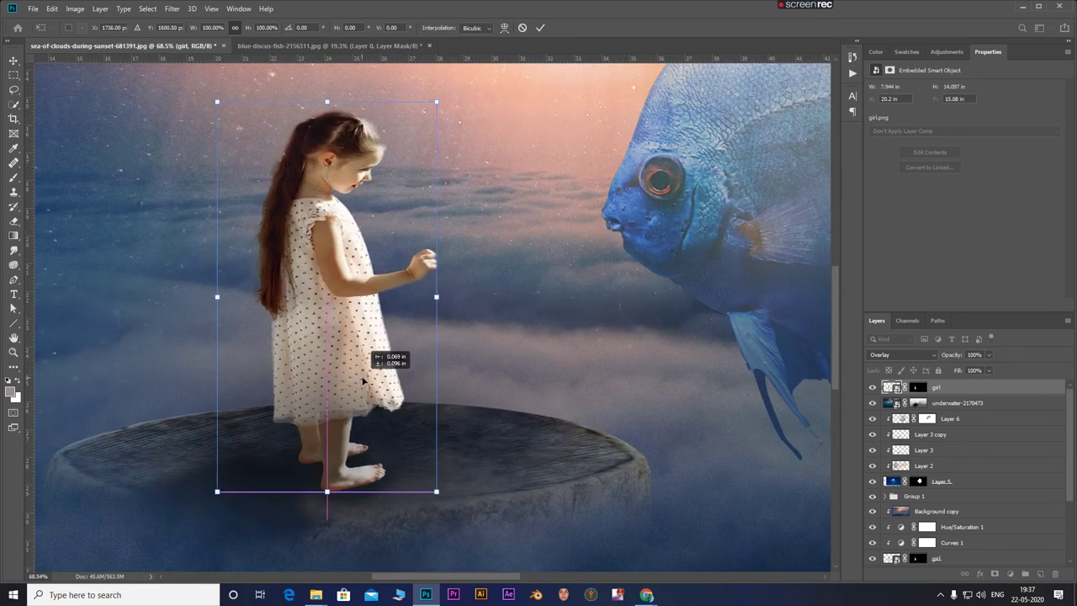
pyautogui.scroll(-1, 365, 381)
pyautogui.scroll(-3, 353, 400)
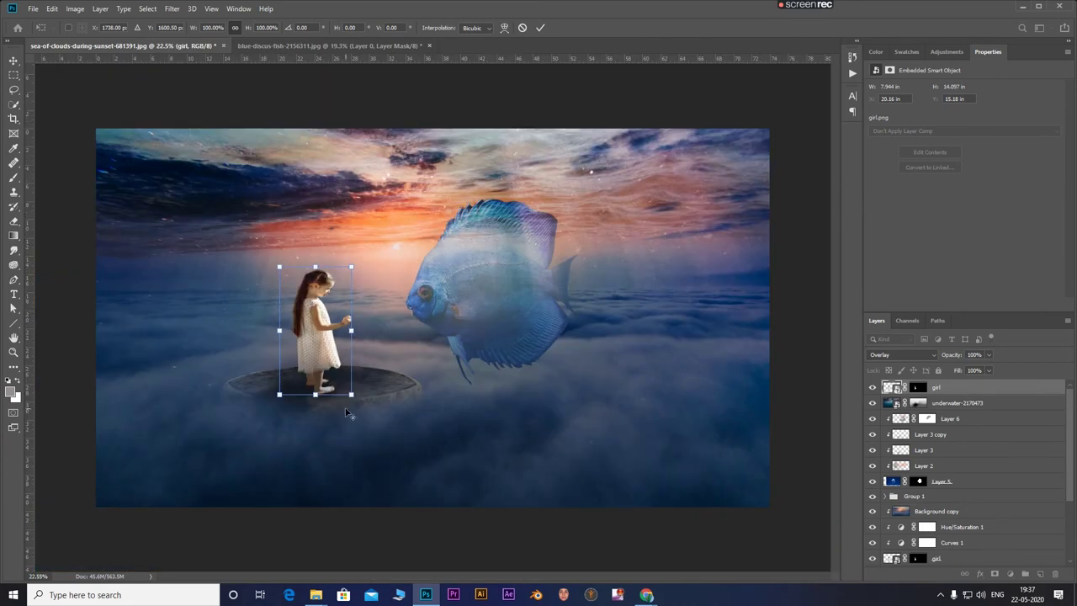
pyautogui.click(541, 28)
# Zoom in and experiment with lowering the girl layer's opacity.
pyautogui.press('b')
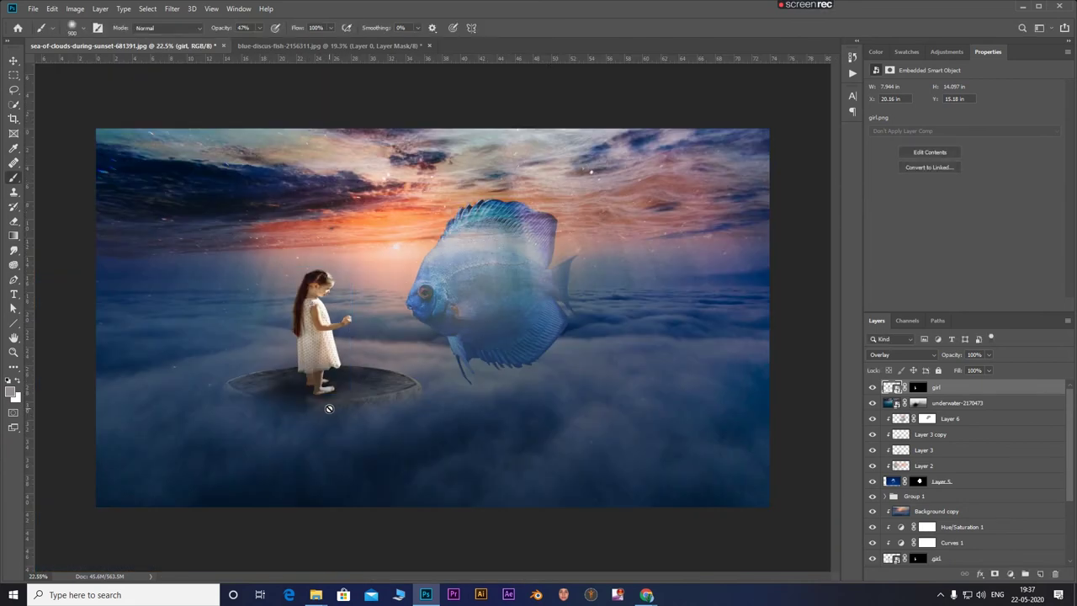
pyautogui.scroll(-1, 353, 404)
pyautogui.hotkey('ctrl', '+')
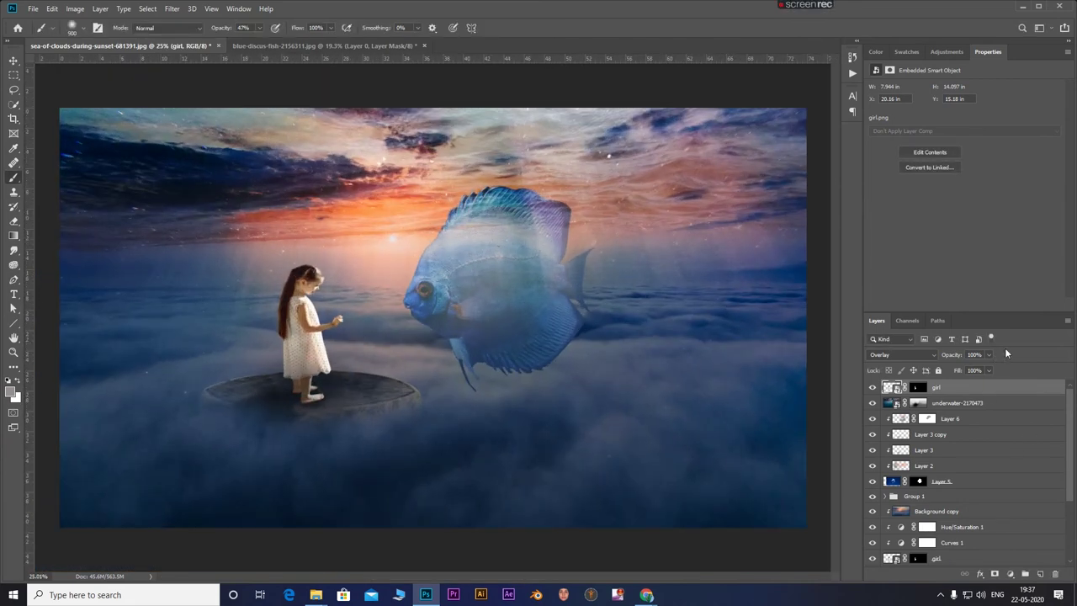
pyautogui.click(989, 355)
pyautogui.moveTo(968, 372); pyautogui.dragTo(987, 370)
pyautogui.click(978, 354)
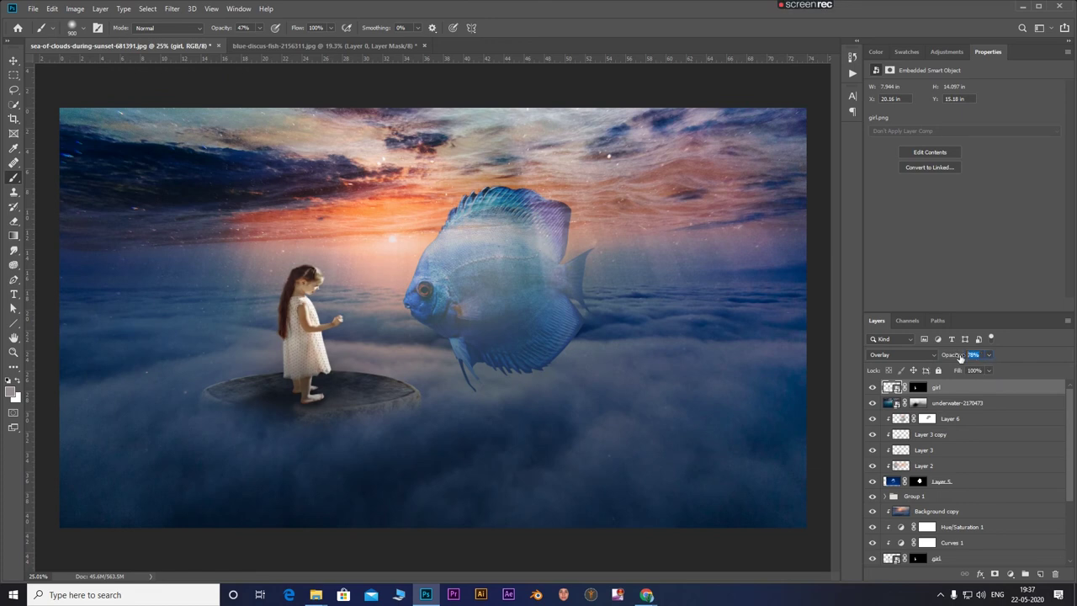
pyautogui.write('75')
pyautogui.write('80')
# Revert the rasterized girl to smart object girl.psb and add a blank layer mask.
pyautogui.click(620, 399)
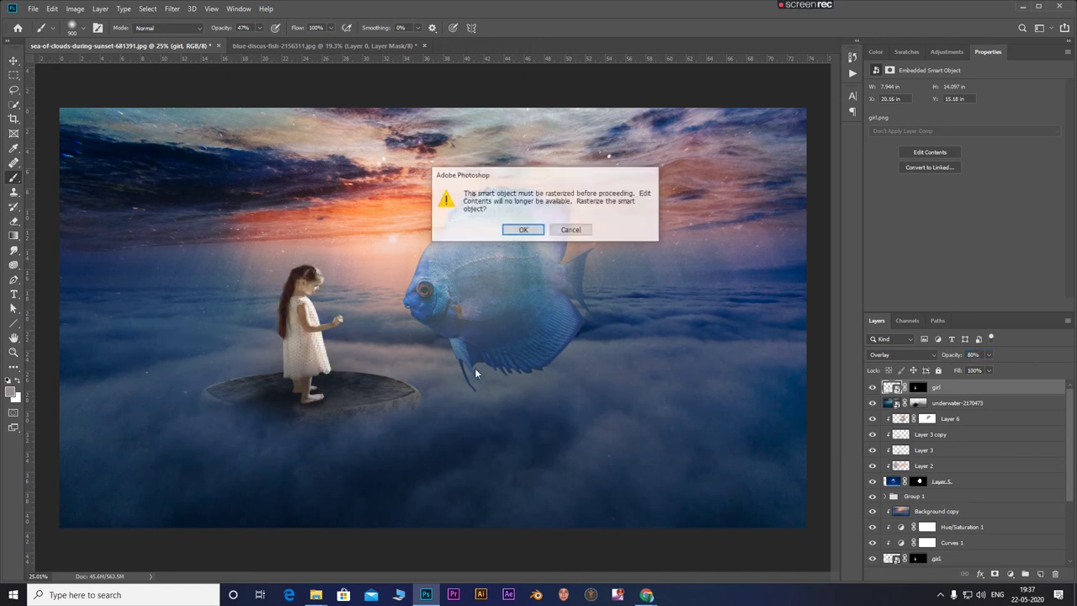
pyautogui.click(523, 229)
pyautogui.scroll(-3, 391, 322)
pyautogui.scroll(1, 391, 322)
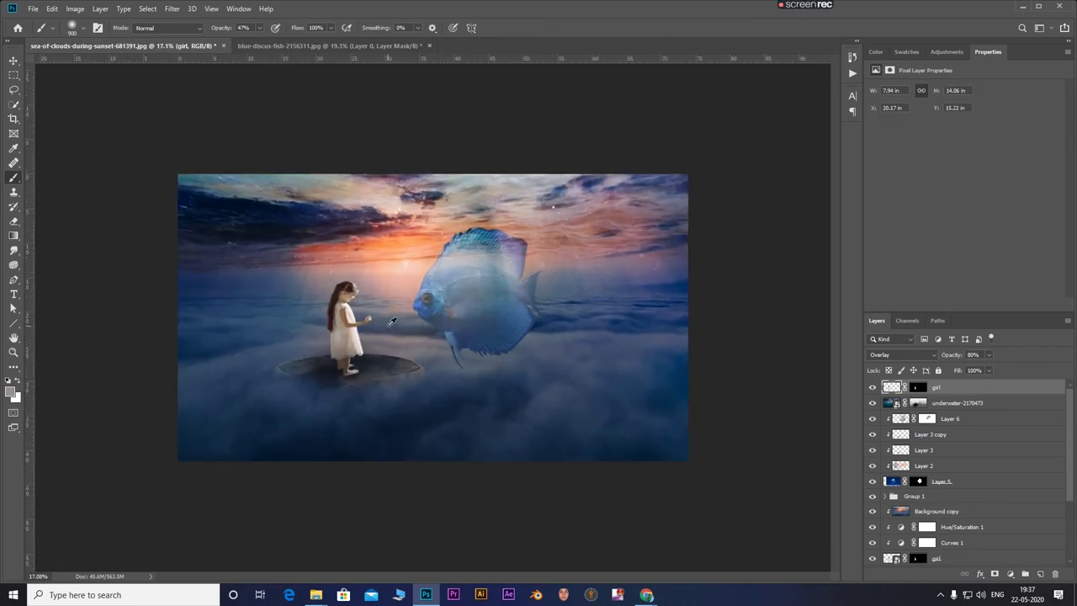
pyautogui.rightClick(975, 396)
pyautogui.click(851, 266)
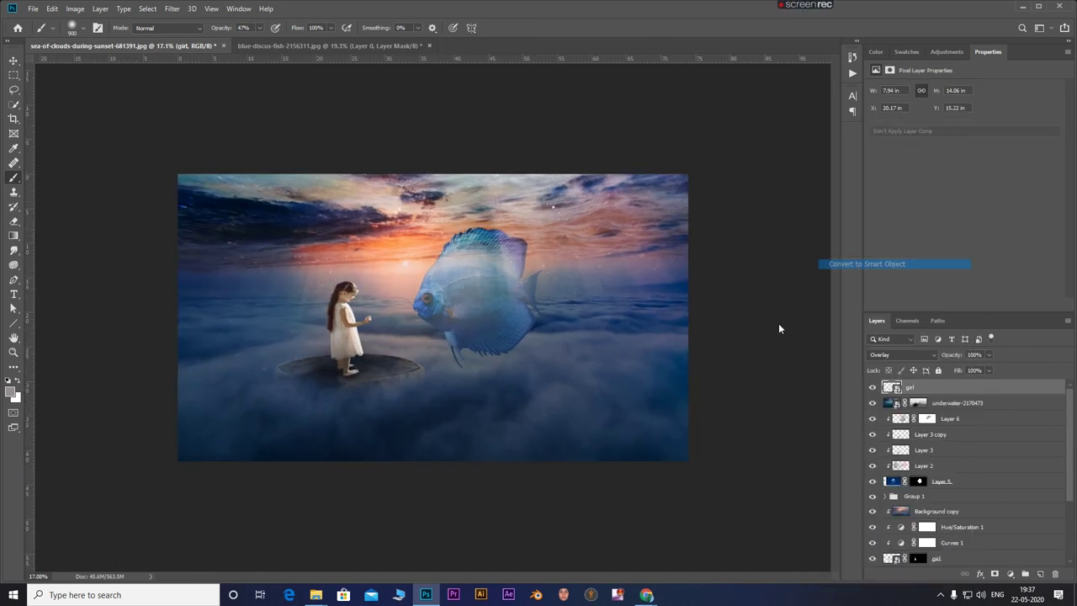
pyautogui.click(995, 574)
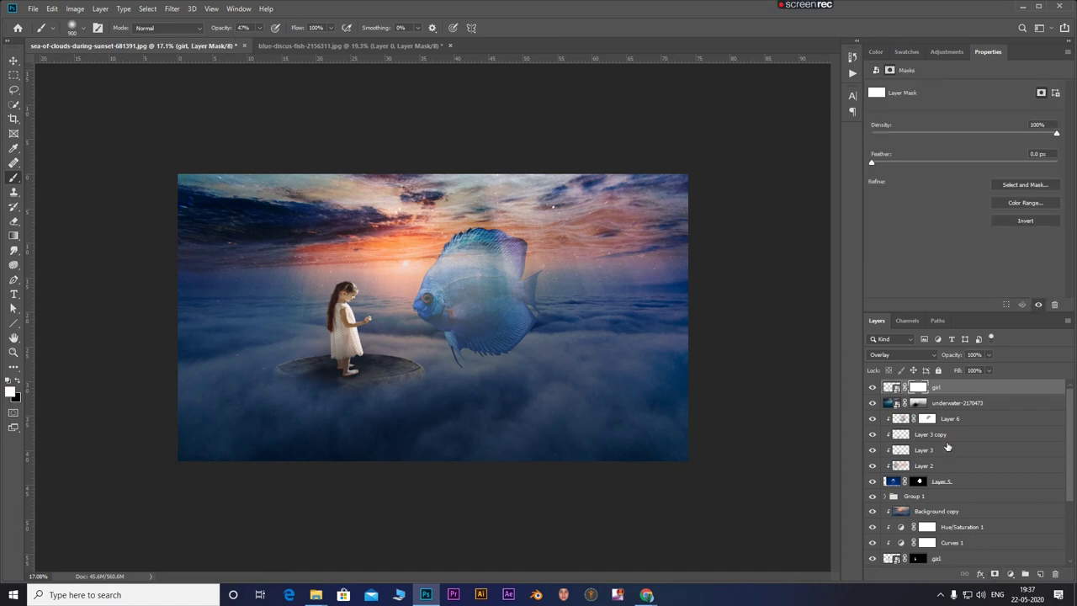
pyautogui.click(1011, 575)
# Bring up the New folder (6) window in File Explorer and select the close-up orange fish photo.
pyautogui.click(800, 504)
pyautogui.moveTo(316, 595)
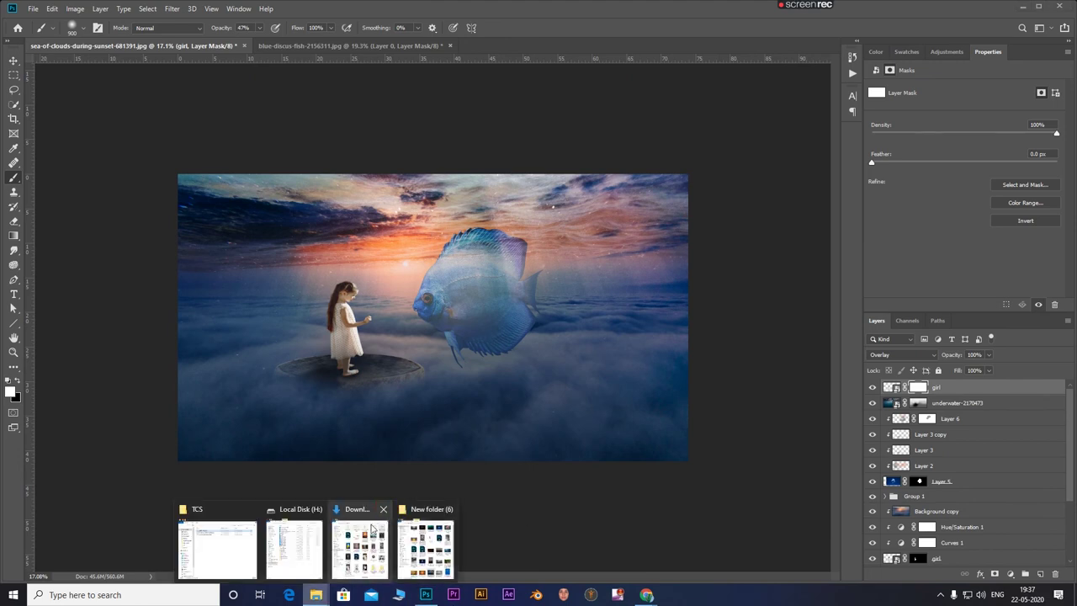
pyautogui.click(371, 530)
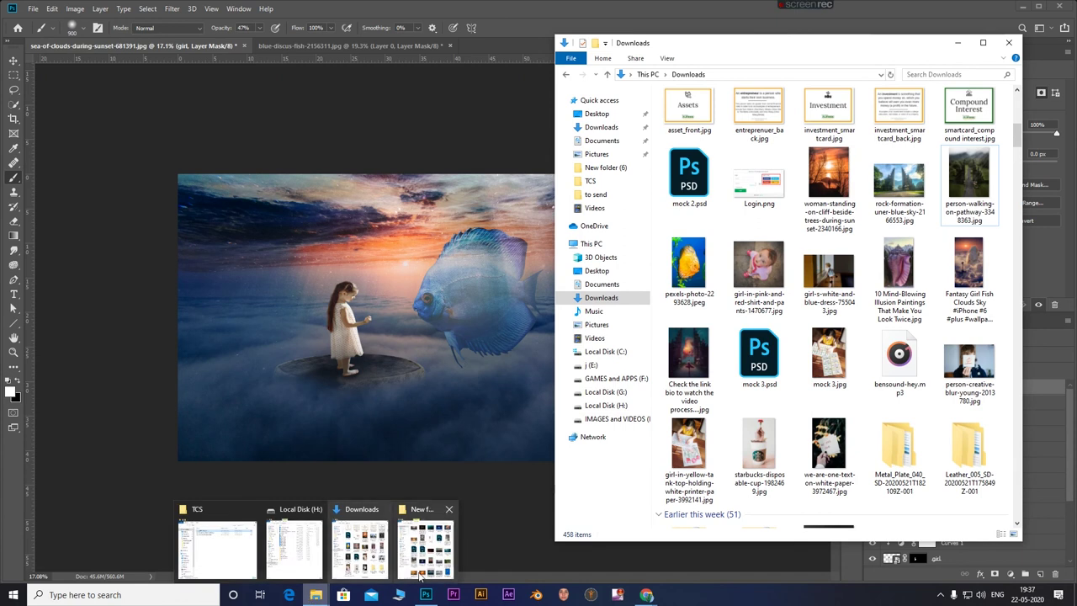
pyautogui.click(420, 575)
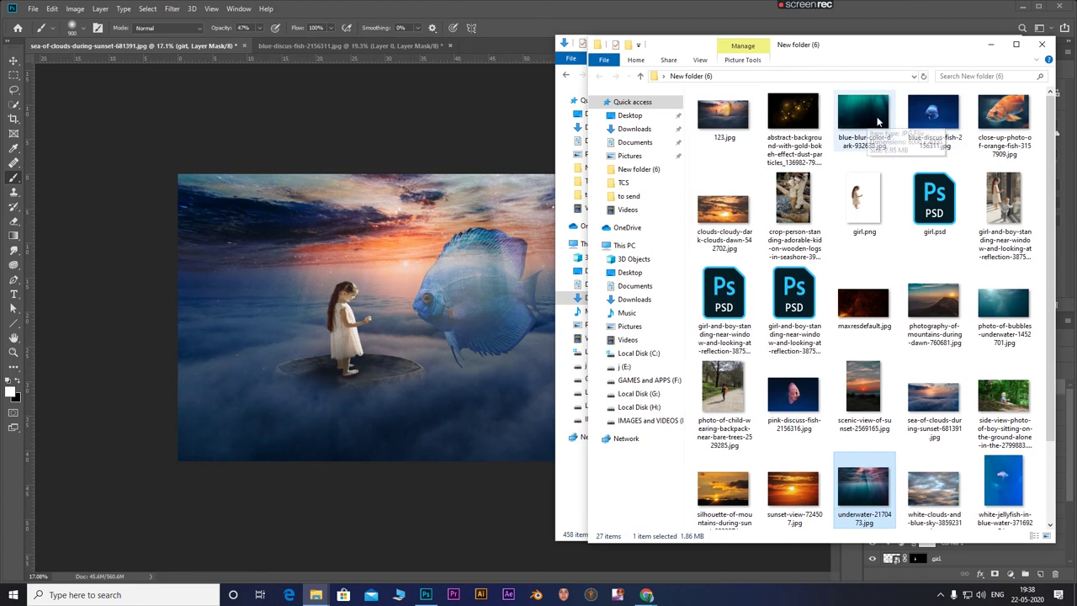
pyautogui.click(1009, 125)
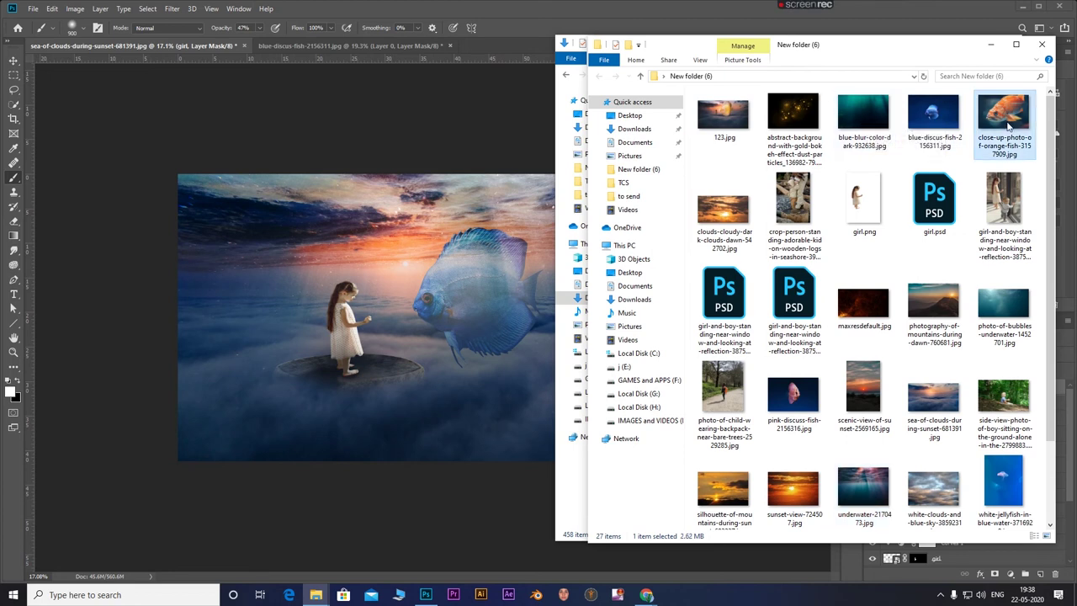
# Drag the orange fish photo into the composition, then shrink and rotate it into rough position.
pyautogui.moveTo(1009, 125)
pyautogui.mouseDown()
pyautogui.moveTo(464, 283)
pyautogui.moveTo(716, 378)
pyautogui.moveTo(634, 333)
pyautogui.mouseUp()
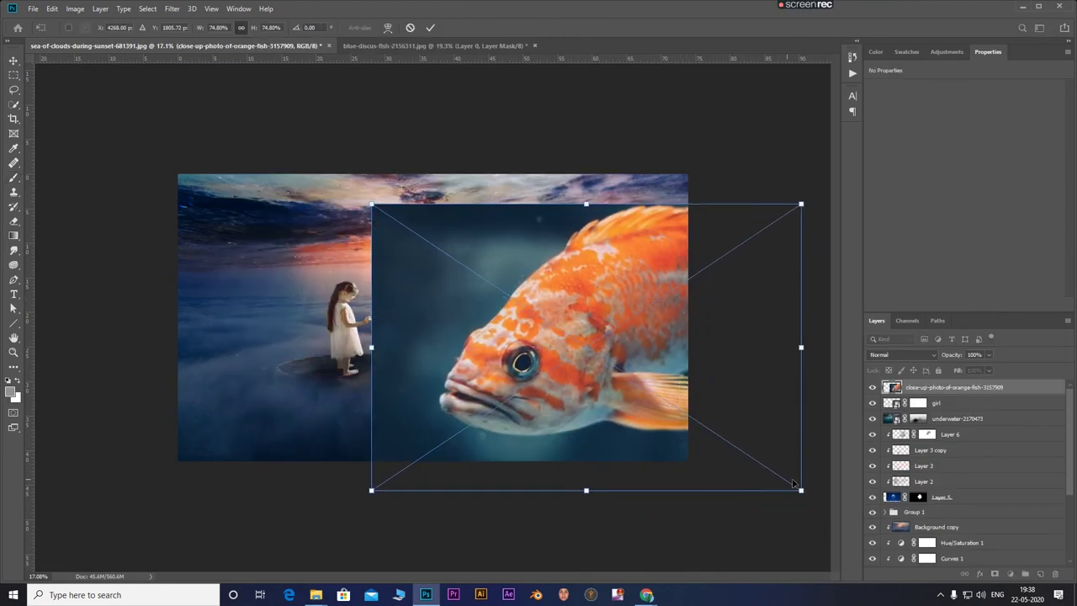
pyautogui.moveTo(801, 489)
pyautogui.mouseDown()
pyautogui.moveTo(662, 393)
pyautogui.moveTo(284, 529)
pyautogui.moveTo(364, 502)
pyautogui.mouseUp()
pyautogui.moveTo(455, 370)
pyautogui.mouseDown()
pyautogui.moveTo(433, 543)
pyautogui.moveTo(471, 486)
pyautogui.mouseUp()
pyautogui.moveTo(375, 489)
pyautogui.mouseDown()
pyautogui.moveTo(331, 494)
pyautogui.moveTo(346, 447)
pyautogui.moveTo(312, 440)
pyautogui.moveTo(758, 517)
pyautogui.moveTo(252, 341)
pyautogui.moveTo(208, 301)
pyautogui.moveTo(219, 311)
pyautogui.mouseUp()
# Scale the tilted fish to about 29%, place it left of the girl, and commit.
pyautogui.moveTo(362, 317)
pyautogui.mouseDown()
pyautogui.moveTo(261, 307)
pyautogui.moveTo(289, 338)
pyautogui.mouseUp()
pyautogui.moveTo(202, 217); pyautogui.dragTo(210, 239)
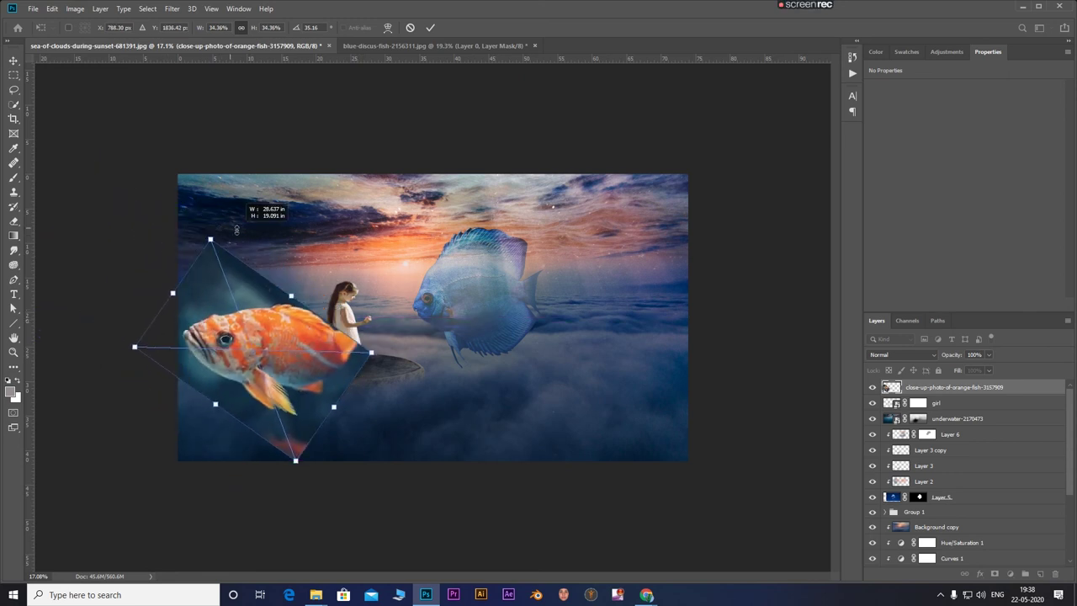
pyautogui.moveTo(247, 329); pyautogui.dragTo(235, 309)
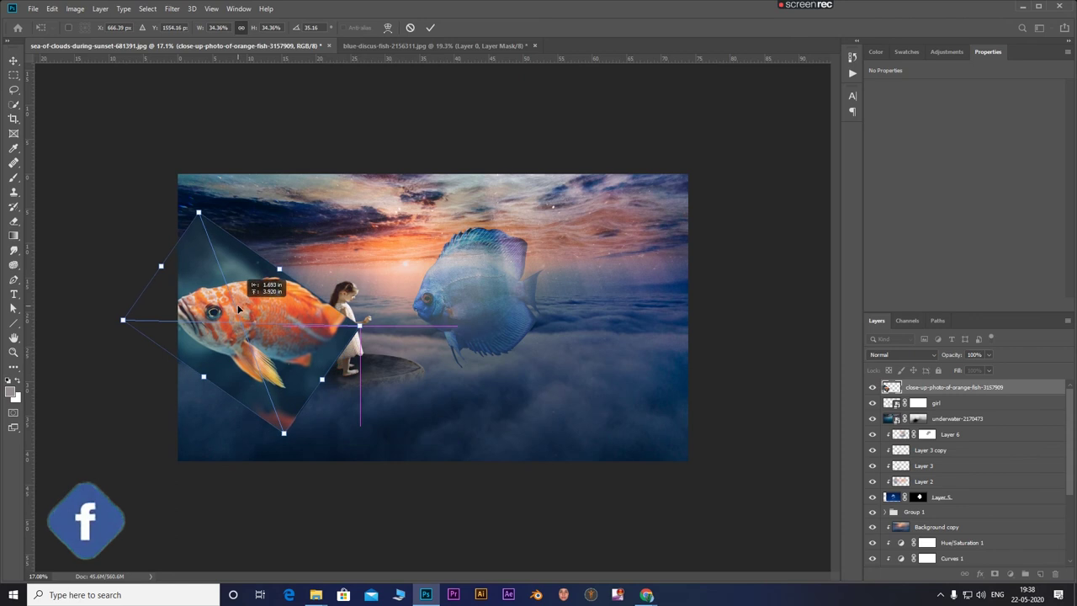
pyautogui.moveTo(358, 328); pyautogui.dragTo(279, 318)
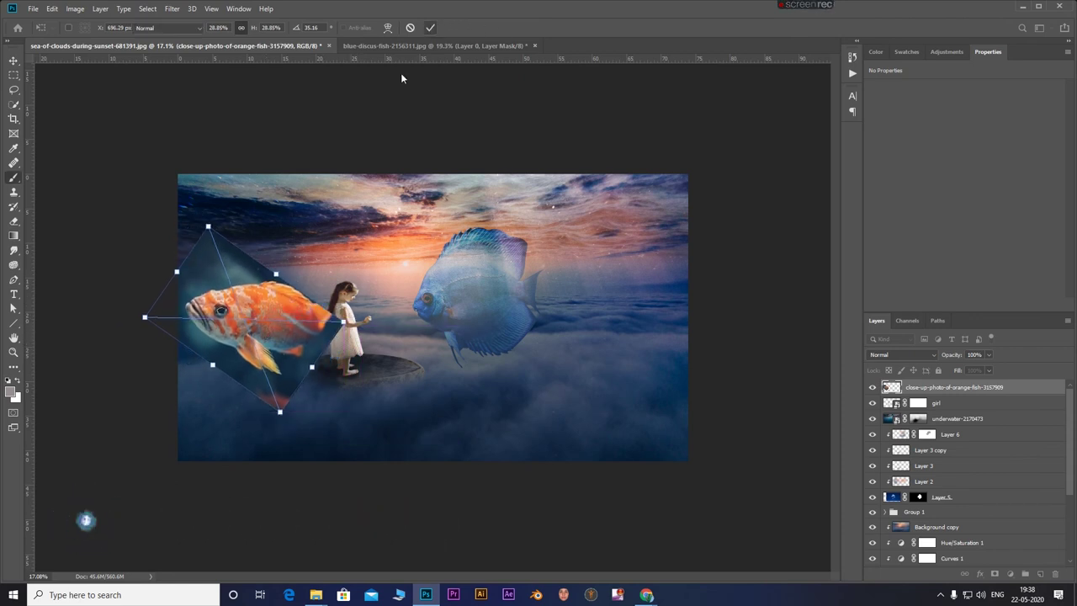
pyautogui.press('Return')
pyautogui.press('b')
pyautogui.hotkey('ctrl', '+')
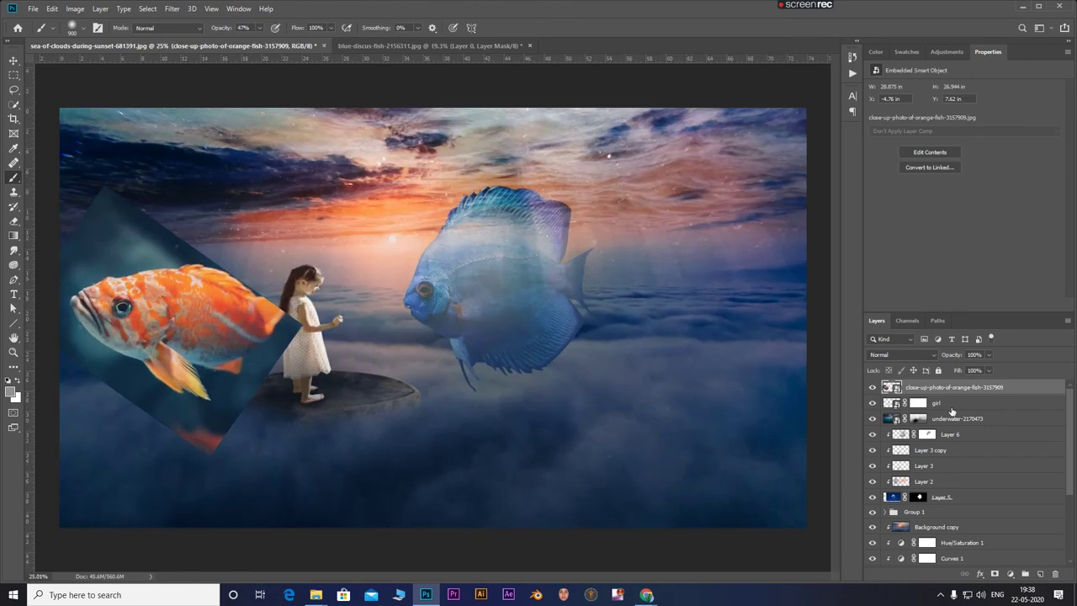
# Quick-select the orange fish's body and add a layer mask hiding its dark background.
pyautogui.scroll(-2, 197, 159)
pyautogui.scroll(-1, 197, 159)
pyautogui.press('w')
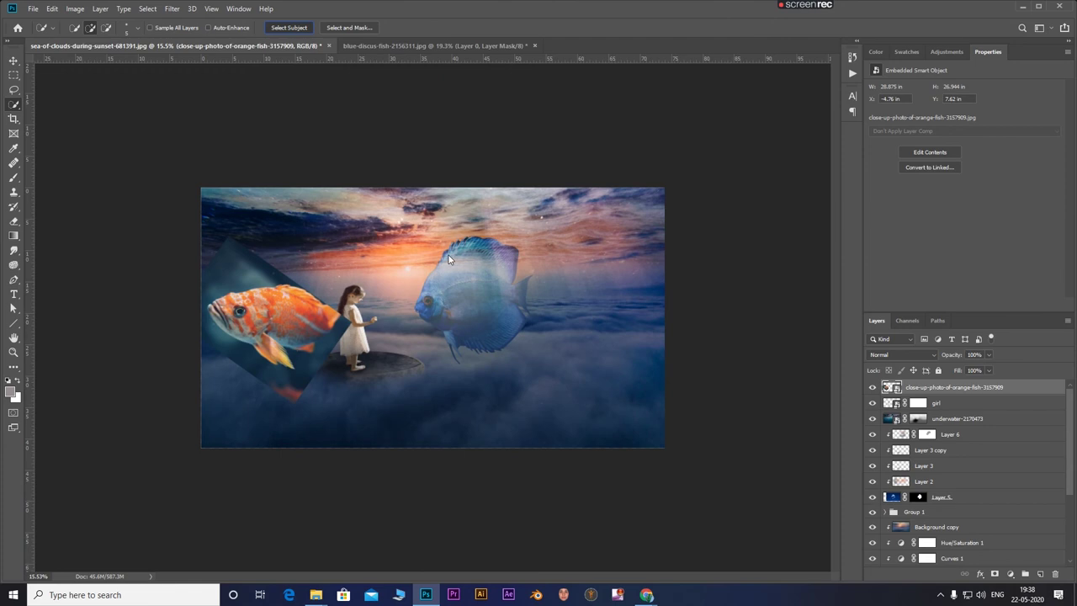
pyautogui.moveTo(311, 303); pyautogui.dragTo(261, 354)
pyautogui.scroll(1, 250, 343)
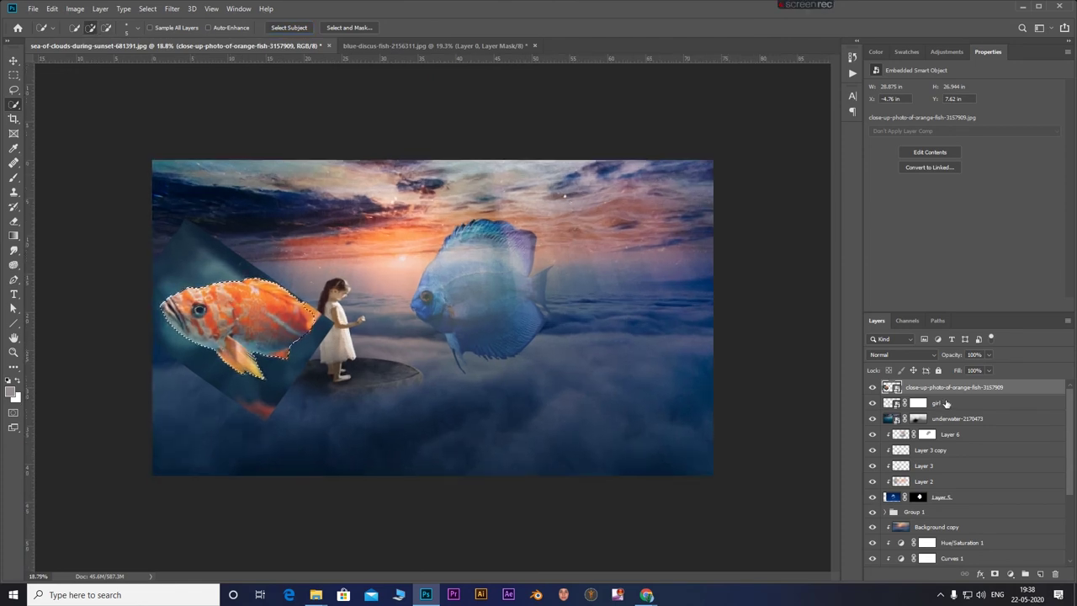
pyautogui.click(994, 574)
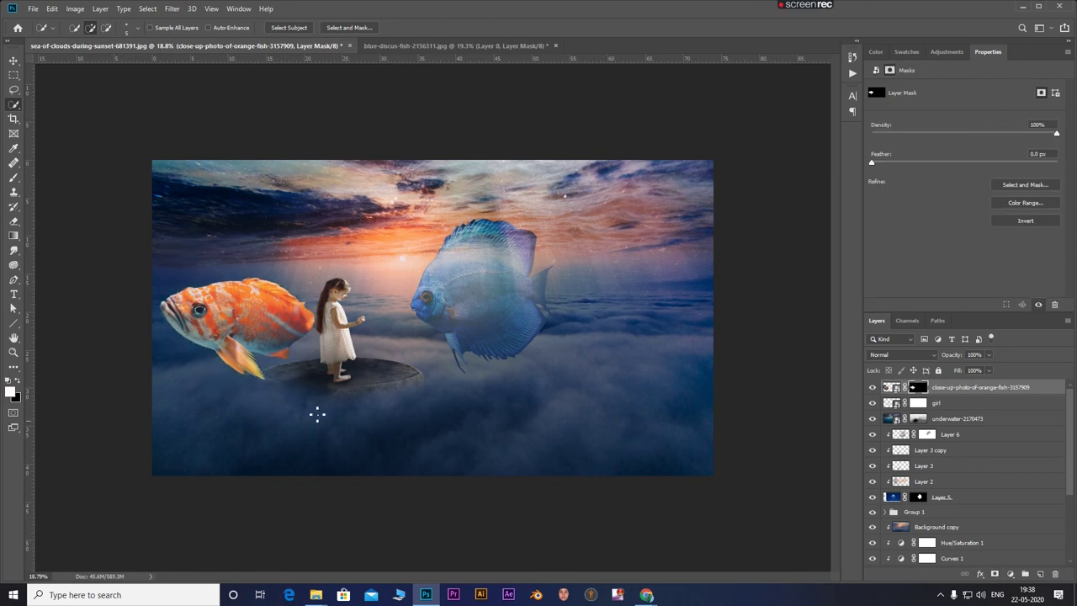
pyautogui.scroll(1, 236, 341)
pyautogui.scroll(-1, 367, 338)
pyautogui.hotkey('ctrl', 't')
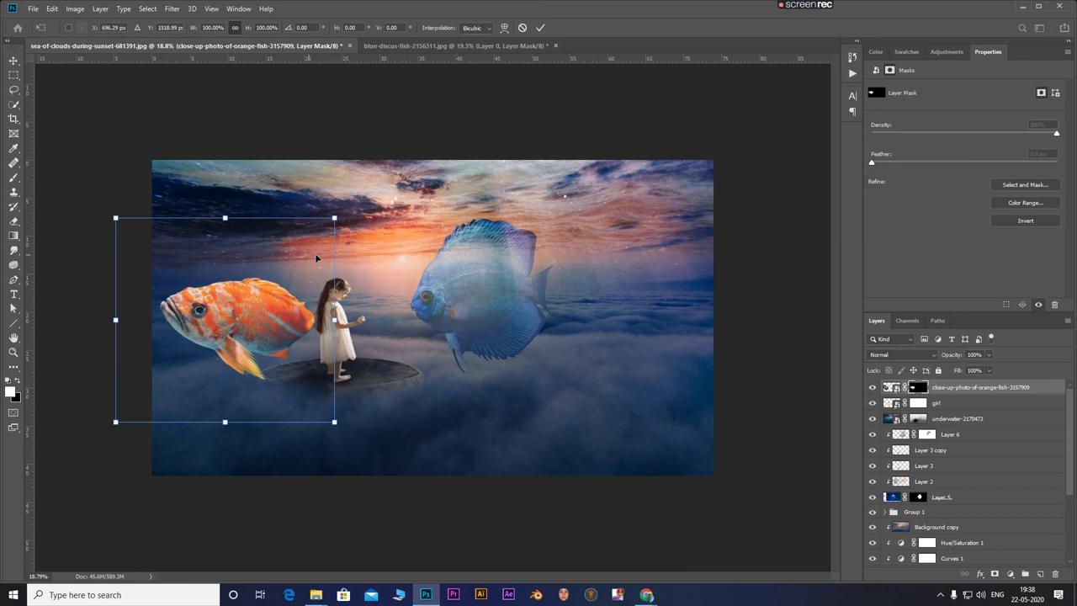
# Shrink, flatten and skew the masked orange fish, move it to the left edge, and commit.
pyautogui.moveTo(335, 427); pyautogui.dragTo(386, 440)
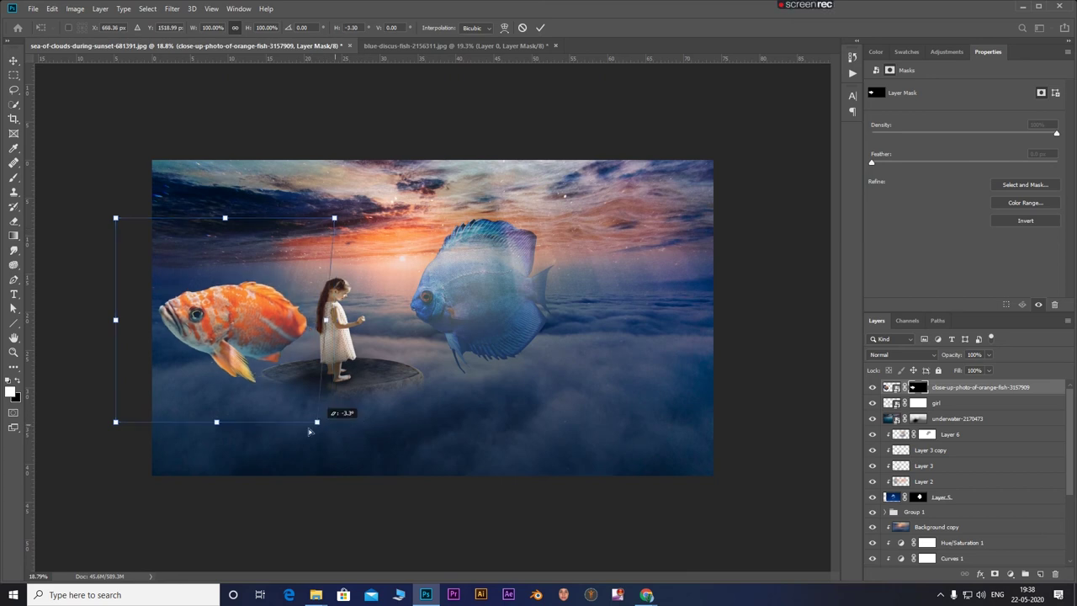
pyautogui.moveTo(284, 355)
pyautogui.mouseDown()
pyautogui.moveTo(257, 364)
pyautogui.moveTo(284, 360)
pyautogui.mouseUp()
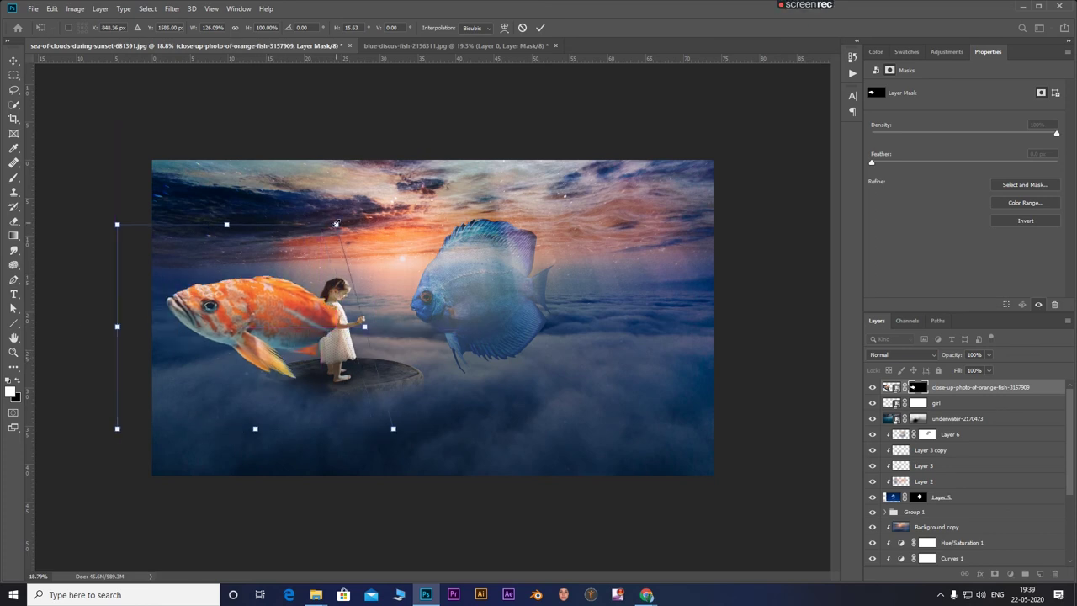
pyautogui.moveTo(336, 224); pyautogui.dragTo(304, 244)
pyautogui.moveTo(278, 305); pyautogui.dragTo(275, 311)
pyautogui.moveTo(342, 414); pyautogui.dragTo(313, 392)
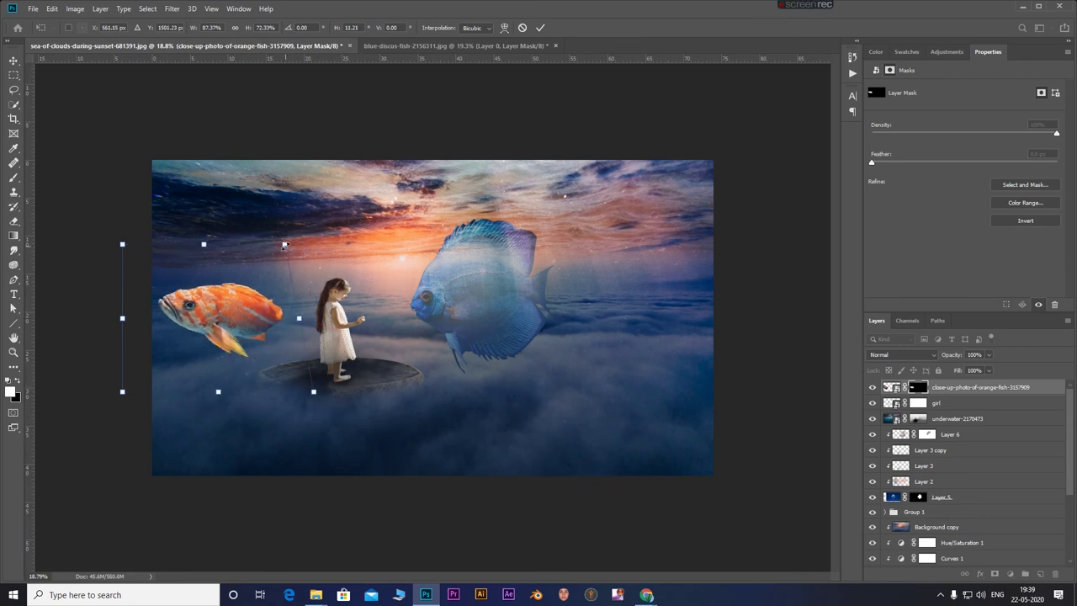
pyautogui.moveTo(284, 246); pyautogui.dragTo(272, 264)
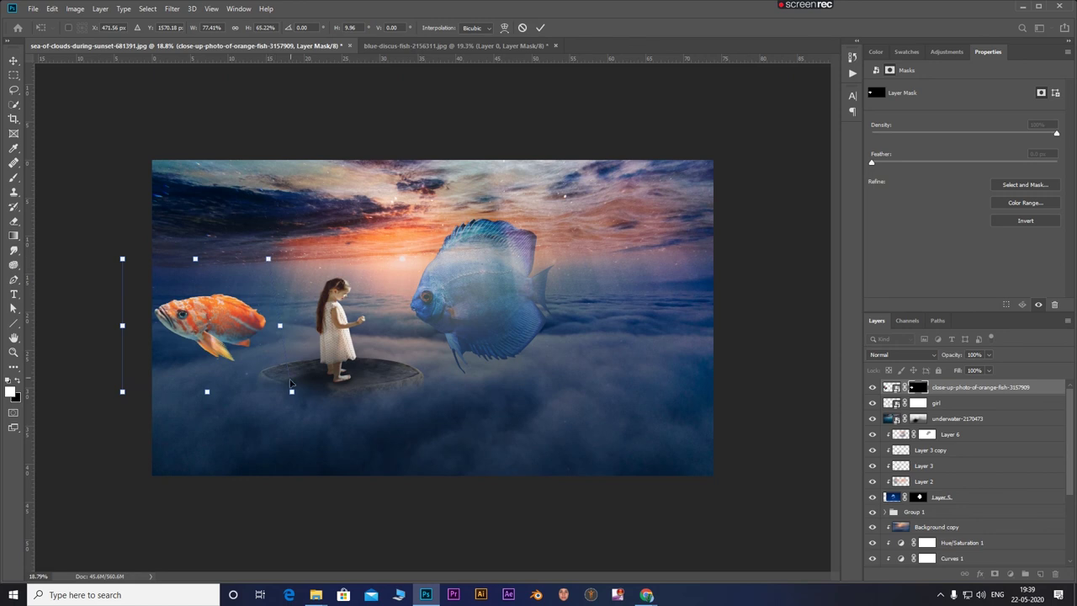
pyautogui.moveTo(294, 397)
pyautogui.mouseDown()
pyautogui.moveTo(253, 378)
pyautogui.moveTo(373, 378)
pyautogui.mouseUp()
pyautogui.moveTo(215, 326)
pyautogui.mouseDown()
pyautogui.moveTo(215, 345)
pyautogui.moveTo(210, 324)
pyautogui.mouseUp()
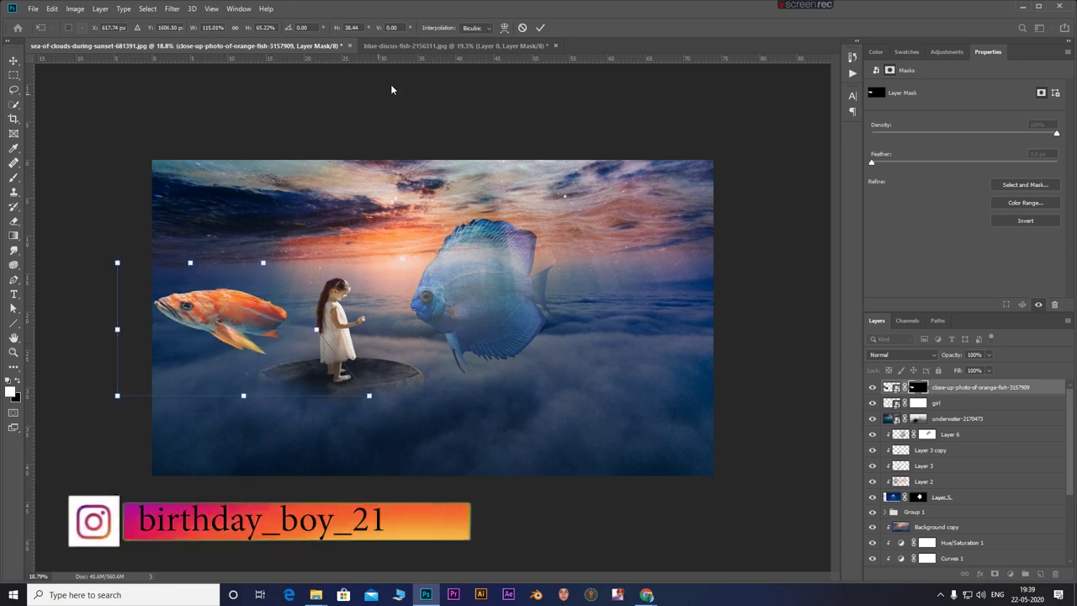
pyautogui.click(541, 28)
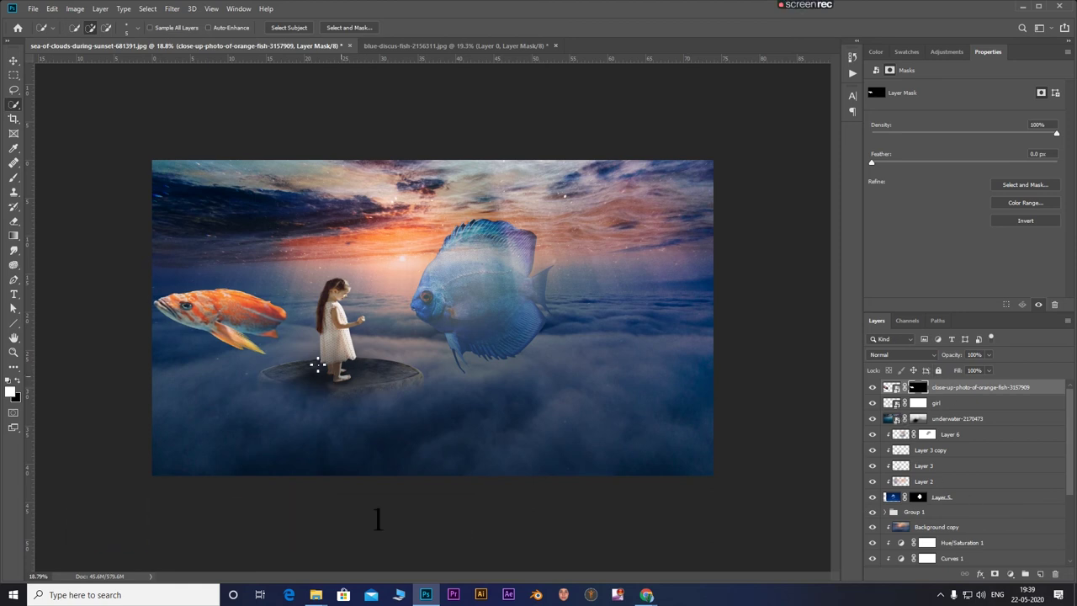
# Paint black on the fish's mask to fade its tail, top and lower fin into the clouds.
pyautogui.press('b')
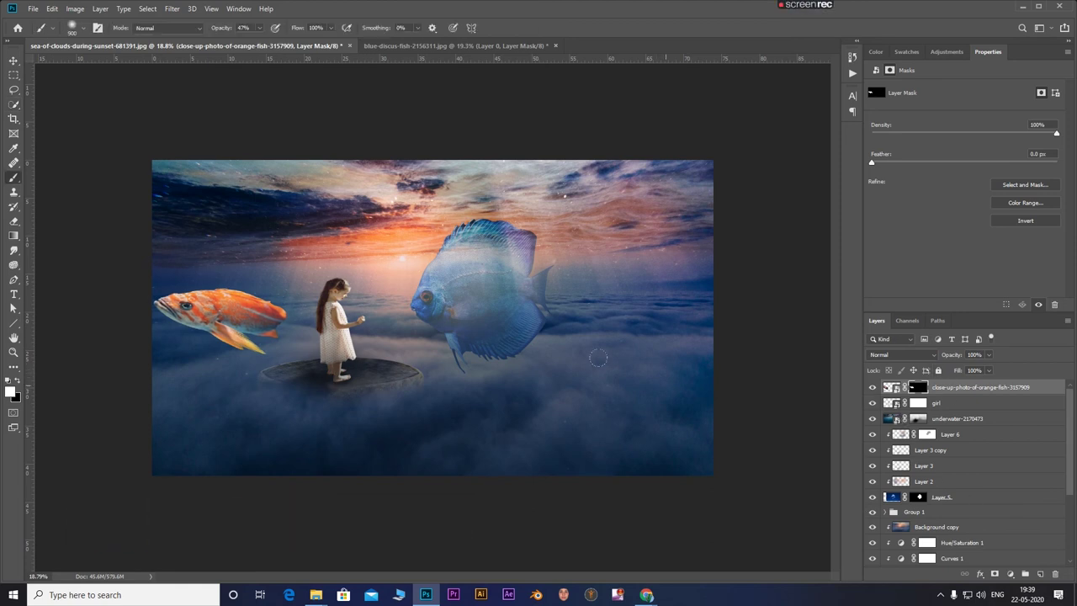
pyautogui.moveTo(290, 346); pyautogui.dragTo(264, 294)
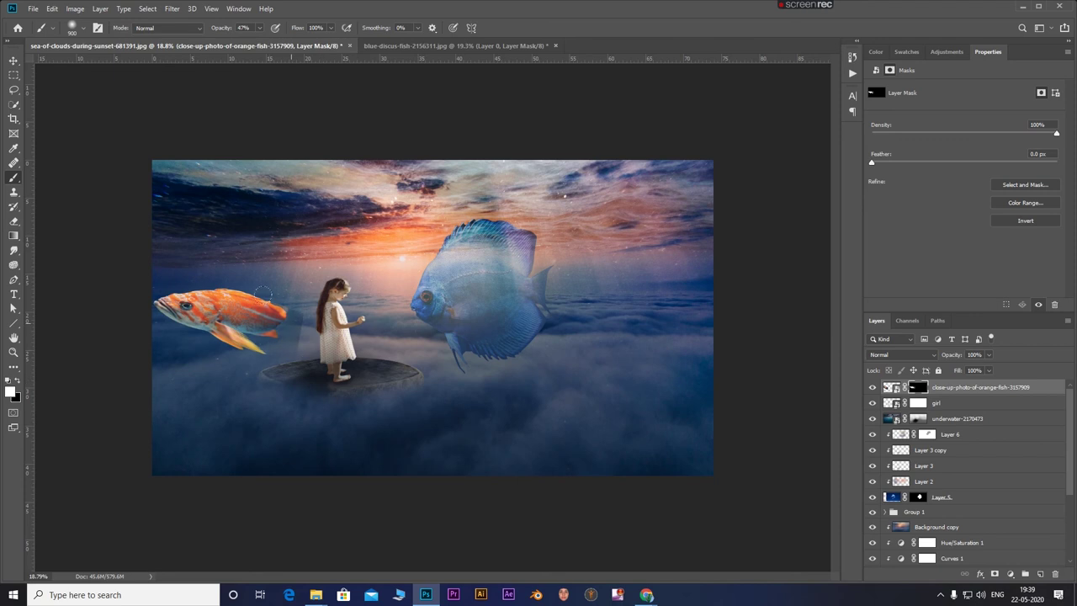
pyautogui.press('x')
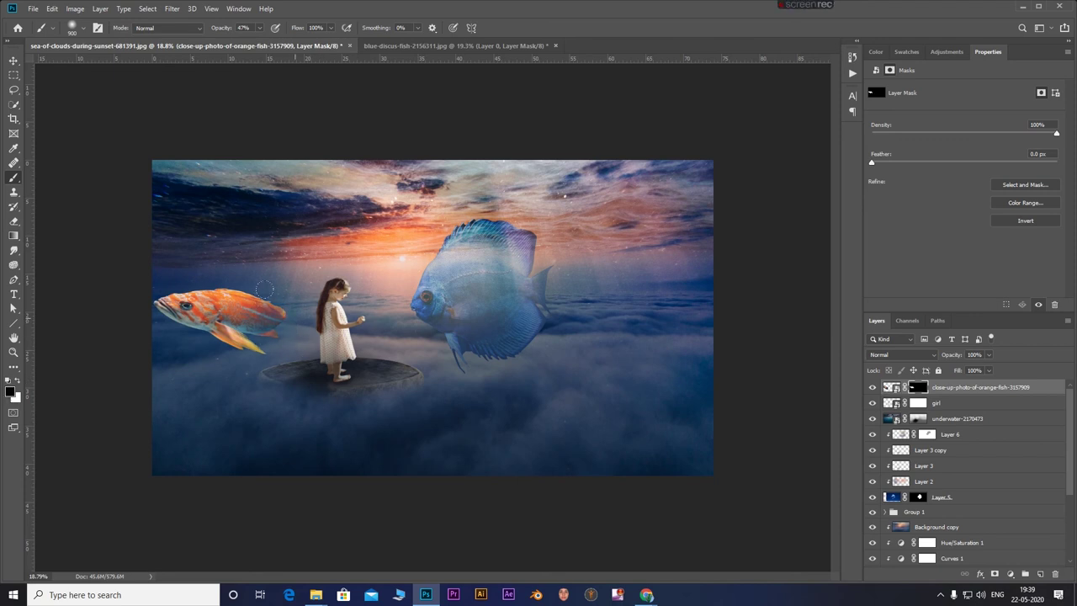
pyautogui.moveTo(258, 291); pyautogui.dragTo(271, 281)
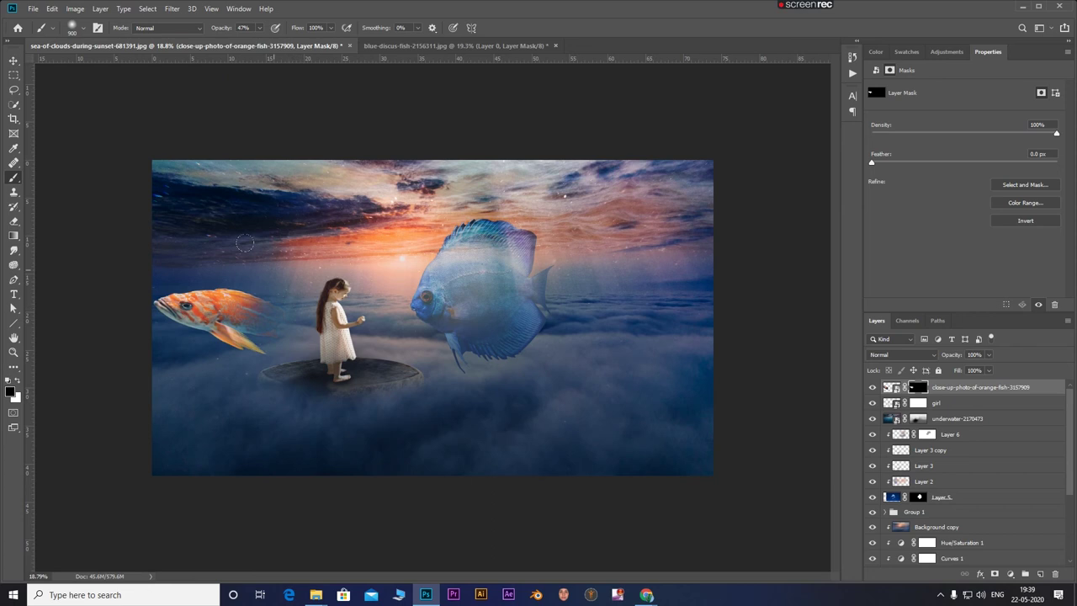
pyautogui.moveTo(245, 243); pyautogui.dragTo(236, 246)
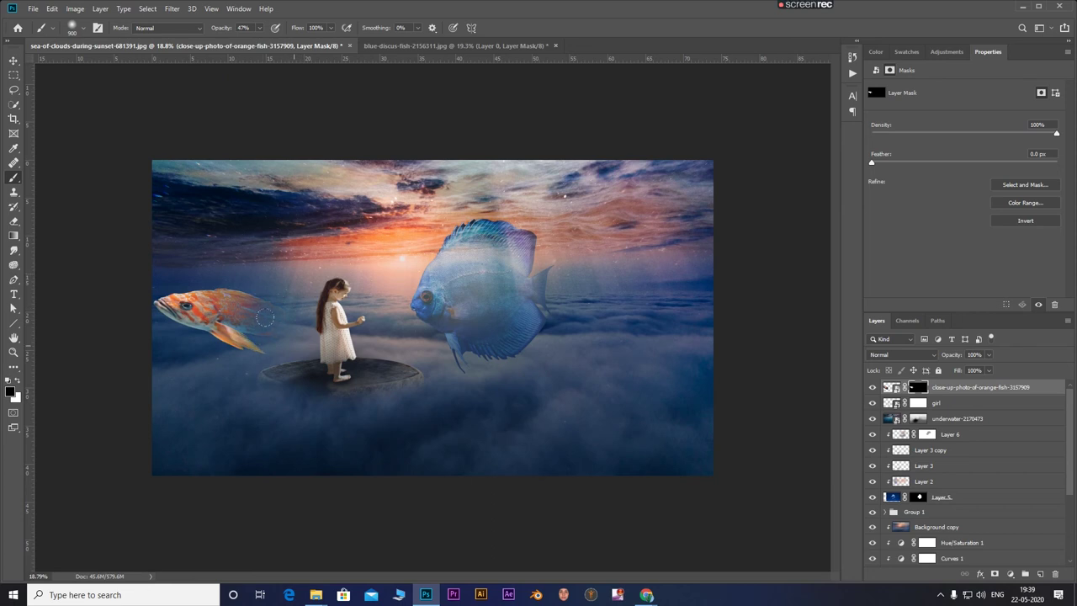
pyautogui.moveTo(224, 348); pyautogui.dragTo(137, 330)
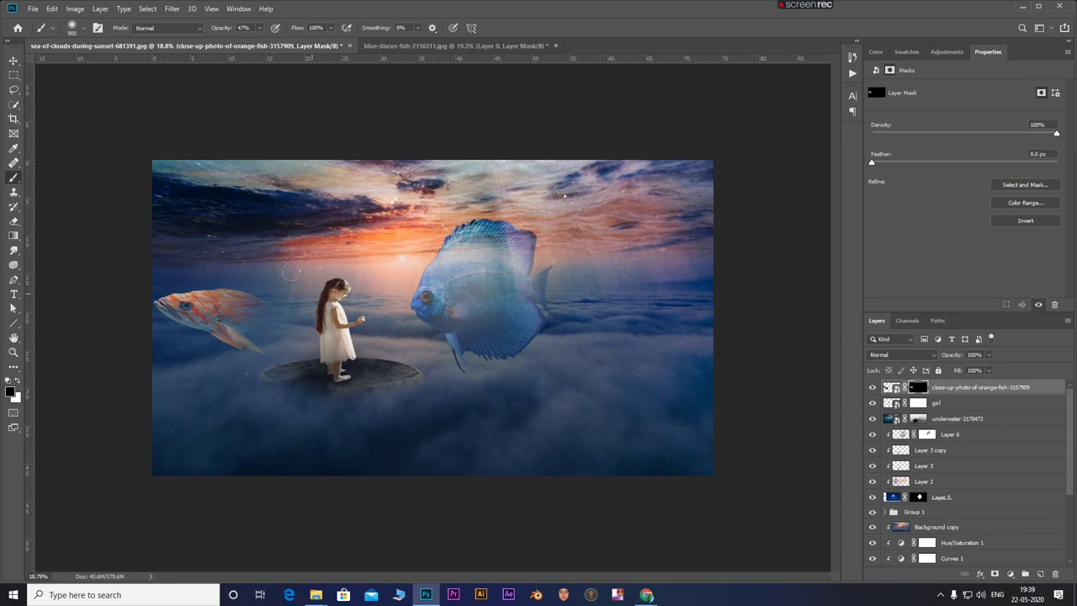
# Rotate the orange fish about -12°, nudge it, and shrink it to 73.74%.
pyautogui.hotkey('ctrl', 't')
pyautogui.moveTo(320, 275)
pyautogui.mouseDown()
pyautogui.moveTo(318, 253)
pyautogui.moveTo(291, 280)
pyautogui.moveTo(306, 272)
pyautogui.mouseUp()
pyautogui.moveTo(246, 335); pyautogui.dragTo(252, 336)
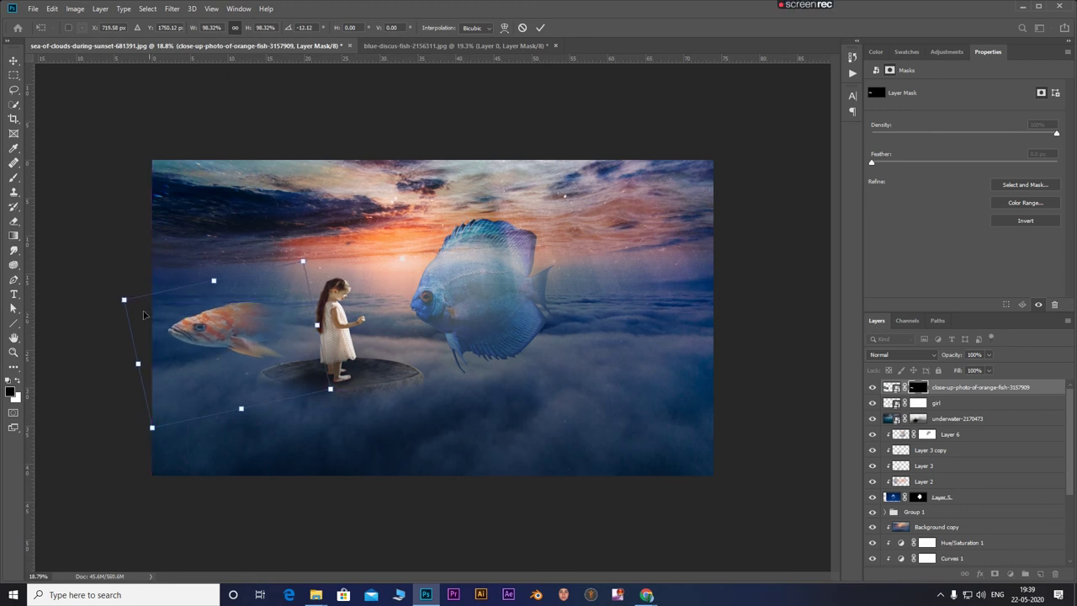
pyautogui.moveTo(124, 301)
pyautogui.mouseDown()
pyautogui.moveTo(249, 335)
pyautogui.moveTo(247, 343)
pyautogui.mouseUp()
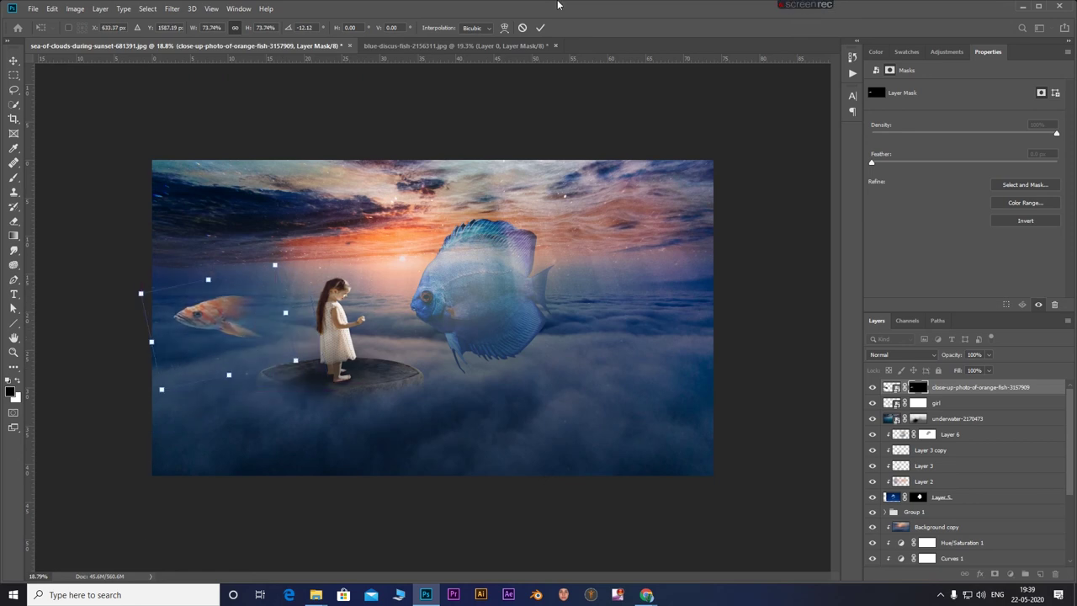
pyautogui.click(540, 28)
pyautogui.click(173, 8)
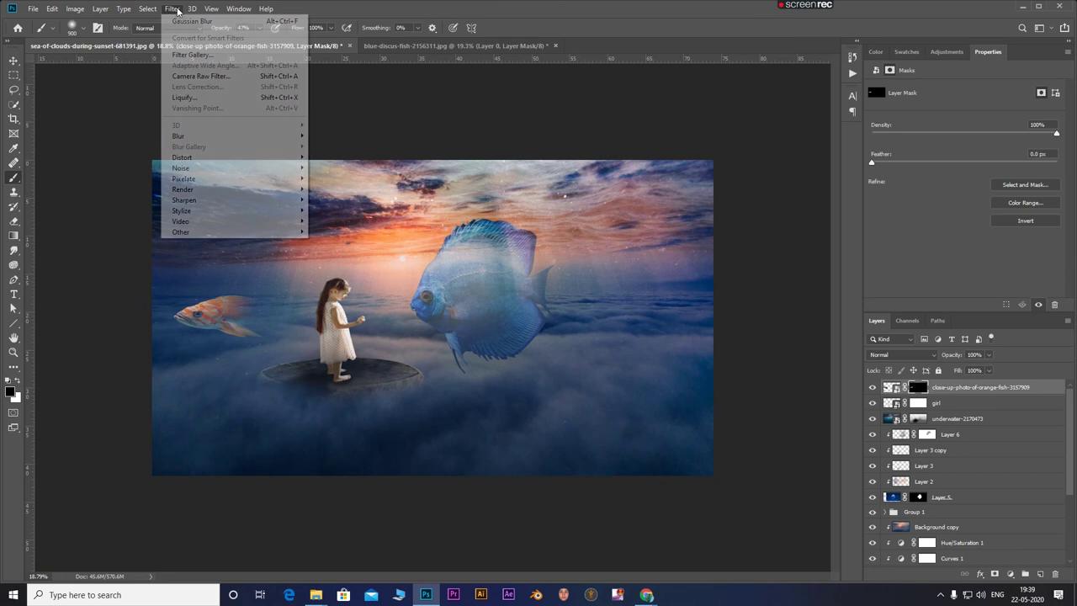
pyautogui.moveTo(178, 135)
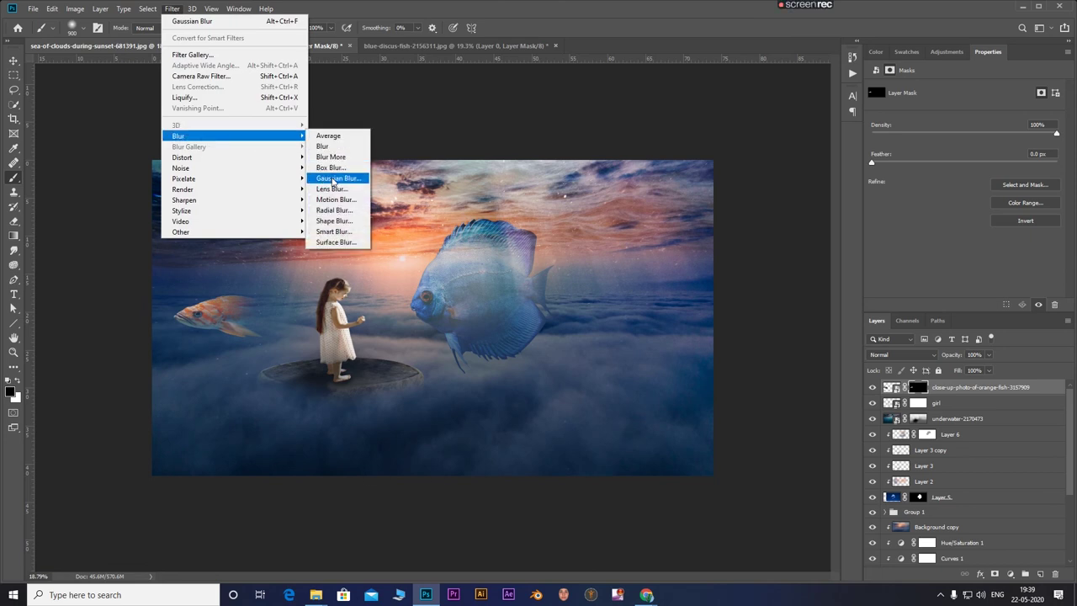
# Apply a 170.5-pixel Gaussian Blur to the orange fish, then open the white jellyfish photo.
pyautogui.click(332, 178)
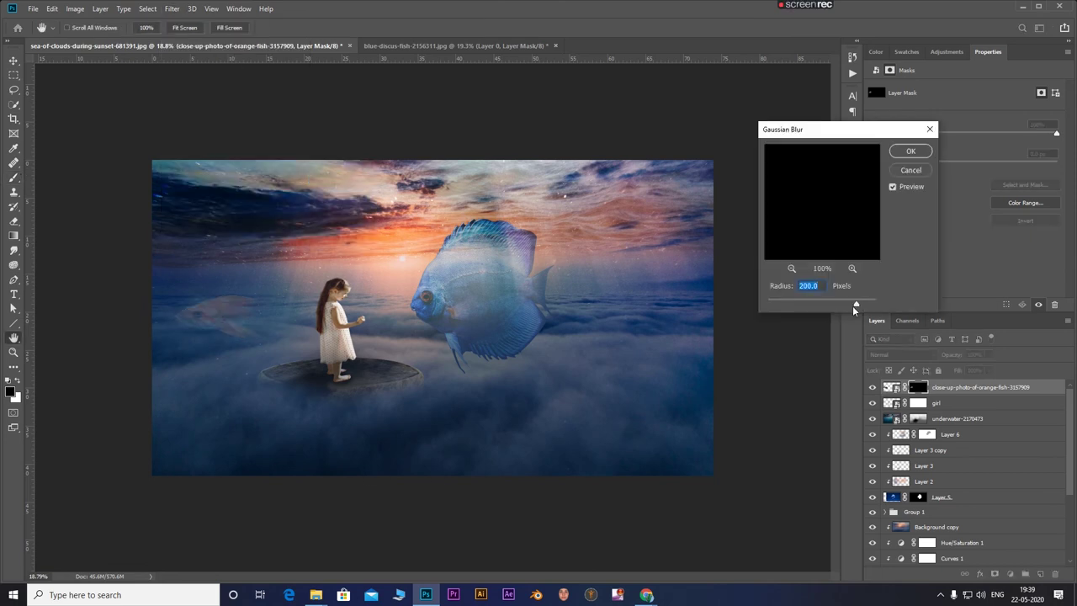
pyautogui.moveTo(857, 306)
pyautogui.mouseDown()
pyautogui.moveTo(840, 308)
pyautogui.moveTo(861, 307)
pyautogui.mouseUp()
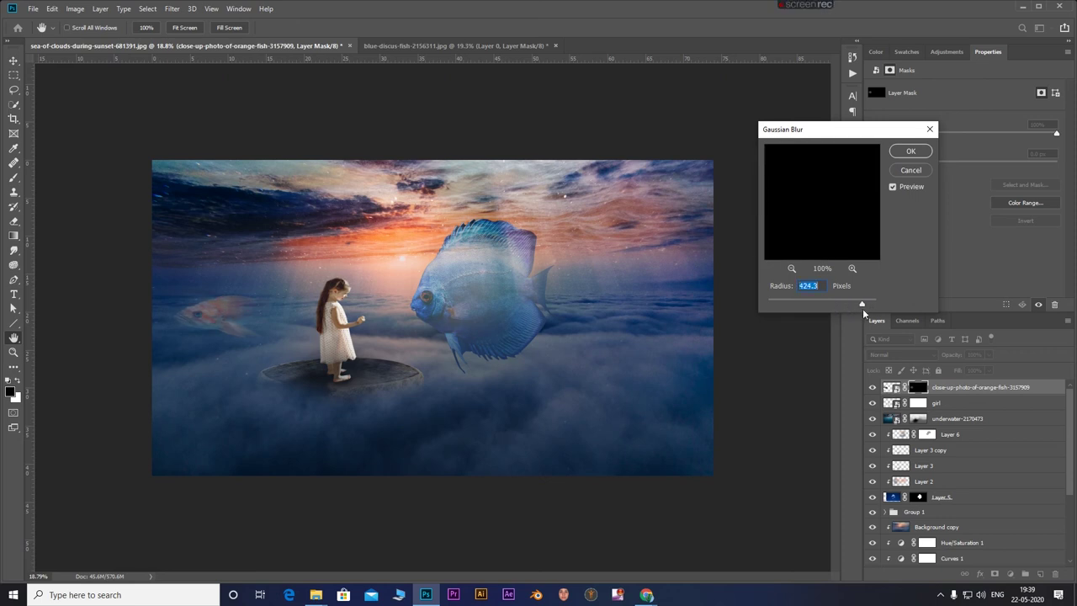
pyautogui.moveTo(848, 304); pyautogui.dragTo(831, 303)
pyautogui.click(911, 151)
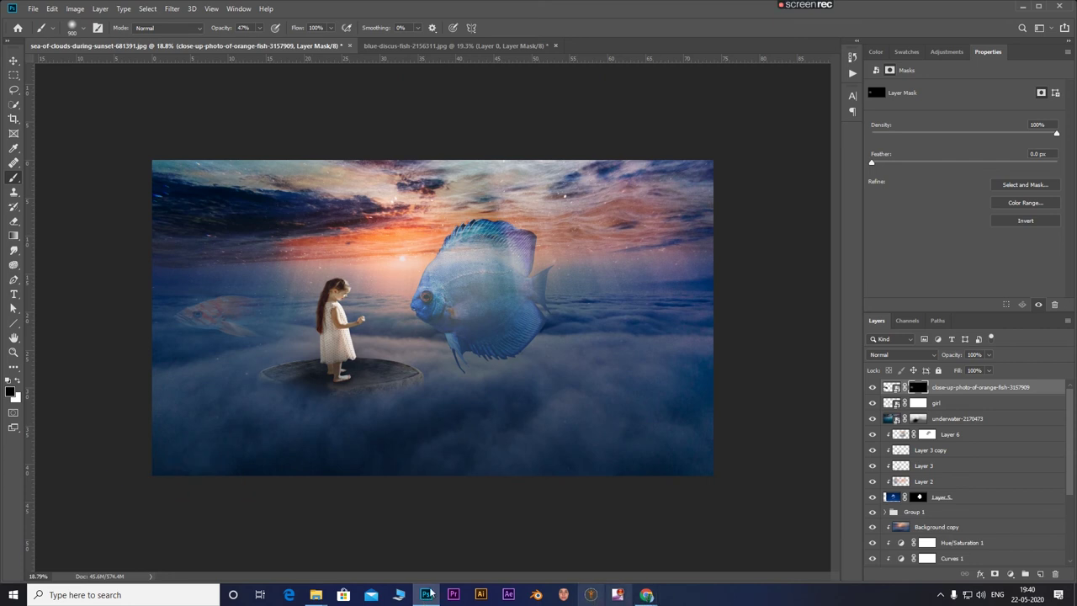
pyautogui.moveTo(316, 596)
pyautogui.click(427, 542)
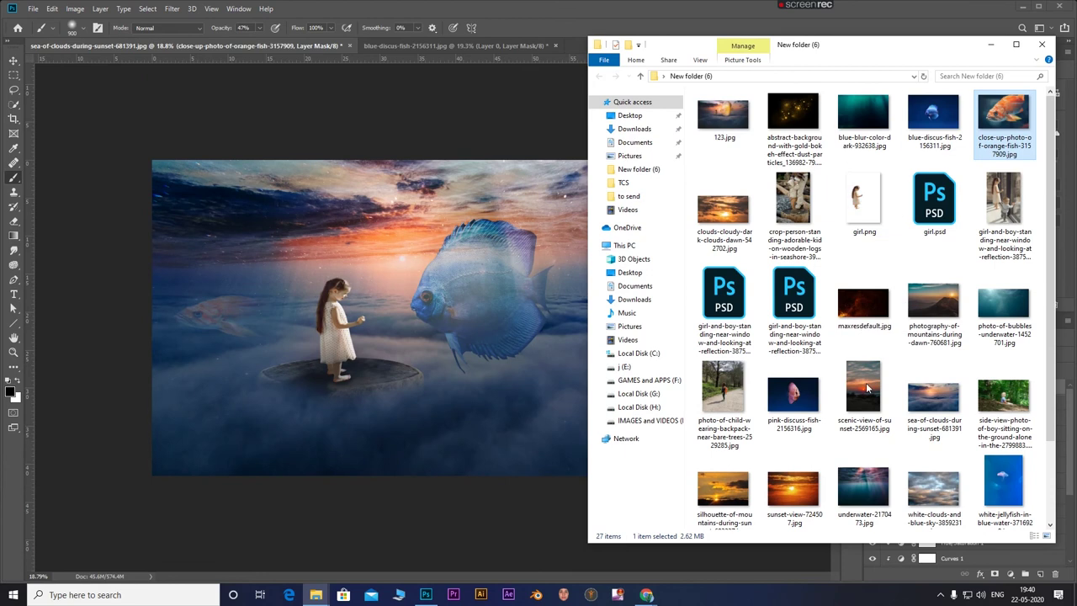
pyautogui.doubleClick(1003, 480)
# Drag the white jellyfish photo into the sea-of-clouds composition with the Move tool.
pyautogui.click(13, 60)
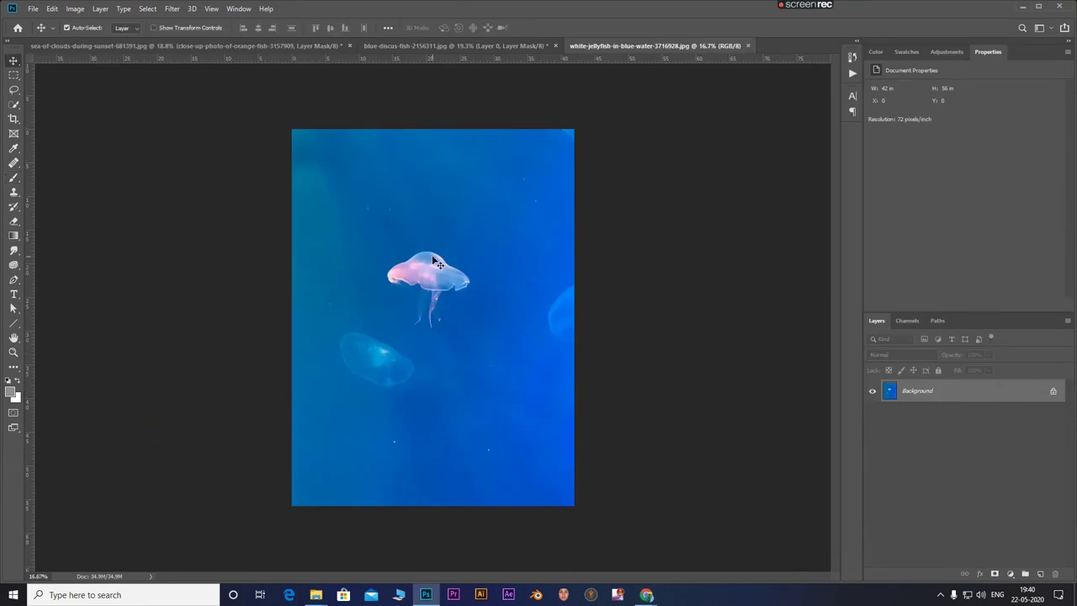
pyautogui.click(93, 46)
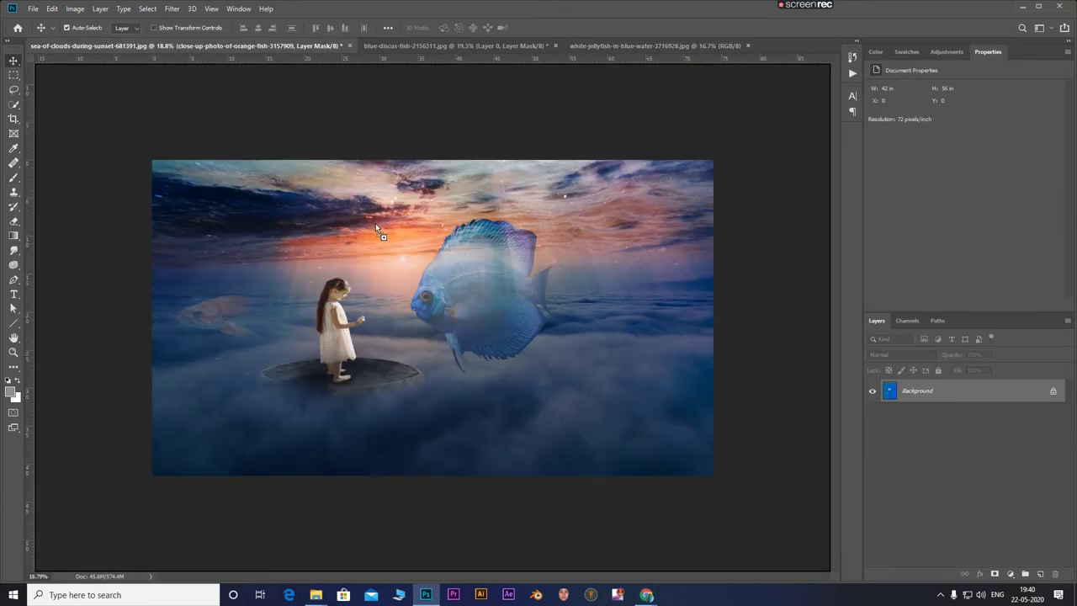
pyautogui.moveTo(93, 47); pyautogui.dragTo(375, 223)
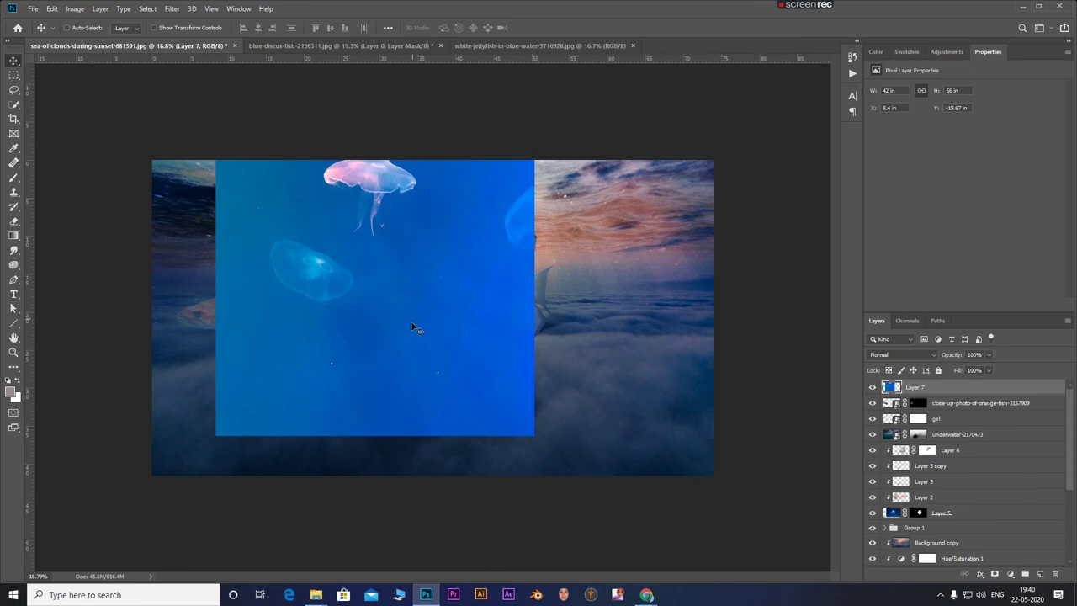
# Enlarge the jellyfish layer to about 144% over the left side, then duplicate it.
pyautogui.hotkey('ctrl', 't')
pyautogui.moveTo(534, 435); pyautogui.dragTo(674, 572)
pyautogui.moveTo(431, 377)
pyautogui.mouseDown()
pyautogui.moveTo(353, 388)
pyautogui.moveTo(266, 353)
pyautogui.moveTo(276, 346)
pyautogui.mouseUp()
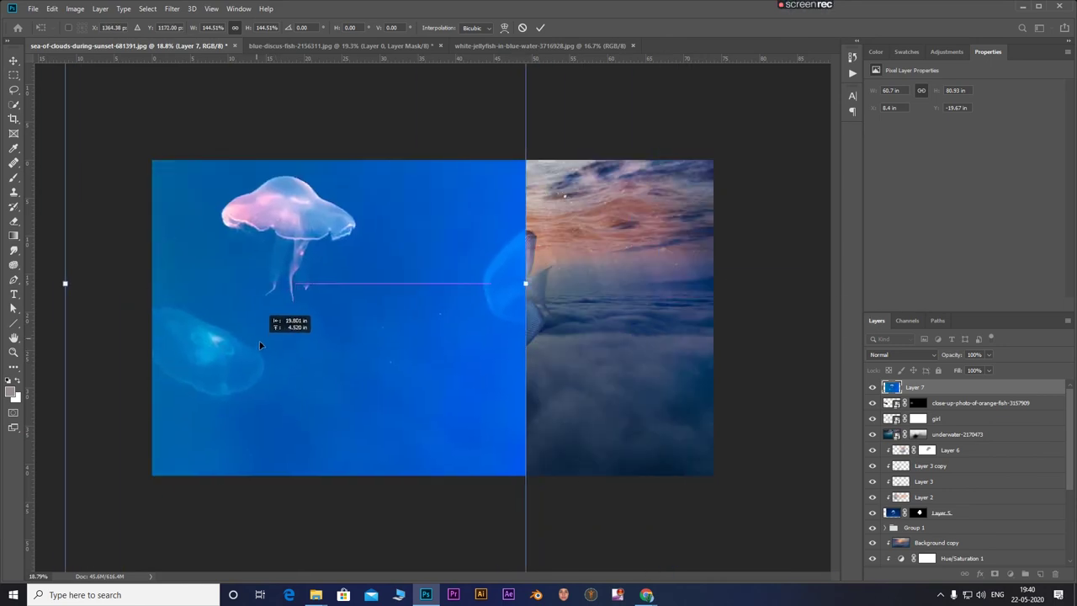
pyautogui.moveTo(276, 346); pyautogui.dragTo(284, 351)
pyautogui.click(540, 28)
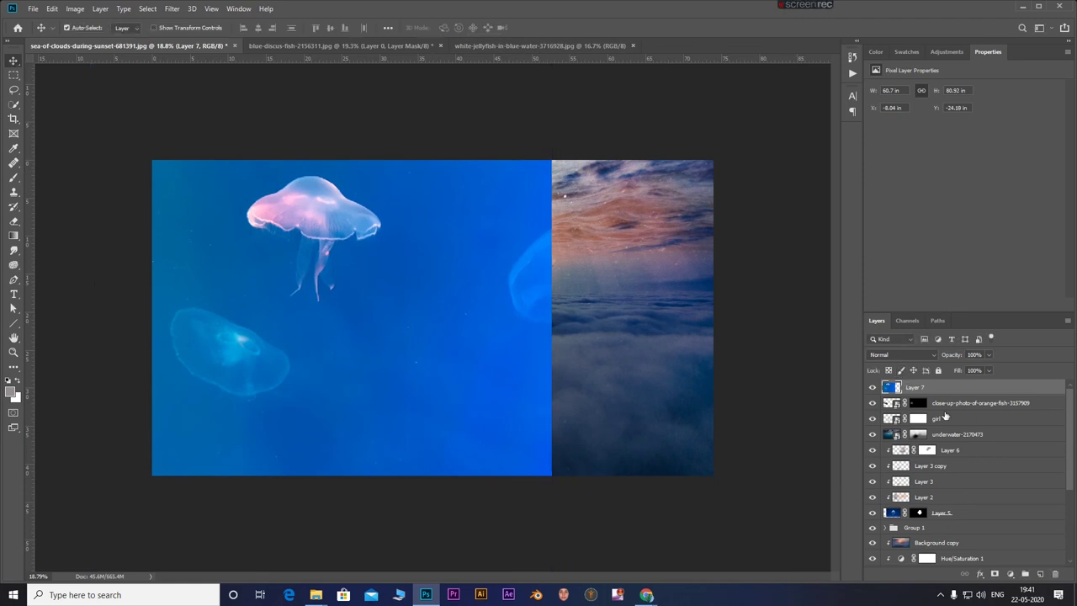
pyautogui.hotkey('ctrl', 'j')
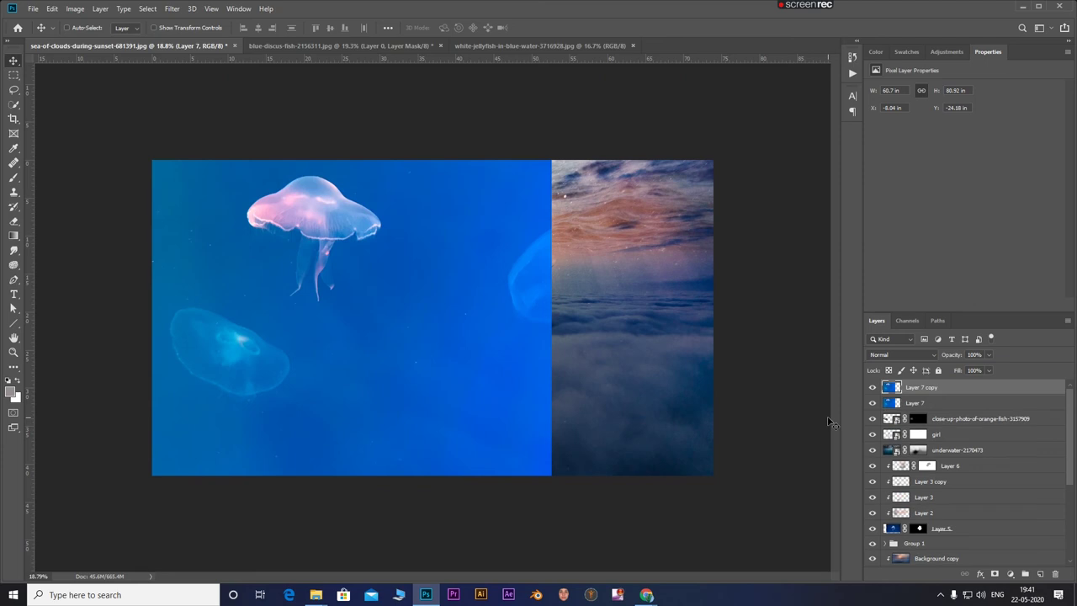
# Hide Layer 7 copy, then try Overlay on Layer 7 before returning it to Normal.
pyautogui.click(872, 388)
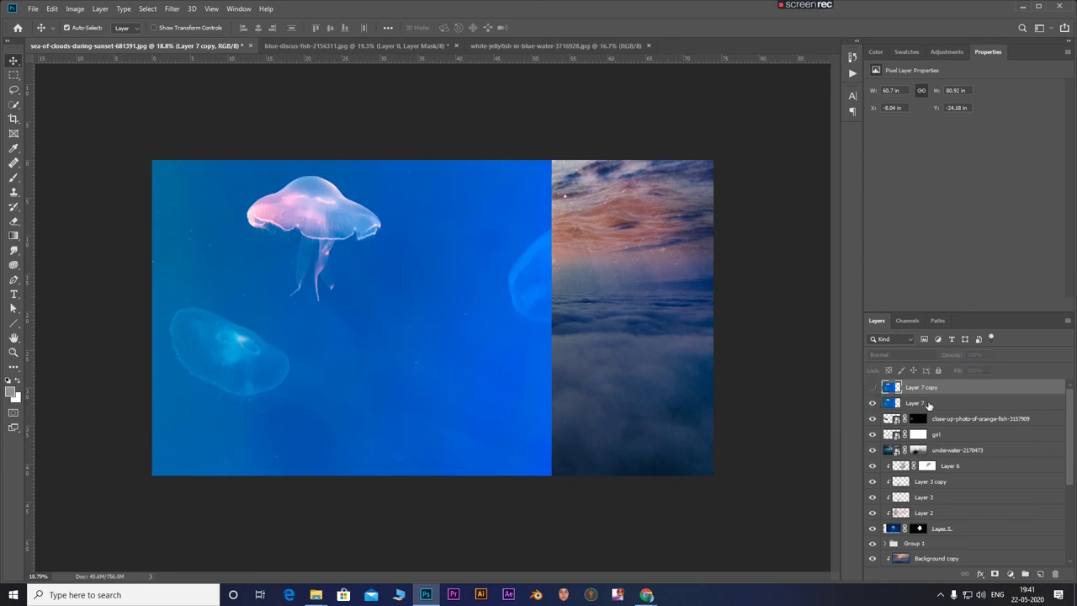
pyautogui.click(929, 404)
pyautogui.click(900, 355)
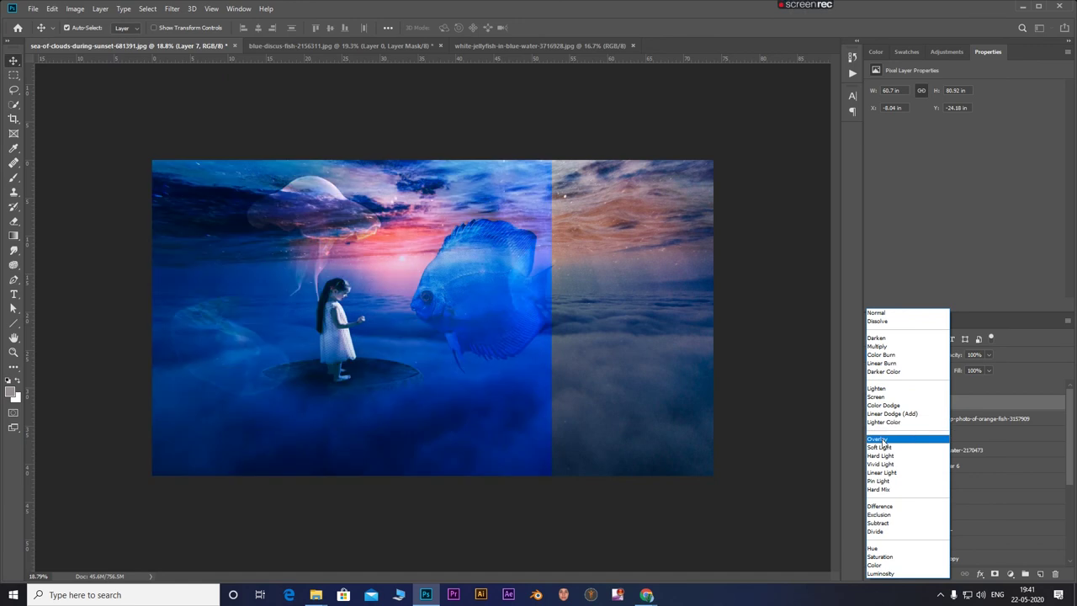
pyautogui.click(878, 439)
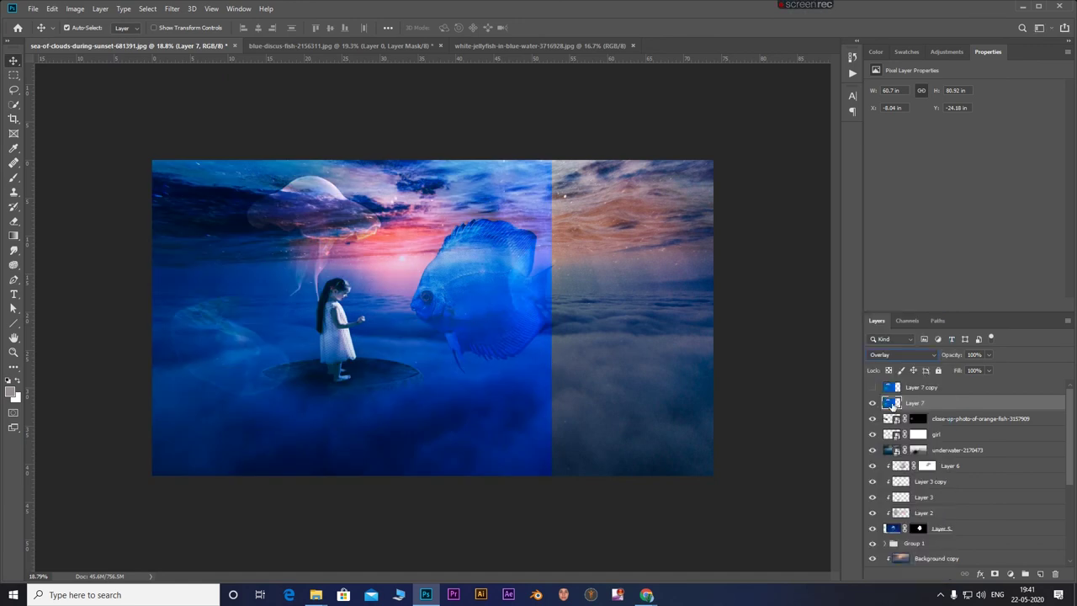
pyautogui.click(909, 354)
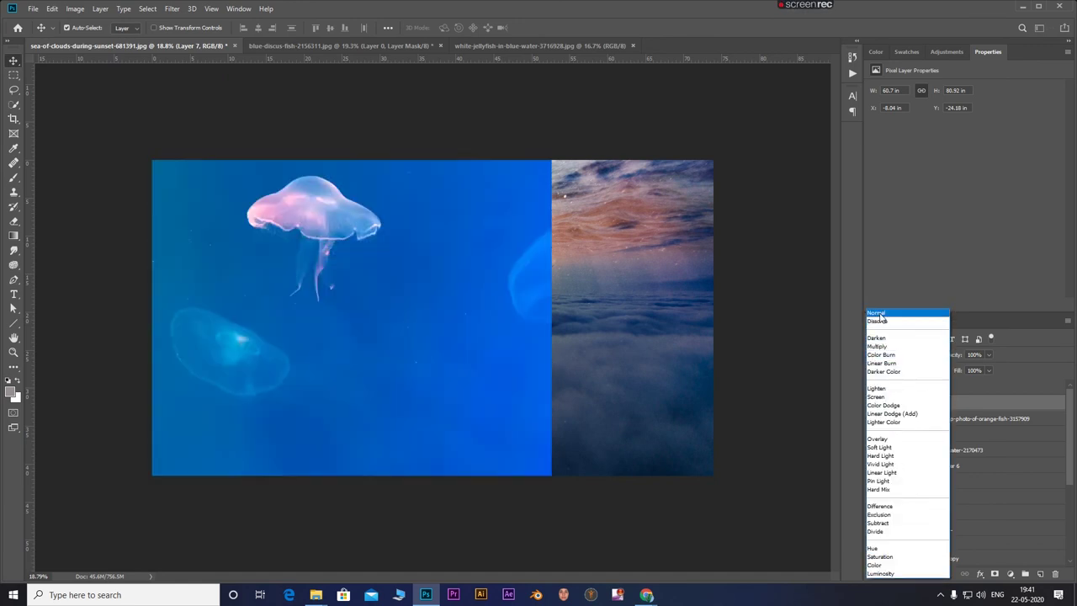
pyautogui.click(879, 317)
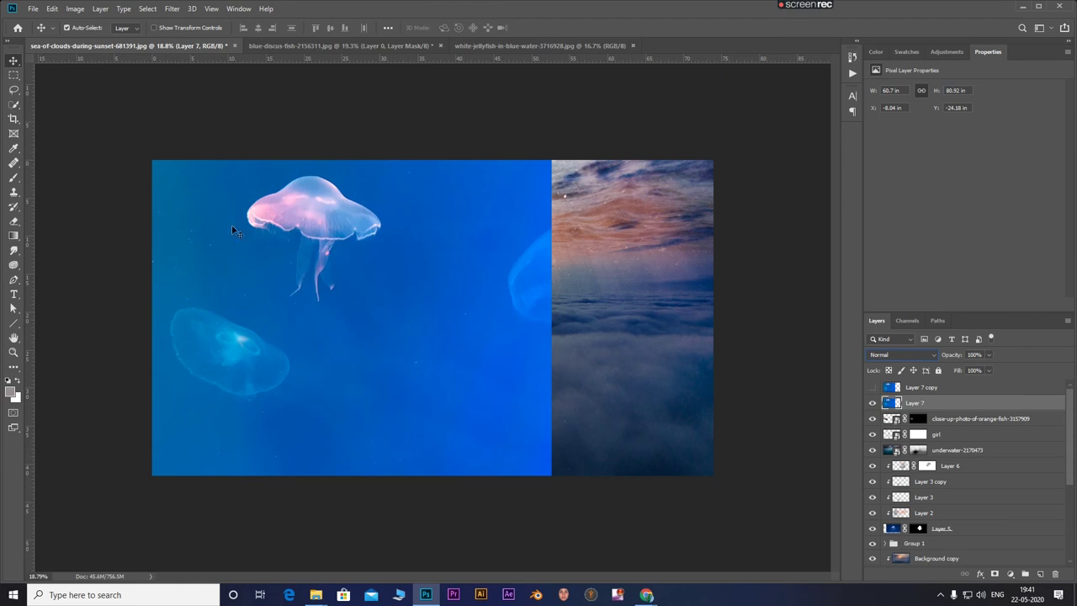
pyautogui.click(13, 105)
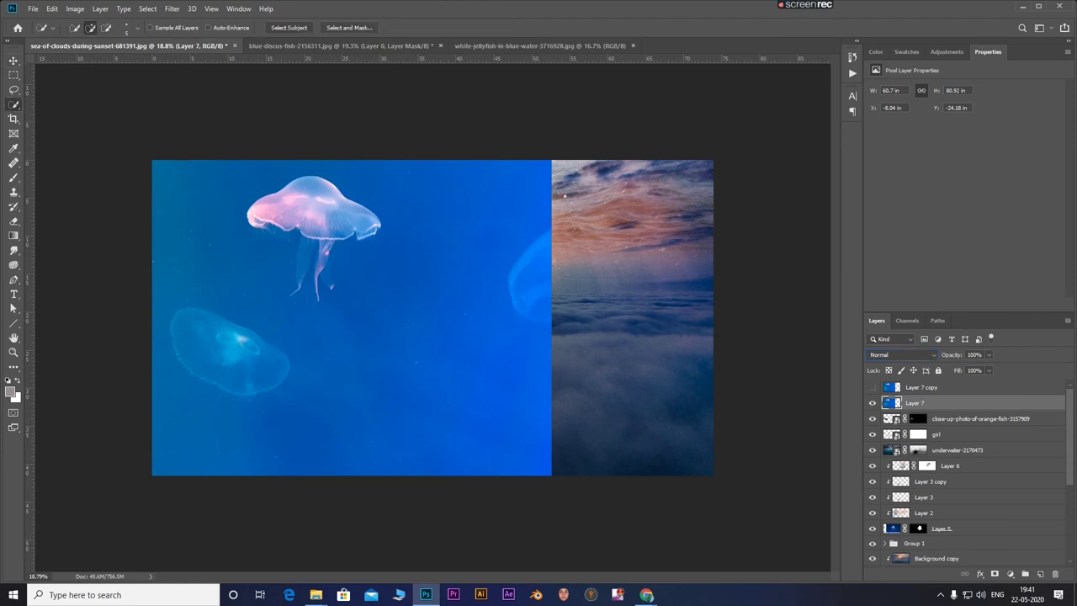
# Loosely lasso around the top jellyfish, zooming out to see it fully.
pyautogui.click(13, 89)
pyautogui.moveTo(246, 195); pyautogui.dragTo(260, 263)
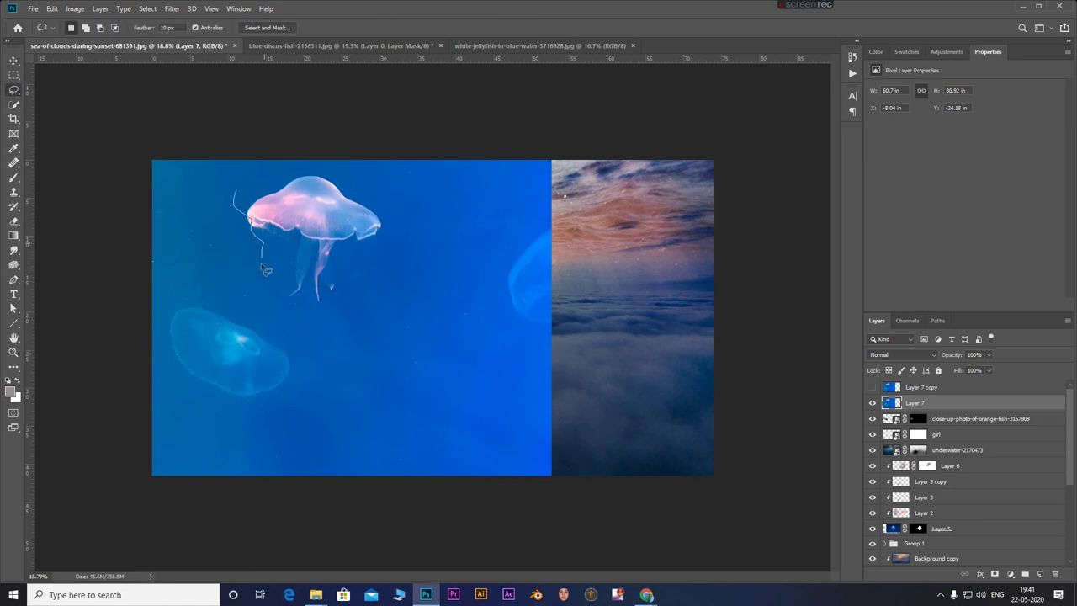
pyautogui.press('z')
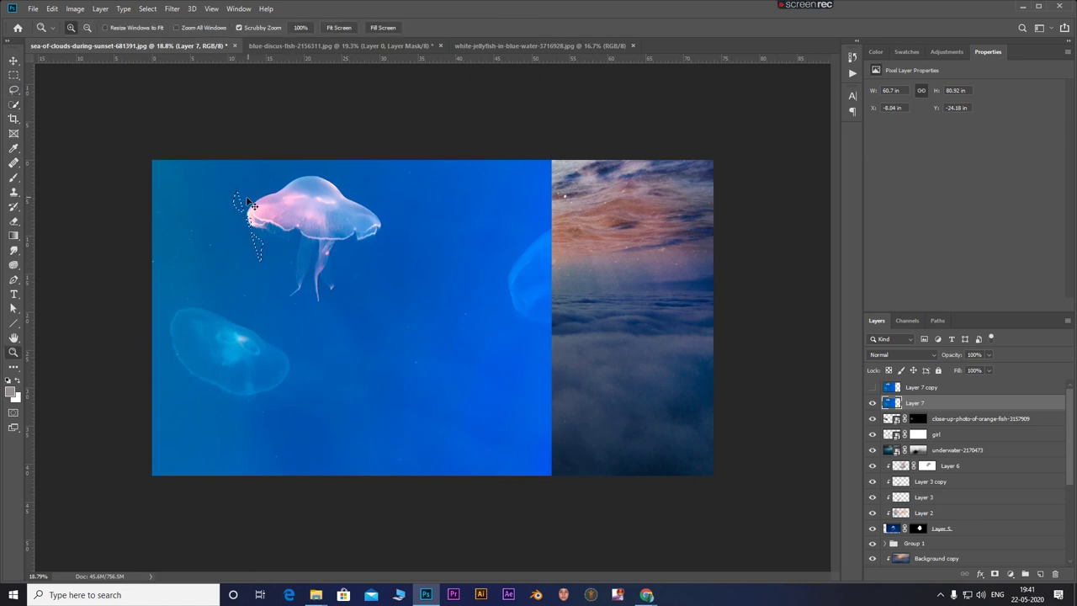
pyautogui.moveTo(251, 192); pyautogui.dragTo(240, 215)
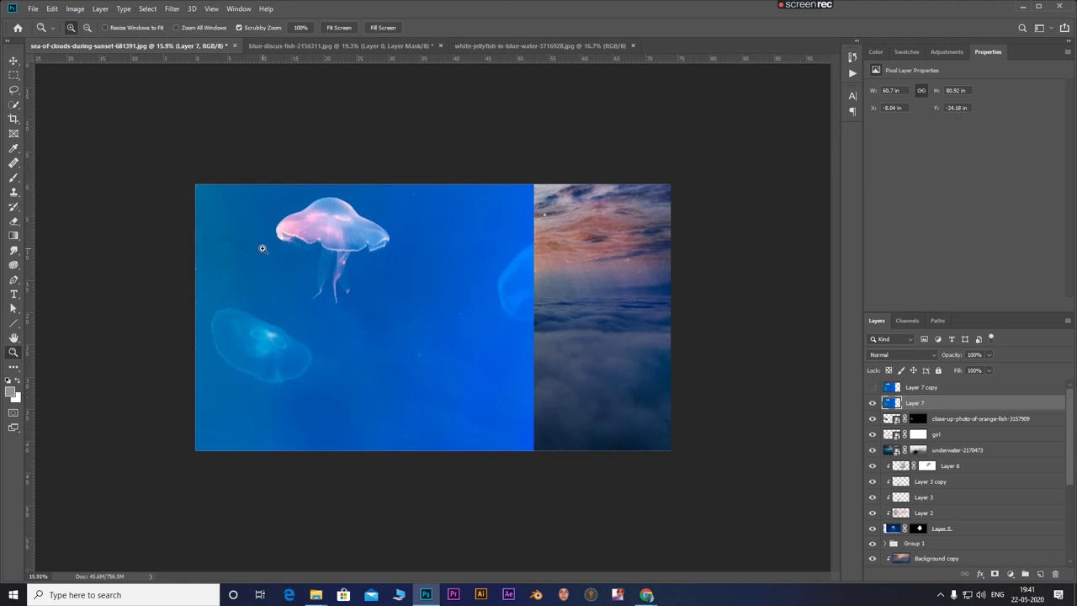
pyautogui.press('l')
pyautogui.moveTo(274, 200)
pyautogui.mouseDown()
pyautogui.moveTo(299, 318)
pyautogui.moveTo(274, 205)
pyautogui.mouseUp()
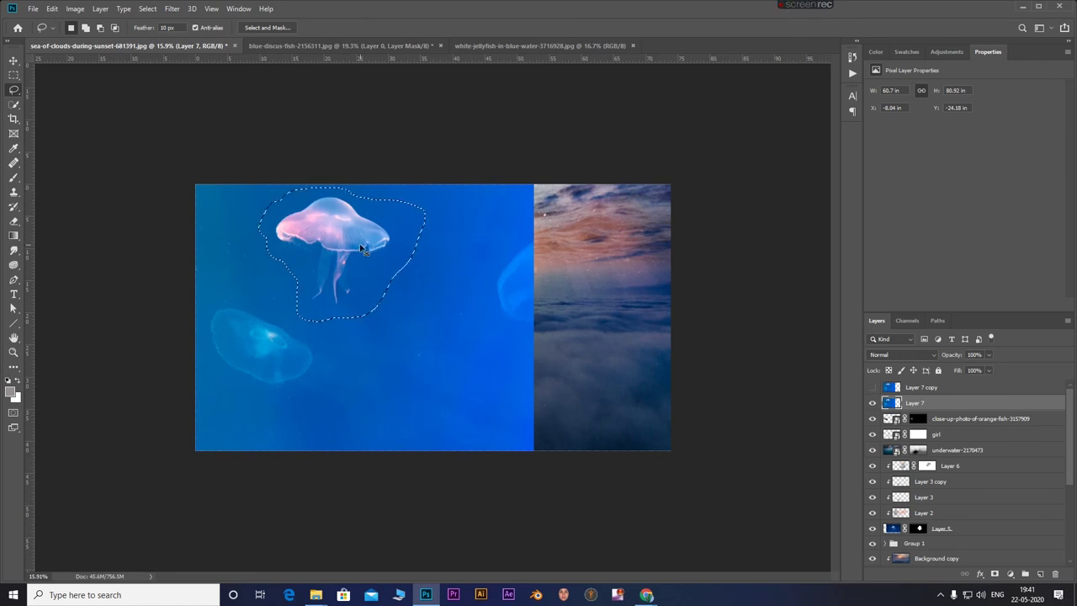
# Copy the jellyfish selection onto Layer 8 and delete the full Layer 7 backdrop.
pyautogui.hotkey('ctrl', 'j')
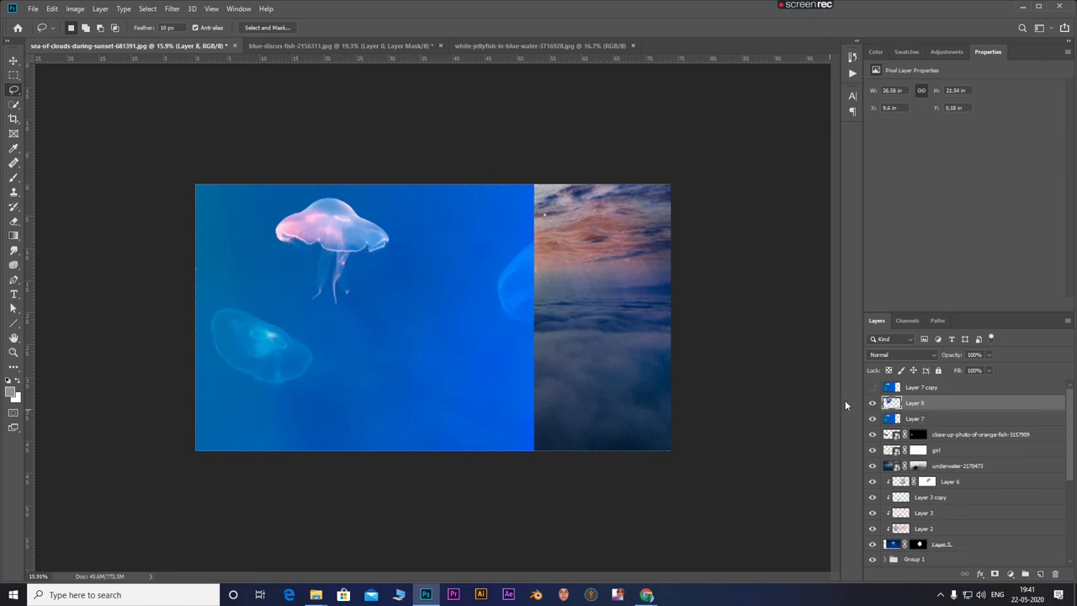
pyautogui.click(949, 421)
pyautogui.press('Delete')
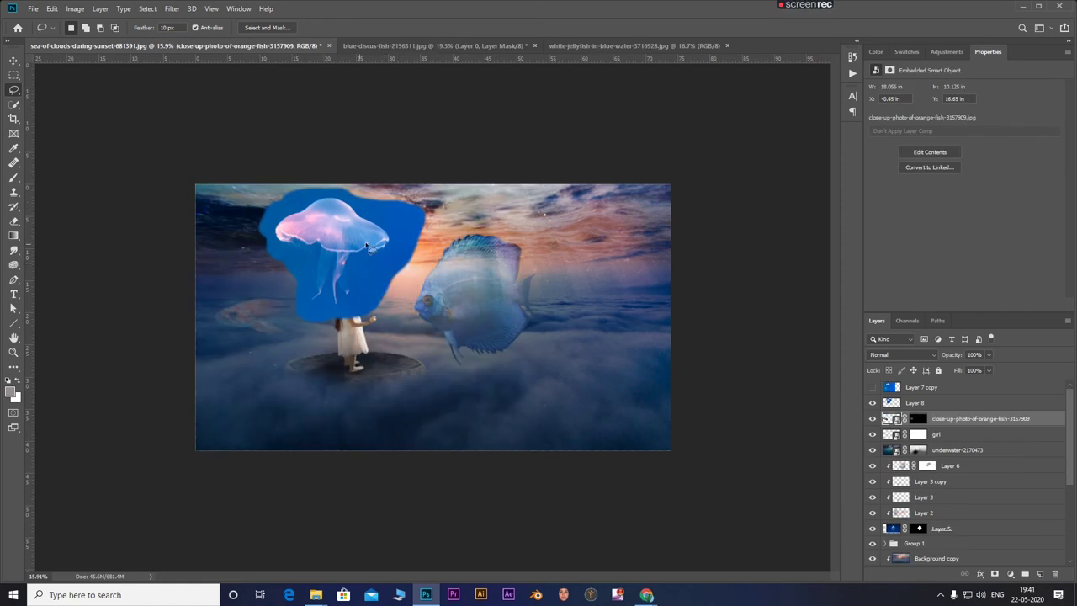
# Auto-select the jellyfish subject on Layer 8, try masking it, then undo the mask.
pyautogui.press('w')
pyautogui.click(930, 405)
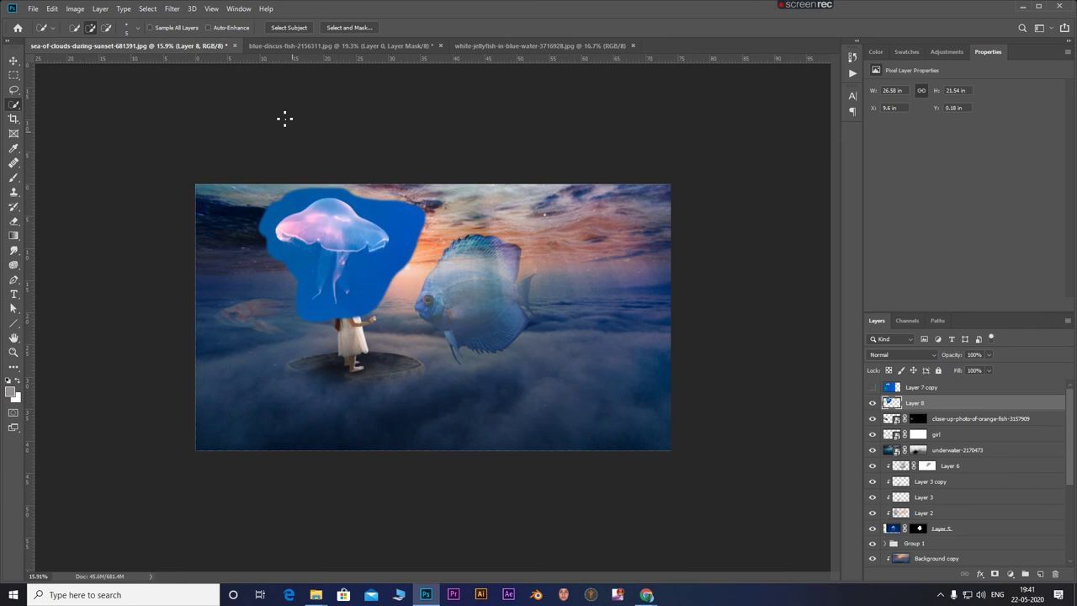
pyautogui.click(304, 30)
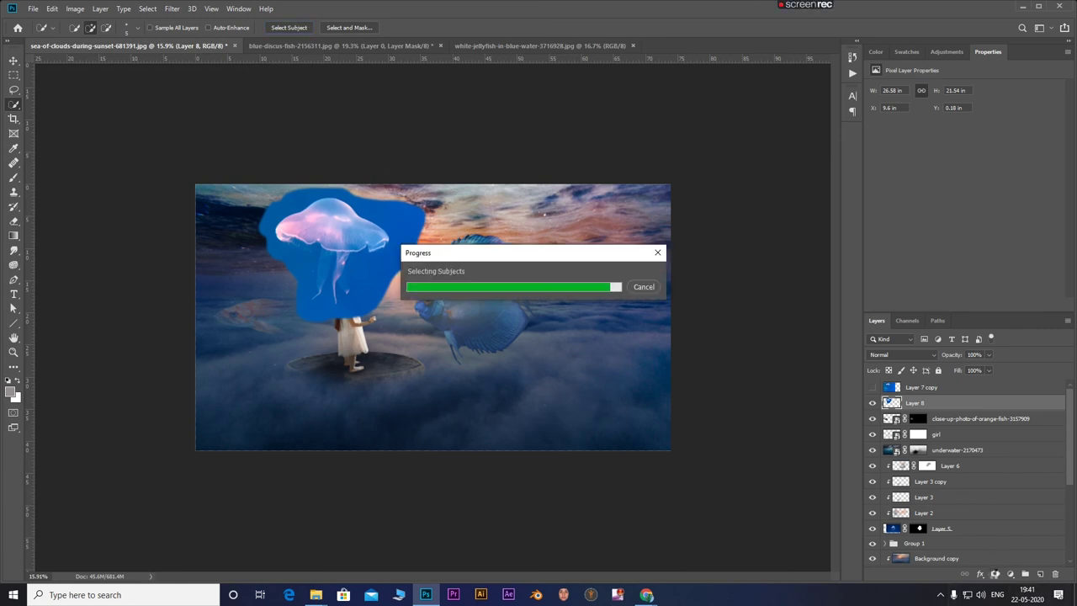
pyautogui.click(995, 575)
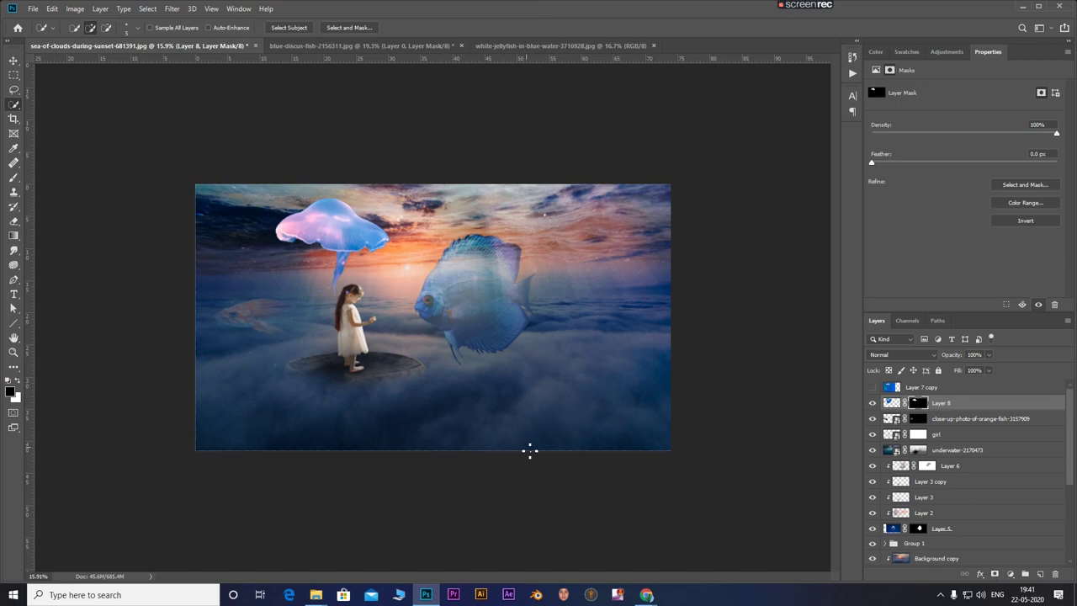
pyautogui.hotkey('ctrl', 'z')
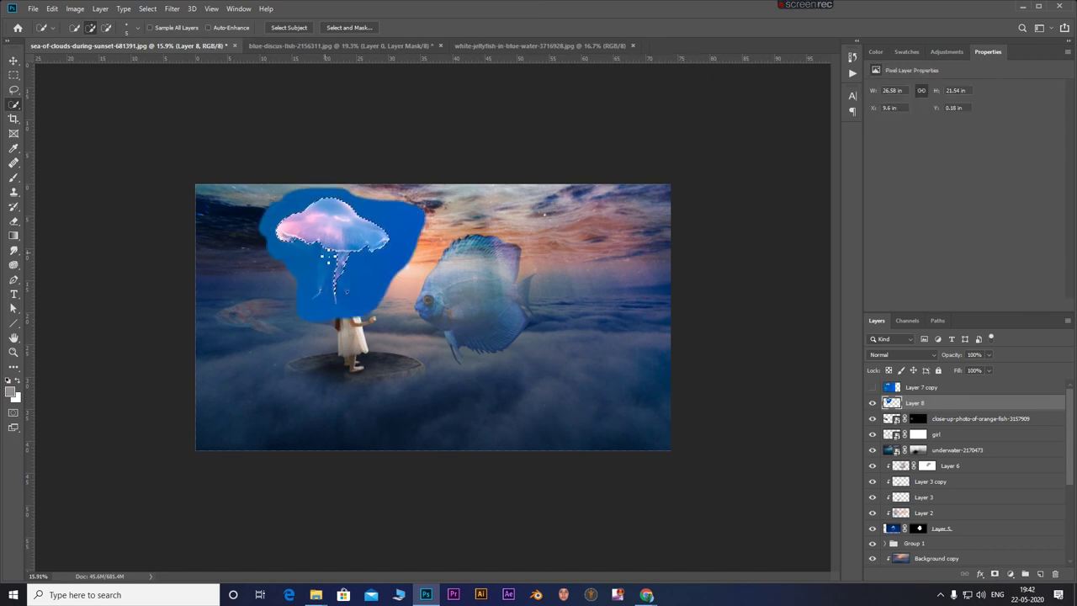
# Refine the jellyfish selection around its tentacles and mask Layer 8 to hide the blue water.
pyautogui.moveTo(324, 286)
pyautogui.mouseDown()
pyautogui.moveTo(346, 276)
pyautogui.moveTo(362, 291)
pyautogui.mouseUp()
pyautogui.press('z')
pyautogui.hotkey('ctrl', 'z')
pyautogui.press('w')
pyautogui.scroll(2, 352, 301)
pyautogui.scroll(2, 306, 281)
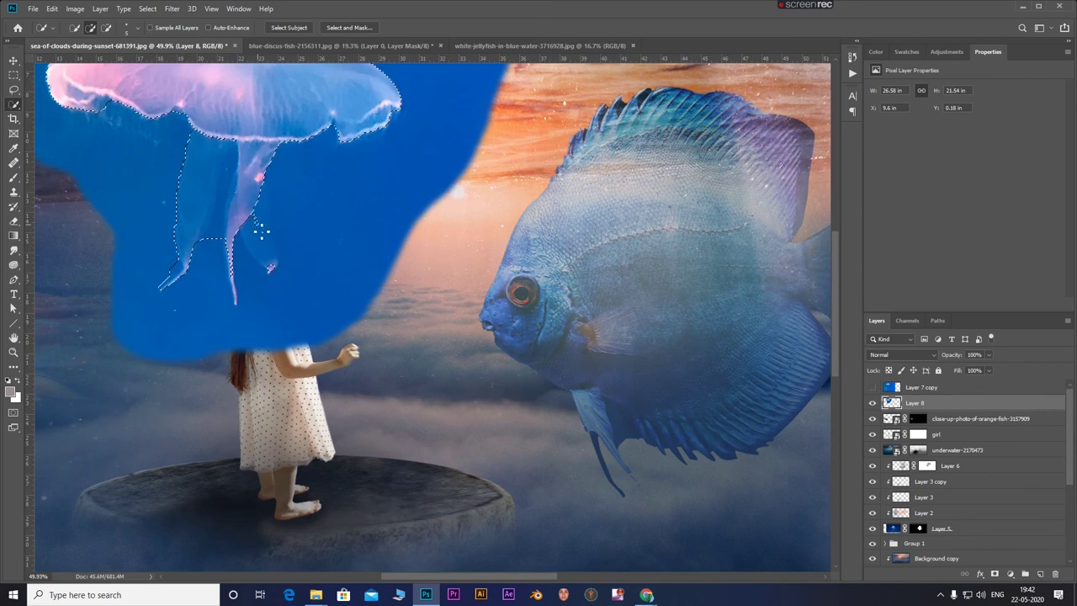
pyautogui.moveTo(266, 255); pyautogui.dragTo(276, 271)
pyautogui.hotkey('ctrl', 'z')
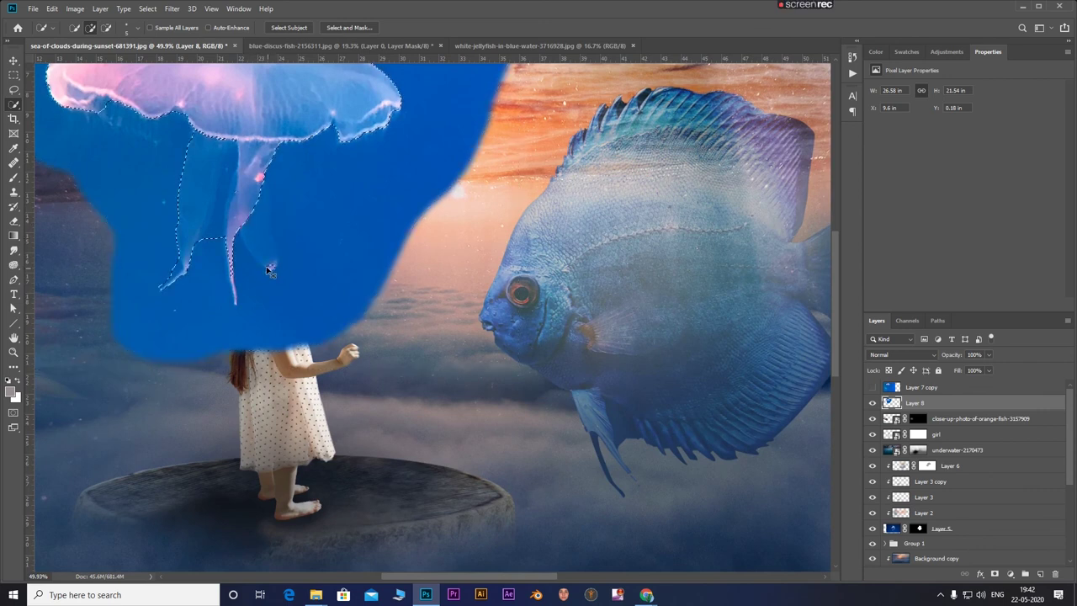
pyautogui.scroll(-3, 276, 271)
pyautogui.scroll(1, 307, 268)
pyautogui.scroll(2, 252, 227)
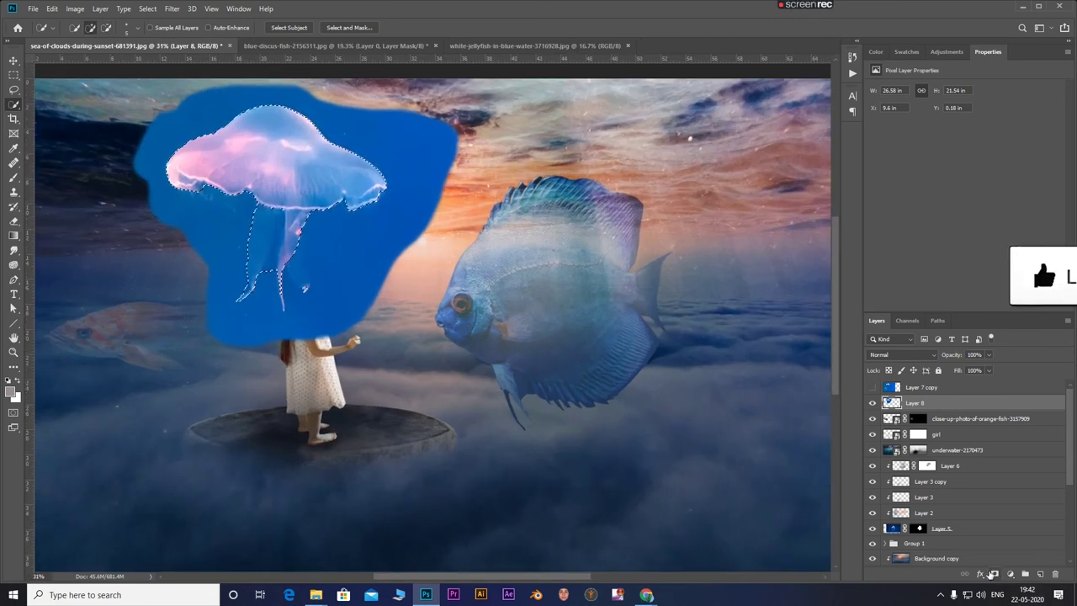
pyautogui.hotkey('ctrl', 'alt', 'm')
pyautogui.scroll(-2, 274, 294)
pyautogui.scroll(-3, 274, 298)
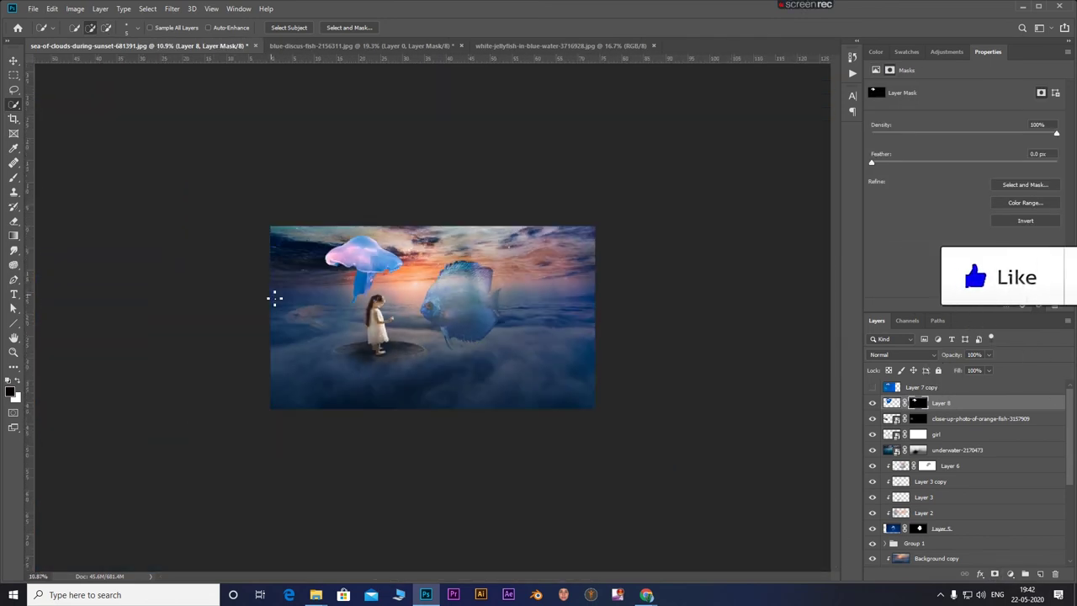
pyautogui.hotkey('ctrl', 't')
# Scale the jellyfish down to about 68% and move it into the upper-left sky.
pyautogui.moveTo(347, 274)
pyautogui.mouseDown()
pyautogui.moveTo(309, 294)
pyautogui.moveTo(318, 287)
pyautogui.mouseUp()
pyautogui.moveTo(393, 239)
pyautogui.mouseDown()
pyautogui.moveTo(381, 258)
pyautogui.moveTo(407, 273)
pyautogui.moveTo(358, 266)
pyautogui.moveTo(384, 245)
pyautogui.mouseUp()
pyautogui.moveTo(290, 229); pyautogui.dragTo(302, 234)
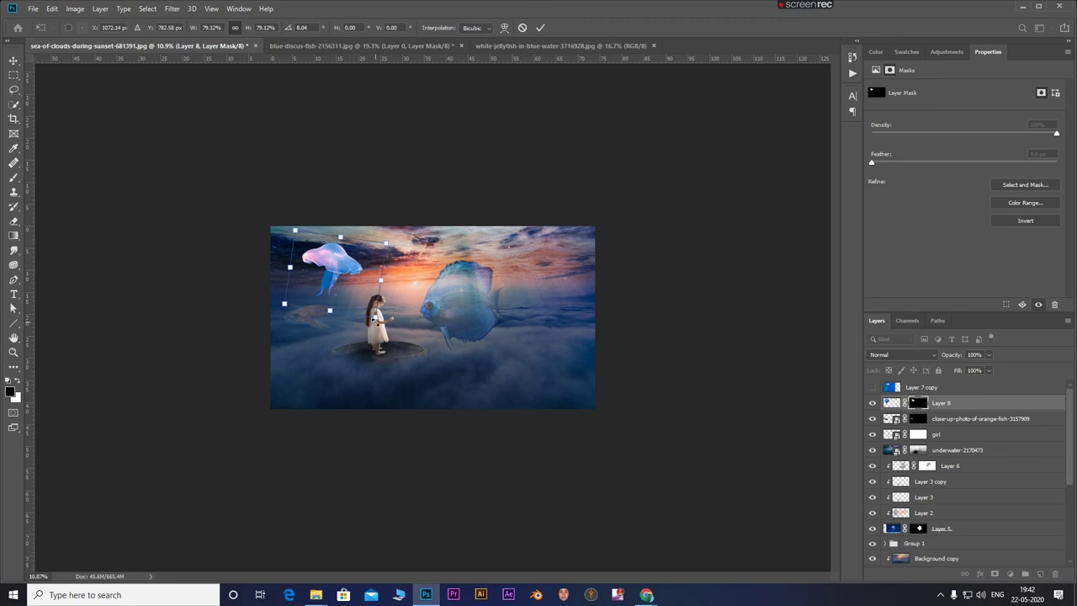
pyautogui.moveTo(345, 268); pyautogui.dragTo(368, 277)
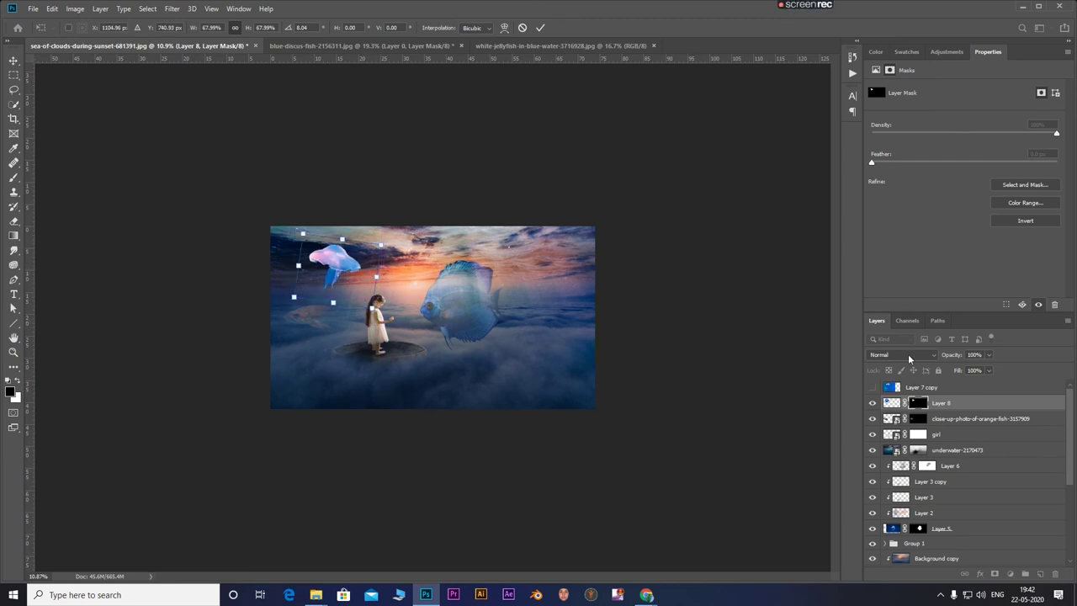
# Set the jellyfish layer's blend mode to Screen and commit the transform.
pyautogui.click(908, 354)
pyautogui.click(884, 448)
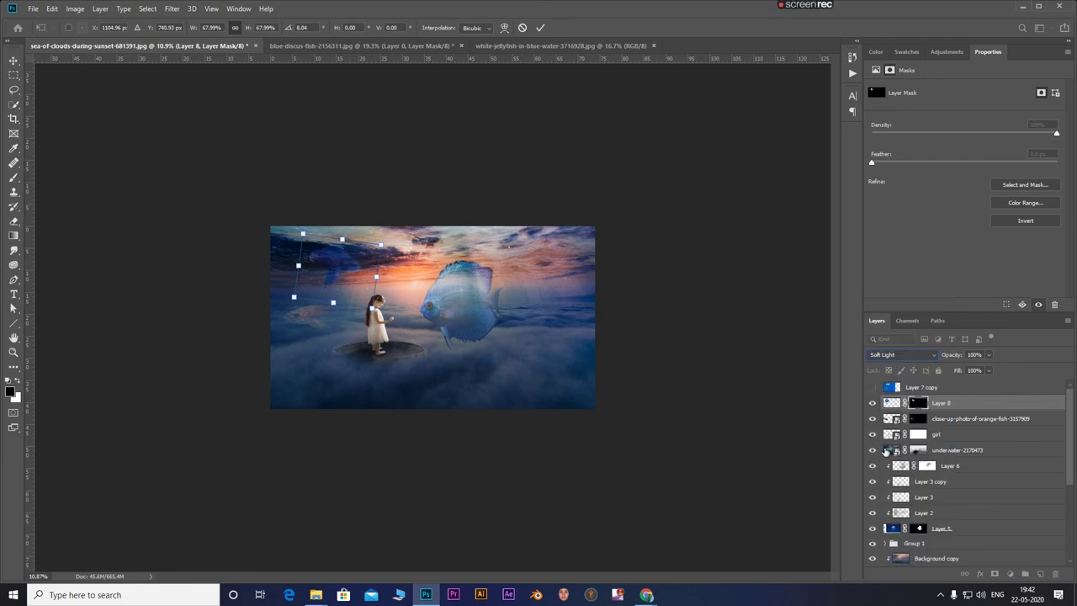
pyautogui.click(904, 357)
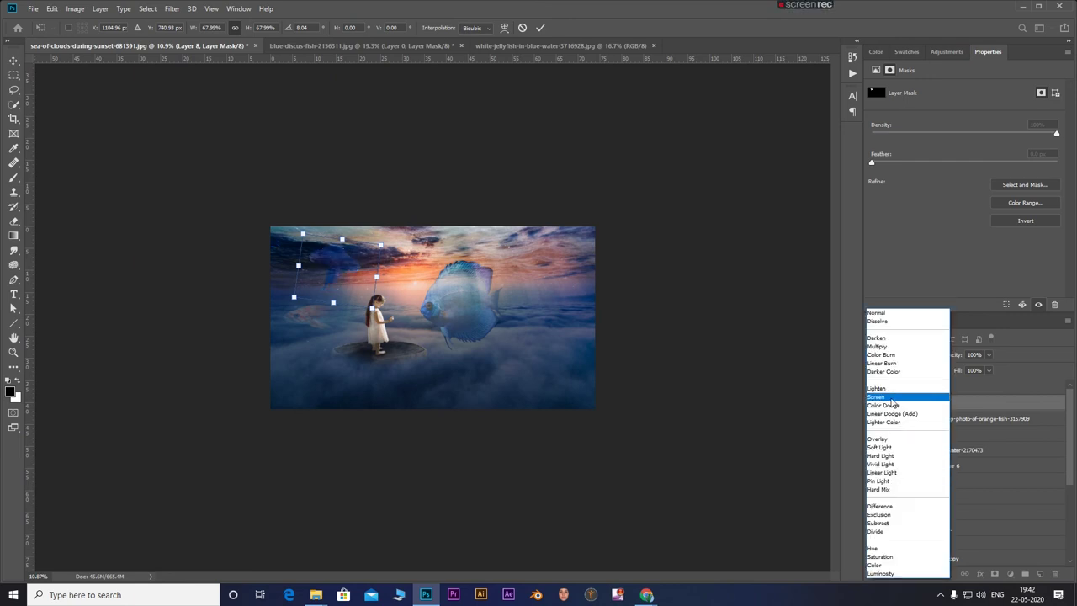
pyautogui.click(892, 383)
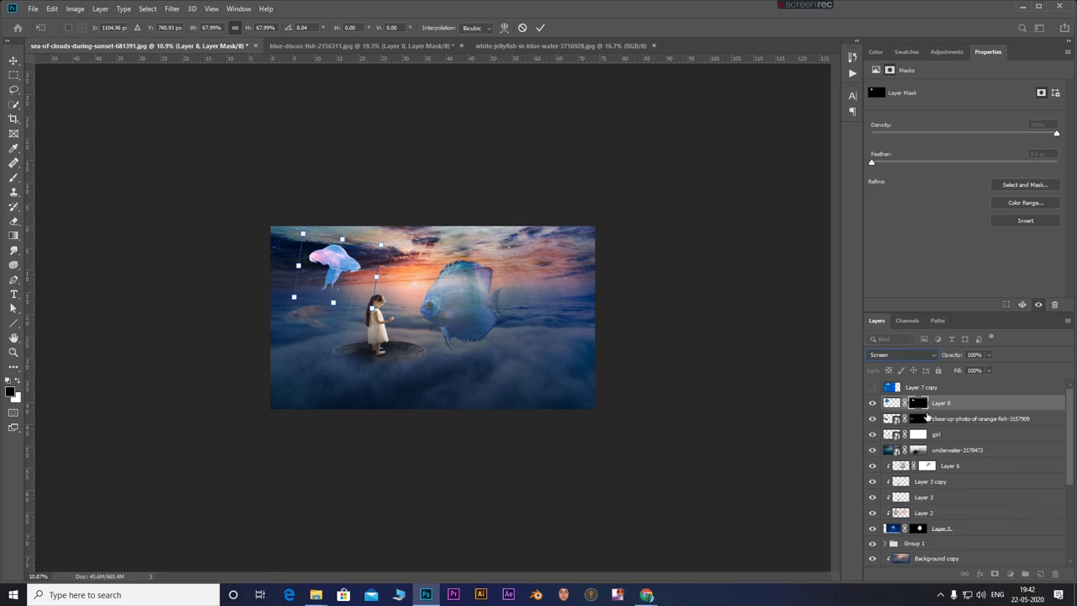
pyautogui.press('Return')
# Apply a Lens Blur to the jellyfish with radius 45, brightness 24 and threshold 251.
pyautogui.click(172, 8)
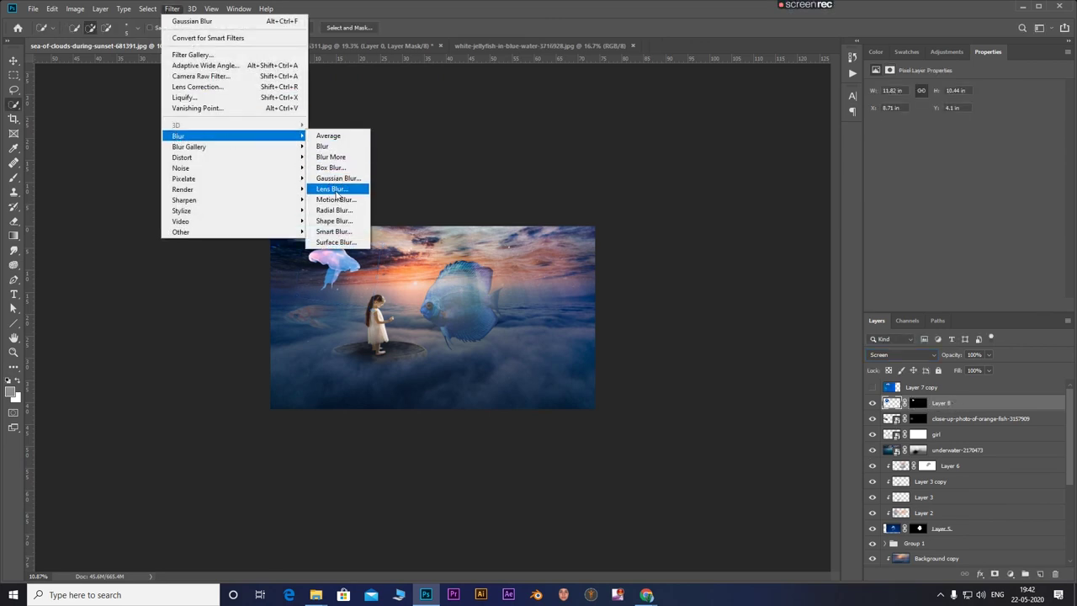
pyautogui.moveTo(179, 136)
pyautogui.click(335, 193)
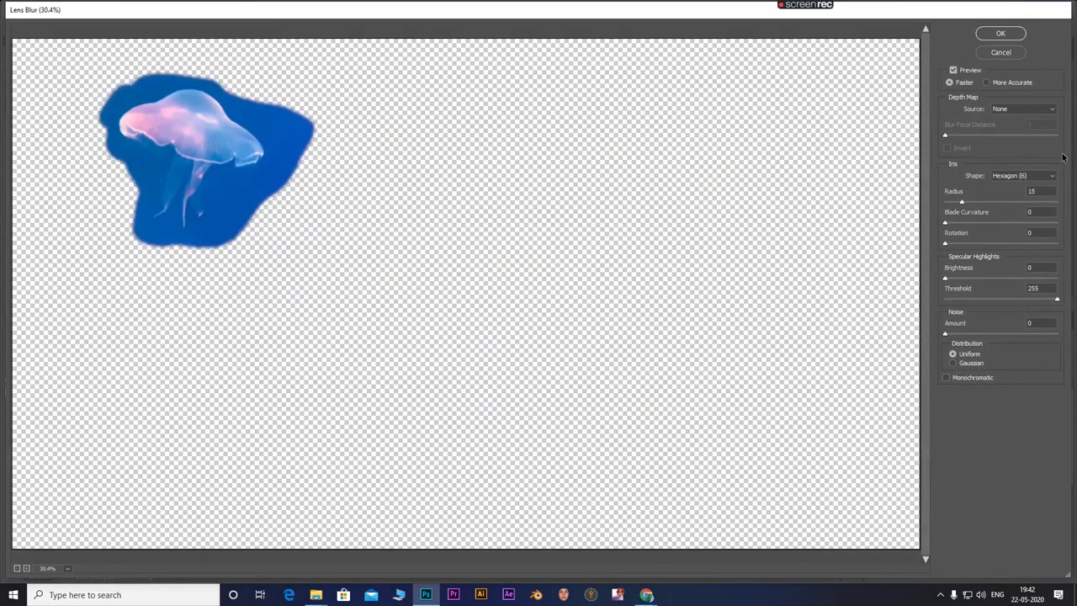
pyautogui.click(1004, 203)
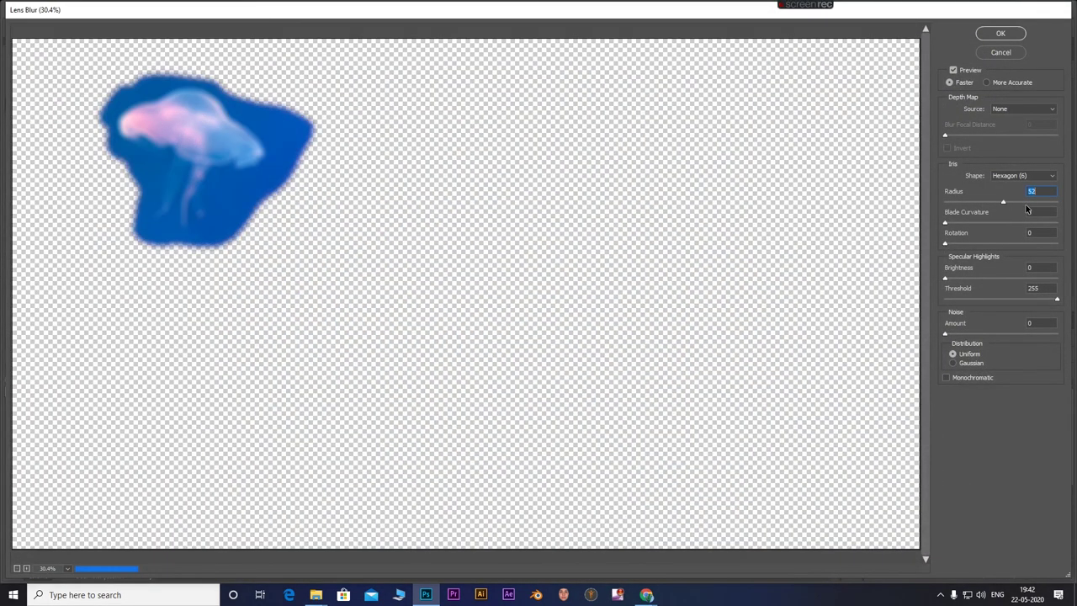
pyautogui.click(995, 204)
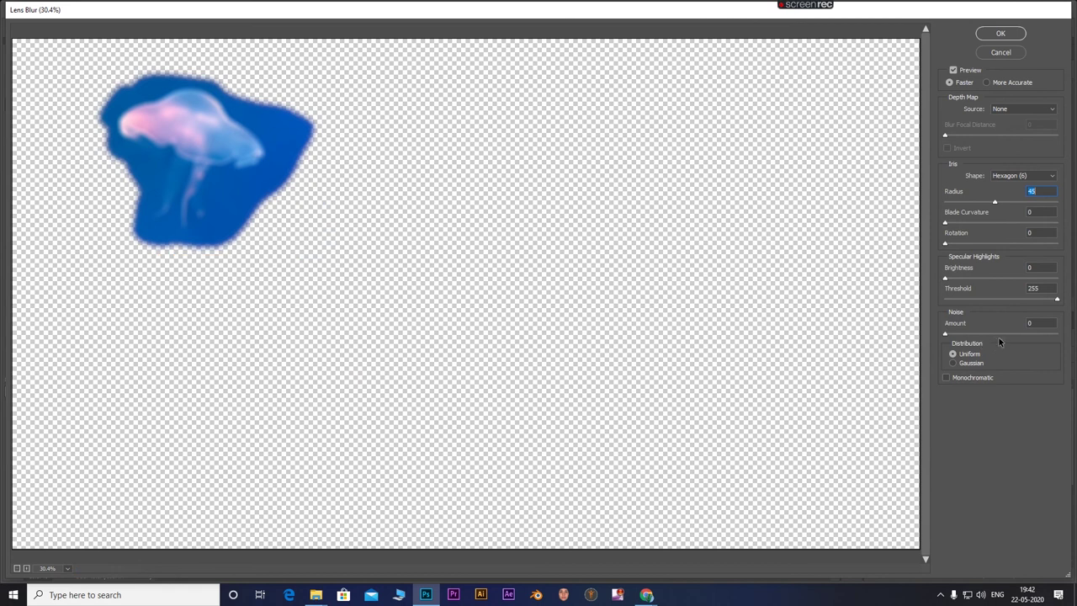
pyautogui.click(977, 278)
pyautogui.click(1021, 300)
pyautogui.click(1050, 300)
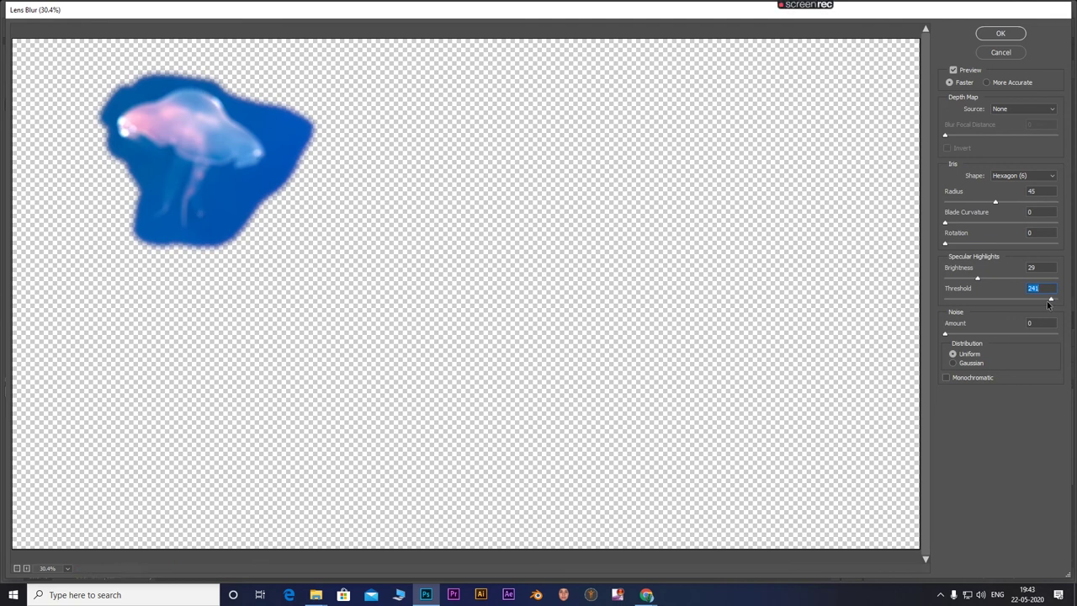
pyautogui.moveTo(978, 279); pyautogui.dragTo(972, 279)
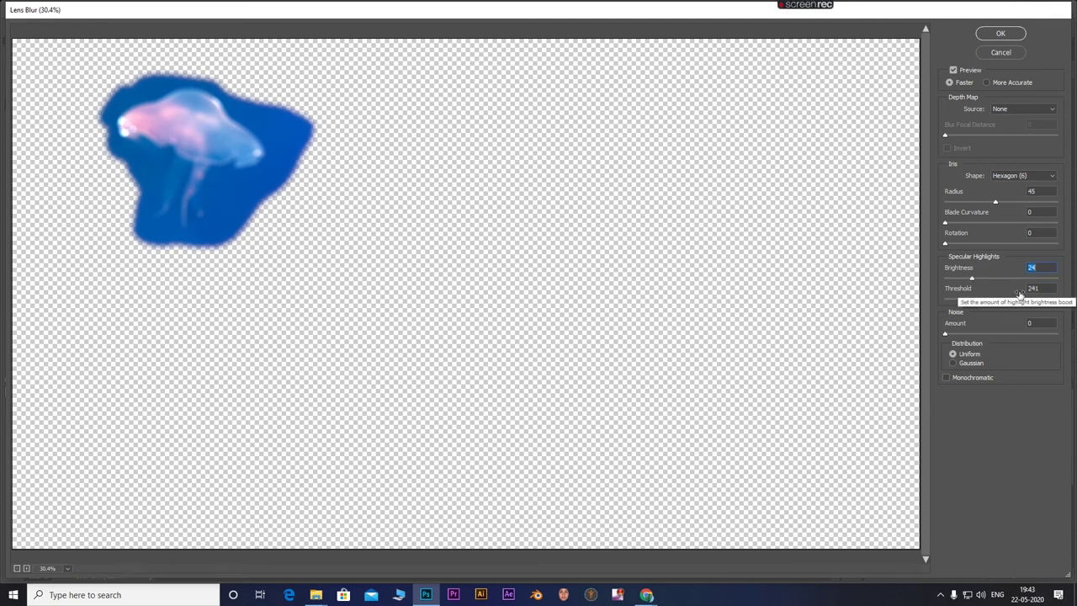
pyautogui.click(1057, 301)
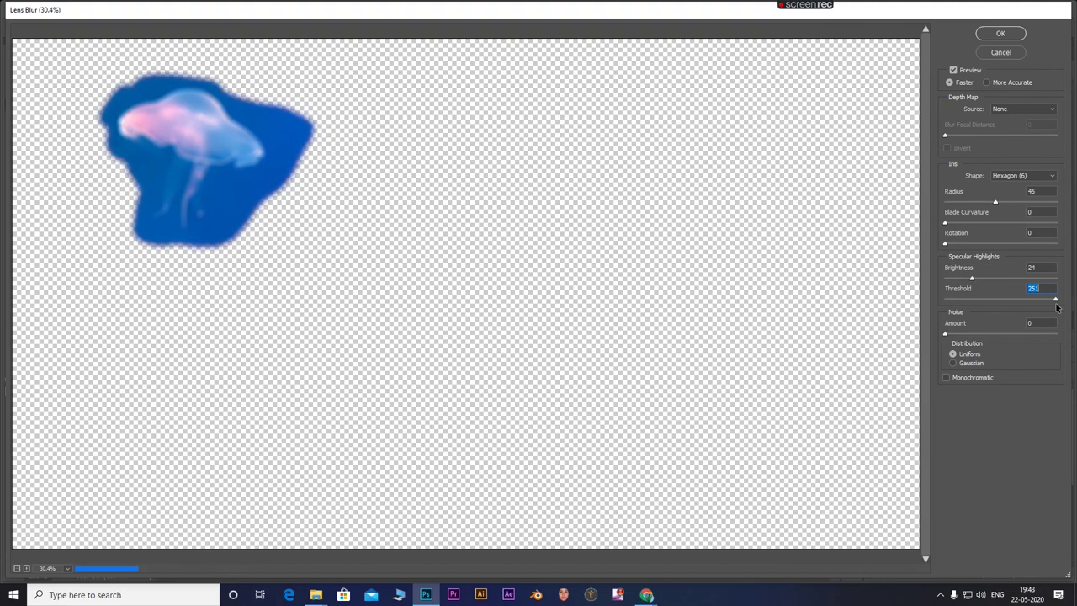
pyautogui.click(1002, 34)
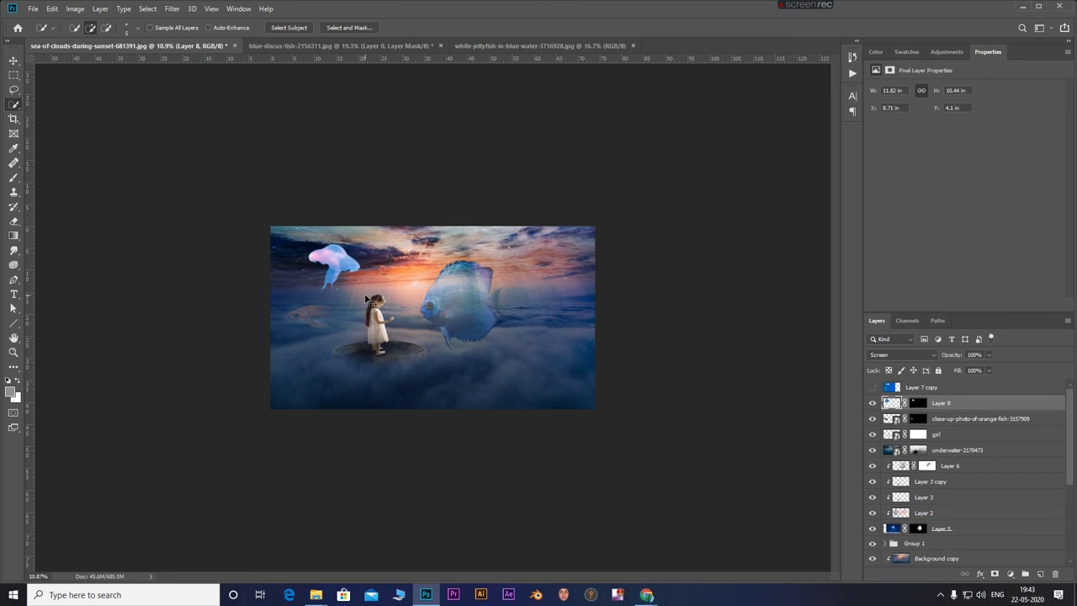
# Duplicate the jellyfish, rotate it about -36°, resize it and place it bottom-right.
pyautogui.hotkey('ctrl', 'j')
pyautogui.hotkey('ctrl', 't')
pyautogui.moveTo(345, 263)
pyautogui.mouseDown()
pyautogui.moveTo(459, 307)
pyautogui.moveTo(594, 336)
pyautogui.mouseUp()
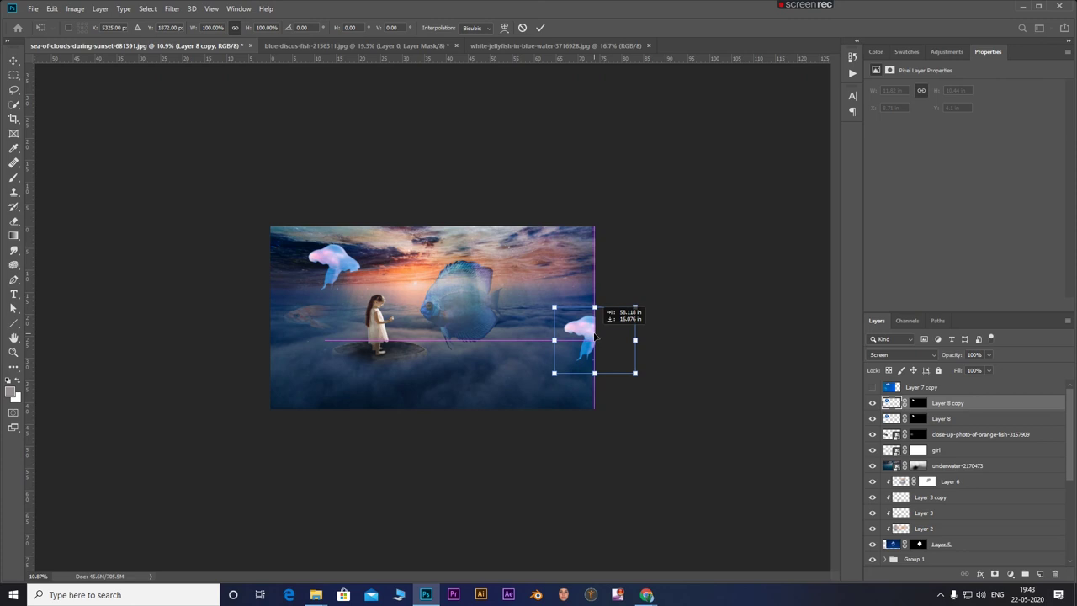
pyautogui.moveTo(668, 295); pyautogui.dragTo(630, 252)
pyautogui.moveTo(622, 328)
pyautogui.mouseDown()
pyautogui.moveTo(746, 342)
pyautogui.moveTo(580, 388)
pyautogui.mouseUp()
pyautogui.moveTo(707, 385); pyautogui.dragTo(630, 384)
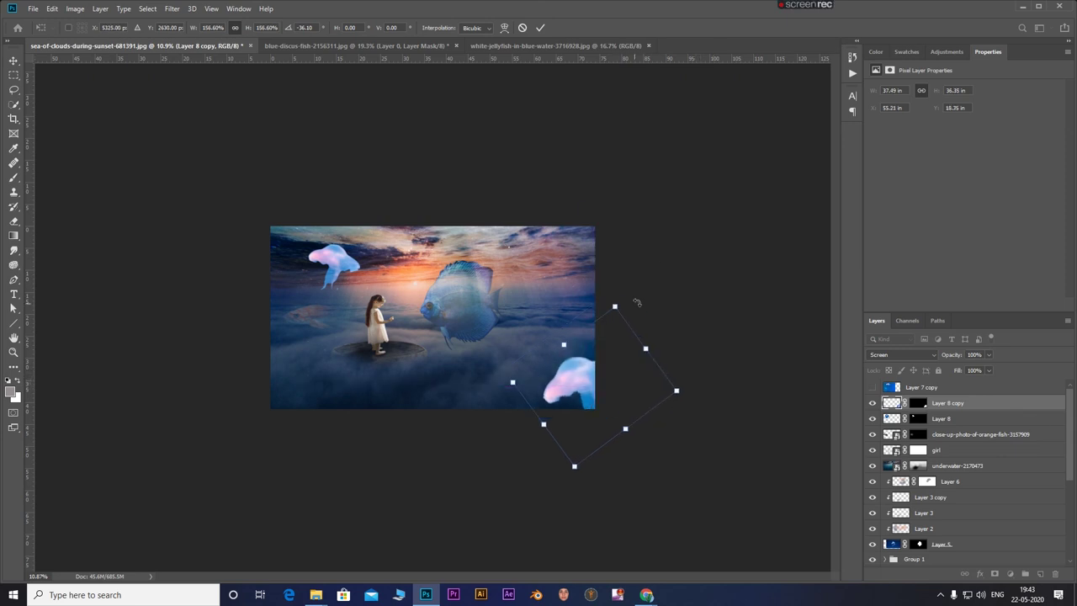
pyautogui.click(540, 27)
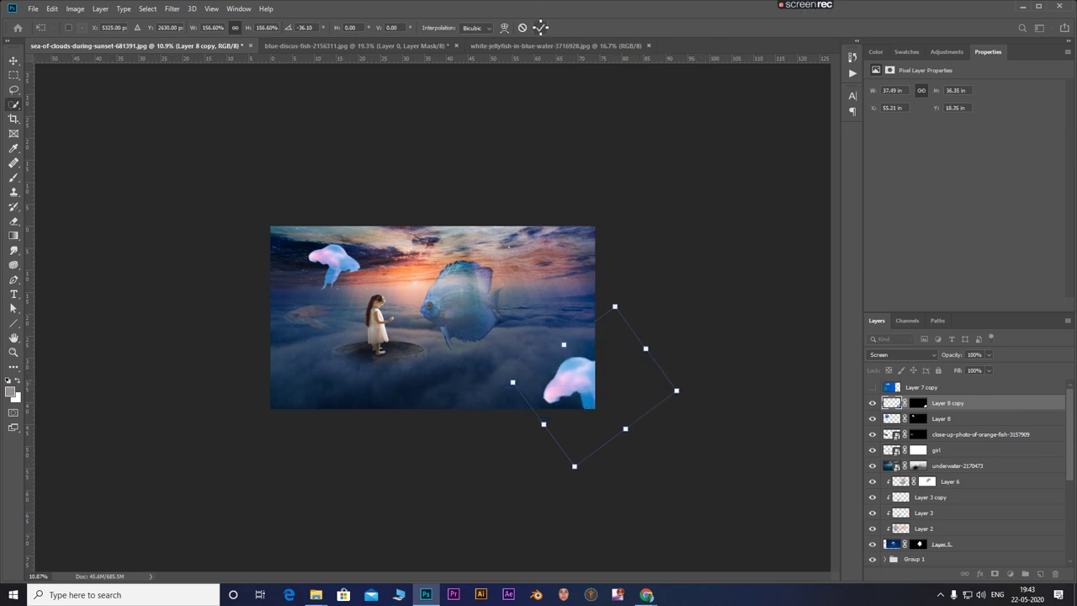
# Fade the bottom-right jellyfish to about 53% and the top-left one to 92% opacity.
pyautogui.click(994, 355)
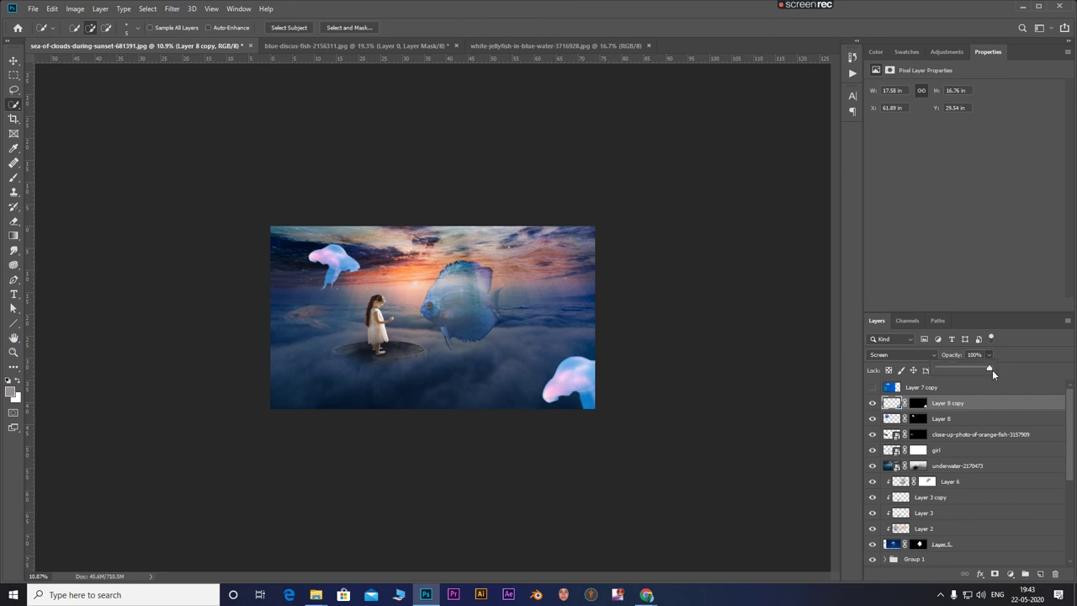
pyautogui.moveTo(988, 372); pyautogui.dragTo(966, 373)
pyautogui.click(959, 419)
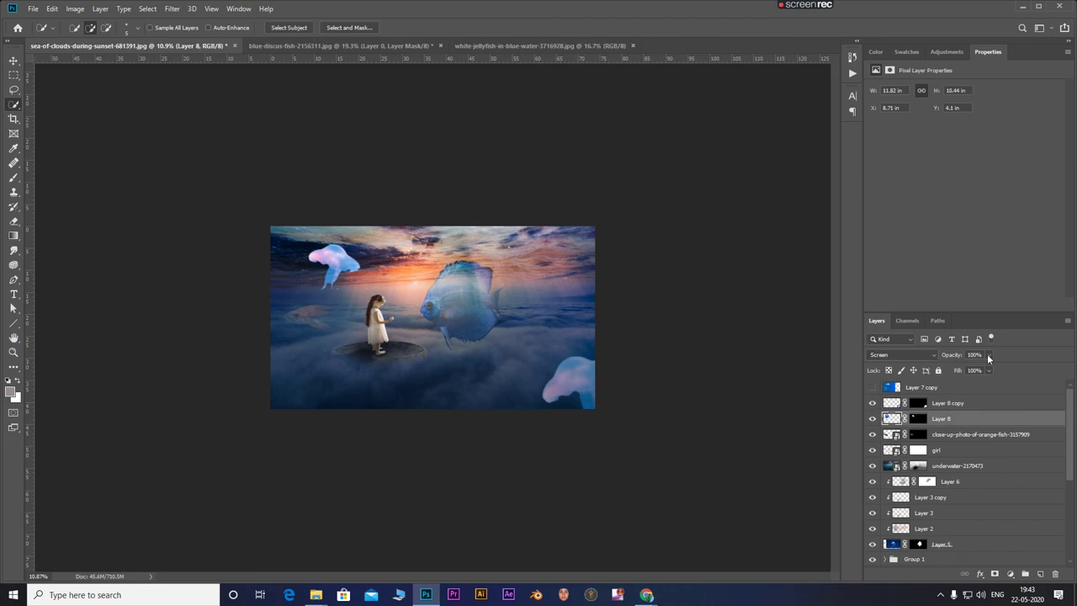
pyautogui.moveTo(992, 367)
pyautogui.mouseDown()
pyautogui.moveTo(962, 373)
pyautogui.moveTo(985, 379)
pyautogui.mouseUp()
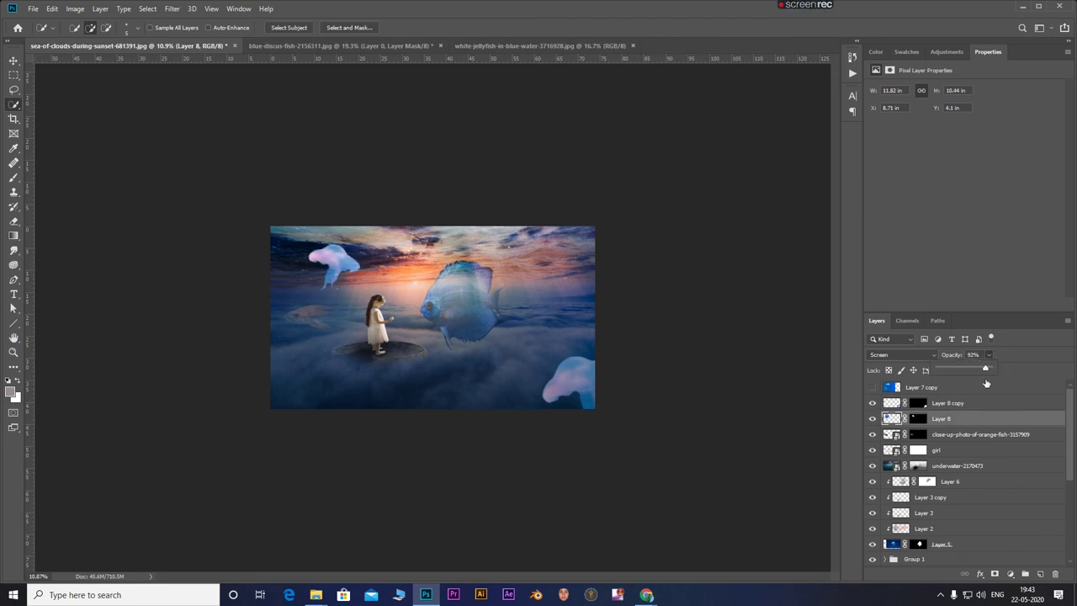
pyautogui.click(926, 388)
# Show Layer 7 copy, enlarge it to about 167% and flip it horizontally.
pyautogui.click(873, 387)
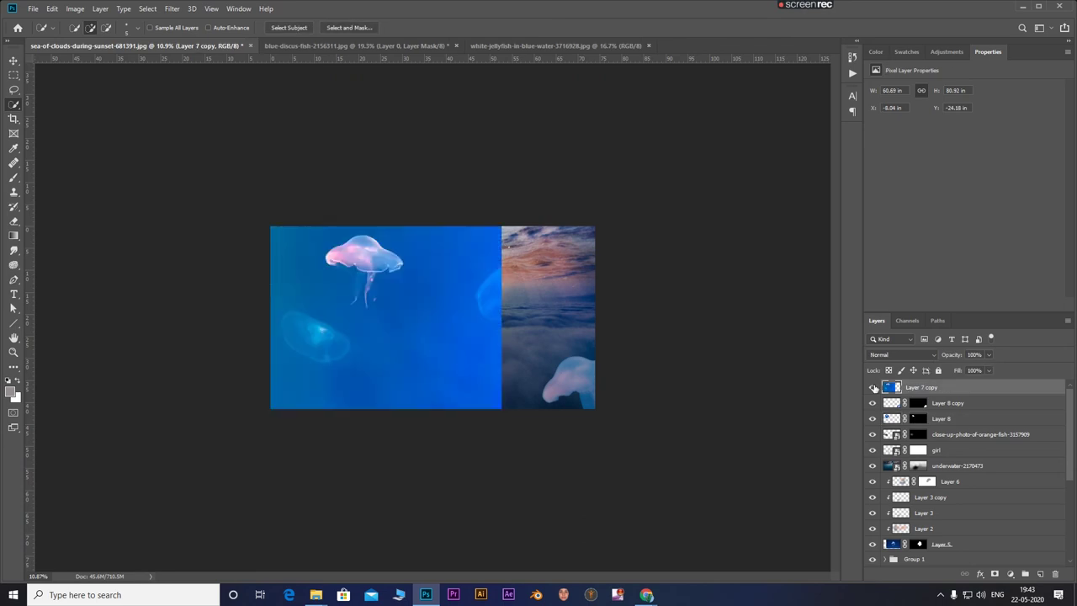
pyautogui.hotkey('ctrl', 't')
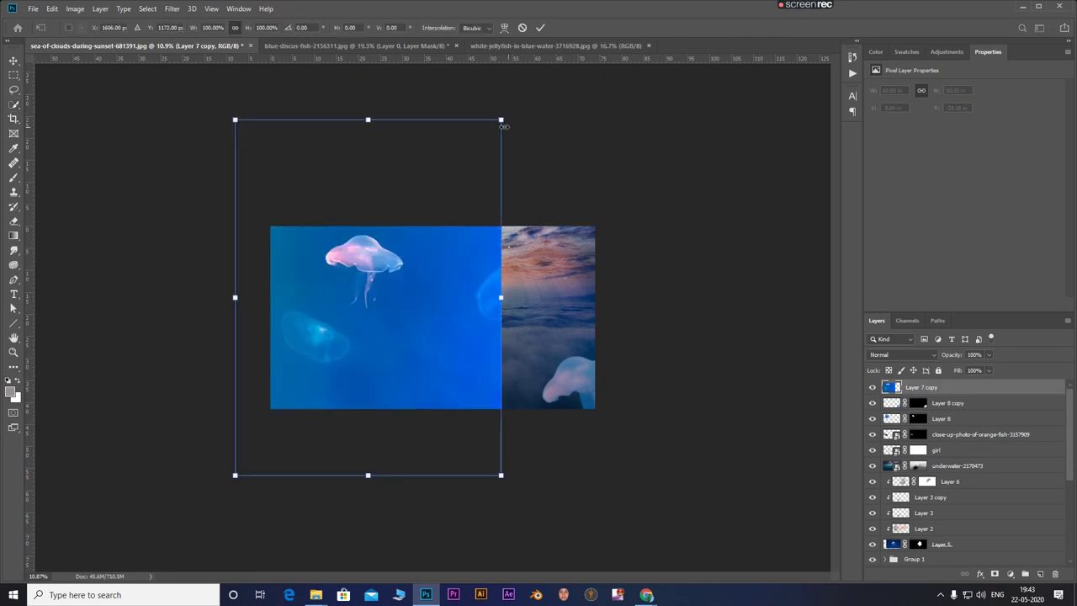
pyautogui.moveTo(500, 119); pyautogui.dragTo(679, 34)
pyautogui.moveTo(460, 259)
pyautogui.mouseDown()
pyautogui.moveTo(612, 318)
pyautogui.moveTo(440, 308)
pyautogui.mouseUp()
pyautogui.rightClick(440, 308)
pyautogui.click(473, 445)
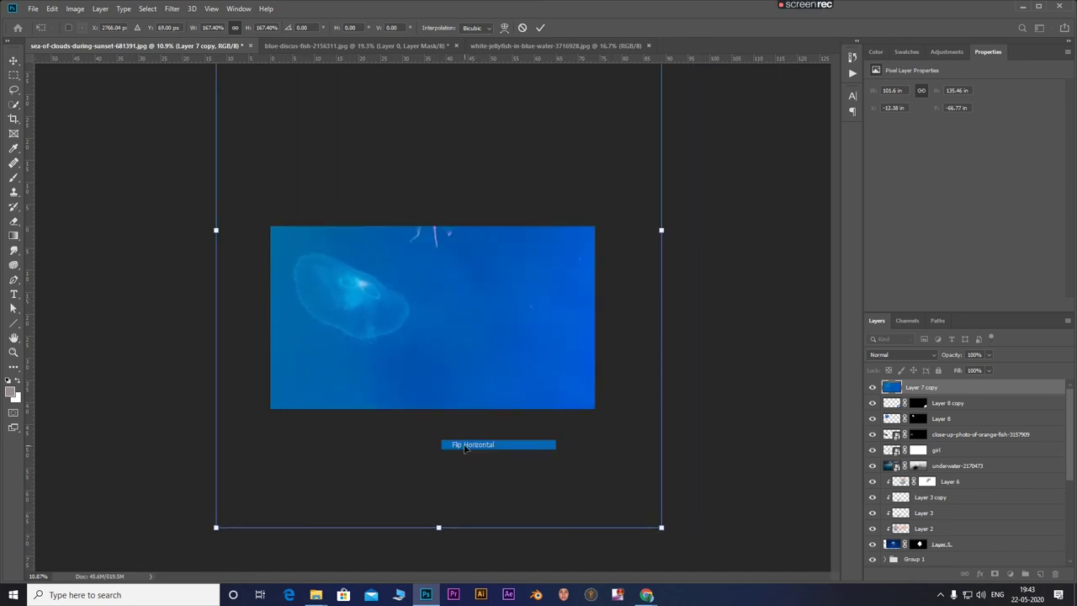
pyautogui.click(540, 27)
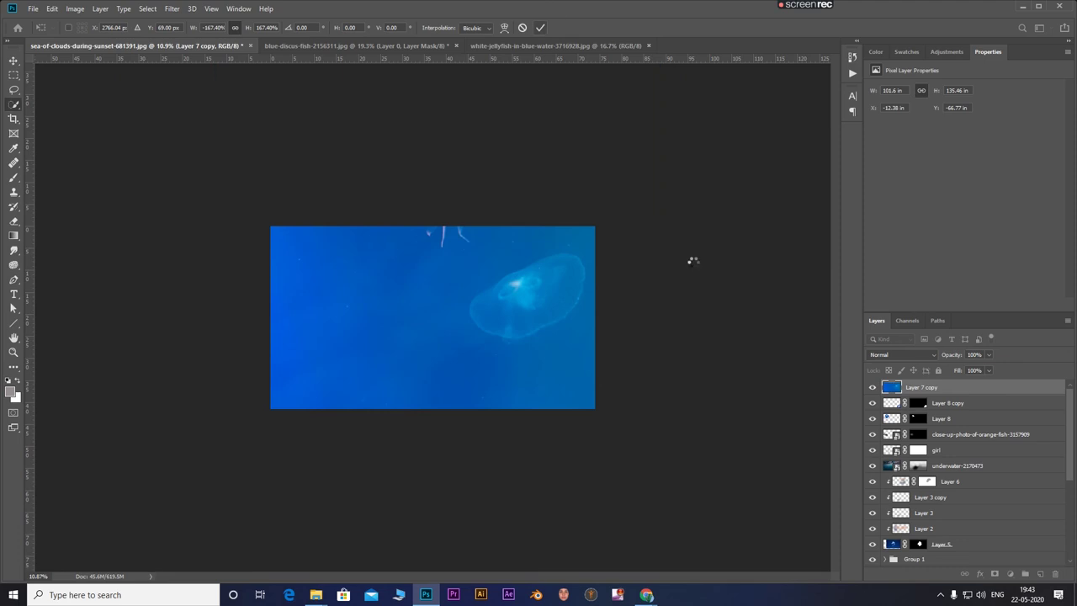
# Blend the jellyfish photo in Screen mode, scale it to 89.5%, keep opacity 100%.
pyautogui.click(891, 354)
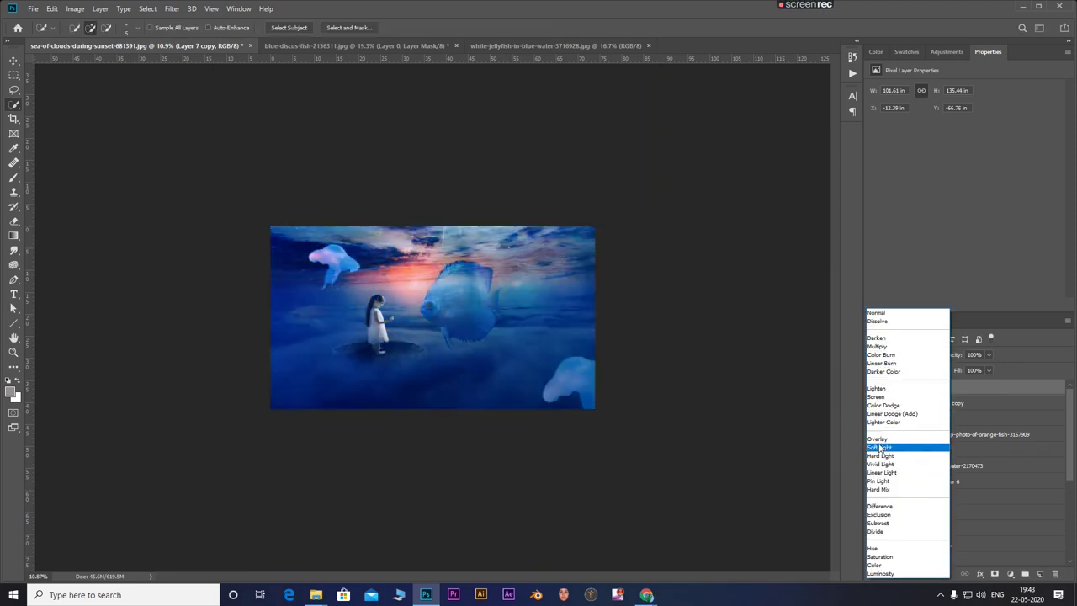
pyautogui.click(880, 396)
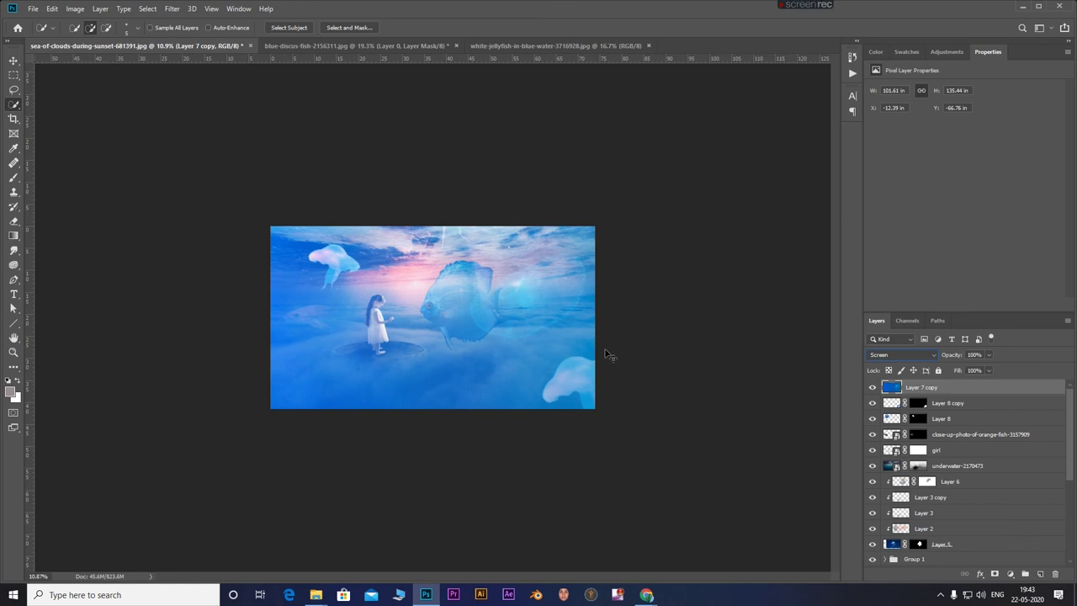
pyautogui.hotkey('ctrl', 't')
pyautogui.moveTo(662, 529)
pyautogui.mouseDown()
pyautogui.moveTo(633, 483)
pyautogui.moveTo(573, 440)
pyautogui.moveTo(591, 413)
pyautogui.moveTo(579, 407)
pyautogui.mouseUp()
pyautogui.click(539, 28)
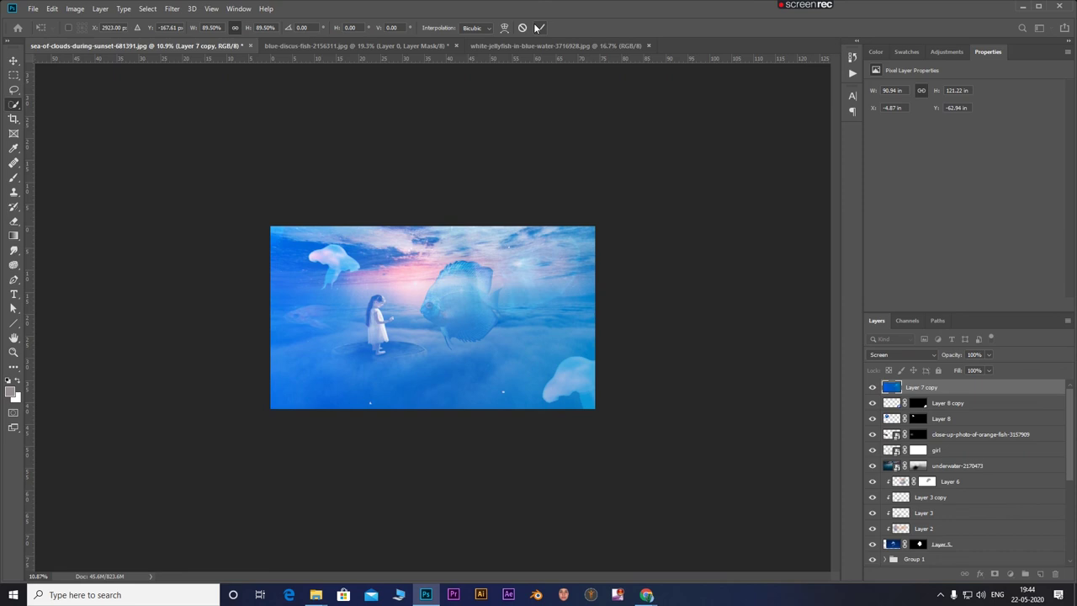
pyautogui.click(990, 355)
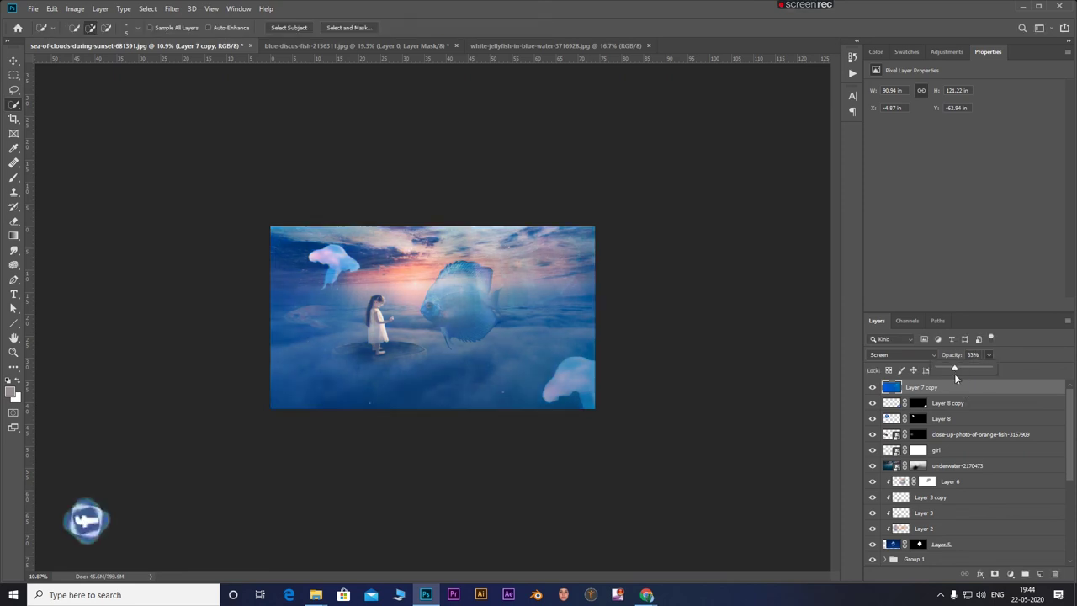
pyautogui.moveTo(966, 371); pyautogui.dragTo(1010, 377)
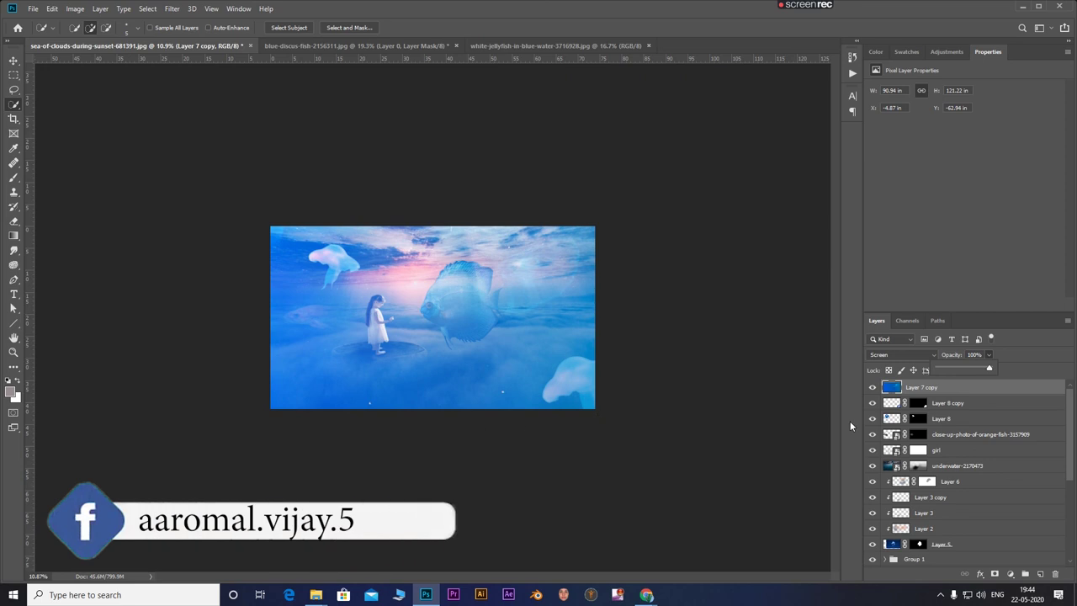
# Add a layer mask and paint black with a 1900 brush over the left, middle and top.
pyautogui.click(996, 575)
pyautogui.press('b')
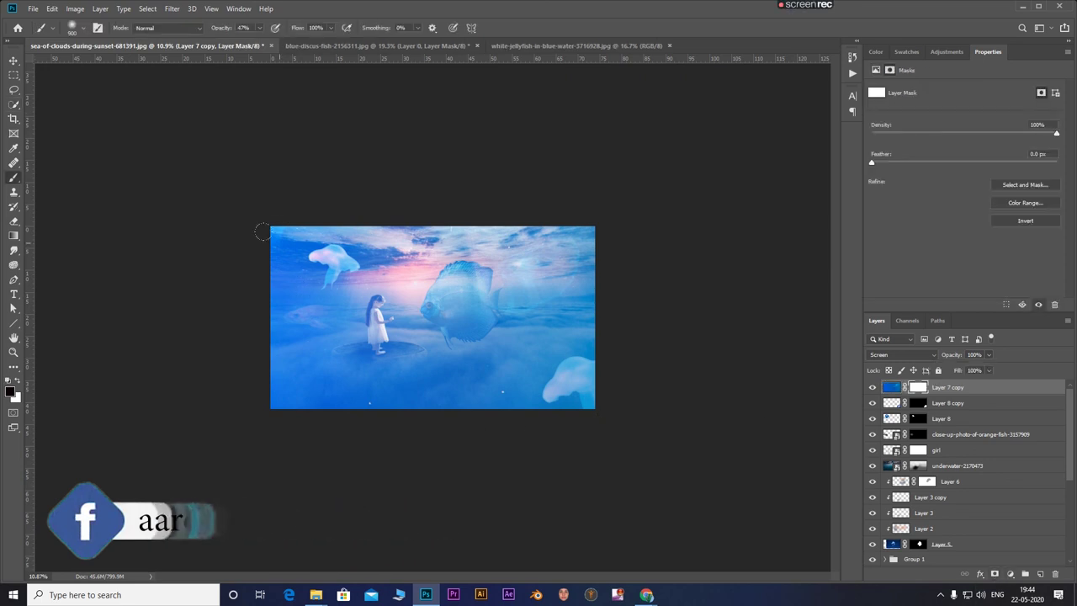
pyautogui.press(']')
pyautogui.press(']')
pyautogui.press(']')
pyautogui.moveTo(278, 235)
pyautogui.mouseDown()
pyautogui.moveTo(336, 320)
pyautogui.moveTo(387, 336)
pyautogui.moveTo(454, 320)
pyautogui.mouseUp()
pyautogui.moveTo(412, 404); pyautogui.dragTo(484, 383)
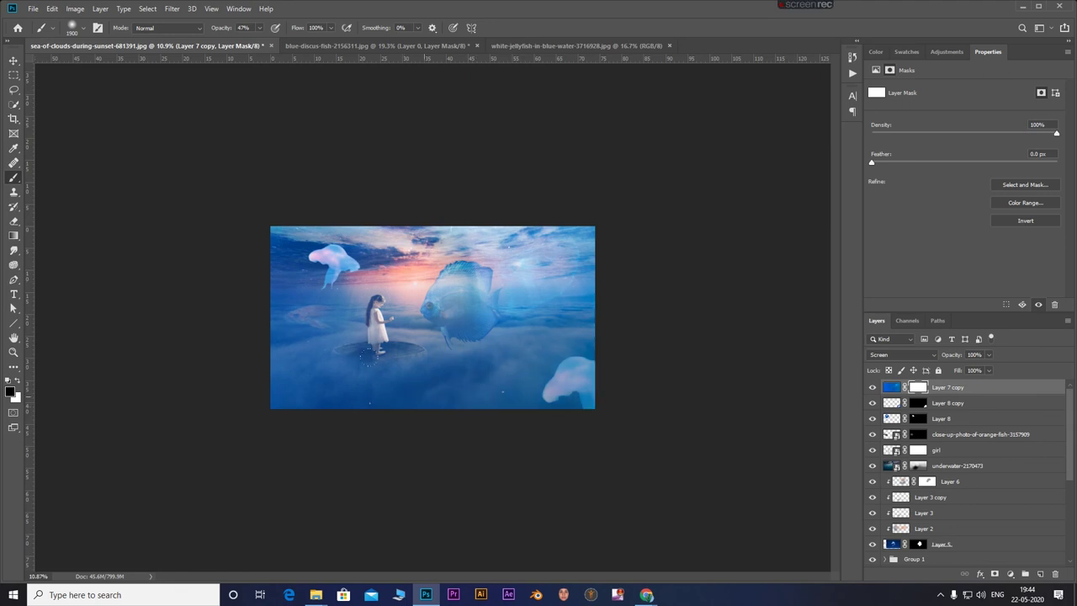
pyautogui.moveTo(381, 222)
pyautogui.mouseDown()
pyautogui.moveTo(577, 163)
pyautogui.moveTo(567, 300)
pyautogui.mouseUp()
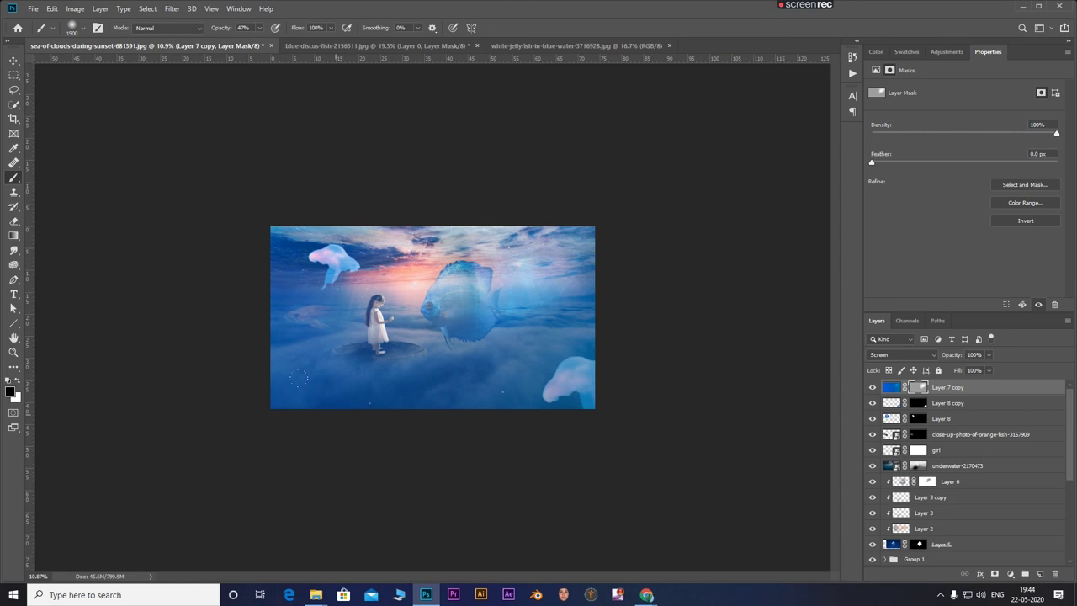
pyautogui.scroll(3, 344, 410)
pyautogui.moveTo(343, 410); pyautogui.dragTo(194, 219)
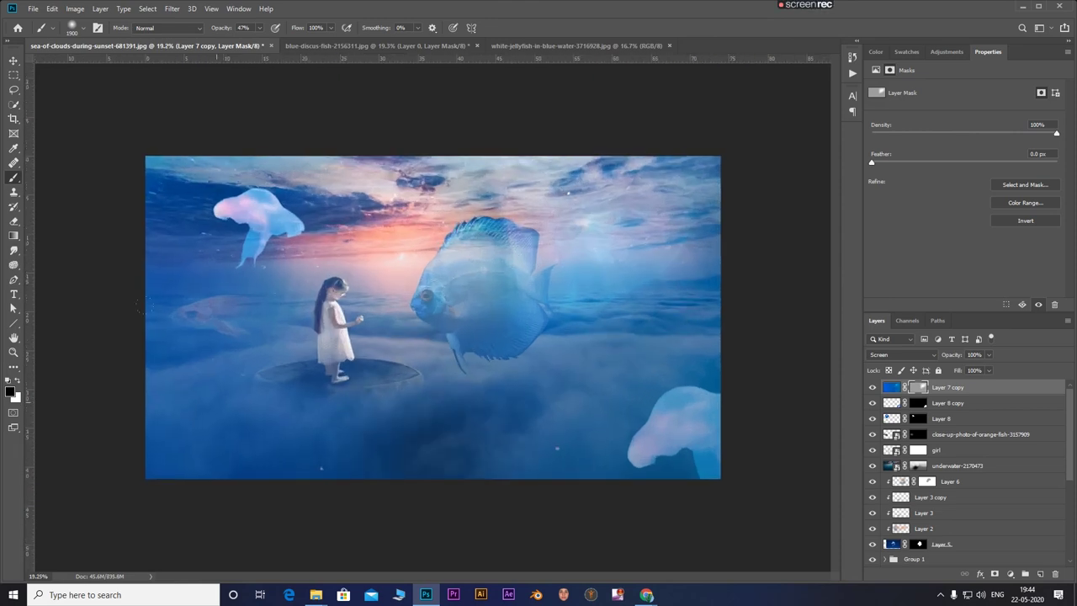
# Mask the blue overlay around the lower jellyfish, right of the fish and bottom clouds.
pyautogui.moveTo(699, 438); pyautogui.dragTo(54, 315)
pyautogui.moveTo(324, 214); pyautogui.dragTo(387, 221)
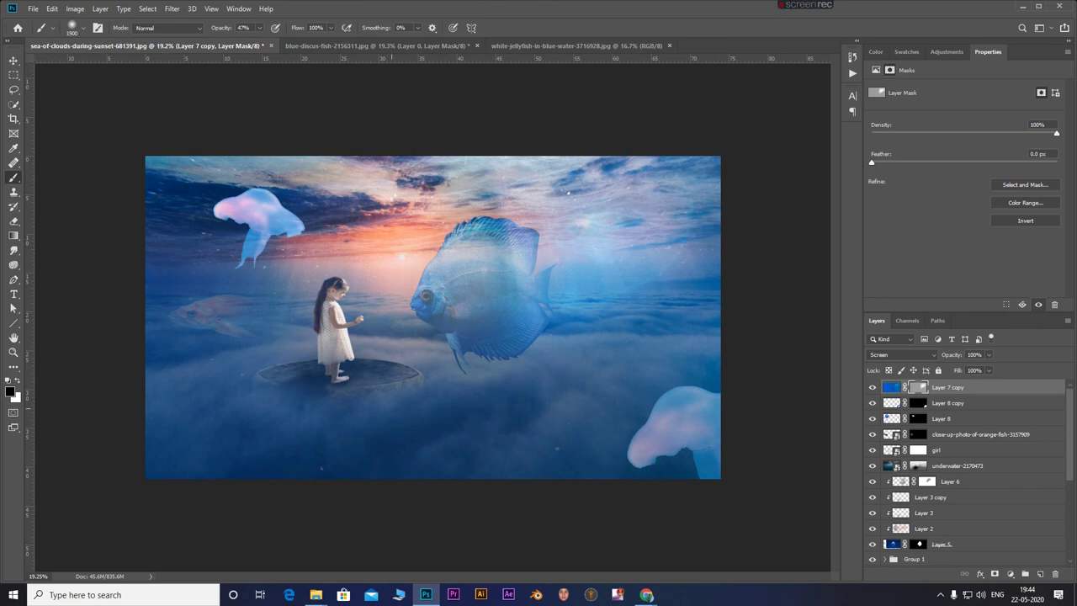
pyautogui.moveTo(569, 325); pyautogui.dragTo(705, 97)
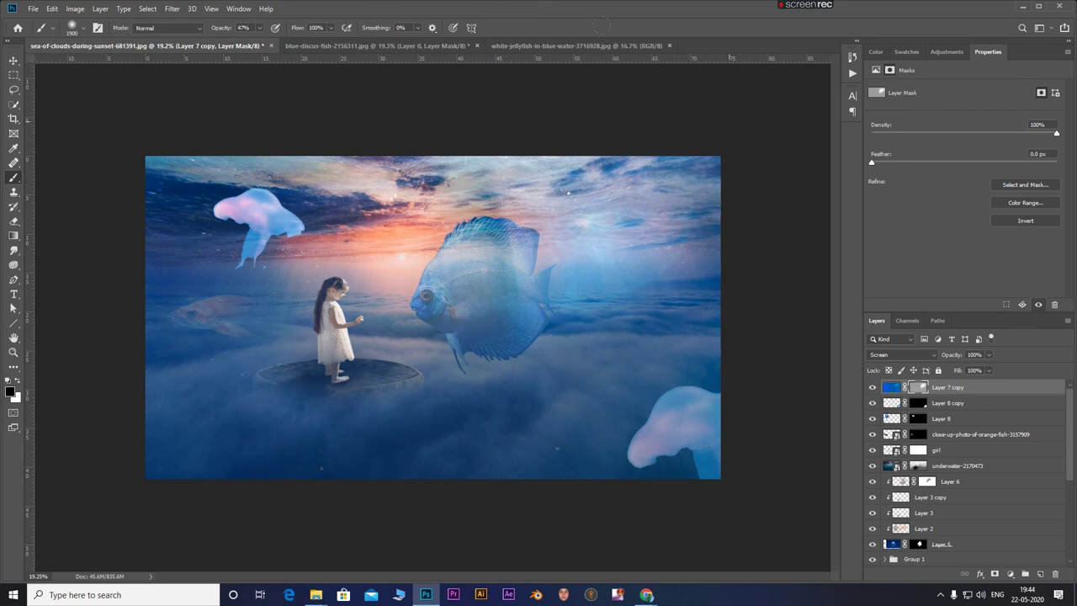
pyautogui.moveTo(589, 210); pyautogui.dragTo(686, 244)
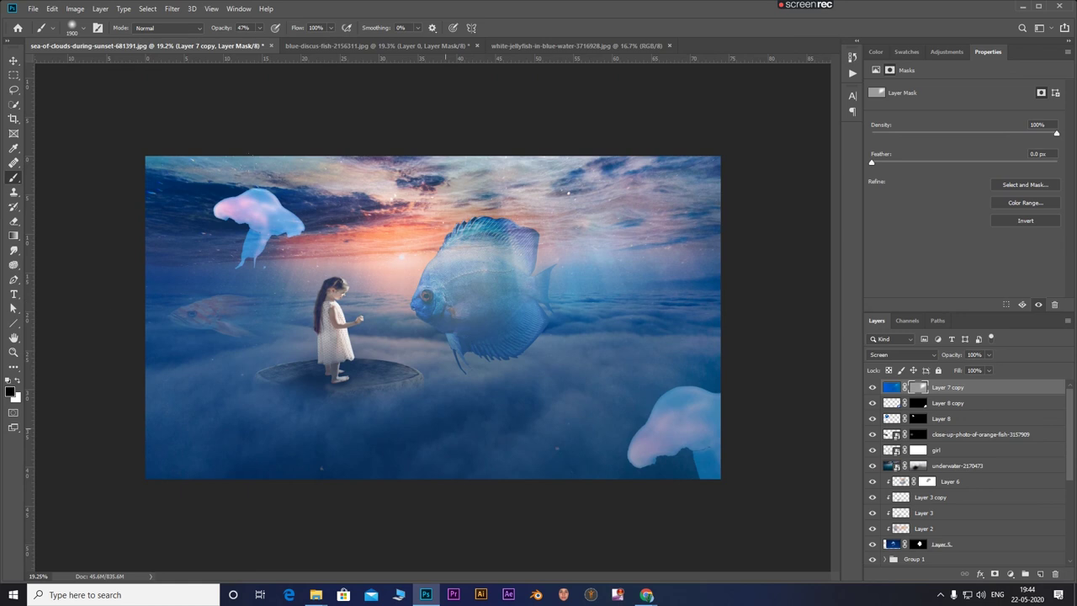
pyautogui.moveTo(299, 463); pyautogui.dragTo(508, 393)
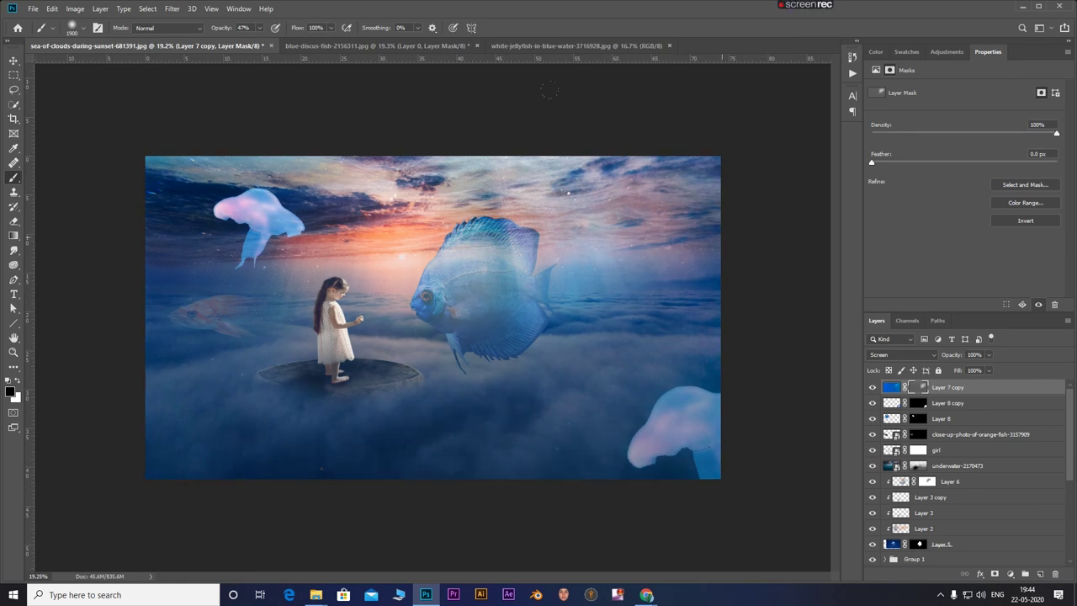
pyautogui.moveTo(589, 219); pyautogui.dragTo(589, 303)
# Paint white to restore the blue overlay across the upper image and lower band.
pyautogui.press('x')
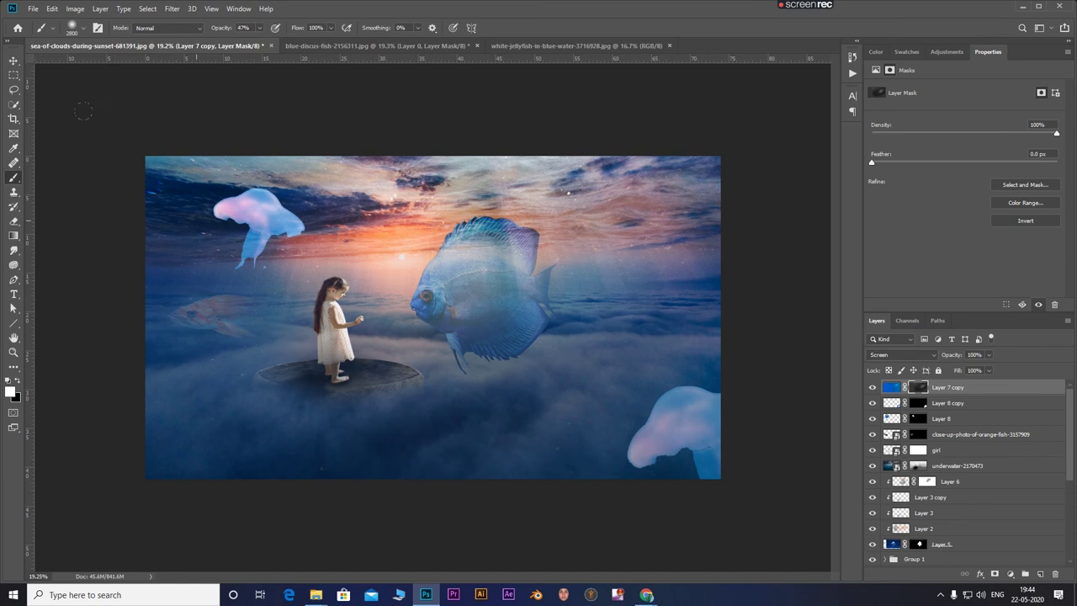
pyautogui.moveTo(188, 121); pyautogui.dragTo(478, 126)
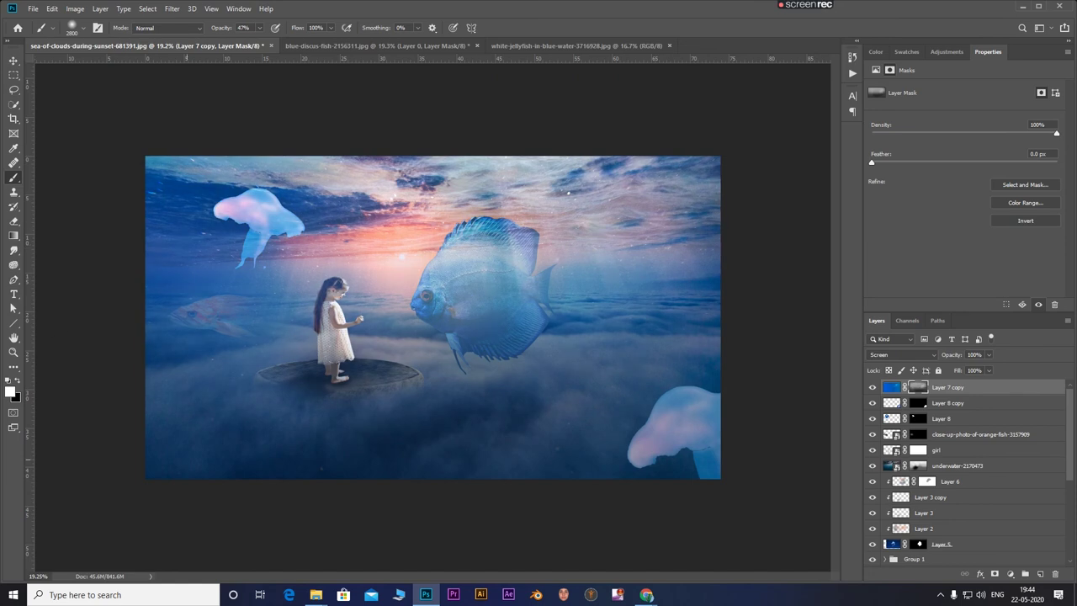
pyautogui.moveTo(185, 505); pyautogui.dragTo(673, 505)
# Set the blue overlay's opacity to 39% and select the girl layer.
pyautogui.click(989, 355)
pyautogui.moveTo(954, 370); pyautogui.dragTo(958, 373)
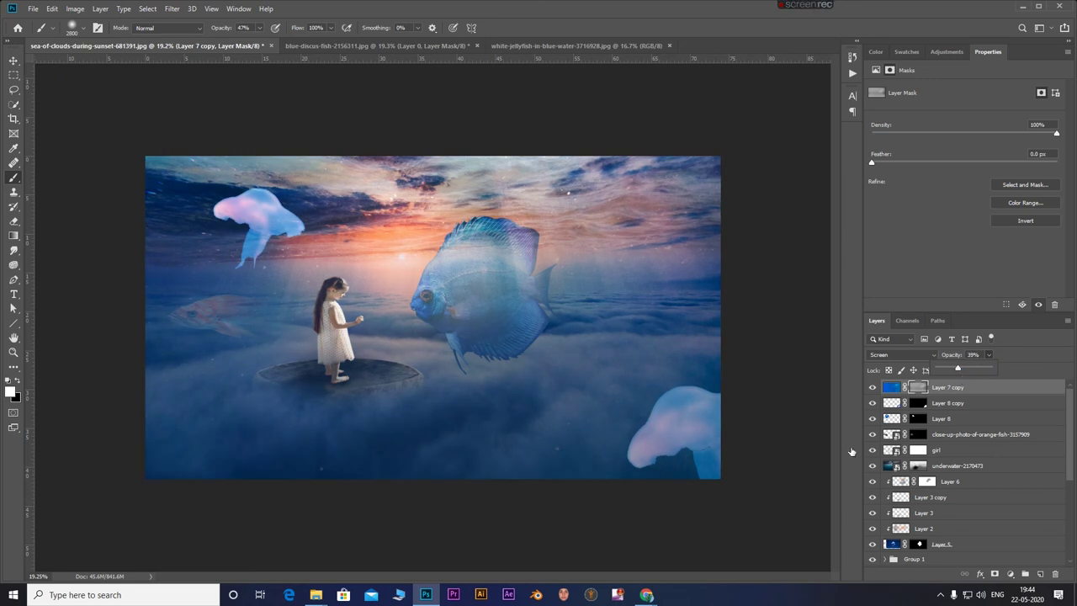
pyautogui.click(853, 477)
pyautogui.scroll(1, 379, 313)
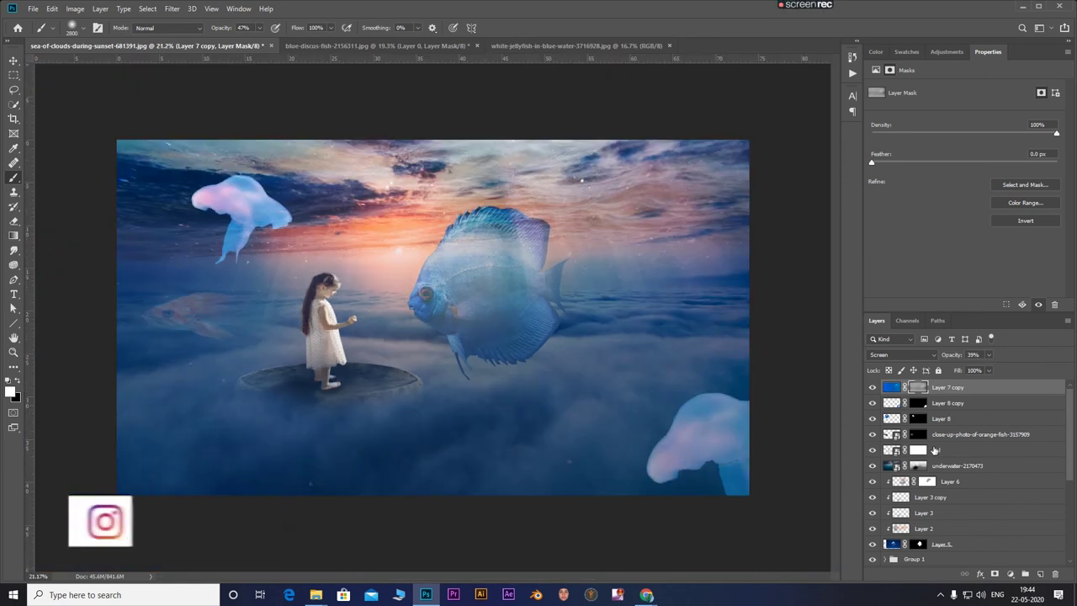
pyautogui.click(934, 450)
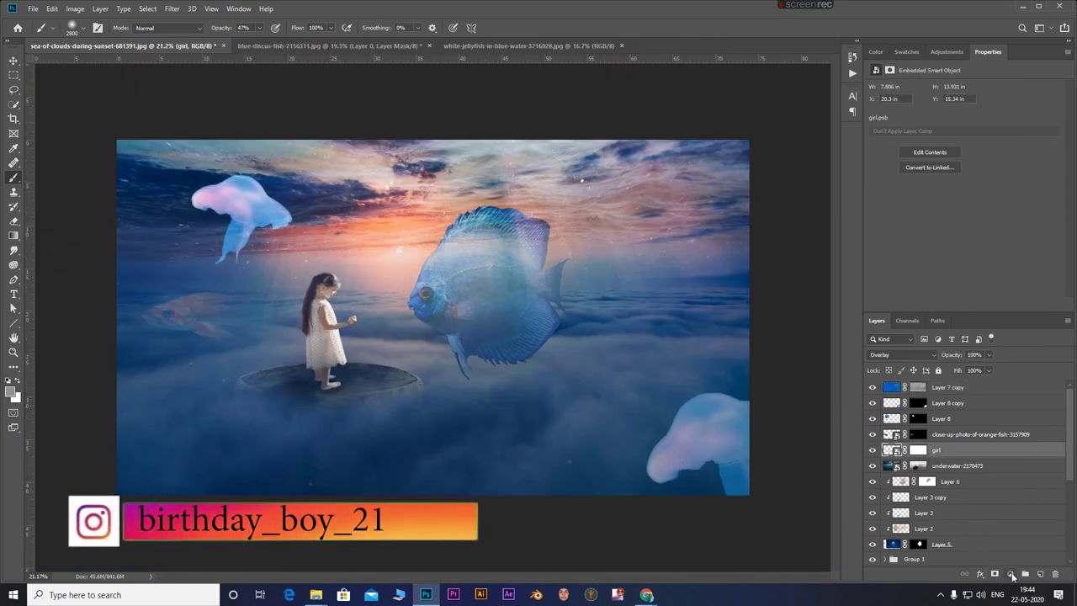
pyautogui.click(1011, 574)
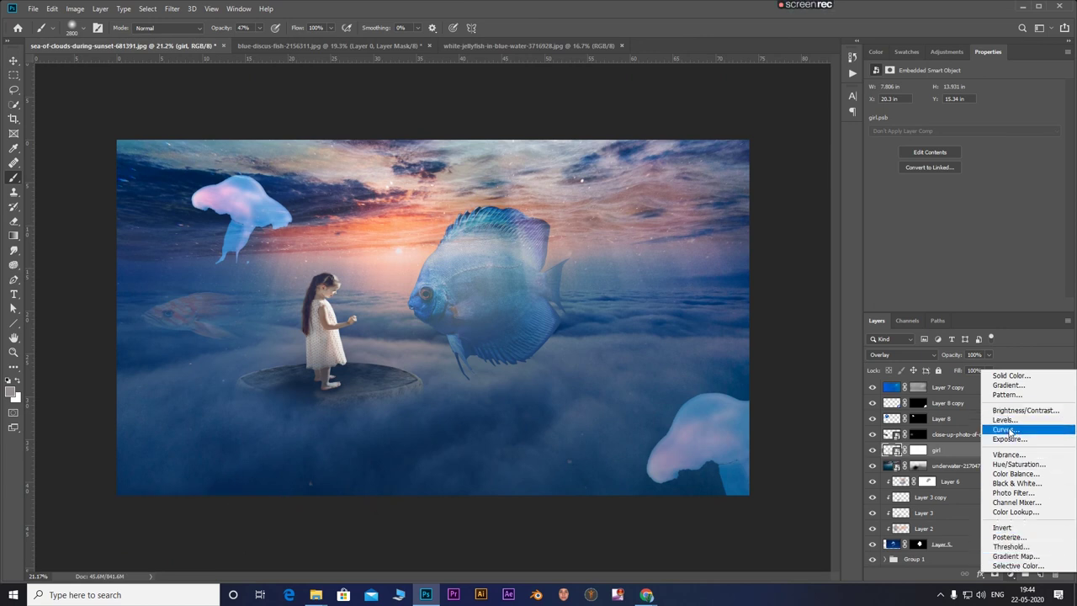
# Add a Curves layer clipped to the girl, lifting the Blue channel from 188 to 214.
pyautogui.click(1010, 431)
pyautogui.click(919, 103)
pyautogui.click(904, 141)
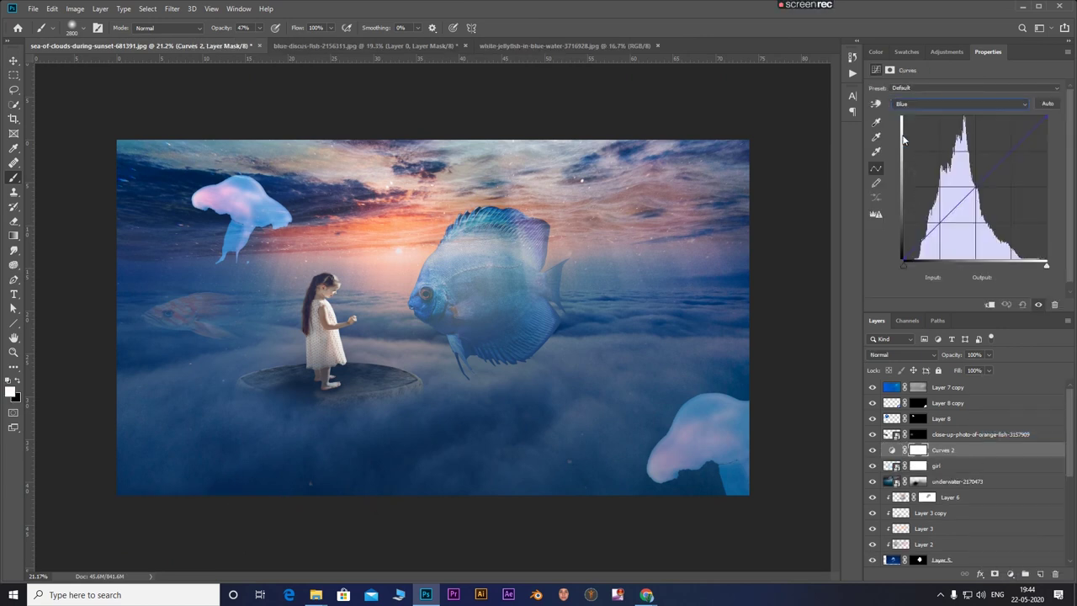
pyautogui.click(990, 304)
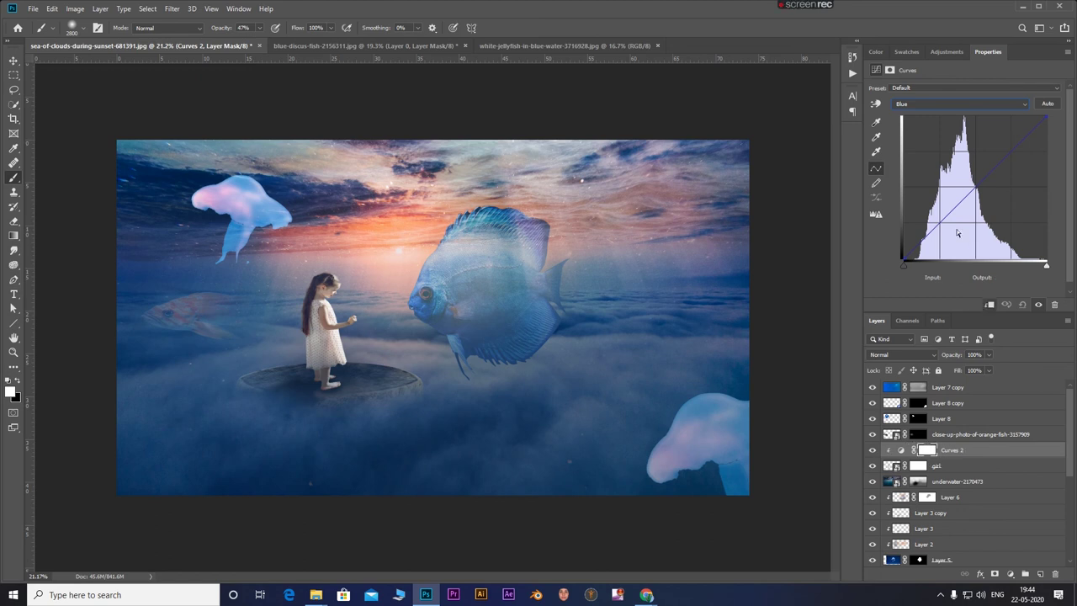
pyautogui.click(1012, 147)
pyautogui.moveTo(1012, 146); pyautogui.dragTo(1009, 139)
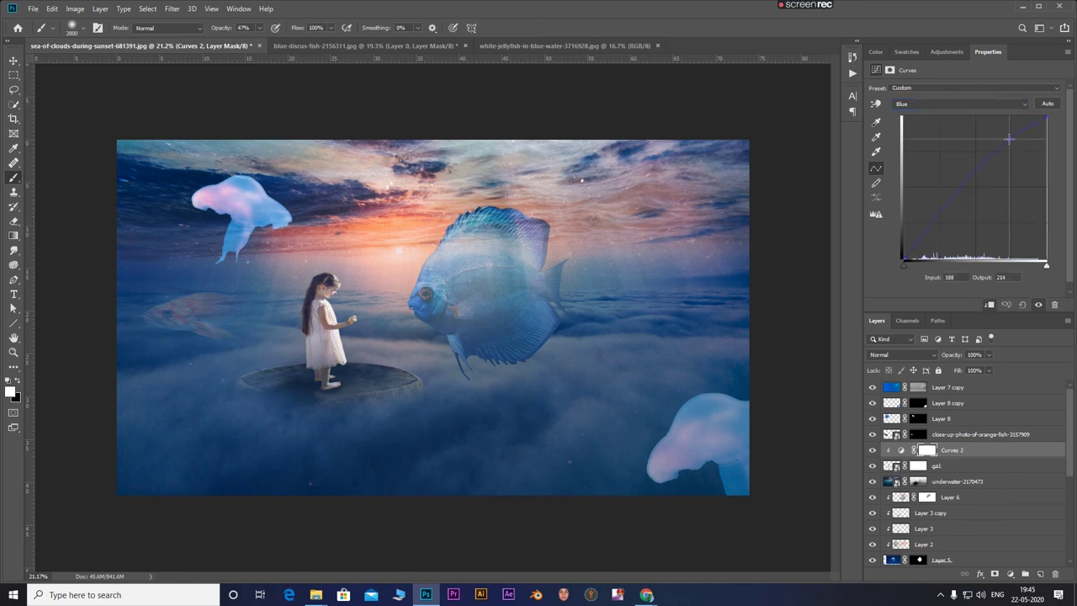
pyautogui.click(872, 450)
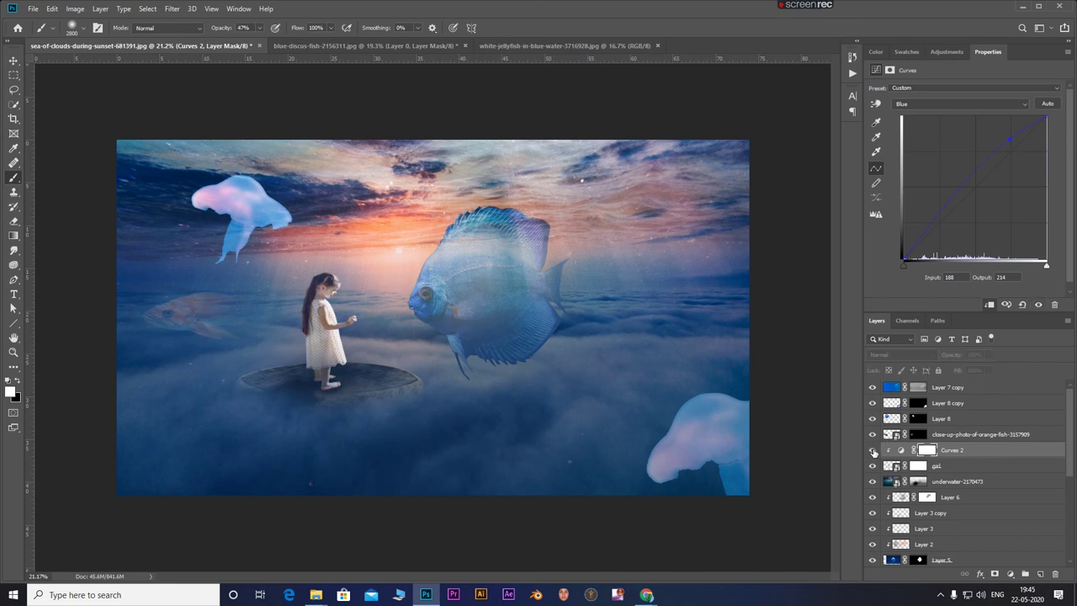
pyautogui.click(966, 392)
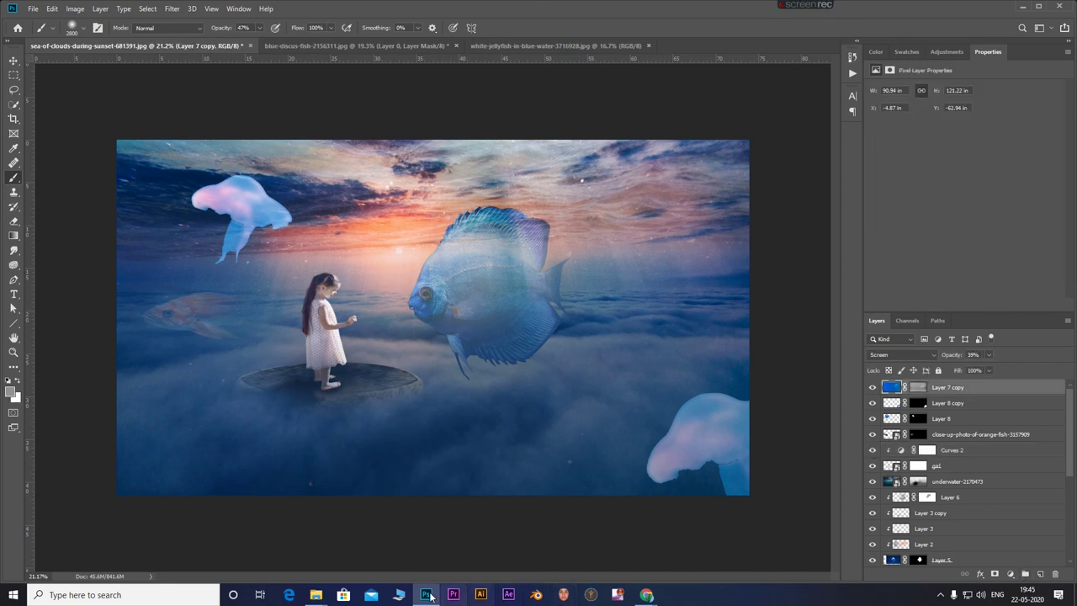
pyautogui.scroll(-3, 431, 297)
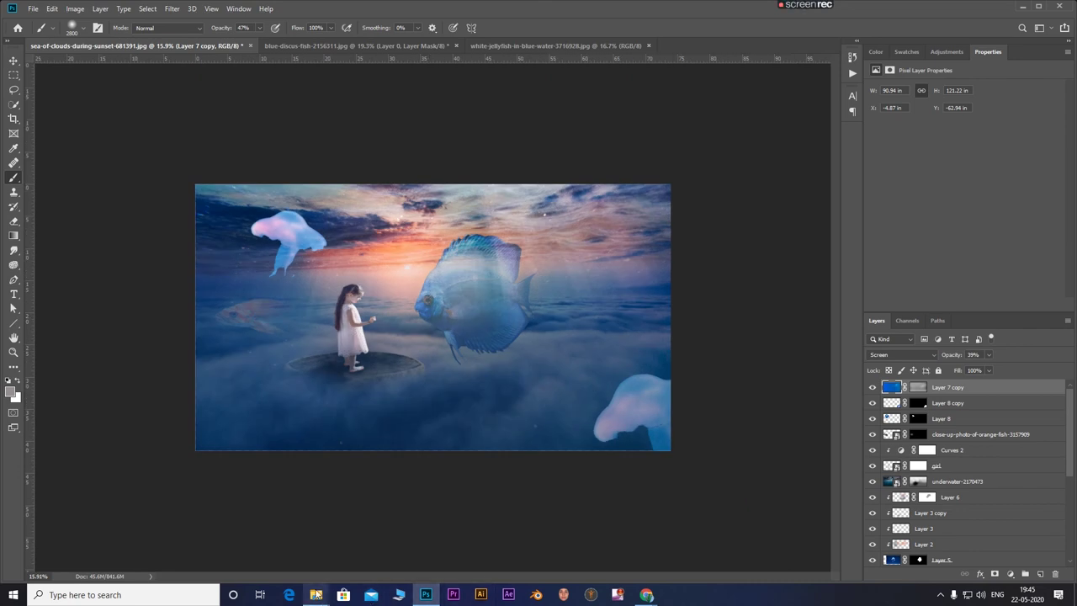
# Drag yellow-fish-in-close-up-photography-1145274.jpg from File Explorer onto the canvas and commit it.
pyautogui.moveTo(316, 595)
pyautogui.click(425, 539)
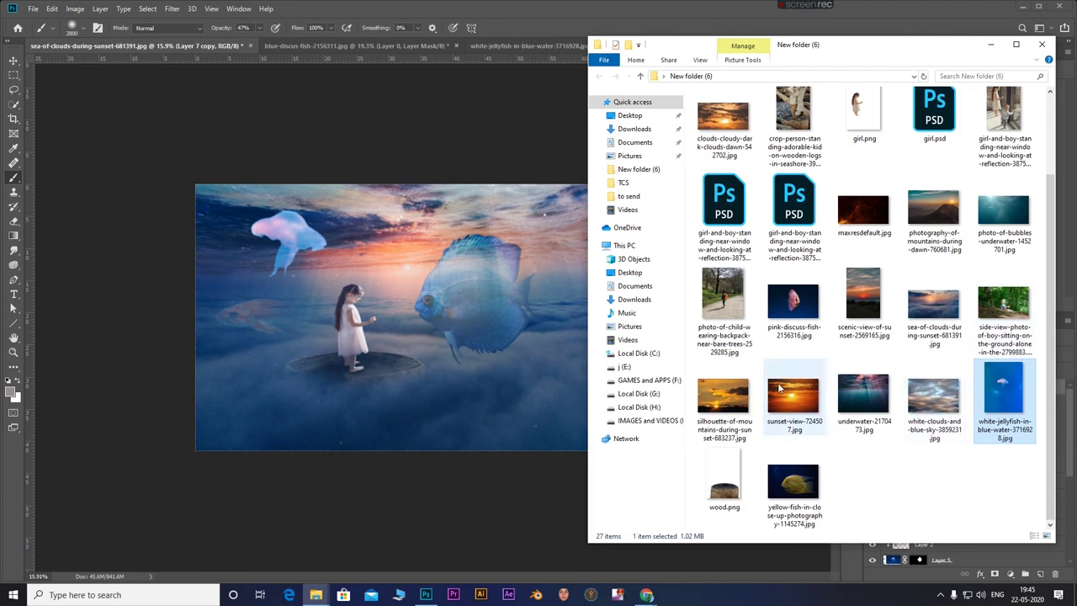
pyautogui.click(796, 490)
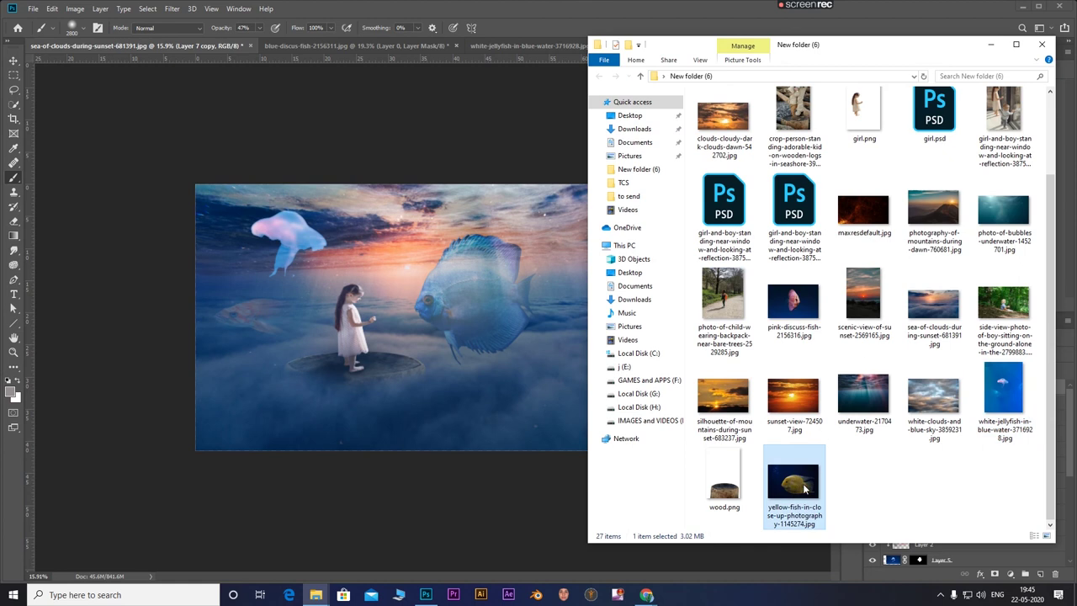
pyautogui.moveTo(804, 490)
pyautogui.mouseDown()
pyautogui.moveTo(458, 367)
pyautogui.moveTo(601, 437)
pyautogui.moveTo(322, 400)
pyautogui.moveTo(356, 384)
pyautogui.mouseUp()
pyautogui.press('b')
pyautogui.press('Return')
# Set the yellow fish layer's blend mode to Screen.
pyautogui.scroll(-1, 409, 390)
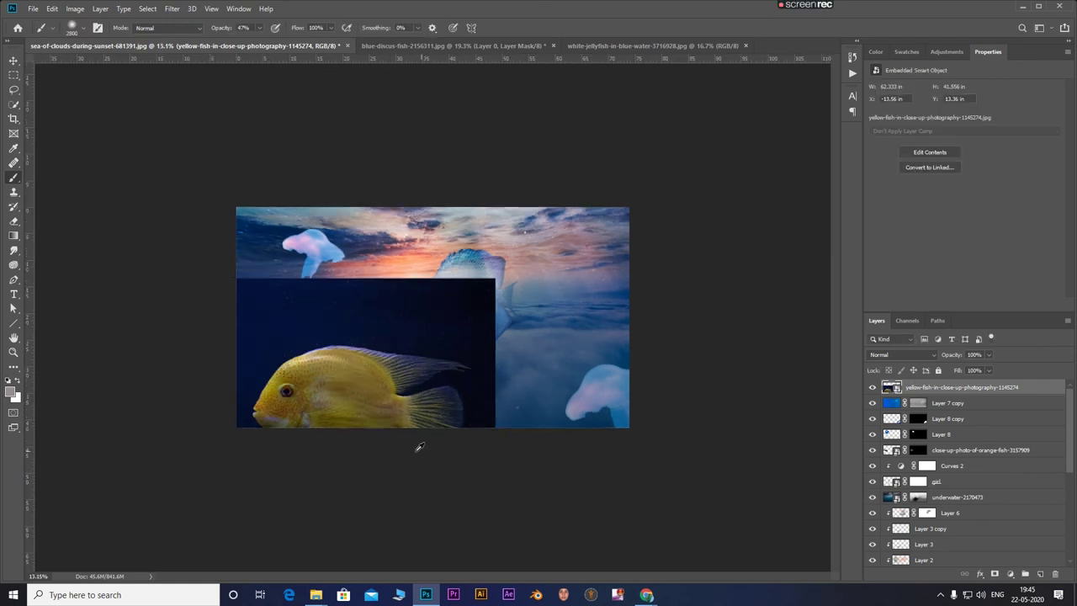
pyautogui.scroll(1, 419, 447)
pyautogui.click(901, 355)
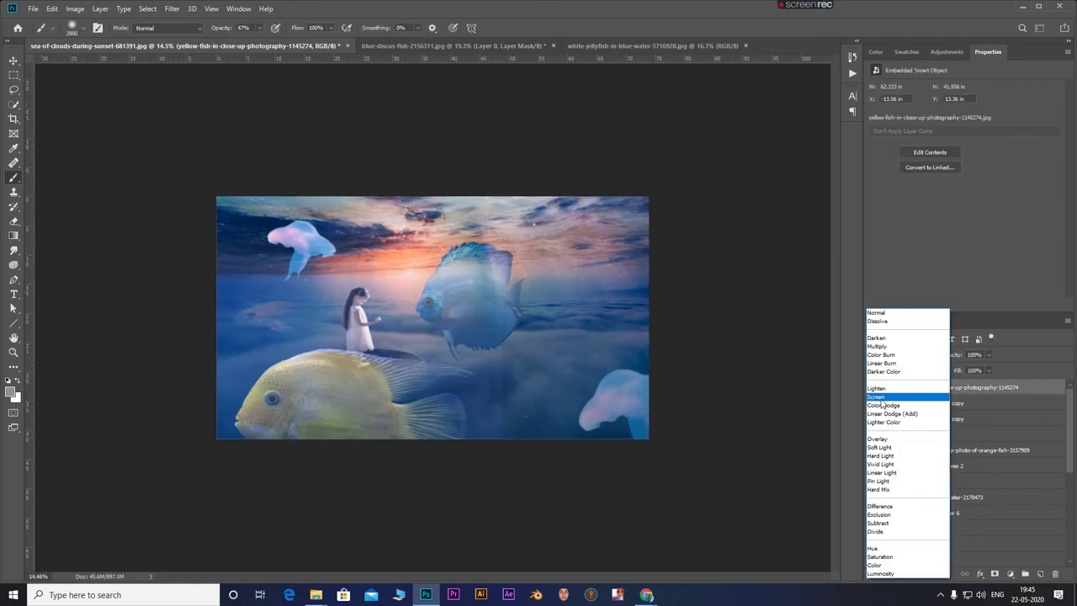
pyautogui.click(901, 397)
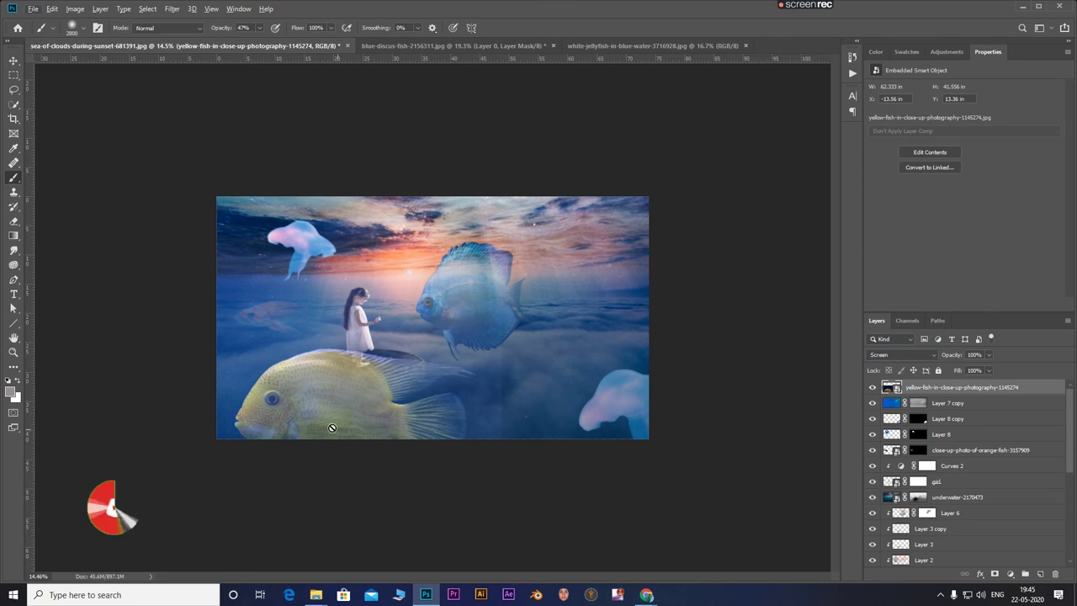
pyautogui.scroll(2, 332, 428)
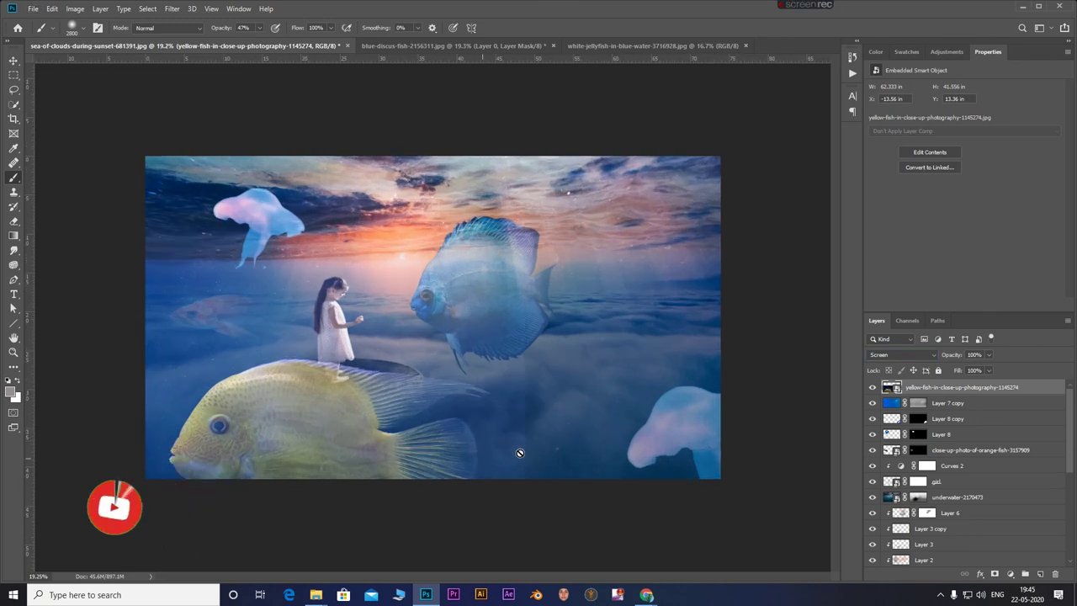
# Add a layer mask to the yellow fish and paint it black at 100% brush opacity.
pyautogui.click(995, 574)
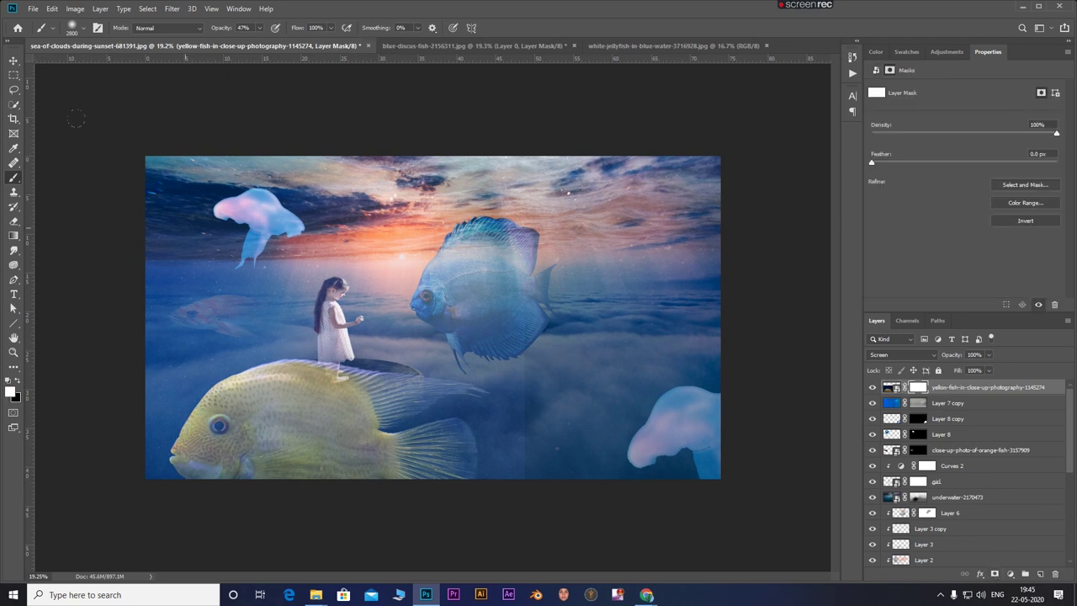
pyautogui.press('x')
pyautogui.moveTo(75, 129); pyautogui.dragTo(339, 113)
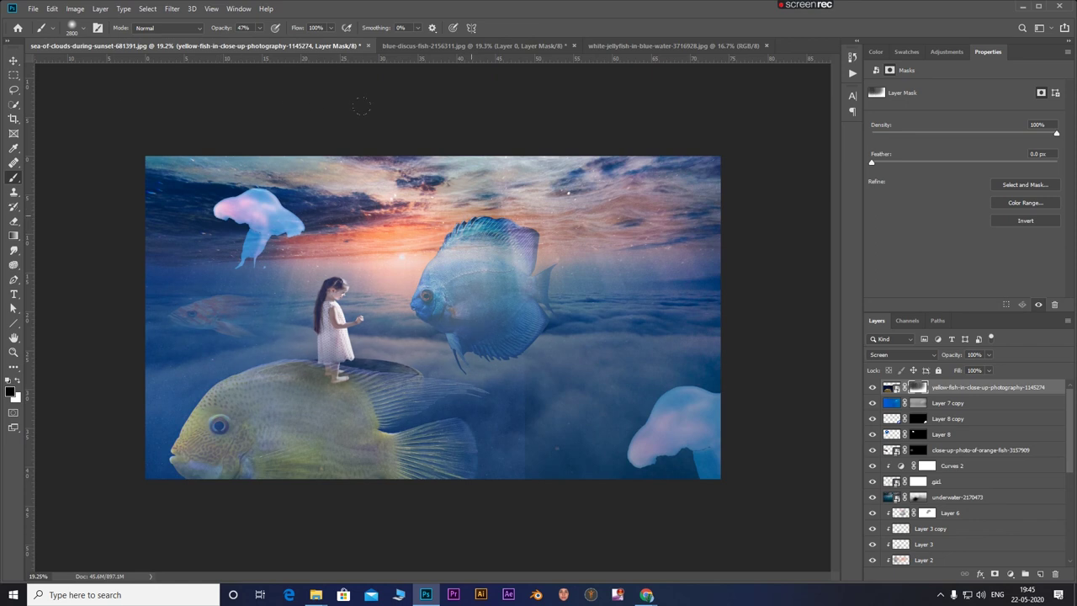
pyautogui.press('0')
pyautogui.click(260, 432)
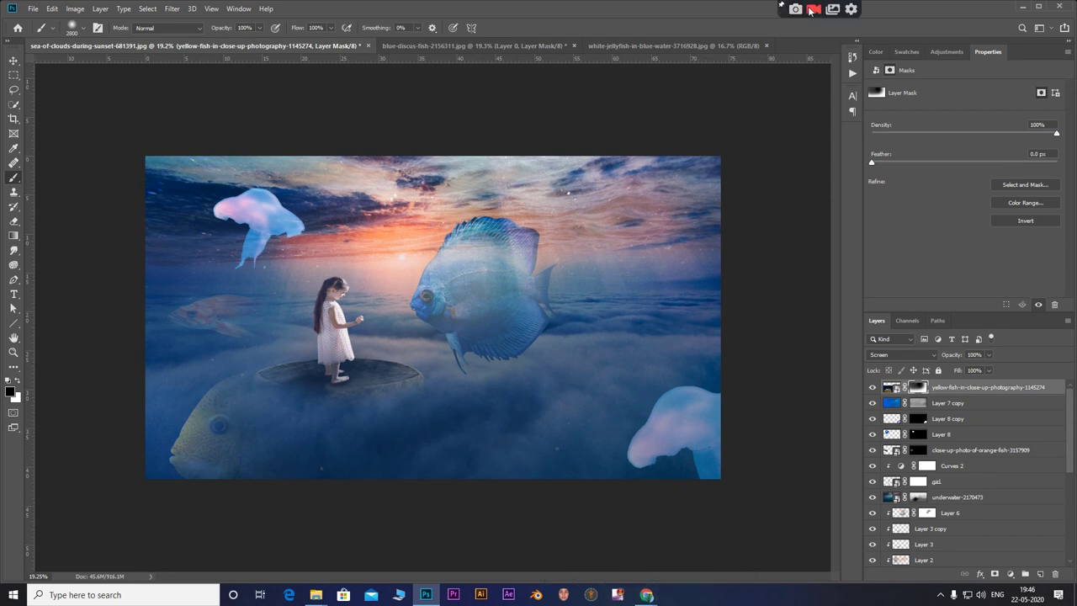
pyautogui.click(329, 333)
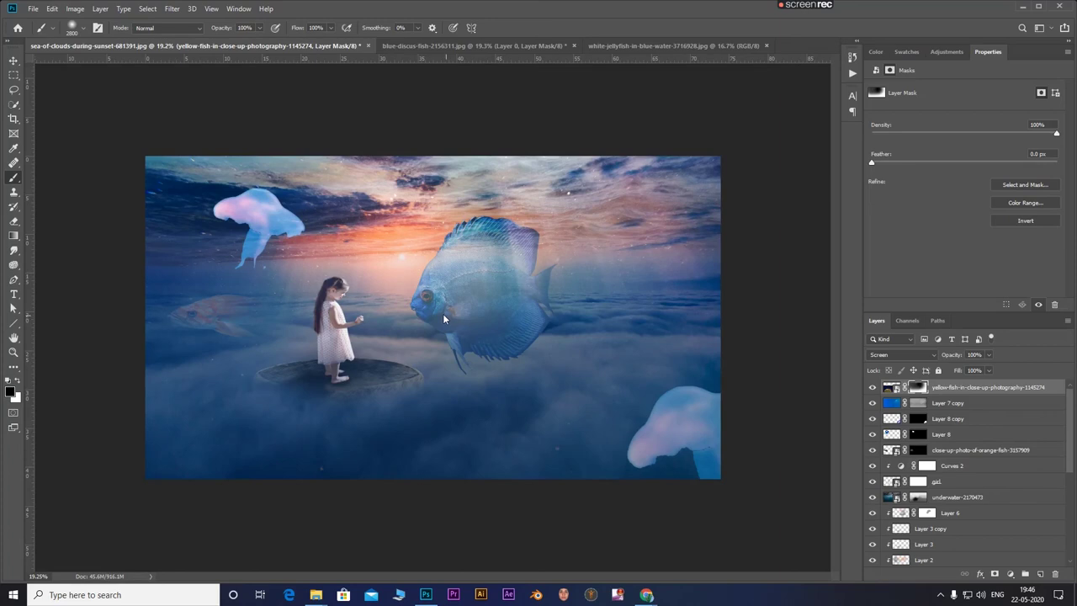
# Fill the fish mask black, save as sea-of-clouds-during-sunset-681391.psd, then invert the mask to white.
pyautogui.hotkey('alt', 'BackSpace')
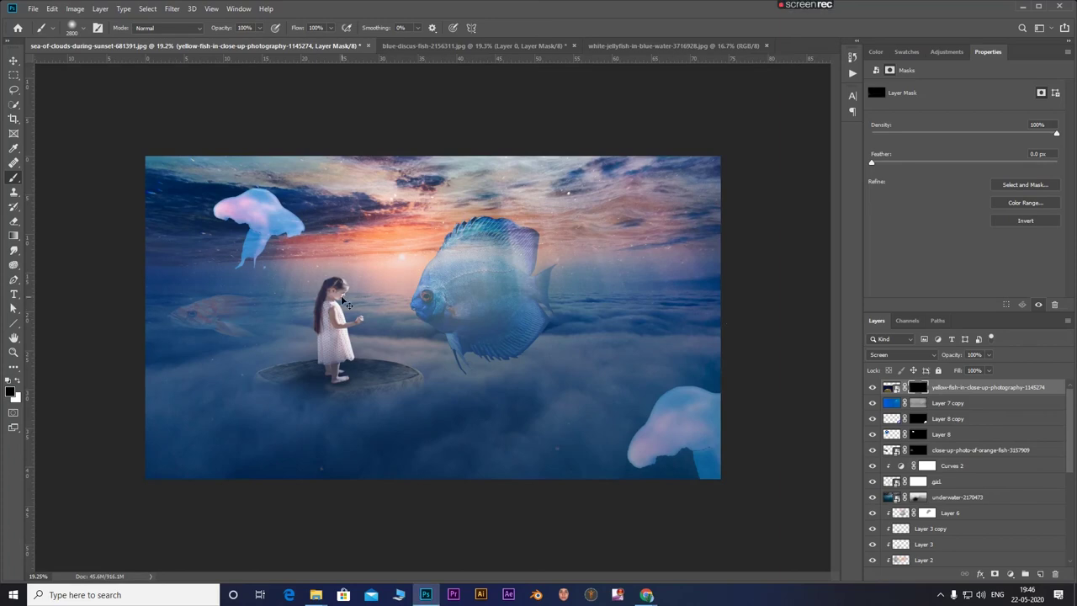
pyautogui.hotkey('ctrl', 'shift', 's')
pyautogui.click(443, 350)
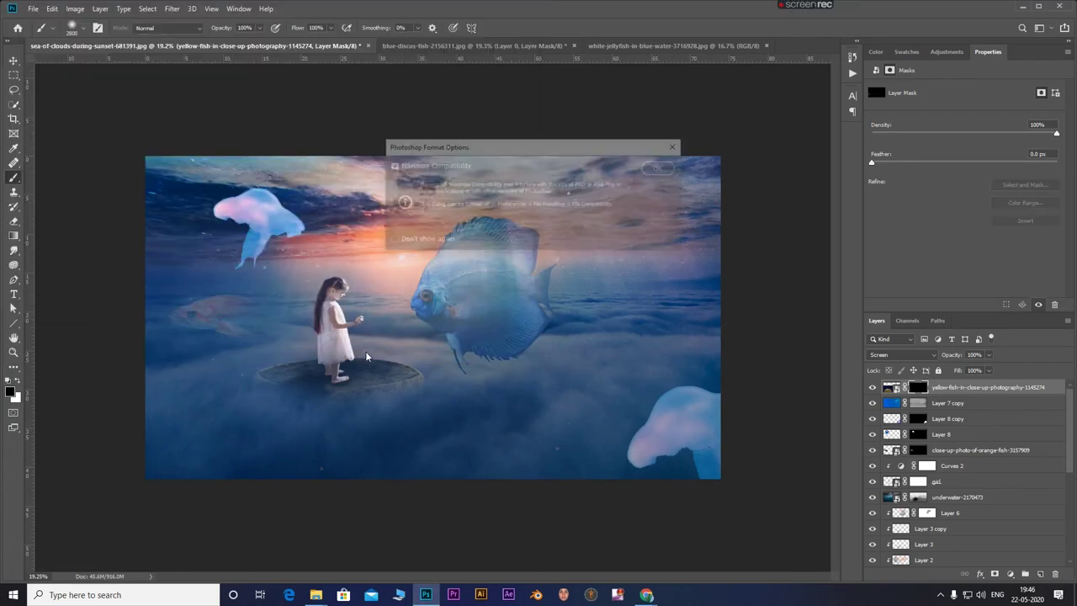
pyautogui.click(661, 169)
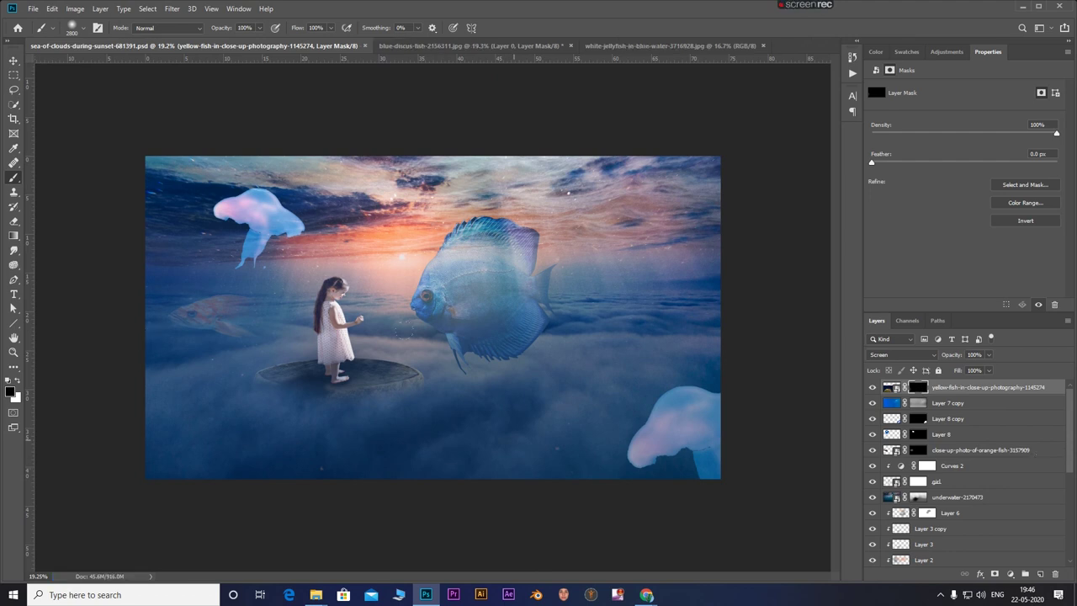
pyautogui.click(1000, 223)
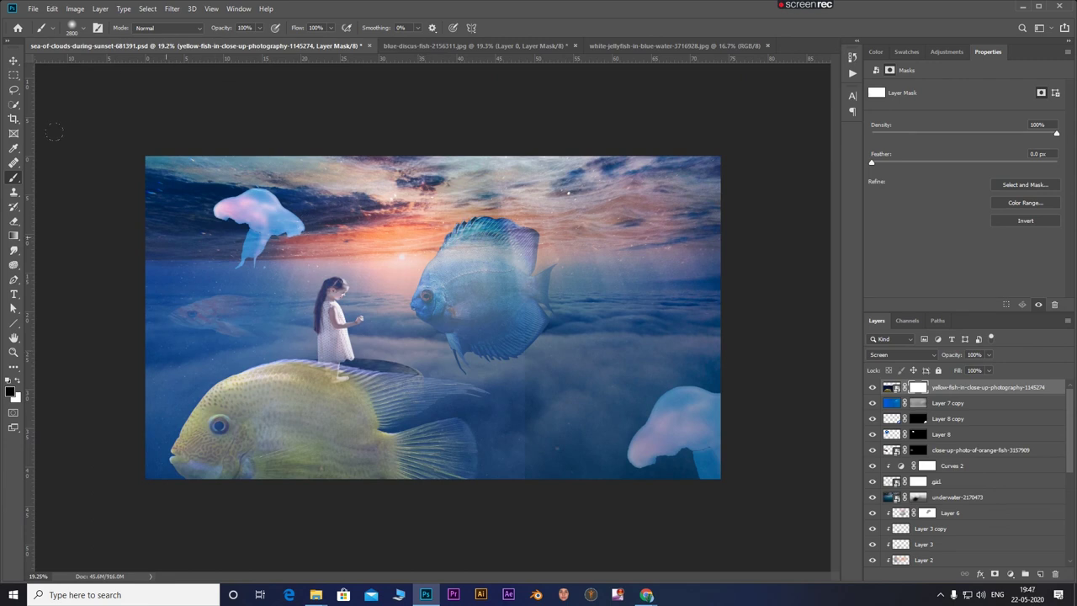
pyautogui.moveTo(199, 99); pyautogui.dragTo(381, 91)
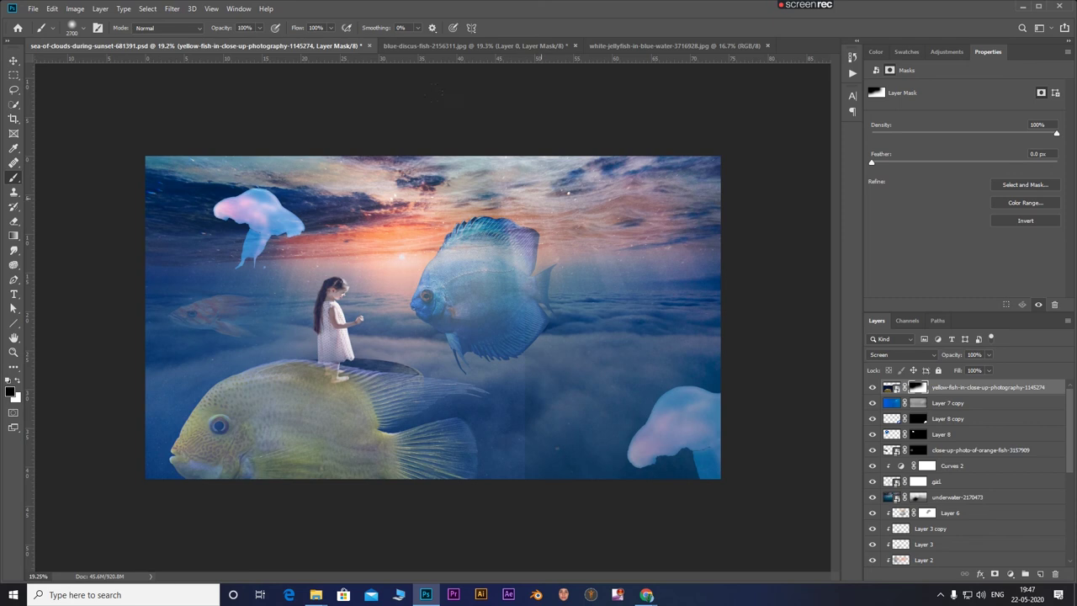
pyautogui.moveTo(252, 368); pyautogui.dragTo(370, 369)
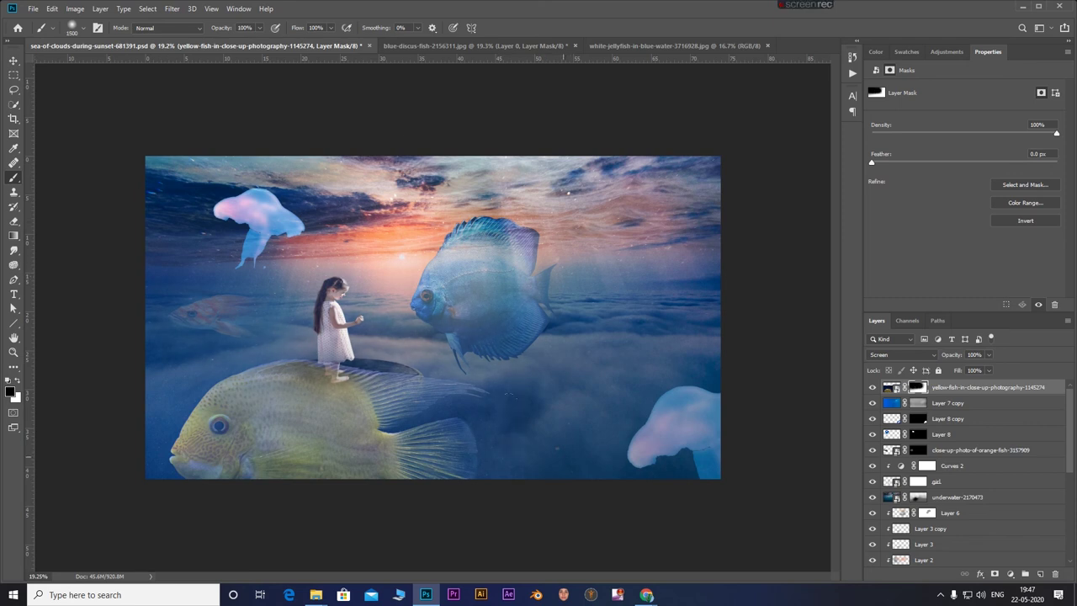
pyautogui.moveTo(221, 370); pyautogui.dragTo(360, 375)
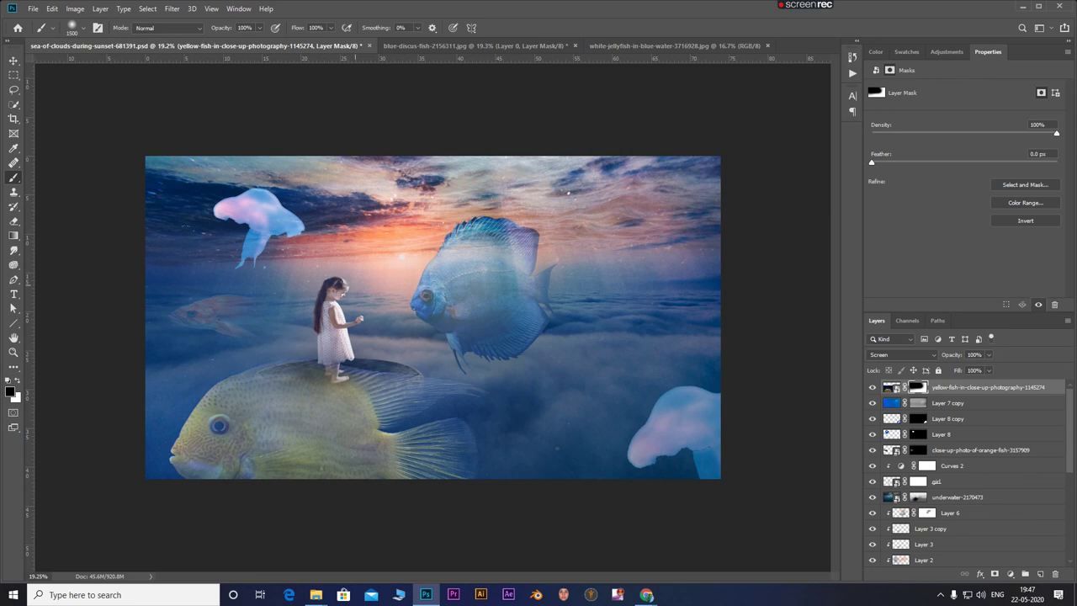
pyautogui.moveTo(252, 379)
pyautogui.mouseDown()
pyautogui.moveTo(471, 396)
pyautogui.moveTo(277, 421)
pyautogui.mouseUp()
pyautogui.moveTo(325, 370); pyautogui.dragTo(381, 358)
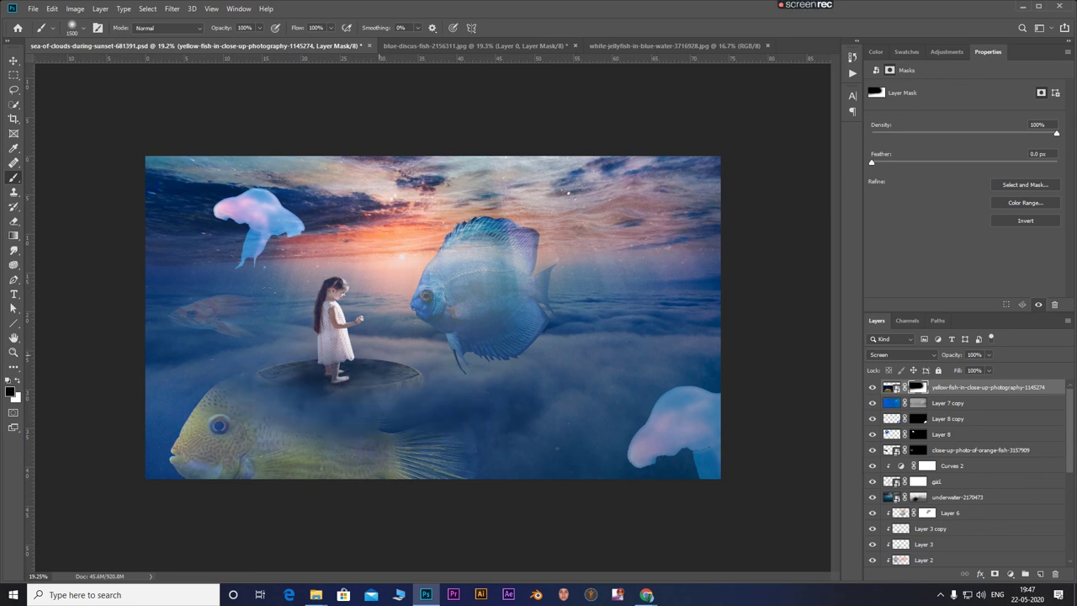
pyautogui.moveTo(437, 395); pyautogui.dragTo(227, 404)
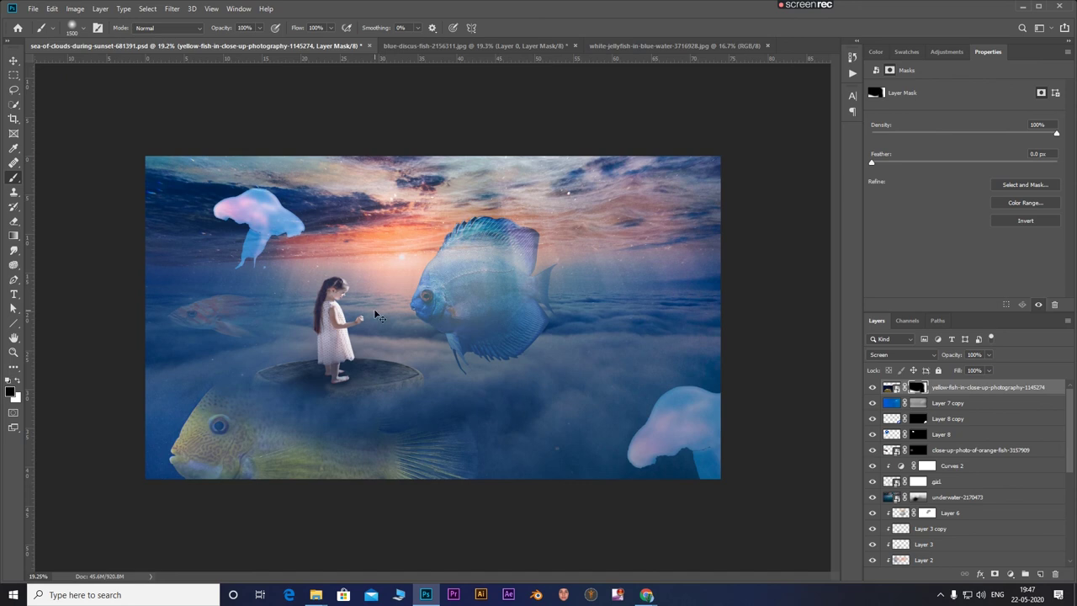
pyautogui.hotkey('ctrl', 'z')
pyautogui.hotkey('ctrl', 'z')
pyautogui.hotkey('ctrl', 'z')
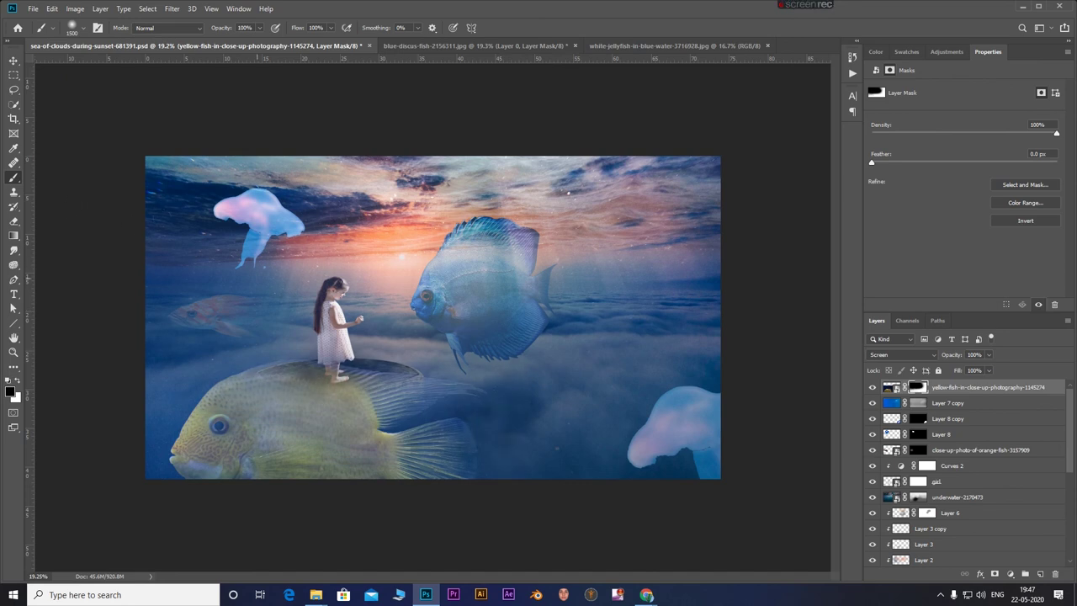
# Scale the yellow fish to about 81%, flip it horizontally to face right, and tilt it at the lower left.
pyautogui.click(195, 419)
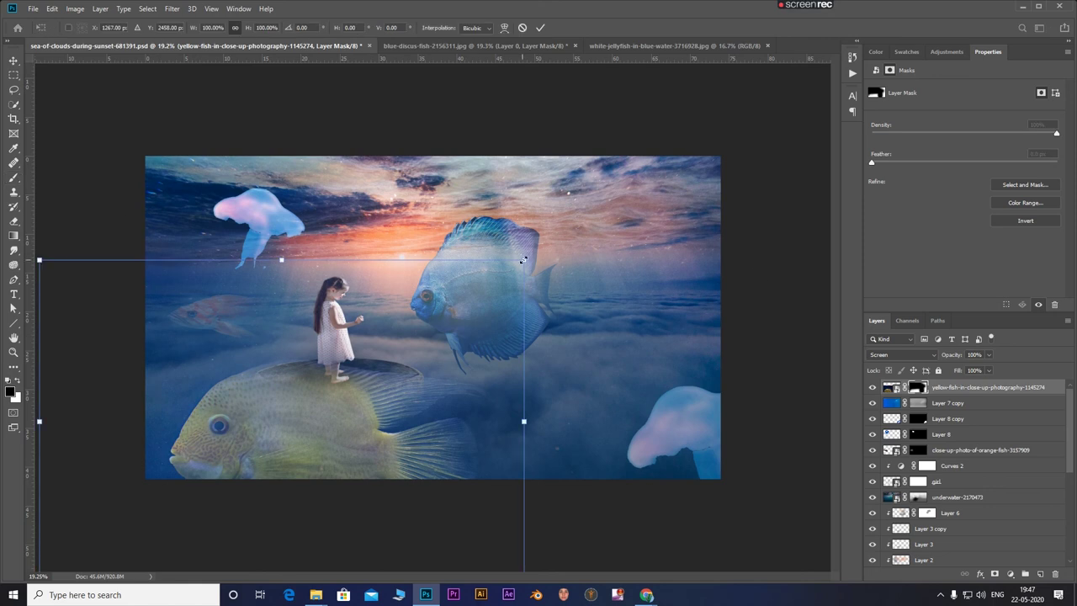
pyautogui.moveTo(523, 260); pyautogui.dragTo(433, 314)
pyautogui.moveTo(323, 464)
pyautogui.mouseDown()
pyautogui.moveTo(348, 452)
pyautogui.moveTo(333, 457)
pyautogui.mouseUp()
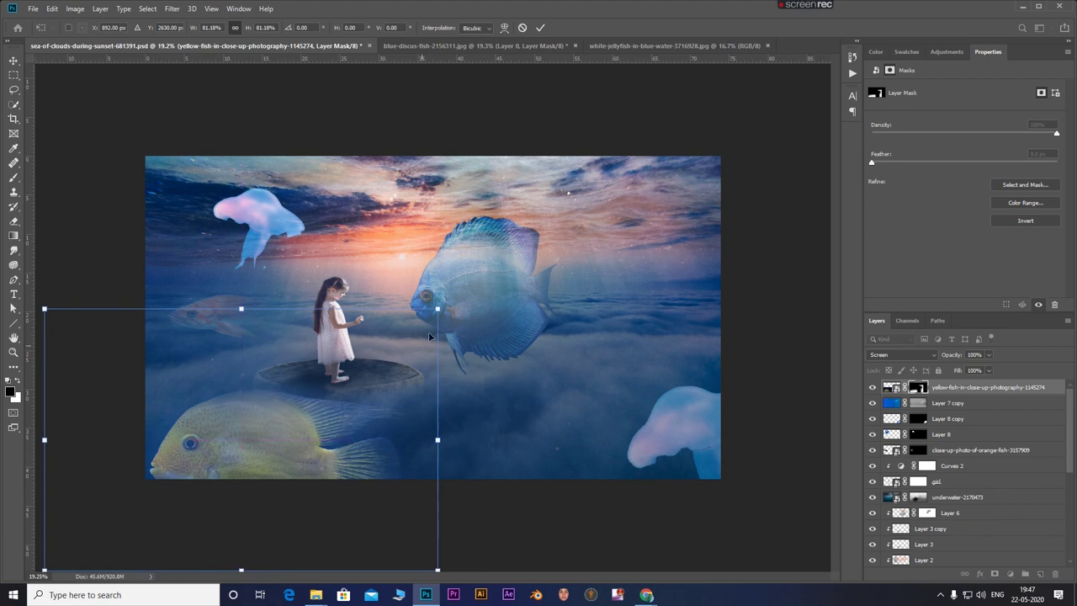
pyautogui.moveTo(366, 401); pyautogui.dragTo(397, 385)
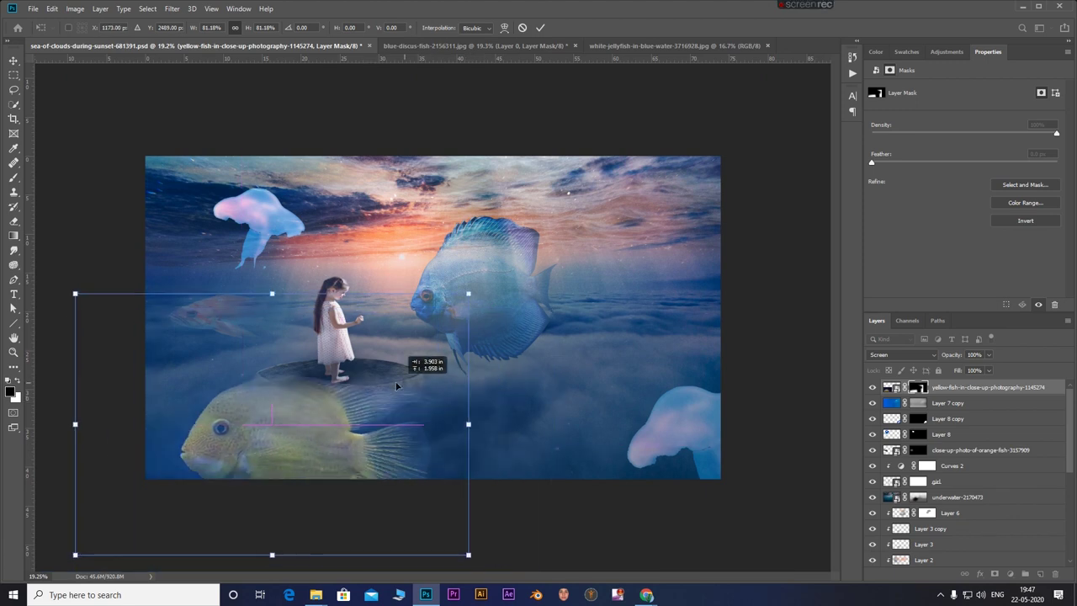
pyautogui.moveTo(484, 289)
pyautogui.mouseDown()
pyautogui.moveTo(453, 275)
pyautogui.moveTo(474, 306)
pyautogui.mouseUp()
pyautogui.moveTo(388, 429); pyautogui.dragTo(361, 418)
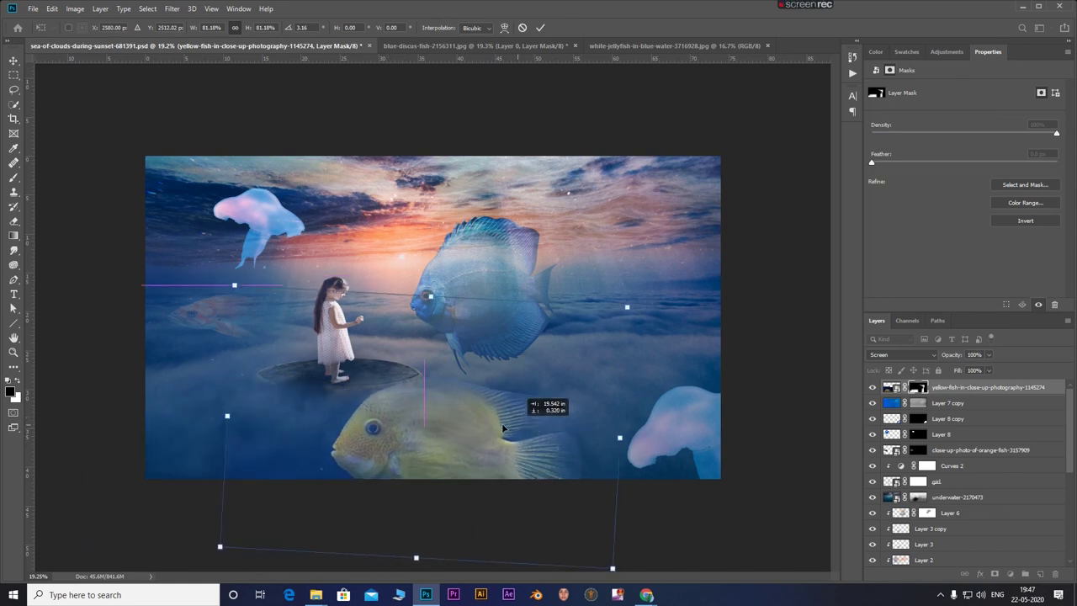
pyautogui.moveTo(360, 419); pyautogui.dragTo(380, 419)
pyautogui.rightClick(377, 427)
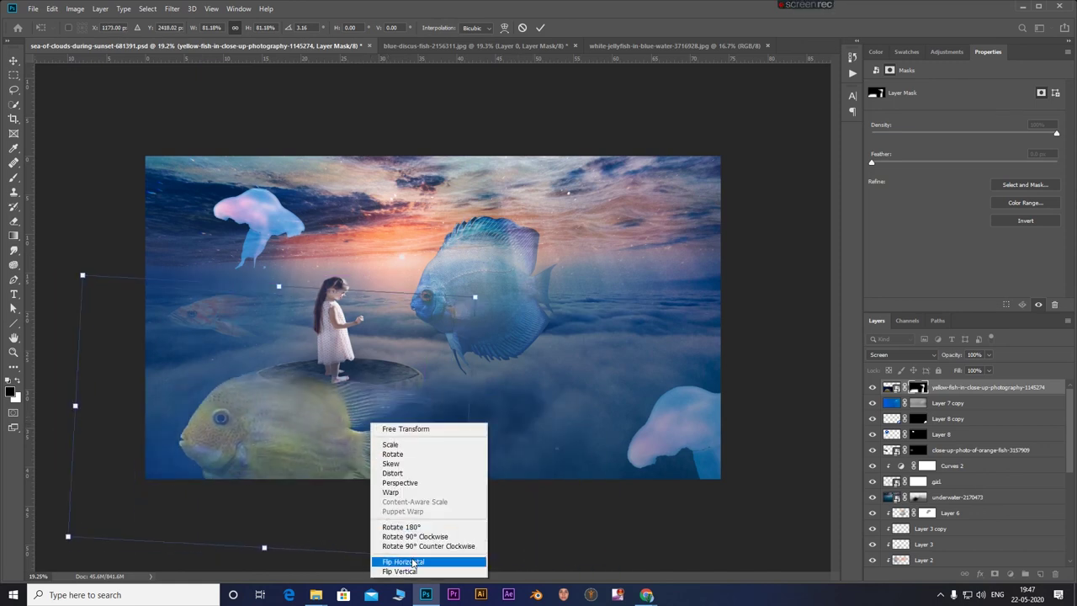
pyautogui.click(396, 562)
pyautogui.moveTo(387, 472); pyautogui.dragTo(375, 465)
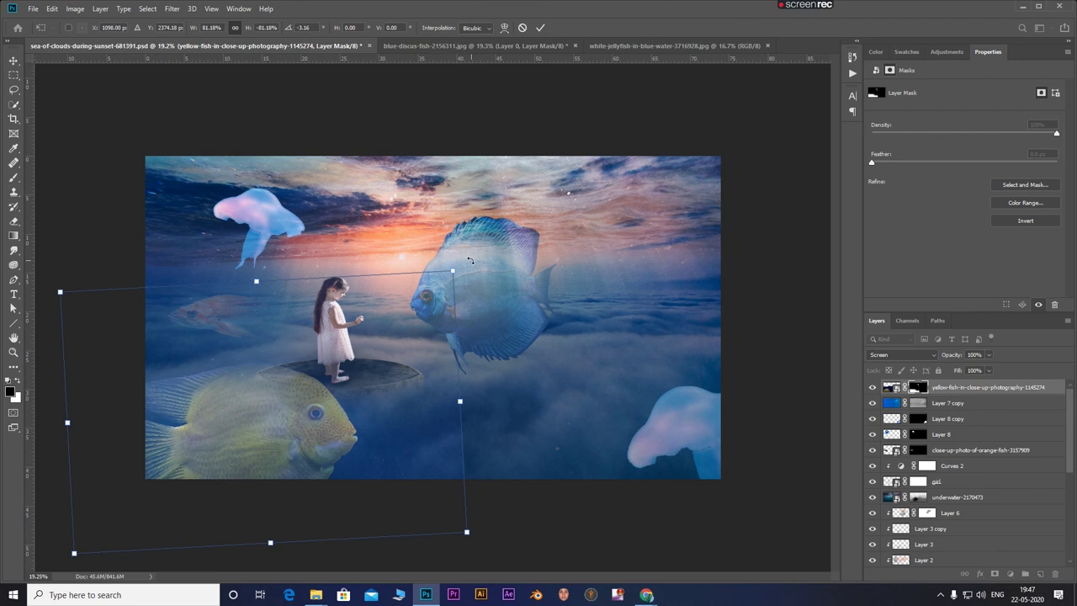
pyautogui.moveTo(471, 261); pyautogui.dragTo(463, 242)
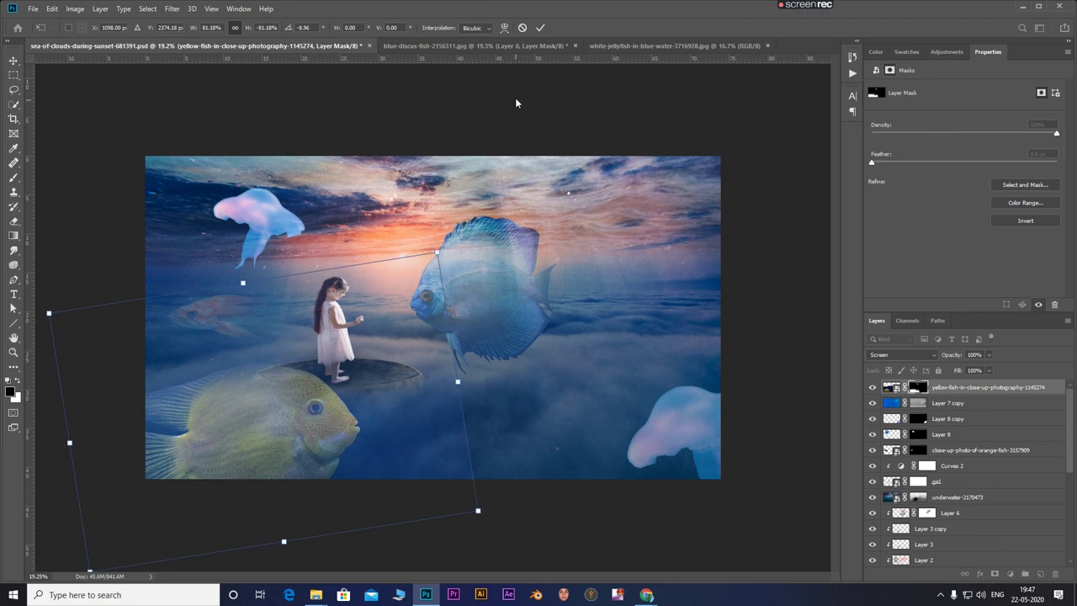
pyautogui.click(540, 28)
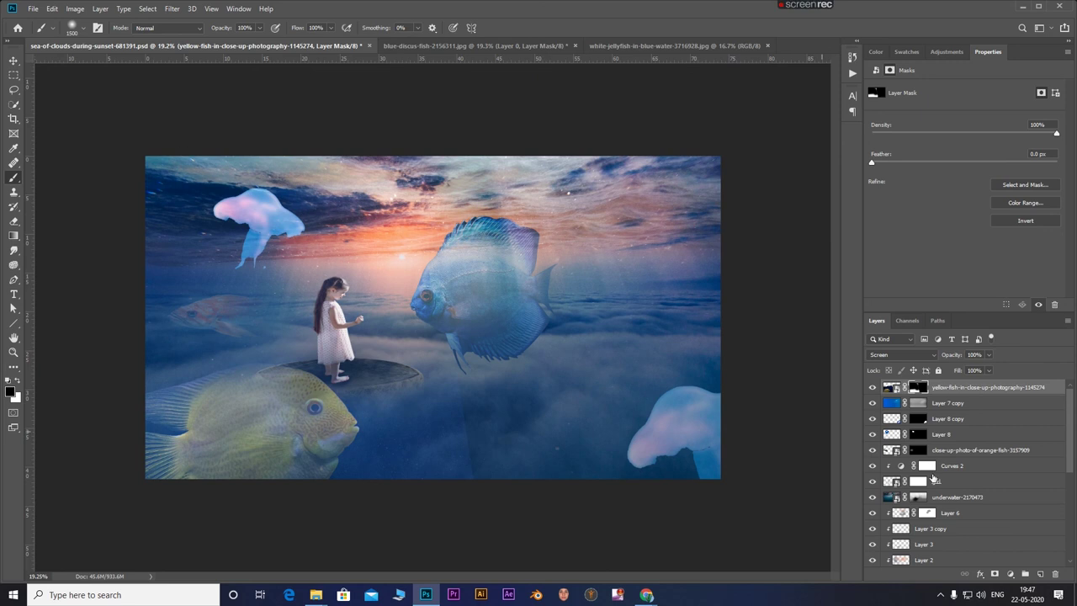
# Apply a heavy Gaussian Blur to the lower-right jellyfish on Layer 8 copy.
pyautogui.click(957, 421)
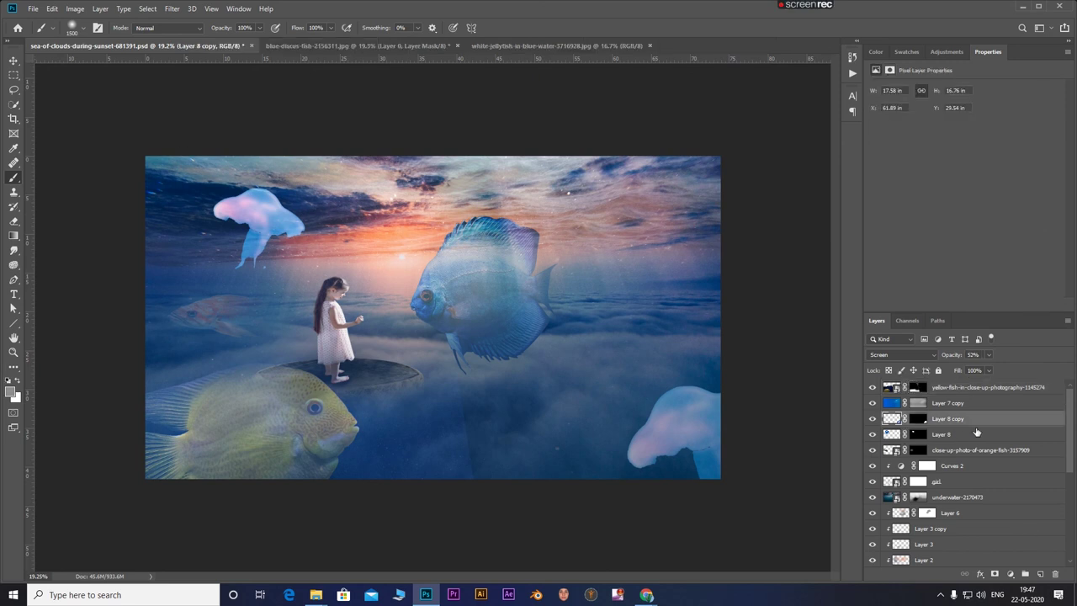
pyautogui.click(872, 418)
pyautogui.click(872, 418)
pyautogui.click(171, 8)
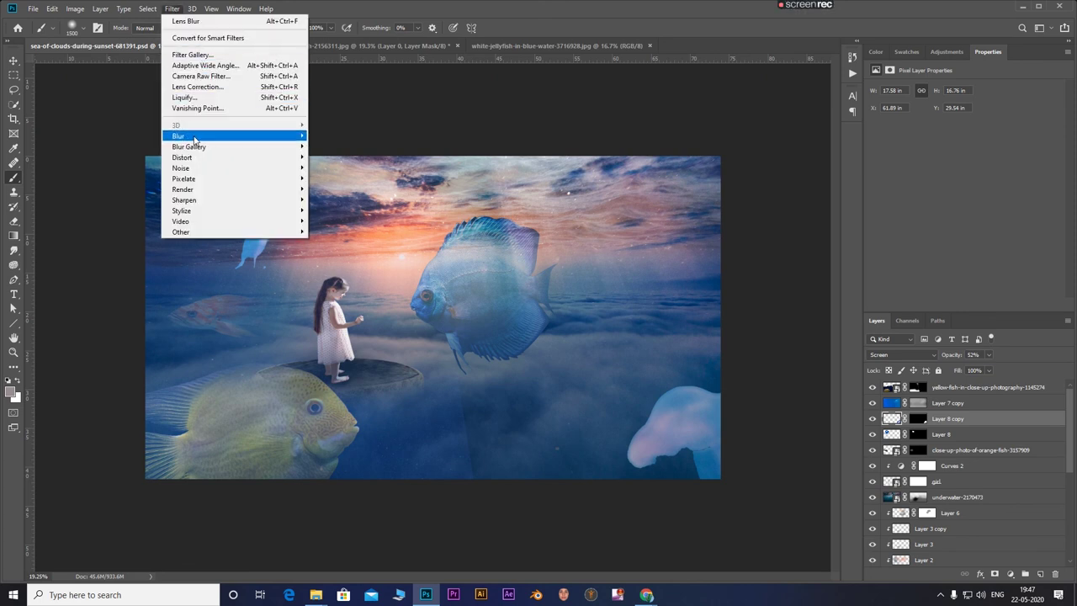
pyautogui.moveTo(179, 136)
pyautogui.click(328, 179)
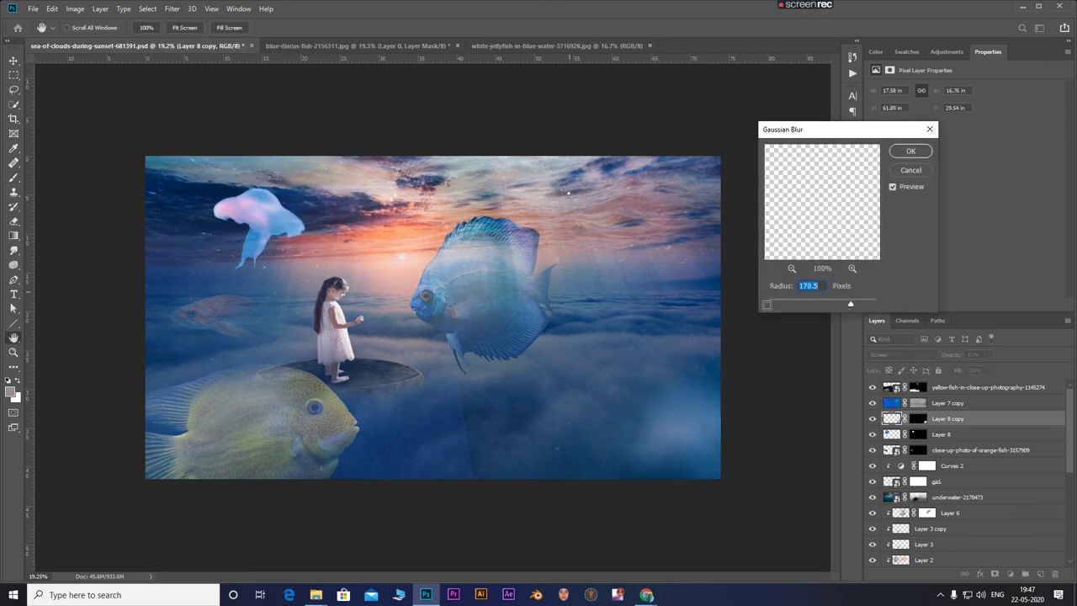
pyautogui.moveTo(808, 306); pyautogui.dragTo(801, 306)
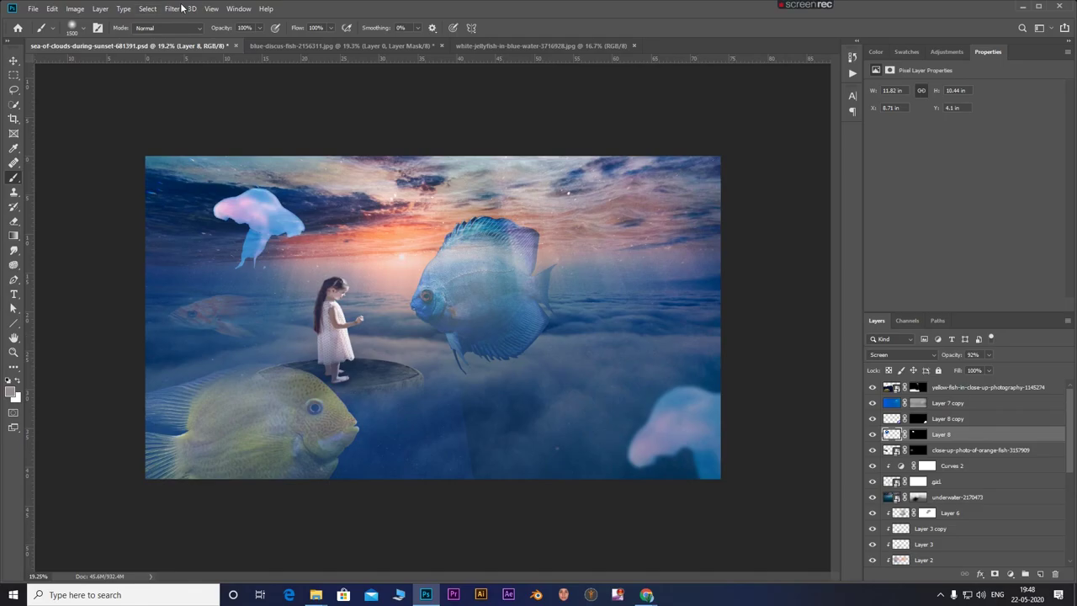
# Softly Gaussian-blur the upper-left jellyfish on Layer 8 and raise its opacity to 100%.
pyautogui.click(175, 9)
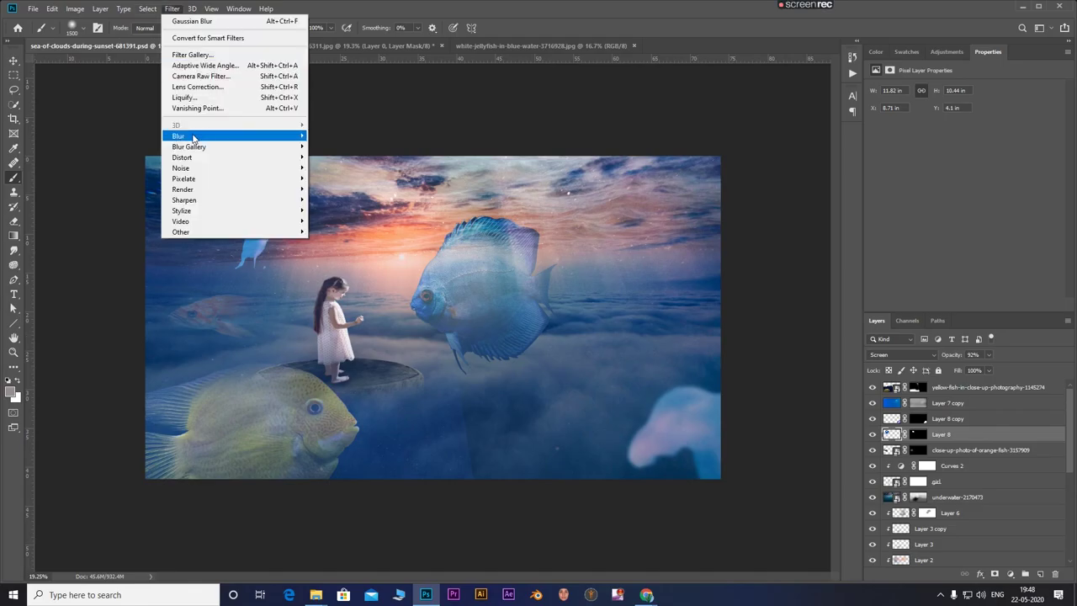
pyautogui.click(335, 182)
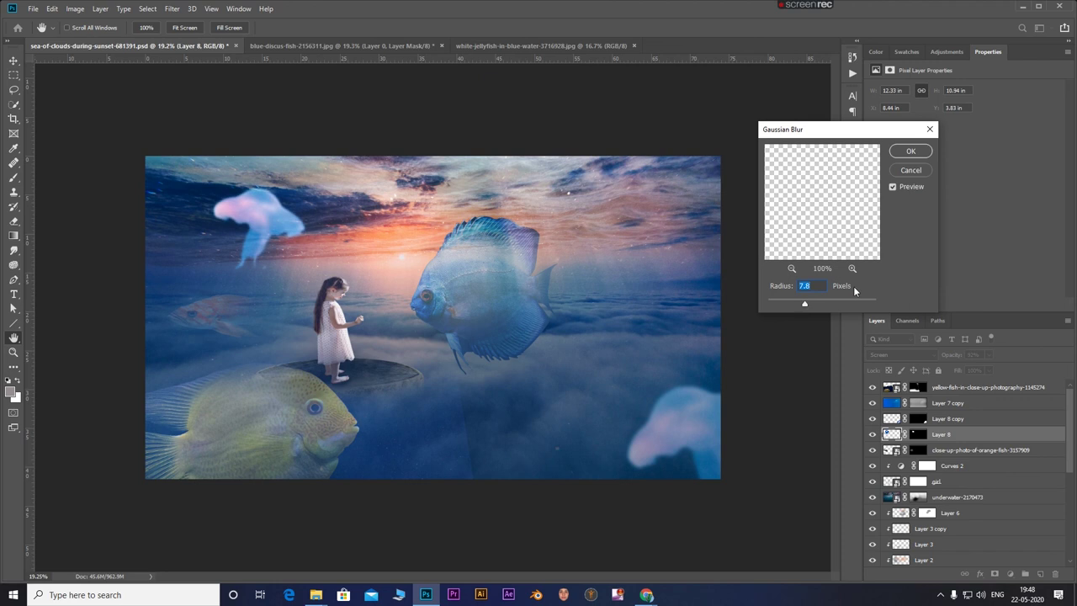
pyautogui.click(912, 151)
pyautogui.click(990, 355)
pyautogui.moveTo(989, 367); pyautogui.dragTo(1010, 368)
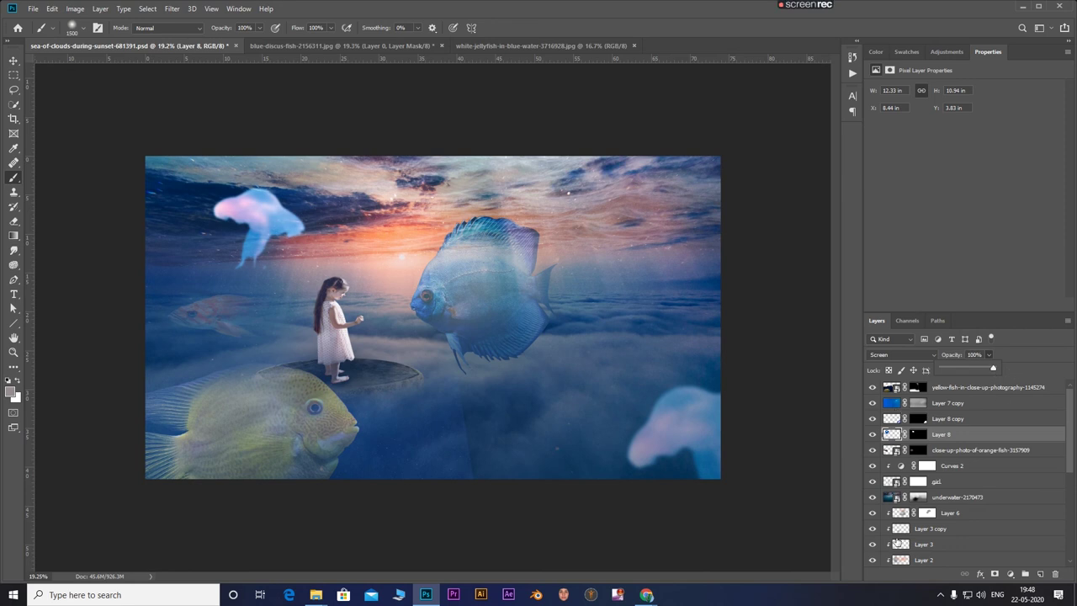
# Add a Curves adjustment clipped to Layer 8, pulled down to darken the jellyfish.
pyautogui.click(970, 442)
pyautogui.click(1012, 575)
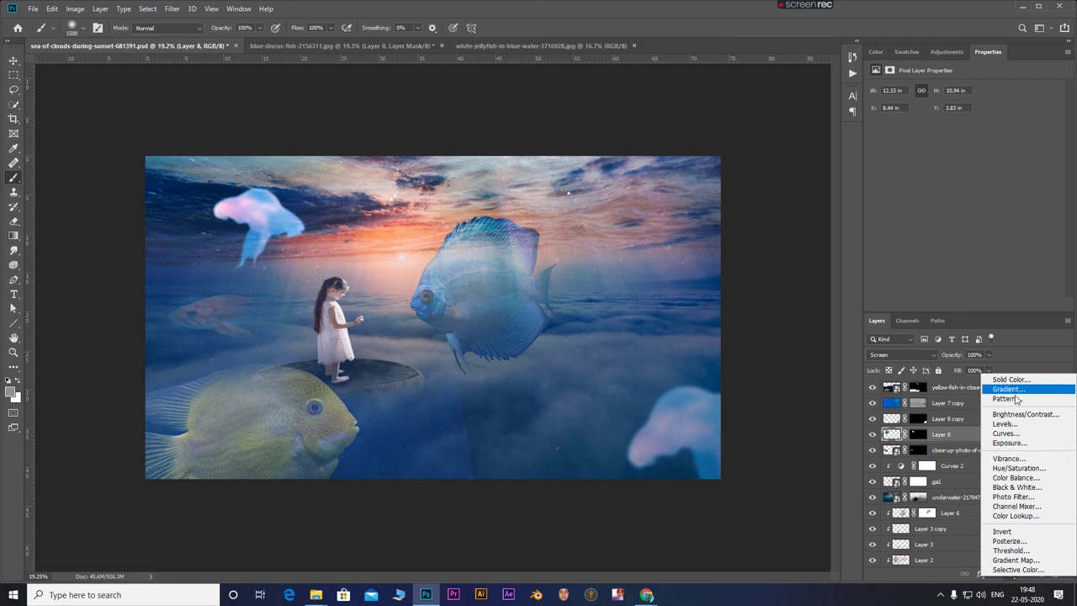
pyautogui.click(1013, 435)
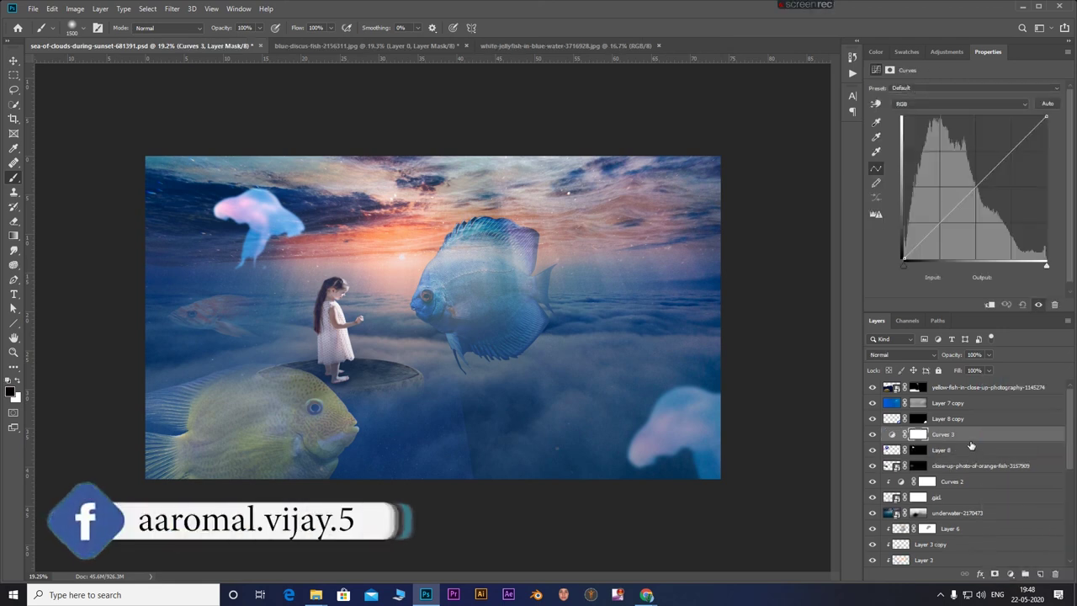
pyautogui.click(990, 305)
pyautogui.moveTo(938, 224)
pyautogui.mouseDown()
pyautogui.moveTo(940, 243)
pyautogui.moveTo(903, 250)
pyautogui.mouseUp()
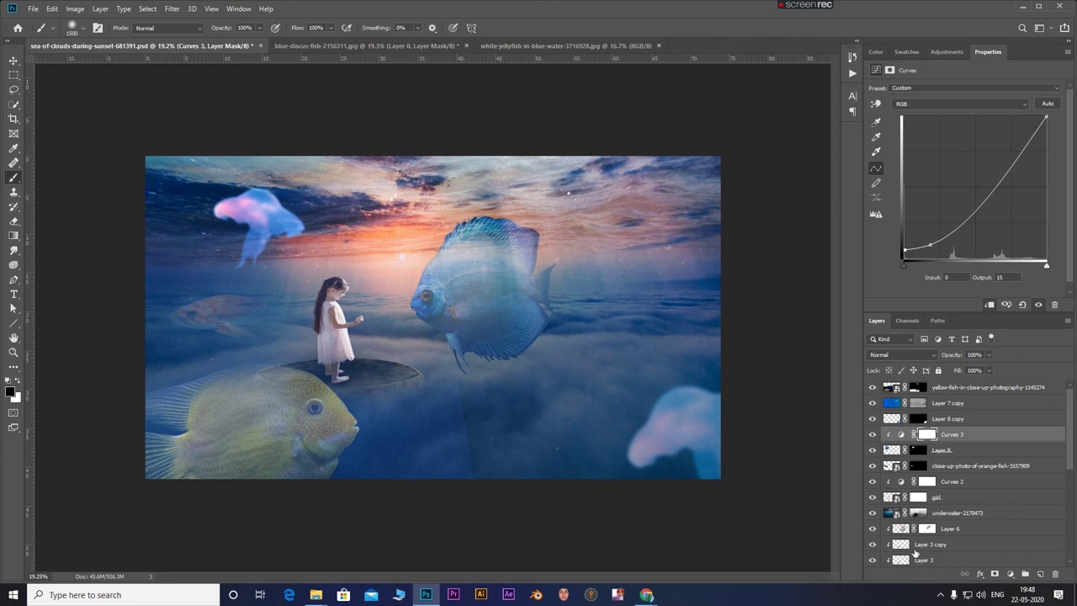
# Stamp all visible layers into a new top Layer 9 with Ctrl+Shift+Alt+E.
pyautogui.click(983, 389)
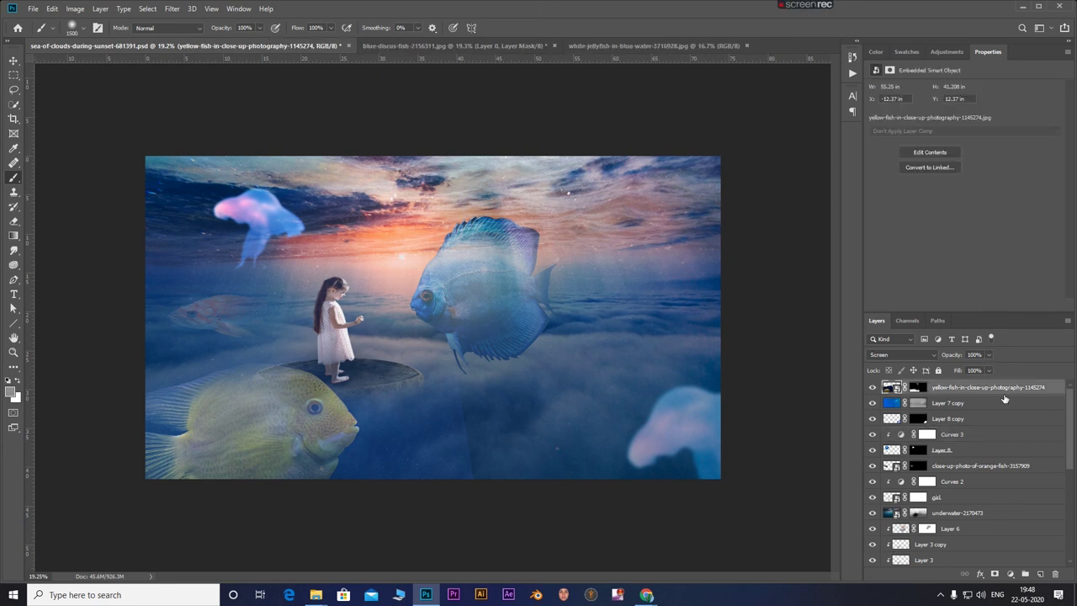
pyautogui.click(1040, 574)
pyautogui.hotkey('ctrl', 'alt', 'shift', 'e')
pyautogui.click(171, 8)
# Duplicate Layer 9 and add a Selective Color adjustment layer above it.
pyautogui.press('Escape')
pyautogui.press('Escape')
pyautogui.moveTo(1032, 393); pyautogui.dragTo(1042, 574)
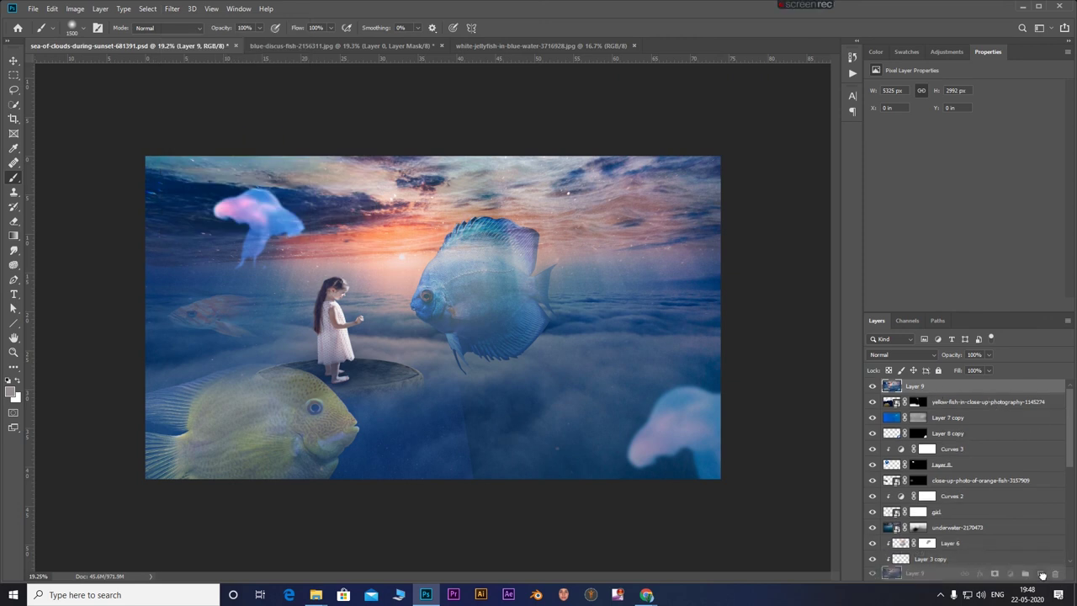
pyautogui.click(1010, 573)
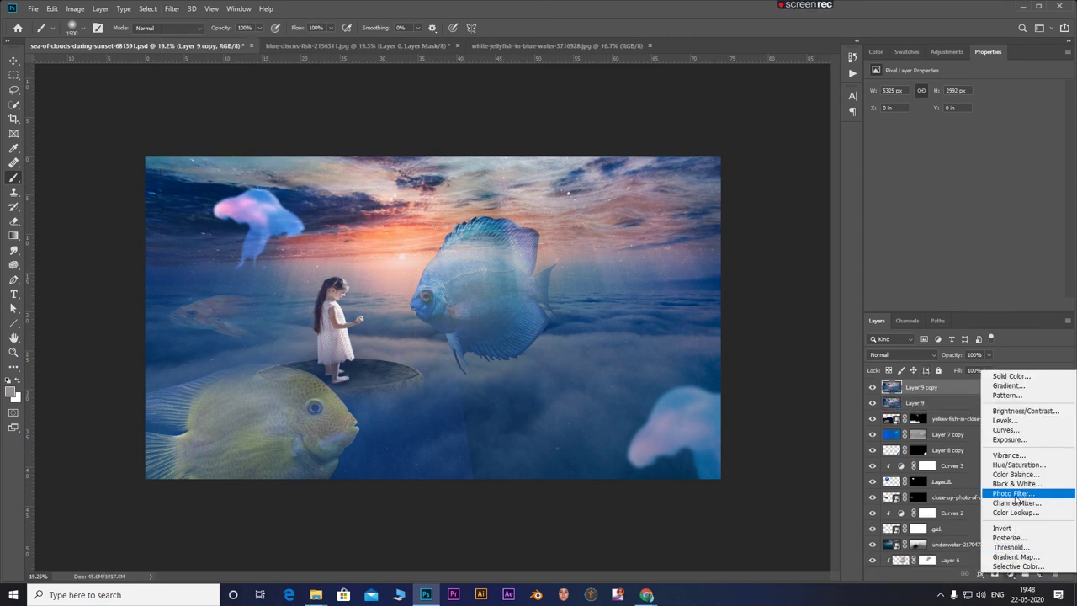
pyautogui.click(1013, 567)
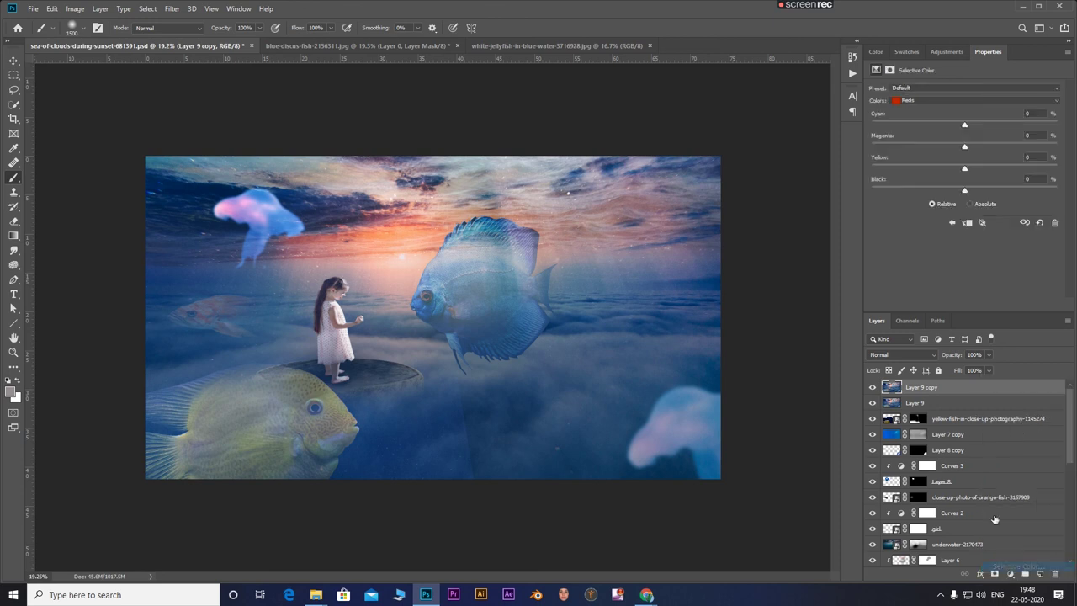
# Adjust cyan in the Reds, then reduce cyan and add black in the Blacks.
pyautogui.moveTo(936, 132)
pyautogui.mouseDown()
pyautogui.moveTo(924, 128)
pyautogui.moveTo(990, 127)
pyautogui.mouseUp()
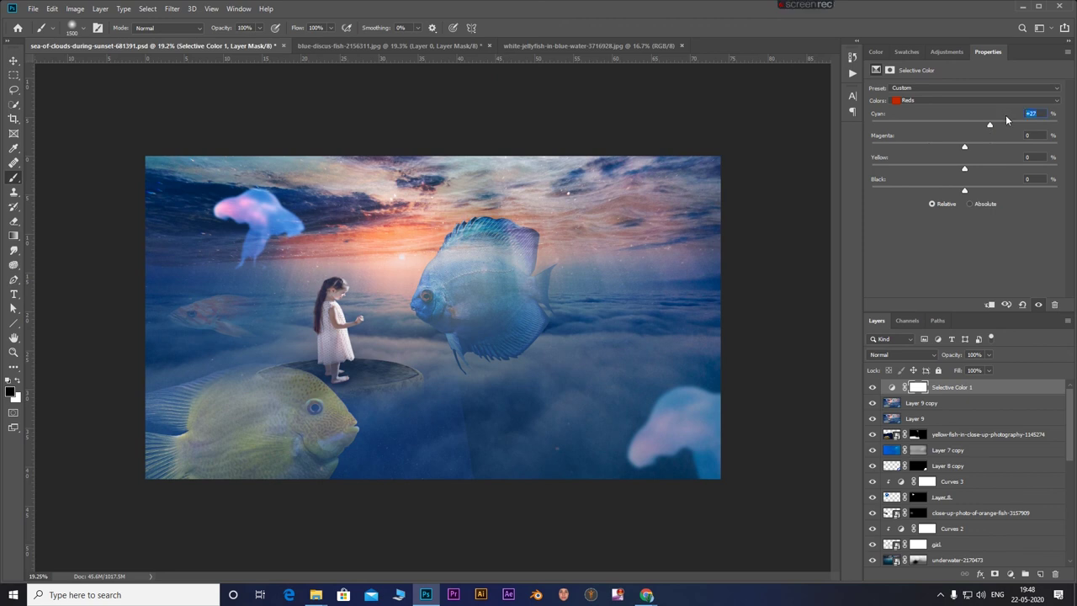
pyautogui.click(933, 99)
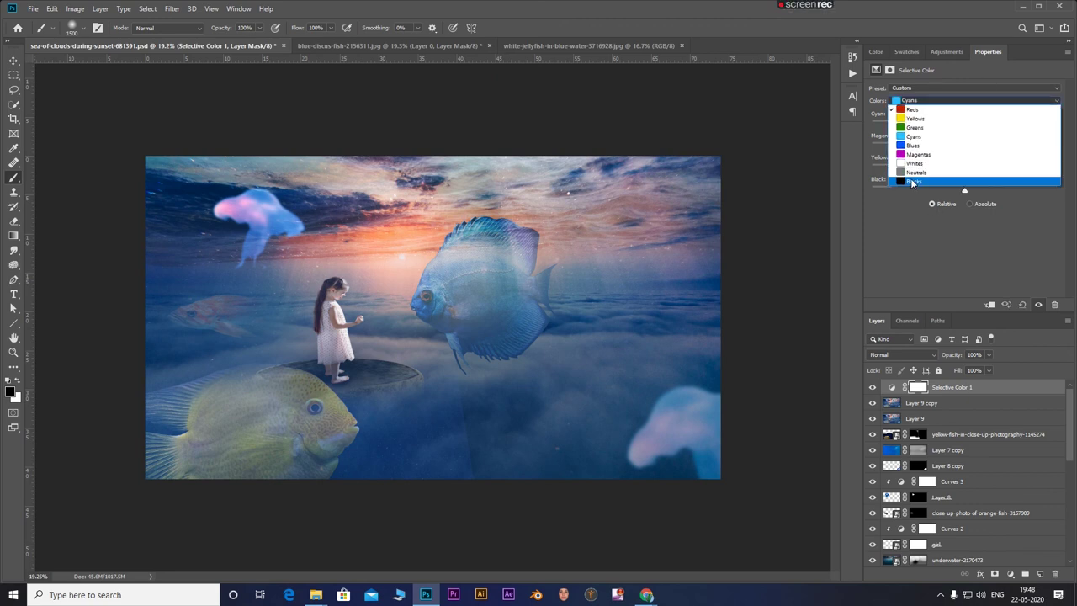
pyautogui.click(913, 183)
pyautogui.moveTo(965, 125)
pyautogui.mouseDown()
pyautogui.moveTo(924, 126)
pyautogui.moveTo(966, 126)
pyautogui.moveTo(952, 124)
pyautogui.moveTo(958, 147)
pyautogui.moveTo(1053, 170)
pyautogui.mouseUp()
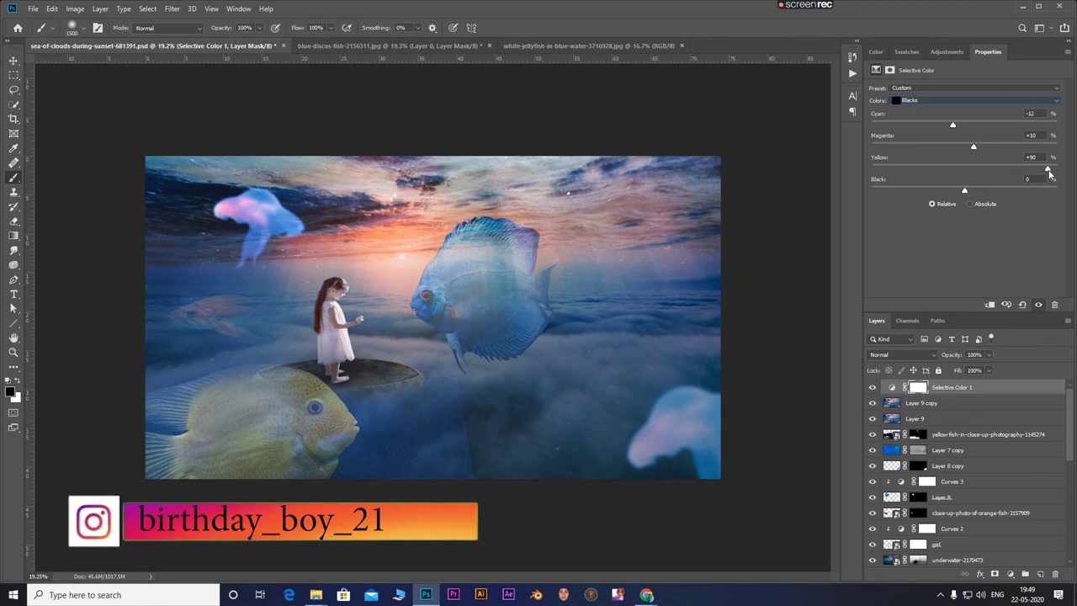
pyautogui.moveTo(965, 190)
pyautogui.mouseDown()
pyautogui.moveTo(1010, 190)
pyautogui.moveTo(987, 190)
pyautogui.mouseUp()
# Push the Neutrals toward cyan (+20) for a cooler teal grade.
pyautogui.click(913, 100)
pyautogui.click(911, 172)
pyautogui.moveTo(965, 125)
pyautogui.mouseDown()
pyautogui.moveTo(983, 125)
pyautogui.moveTo(955, 147)
pyautogui.moveTo(975, 175)
pyautogui.moveTo(957, 194)
pyautogui.moveTo(989, 199)
pyautogui.moveTo(976, 196)
pyautogui.mouseUp()
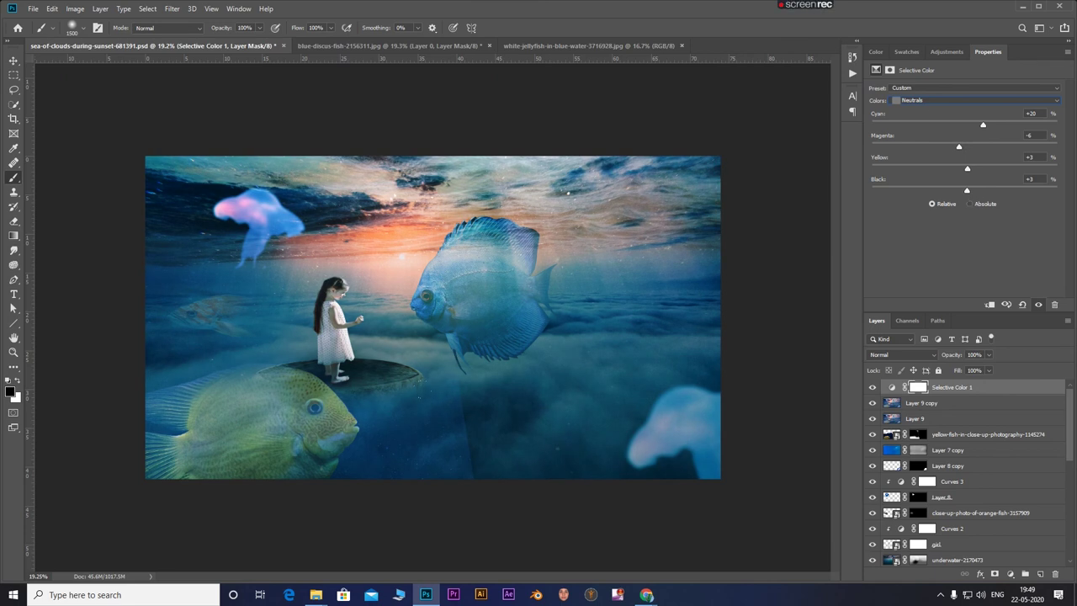
pyautogui.click(476, 437)
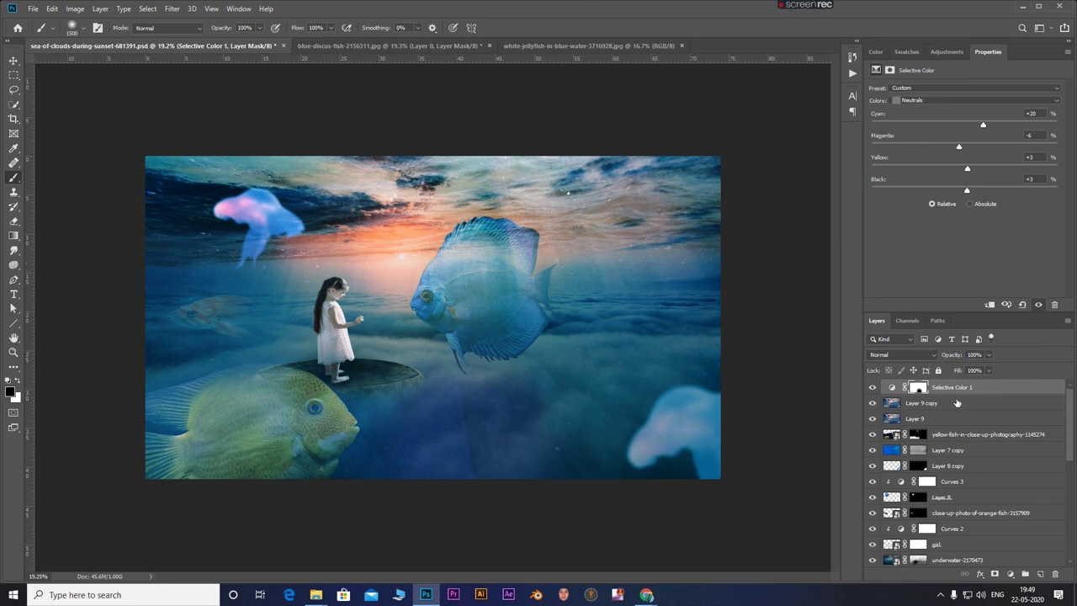
pyautogui.click(951, 404)
# Delete Layer 9 copy and Layer 9, then paint out part of the yellow-fish layer mask.
pyautogui.press('Delete')
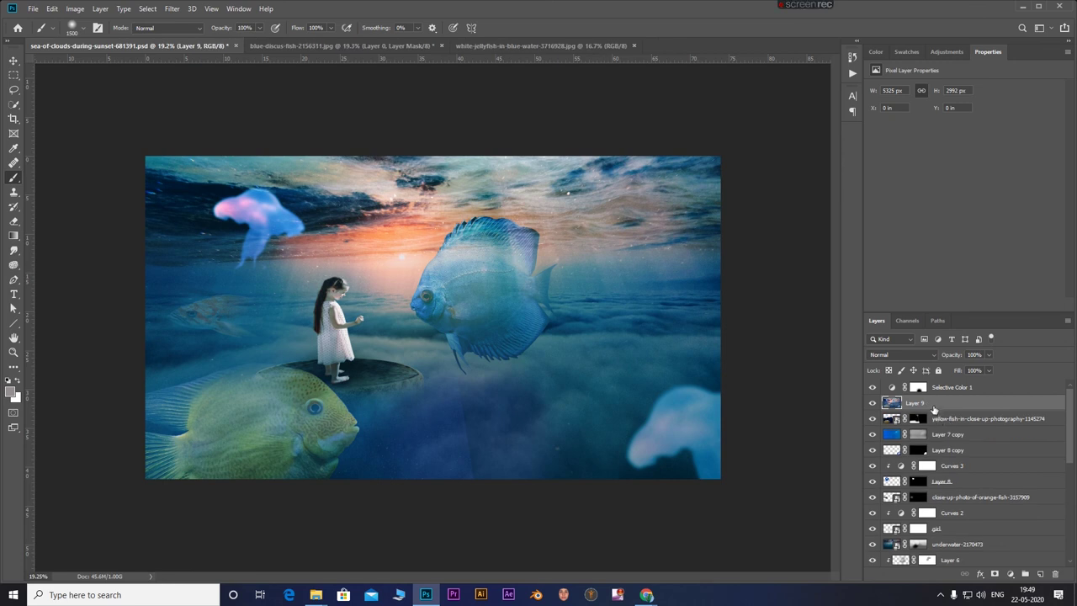
pyautogui.press('Delete')
pyautogui.click(917, 403)
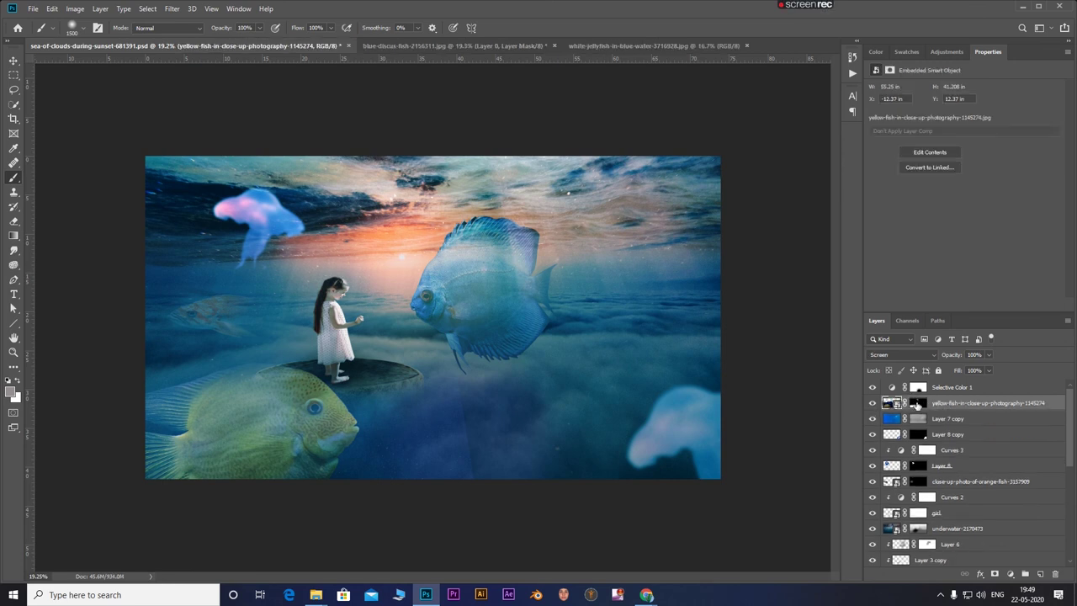
pyautogui.moveTo(448, 433); pyautogui.dragTo(429, 458)
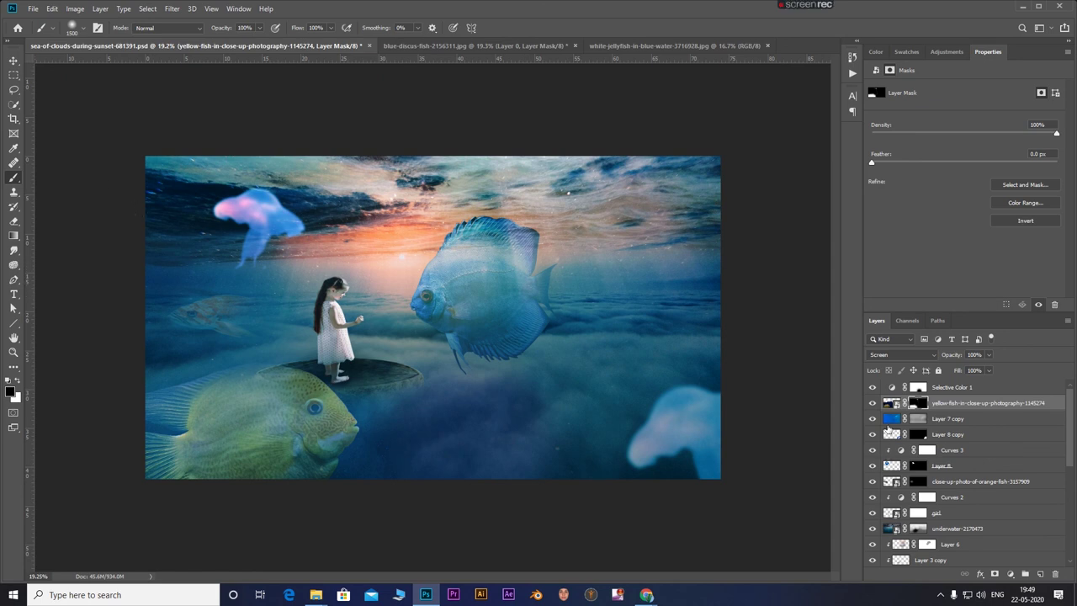
# Toggle the fish, jellyfish and underwater-2170473 layers to compare, then target the underwater-2170473 mask.
pyautogui.click(873, 403)
pyautogui.click(873, 419)
pyautogui.click(872, 419)
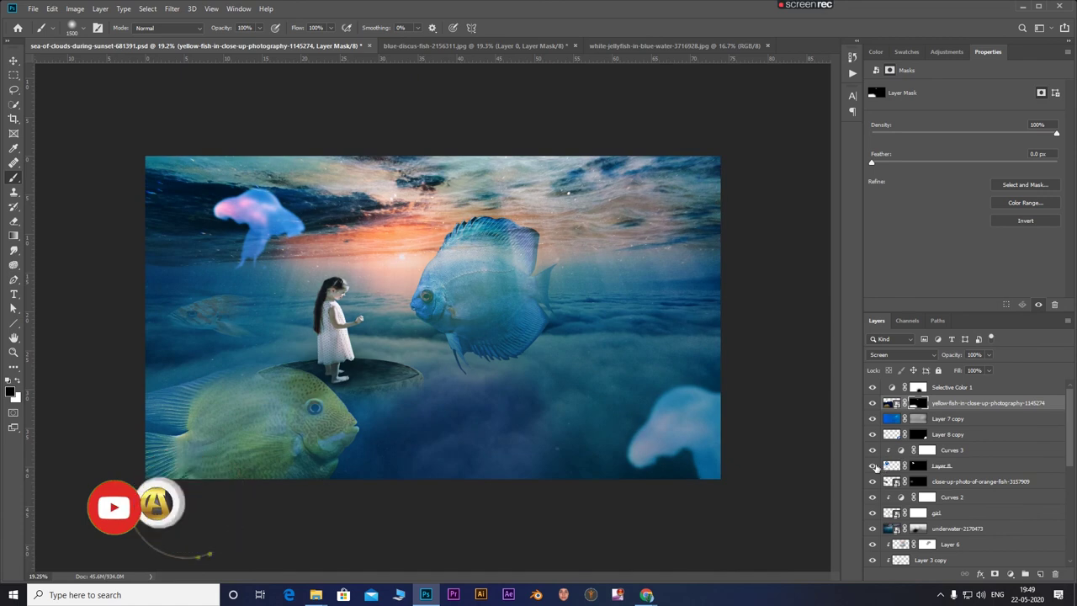
pyautogui.click(873, 466)
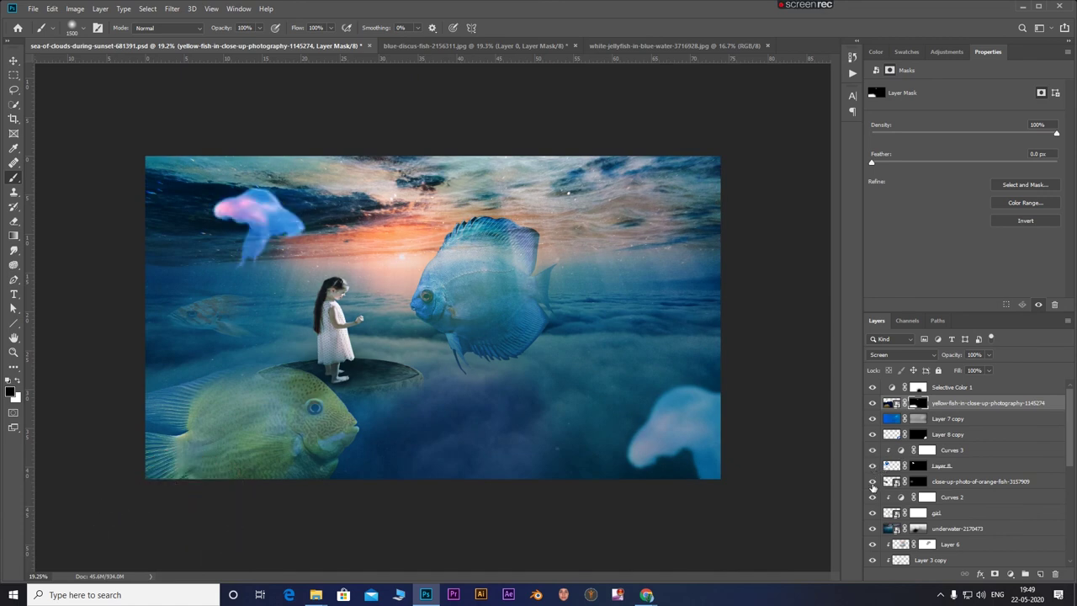
pyautogui.click(873, 483)
pyautogui.click(873, 482)
pyautogui.scroll(-1, 874, 485)
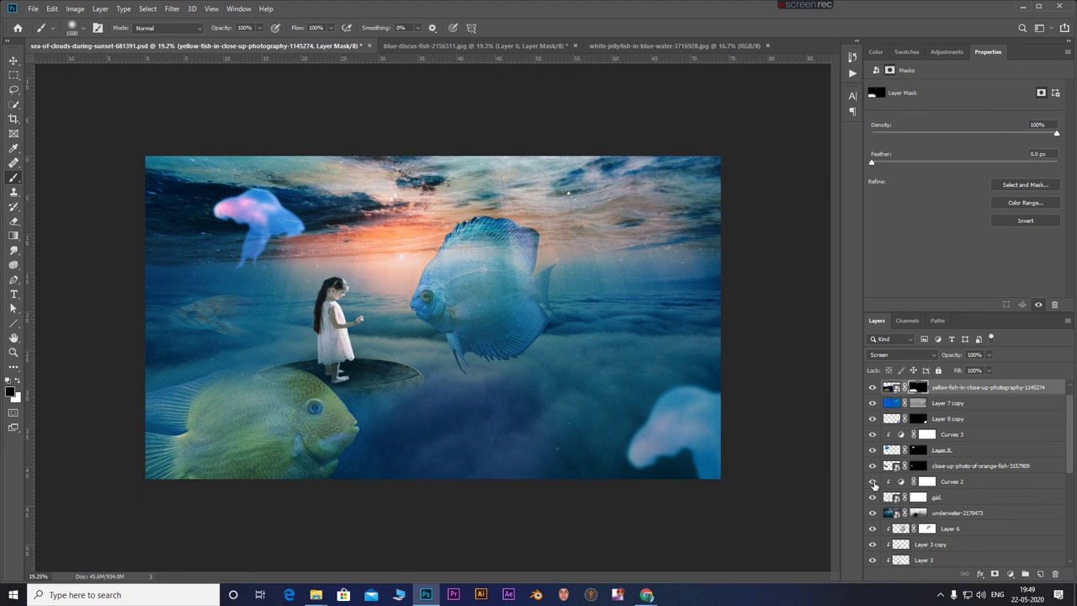
pyautogui.click(873, 512)
pyautogui.click(873, 513)
pyautogui.click(919, 513)
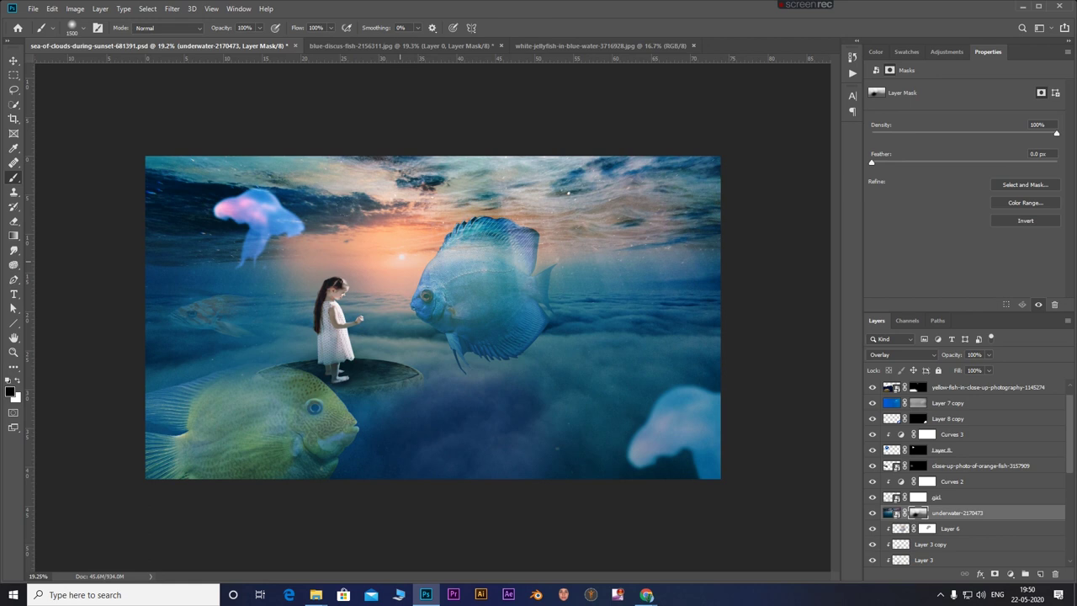
# Set the brush to 43% flow, size 600, with white as the painting colour.
pyautogui.click(464, 279)
pyautogui.click(331, 28)
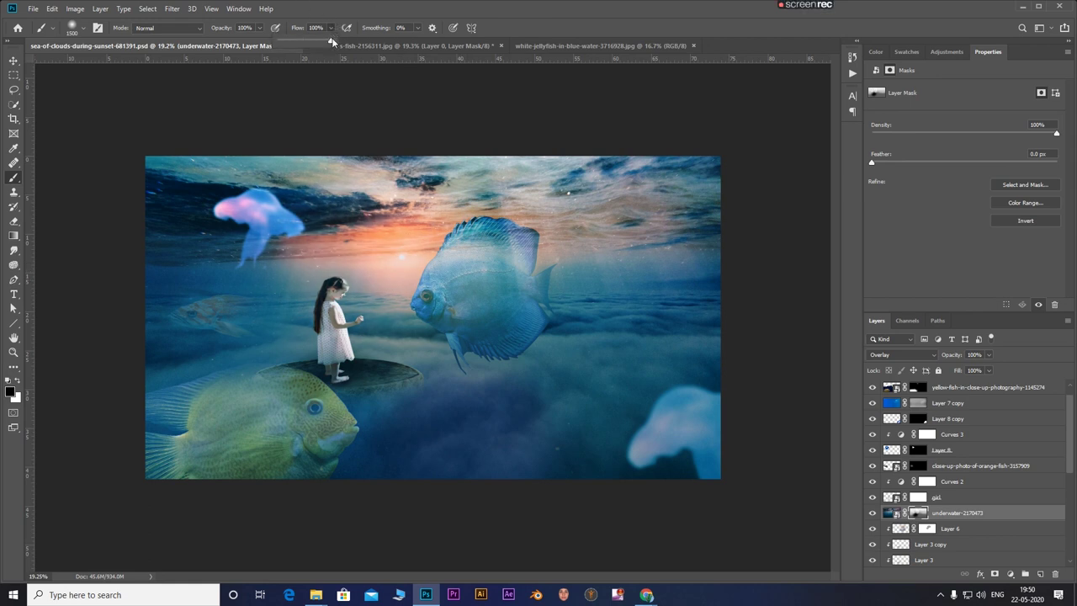
pyautogui.moveTo(315, 40); pyautogui.dragTo(261, 41)
pyautogui.press('[')
pyautogui.press('[')
pyautogui.press('[')
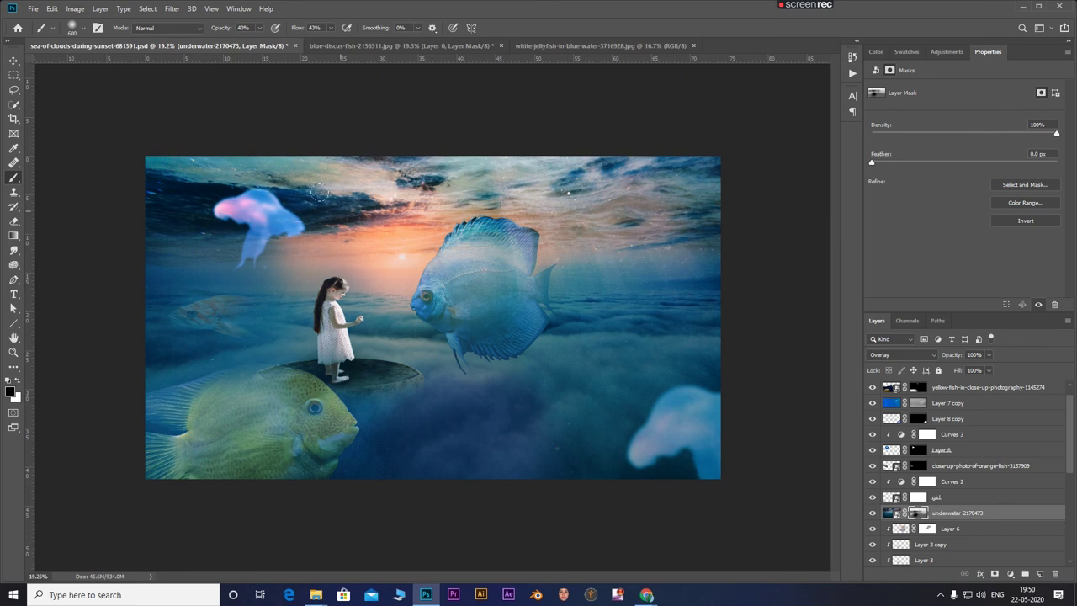
pyautogui.press('x')
pyautogui.press('x')
# Move the underwater-2170473 overlay left and widen it to about 117%.
pyautogui.hotkey('ctrl', 't')
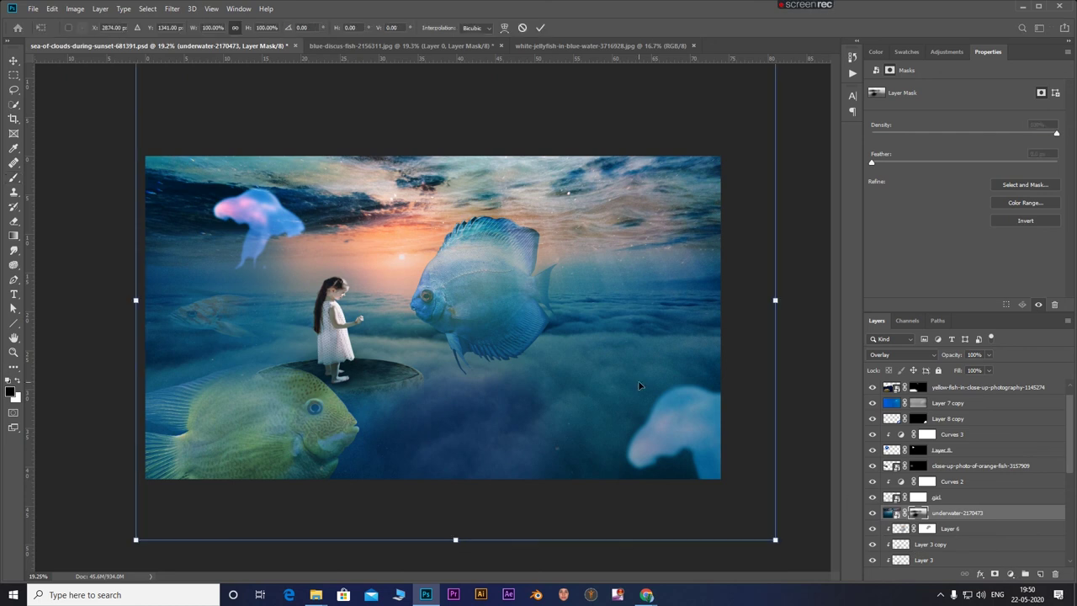
pyautogui.moveTo(639, 386); pyautogui.dragTo(540, 388)
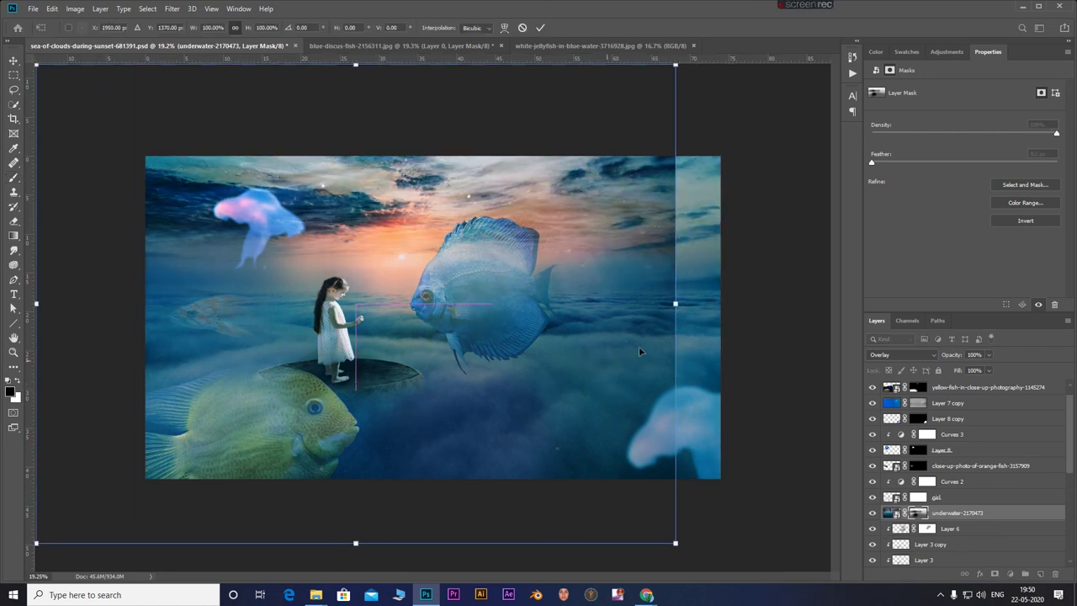
pyautogui.moveTo(676, 303); pyautogui.dragTo(750, 303)
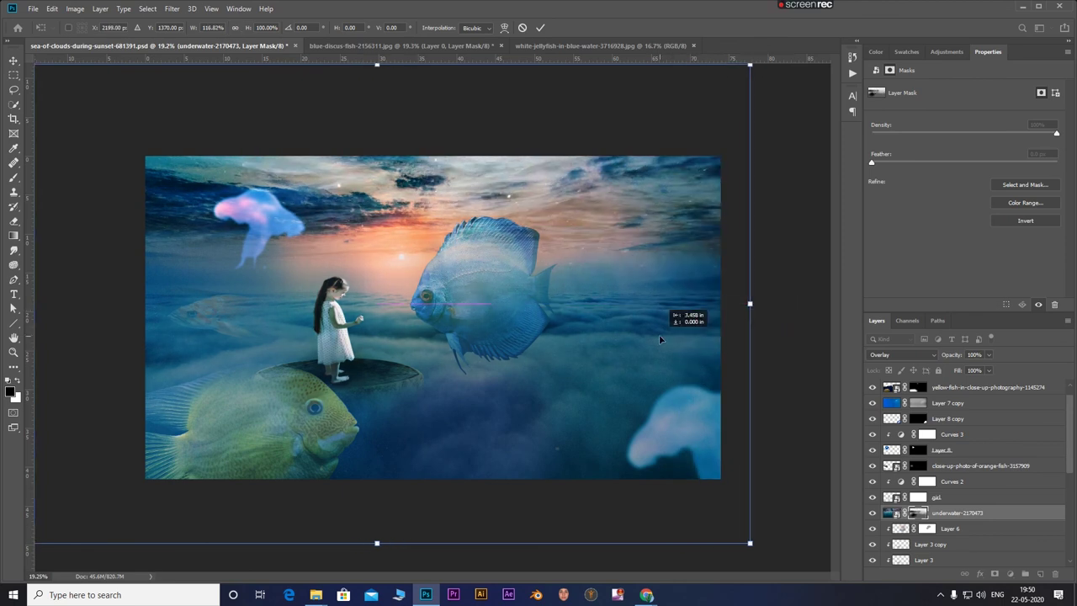
pyautogui.moveTo(660, 339); pyautogui.dragTo(665, 339)
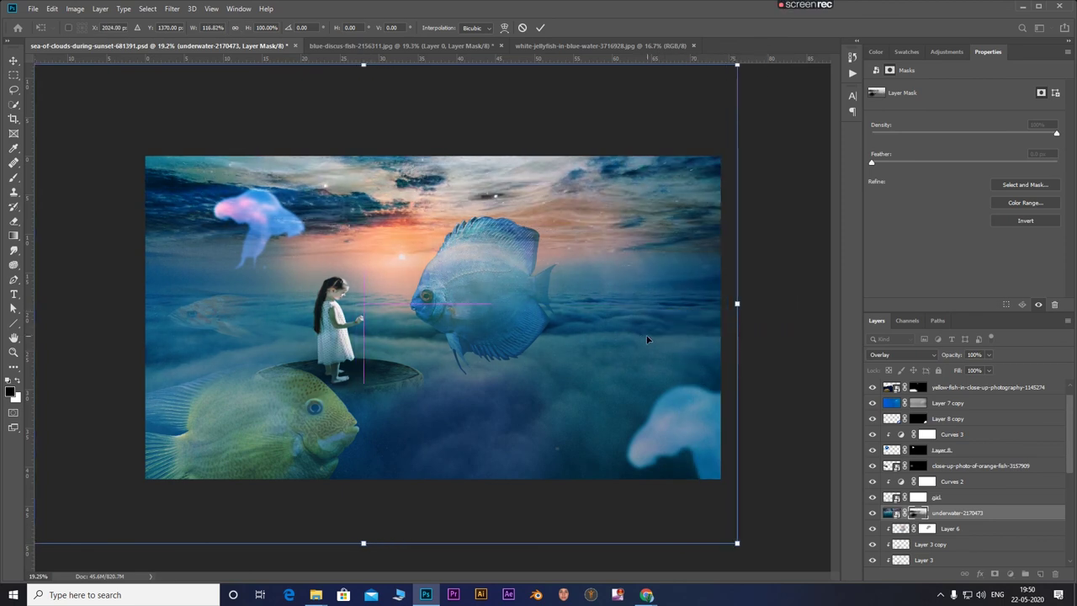
pyautogui.click(540, 27)
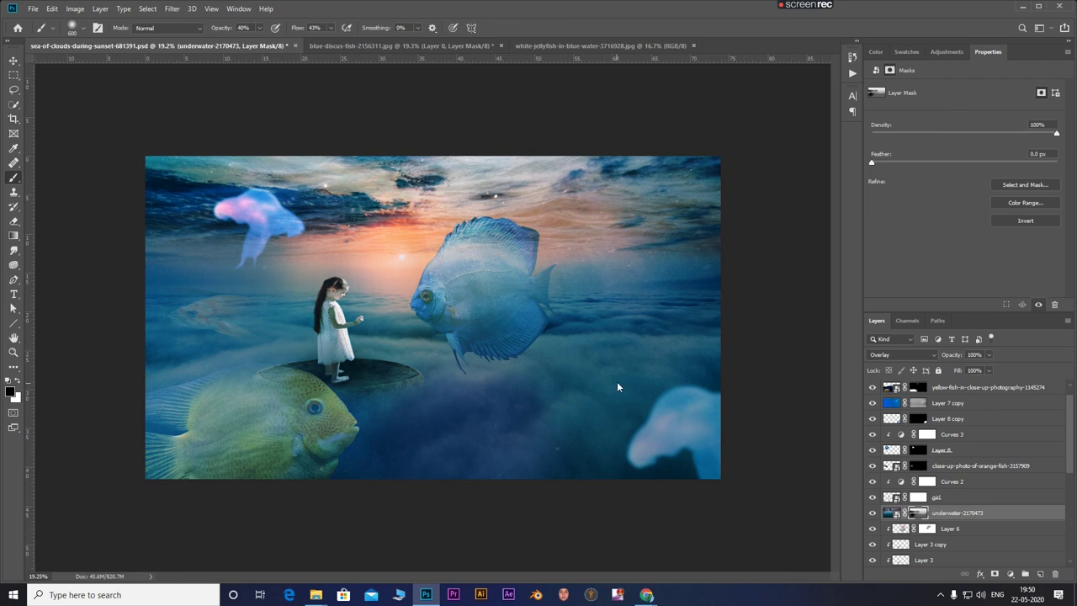
# Toggle the jellyfish layers to compare, then try and cancel a smaller scale on the underwater layer.
pyautogui.scroll(1, 953, 431)
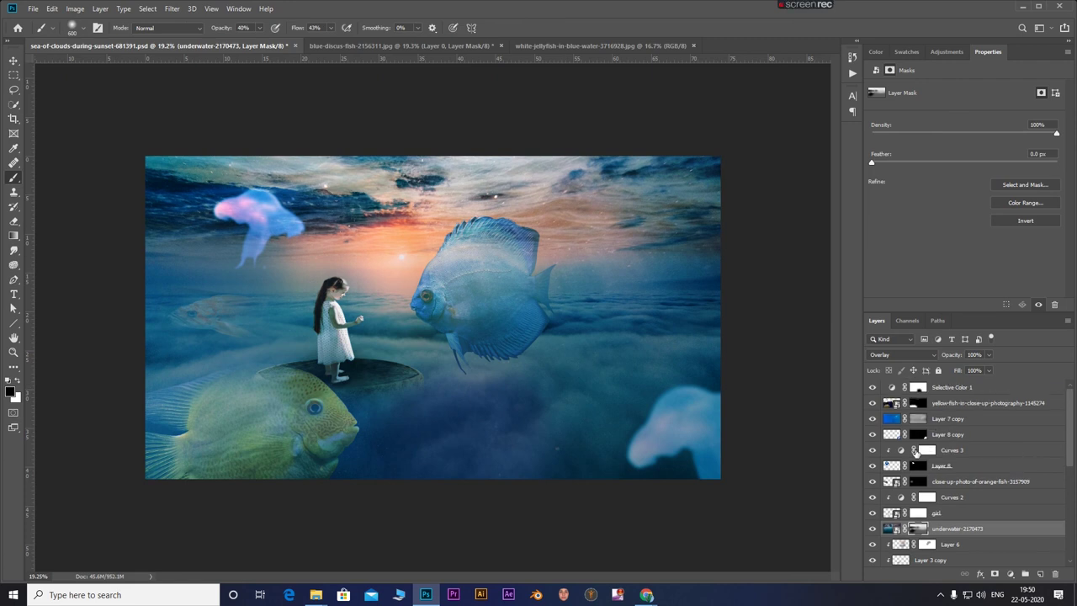
pyautogui.click(872, 436)
pyautogui.click(872, 451)
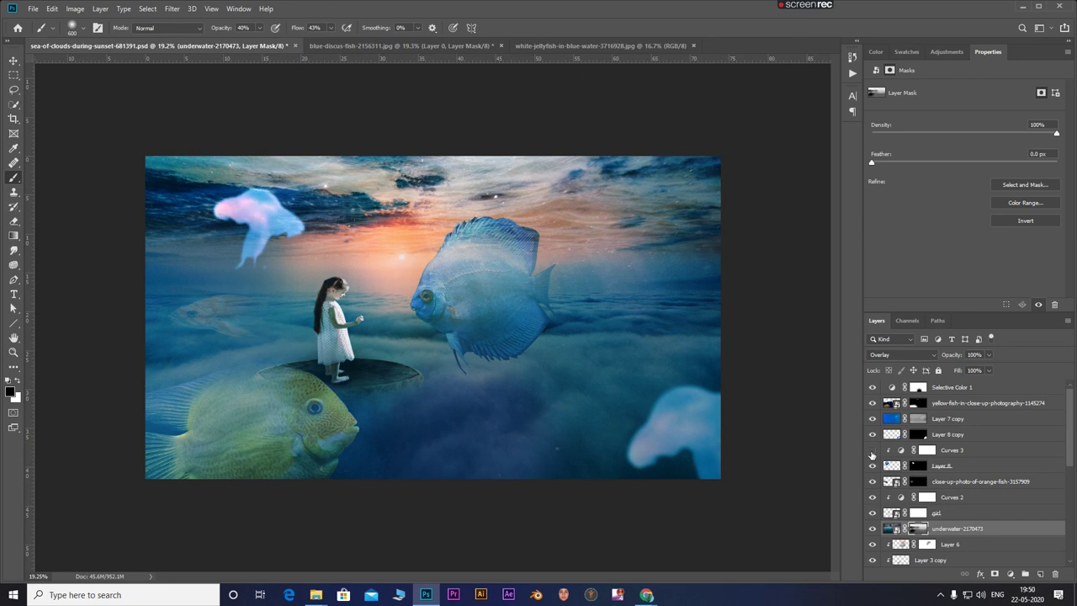
pyautogui.click(872, 467)
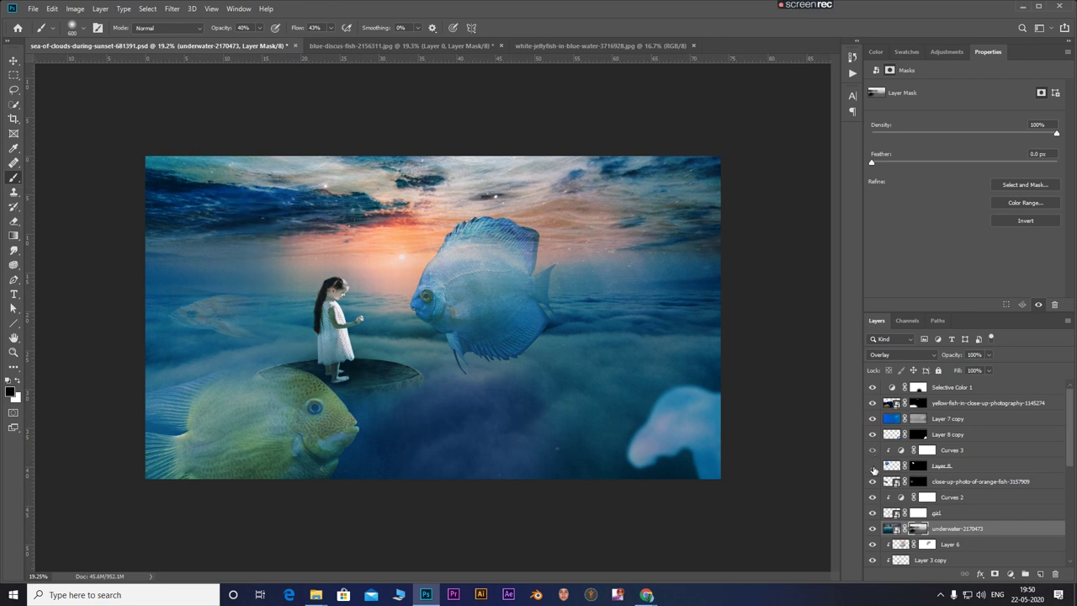
pyautogui.hotkey('ctrl', 't')
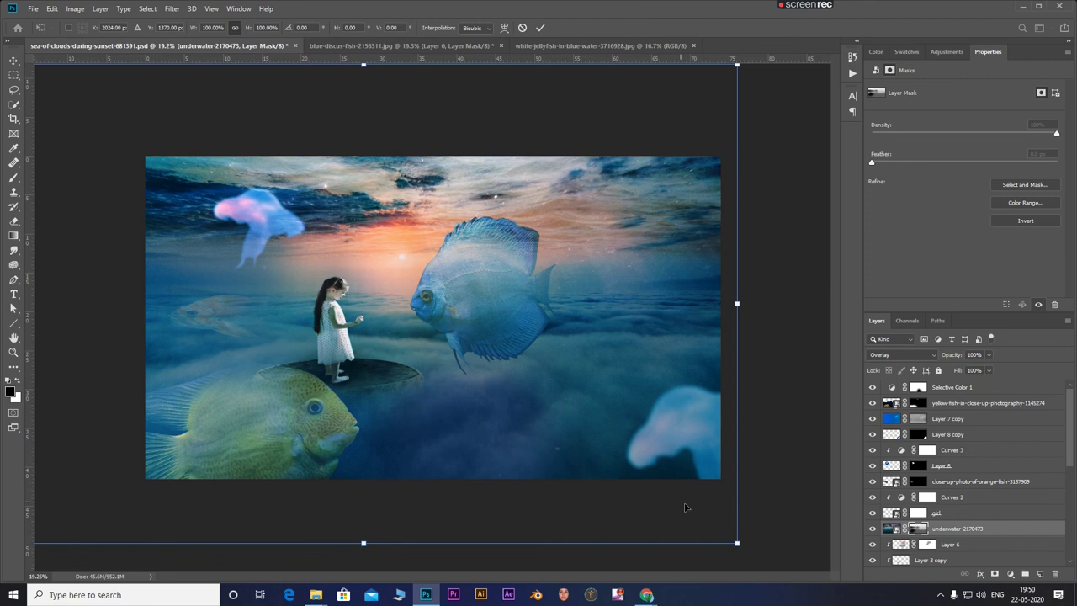
pyautogui.moveTo(732, 541); pyautogui.dragTo(596, 447)
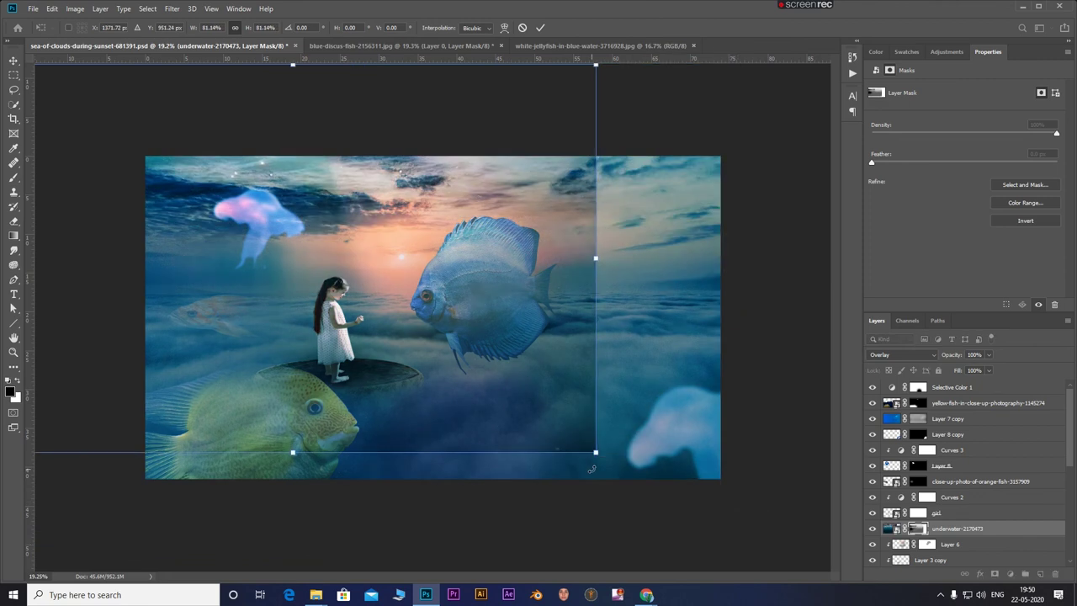
pyautogui.press('Escape')
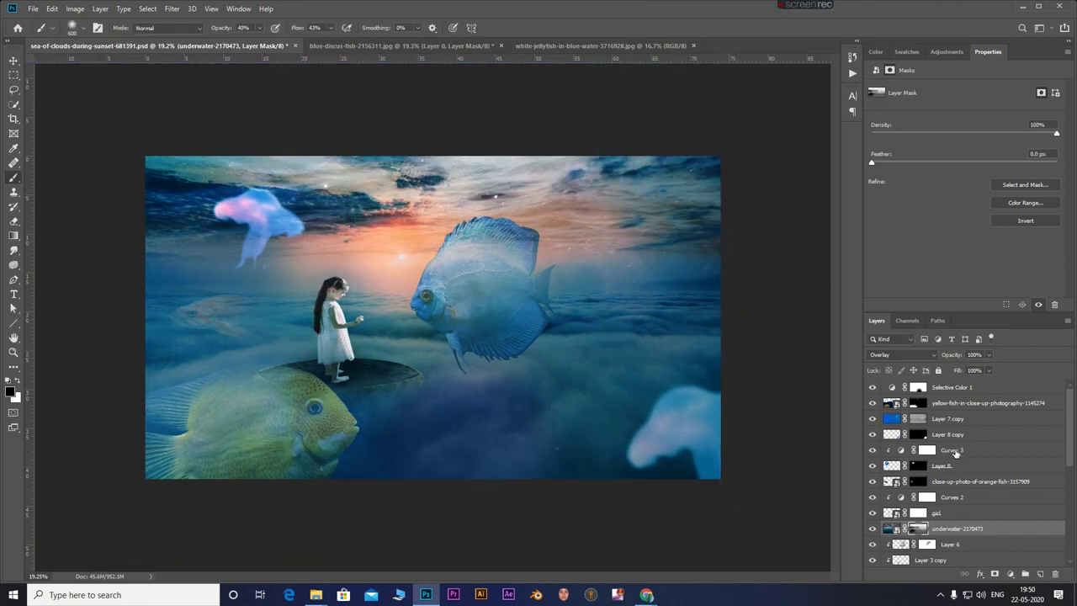
# Scale down the upper-left jellyfish on Layer 8 to below 80%.
pyautogui.click(951, 467)
pyautogui.hotkey('ctrl', 't')
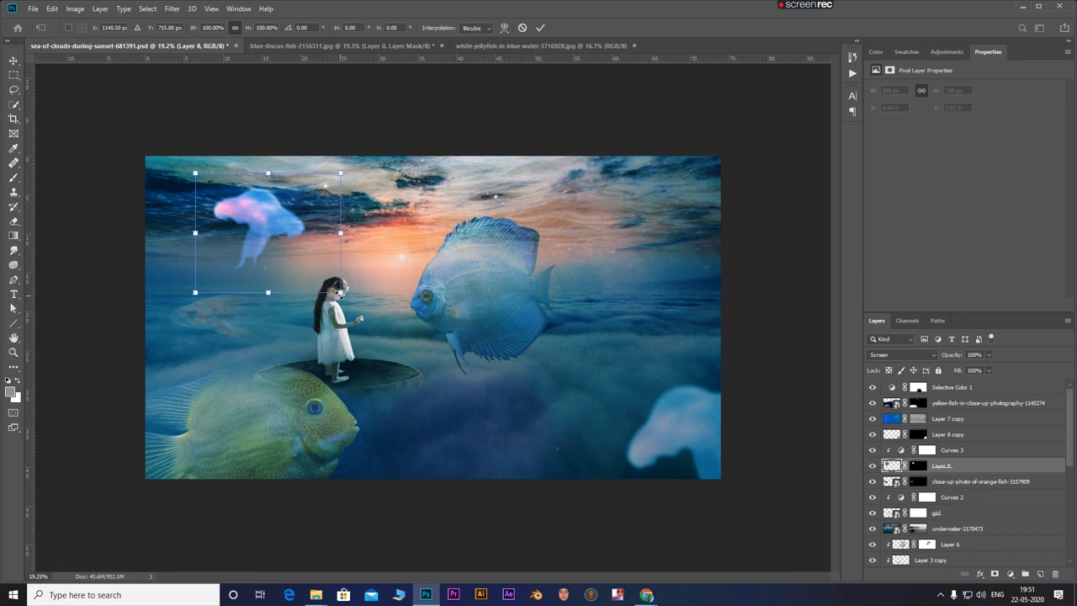
pyautogui.moveTo(340, 292)
pyautogui.mouseDown()
pyautogui.moveTo(312, 268)
pyautogui.moveTo(319, 291)
pyautogui.mouseUp()
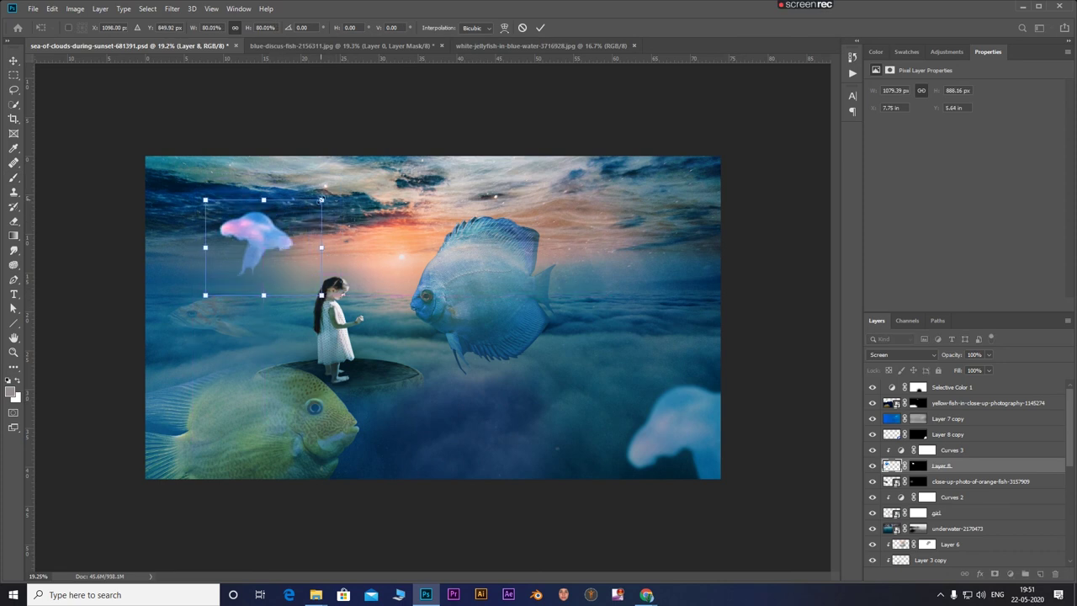
pyautogui.moveTo(321, 197); pyautogui.dragTo(281, 262)
pyautogui.click(540, 28)
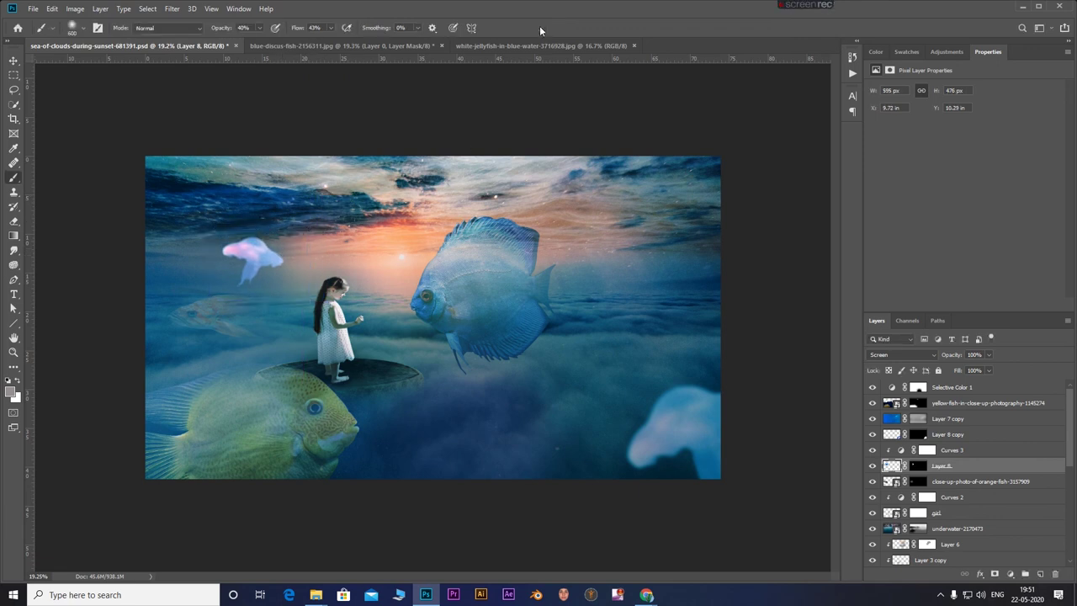
# Apply a Gaussian Blur with a 15-pixel radius to the jellyfish.
pyautogui.click(178, 11)
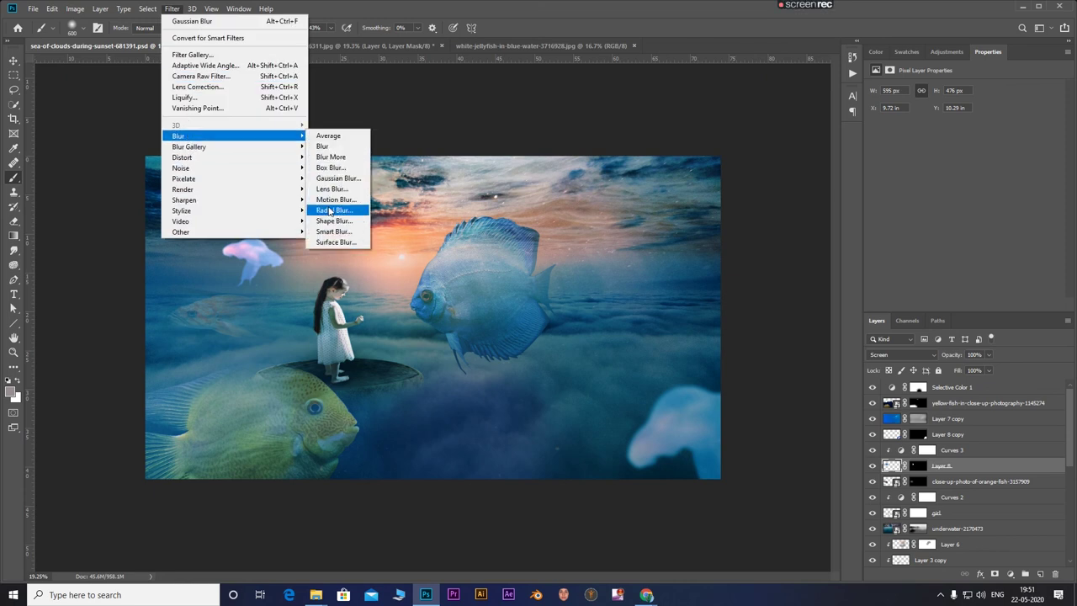
pyautogui.click(337, 178)
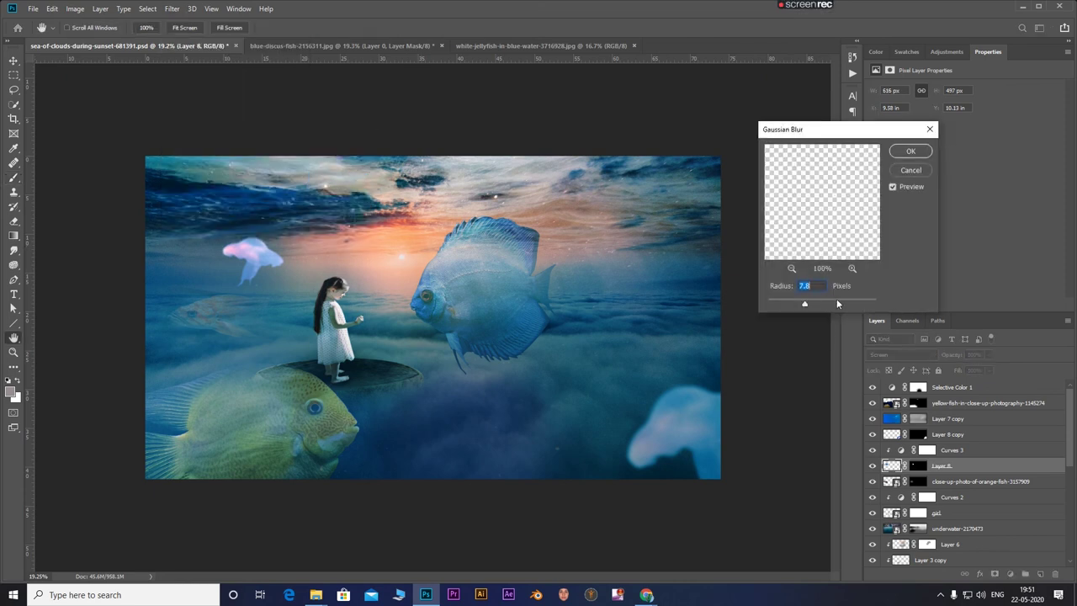
pyautogui.moveTo(817, 304); pyautogui.dragTo(809, 305)
pyautogui.write('15')
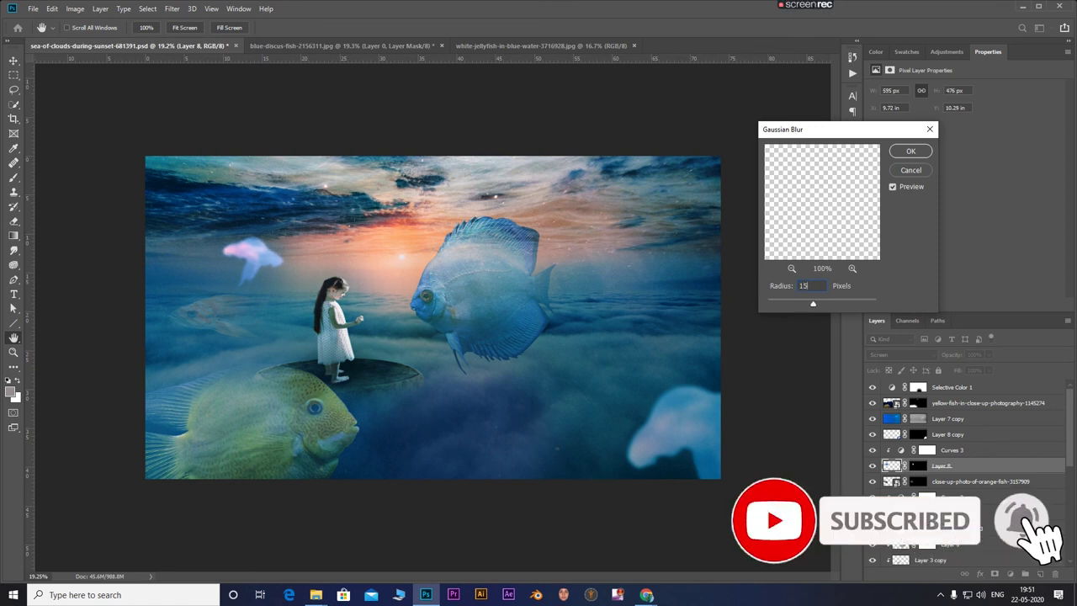
pyautogui.click(911, 151)
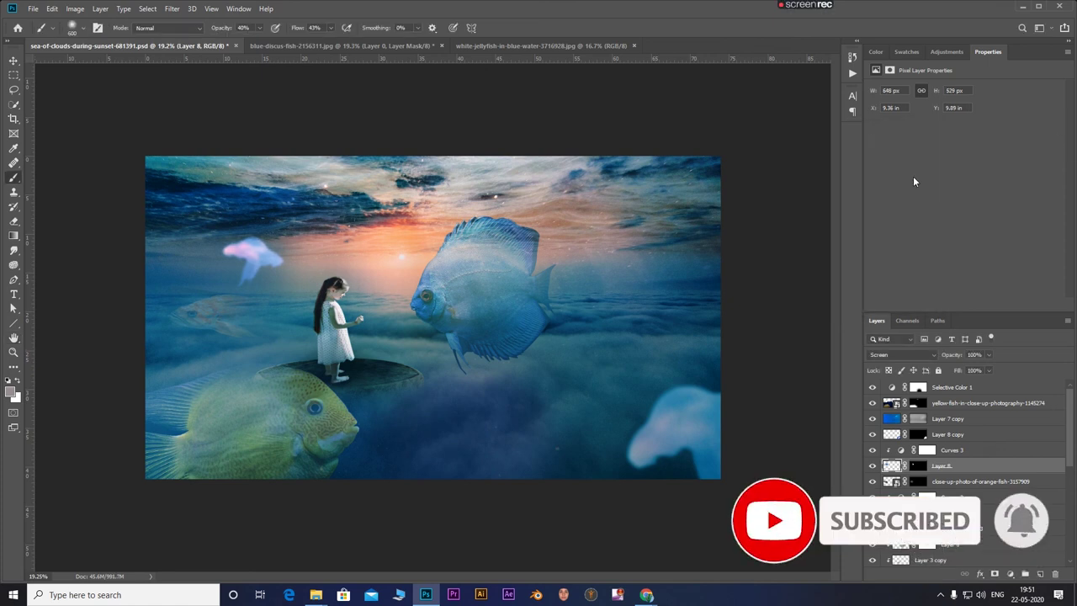
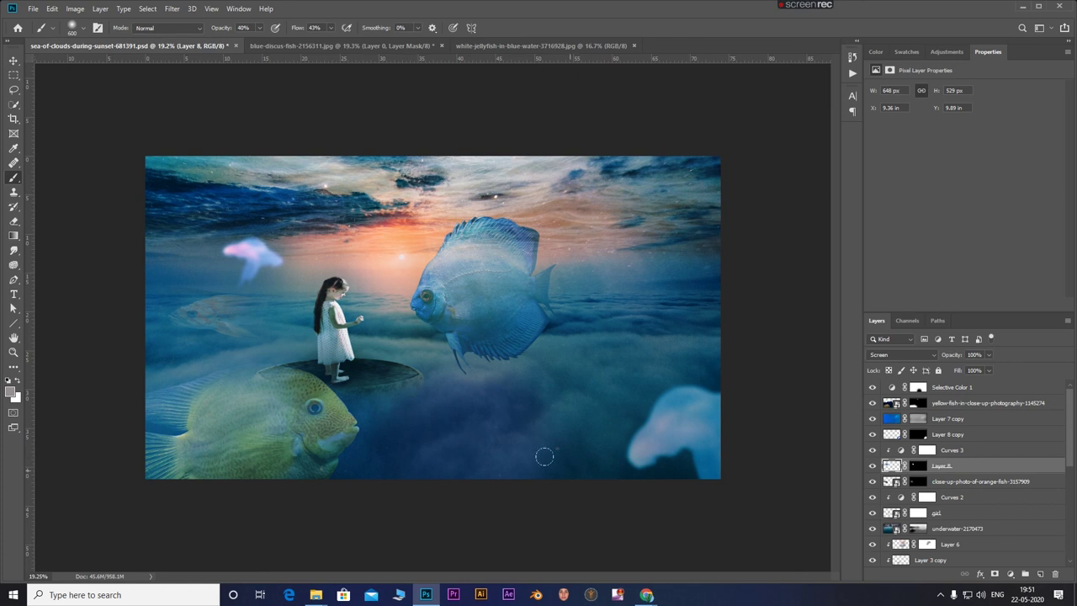
# Paint white on the yellow fish's layer mask to reveal its top edge beside the platform.
pyautogui.click(917, 403)
pyautogui.press('x')
pyautogui.moveTo(246, 371)
pyautogui.mouseDown()
pyautogui.moveTo(278, 376)
pyautogui.moveTo(240, 390)
pyautogui.mouseUp()
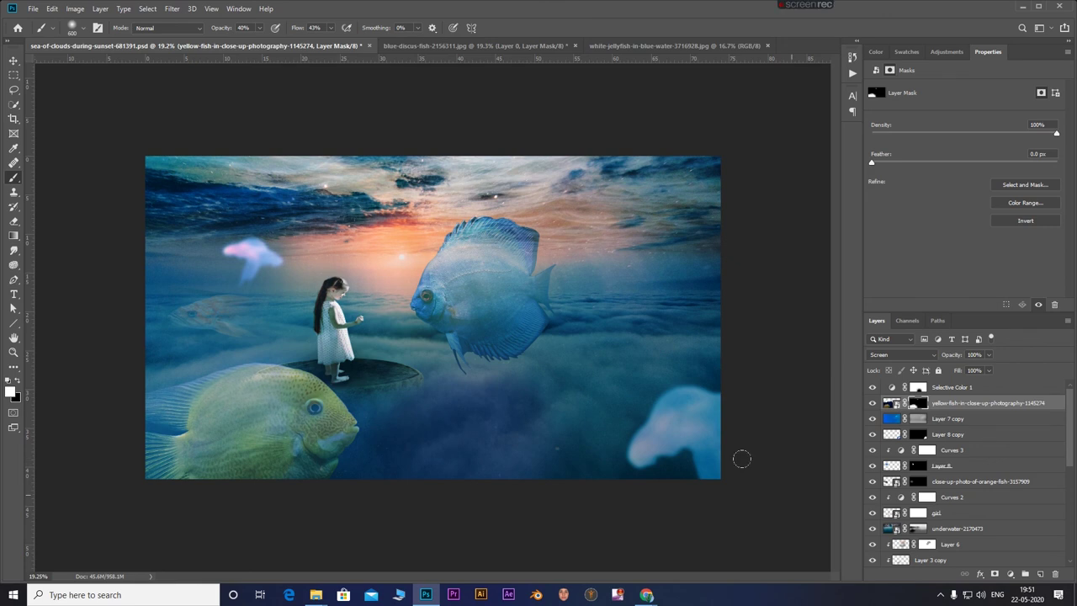
pyautogui.hotkey('alt', ']')
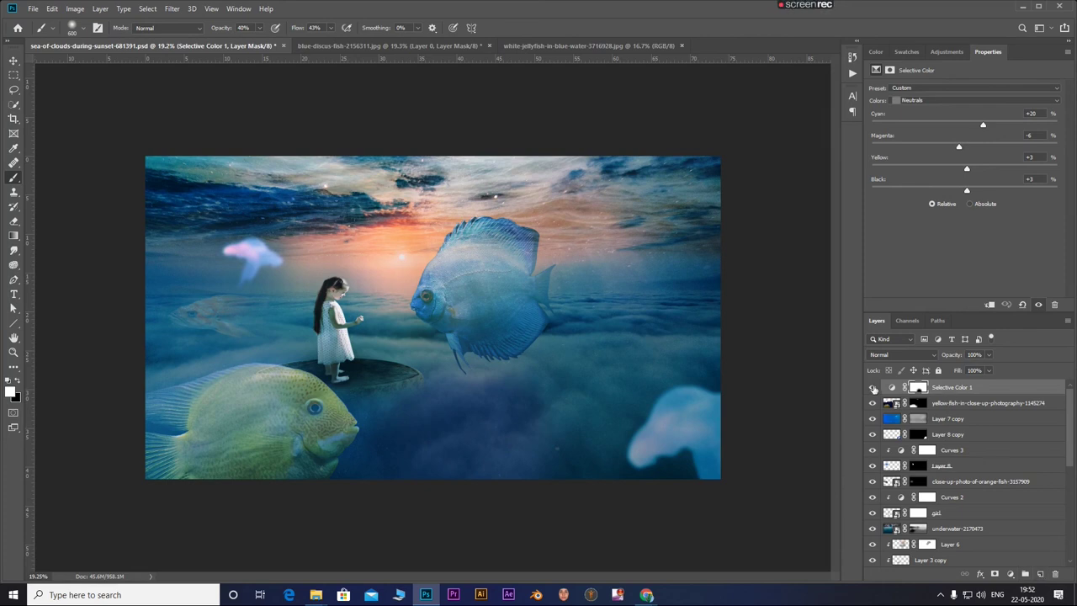
# Reduce black in the Selective Color Neutrals, then strip cyan and add magenta and yellow to the Whites.
pyautogui.click(872, 388)
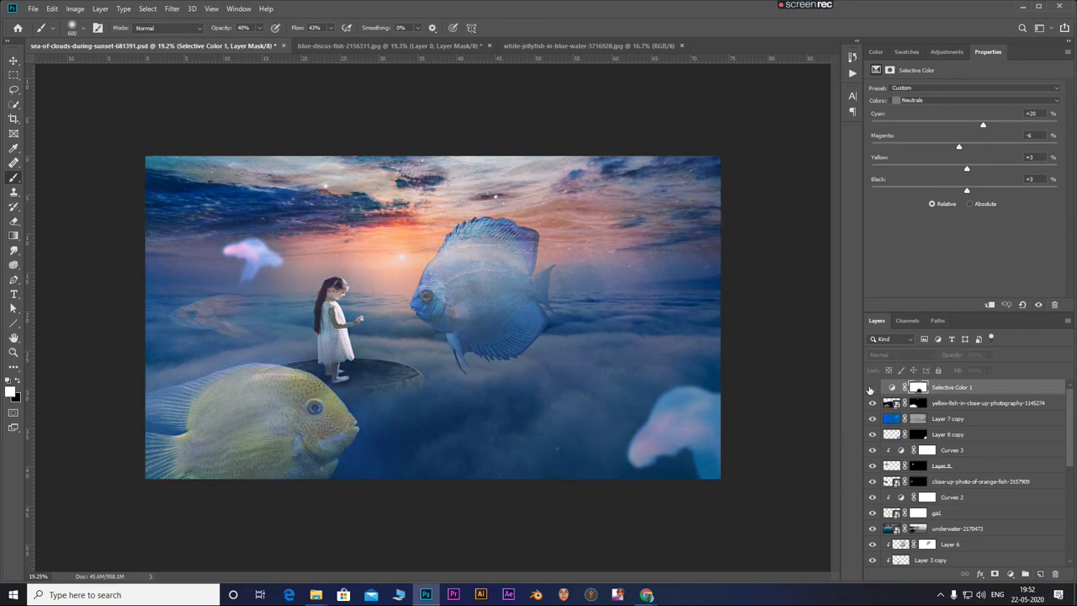
pyautogui.click(986, 387)
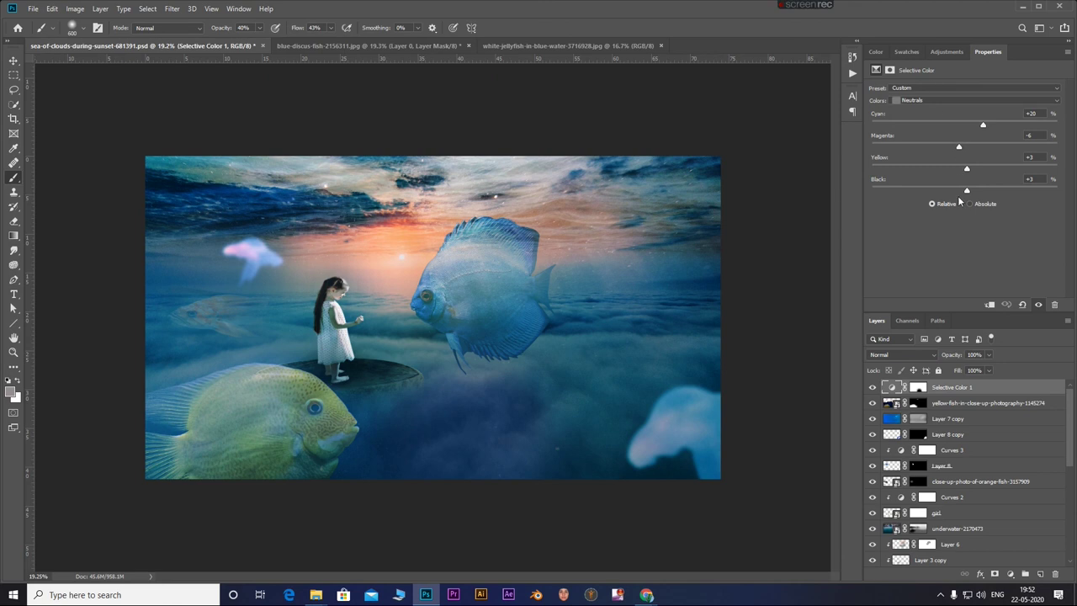
pyautogui.moveTo(968, 193)
pyautogui.mouseDown()
pyautogui.moveTo(954, 193)
pyautogui.moveTo(982, 171)
pyautogui.mouseUp()
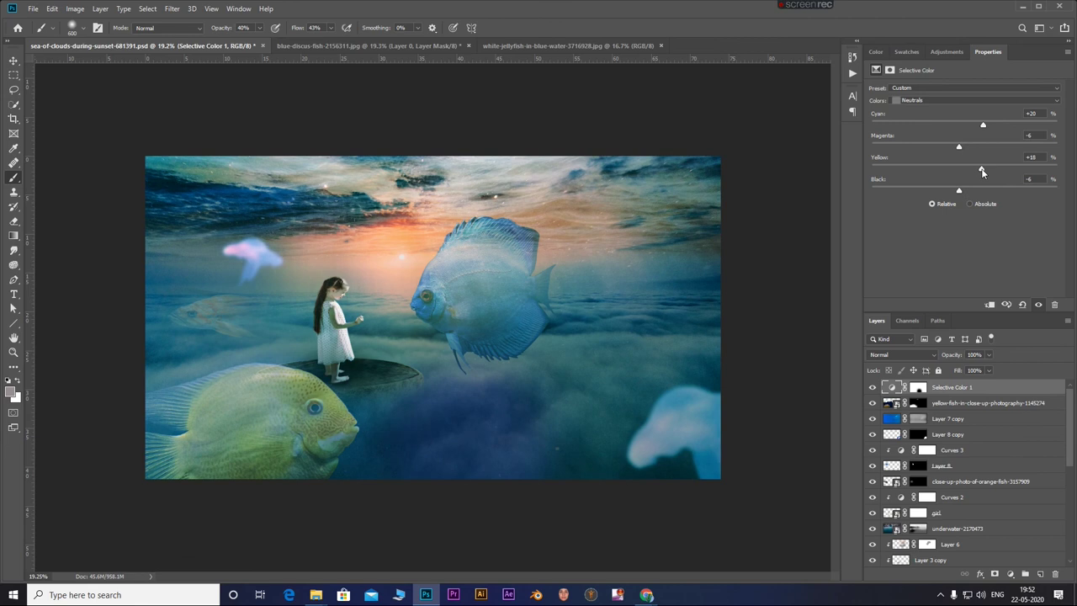
pyautogui.click(919, 100)
pyautogui.click(918, 164)
pyautogui.moveTo(966, 126)
pyautogui.mouseDown()
pyautogui.moveTo(890, 125)
pyautogui.moveTo(867, 143)
pyautogui.mouseUp()
pyautogui.moveTo(965, 146)
pyautogui.mouseDown()
pyautogui.moveTo(990, 147)
pyautogui.moveTo(937, 147)
pyautogui.mouseUp()
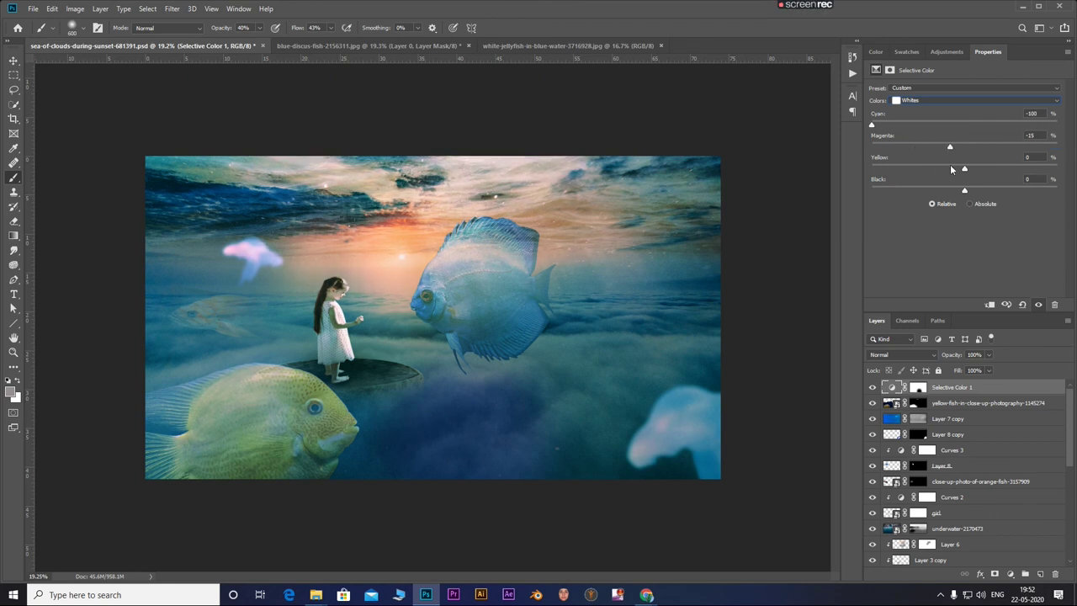
pyautogui.moveTo(965, 170)
pyautogui.mouseDown()
pyautogui.moveTo(1010, 169)
pyautogui.moveTo(915, 192)
pyautogui.moveTo(988, 192)
pyautogui.mouseUp()
pyautogui.moveTo(873, 132); pyautogui.dragTo(875, 127)
pyautogui.moveTo(963, 137); pyautogui.dragTo(982, 138)
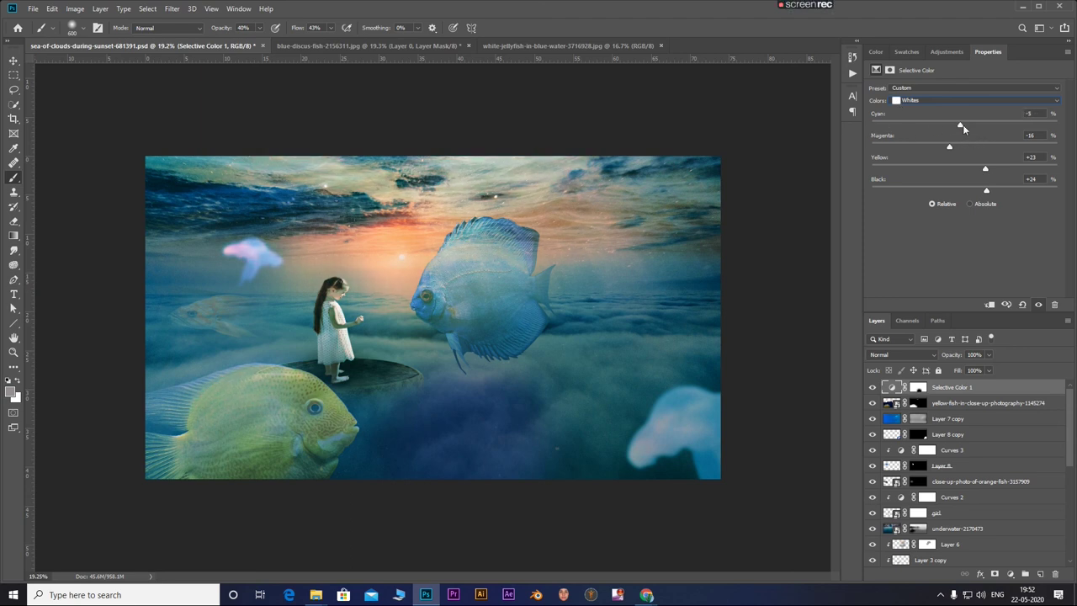
# In the Yellows range, remove cyan, shift magenta and increase yellow.
pyautogui.click(933, 101)
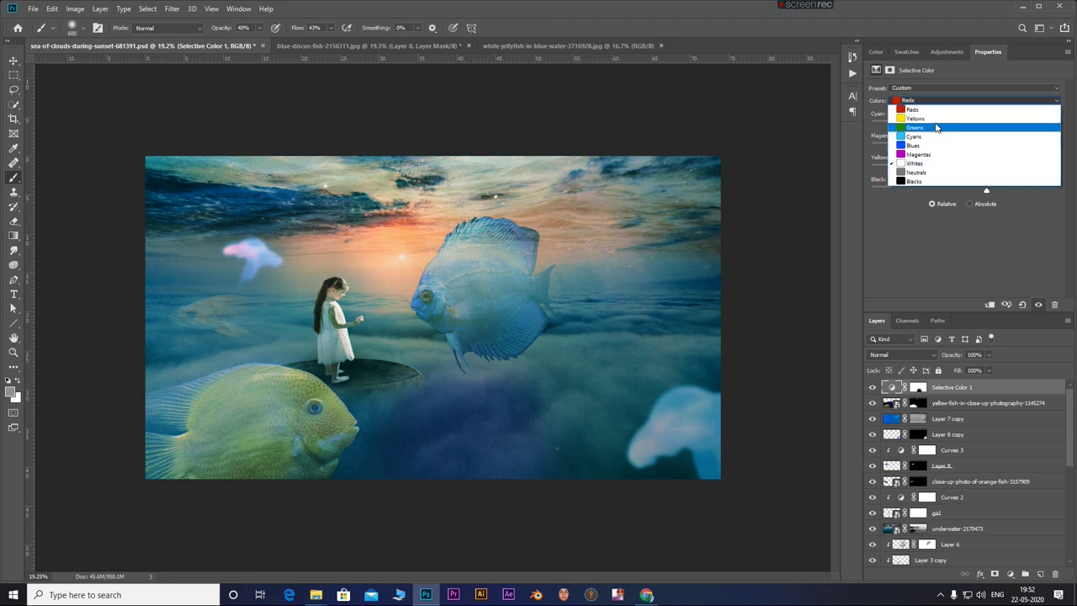
pyautogui.click(918, 118)
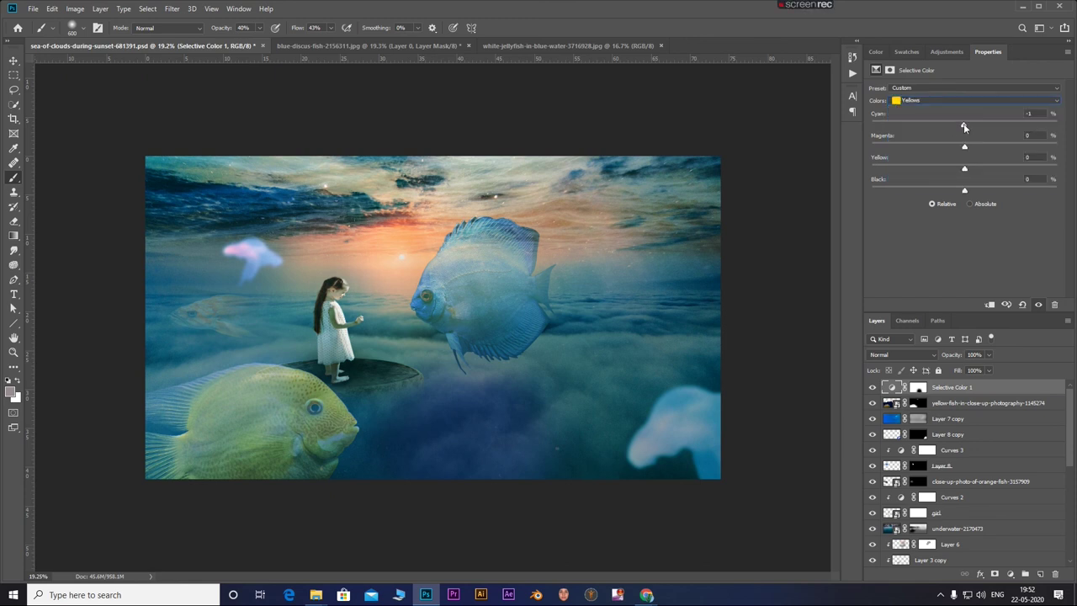
pyautogui.moveTo(881, 123); pyautogui.dragTo(844, 123)
pyautogui.moveTo(983, 147); pyautogui.dragTo(898, 148)
pyautogui.moveTo(973, 148); pyautogui.dragTo(896, 162)
pyautogui.moveTo(1033, 180); pyautogui.dragTo(1050, 178)
pyautogui.moveTo(884, 190); pyautogui.dragTo(1002, 193)
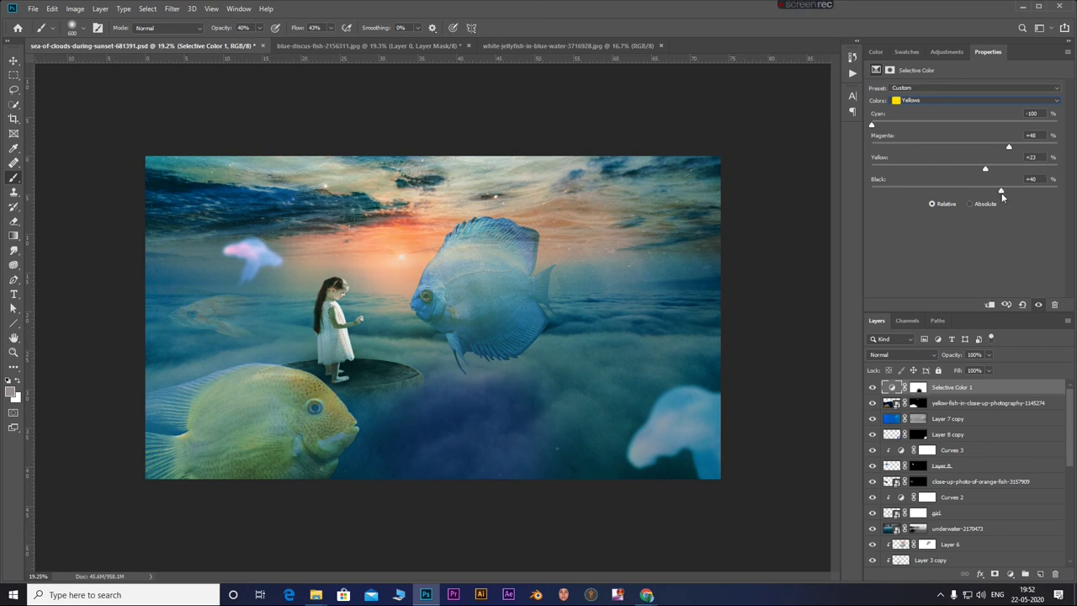
# Set the Cyans range to Cyan +8, Magenta +28, Yellow +25, Black +23.
pyautogui.click(951, 101)
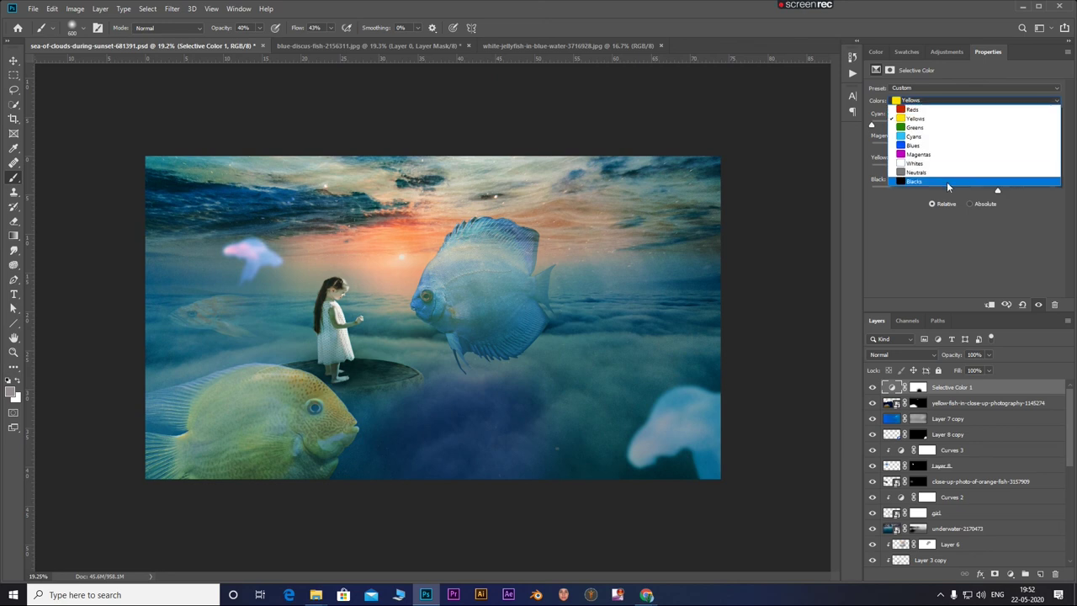
pyautogui.click(921, 137)
pyautogui.moveTo(965, 124)
pyautogui.mouseDown()
pyautogui.moveTo(990, 133)
pyautogui.moveTo(991, 157)
pyautogui.mouseUp()
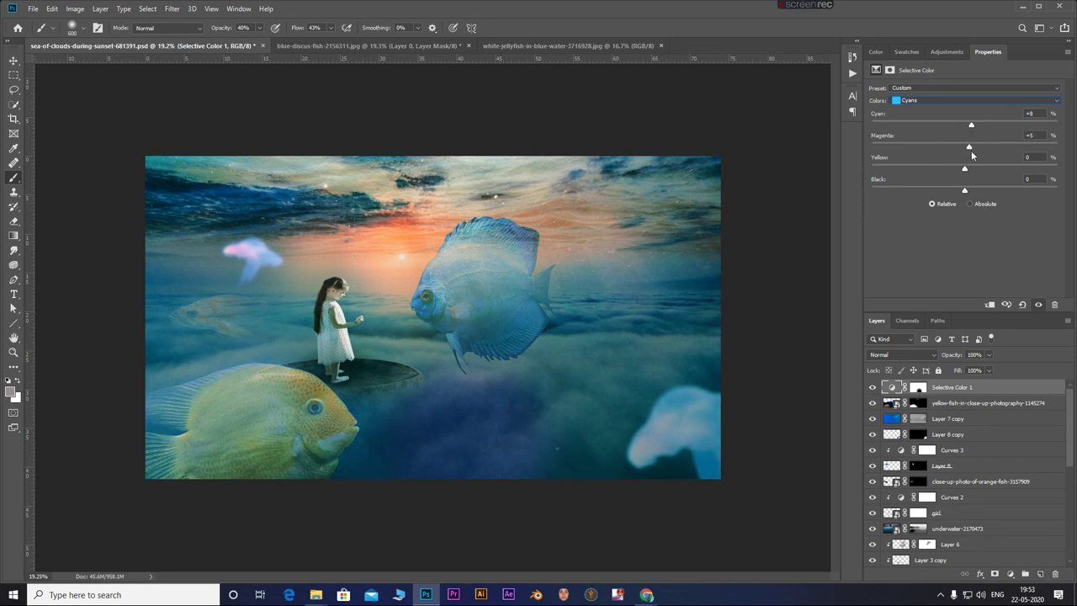
pyautogui.moveTo(967, 172)
pyautogui.mouseDown()
pyautogui.moveTo(1014, 174)
pyautogui.moveTo(990, 189)
pyautogui.moveTo(1003, 193)
pyautogui.mouseUp()
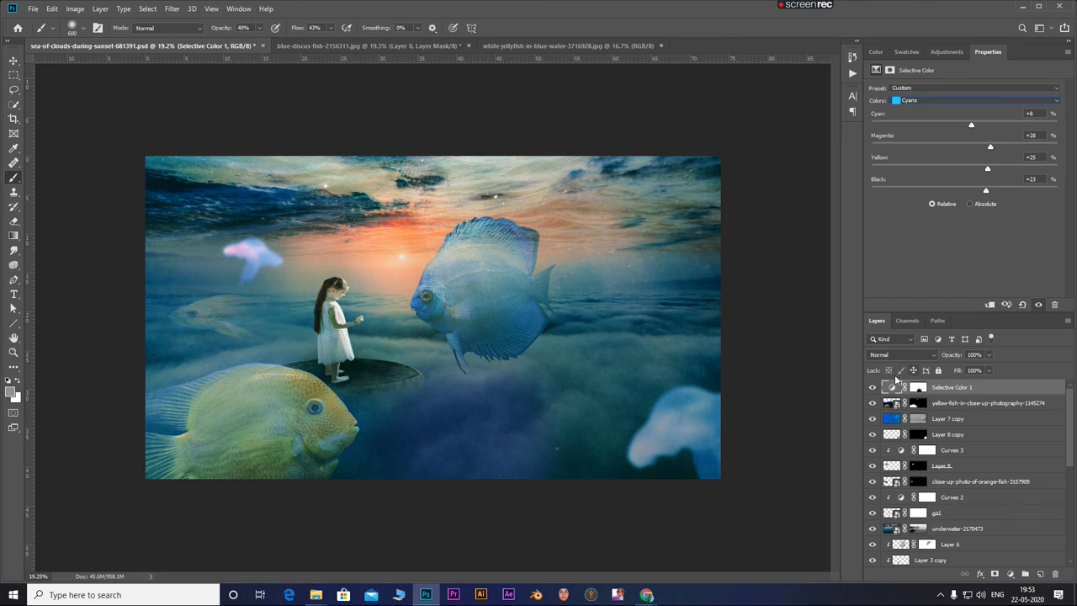
pyautogui.click(872, 387)
pyautogui.click(872, 387)
# Lower Selective Color 1's layer opacity to 75% and its fill to 90%.
pyautogui.click(989, 355)
pyautogui.moveTo(987, 370); pyautogui.dragTo(972, 372)
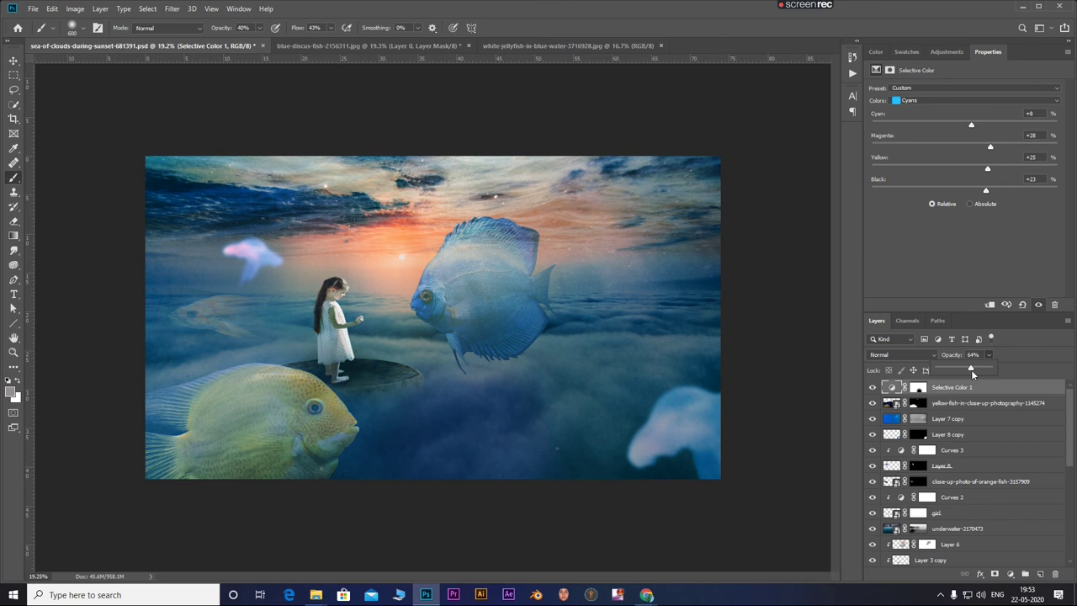
pyautogui.click(977, 354)
pyautogui.write('75')
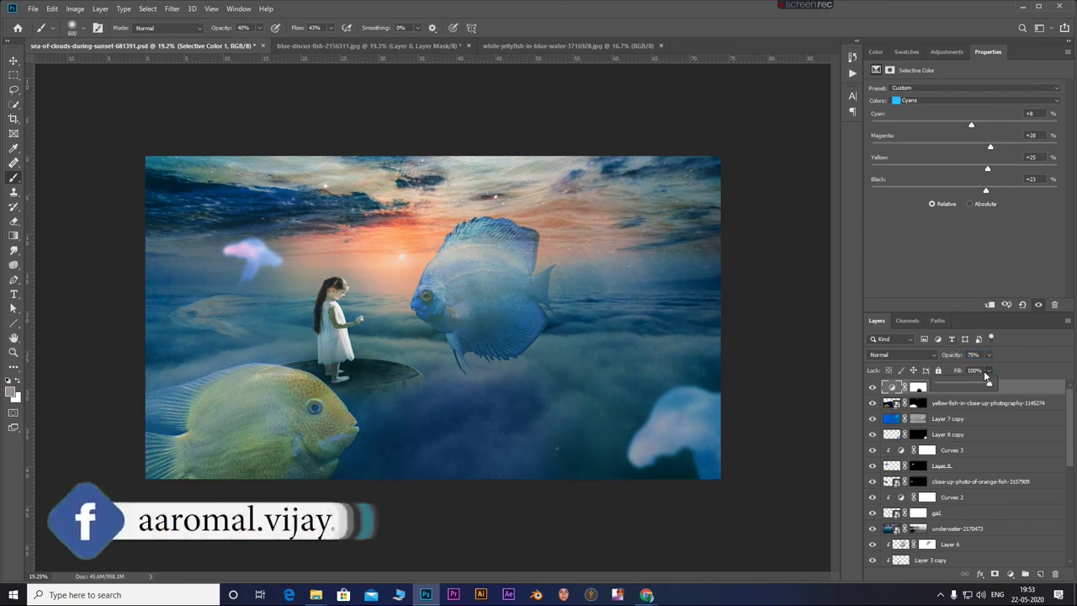
pyautogui.press('Tab')
pyautogui.write('80')
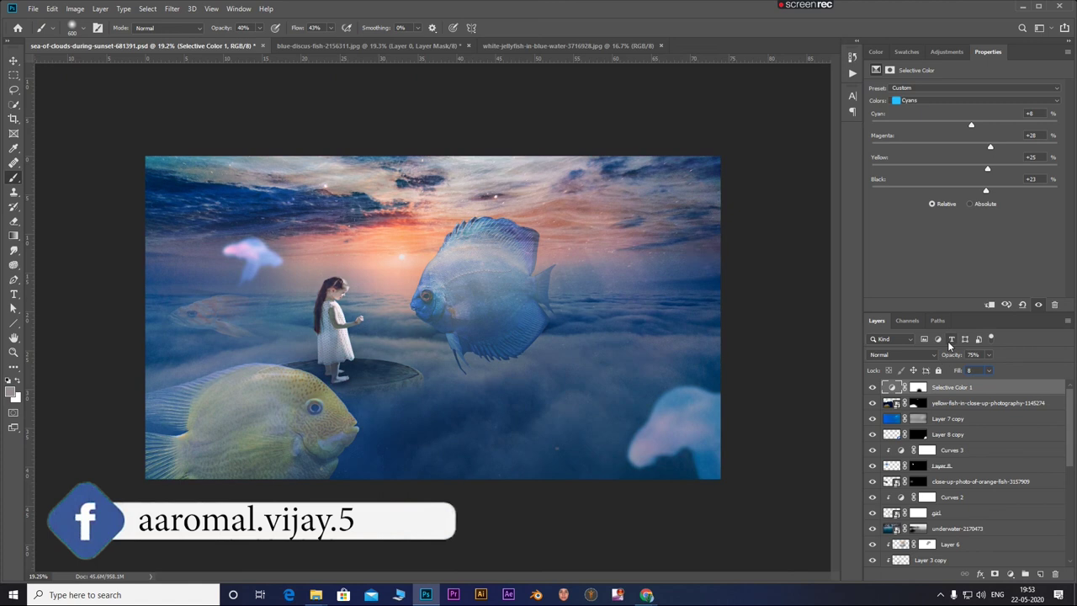
pyautogui.write('90')
pyautogui.press('Return')
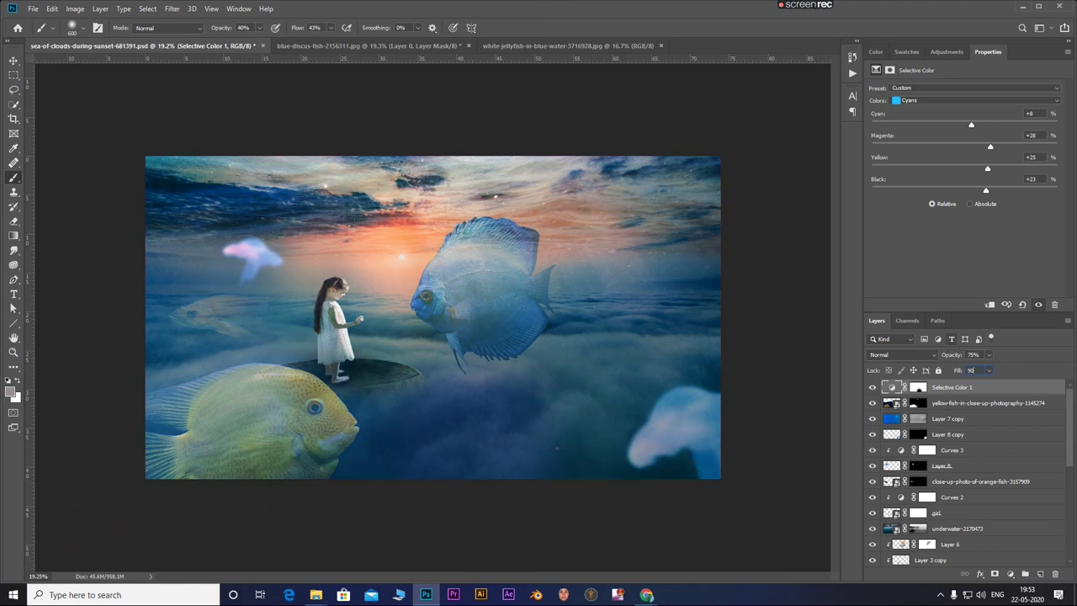
pyautogui.press('Return')
# With Selective Color hidden, stamp an ungraded merged copy of the scene into new Layer 9.
pyautogui.click(991, 403)
pyautogui.click(873, 387)
pyautogui.click(1002, 388)
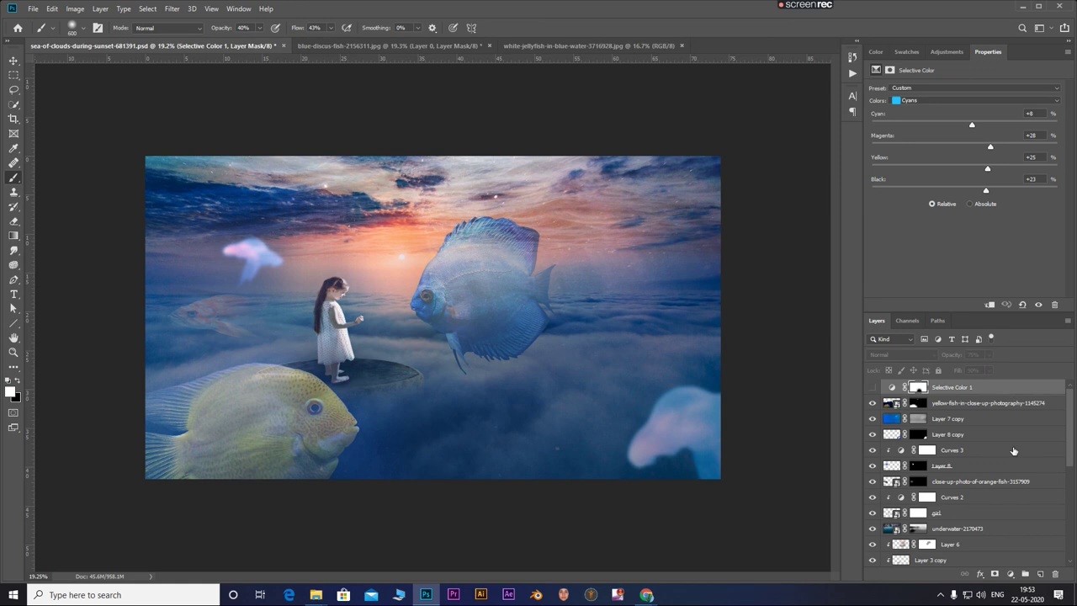
pyautogui.click(1041, 574)
pyautogui.moveTo(968, 404); pyautogui.dragTo(984, 386)
pyautogui.click(950, 408)
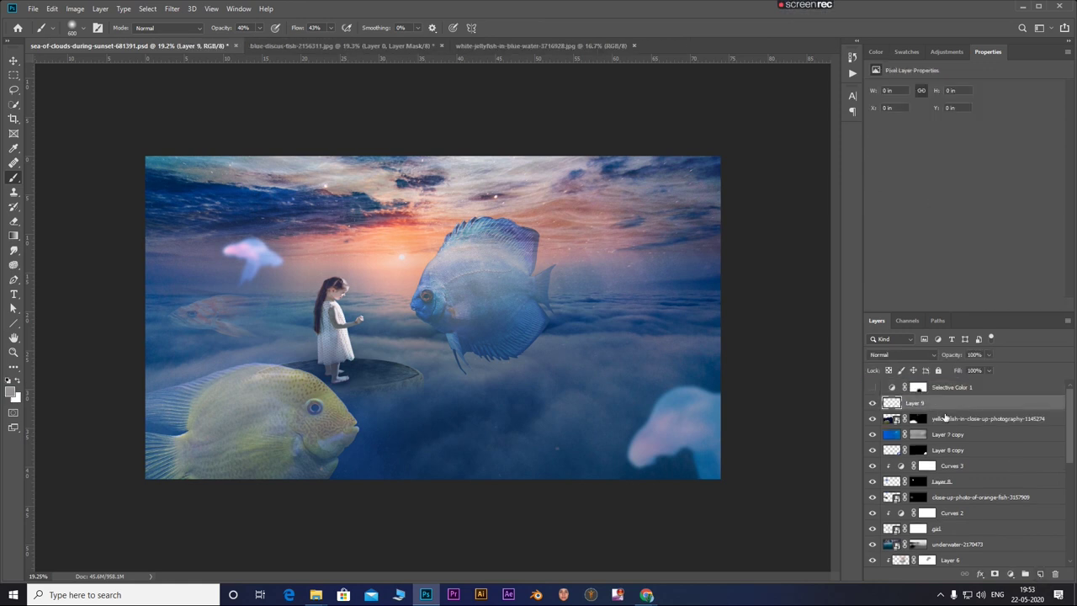
pyautogui.hotkey('ctrl', 'shift', 'alt', 'e')
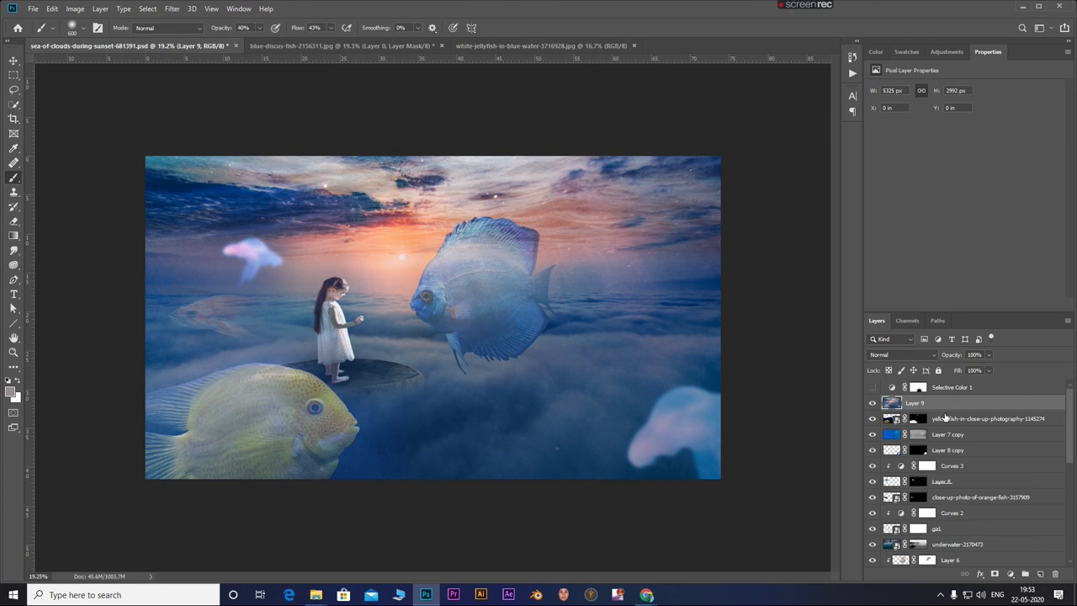
# Re-enable Selective Color, stamp a graded merged copy into Layer 10, and add a Gradient Map.
pyautogui.click(872, 388)
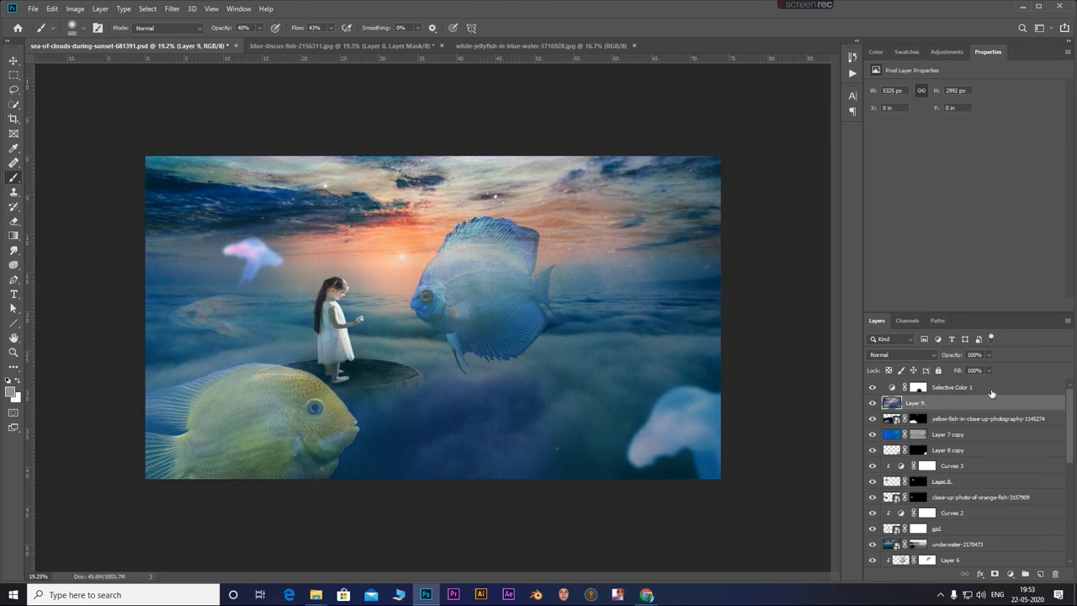
pyautogui.click(990, 392)
pyautogui.click(1039, 574)
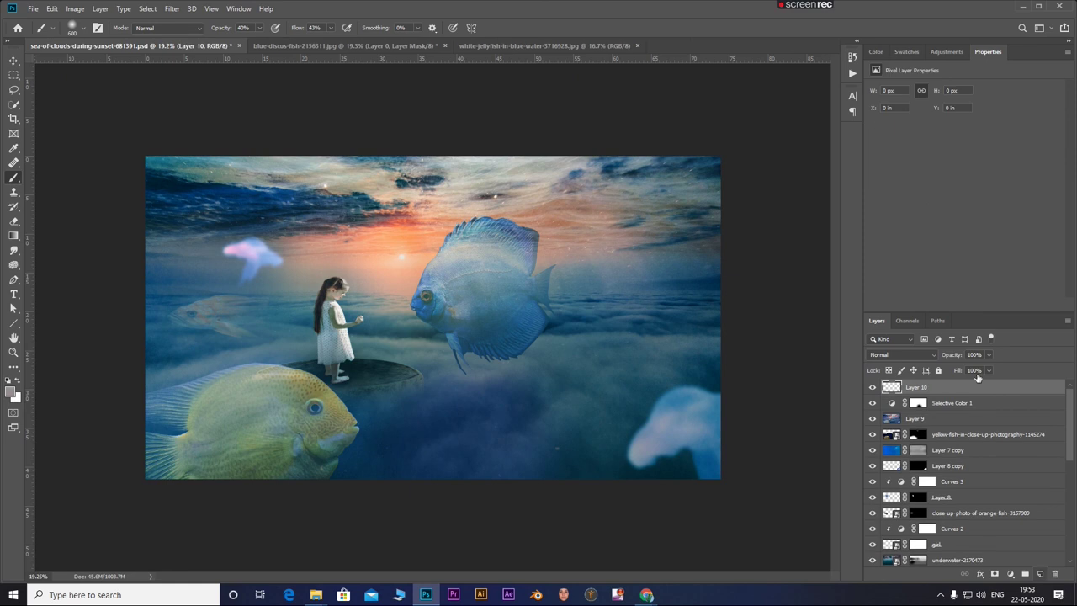
pyautogui.hotkey('ctrl', 'shift', 'alt', 'e')
pyautogui.click(1010, 574)
pyautogui.click(1006, 565)
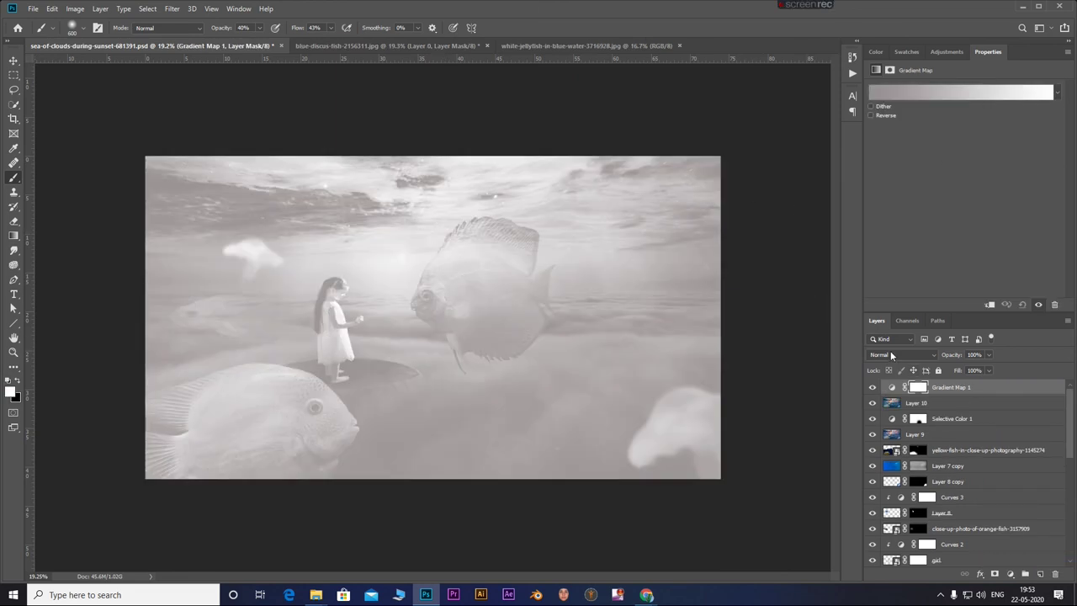
# Set Gradient Map 1 to Soft Light blending with the Copper 1 gradient preset.
pyautogui.click(901, 355)
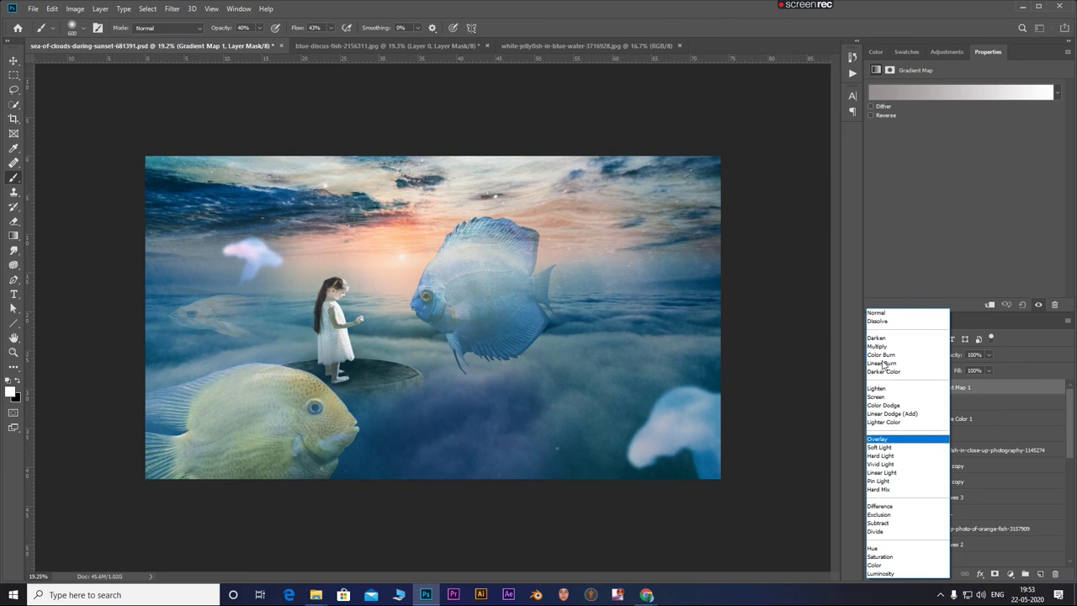
pyautogui.click(880, 447)
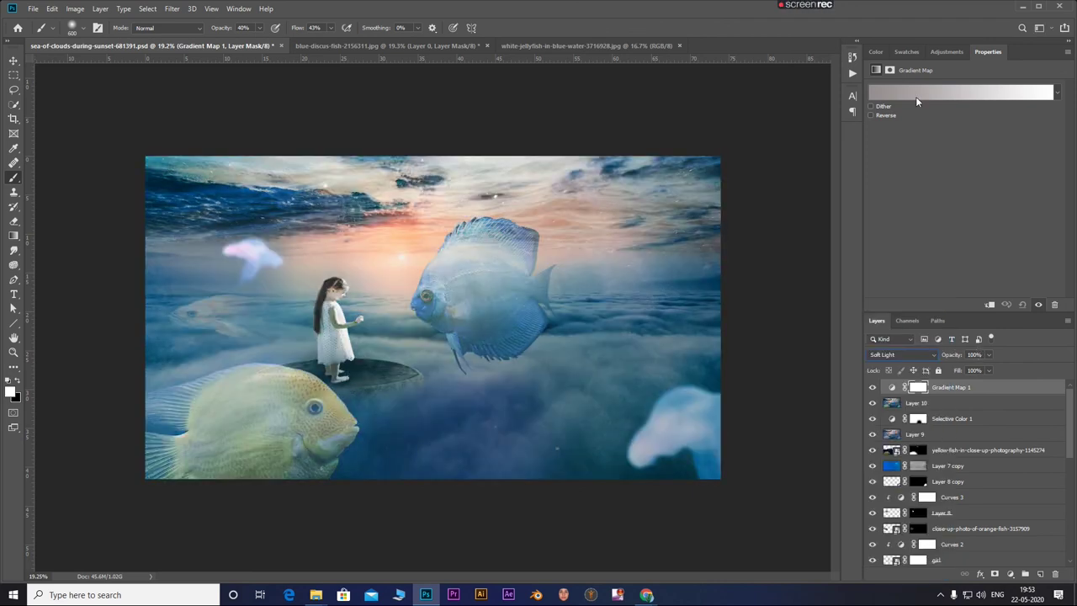
pyautogui.click(918, 92)
pyautogui.click(627, 134)
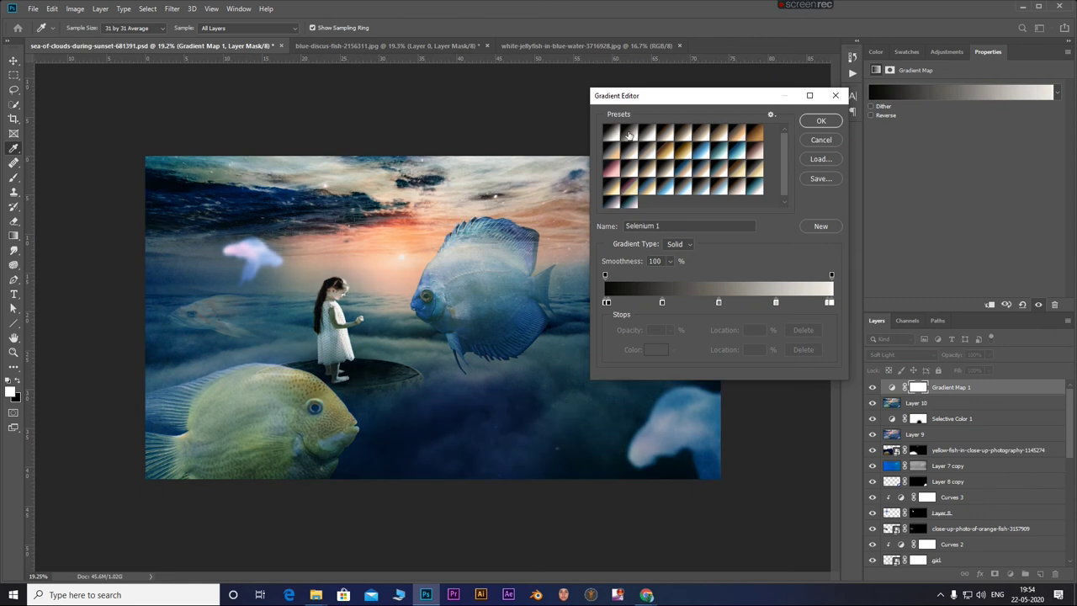
pyautogui.click(665, 165)
pyautogui.click(701, 172)
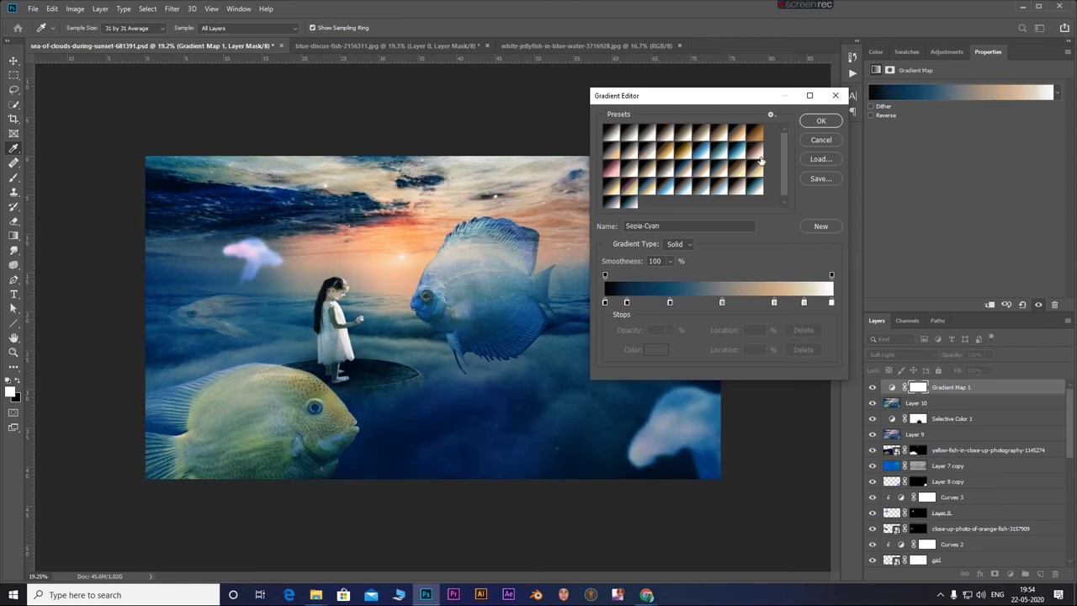
pyautogui.click(761, 158)
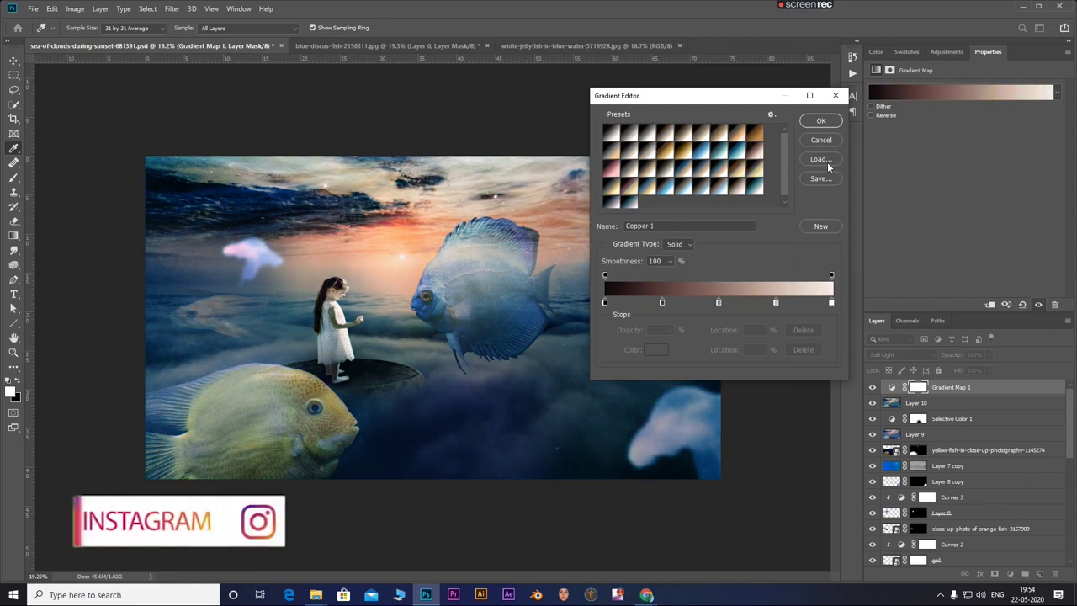
pyautogui.click(821, 120)
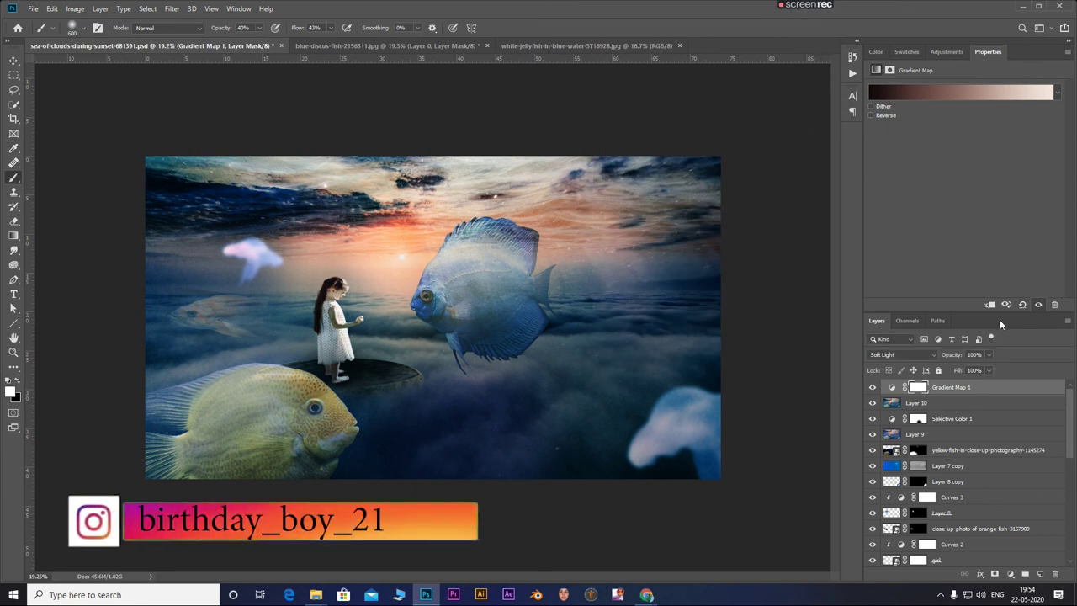
# Lower Gradient Map 1 opacity to 50% and add an empty Layer 11 above it.
pyautogui.click(989, 354)
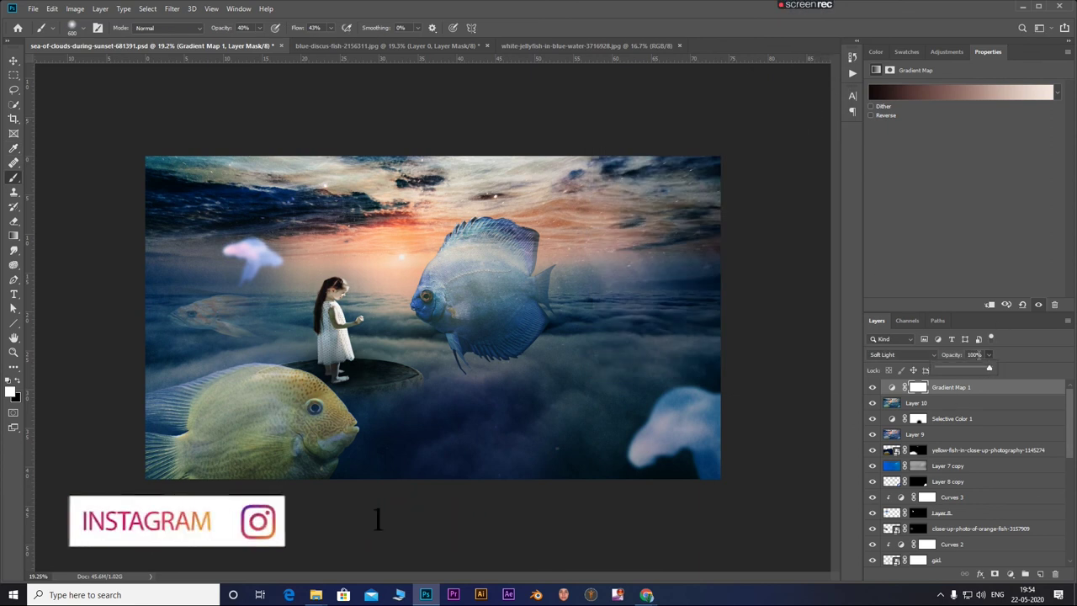
pyautogui.write('50')
pyautogui.press('Return')
pyautogui.write('0')
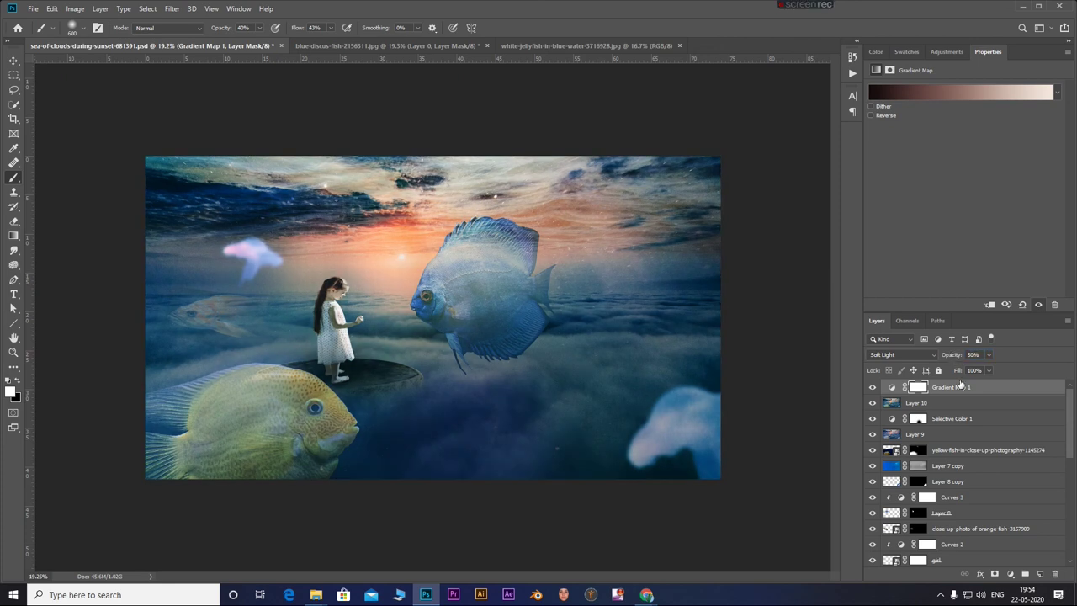
pyautogui.click(1042, 574)
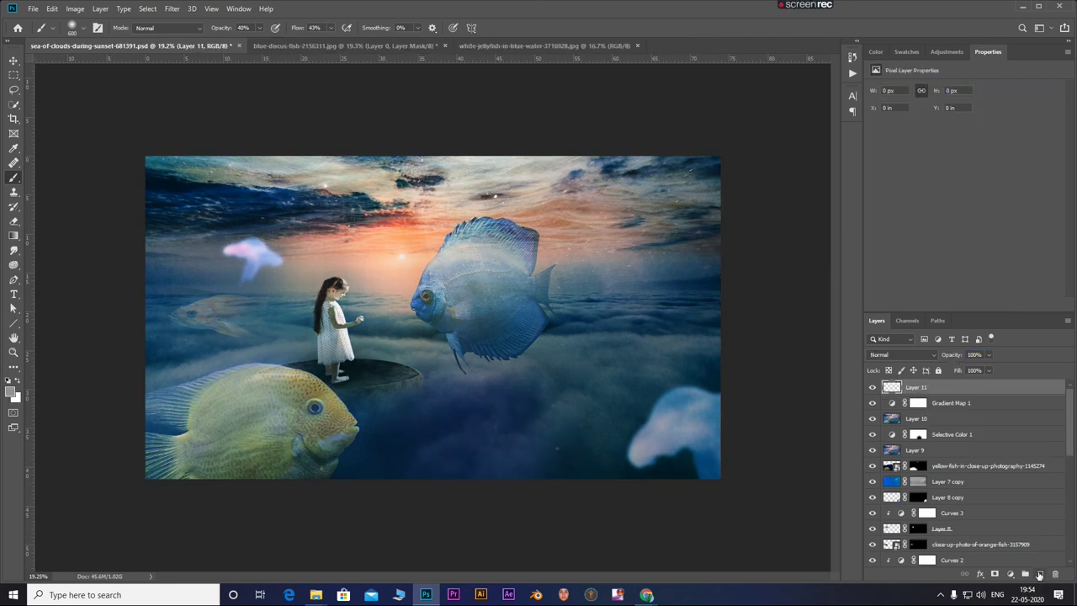
# Stamp the visible image onto Layer 11, then in Camera Raw darken Exposure and adjust Texture.
pyautogui.hotkey('ctrl', 'alt', 'shift', 'e')
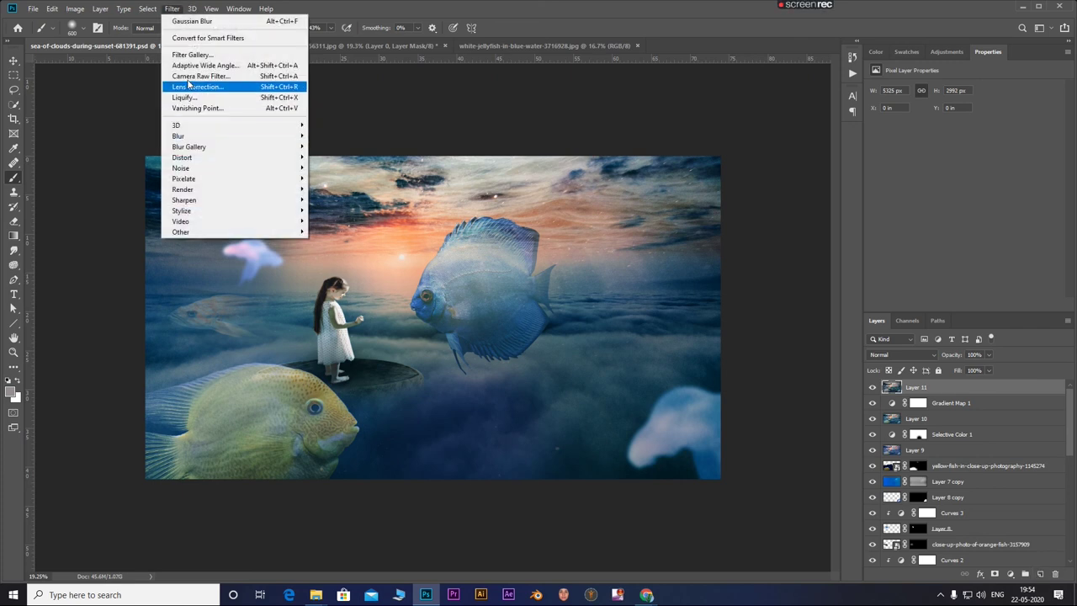
pyautogui.click(200, 76)
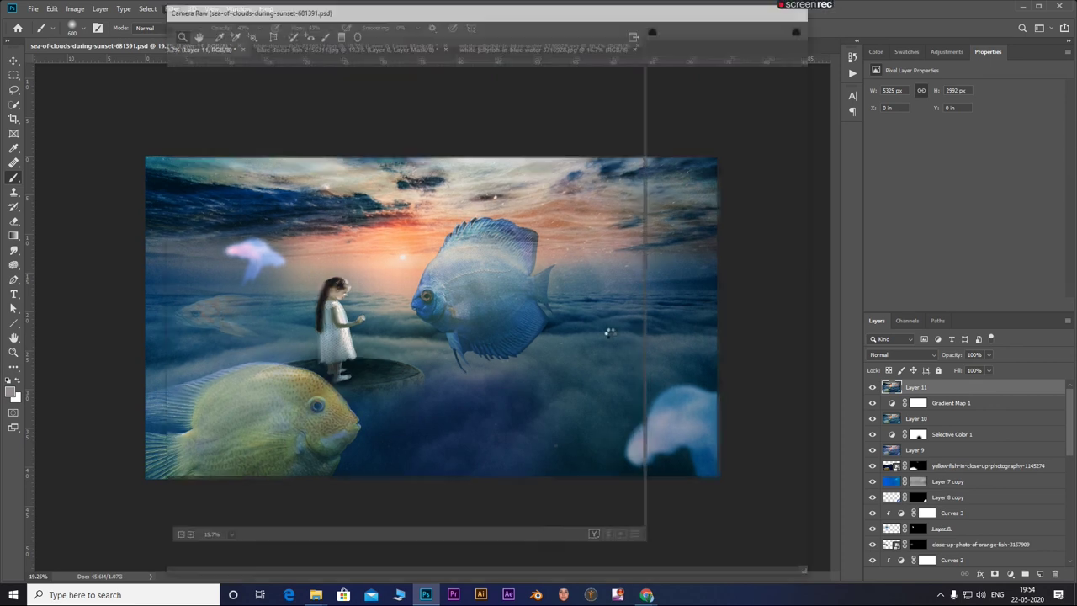
pyautogui.moveTo(728, 270)
pyautogui.mouseDown()
pyautogui.moveTo(709, 289)
pyautogui.moveTo(782, 286)
pyautogui.moveTo(762, 309)
pyautogui.moveTo(747, 305)
pyautogui.moveTo(748, 288)
pyautogui.moveTo(716, 287)
pyautogui.moveTo(678, 324)
pyautogui.moveTo(740, 356)
pyautogui.mouseUp()
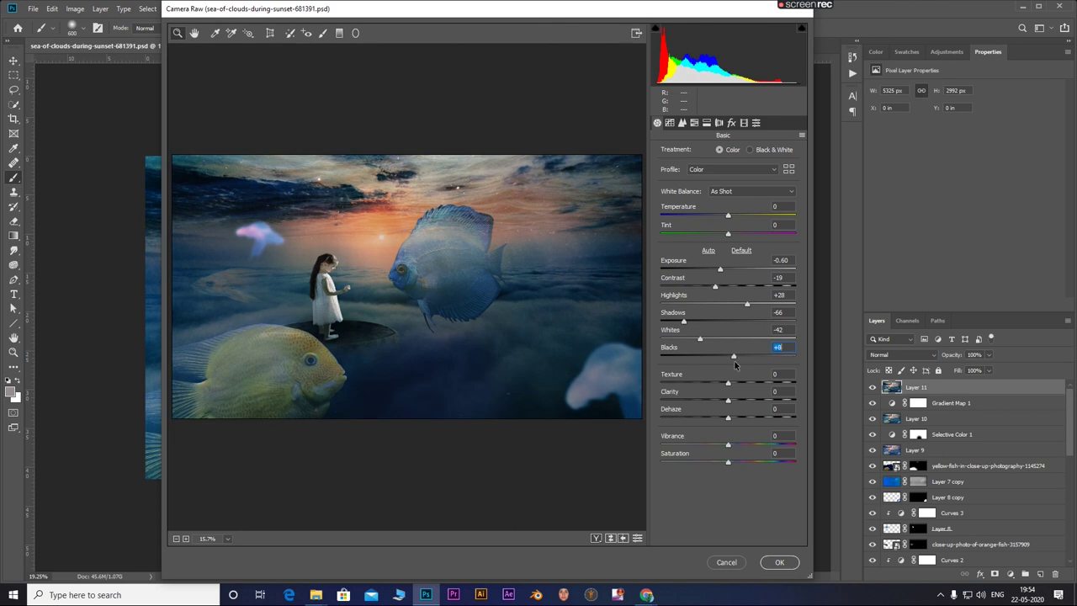
pyautogui.moveTo(728, 383)
pyautogui.mouseDown()
pyautogui.moveTo(778, 391)
pyautogui.moveTo(660, 401)
pyautogui.moveTo(704, 414)
pyautogui.mouseUp()
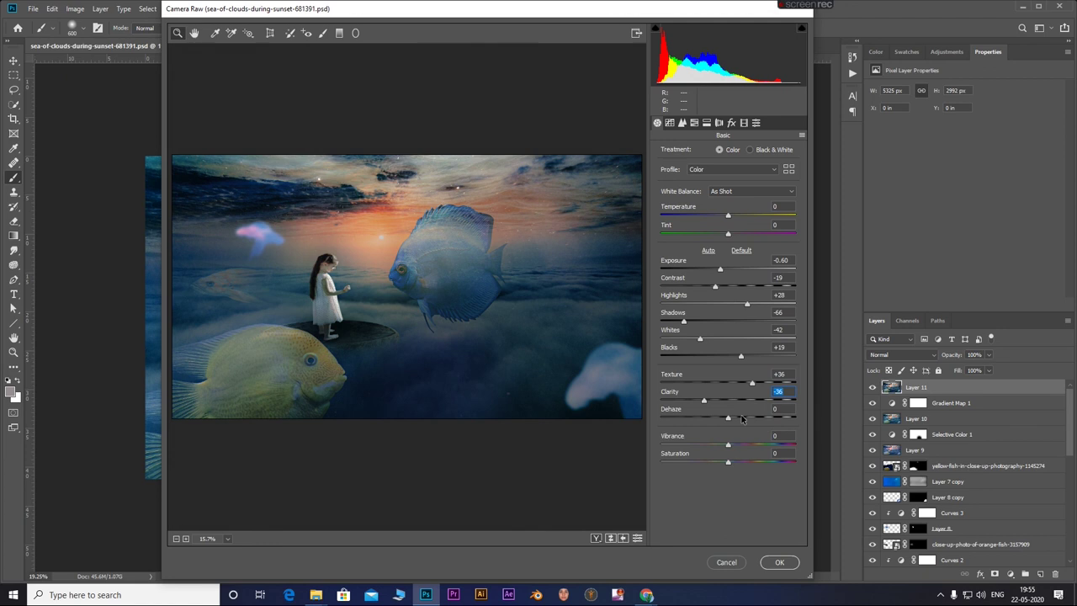
# Set Dehaze slightly negative, raise Vibrance, and cool Temperature to -5 with Tint +1.
pyautogui.moveTo(729, 418)
pyautogui.mouseDown()
pyautogui.moveTo(765, 419)
pyautogui.moveTo(723, 418)
pyautogui.mouseUp()
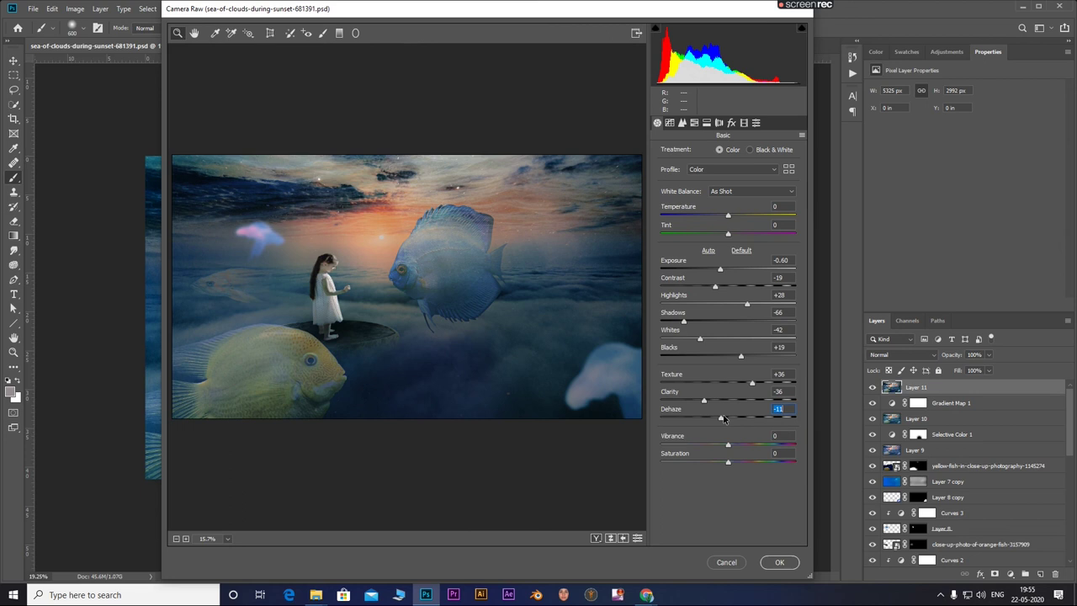
pyautogui.moveTo(725, 419)
pyautogui.mouseDown()
pyautogui.moveTo(741, 447)
pyautogui.moveTo(725, 465)
pyautogui.moveTo(738, 454)
pyautogui.mouseUp()
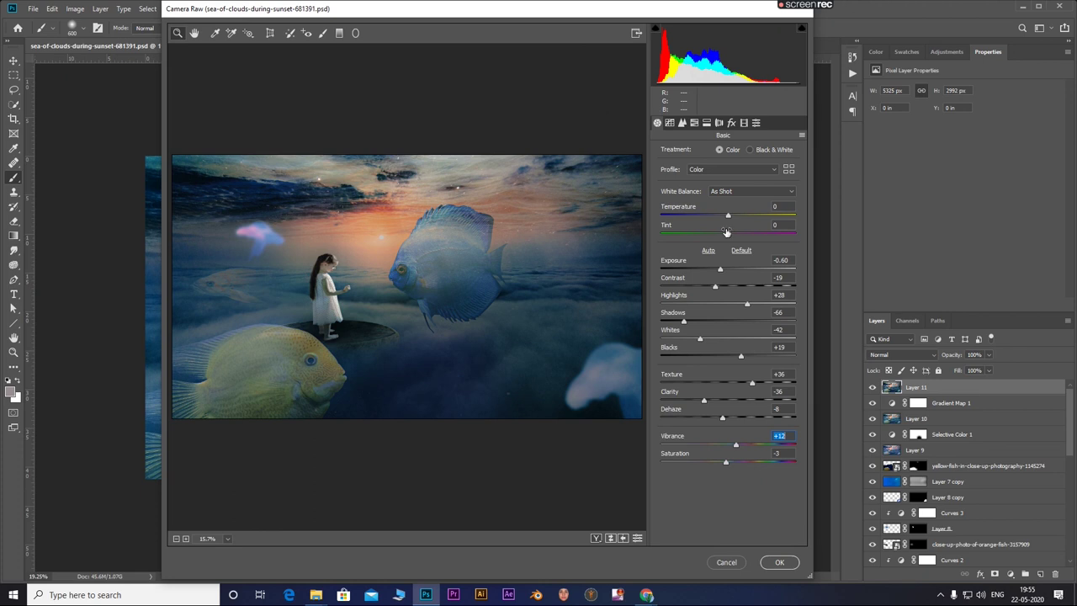
pyautogui.moveTo(728, 217)
pyautogui.mouseDown()
pyautogui.moveTo(664, 224)
pyautogui.moveTo(726, 229)
pyautogui.mouseUp()
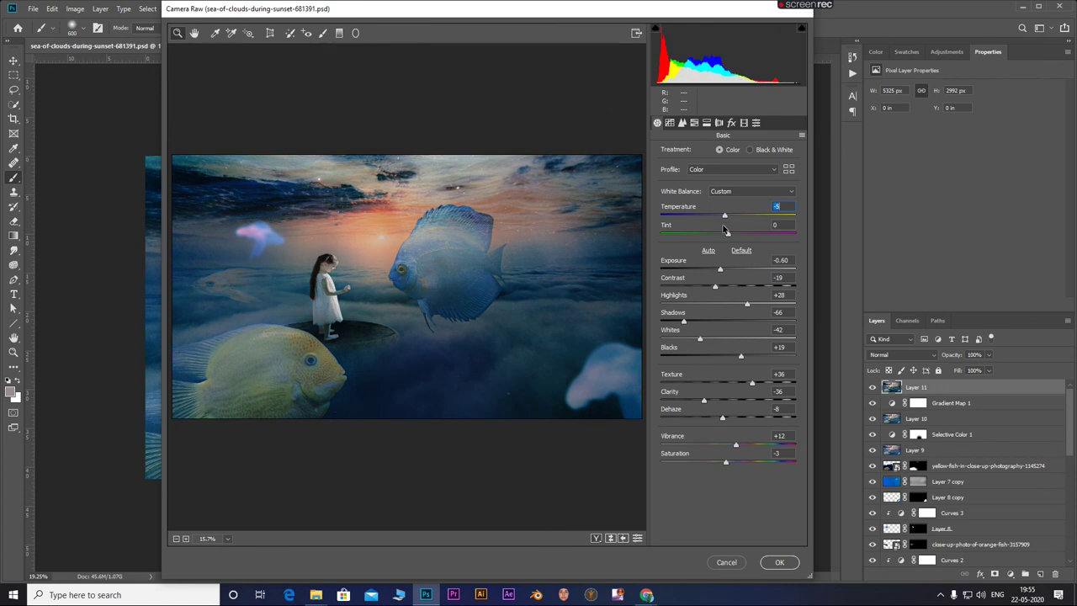
pyautogui.moveTo(737, 237); pyautogui.dragTo(728, 241)
# Shape a Camera Raw tone curve that lifts the shadows and raises the black point for a matte look.
pyautogui.click(669, 123)
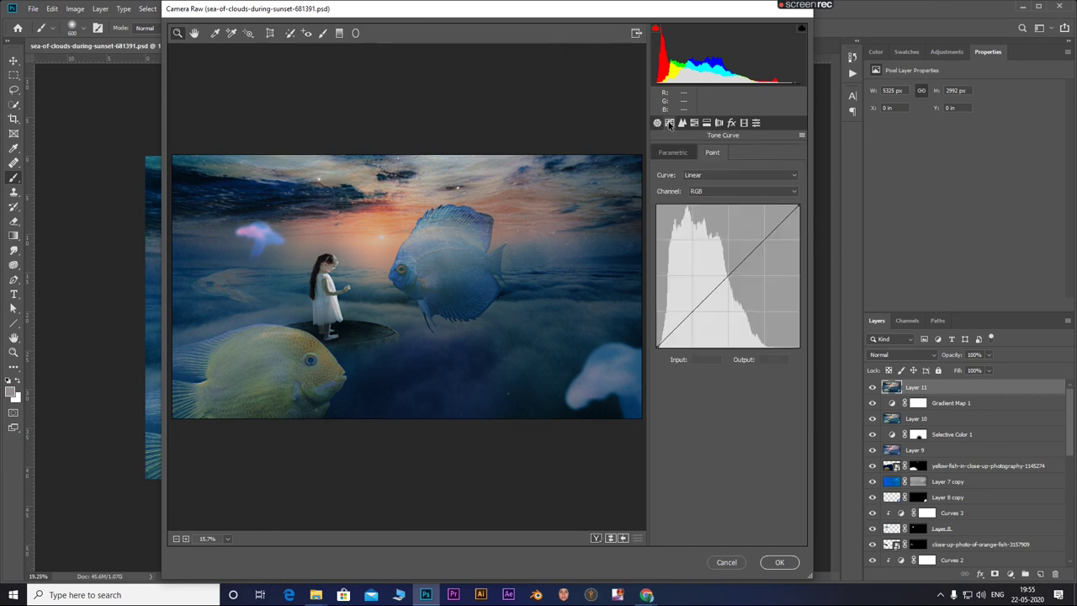
pyautogui.moveTo(659, 345)
pyautogui.mouseDown()
pyautogui.moveTo(675, 315)
pyautogui.moveTo(679, 324)
pyautogui.moveTo(691, 312)
pyautogui.mouseUp()
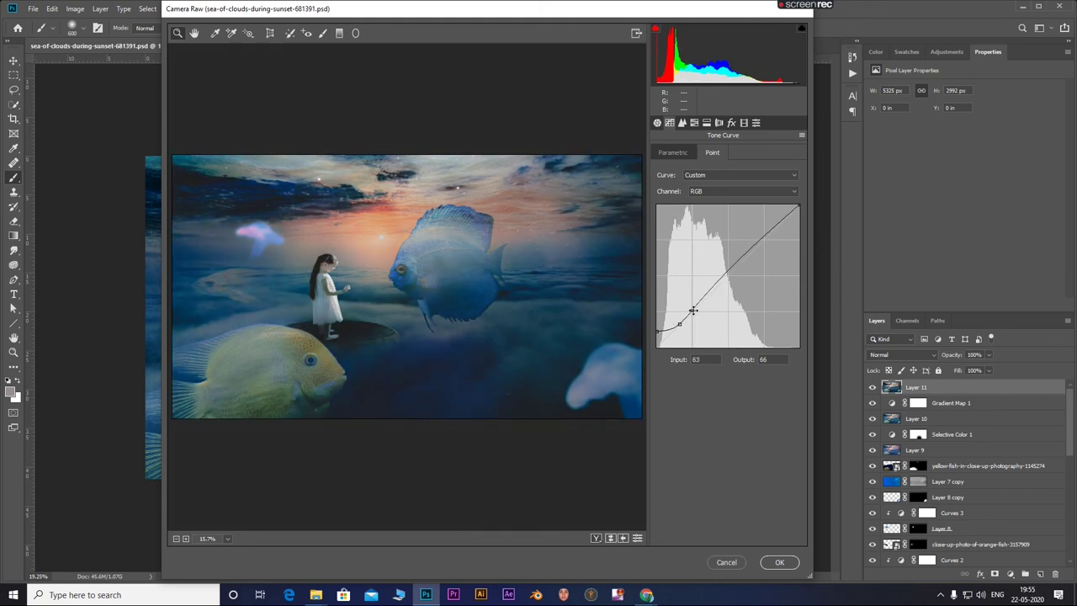
pyautogui.click(729, 274)
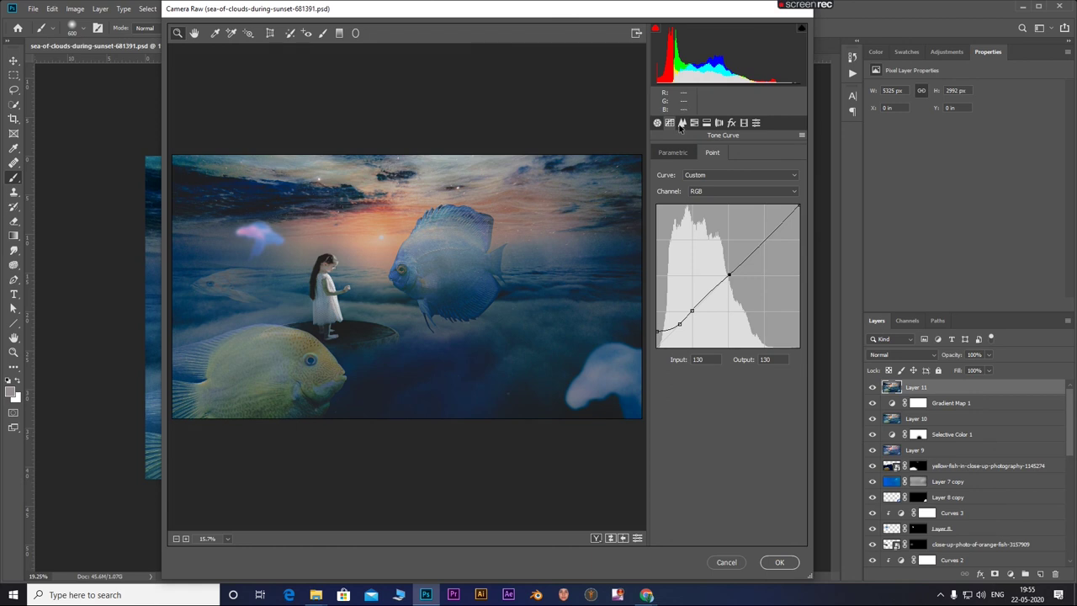
pyautogui.moveTo(656, 332)
pyautogui.mouseDown()
pyautogui.moveTo(655, 346)
pyautogui.moveTo(657, 334)
pyautogui.mouseUp()
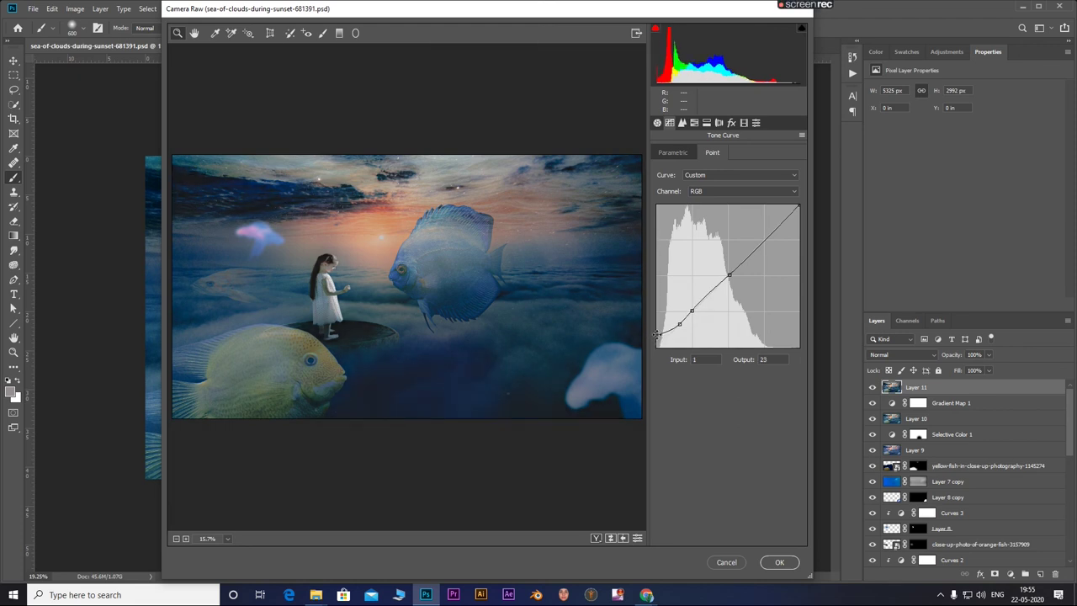
# Set noise reduction to Luminance 32, Color 20 and Color Detail 96.
pyautogui.click(682, 122)
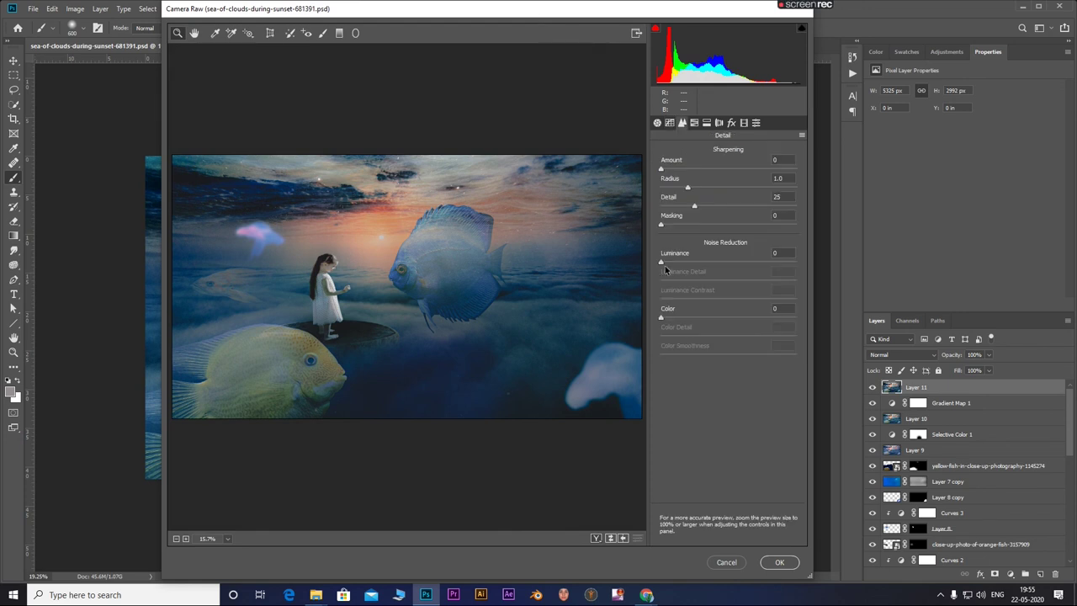
pyautogui.moveTo(663, 264)
pyautogui.mouseDown()
pyautogui.moveTo(749, 269)
pyautogui.moveTo(682, 275)
pyautogui.moveTo(729, 300)
pyautogui.mouseUp()
pyautogui.moveTo(680, 262); pyautogui.dragTo(707, 268)
pyautogui.moveTo(661, 319); pyautogui.dragTo(791, 337)
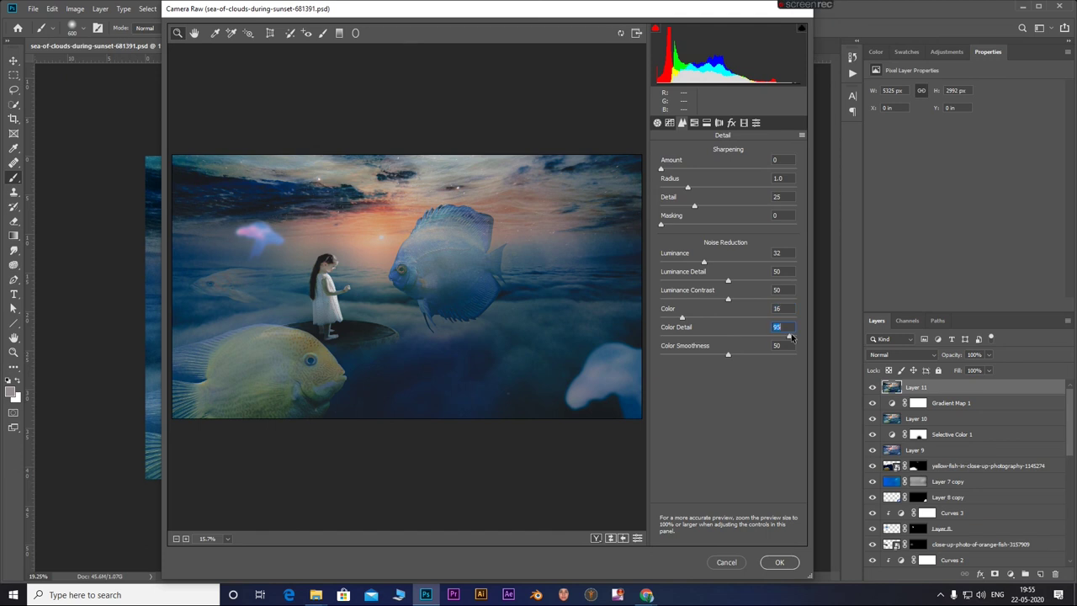
pyautogui.click(762, 313)
pyautogui.write('20')
pyautogui.click(695, 124)
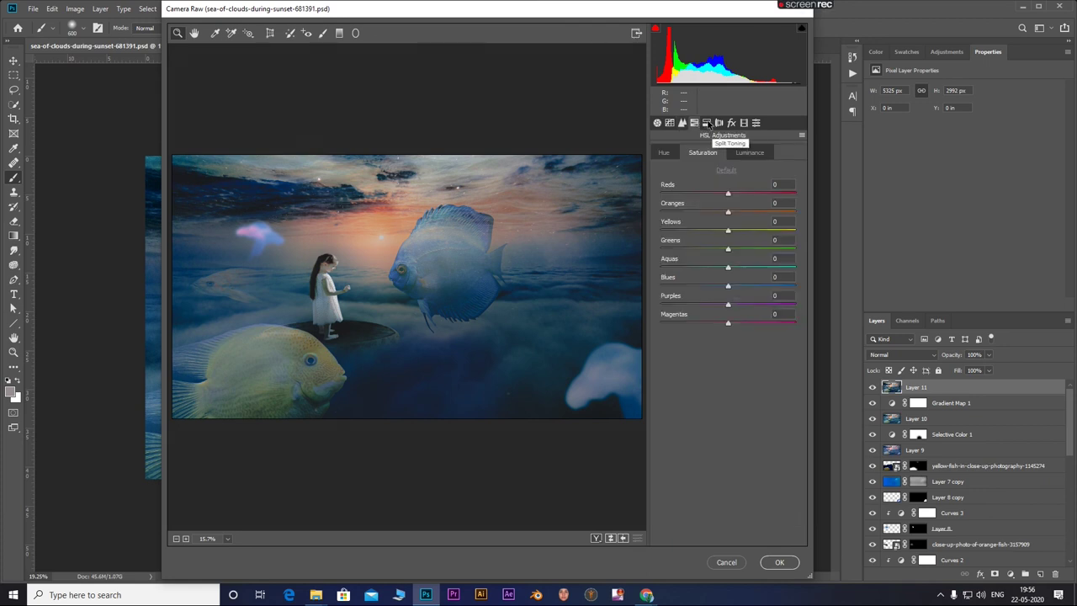
# Raise HSL saturation of Oranges to +16 and Reds to +30.
pyautogui.click(709, 124)
pyautogui.click(695, 124)
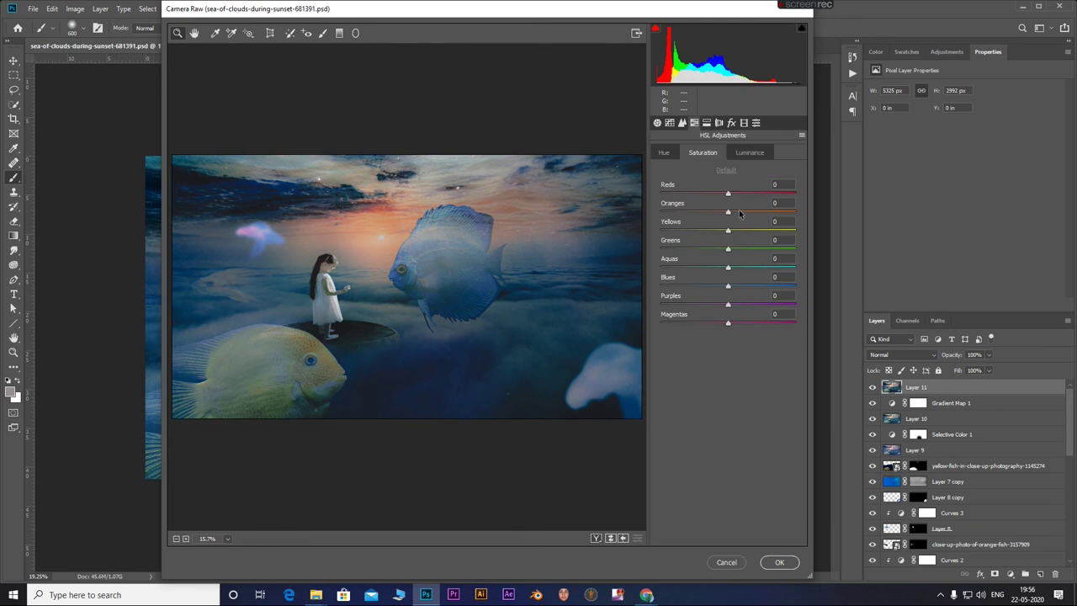
pyautogui.moveTo(728, 212)
pyautogui.mouseDown()
pyautogui.moveTo(767, 215)
pyautogui.moveTo(738, 216)
pyautogui.moveTo(655, 256)
pyautogui.moveTo(714, 249)
pyautogui.mouseUp()
pyautogui.click(751, 199)
pyautogui.moveTo(735, 196); pyautogui.dragTo(749, 196)
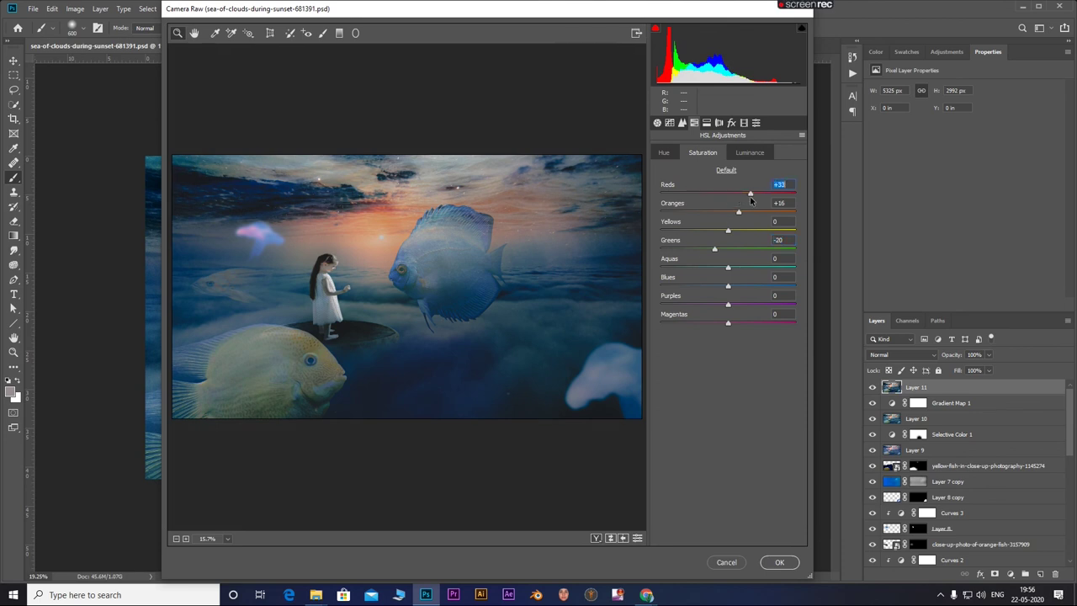
# Shift HSL hues: Aquas to +39, Purples to -100, and Yellows strongly negative.
pyautogui.click(664, 152)
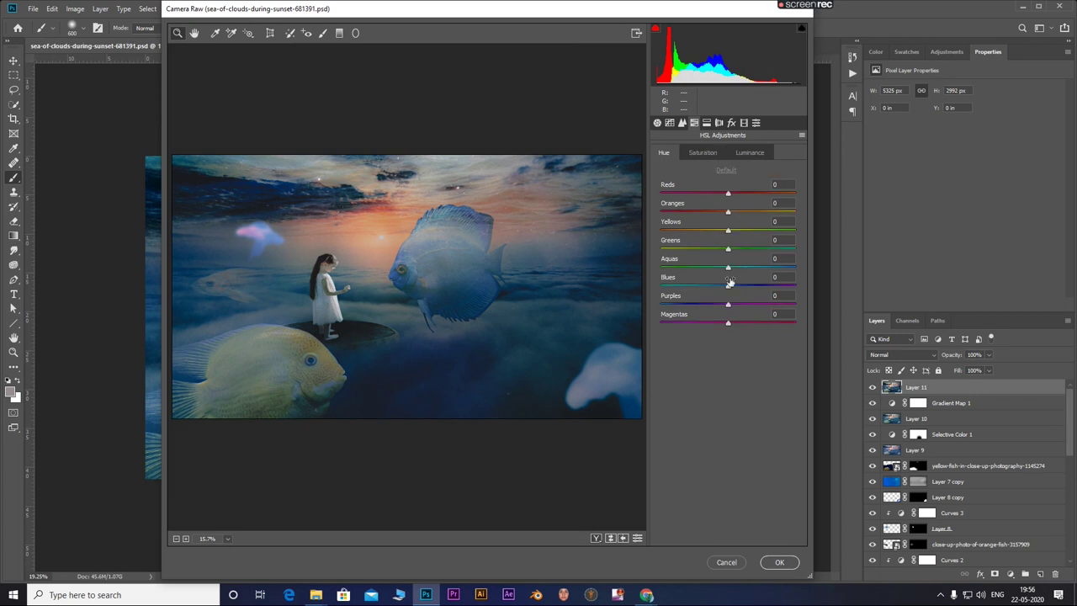
pyautogui.moveTo(728, 287)
pyautogui.mouseDown()
pyautogui.moveTo(715, 287)
pyautogui.moveTo(730, 289)
pyautogui.mouseUp()
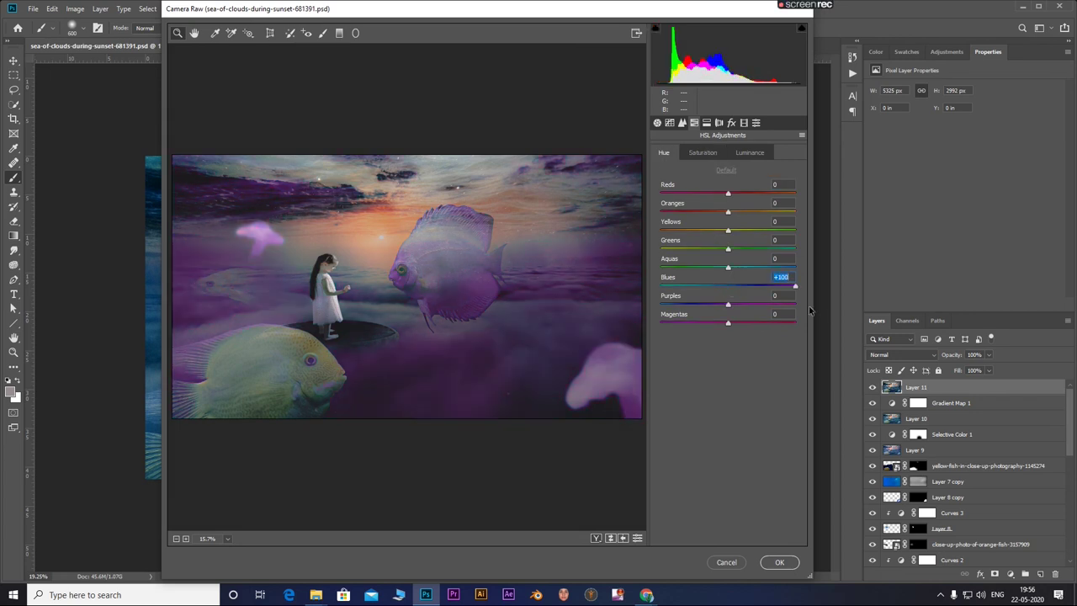
pyautogui.moveTo(751, 266); pyautogui.dragTo(757, 271)
pyautogui.click(729, 305)
pyautogui.moveTo(696, 308); pyautogui.dragTo(663, 306)
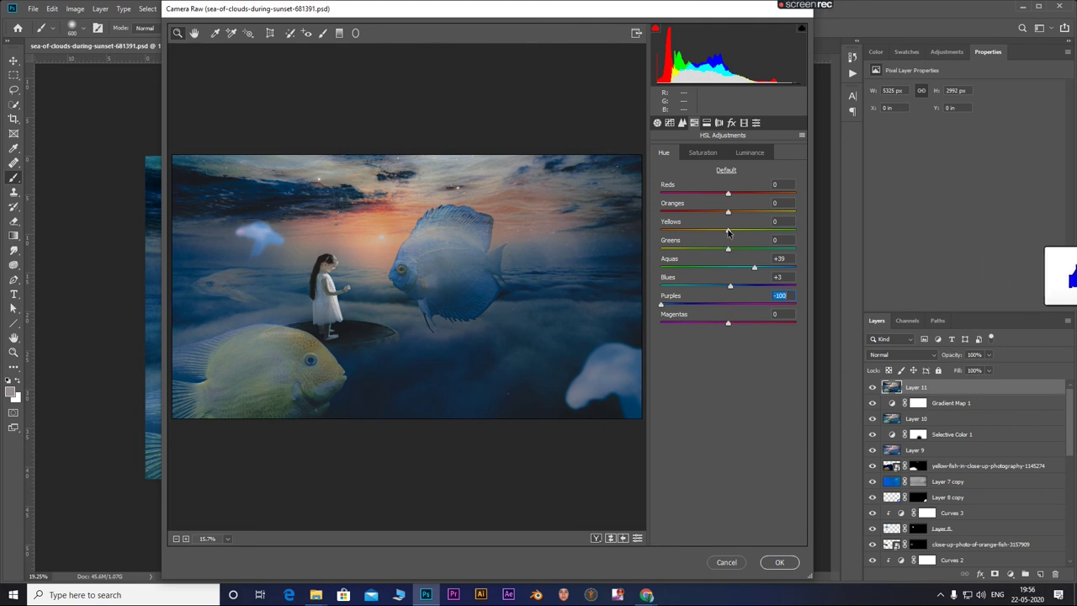
pyautogui.click(729, 231)
pyautogui.moveTo(729, 230); pyautogui.dragTo(641, 233)
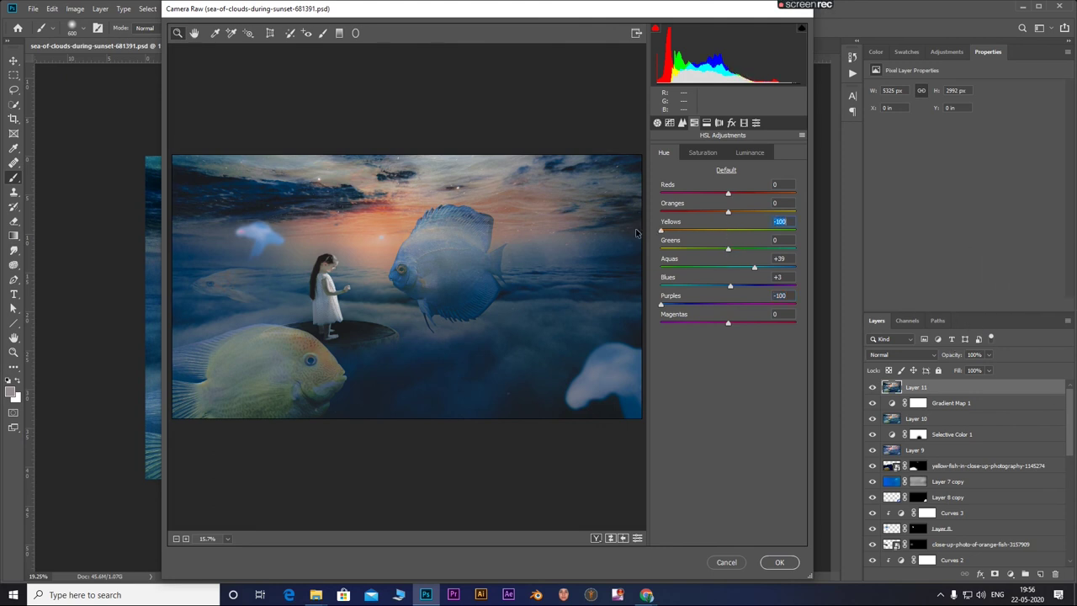
pyautogui.moveTo(716, 237); pyautogui.dragTo(748, 245)
pyautogui.write('-99')
pyautogui.press('Return')
# Boost Yellows saturation, shift the Greens hue to -100, and slightly desaturate Greens and Blues.
pyautogui.click(703, 152)
pyautogui.moveTo(729, 231)
pyautogui.mouseDown()
pyautogui.moveTo(761, 232)
pyautogui.moveTo(730, 232)
pyautogui.moveTo(777, 250)
pyautogui.moveTo(709, 251)
pyautogui.mouseUp()
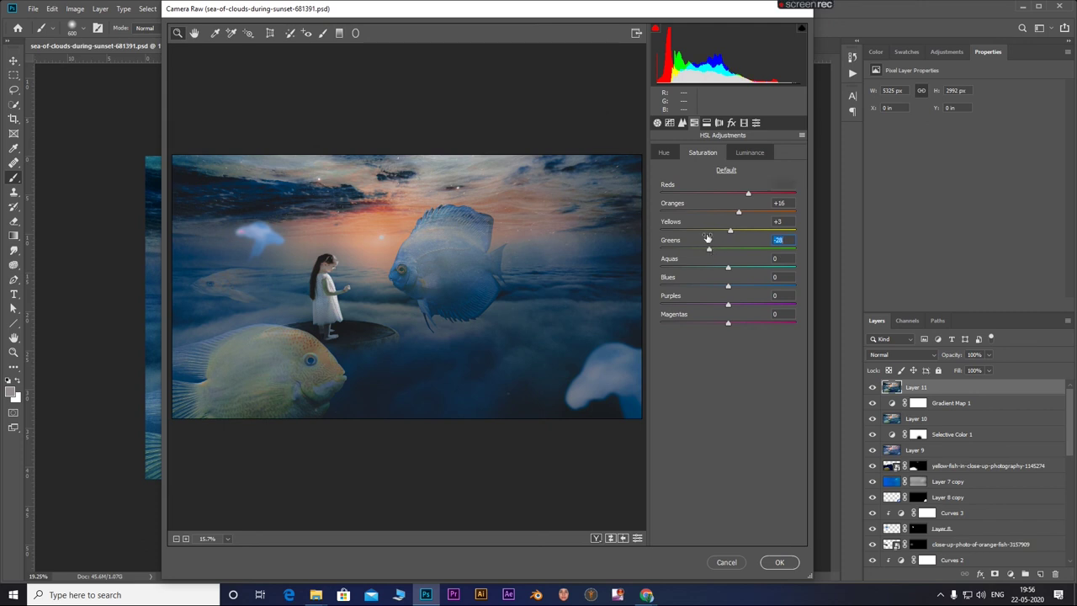
pyautogui.click(664, 152)
pyautogui.moveTo(729, 251); pyautogui.dragTo(641, 255)
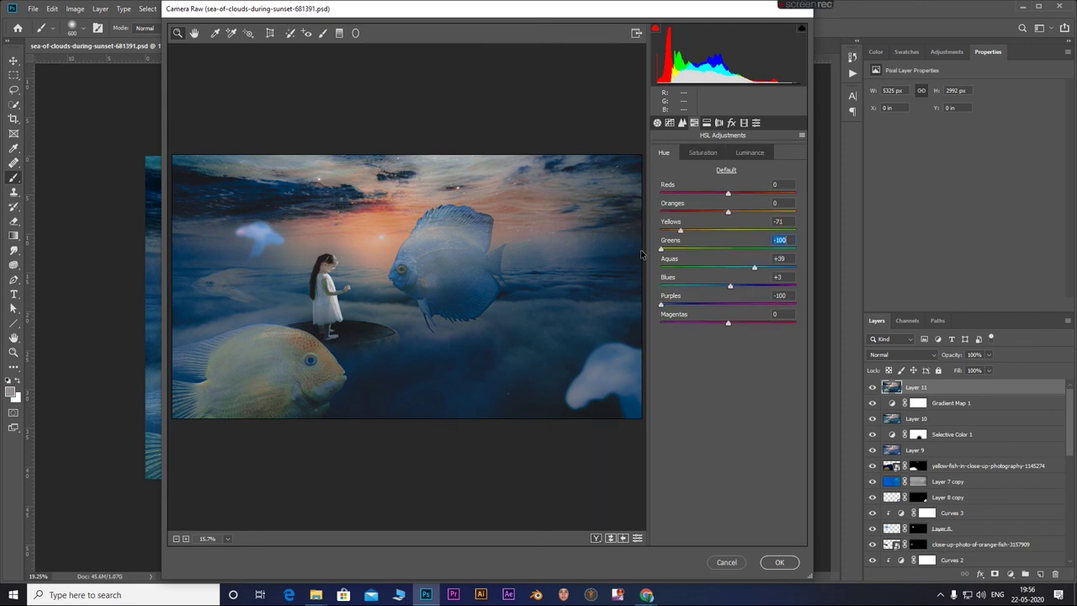
pyautogui.click(703, 154)
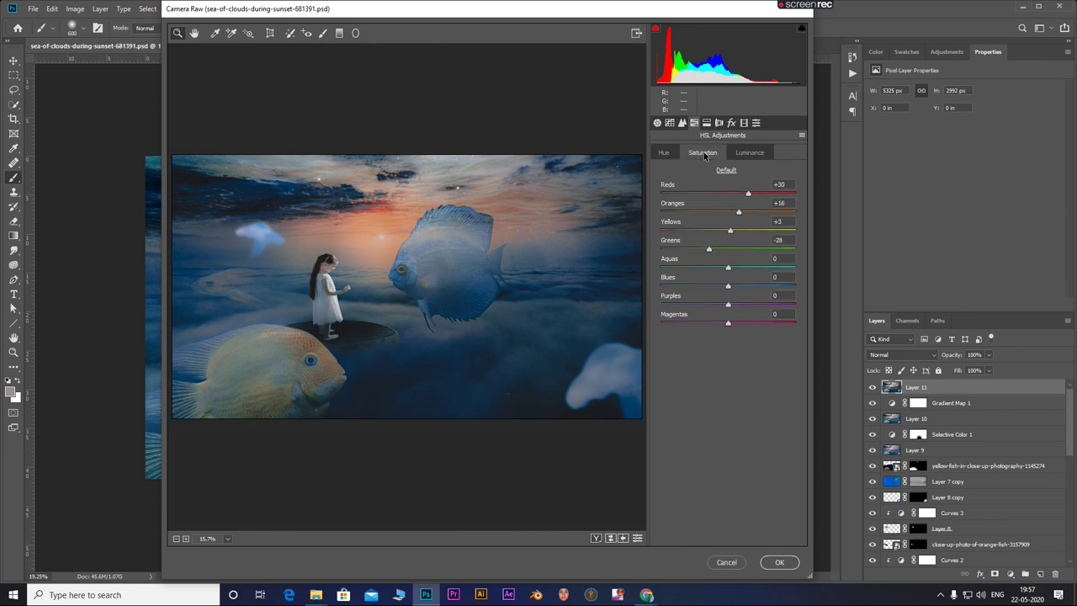
pyautogui.moveTo(709, 253); pyautogui.dragTo(722, 263)
pyautogui.moveTo(728, 287)
pyautogui.mouseDown()
pyautogui.moveTo(717, 287)
pyautogui.moveTo(729, 287)
pyautogui.mouseUp()
pyautogui.click(664, 152)
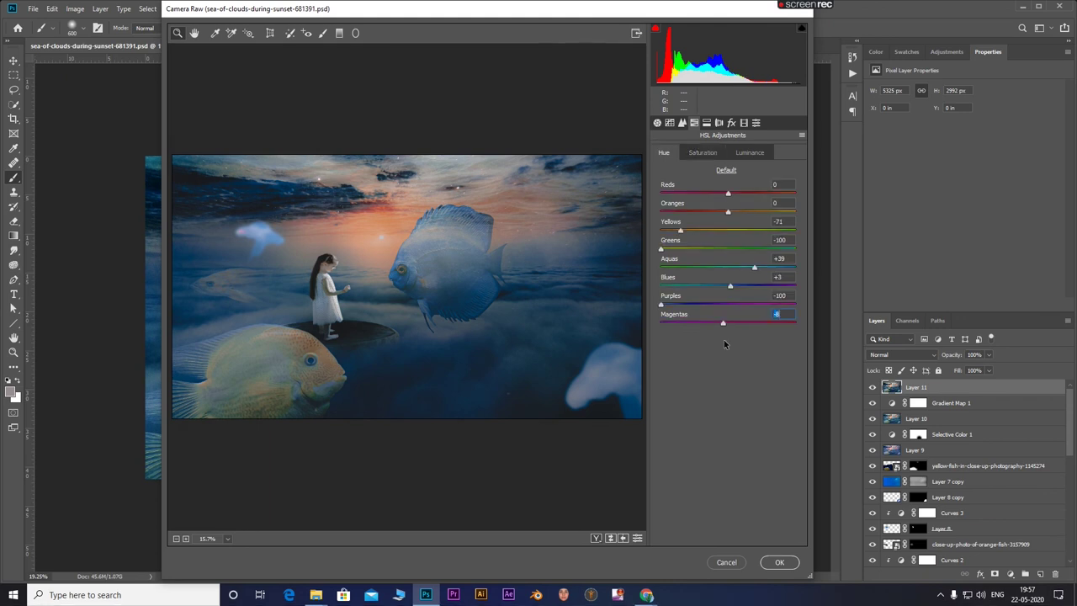
# Add split toning with balance toward shadows, a shadow tint hue and warmer highlights.
pyautogui.click(707, 123)
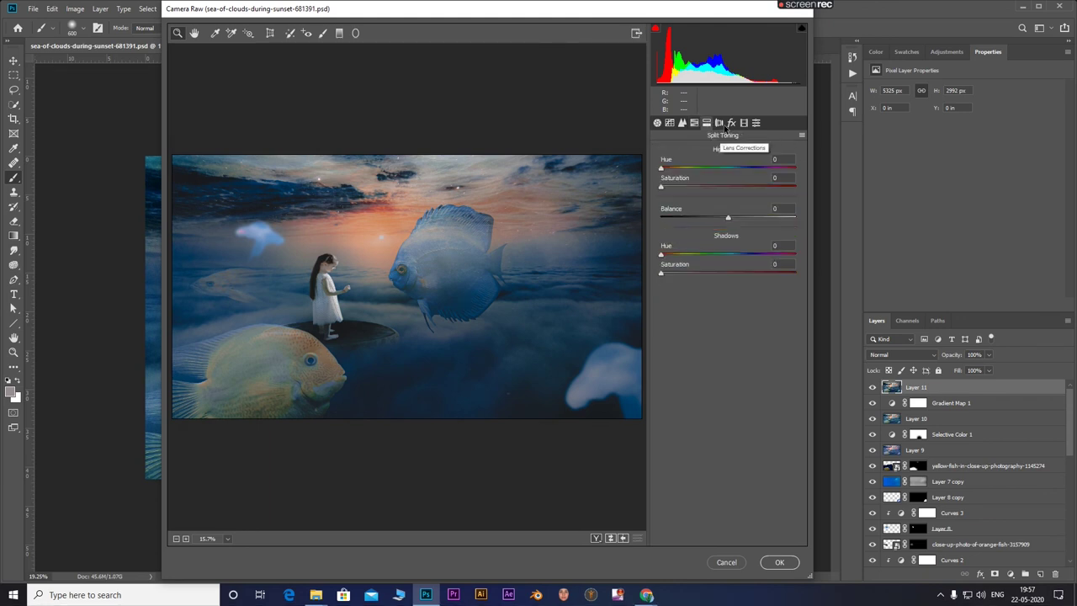
pyautogui.moveTo(729, 220); pyautogui.dragTo(717, 218)
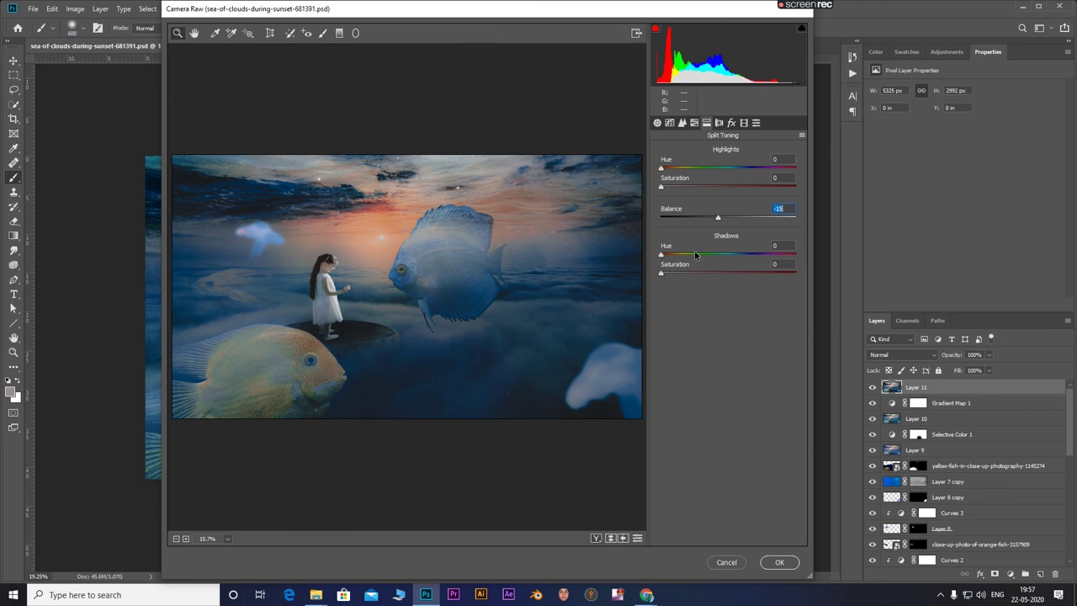
pyautogui.moveTo(662, 254)
pyautogui.mouseDown()
pyautogui.moveTo(682, 255)
pyautogui.moveTo(667, 275)
pyautogui.moveTo(745, 254)
pyautogui.mouseUp()
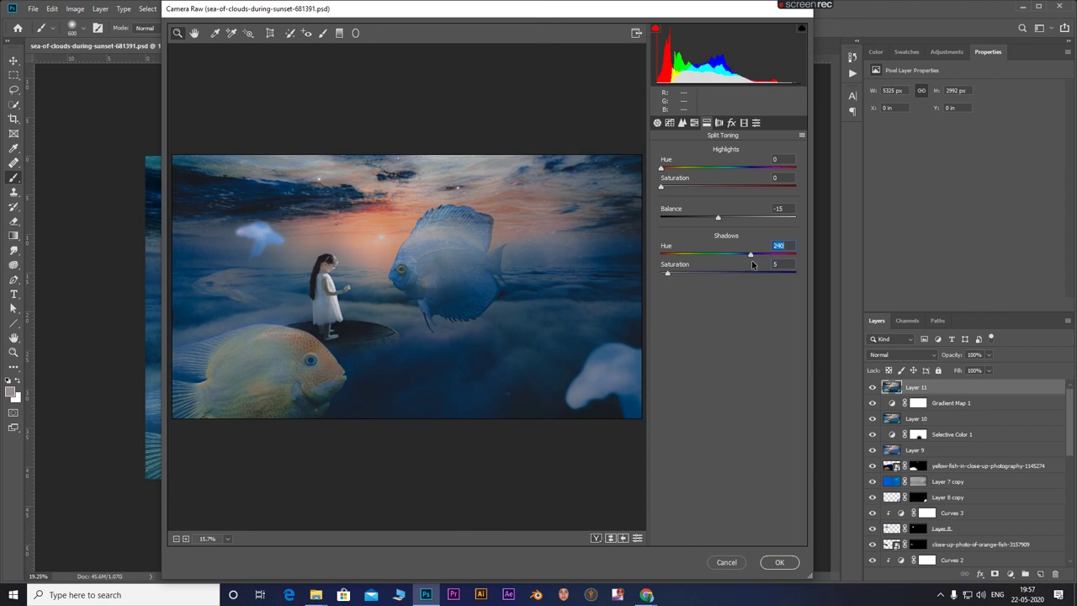
pyautogui.moveTo(664, 172)
pyautogui.mouseDown()
pyautogui.moveTo(740, 217)
pyautogui.moveTo(698, 236)
pyautogui.mouseUp()
# Apply a lens vignette with Amount -100 and Midpoint 56.
pyautogui.click(719, 122)
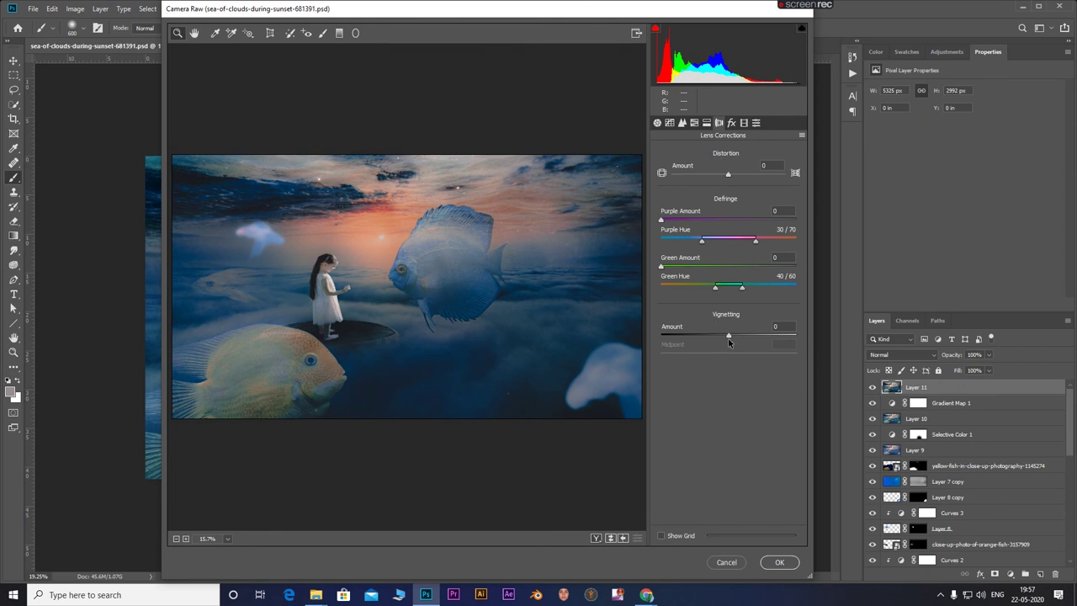
pyautogui.moveTo(728, 337); pyautogui.dragTo(615, 328)
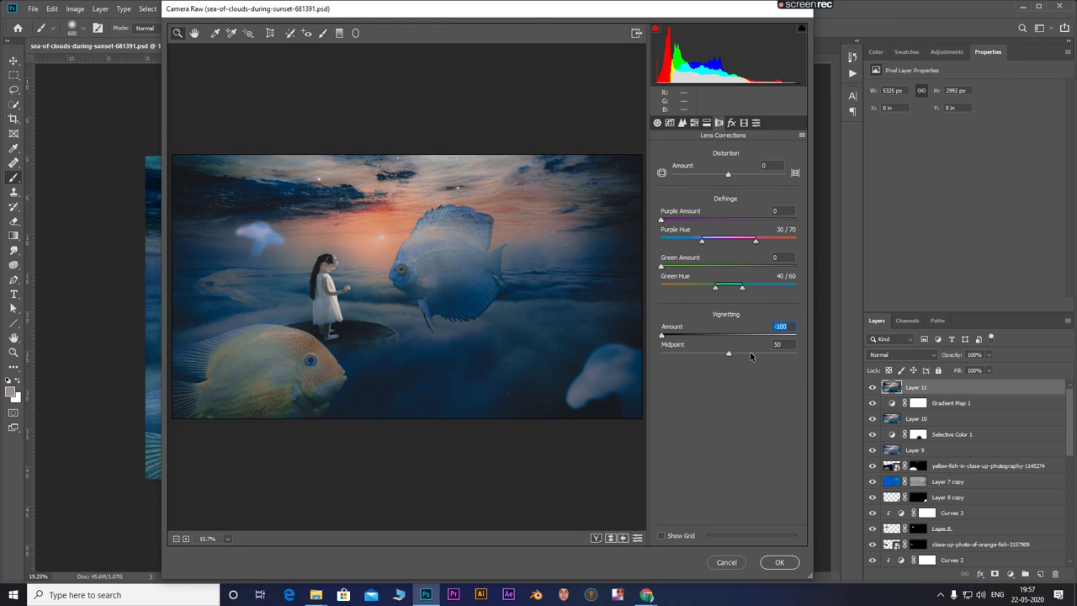
pyautogui.moveTo(729, 354)
pyautogui.mouseDown()
pyautogui.moveTo(654, 356)
pyautogui.moveTo(702, 364)
pyautogui.mouseUp()
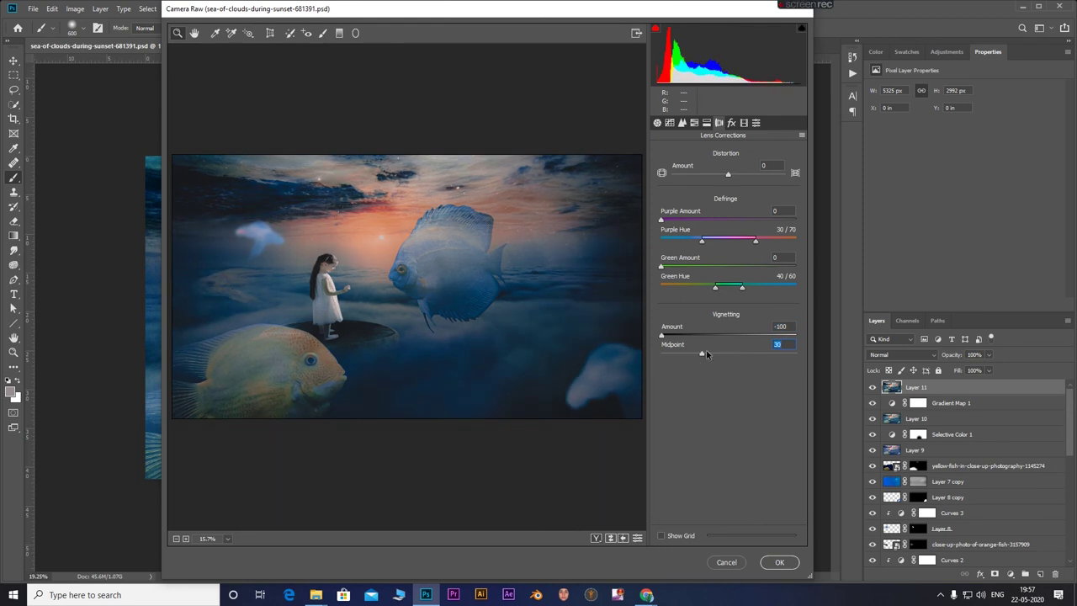
pyautogui.moveTo(701, 353); pyautogui.dragTo(738, 353)
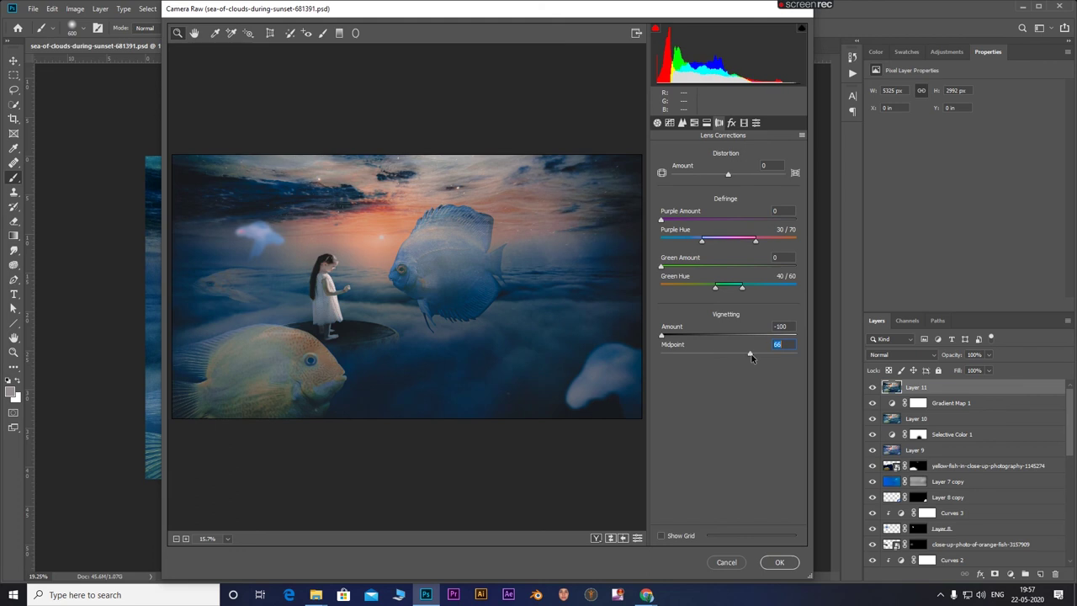
pyautogui.click(731, 123)
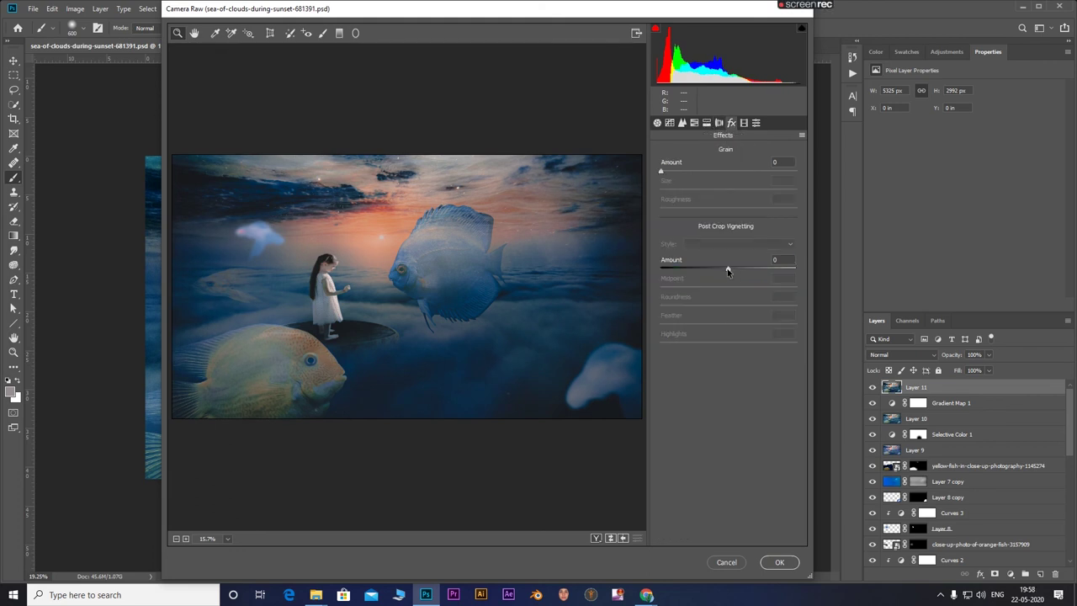
# Set post-crop vignetting to Amount -23, Midpoint 80, Roundness +100, Feather 100.
pyautogui.moveTo(728, 271); pyautogui.dragTo(686, 274)
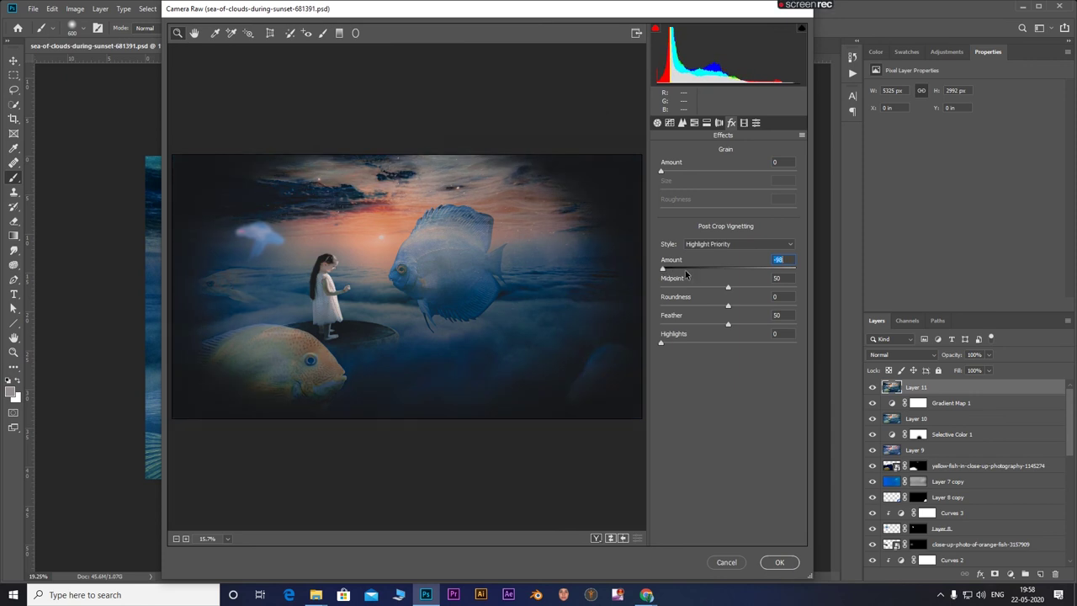
pyautogui.click(686, 274)
pyautogui.moveTo(729, 308); pyautogui.dragTo(809, 315)
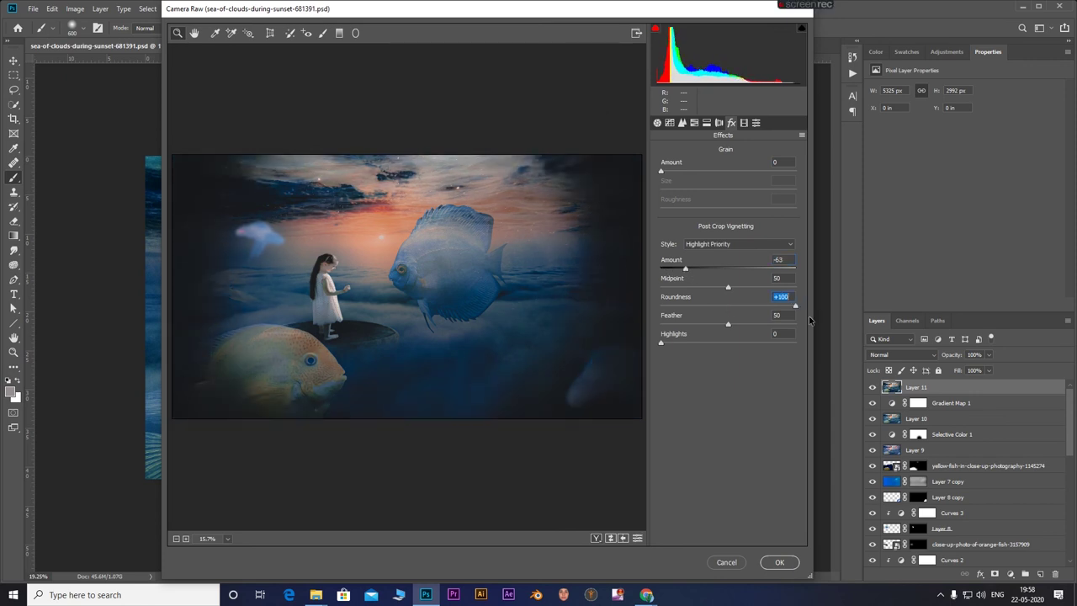
pyautogui.moveTo(754, 291)
pyautogui.mouseDown()
pyautogui.moveTo(801, 300)
pyautogui.moveTo(770, 306)
pyautogui.moveTo(838, 333)
pyautogui.mouseUp()
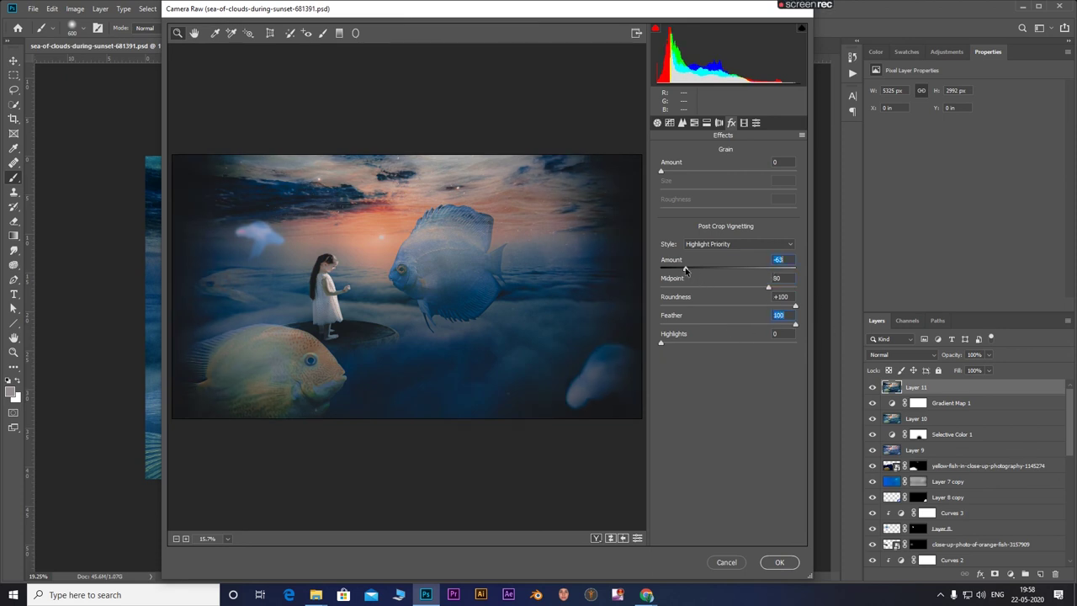
pyautogui.moveTo(686, 270); pyautogui.dragTo(713, 269)
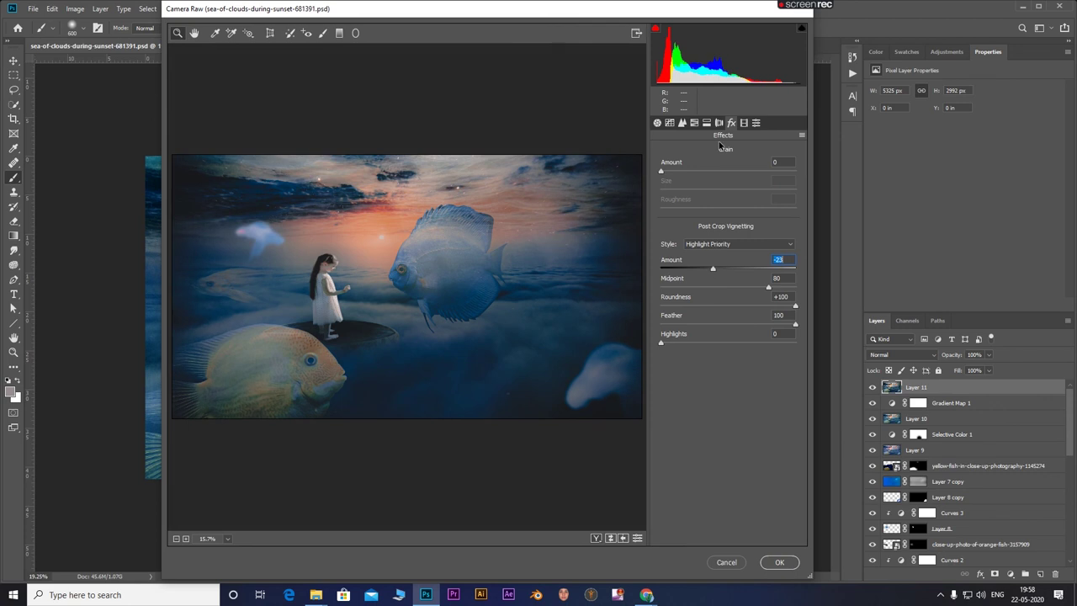
# Try Camera Calibration red and blue primary changes, reset them to 0, and apply the filter.
pyautogui.click(743, 123)
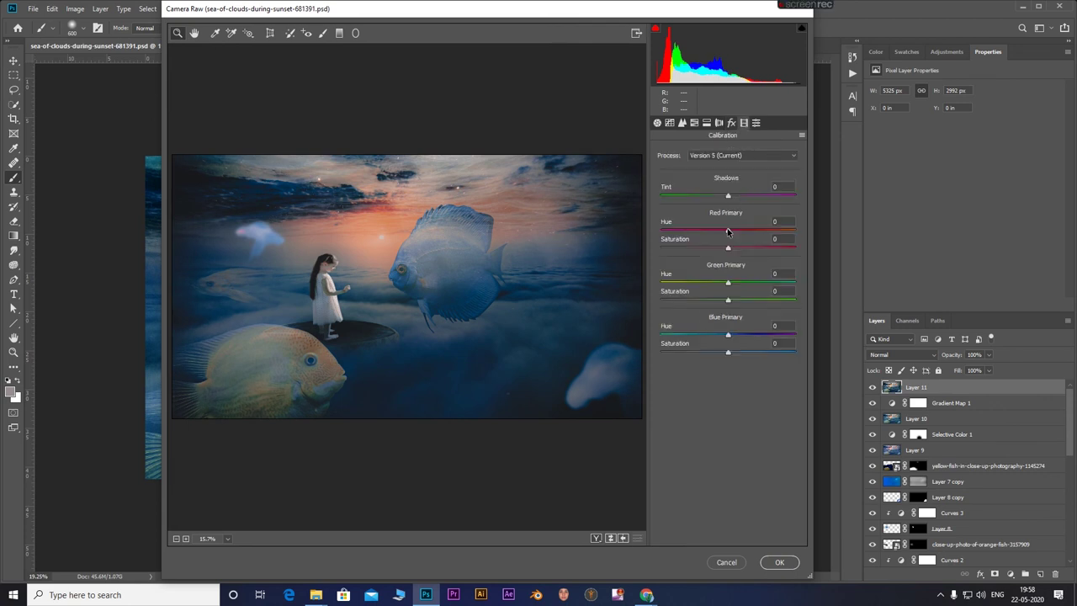
pyautogui.moveTo(728, 234)
pyautogui.mouseDown()
pyautogui.moveTo(686, 236)
pyautogui.moveTo(739, 234)
pyautogui.moveTo(721, 232)
pyautogui.moveTo(722, 250)
pyautogui.mouseUp()
pyautogui.click(727, 248)
pyautogui.moveTo(730, 336); pyautogui.dragTo(732, 336)
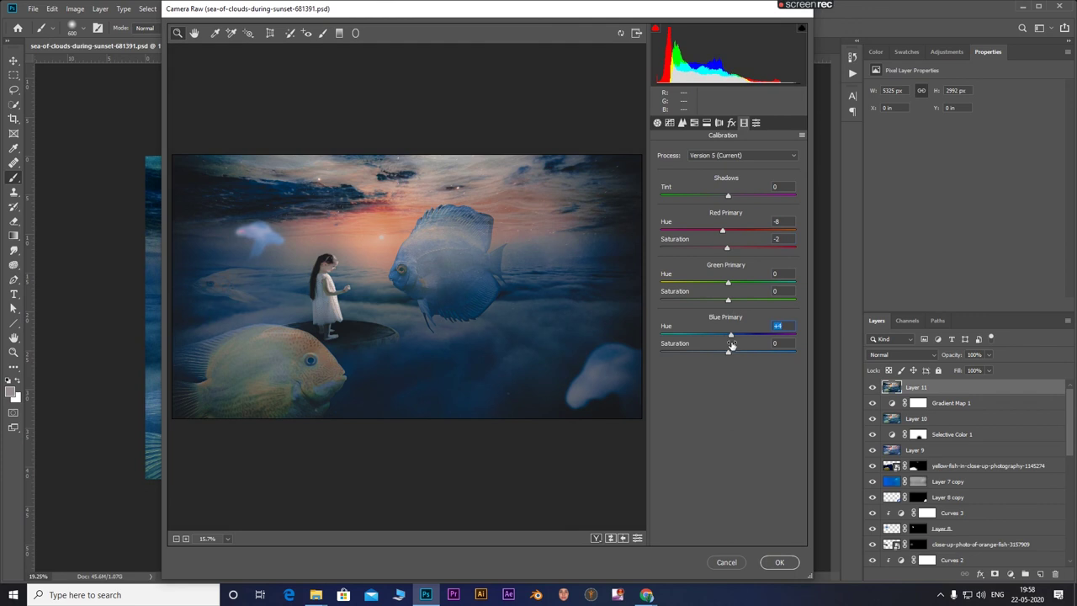
pyautogui.click(775, 221)
pyautogui.write('0')
pyautogui.click(776, 239)
pyautogui.write('0')
pyautogui.click(778, 327)
pyautogui.click(779, 562)
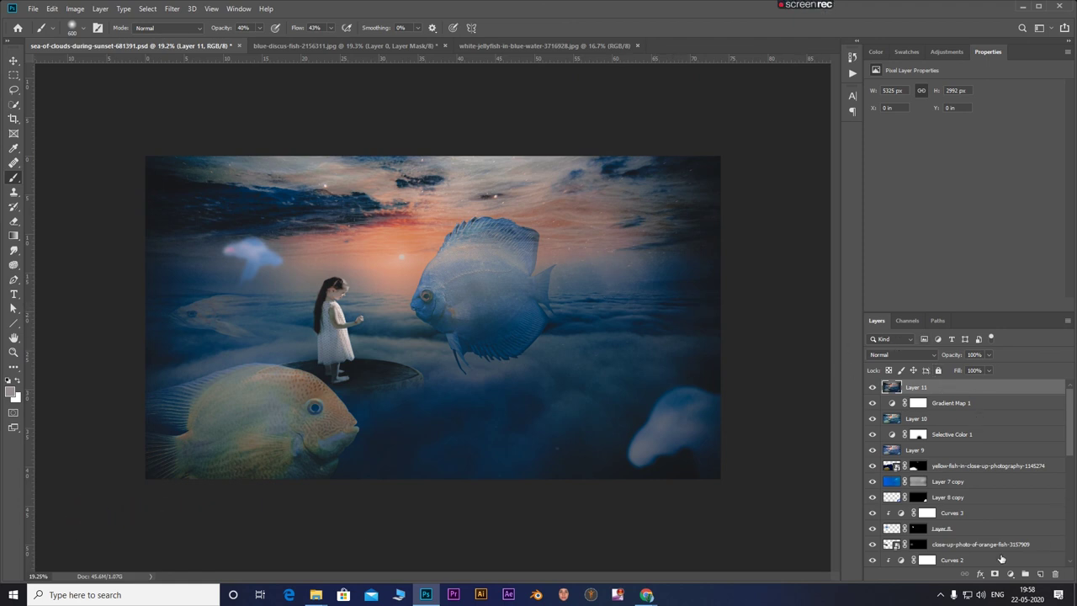
# Duplicate Layer 11 into 'Layer 11 copy' and save the document with Ctrl+S.
pyautogui.moveTo(950, 387); pyautogui.dragTo(1041, 574)
pyautogui.hotkey('ctrl', 's')
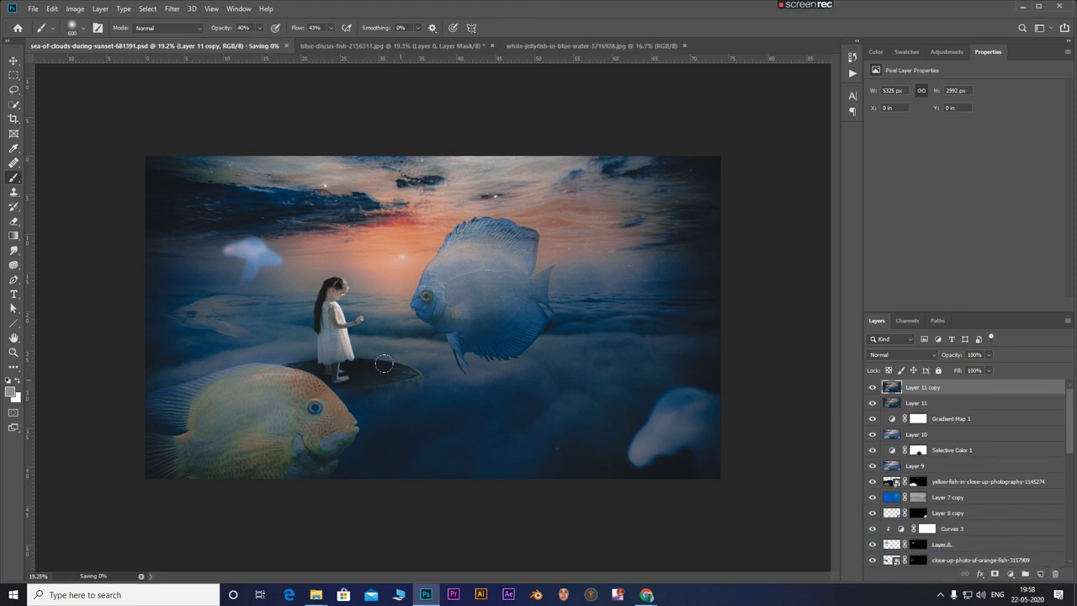
# Apply the Creative 'Red Lift Matte' Camera Raw preset to Layer 11 copy.
pyautogui.click(170, 8)
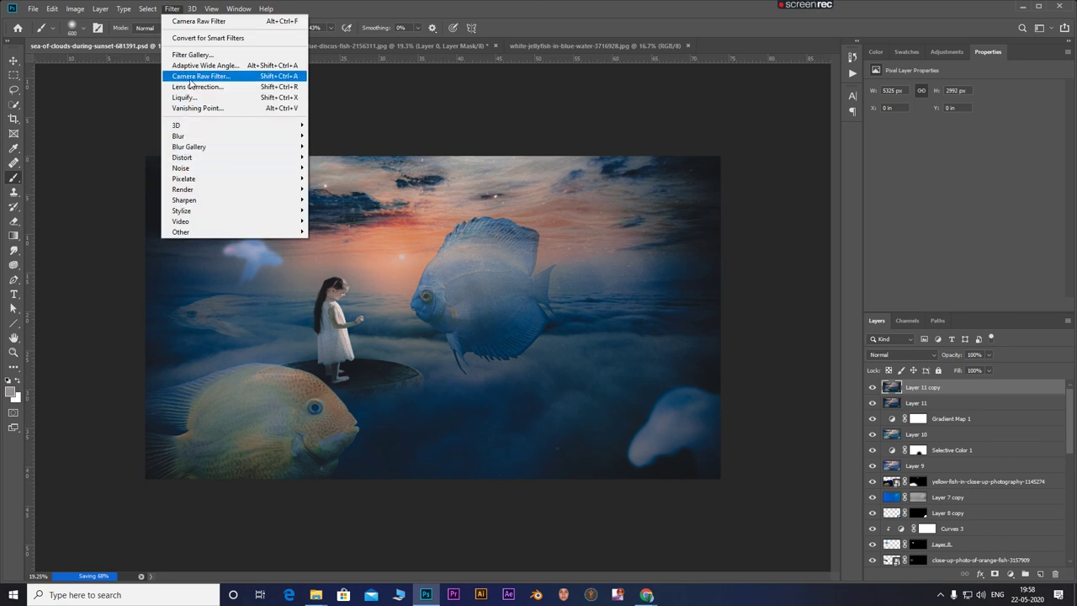
pyautogui.click(190, 80)
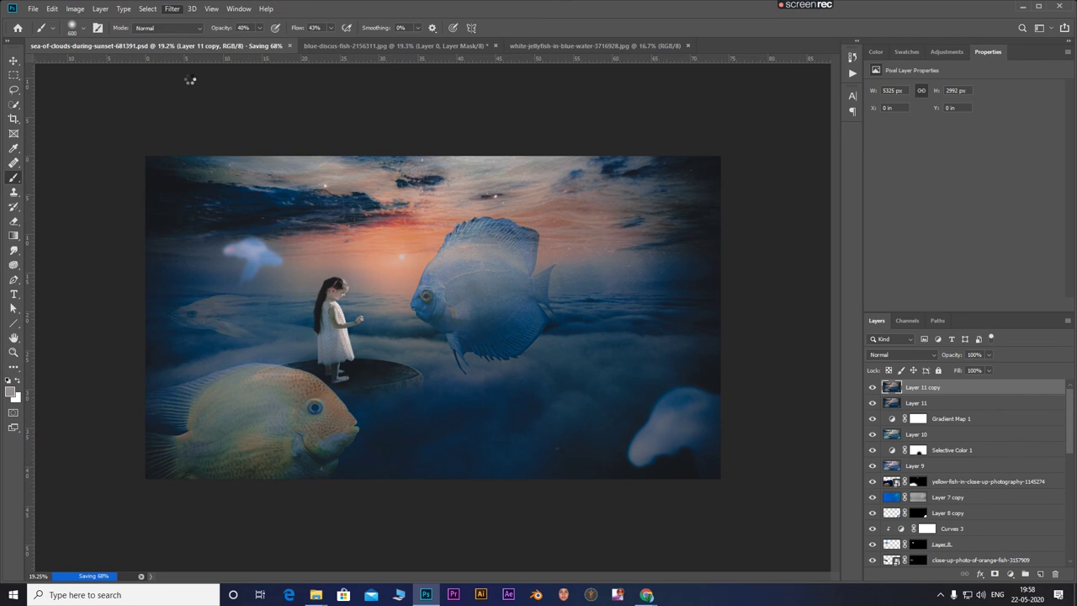
pyautogui.click(755, 123)
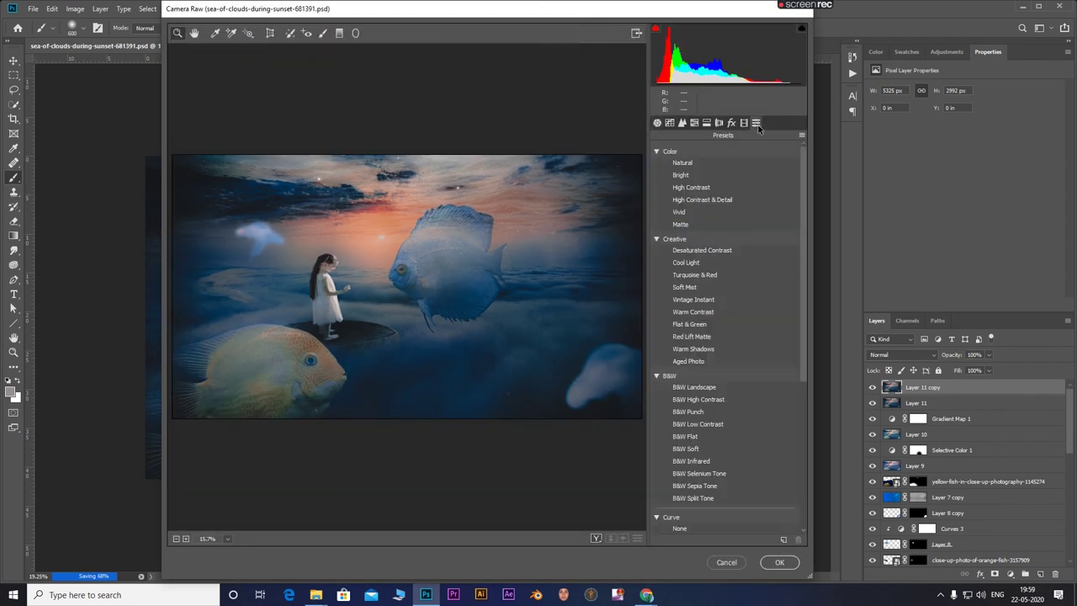
pyautogui.click(684, 187)
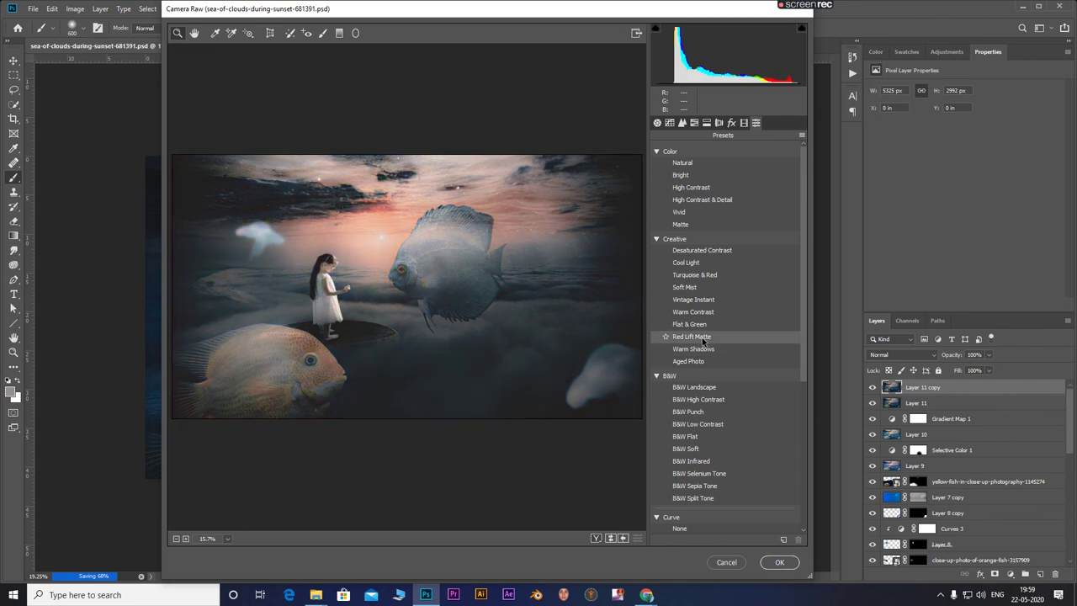
pyautogui.click(703, 337)
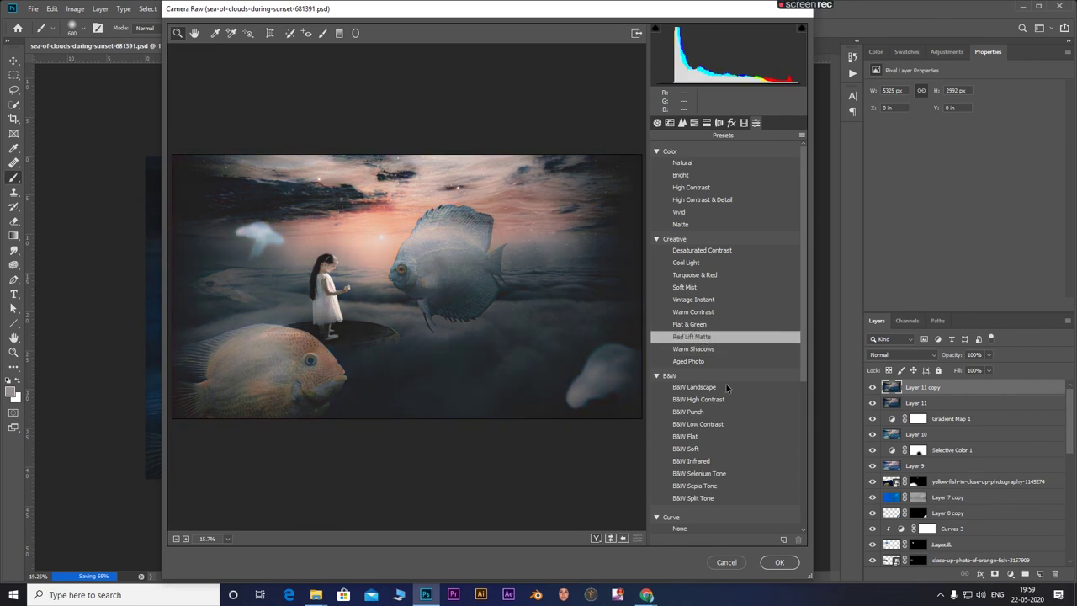
pyautogui.click(781, 562)
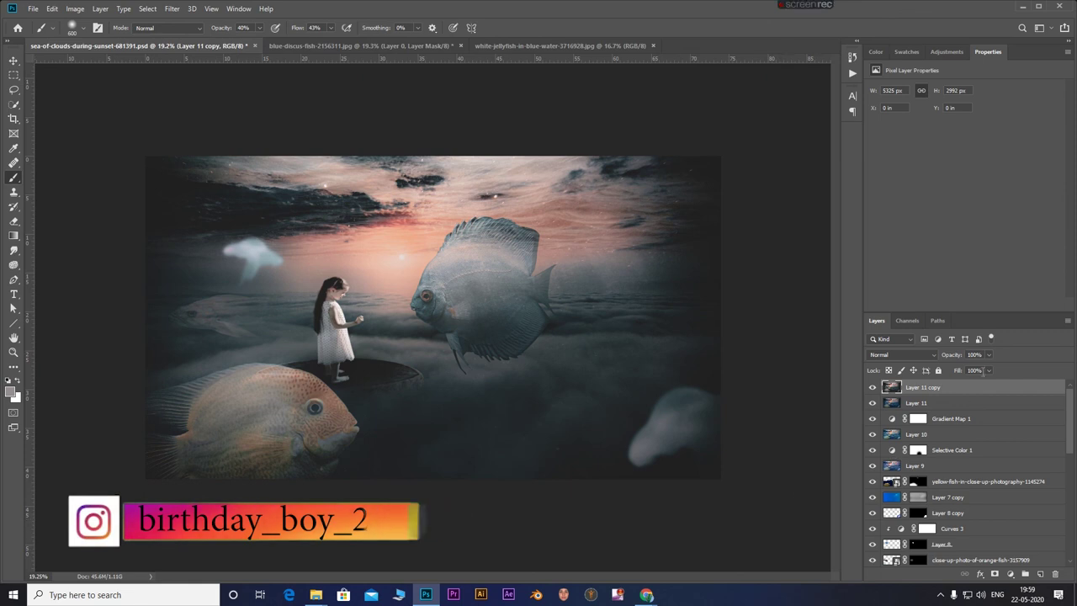
# Lower Layer 11 copy's opacity to 60%.
pyautogui.click(974, 355)
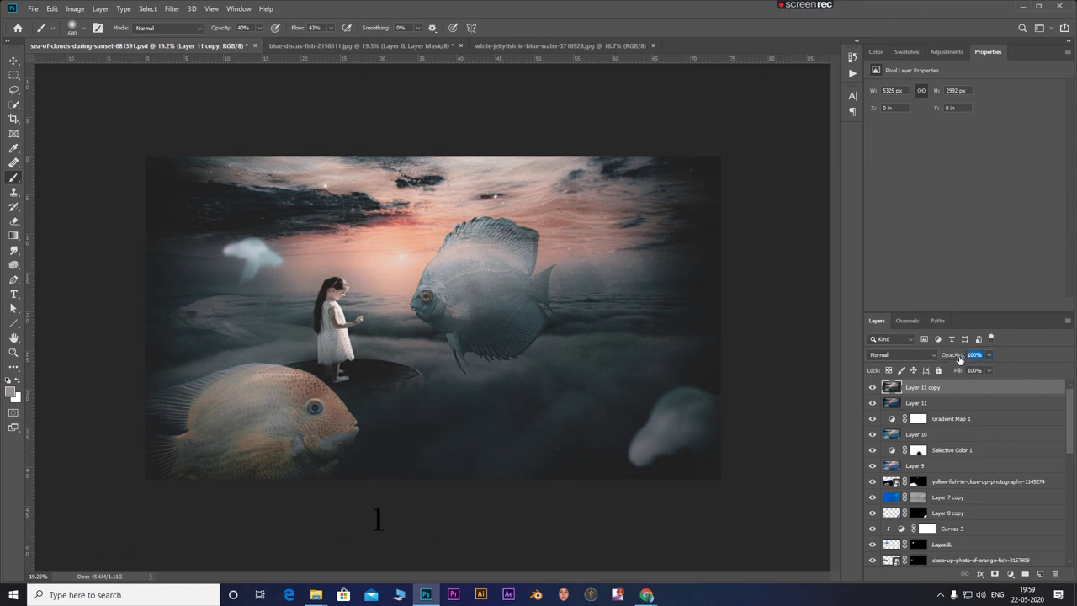
pyautogui.write('60')
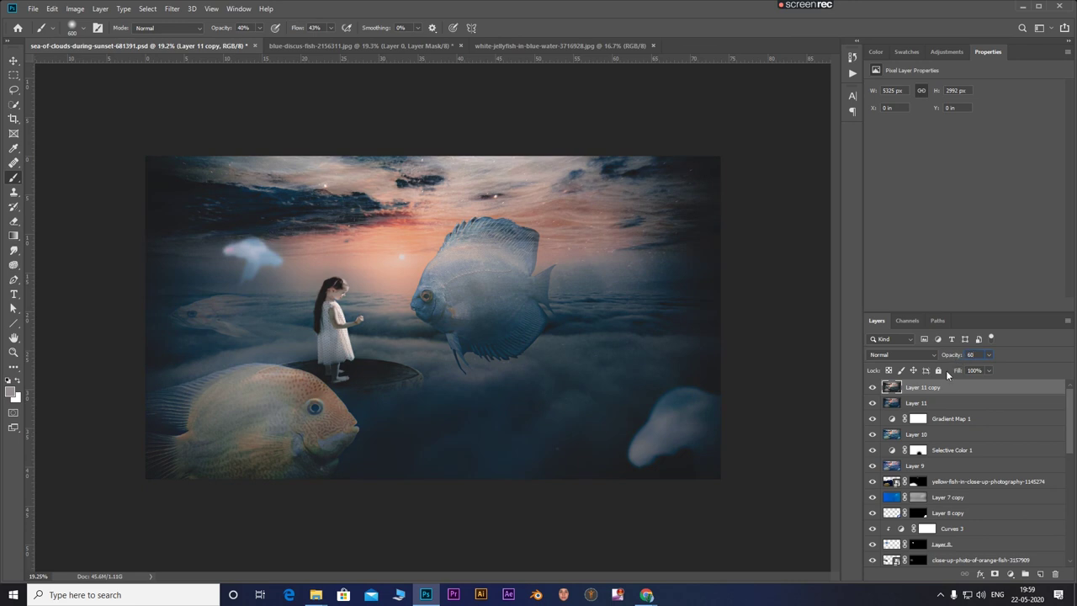
pyautogui.press('Return')
# Stamp all visible layers into a new empty Layer 12 on top.
pyautogui.click(1039, 574)
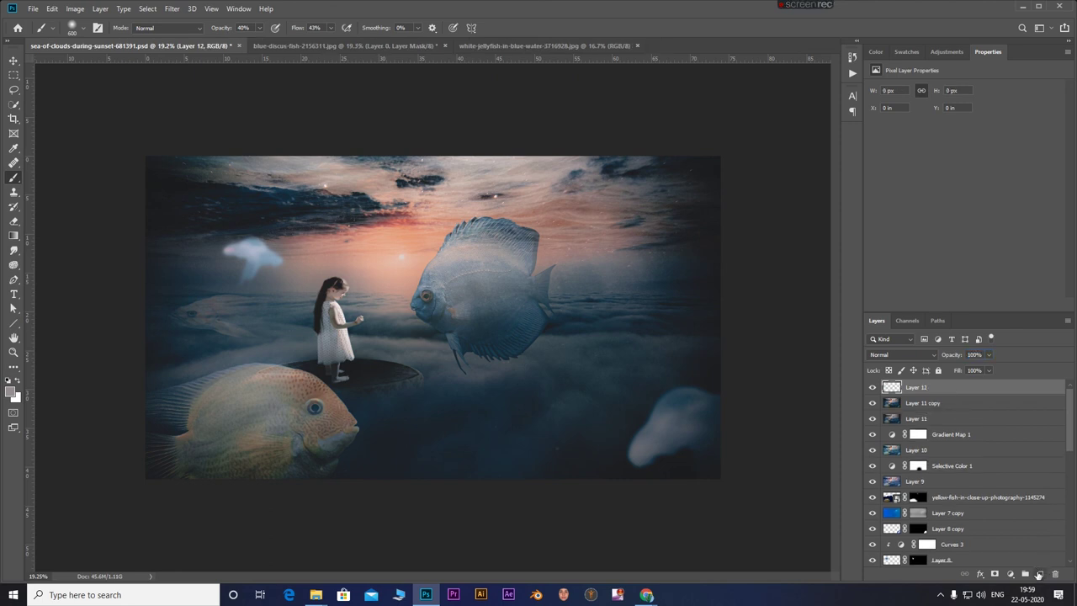
pyautogui.hotkey('ctrl', 'shift', 'alt', 'e')
pyautogui.click(172, 8)
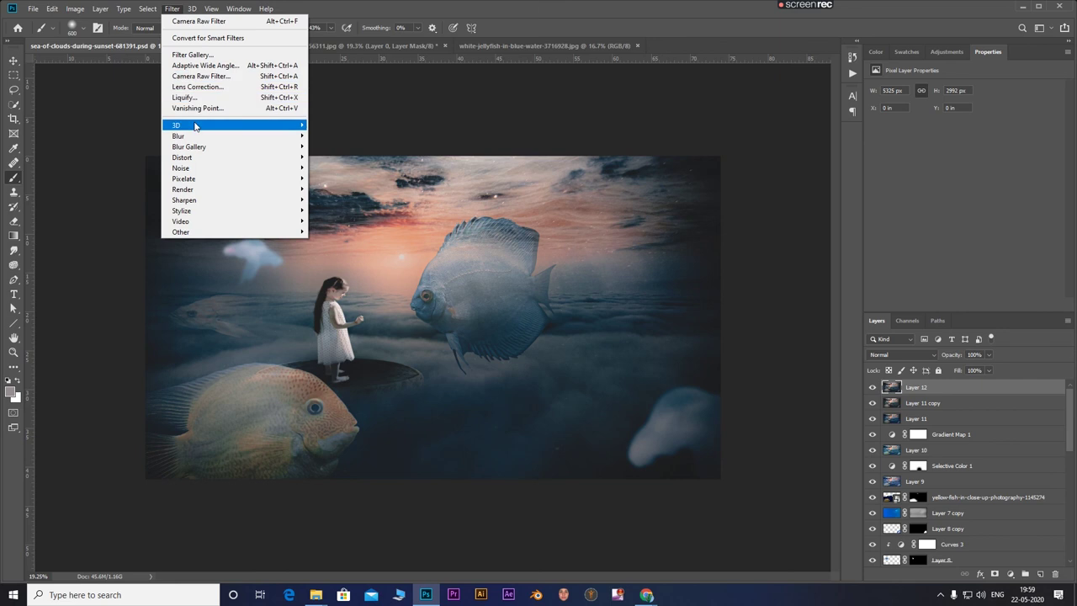
# Apply the Creative 'Vintage Instant' Camera Raw preset to Layer 12.
pyautogui.click(206, 78)
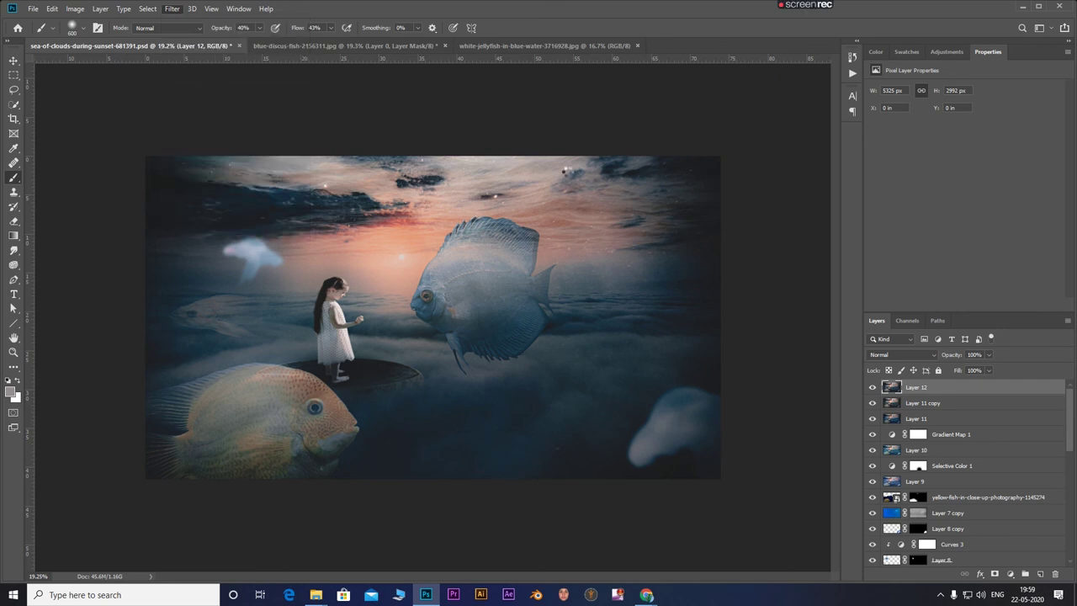
pyautogui.click(756, 122)
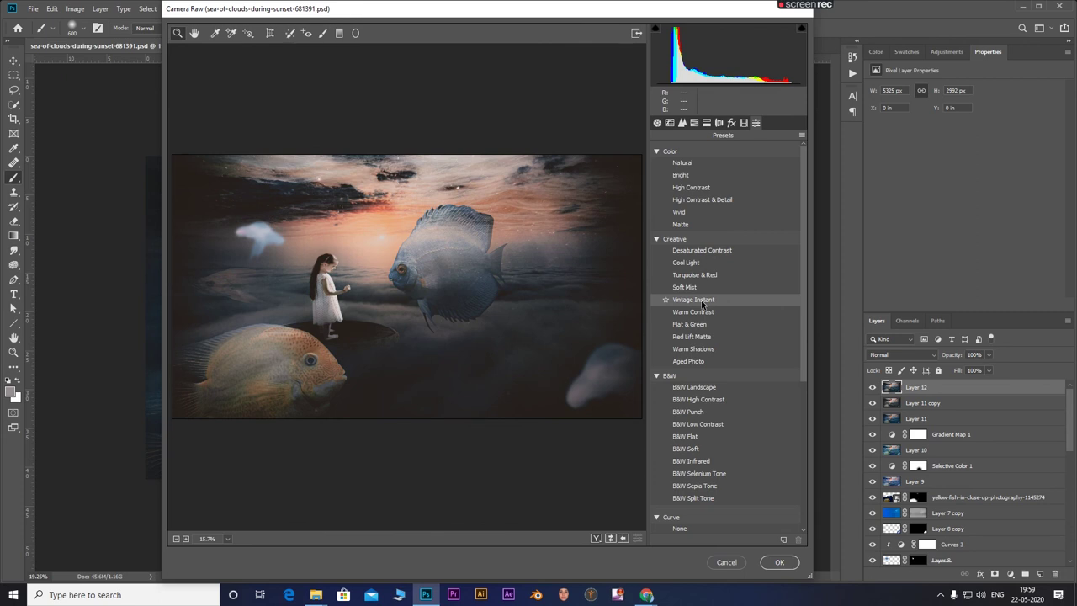
pyautogui.click(692, 302)
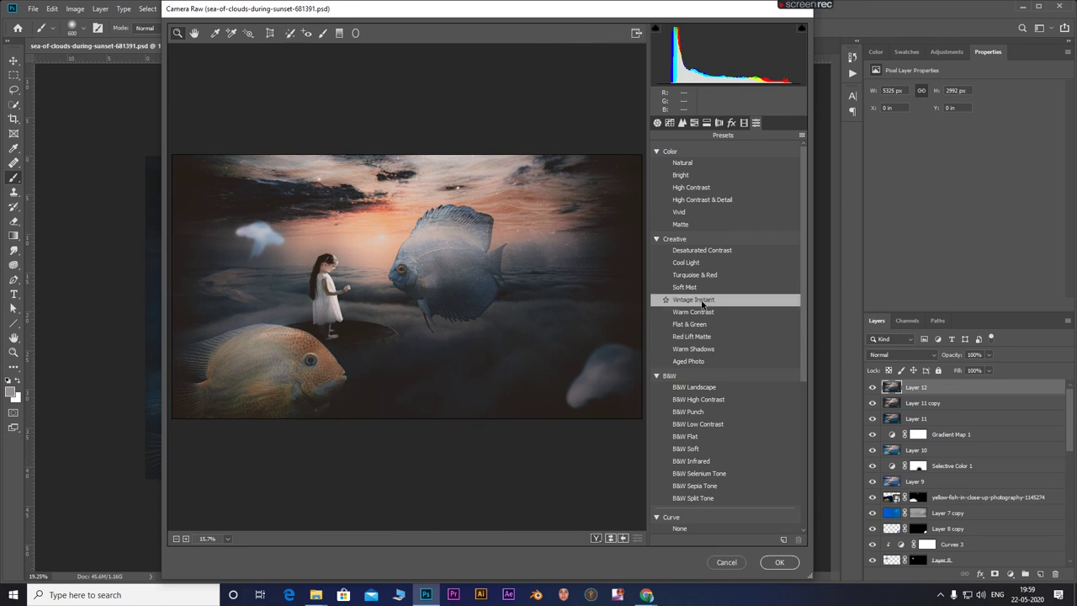
pyautogui.click(791, 562)
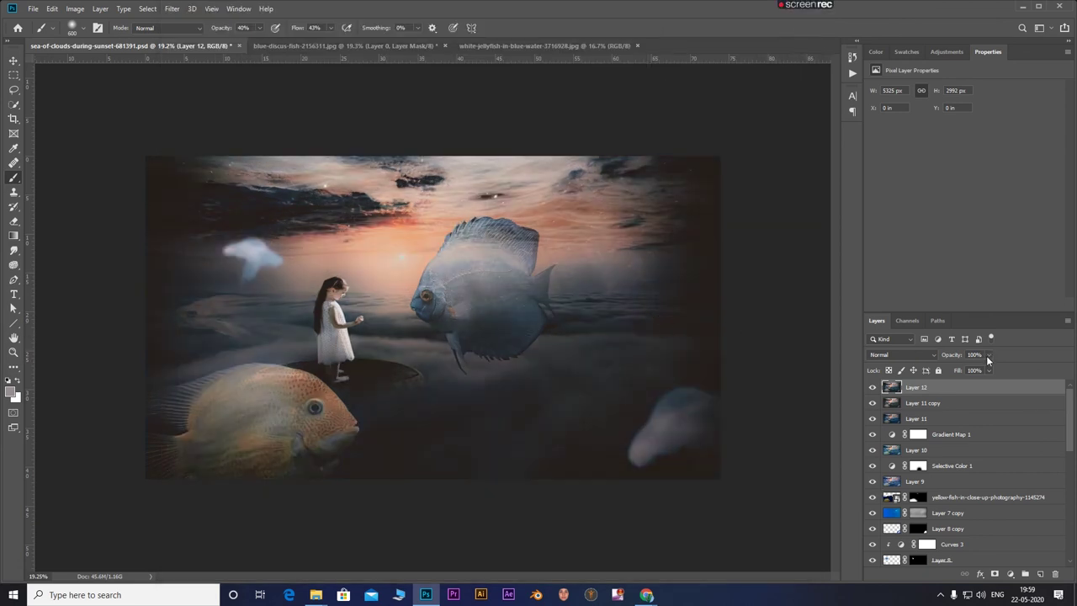
# Set Layer 12's opacity to 40%.
pyautogui.click(986, 355)
pyautogui.click(972, 355)
pyautogui.write('40')
# Stamp the visible layers into a new Layer 13 and inspect the result.
pyautogui.click(1042, 574)
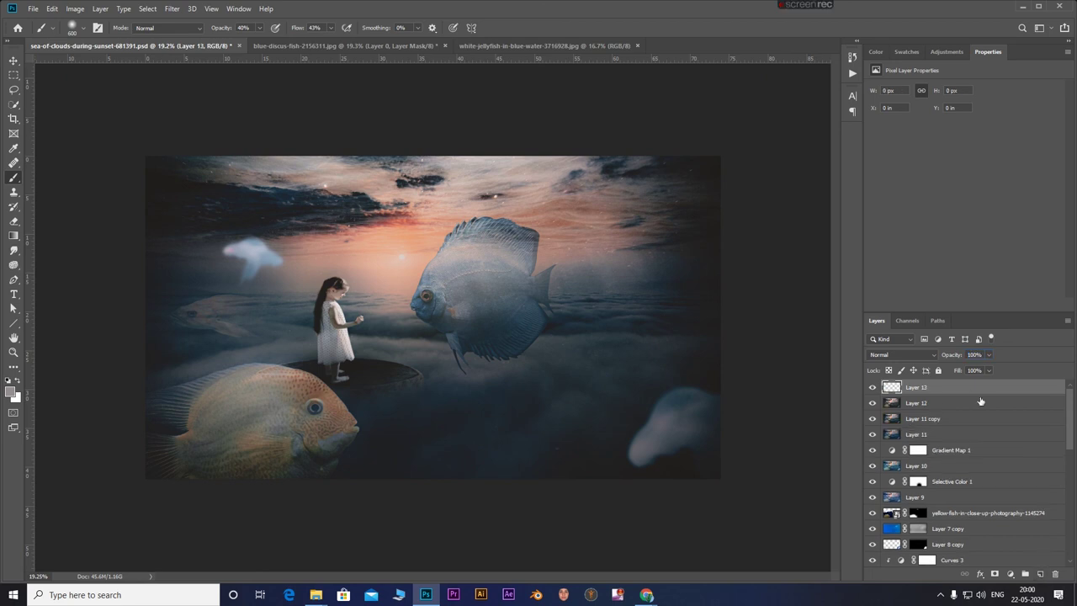
pyautogui.hotkey('ctrl', 'shift', 'alt', 'e')
pyautogui.scroll(3, 337, 313)
pyautogui.scroll(2, 259, 292)
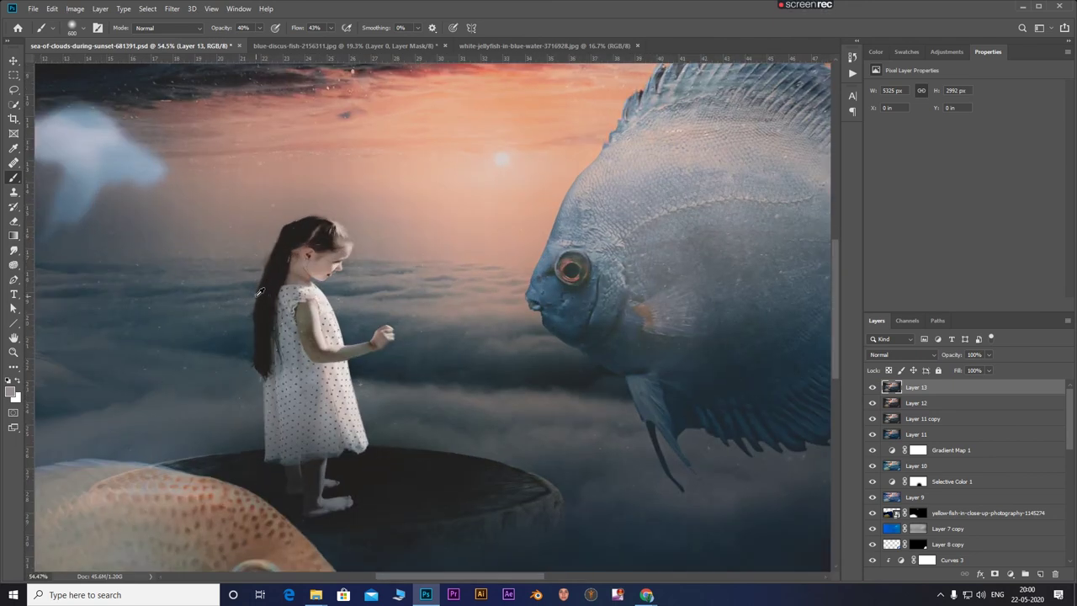
pyautogui.scroll(-2, 497, 282)
pyautogui.scroll(-2, 397, 323)
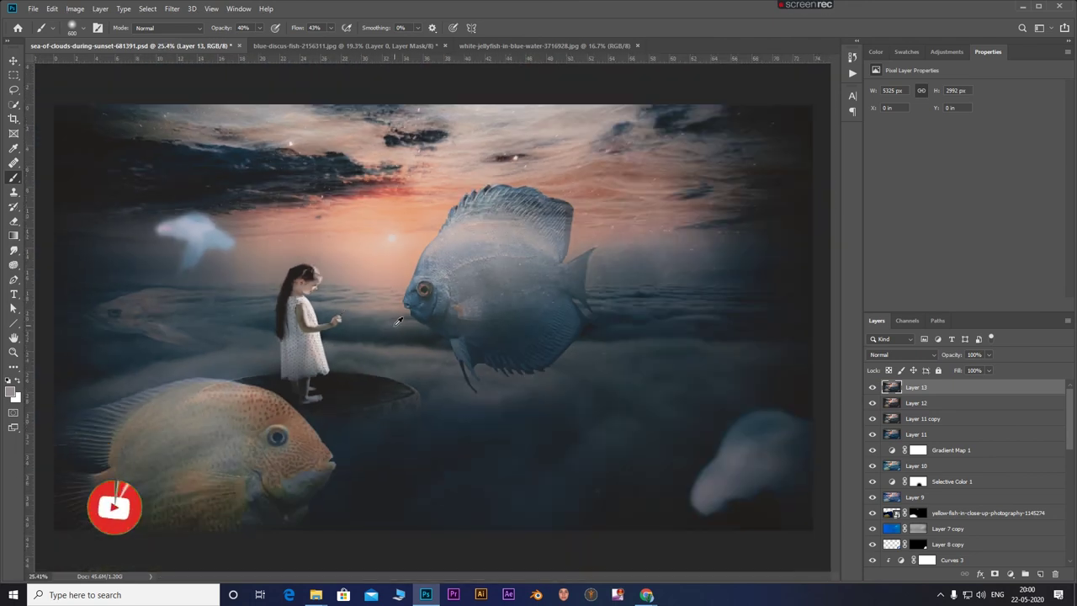